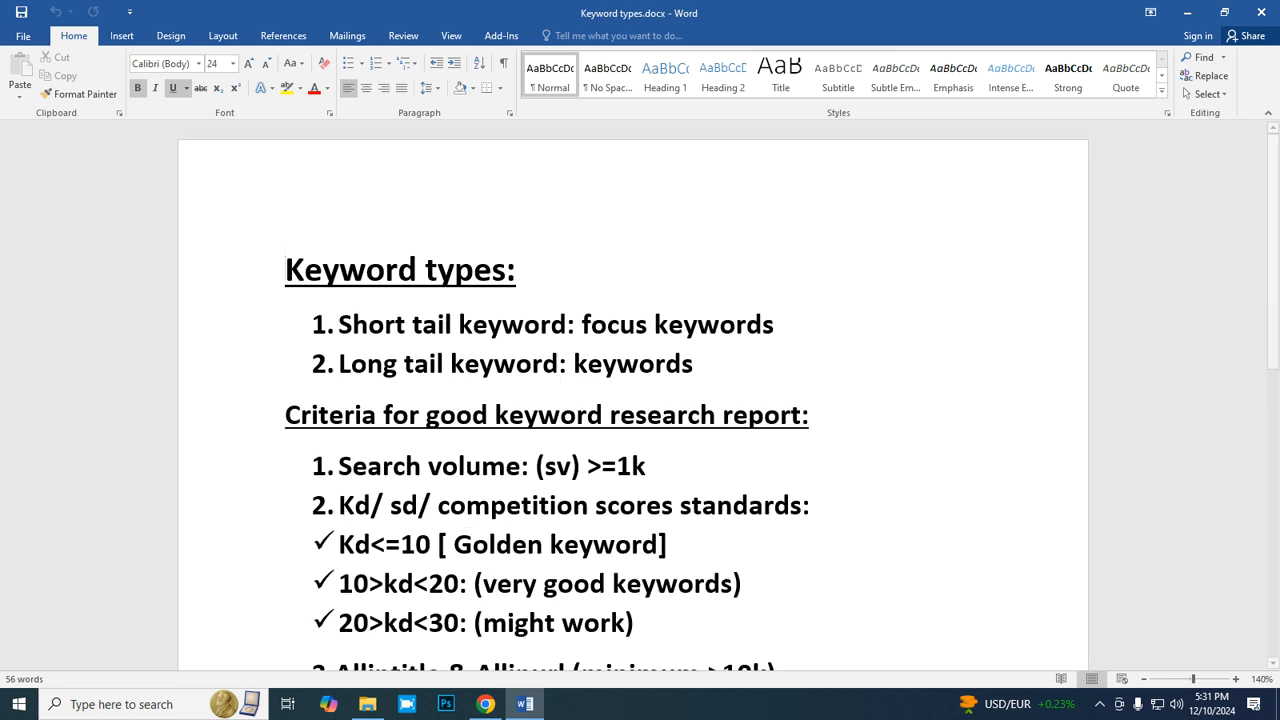
- Add the line "Keyword Research Tools:" below the CPC item, leaving one blank line between them
scroll(633, 400, down, 5)
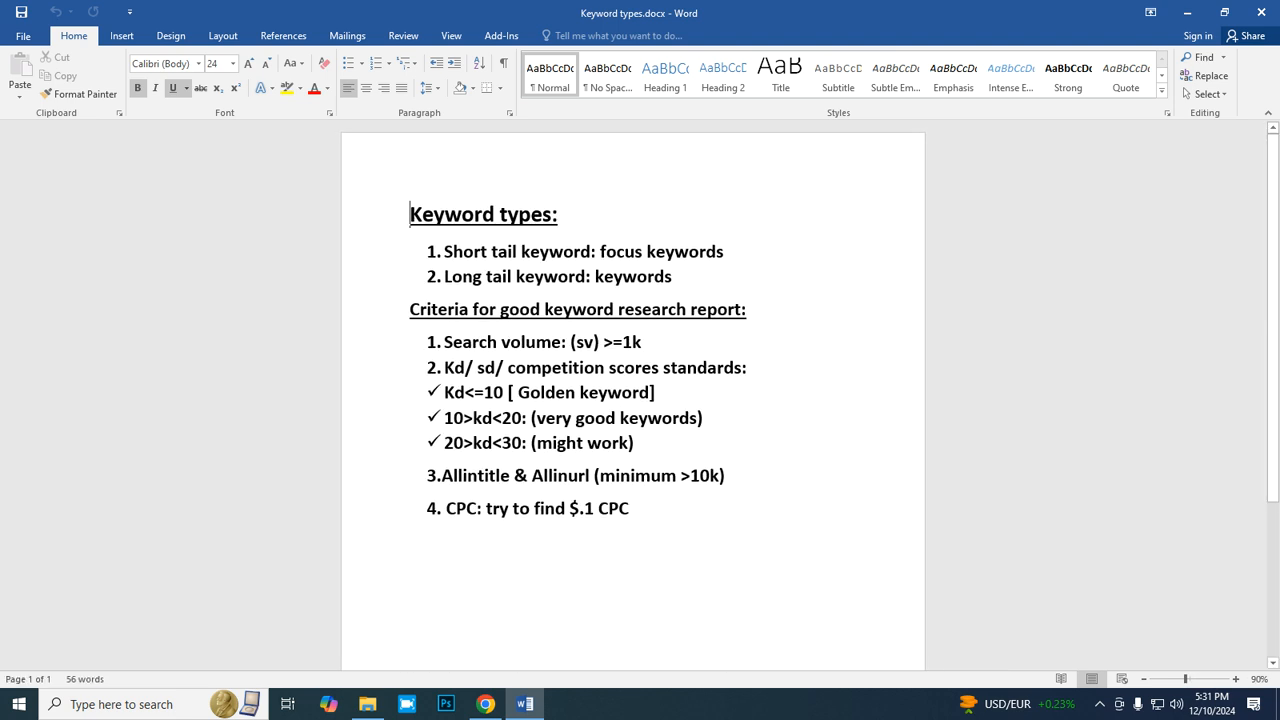
scroll(633, 400, down, 1)
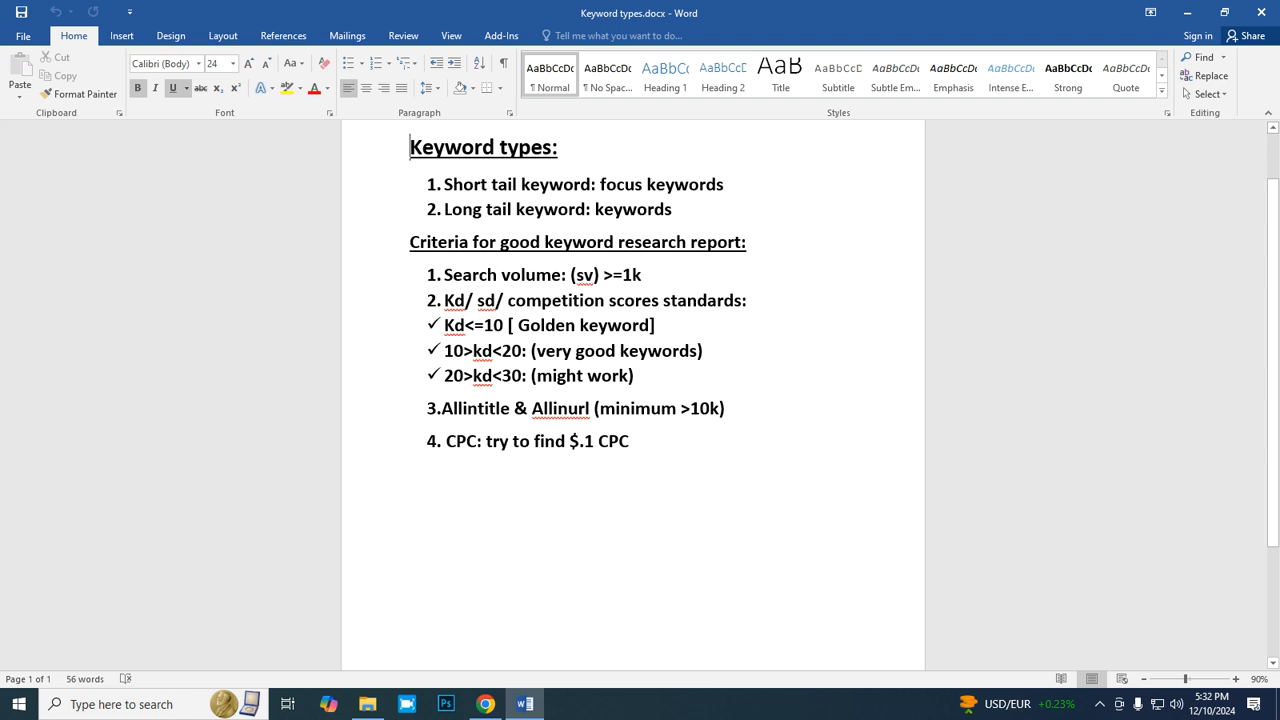
scroll(633, 395, down, 3)
click(630, 374)
key(Return)
key(Return)
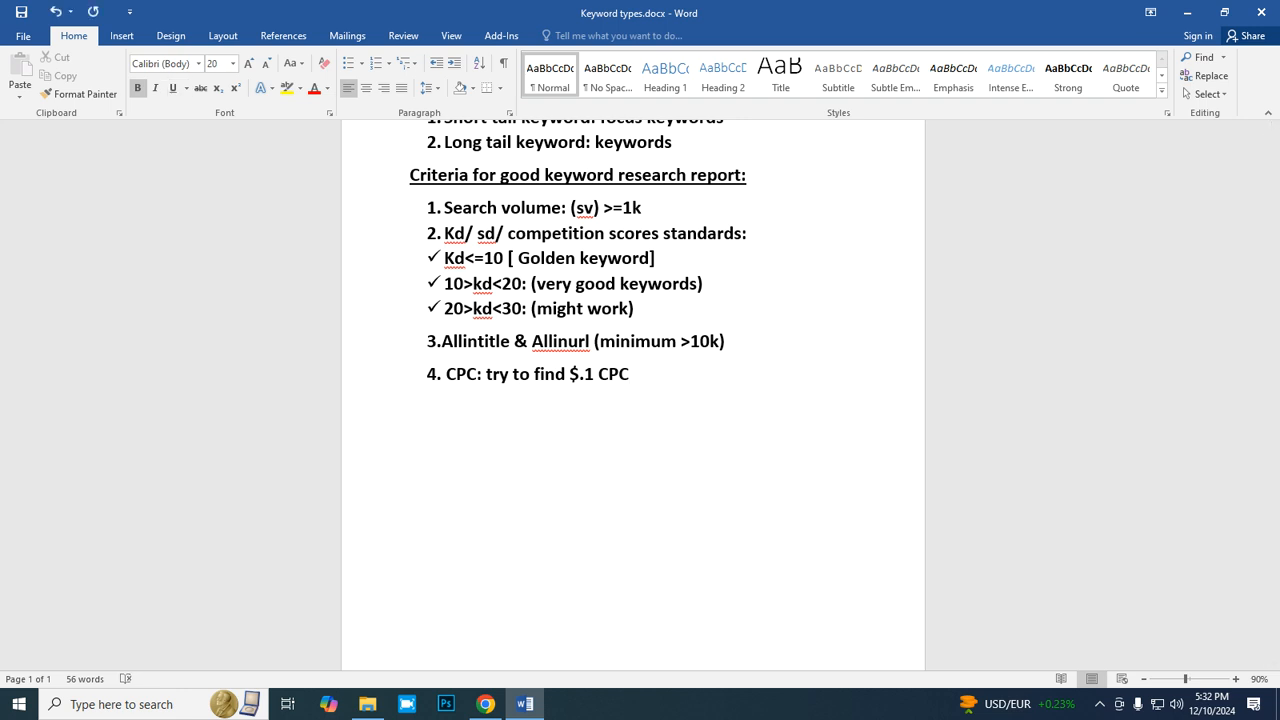
text(Keyword Researc)
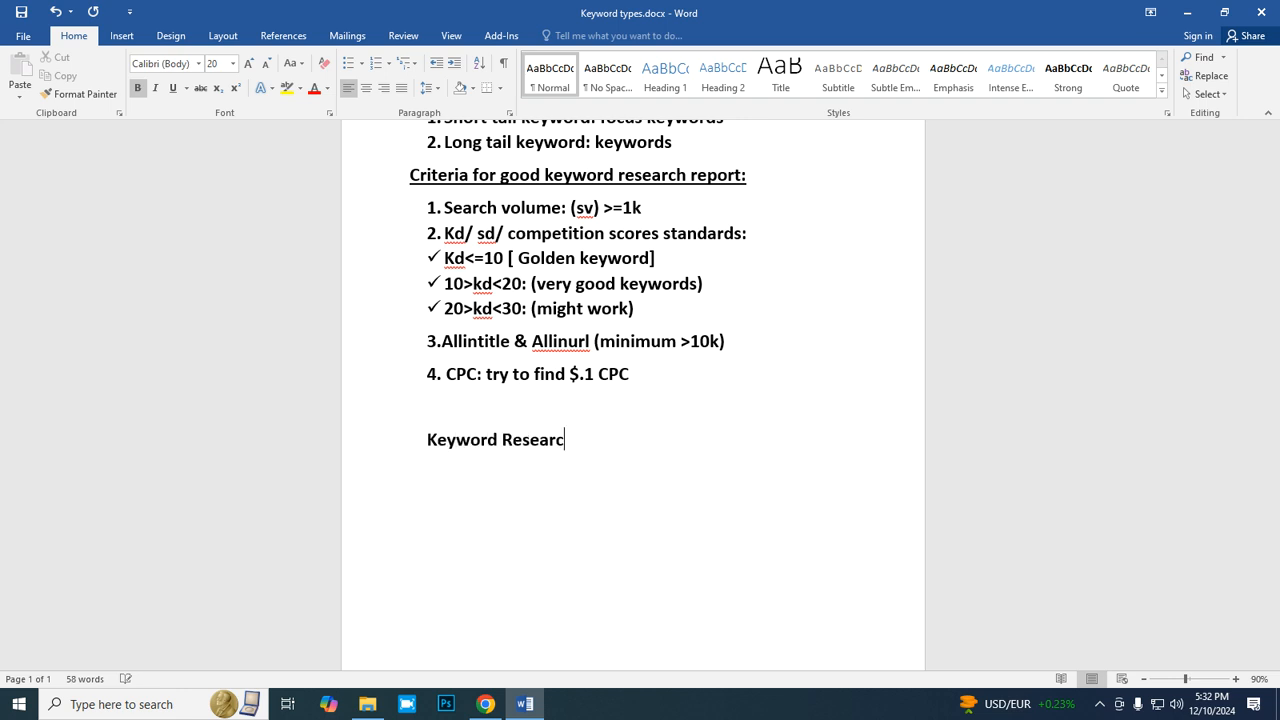
text(h Tools:)
- Start a list numbered 1) under the Keyword Research Tools line with AHREF as its first item
key(Return)
text(1) AHRE)
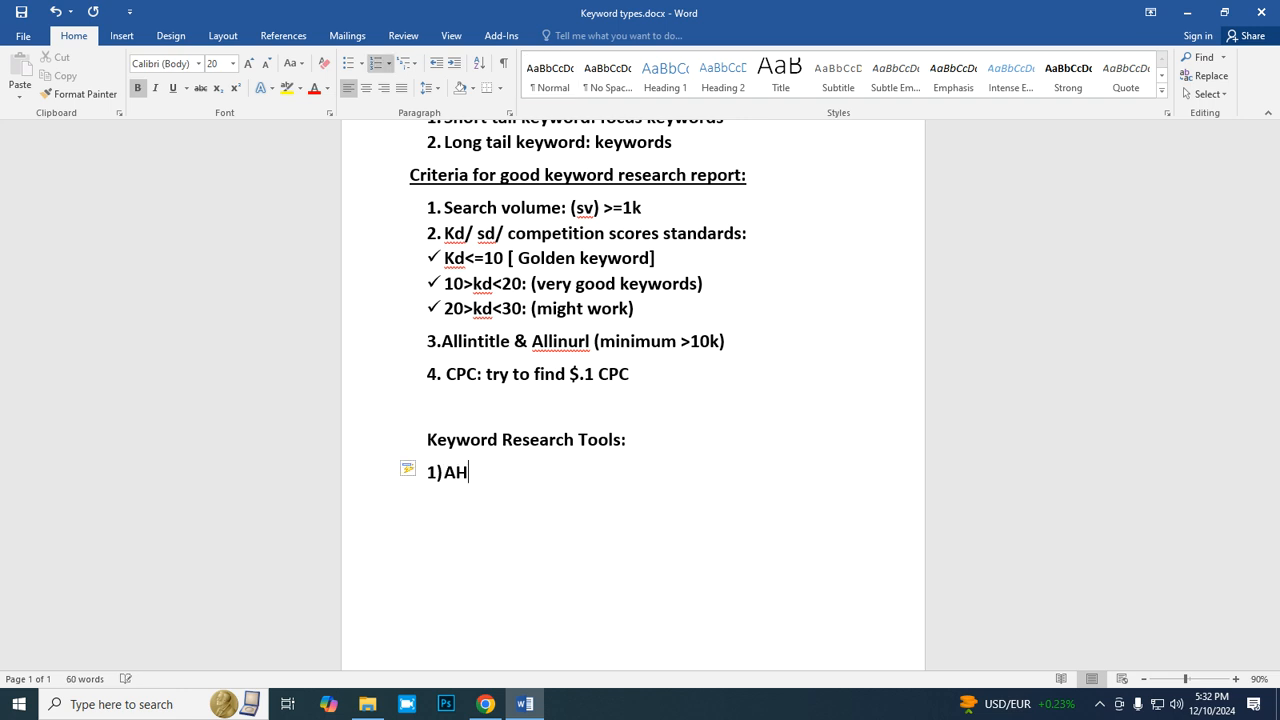
text(F)
- Format the "Keyword Research Tools:" heading with a double underline and font size 26
drag(636, 440, 427, 440)
click(186, 88)
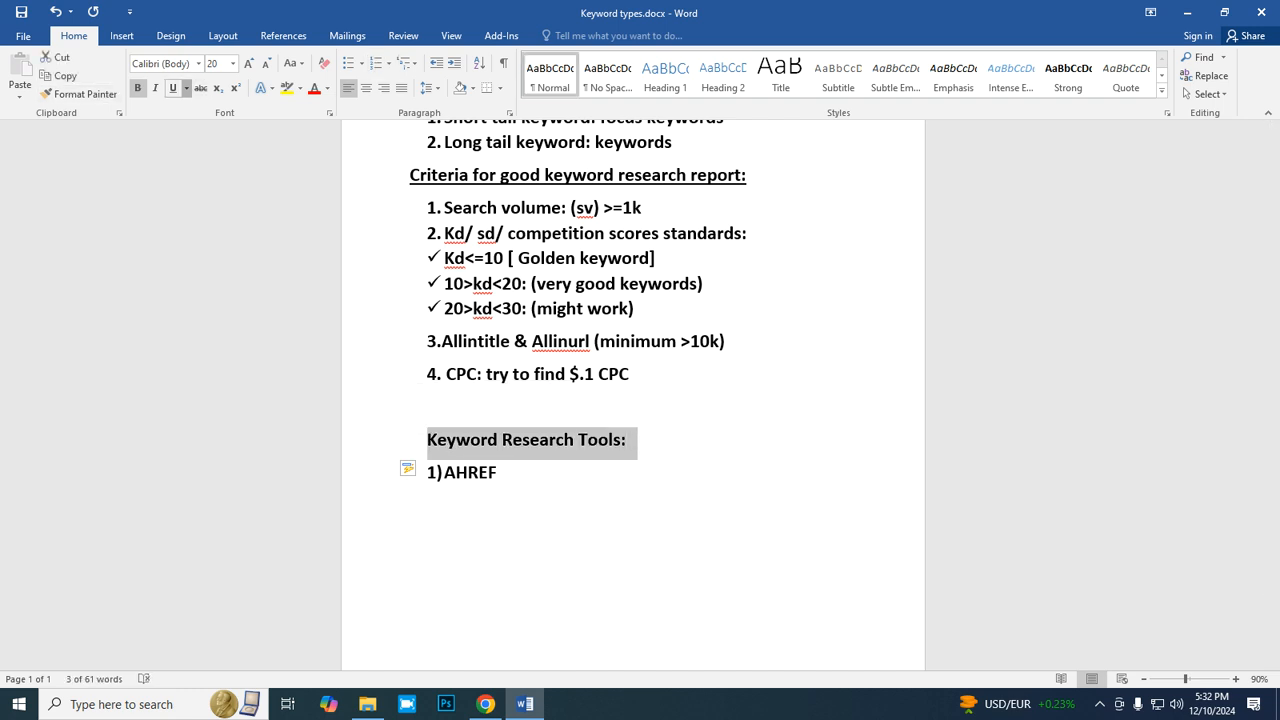
click(229, 131)
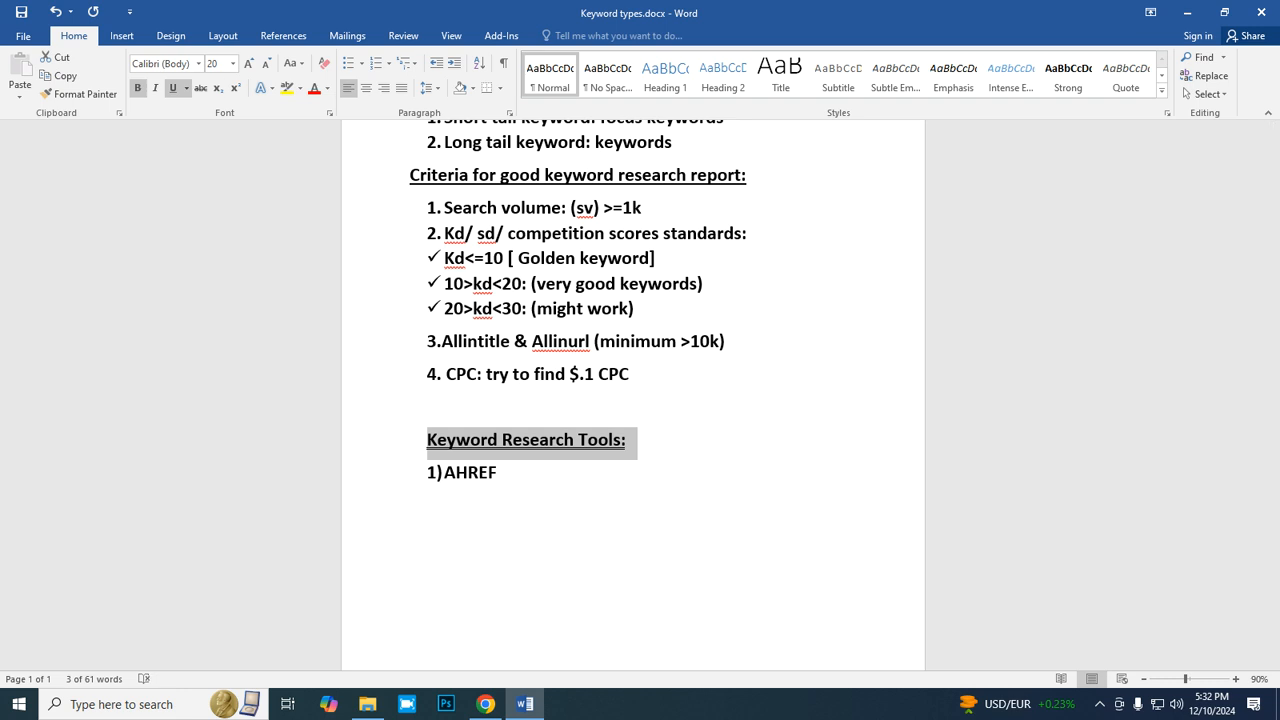
click(249, 64)
click(249, 64)
click(249, 64)
scroll(633, 395, down, 1)
scroll(633, 395, down, 1)
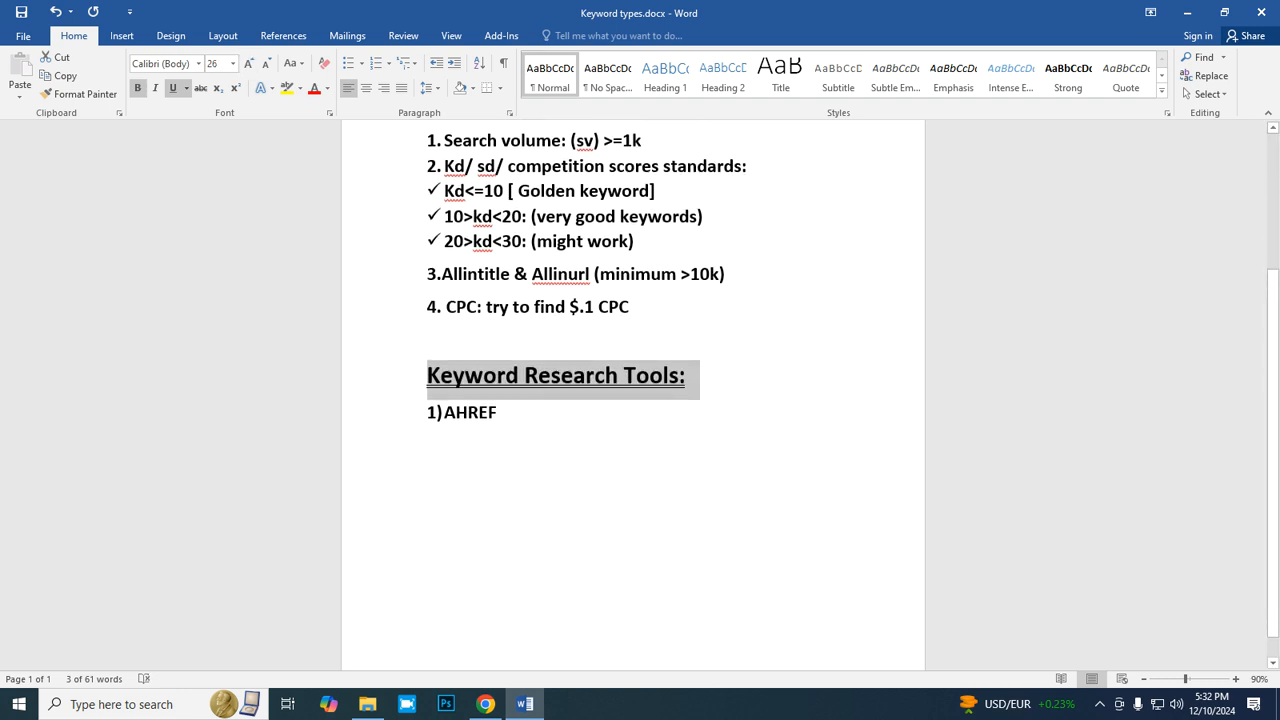
click(498, 413)
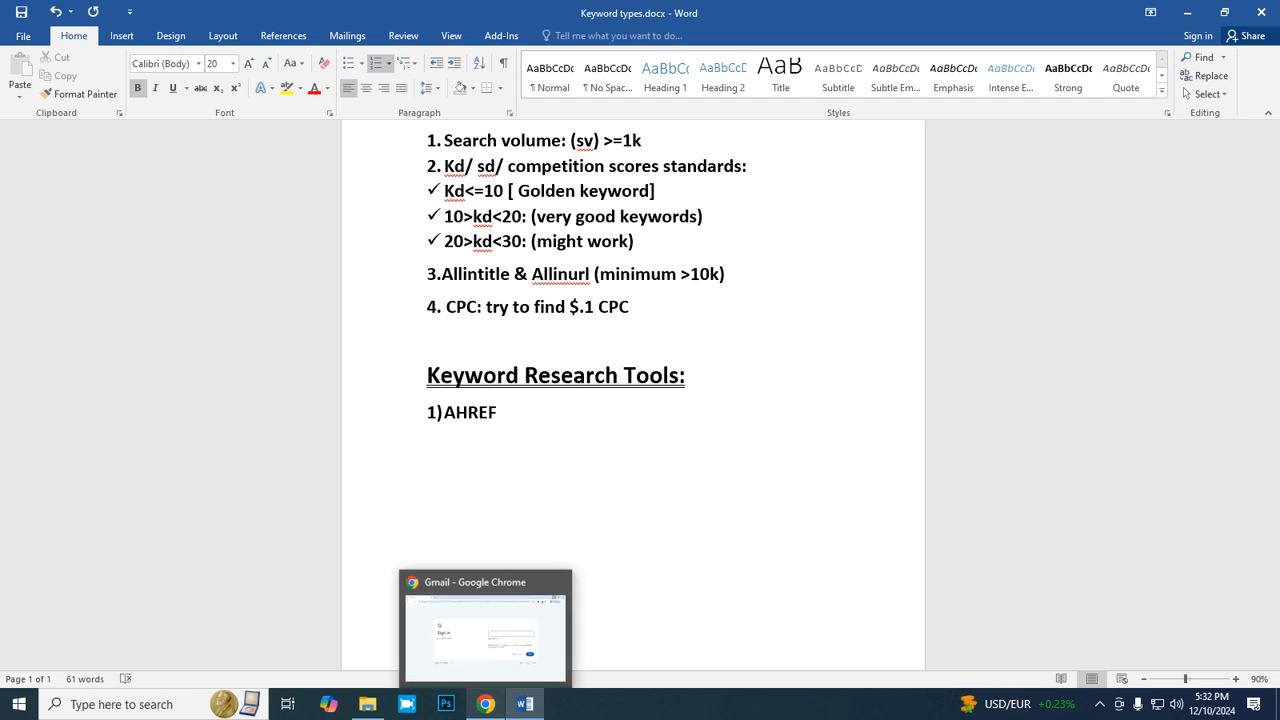
- Switch to Chrome and submit the account's e-mail address on the Gmail sign-in page
click(485, 704)
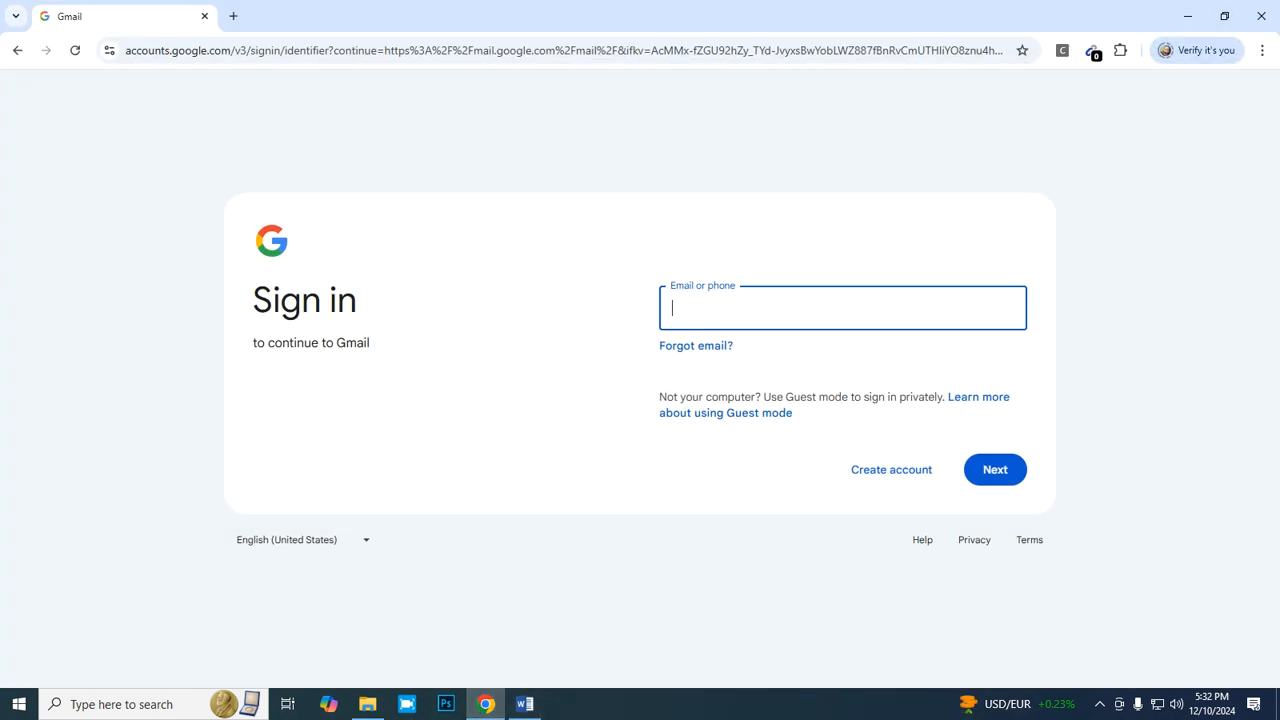
text(m)
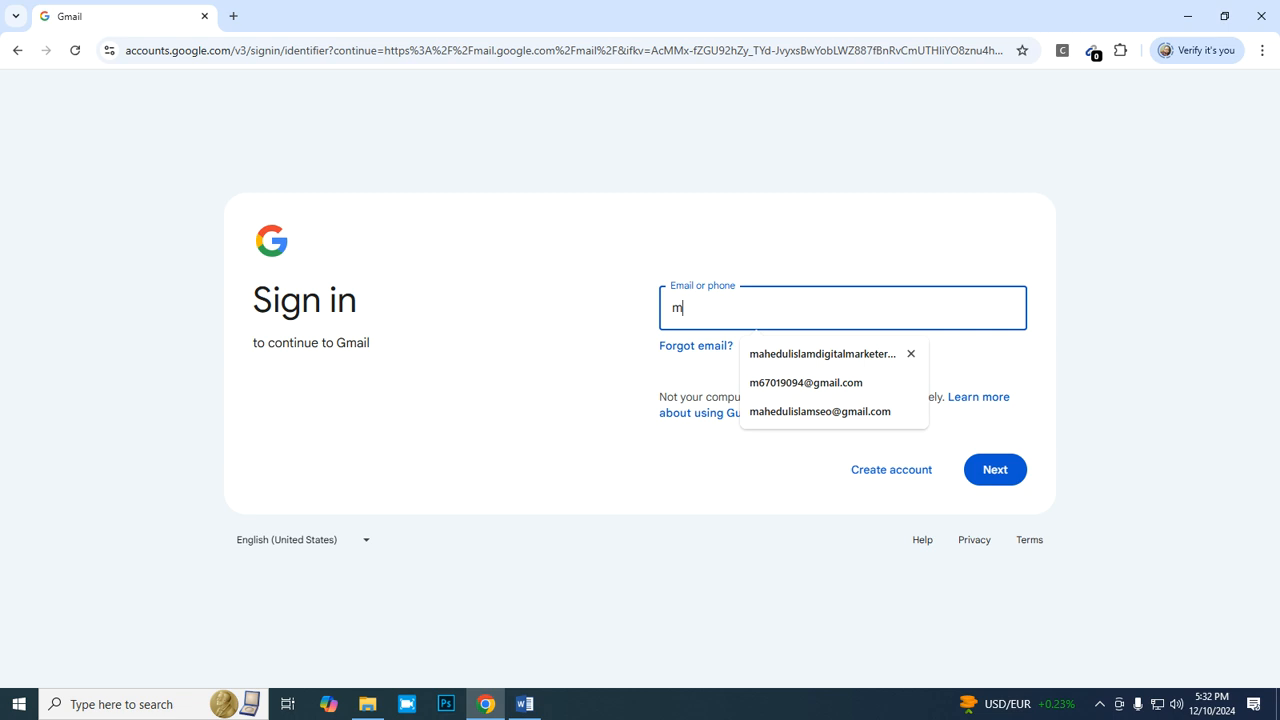
text(6)
key(Down)
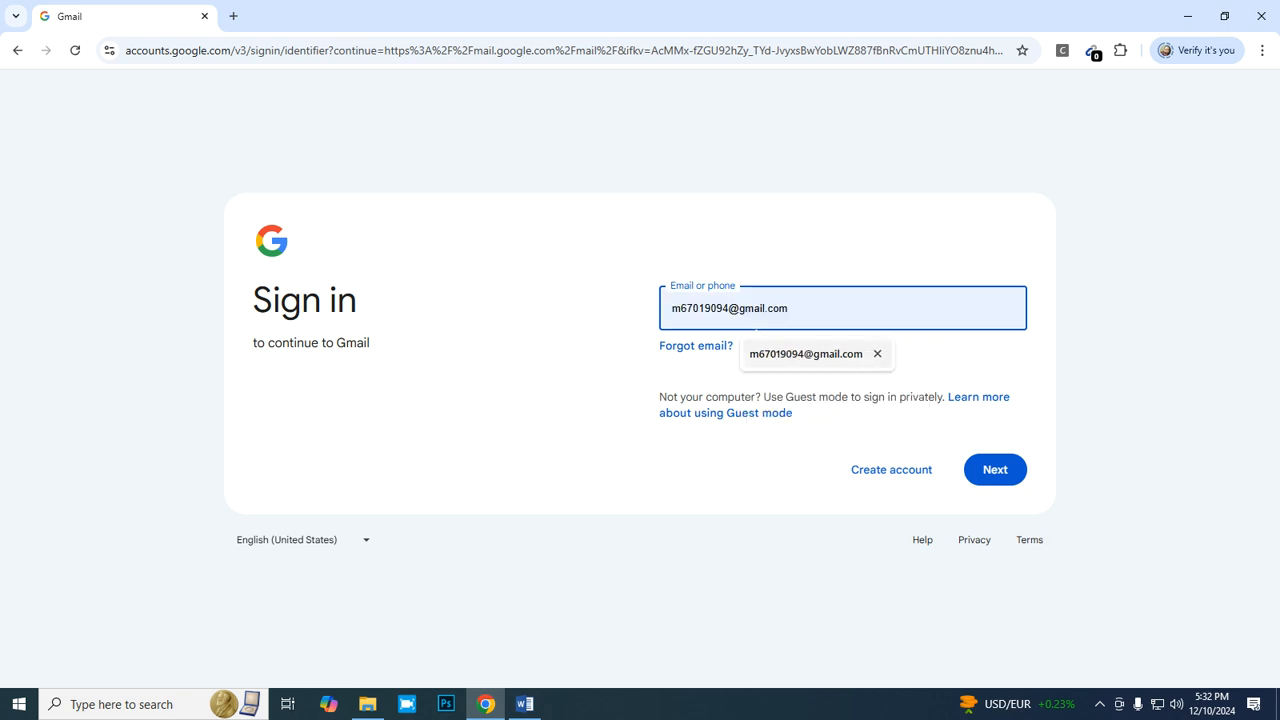
key(Return)
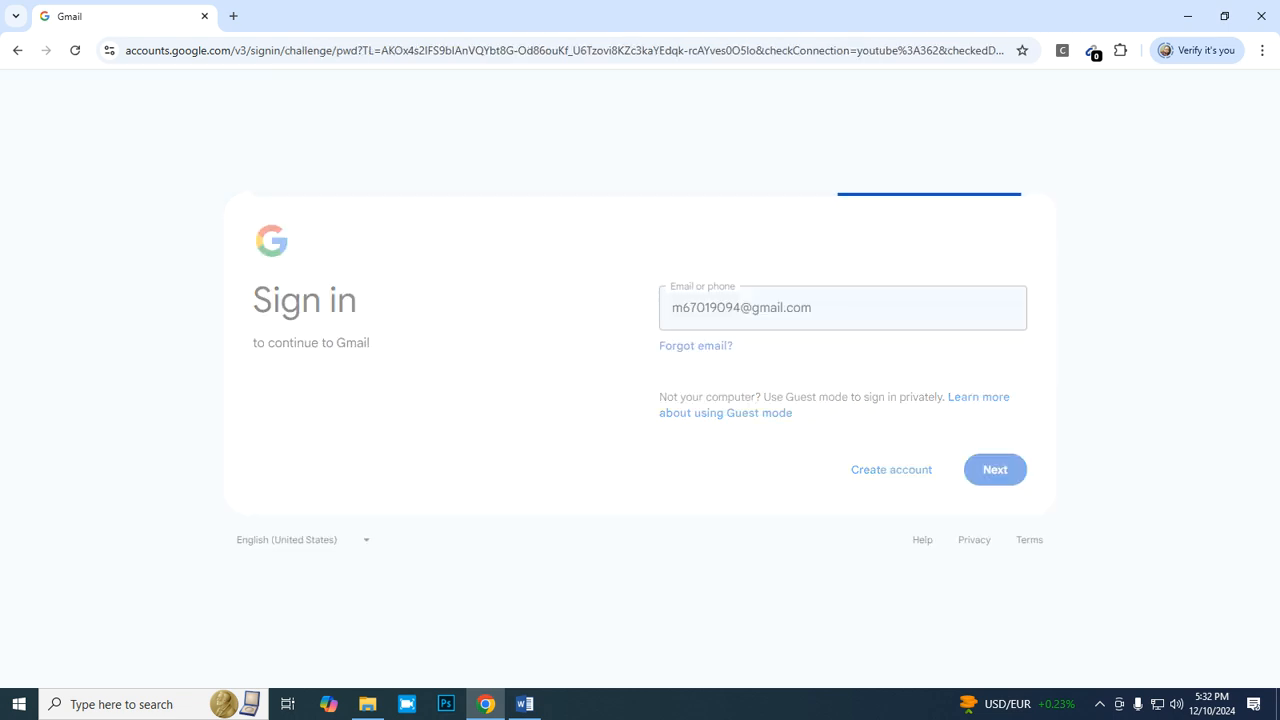
- Enter the account password and sign in to Gmail
text(***********)
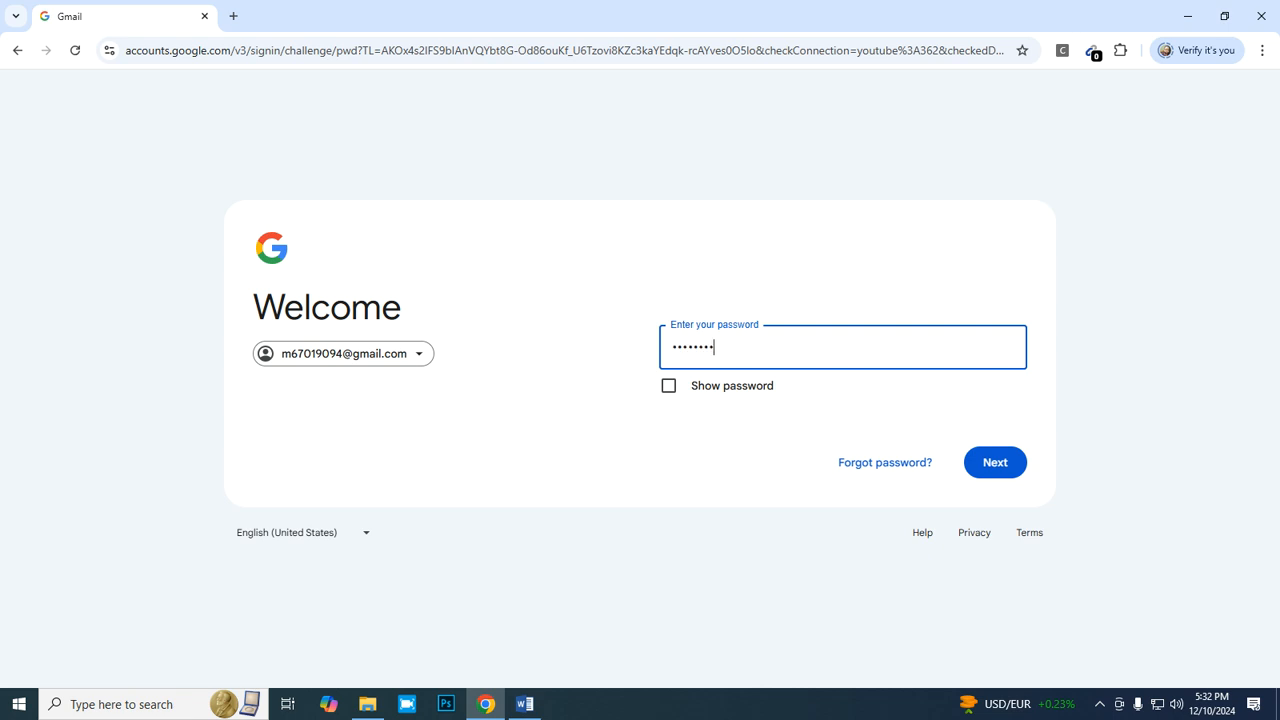
key(Return)
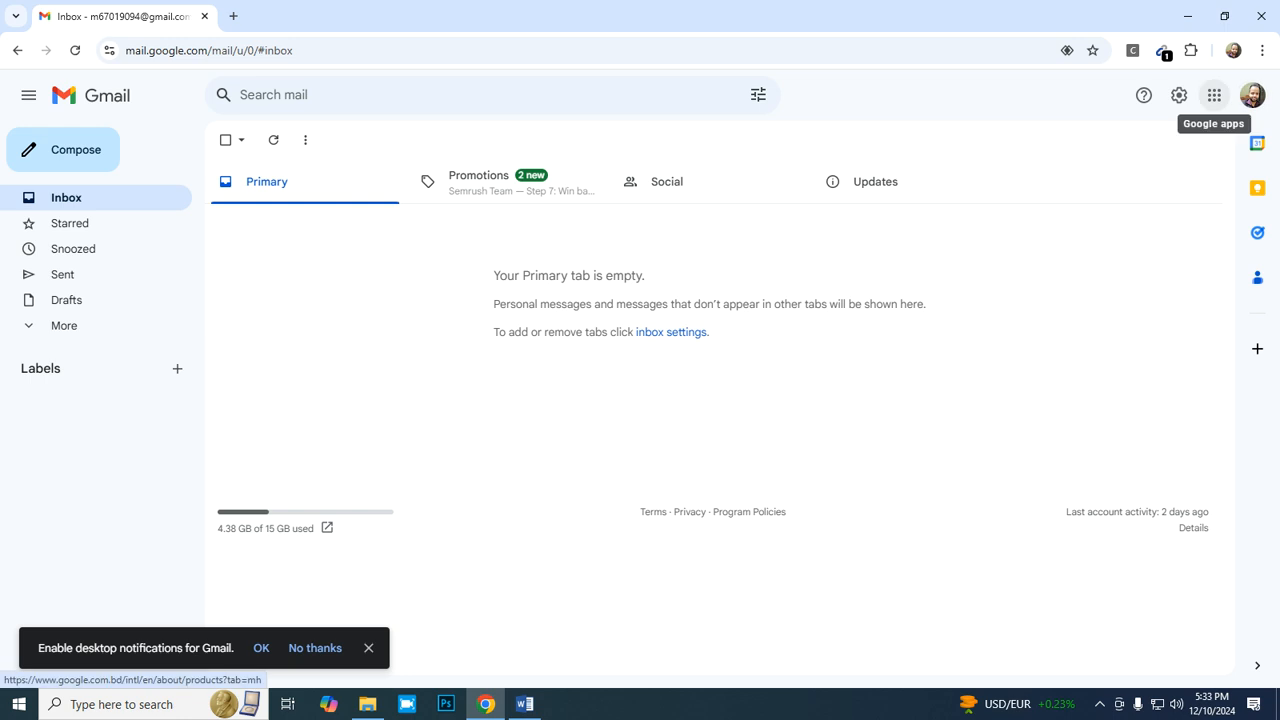
- Open Google Drive from Gmail's list of Google apps
click(1214, 95)
scroll(1128, 300, down, 1)
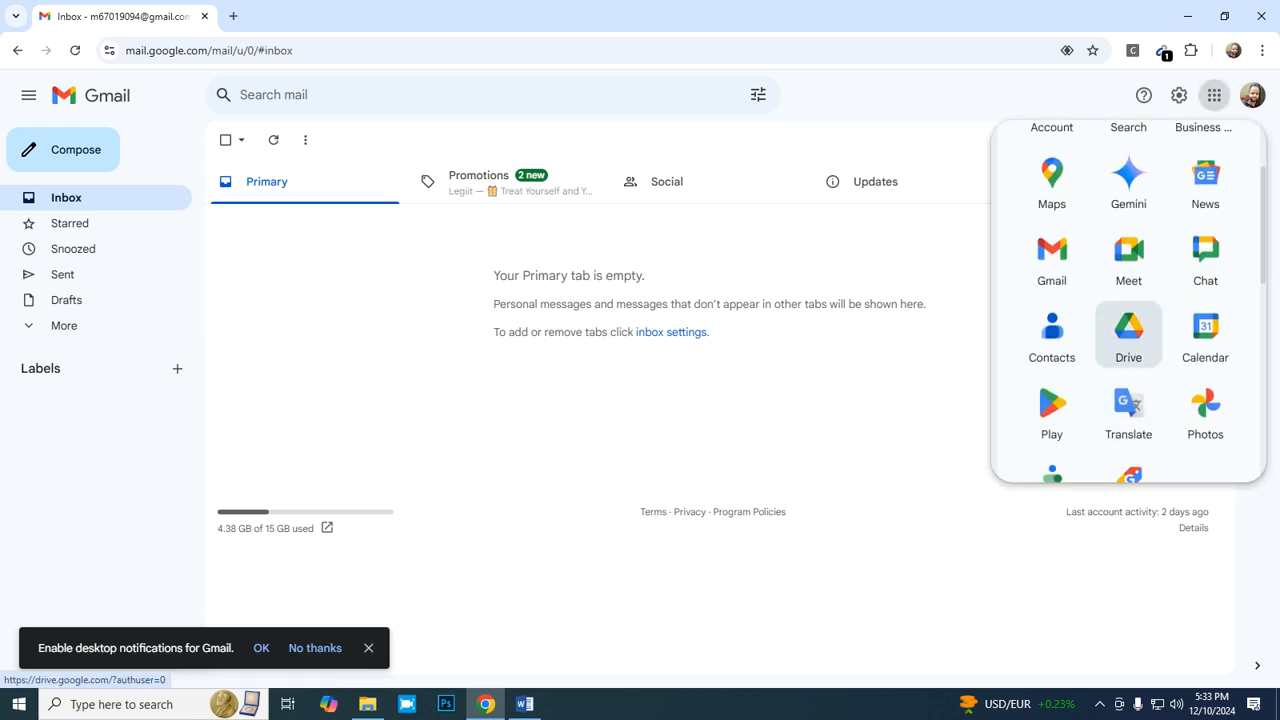
click(1128, 338)
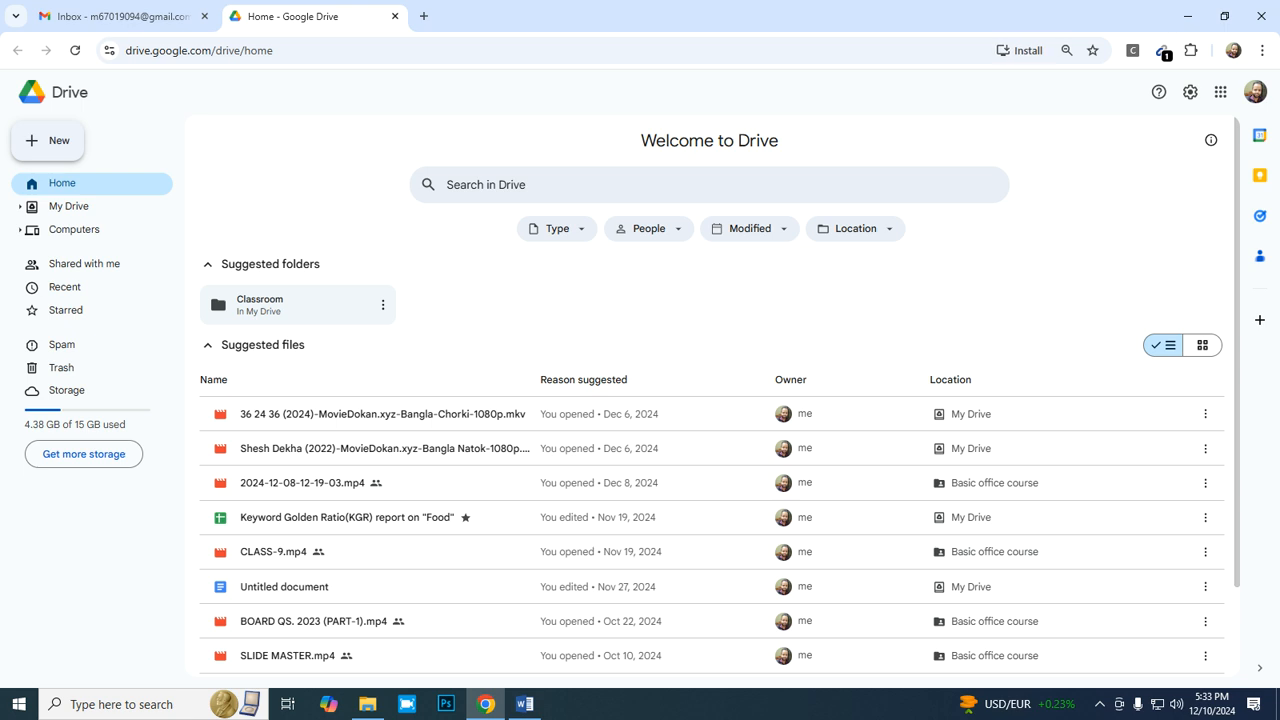
- Create a new blank Google Sheets spreadsheet in Drive and dismiss the data extraction notice and the Tables suggestions
click(48, 141)
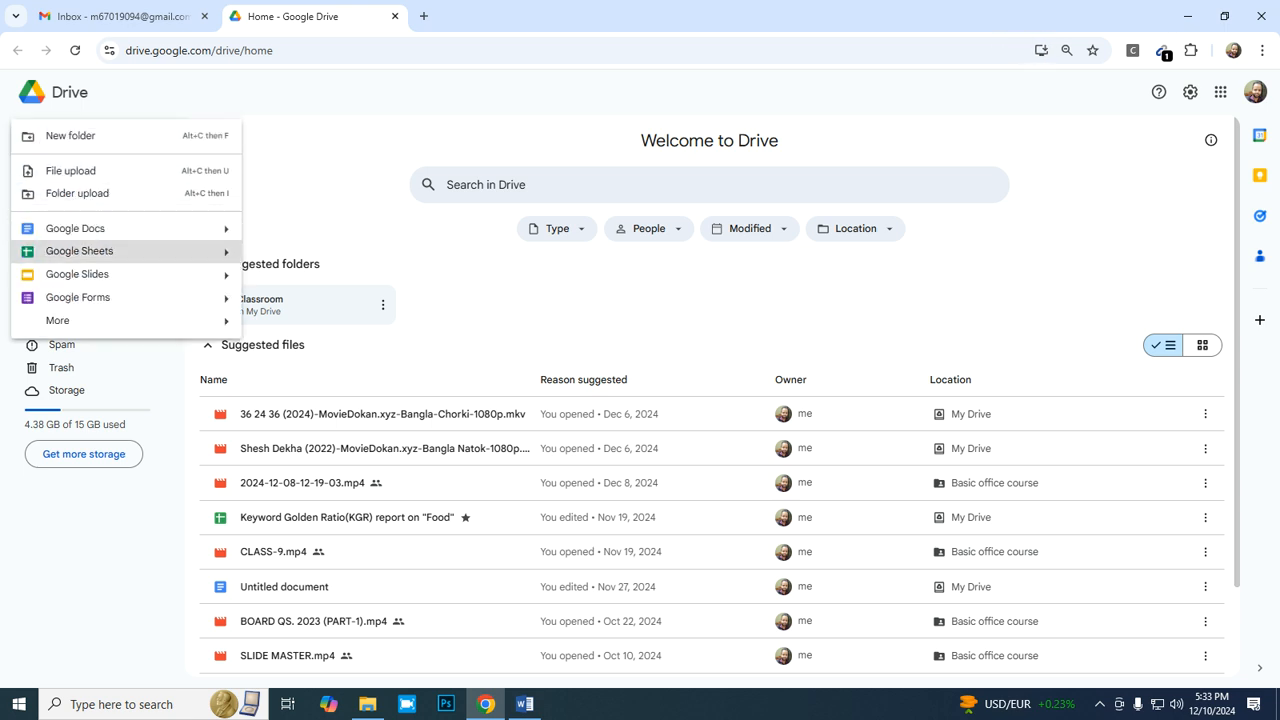
click(79, 251)
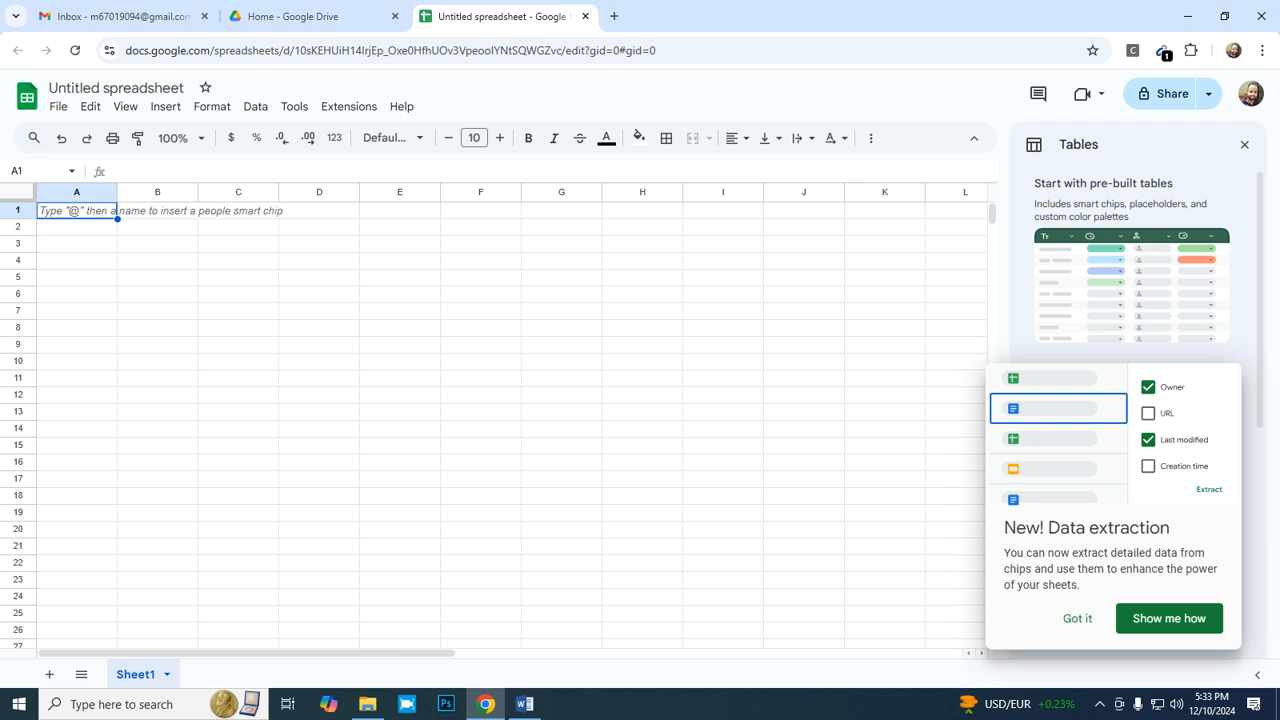
click(1077, 618)
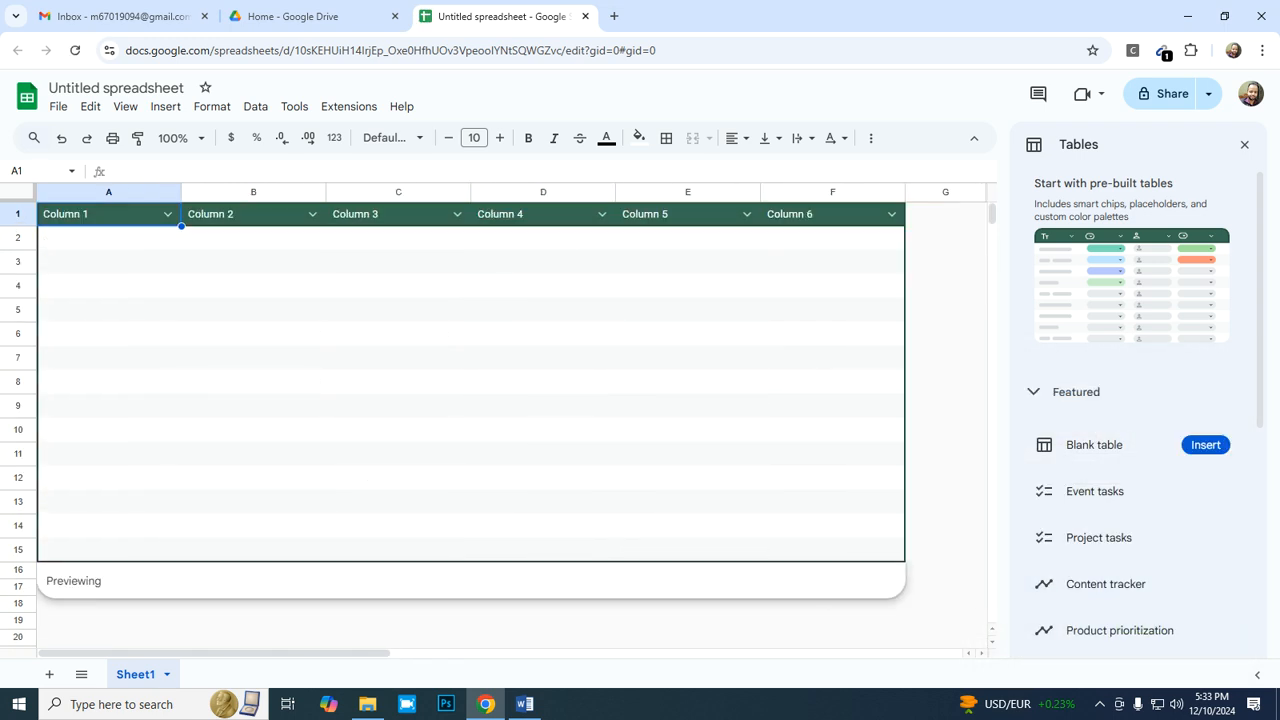
key(Escape)
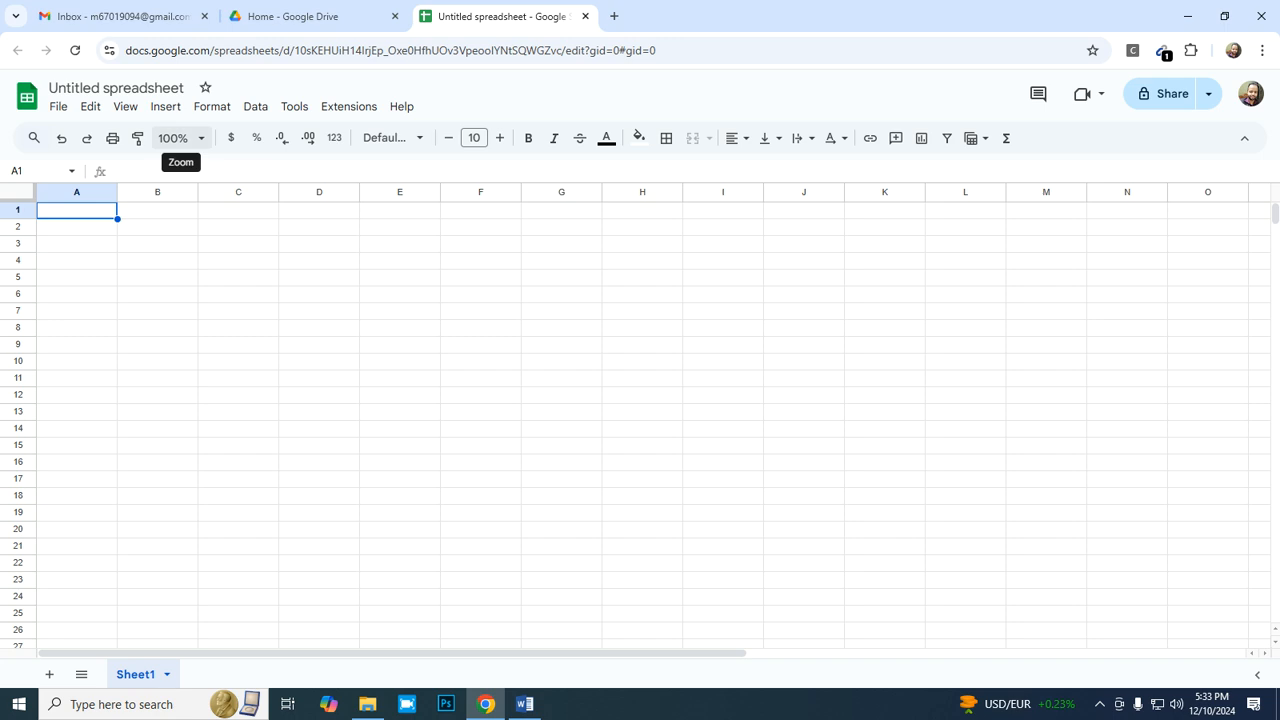
- Rename the spreadsheet as Keyword research Report on "Food"
click(120, 88)
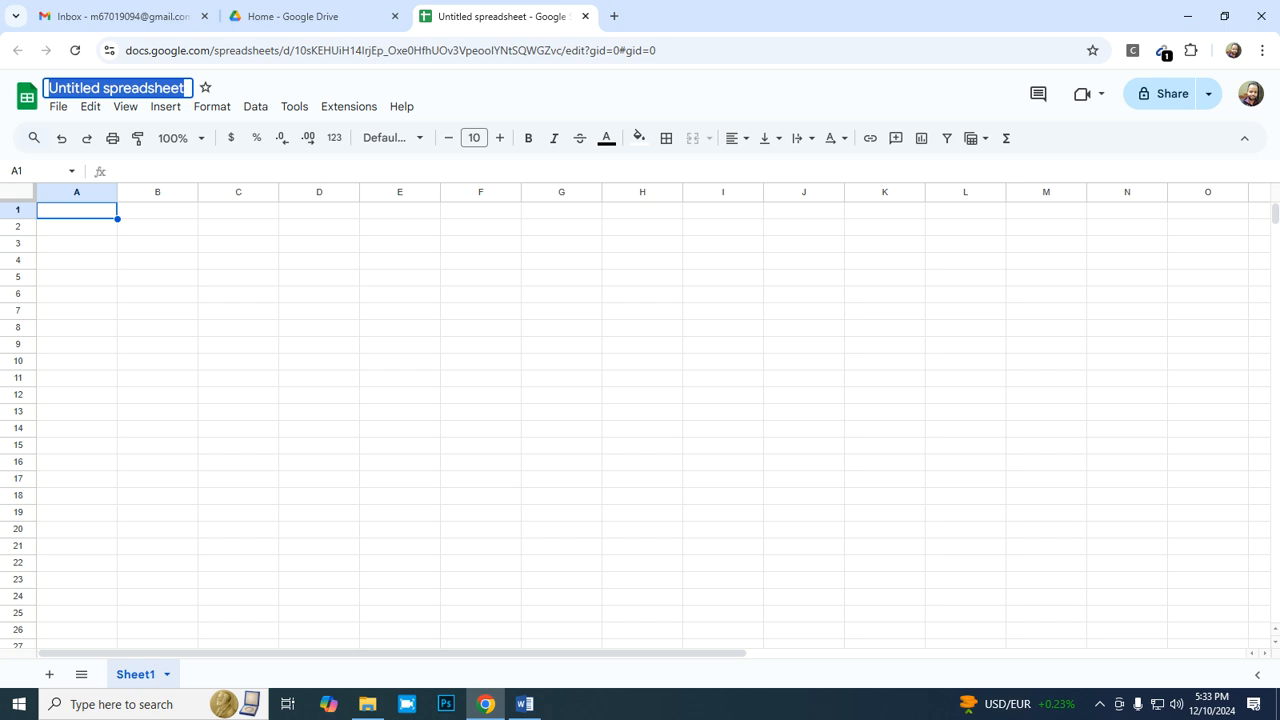
text(Key)
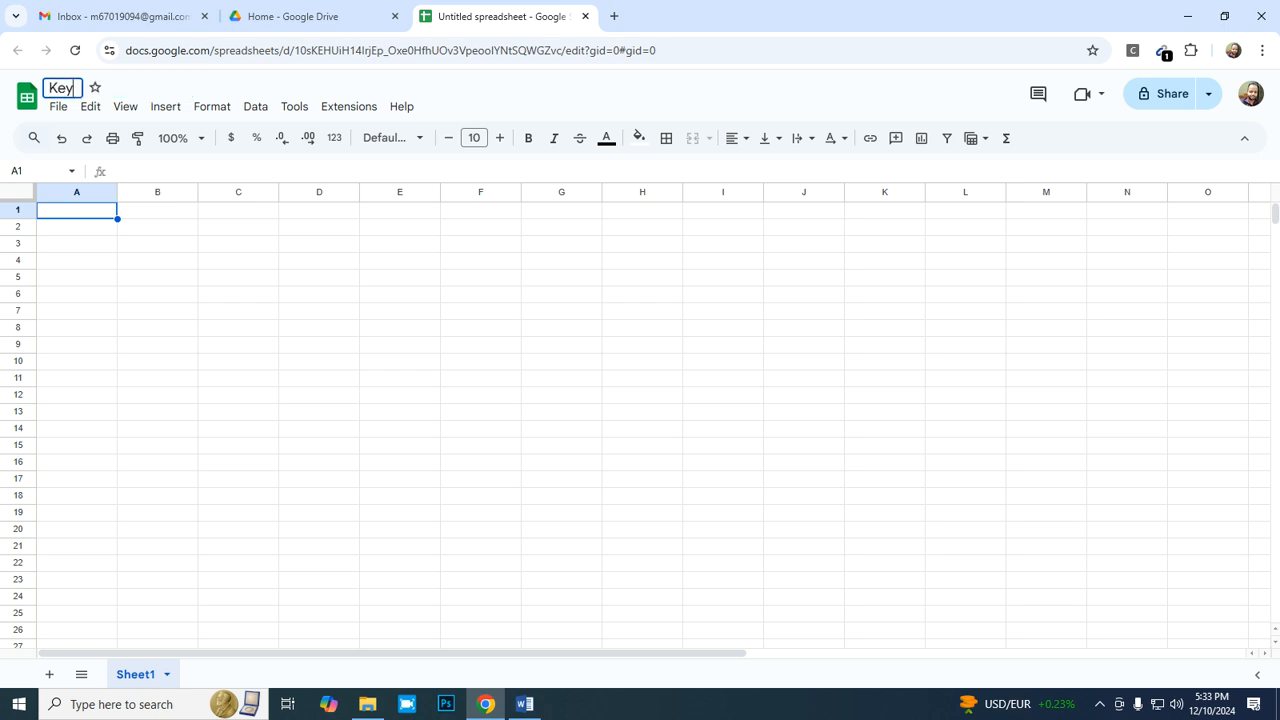
text(word research Report on ")
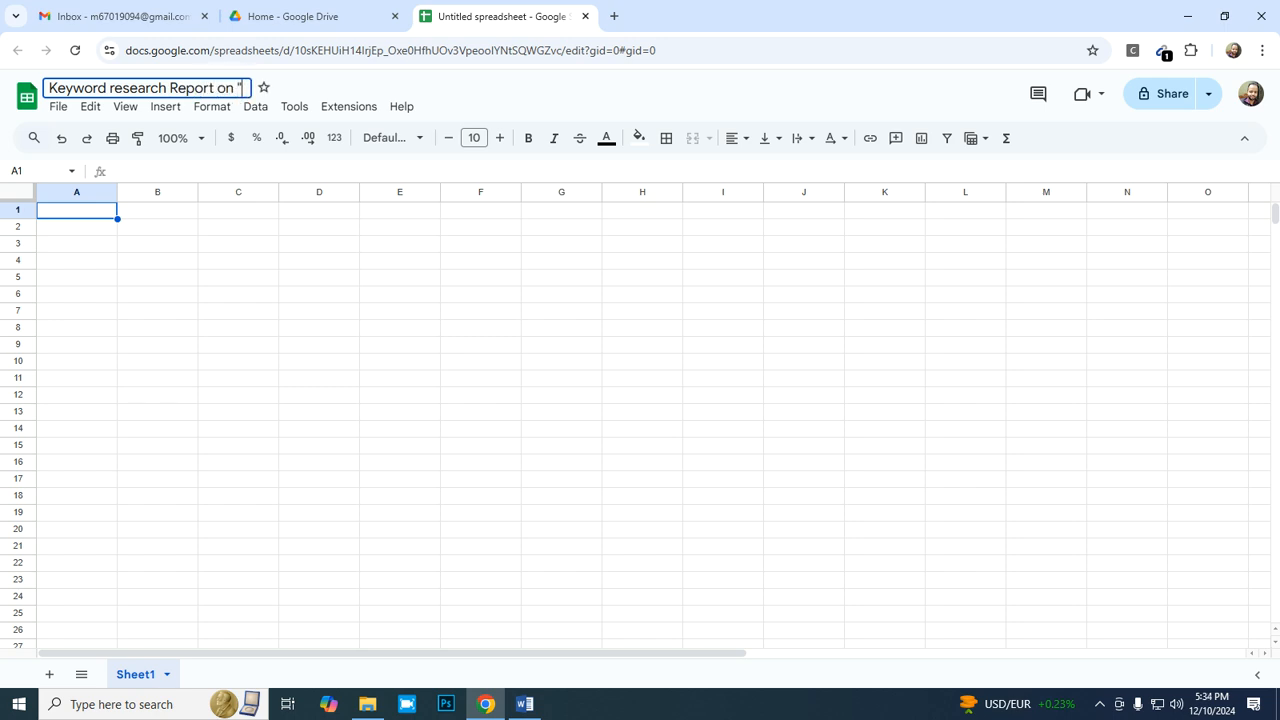
text(f)
key(BackSpace)
text(Food")
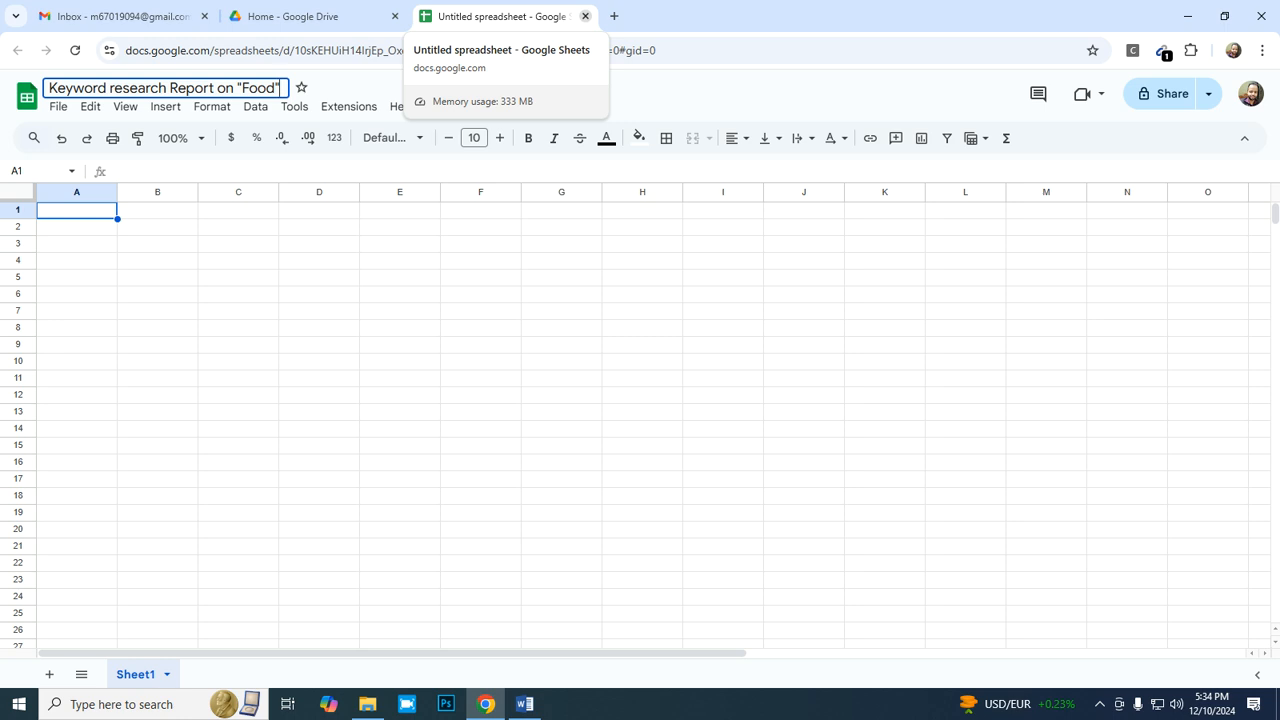
key(Return)
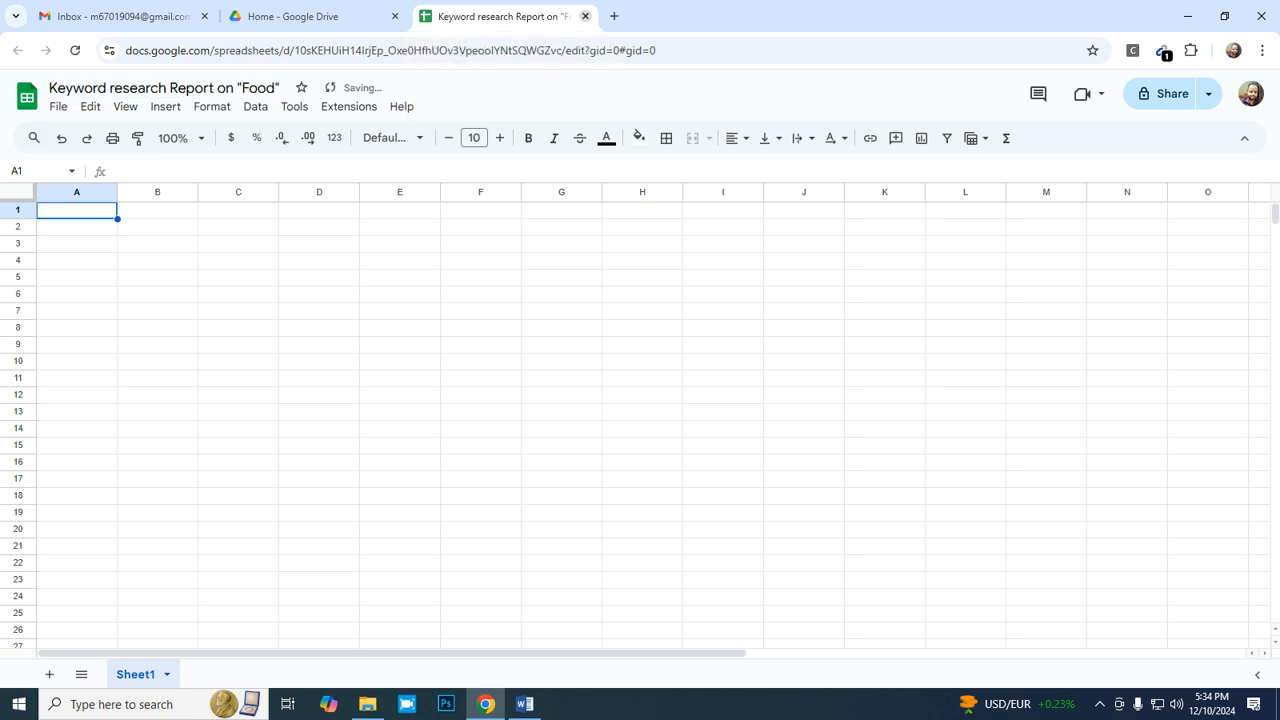
click(301, 87)
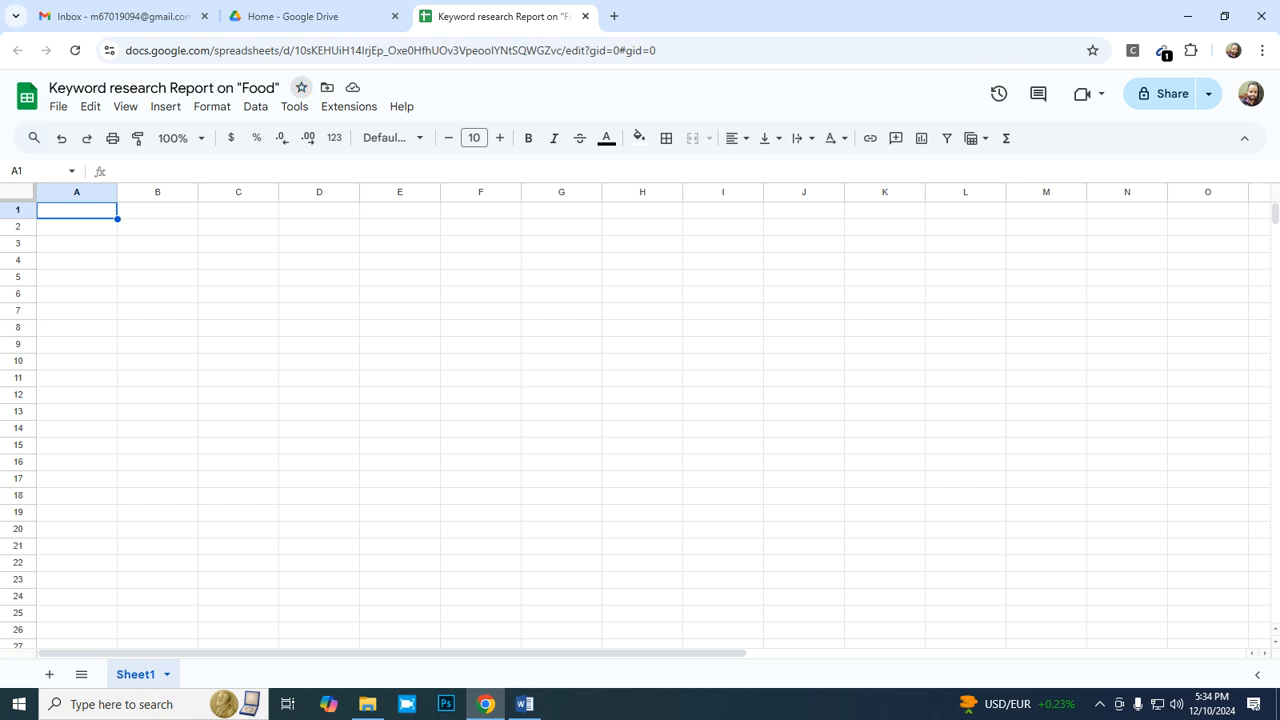
- Enter the column header "SL. NO." in cell A2
click(77, 244)
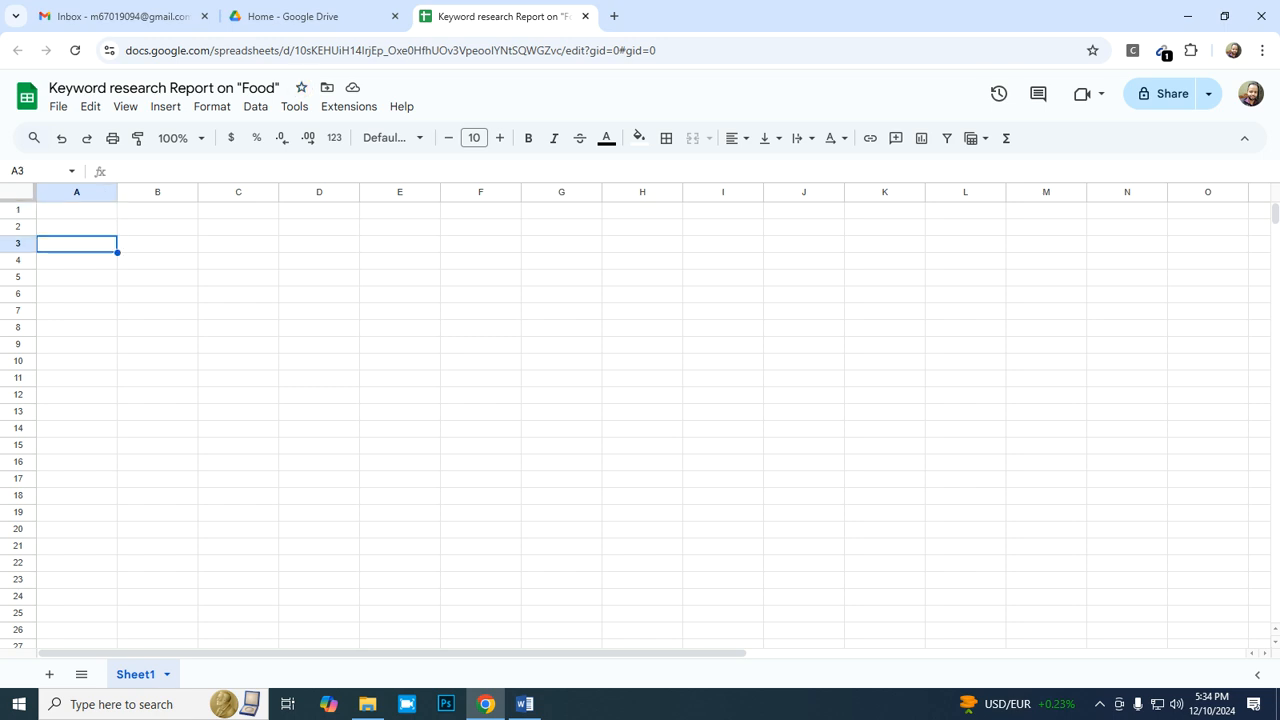
click(77, 210)
click(77, 227)
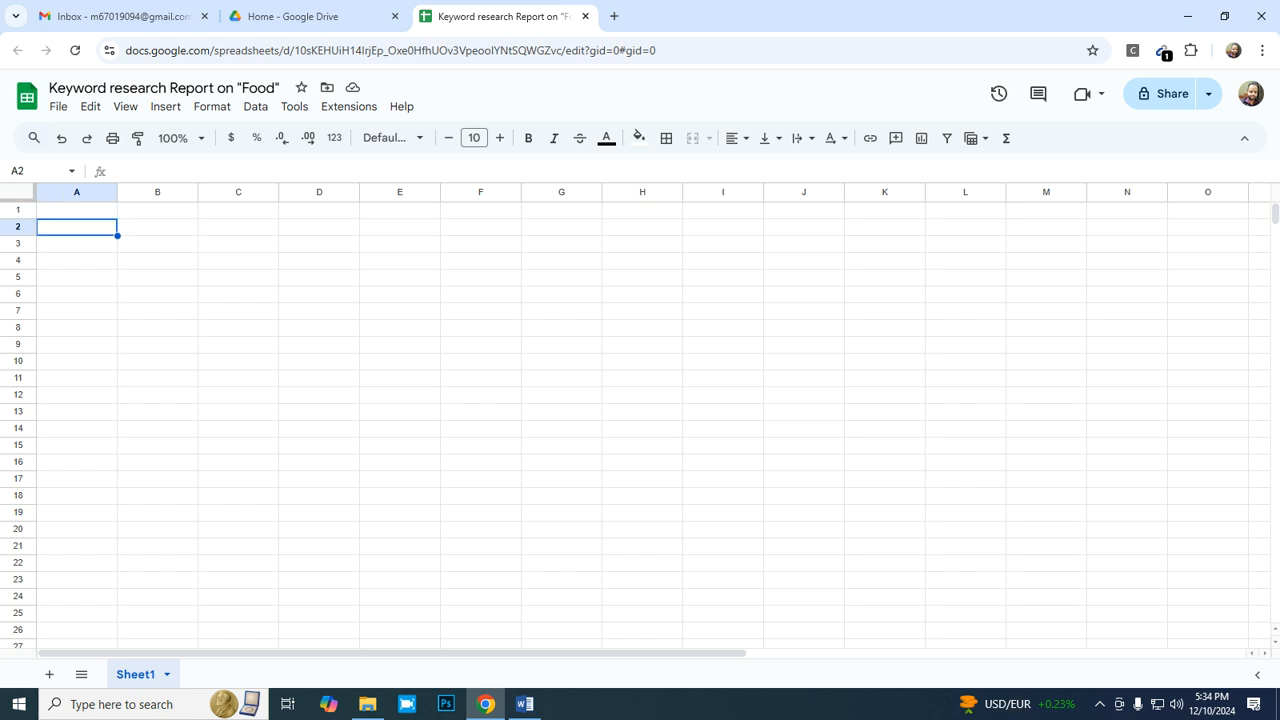
text(SL)
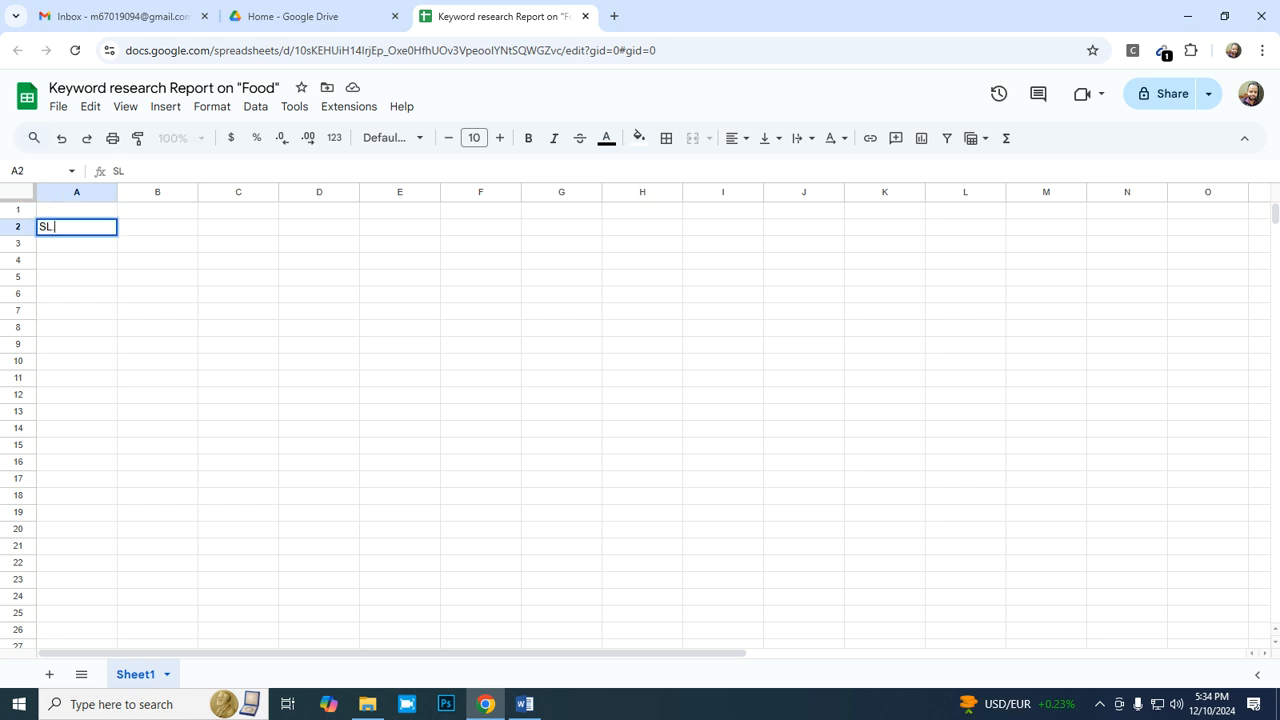
text(. NO.)
key(Tab)
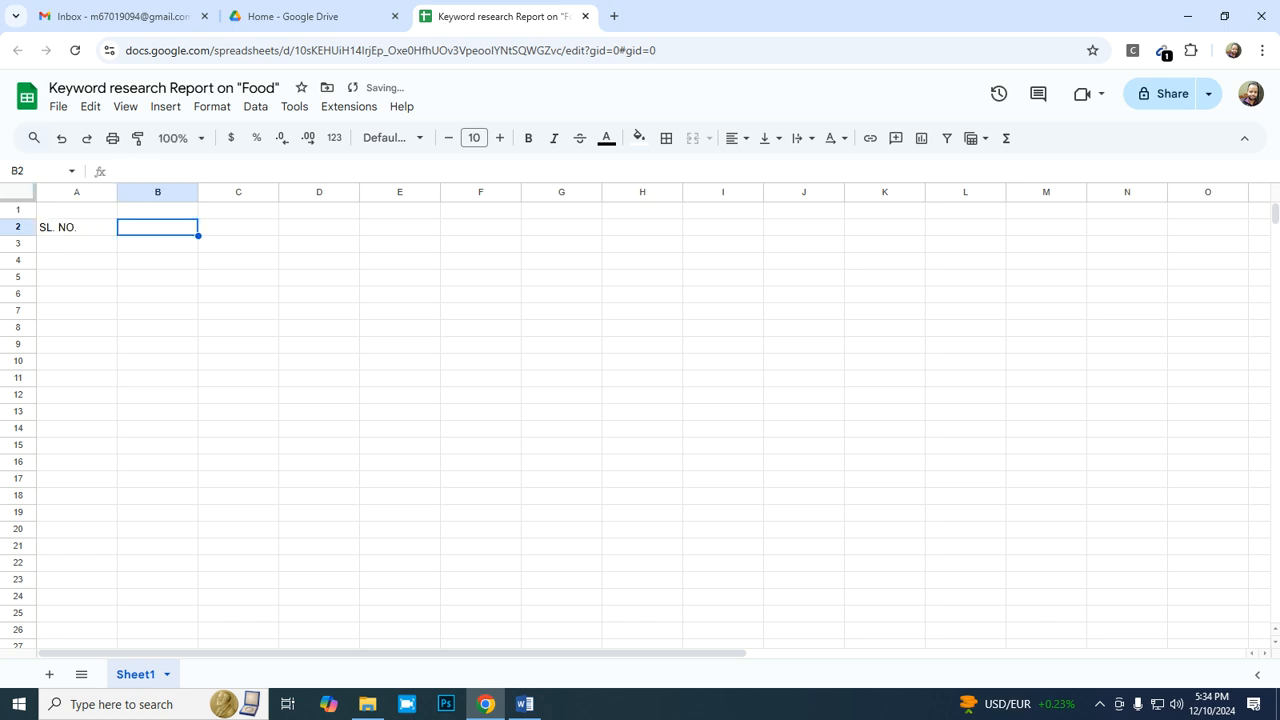
- Enter the header "Keyword name" in cell B2 and widen column B to nearly twice its width
text(K)
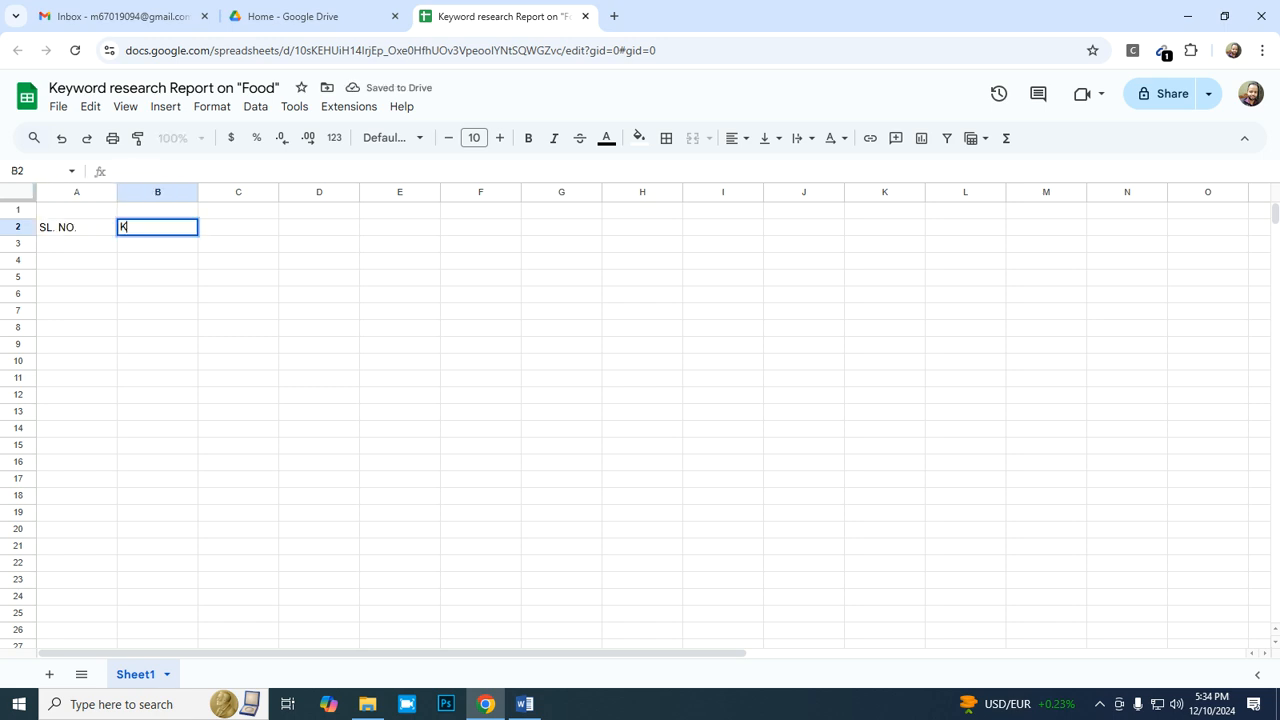
text(eyword name)
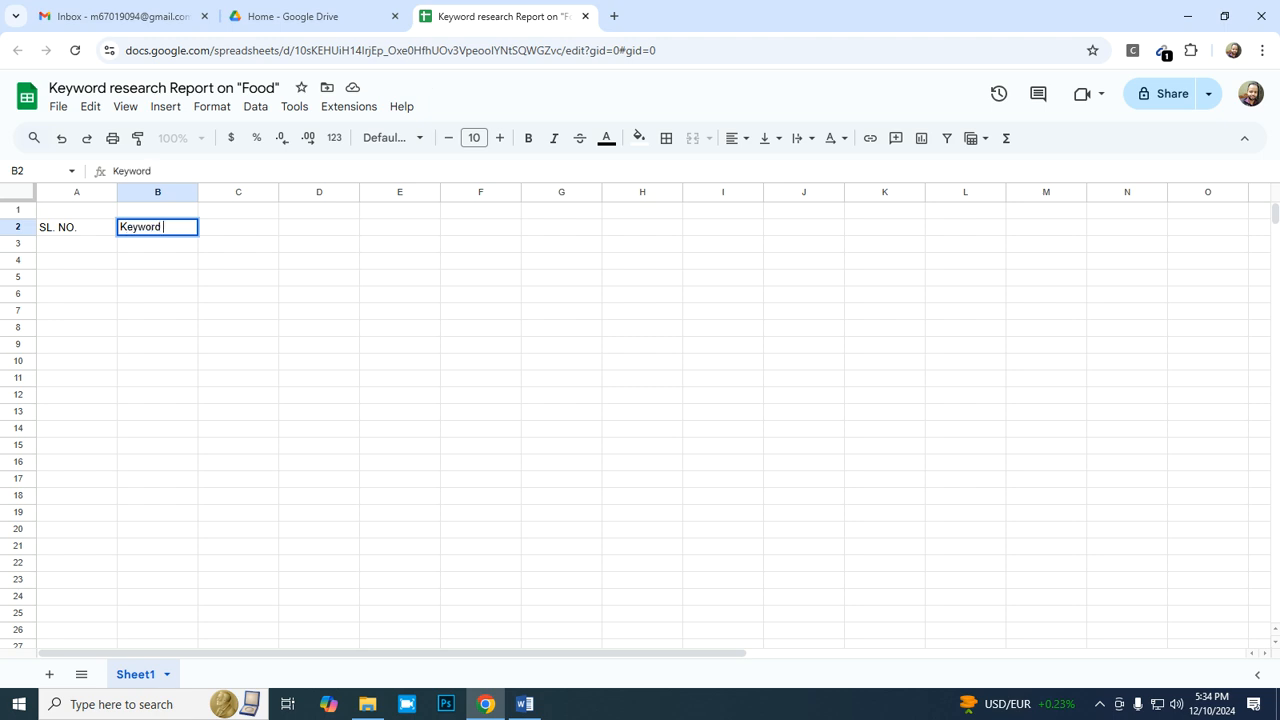
key(Tab)
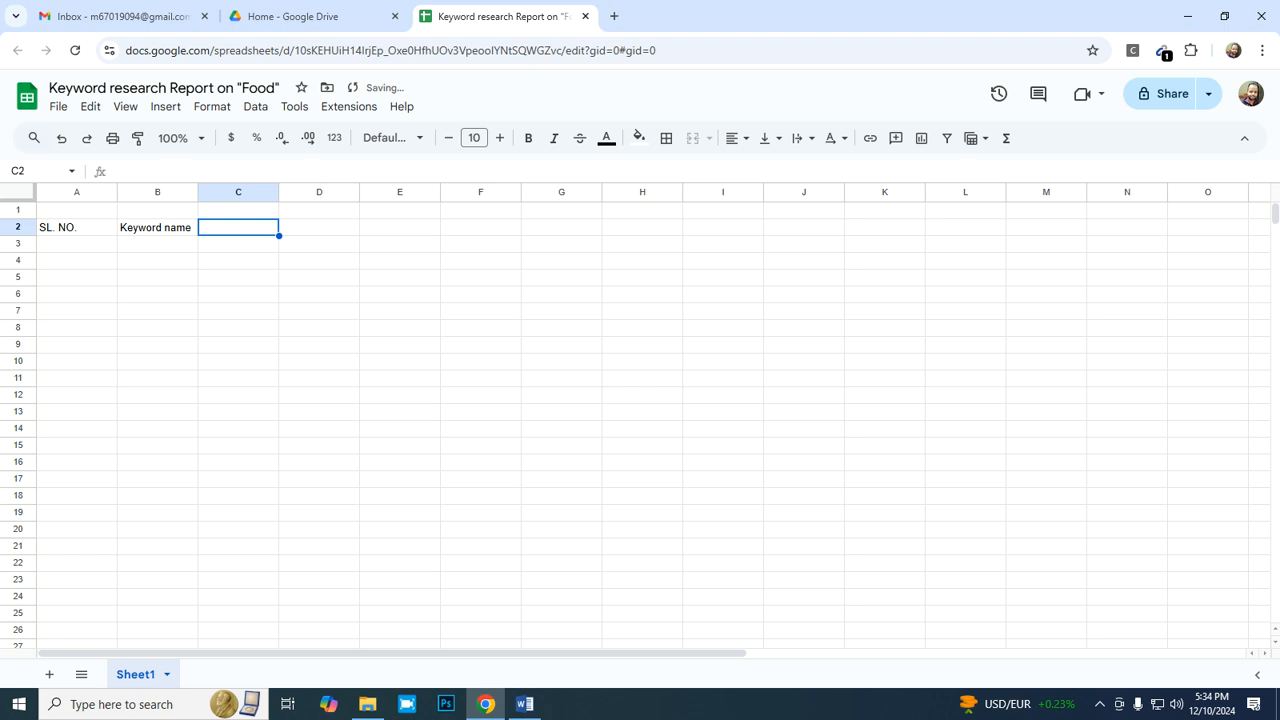
drag(198, 192, 257, 192)
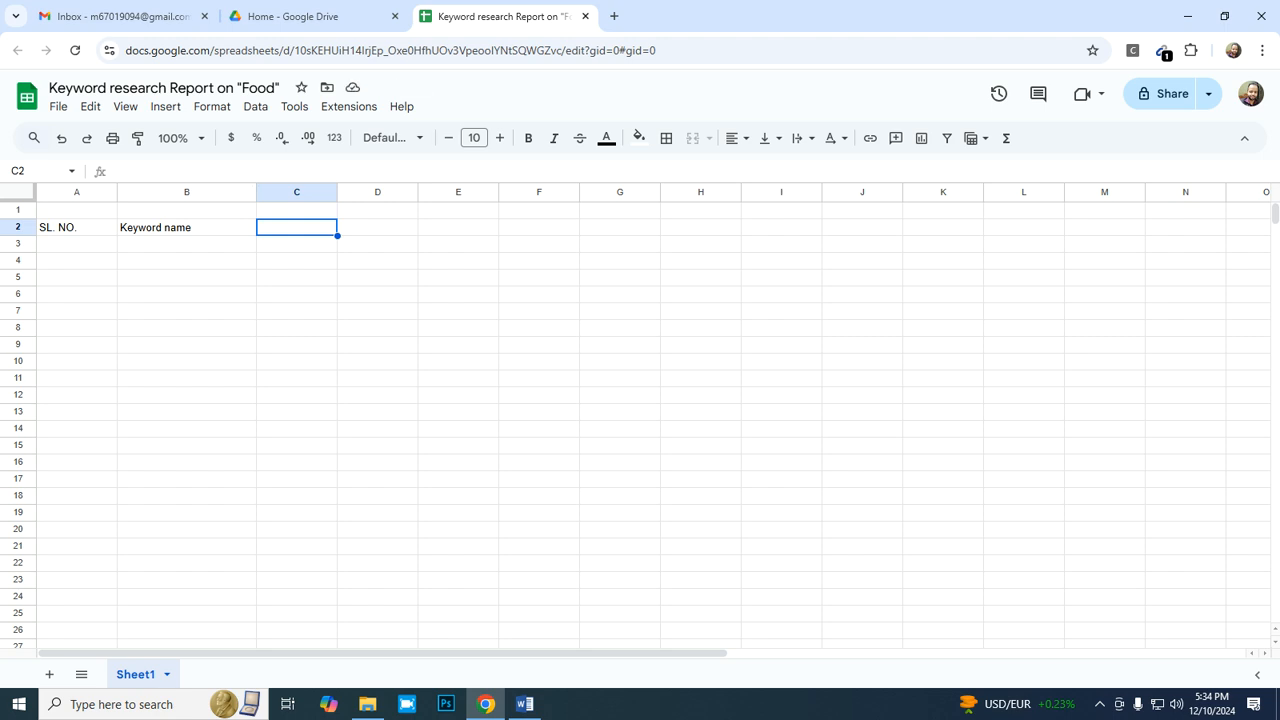
- Enter the header "Search Volume (SV)" in cell C2 and fit column C's width to it
text(S)
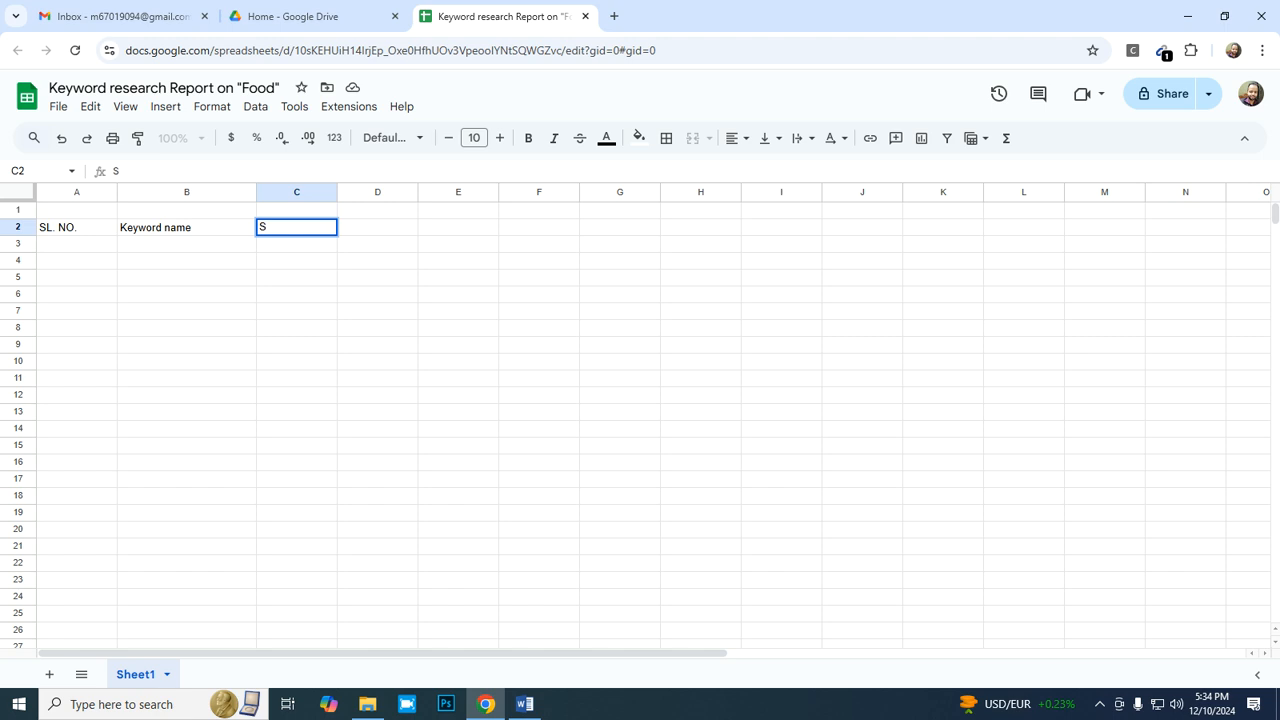
text(earch Volume (S)
text(V))
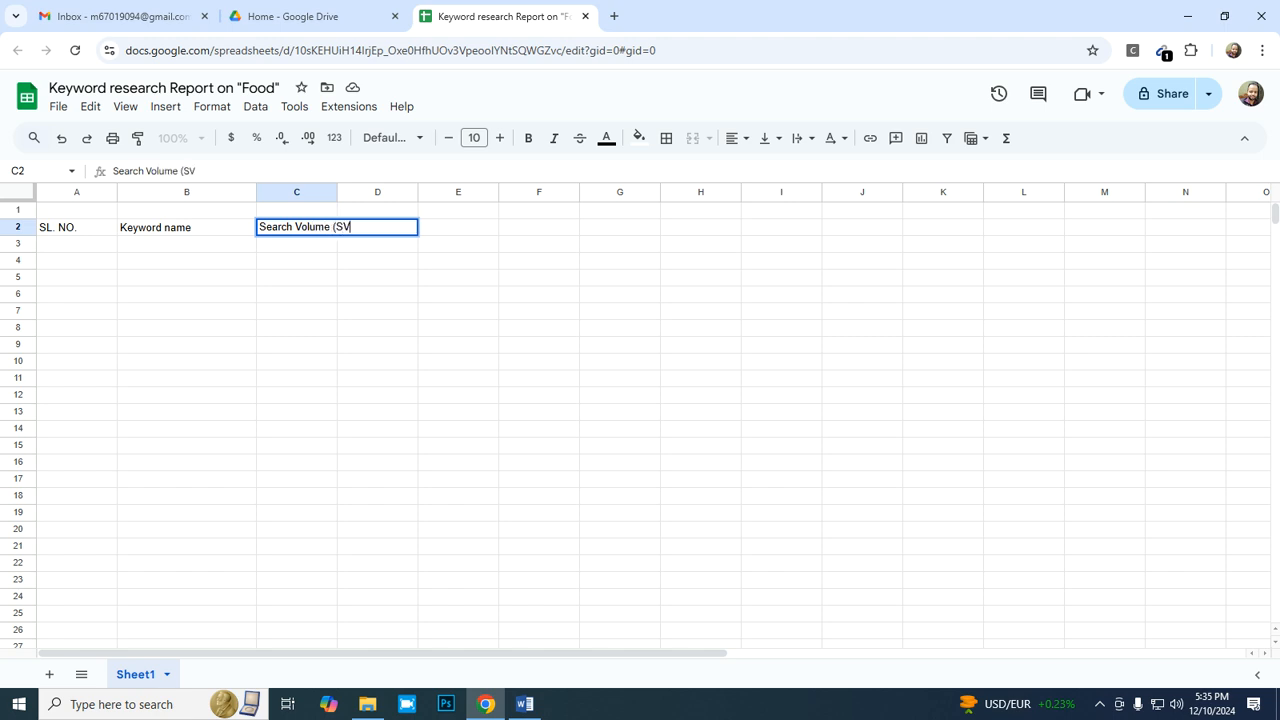
key(Return)
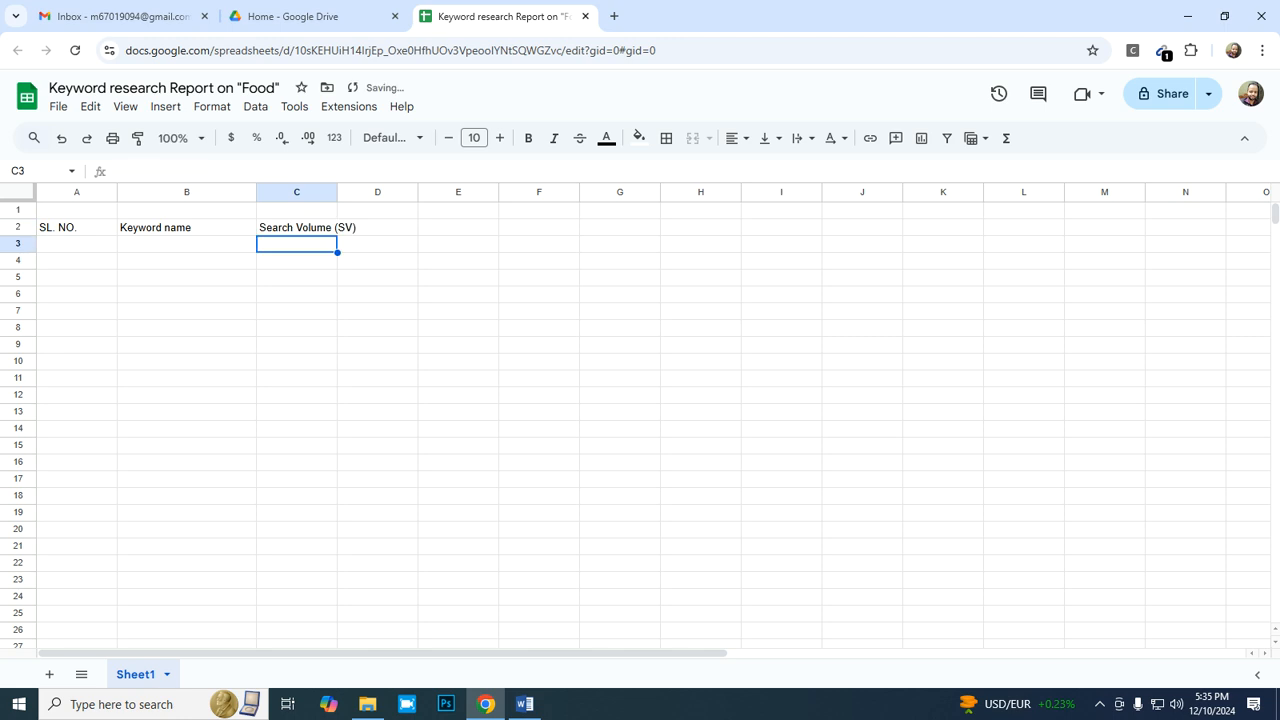
double_click(337, 192)
- Check the keyword report criteria in the Word notes and enter the header "kyword difficulty (KD)" in cell D2 of the spreadsheet
click(525, 704)
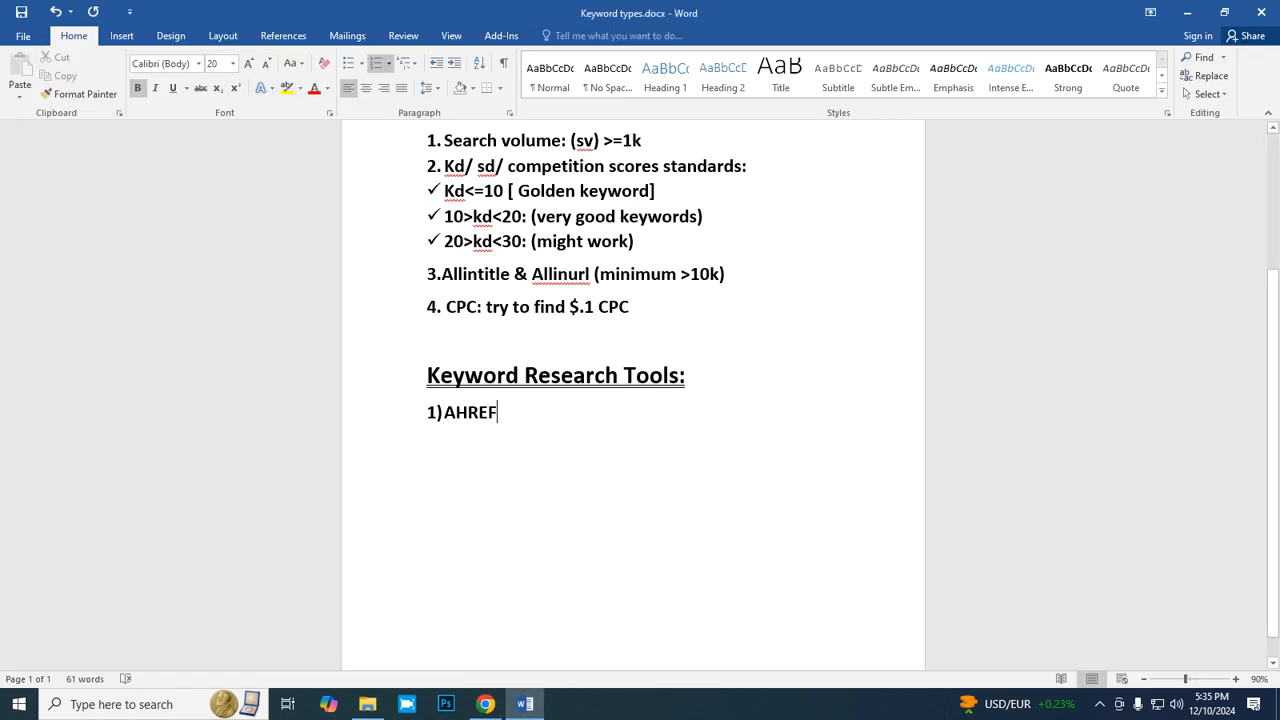
scroll(633, 400, up, 3)
ctrl+scroll(633, 400, up, 1)
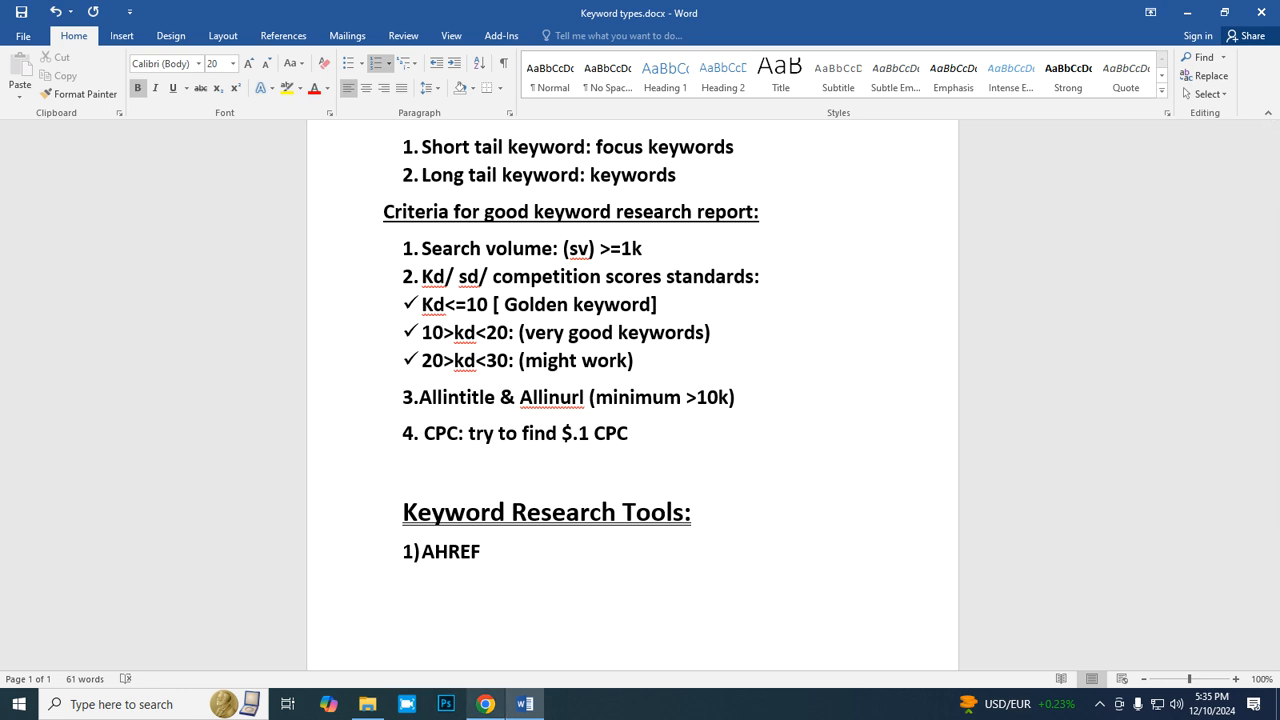
click(485, 704)
click(400, 210)
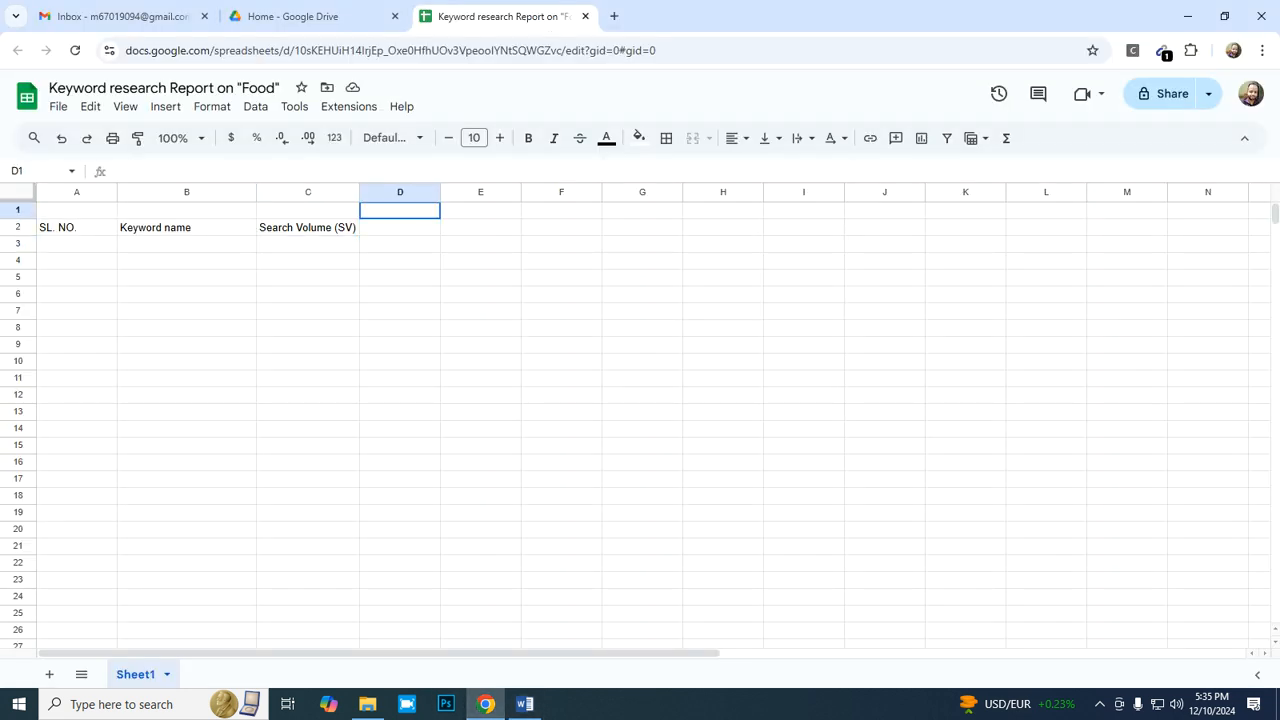
click(400, 227)
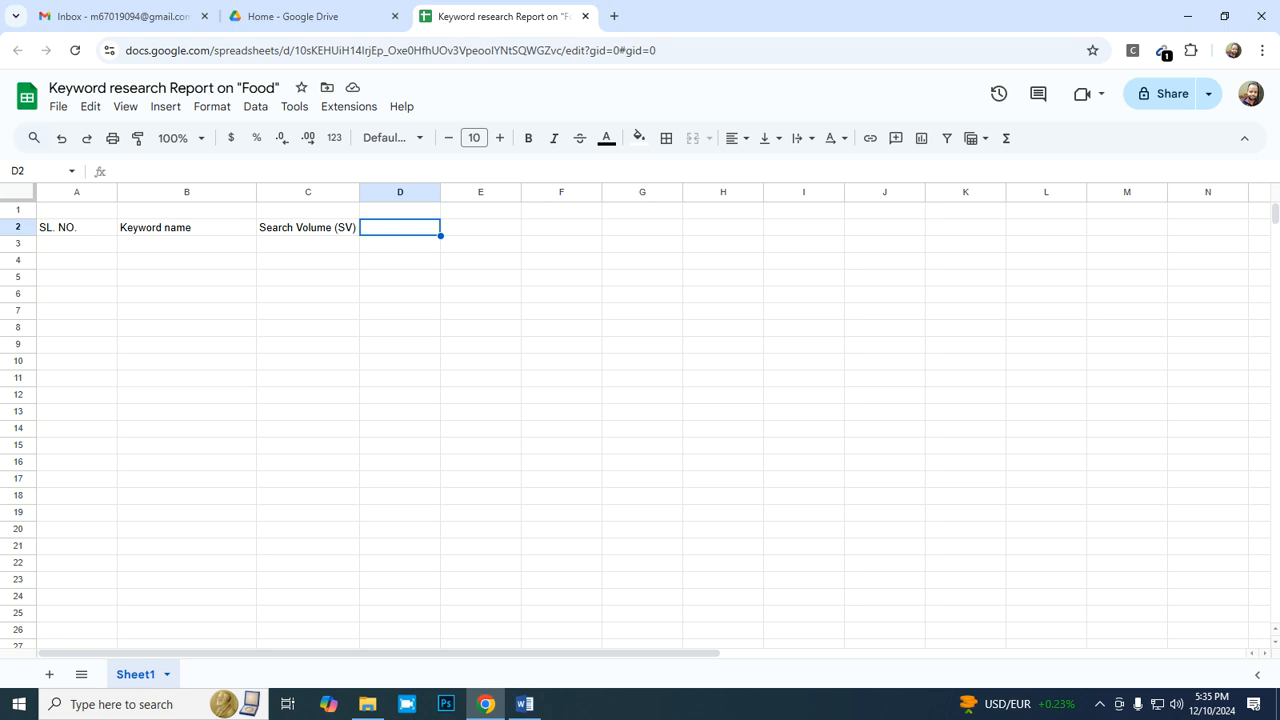
text(kywo)
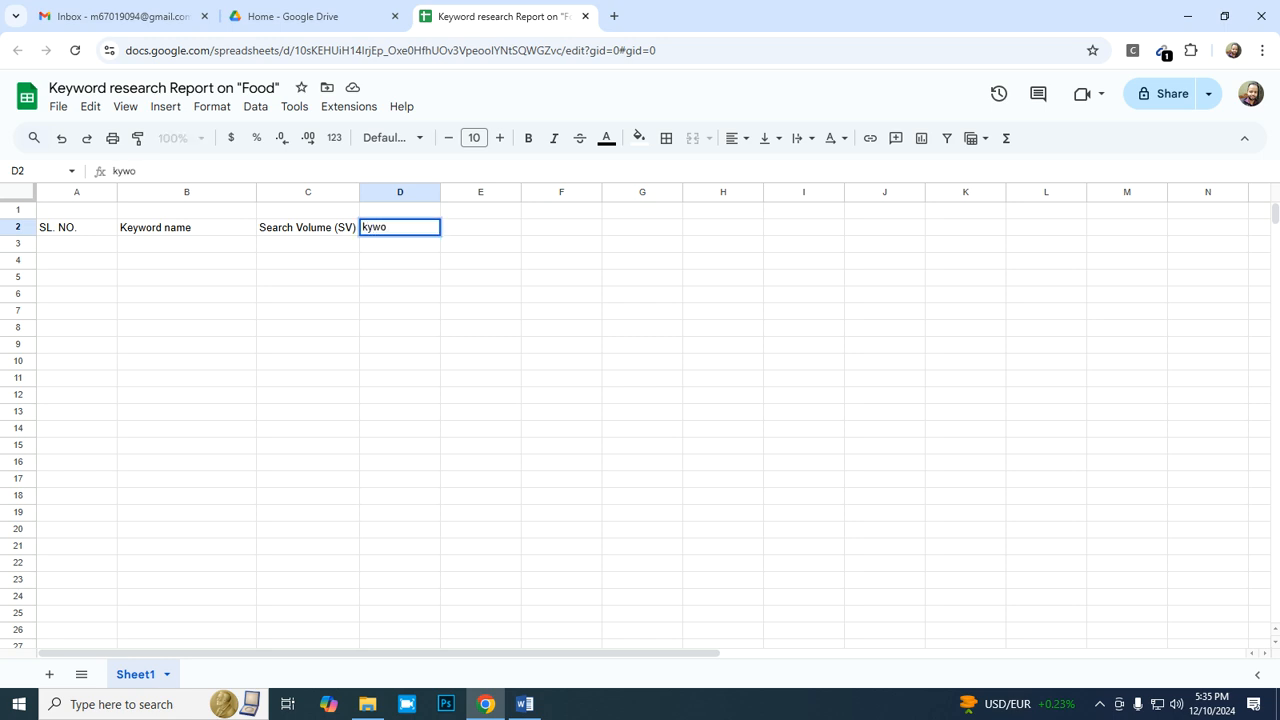
text(rd difficulty (KD)
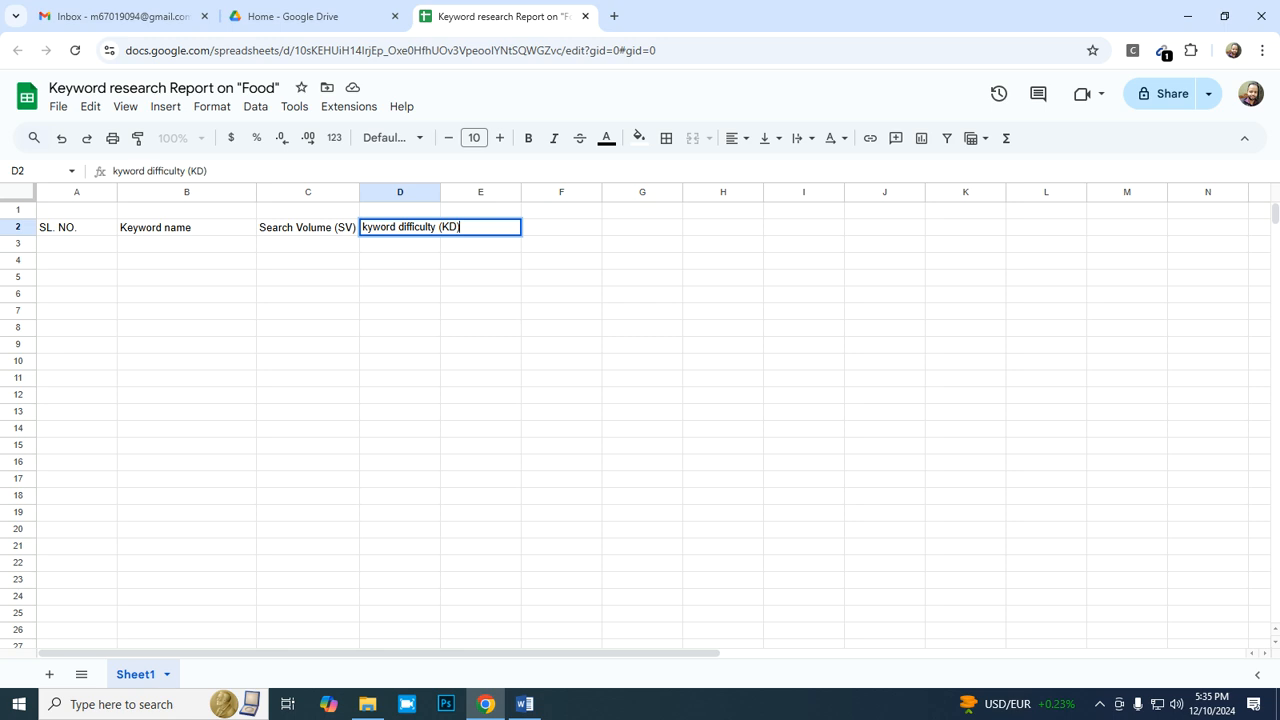
key(Return)
- Fit column D's width to its header text
right_click(430, 192)
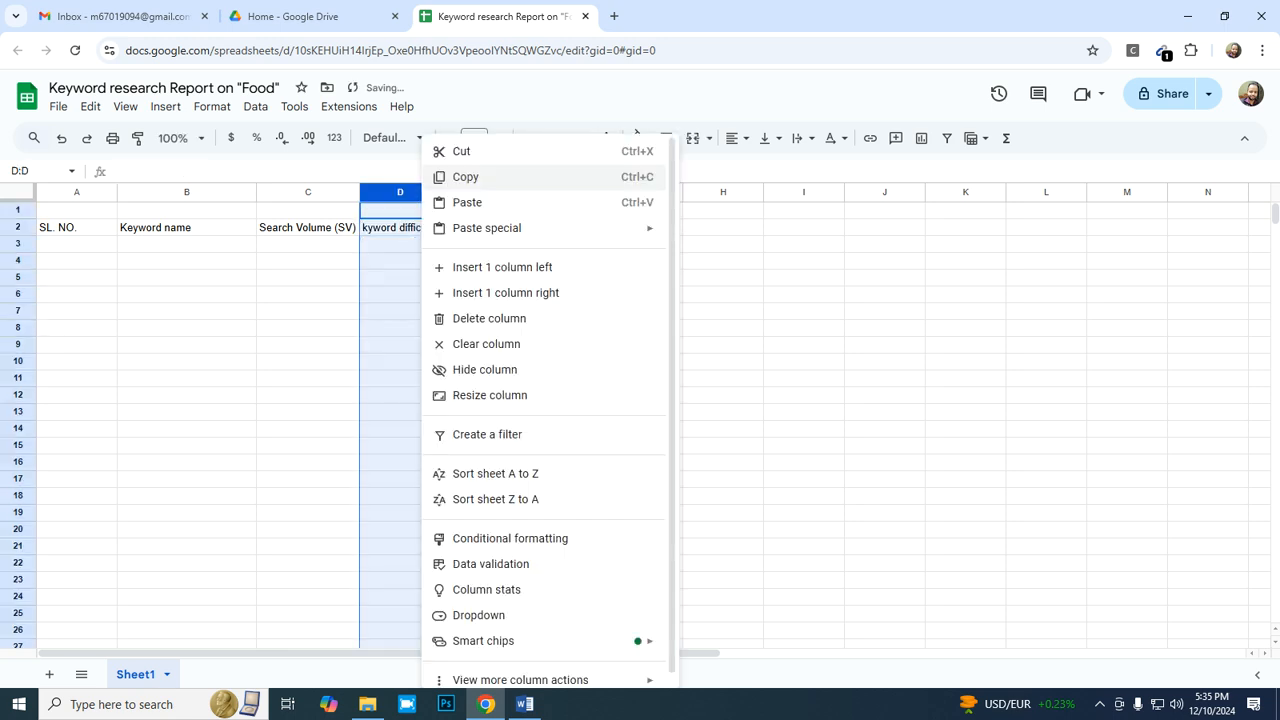
click(440, 198)
double_click(440, 192)
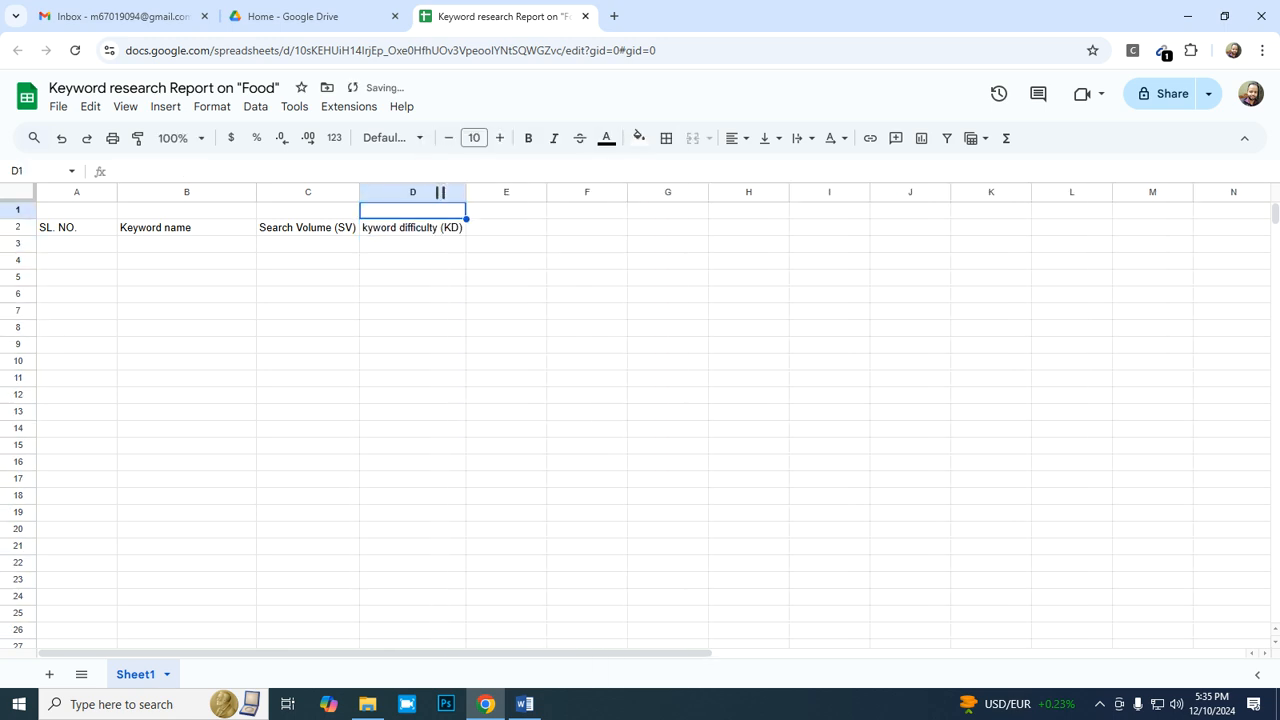
- Enter the headers "allintitle" in cell E2 and "allinurl" in cell F2
click(500, 228)
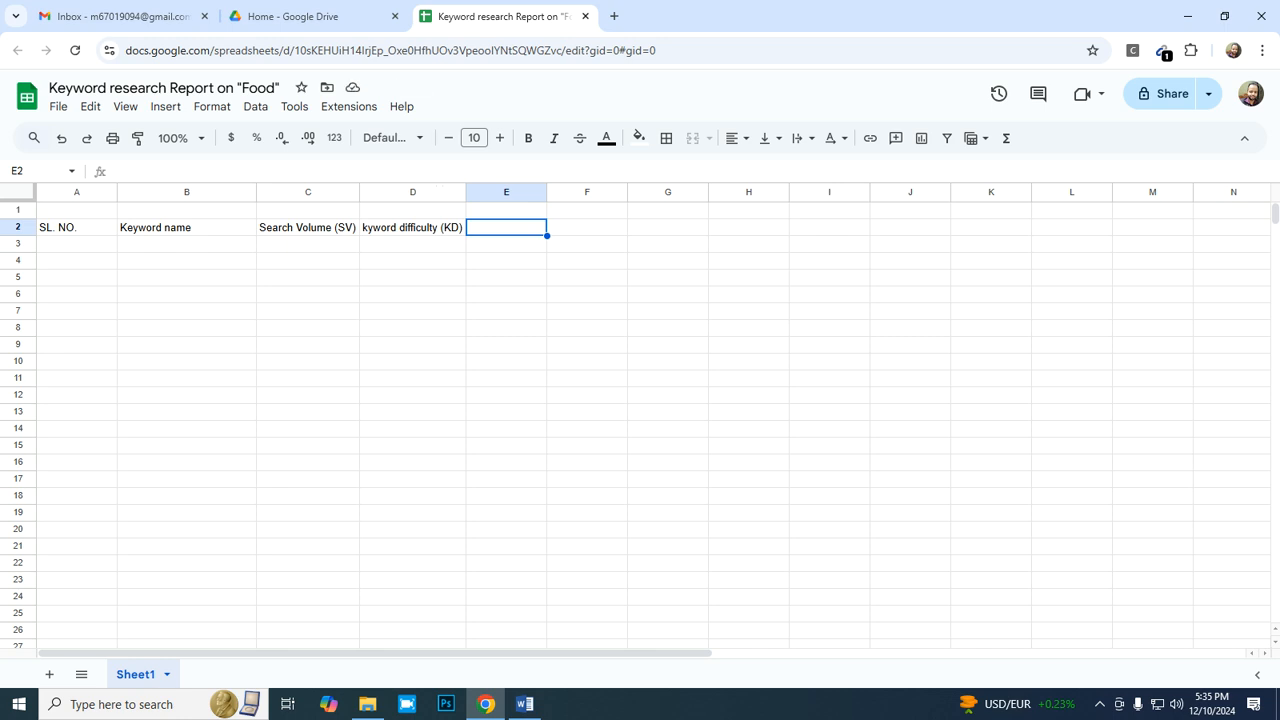
text(a)
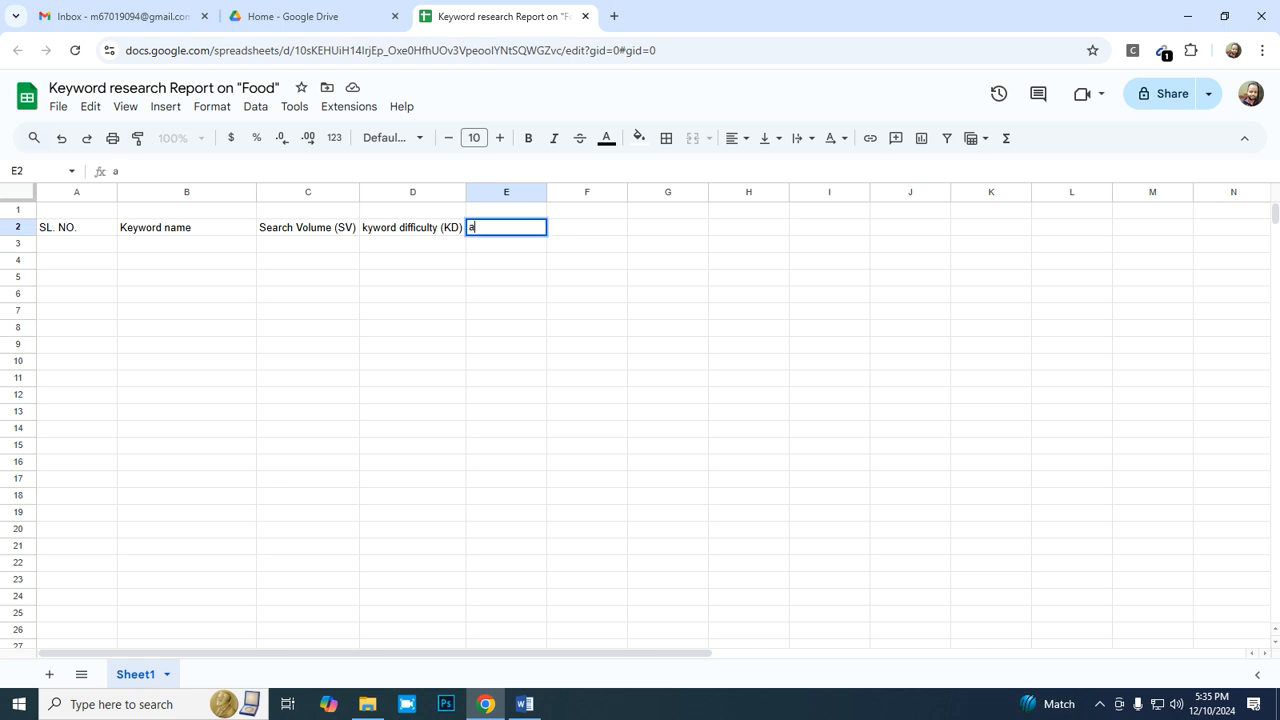
text(llintitle)
key(Tab)
text(al)
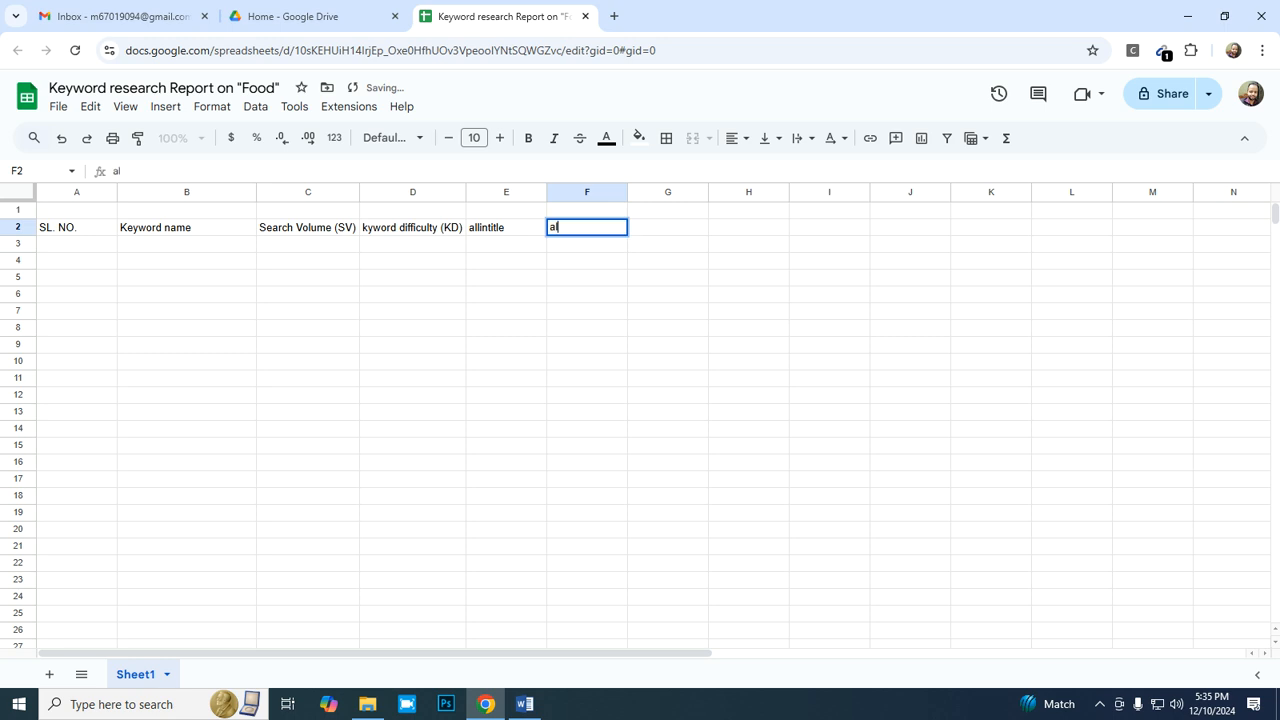
text(linurl)
key(Tab)
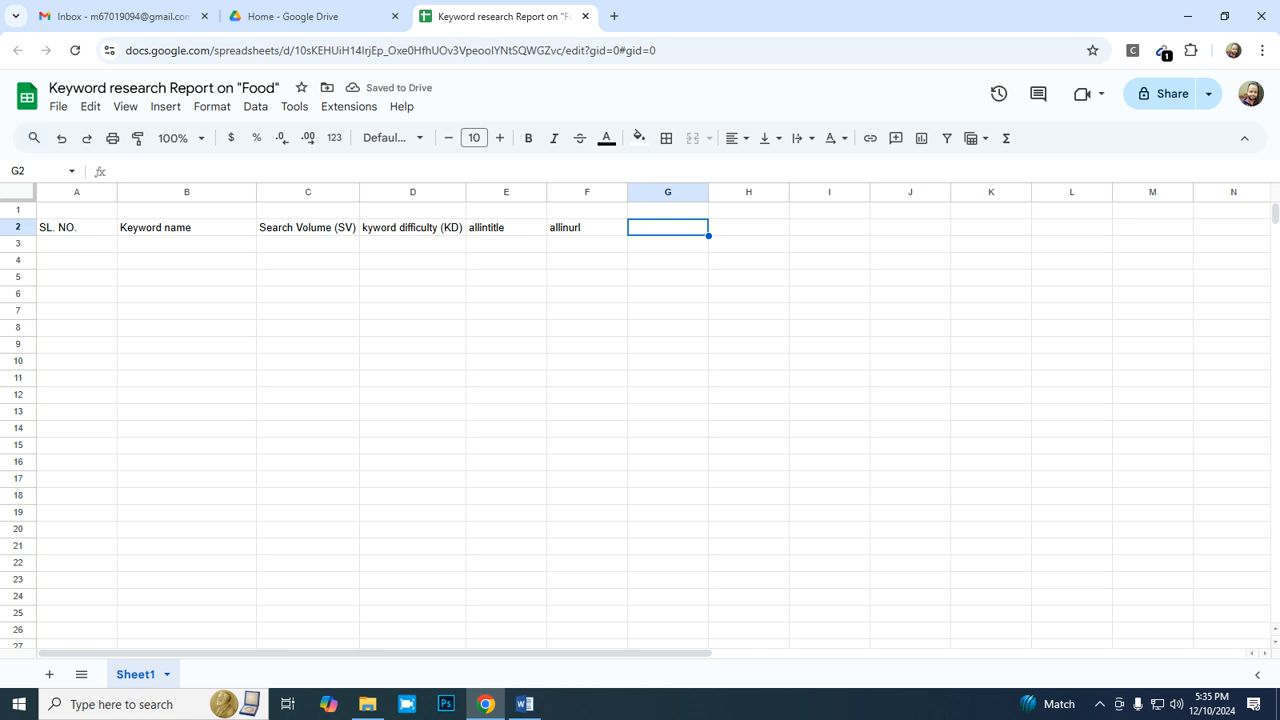
- Enter the headers "CPC" in cell G2 and "KGR" in cell H2
text(CPC)
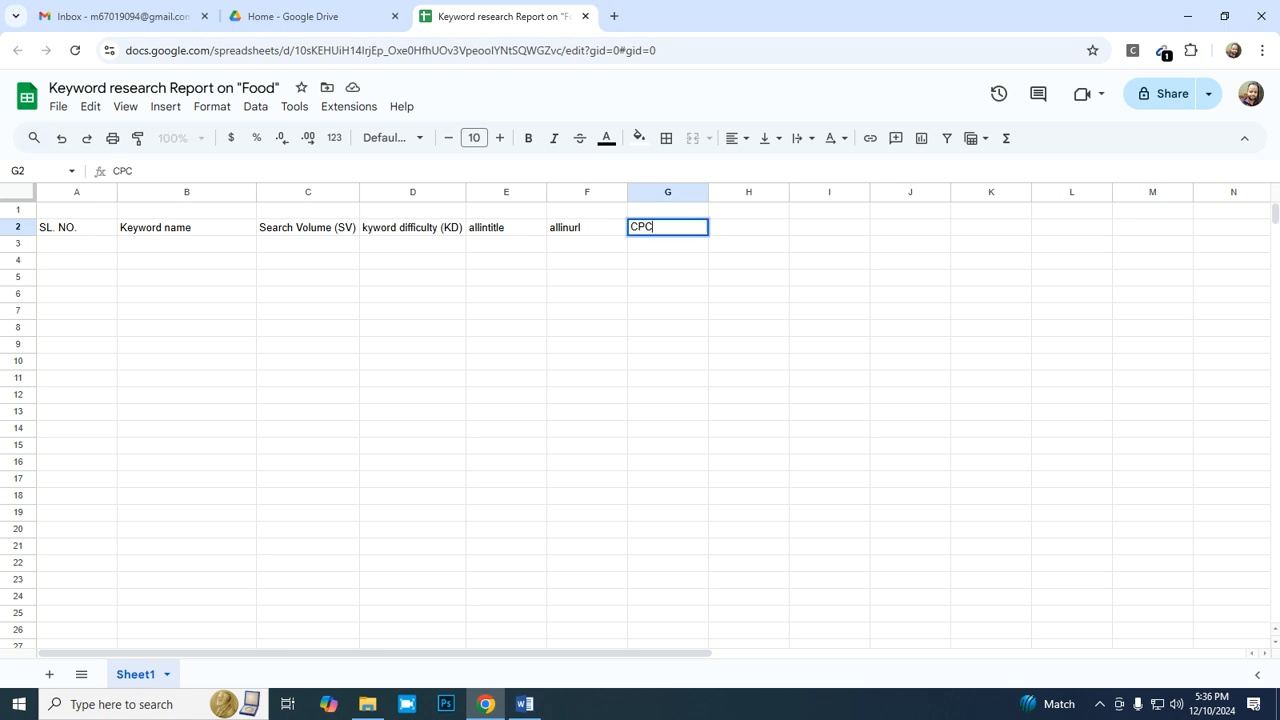
key(Tab)
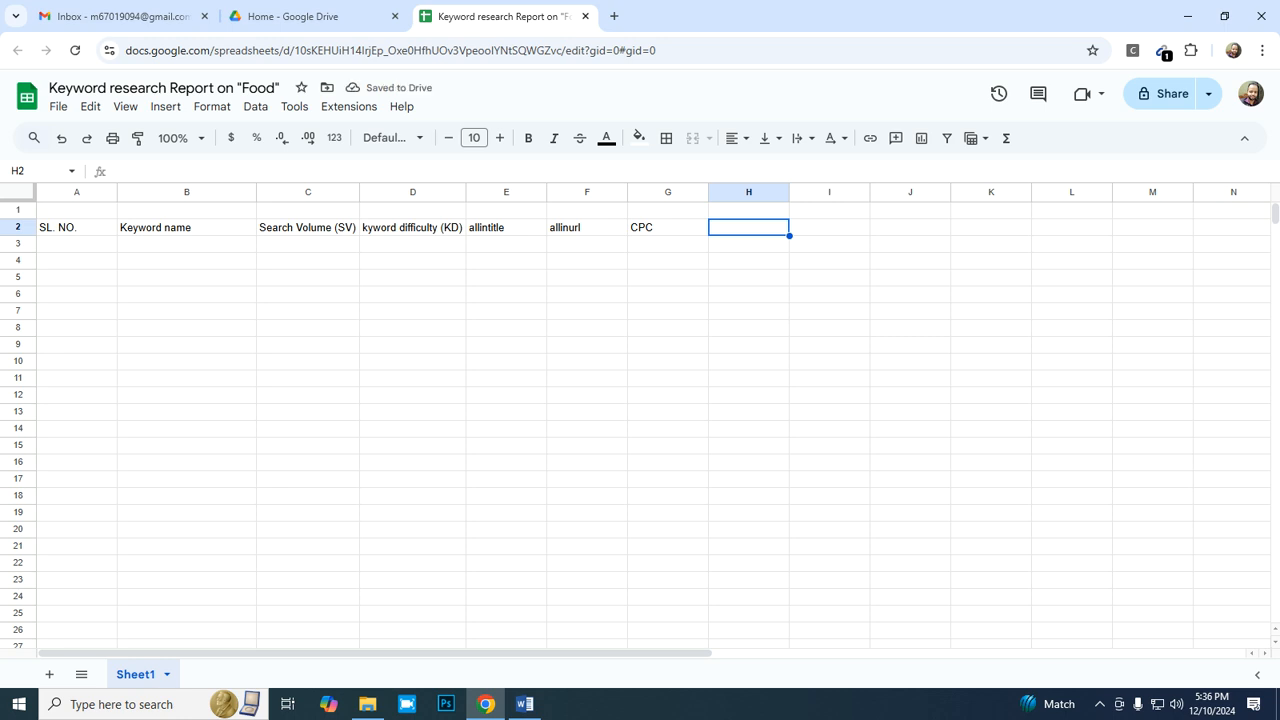
text(KGR)
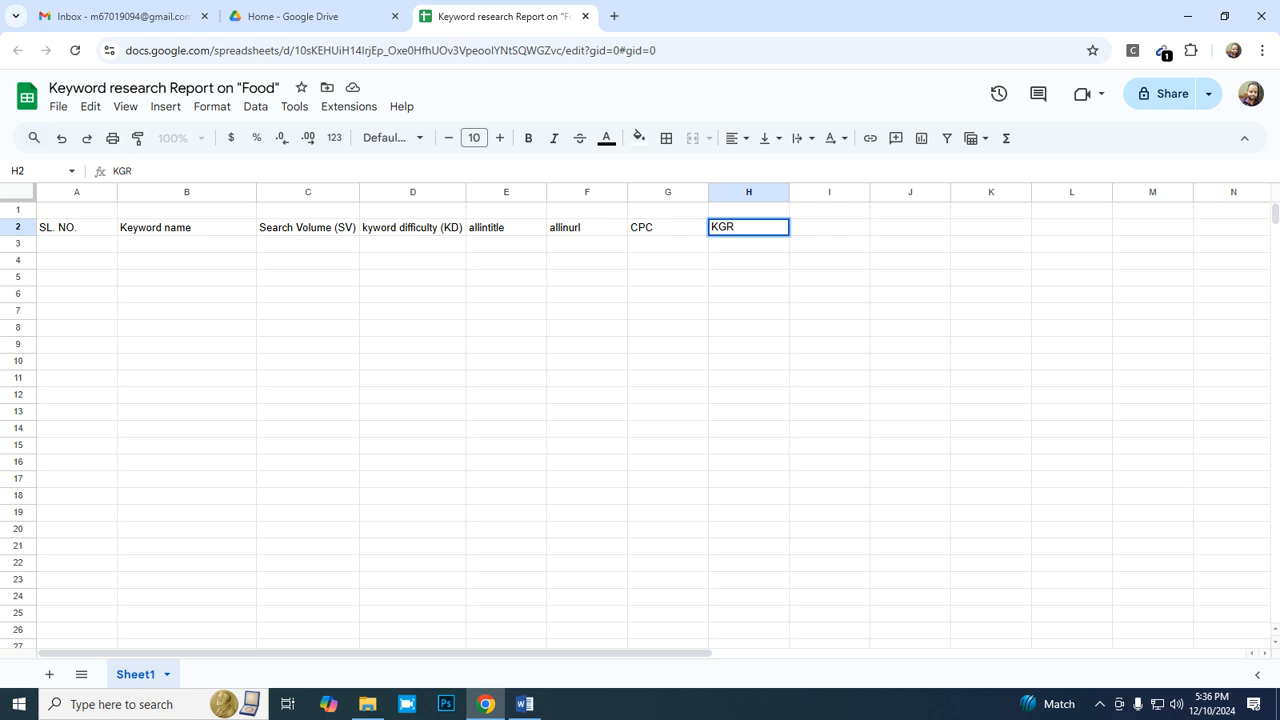
key(Left)
key(Left)
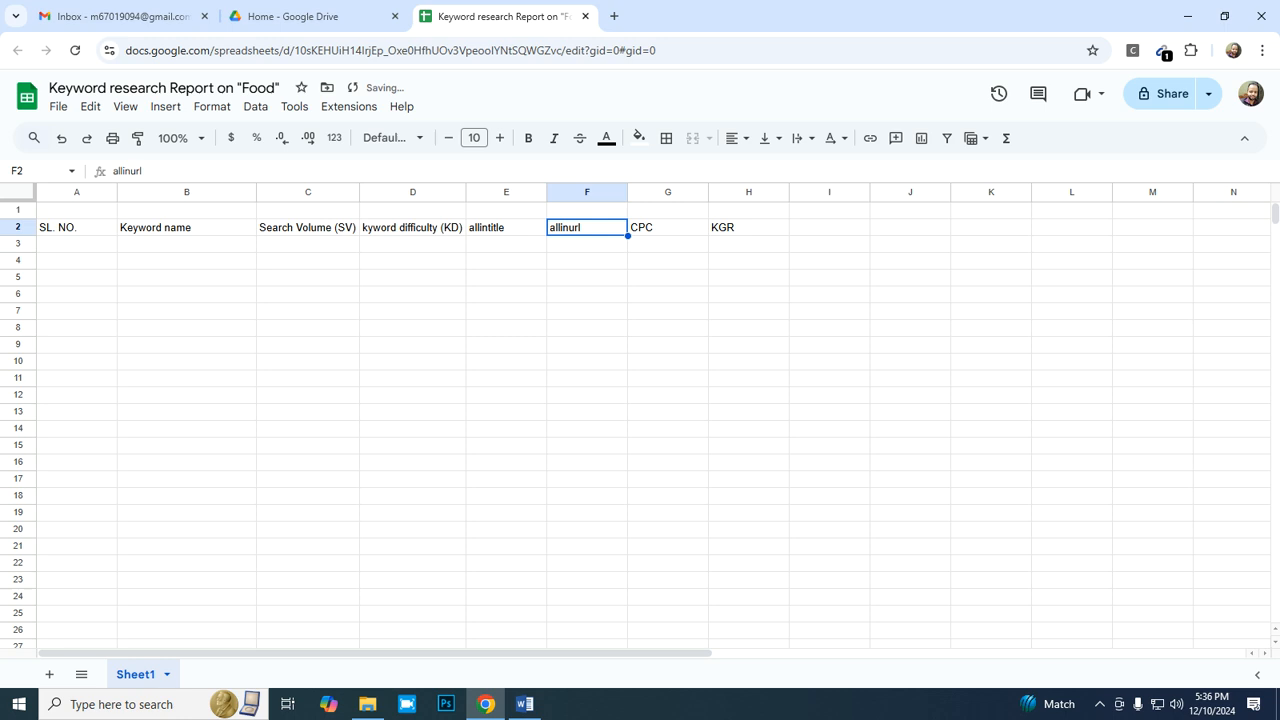
- Review the column headers across row 2, from the serial number to KGR
key(shift+Left)
key(shift+Left)
key(shift+Left)
key(shift+Left)
key(shift+Left)
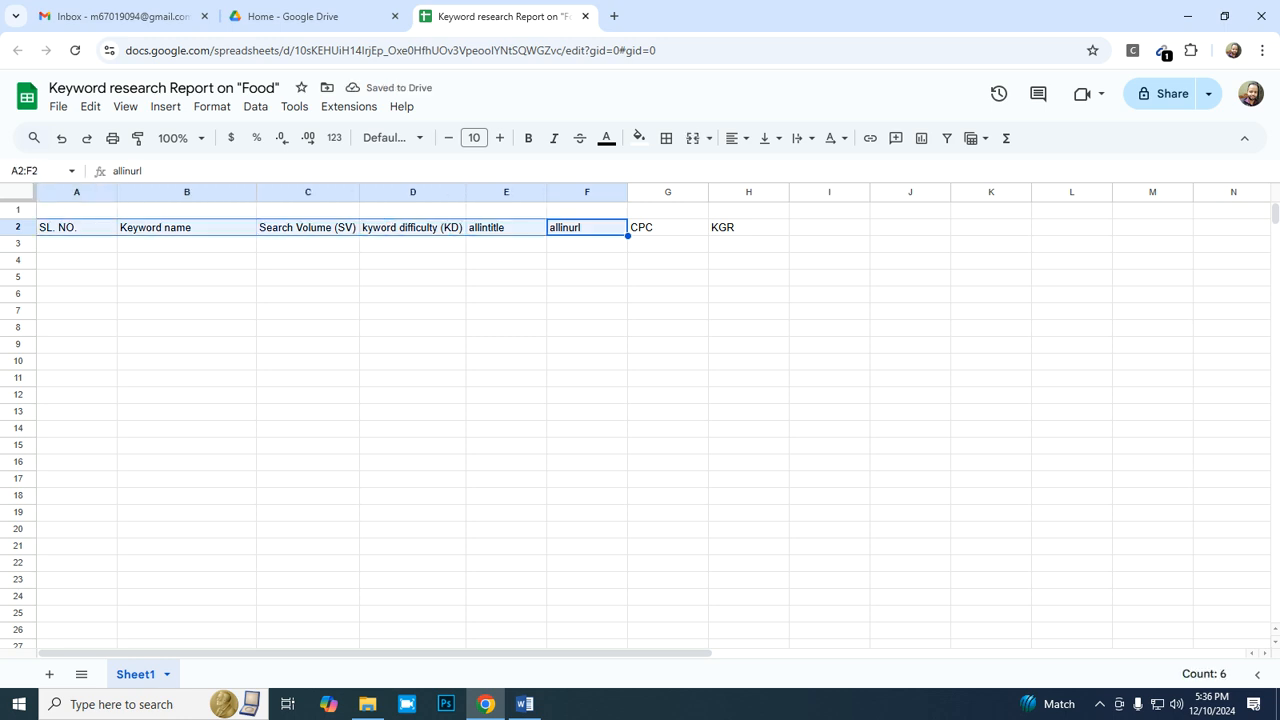
key(Right)
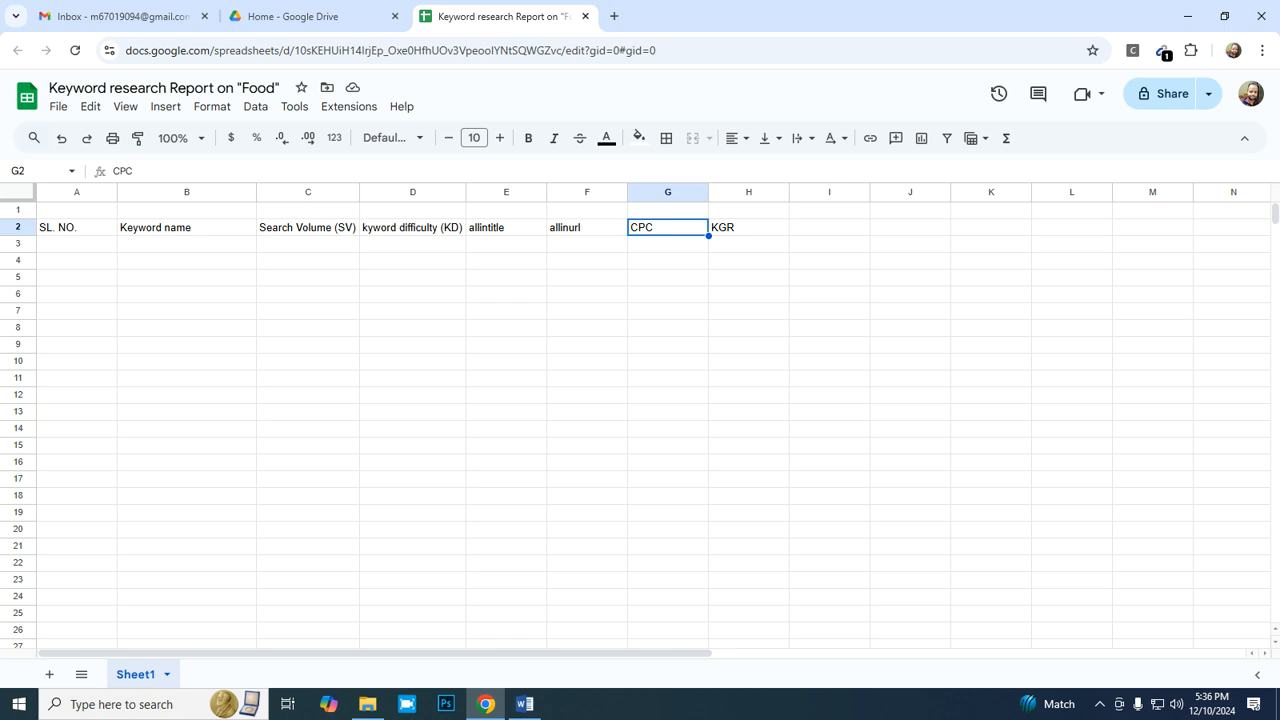
key(Right)
key(Left)
key(Right)
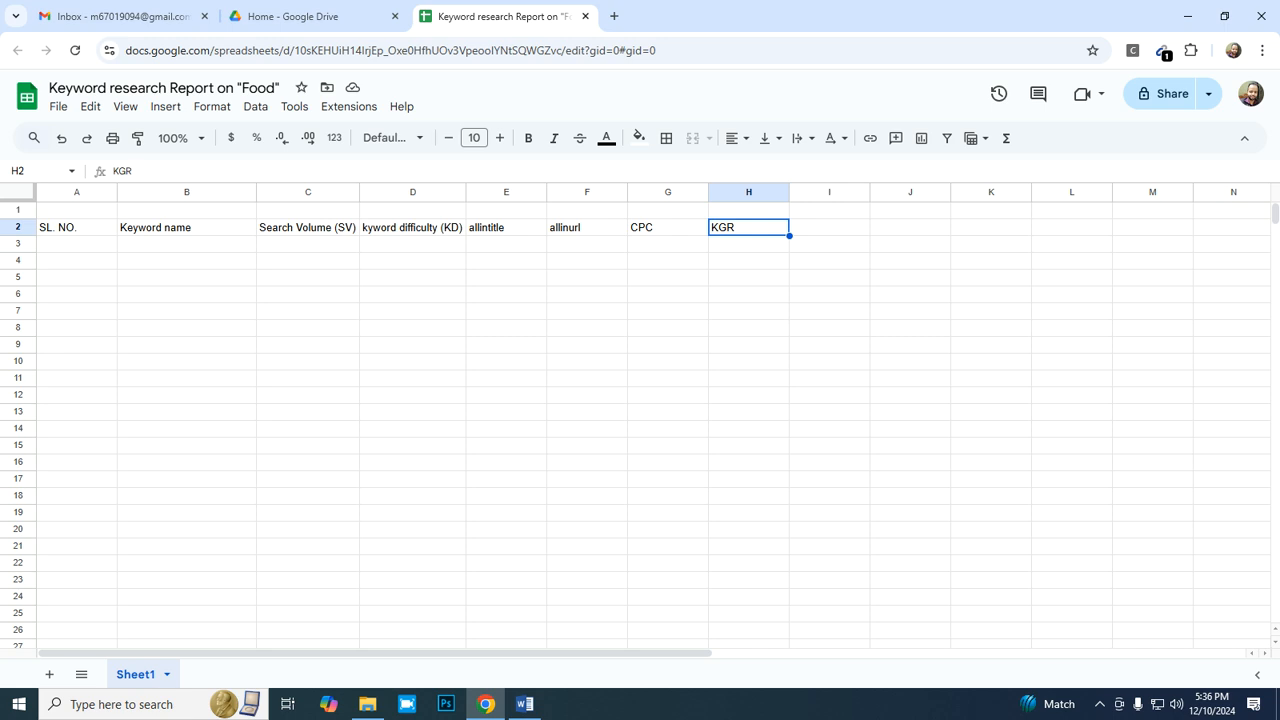
key(Left)
key(Left)
key(Left)
key(Left)
key(Left)
key(Left)
key(Left)
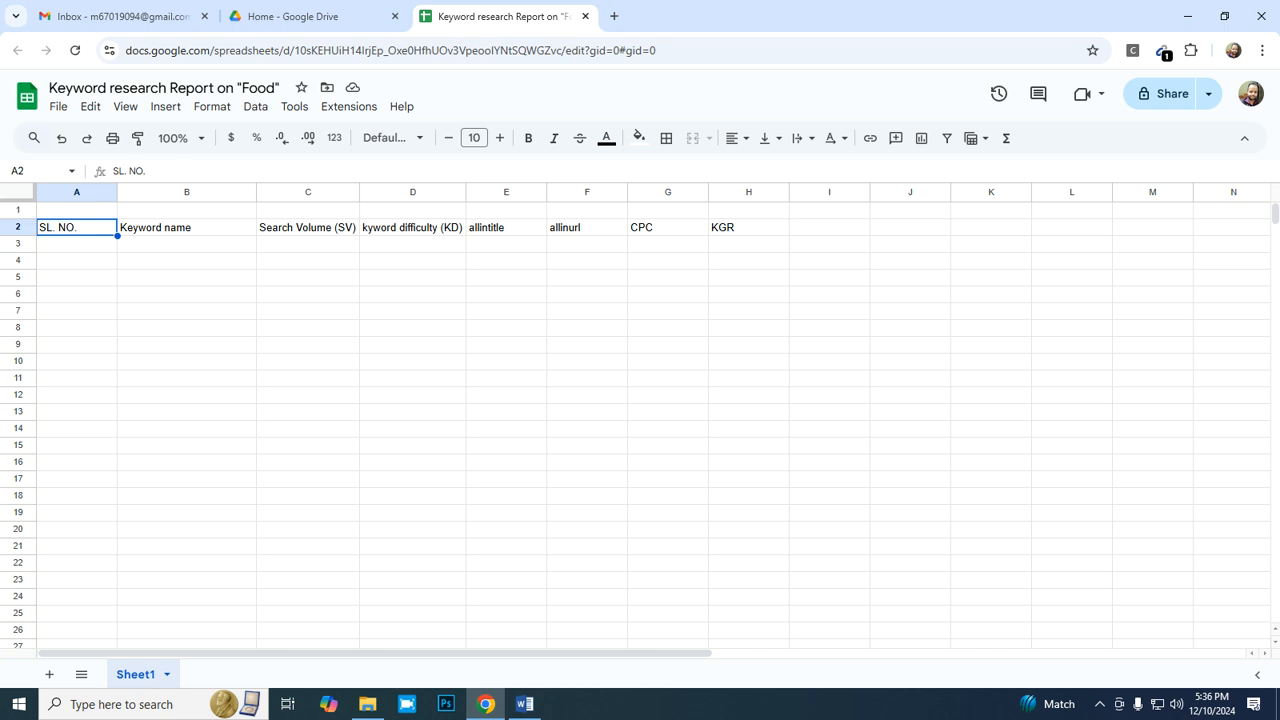
key(Right)
key(Right)
key(Right)
key(Right)
key(Right)
key(Right)
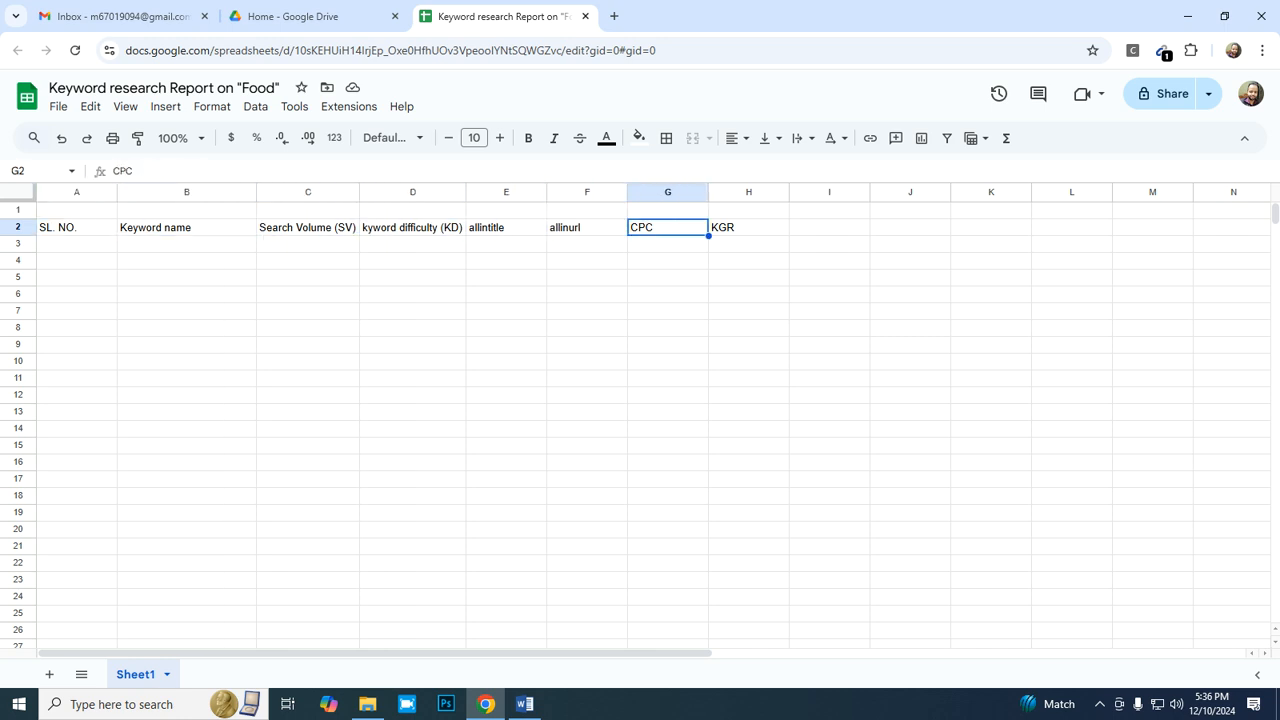
- Extend the header in cell H2 to "KGR (keyword goledn ratio)" and fit column H's width to it
key(Right)
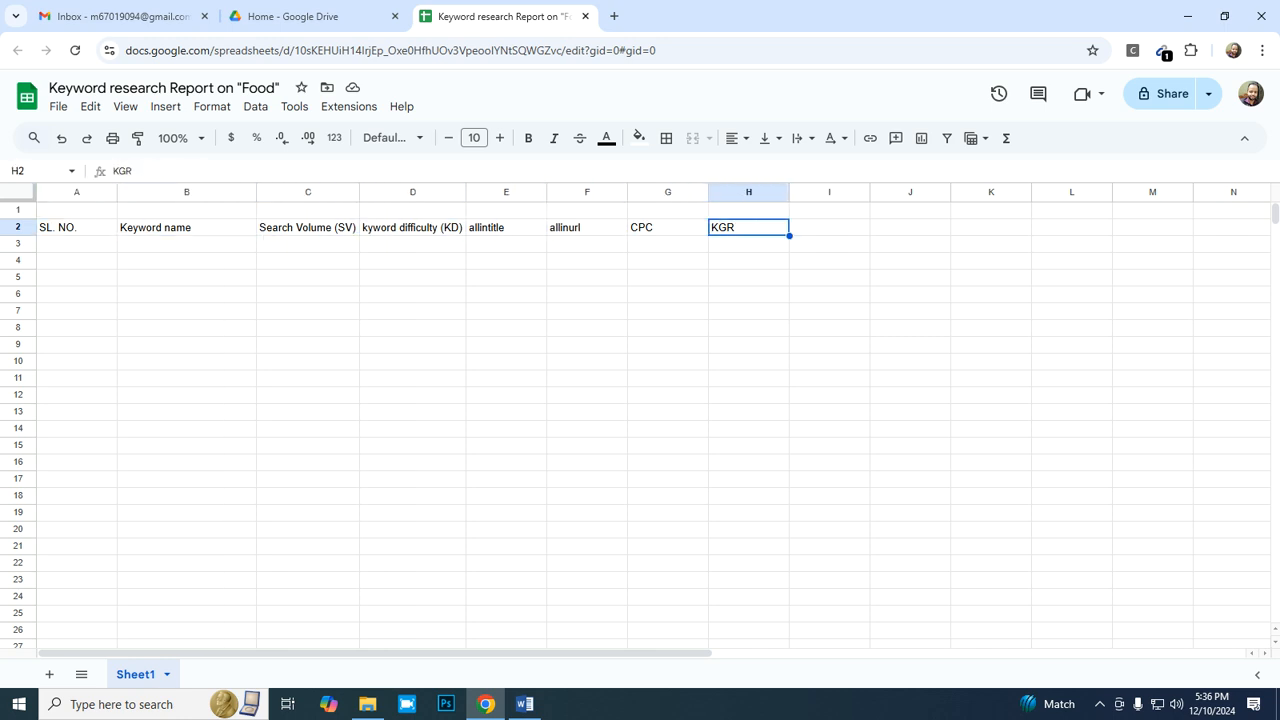
key(Return)
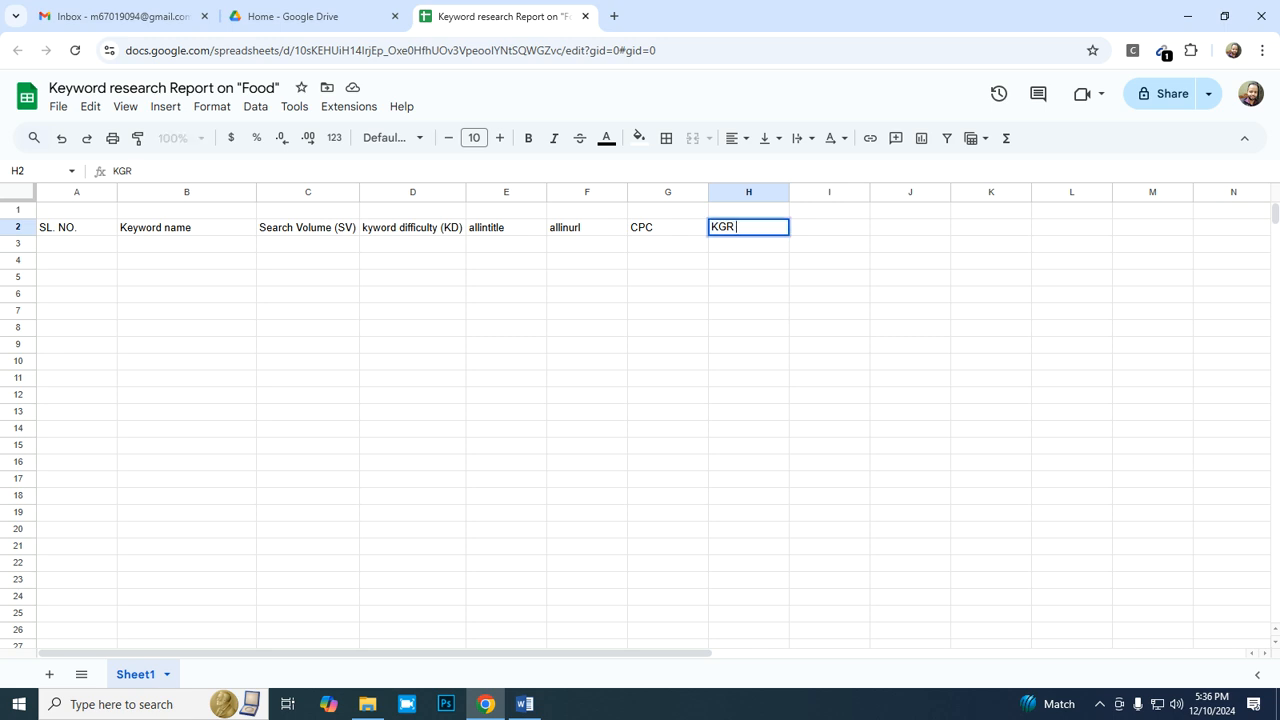
text((keyword goledn )
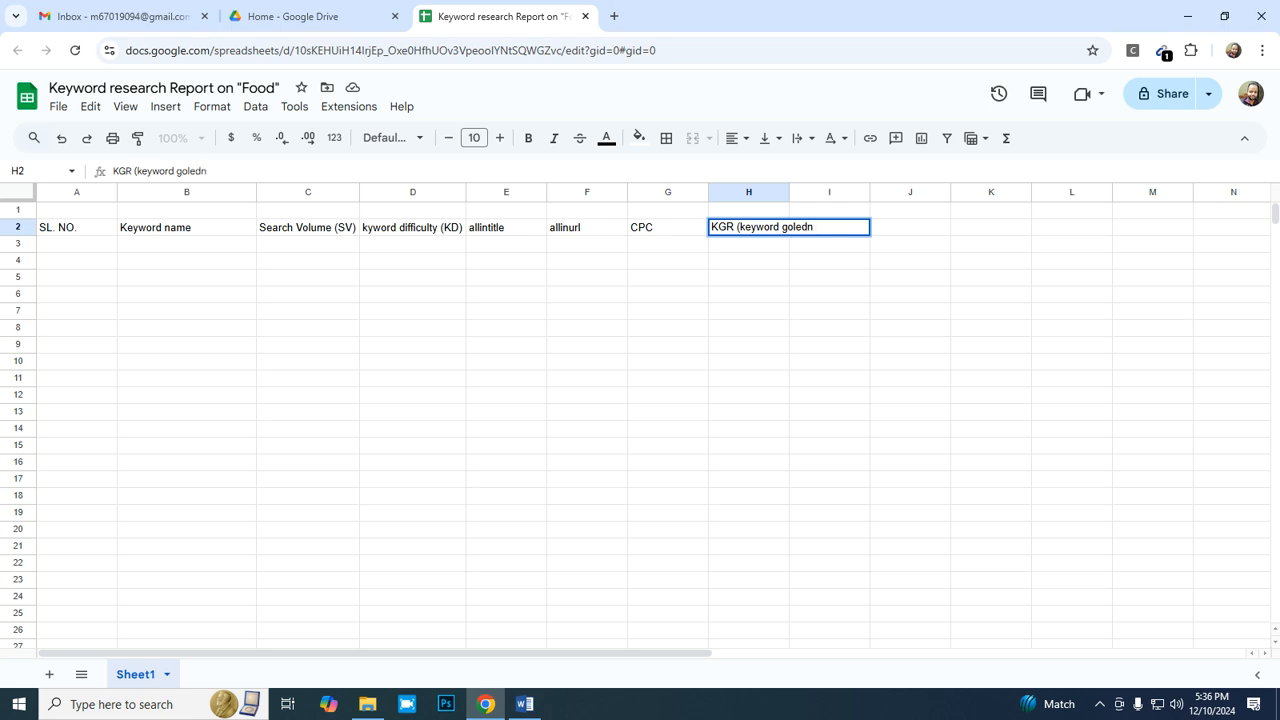
text(ratio))
key(Return)
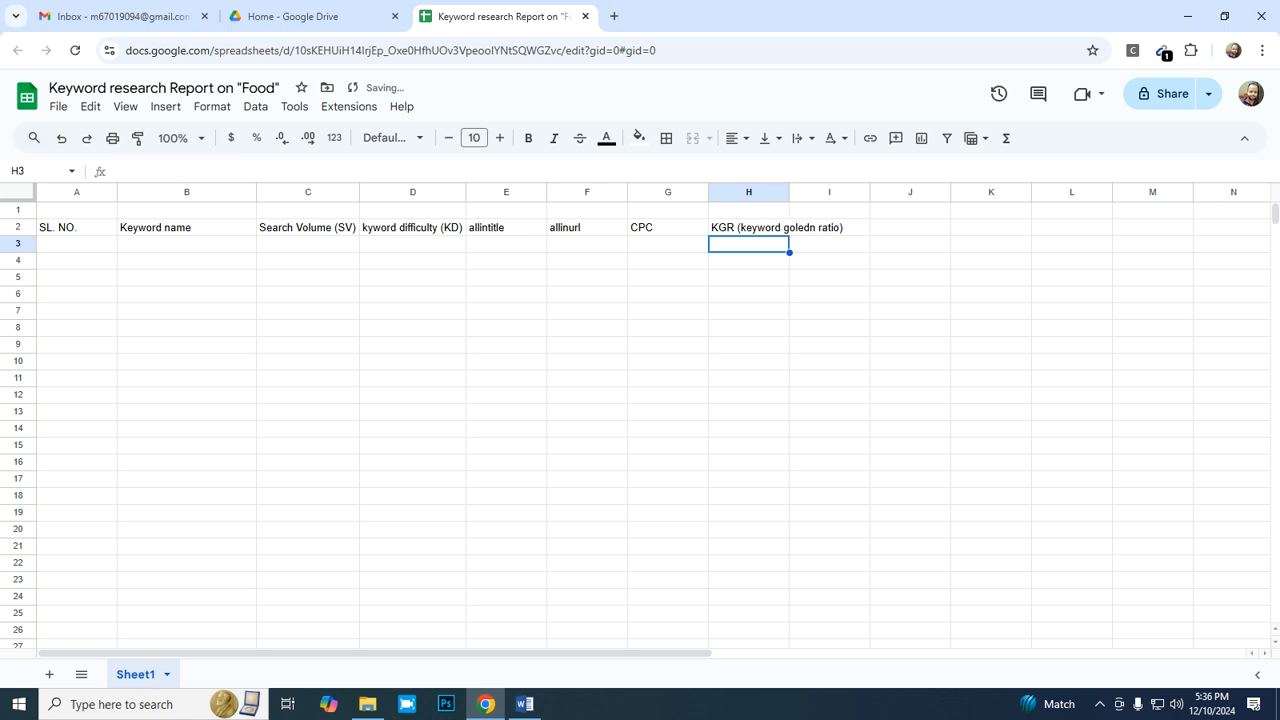
double_click(789, 192)
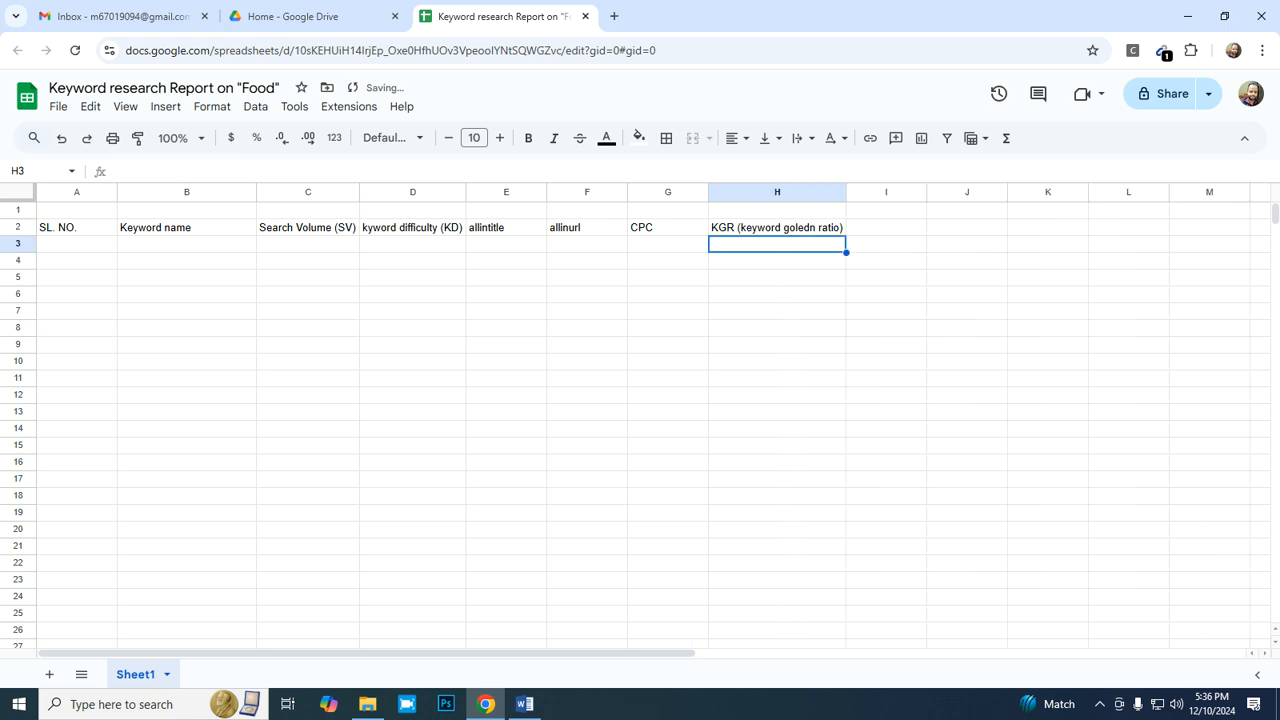
- Format the headers in A2:H2 as centered, bold text at font size 12
click(668, 244)
key(Up)
key(Right)
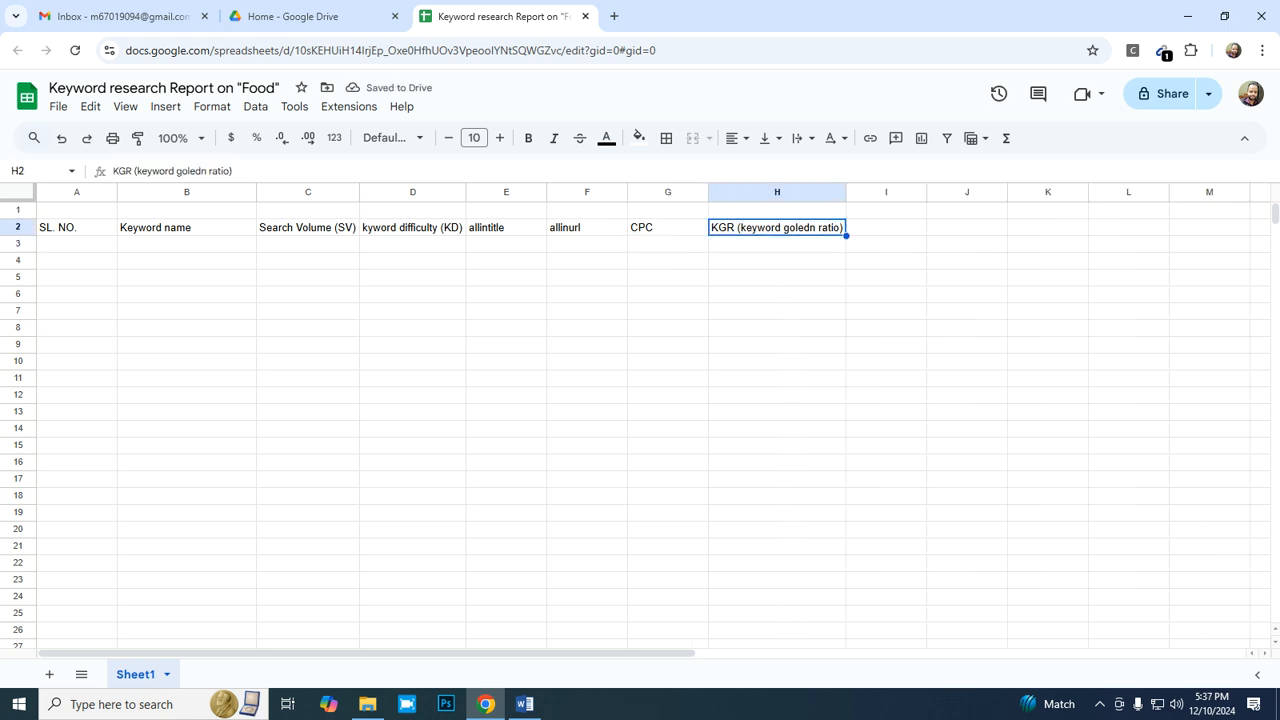
key(shift+Left)
key(shift+Left)
key(shift+Left)
key(shift+Left)
key(shift+Left)
key(shift+Left)
key(shift+Left)
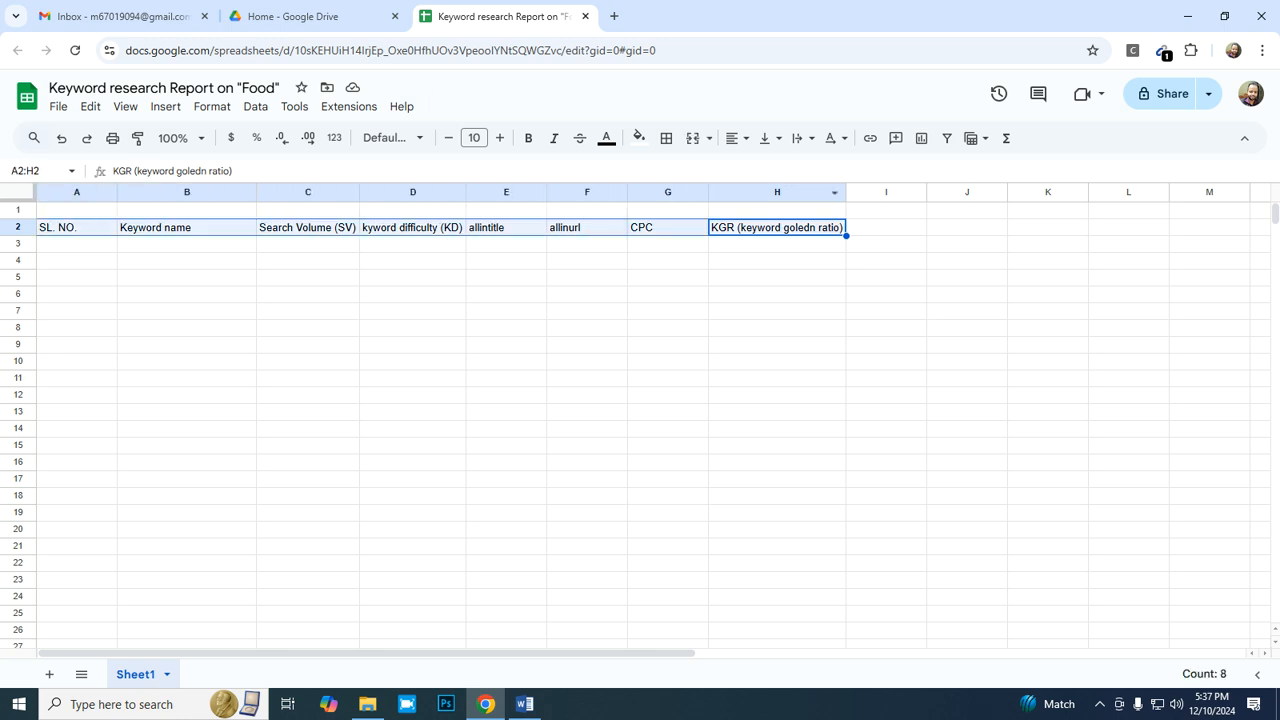
click(736, 138)
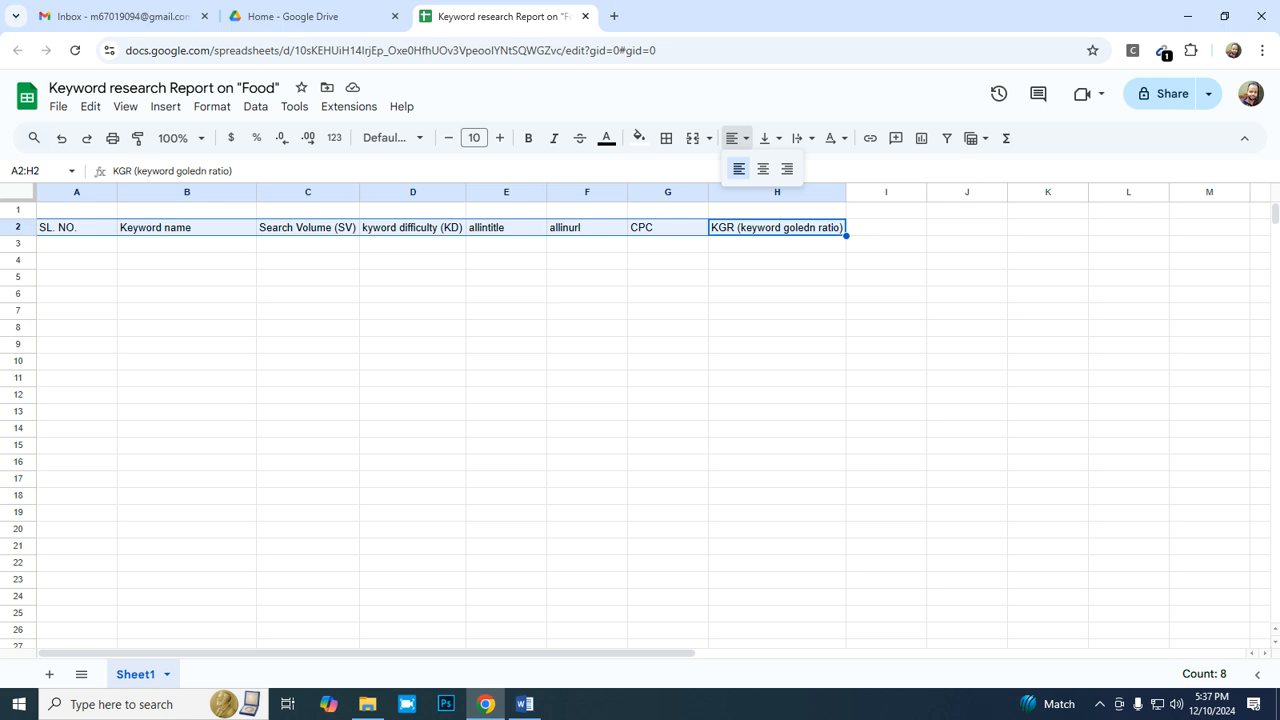
click(763, 169)
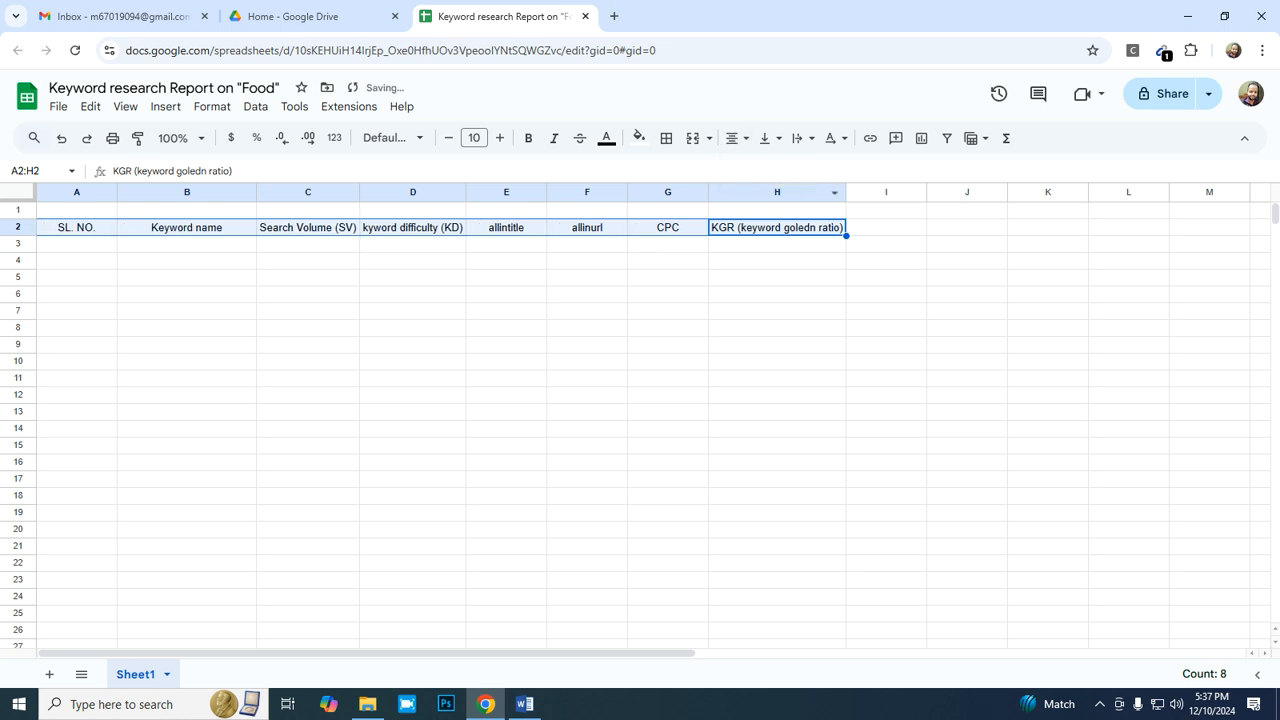
click(500, 138)
click(500, 138)
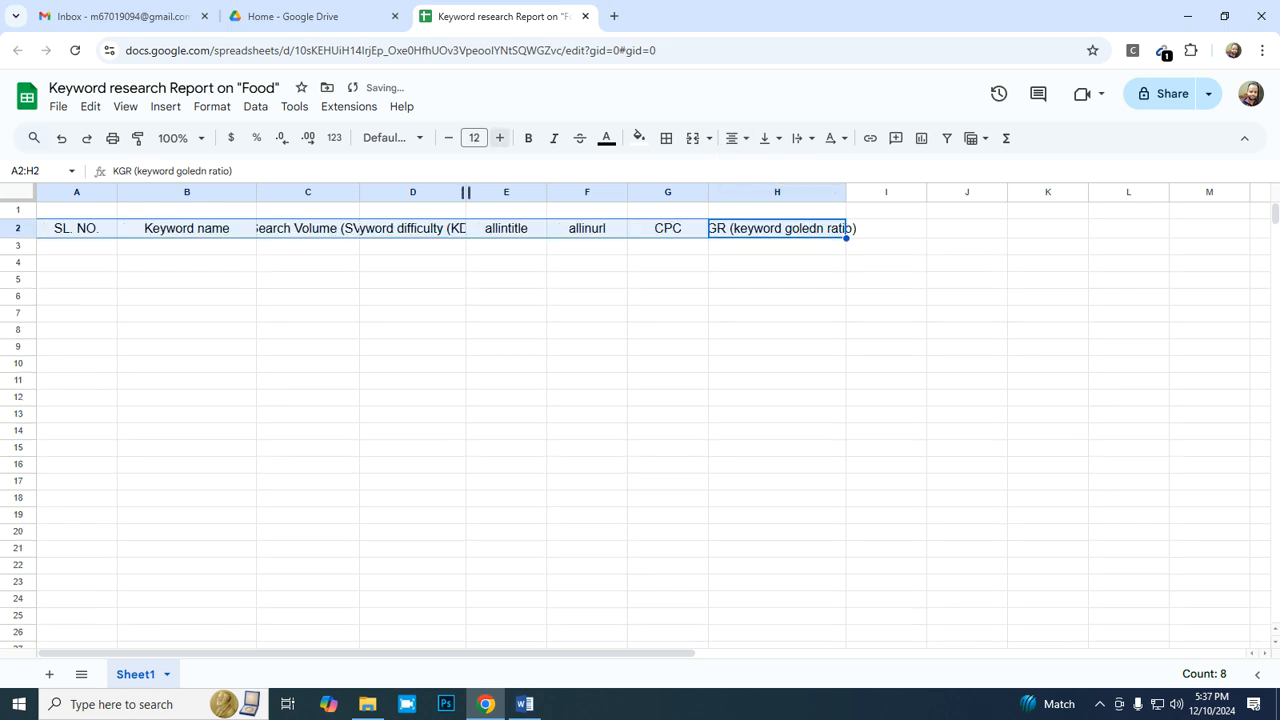
click(528, 138)
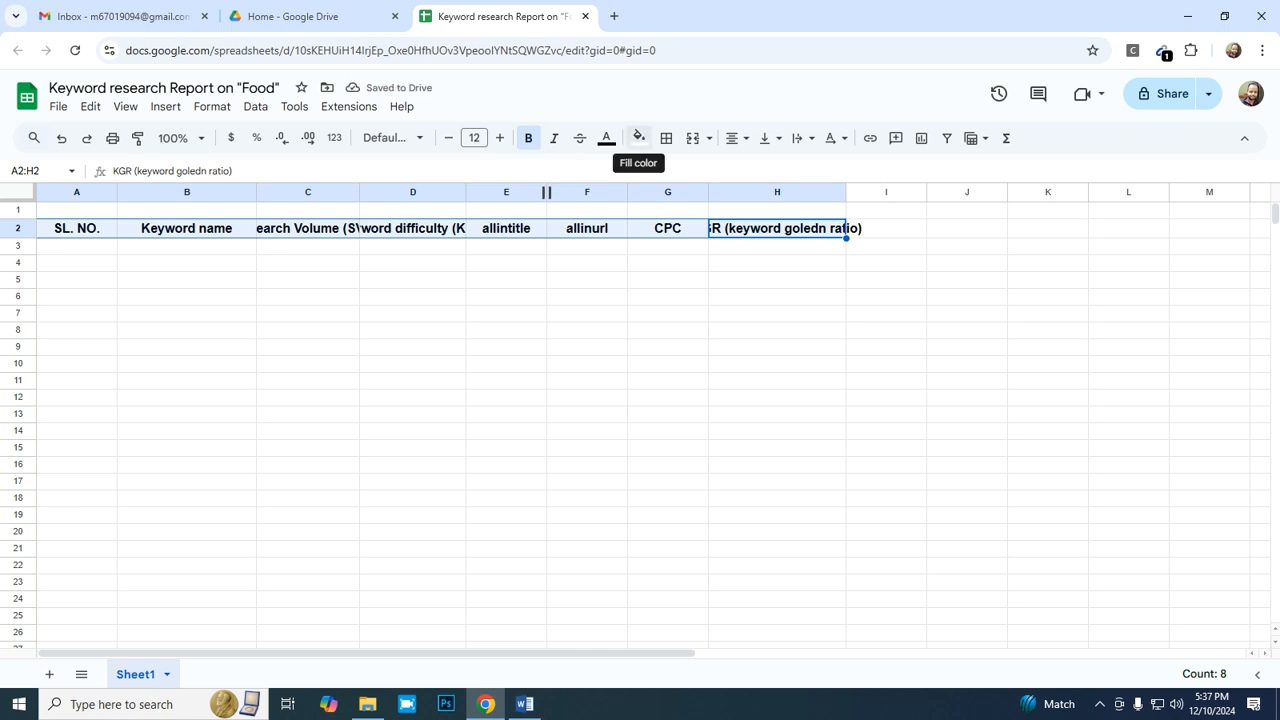
- Fill the header cells A2:H2 with light blue
click(638, 138)
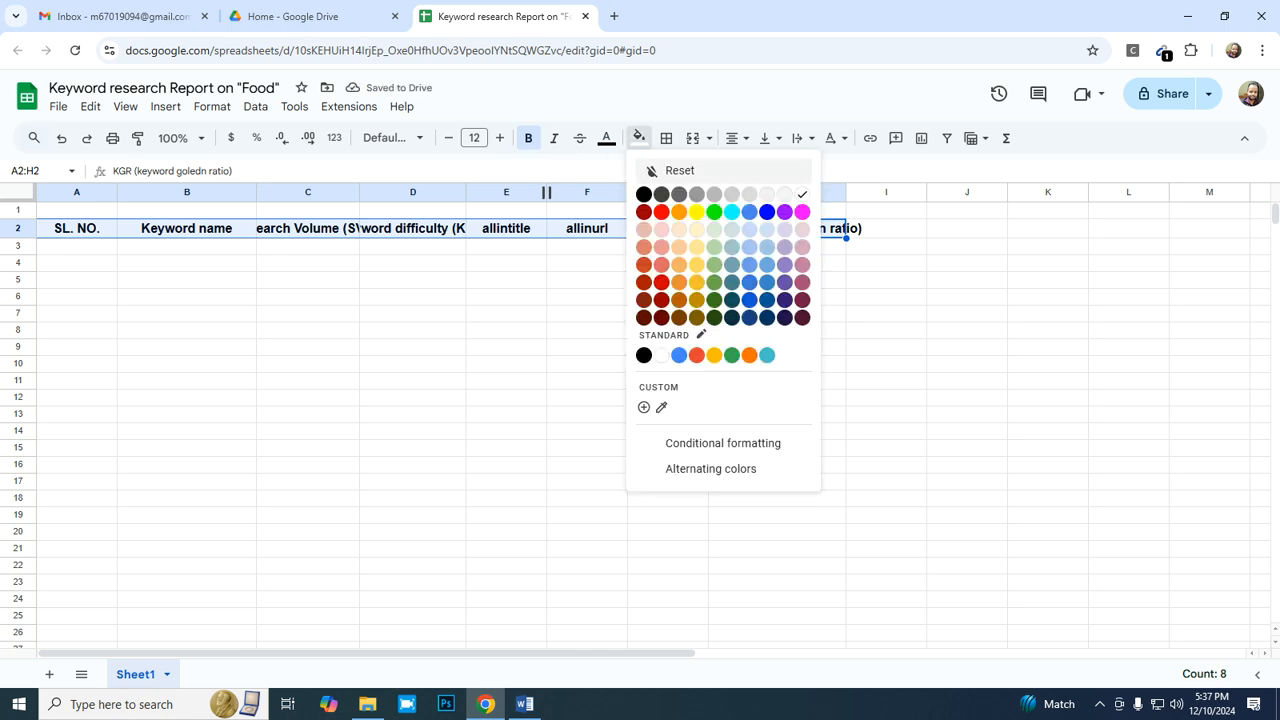
click(767, 247)
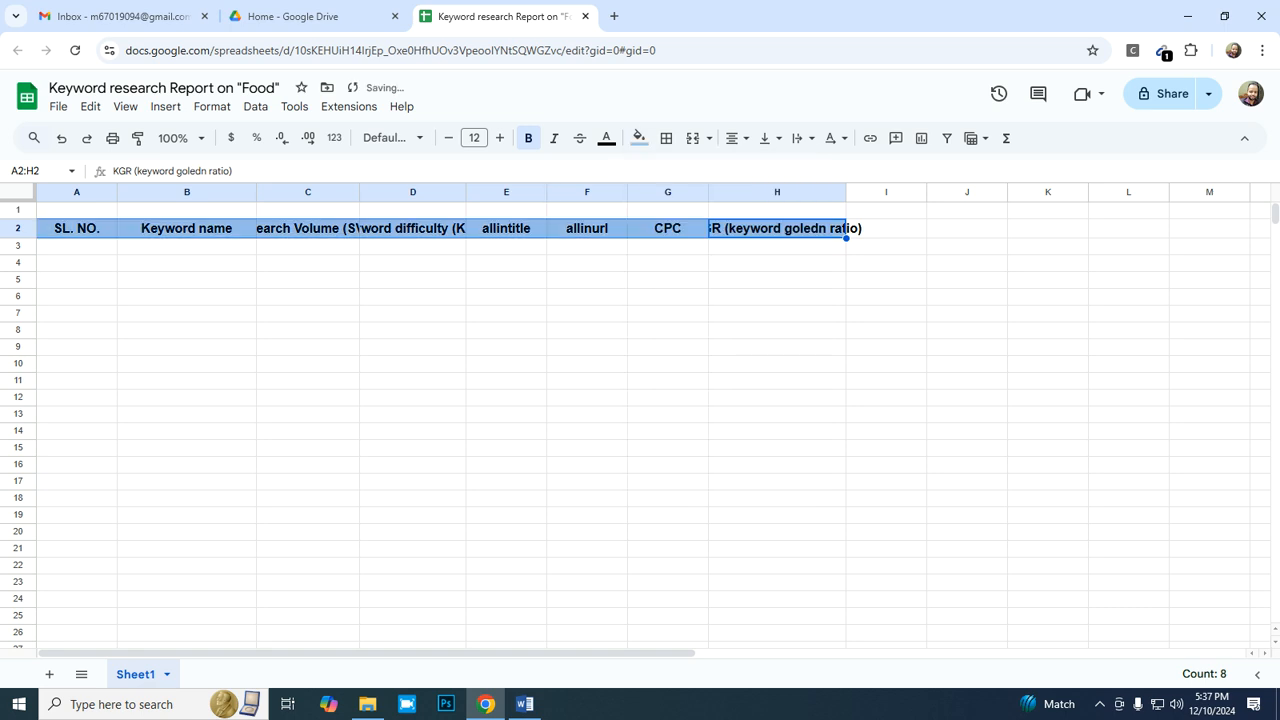
click(777, 280)
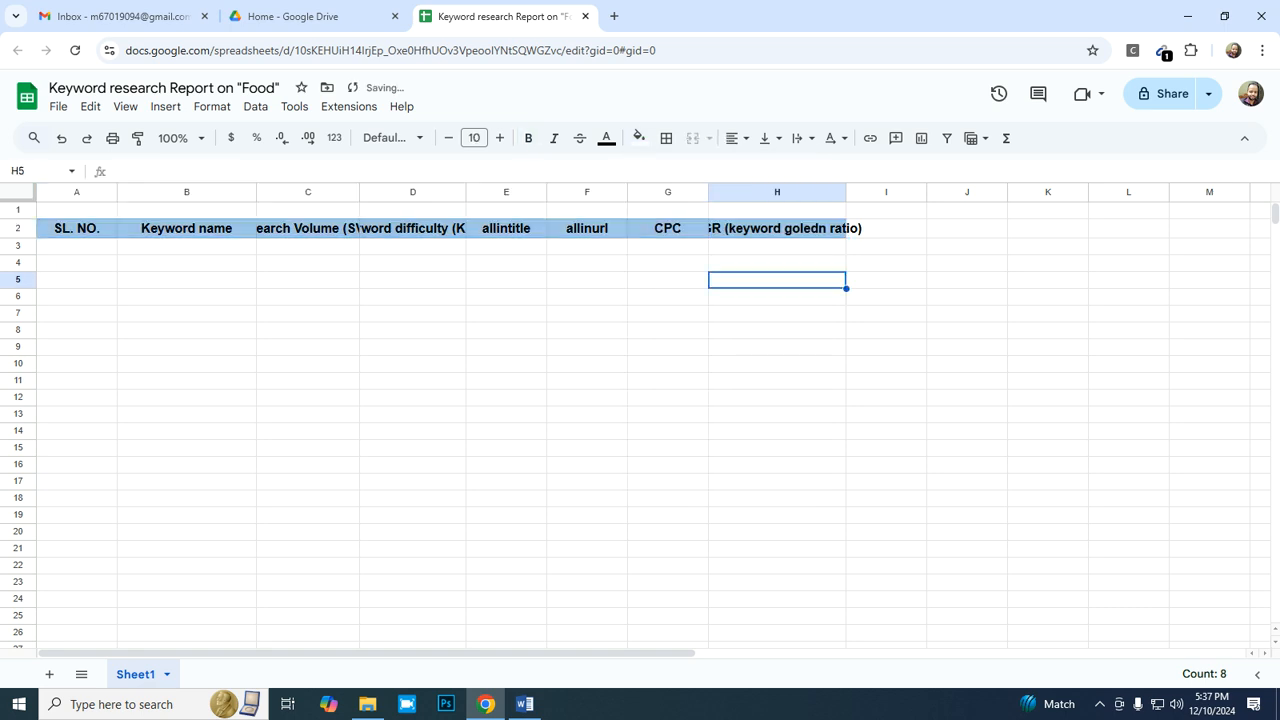
- Widen columns H, D and C to fit their full header text
double_click(846, 192)
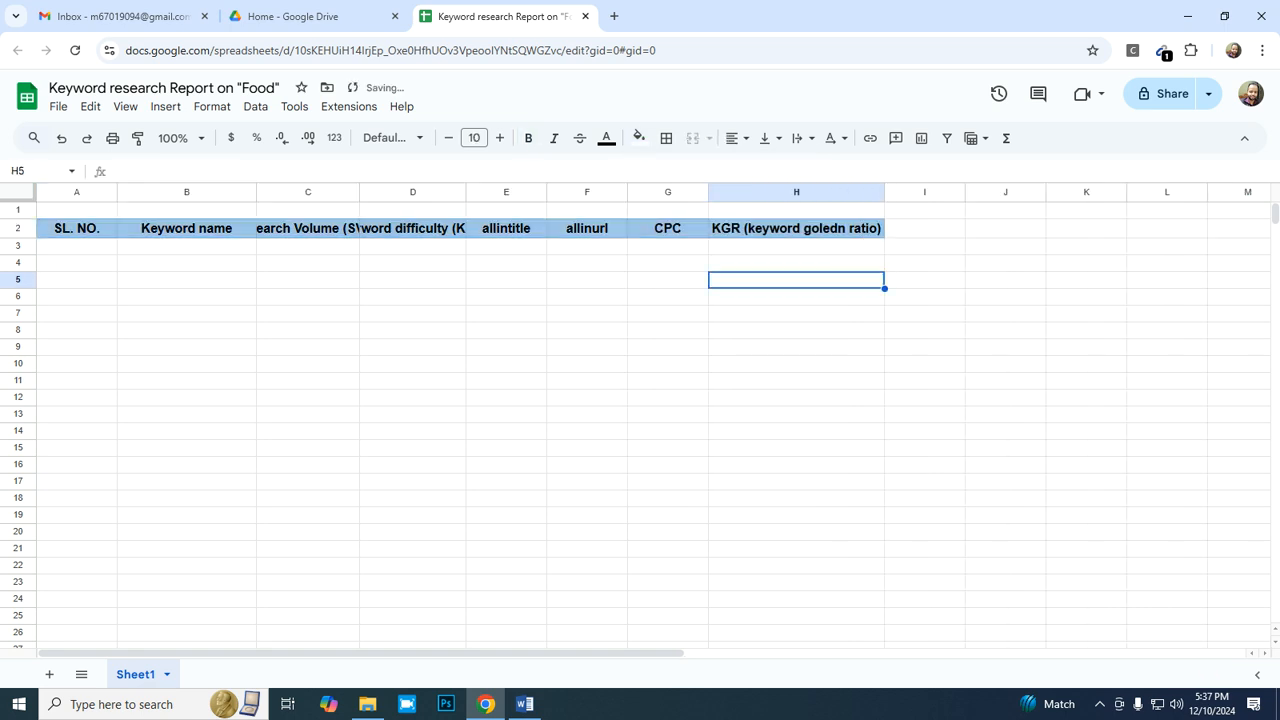
drag(466, 192, 498, 192)
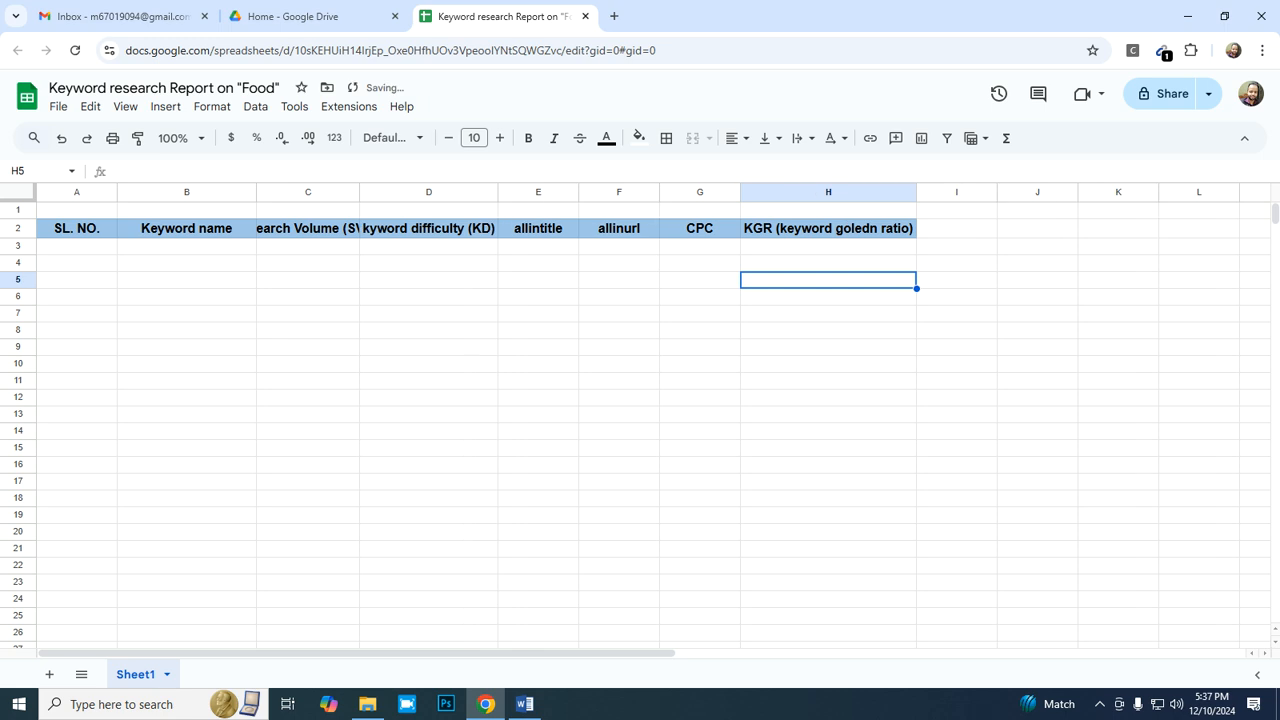
double_click(359, 192)
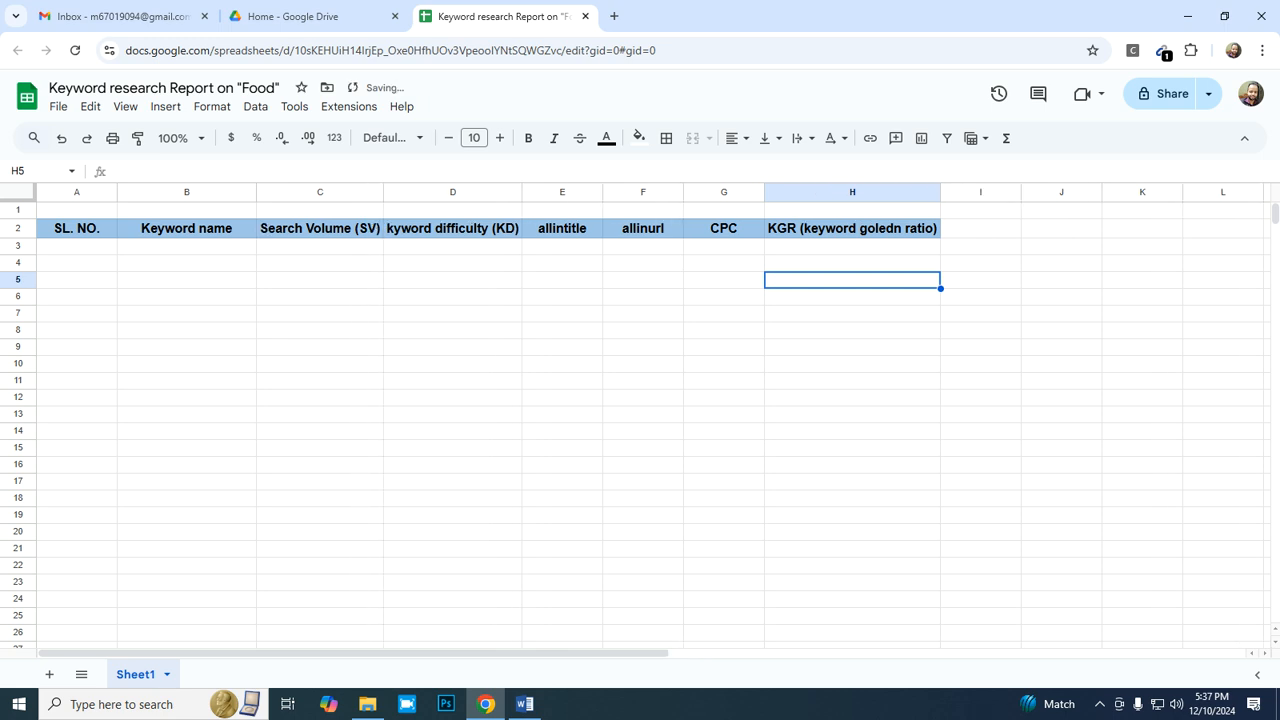
- Merge all cells in A1:H1 into one title cell above the headers
click(76, 210)
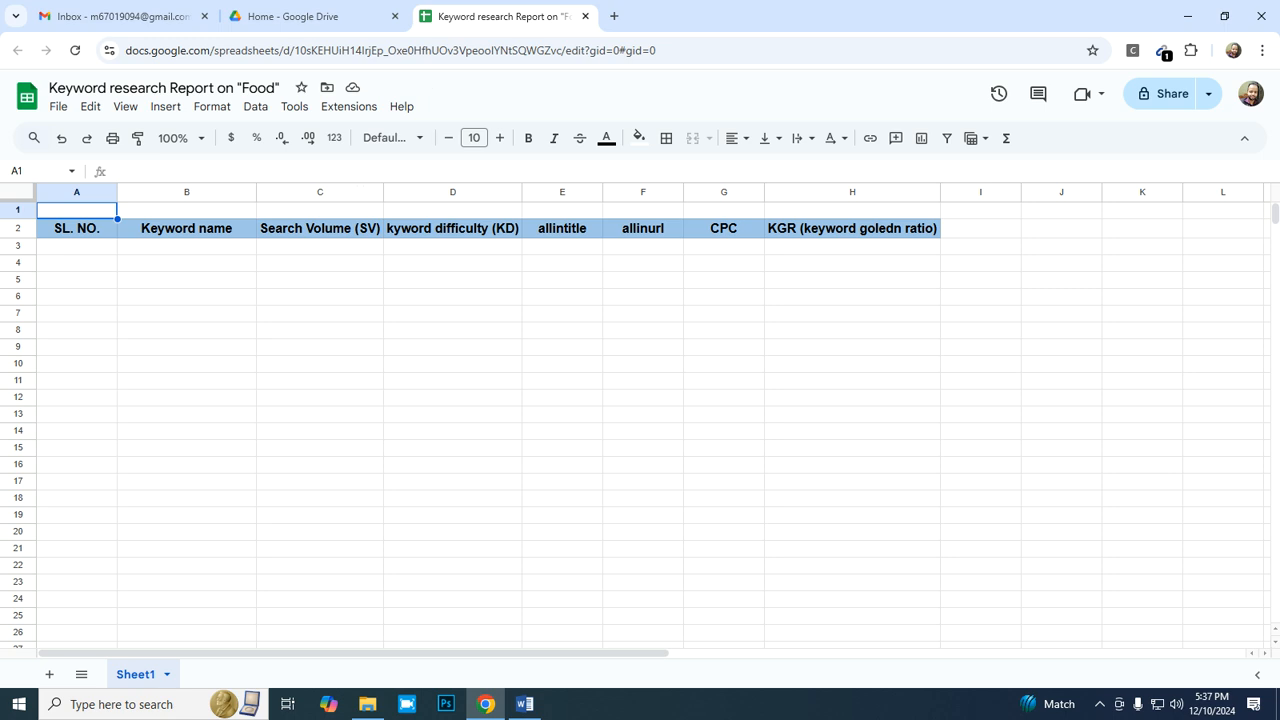
key(shift+Right)
key(shift+Right)
key(shift+Right)
key(shift+Right)
key(shift+Right)
key(shift+Right)
key(shift+Right)
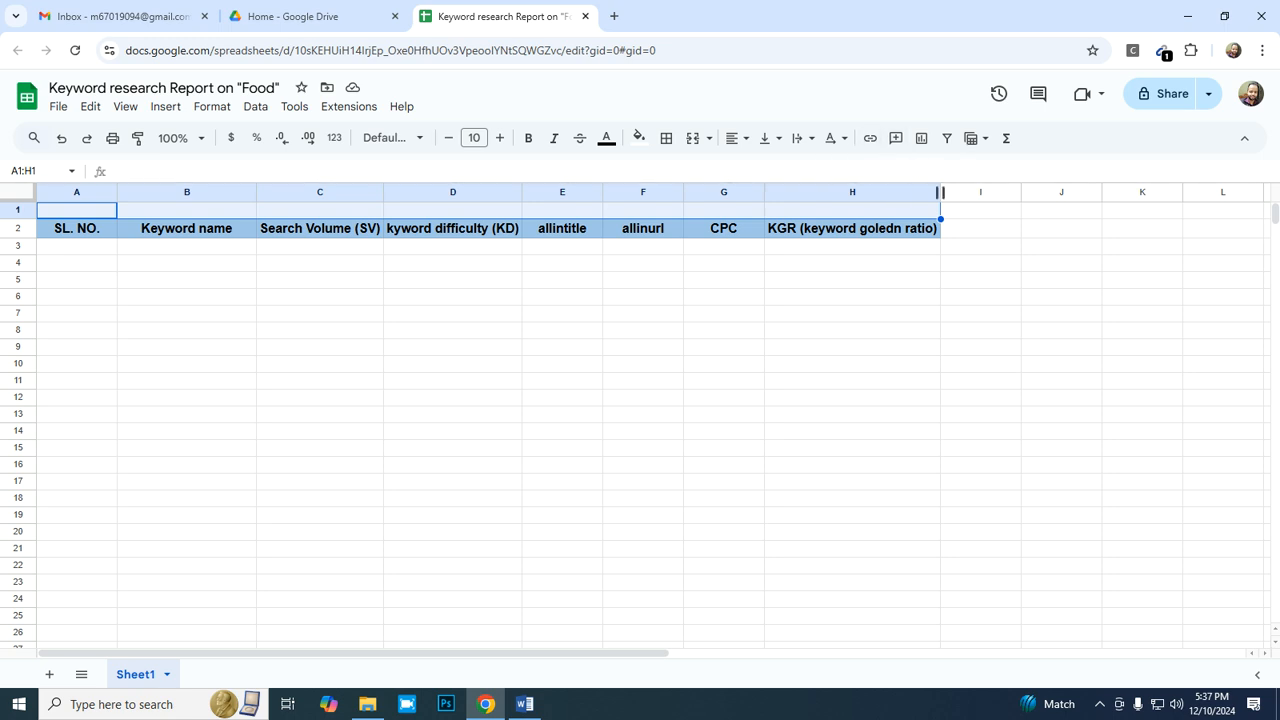
click(709, 138)
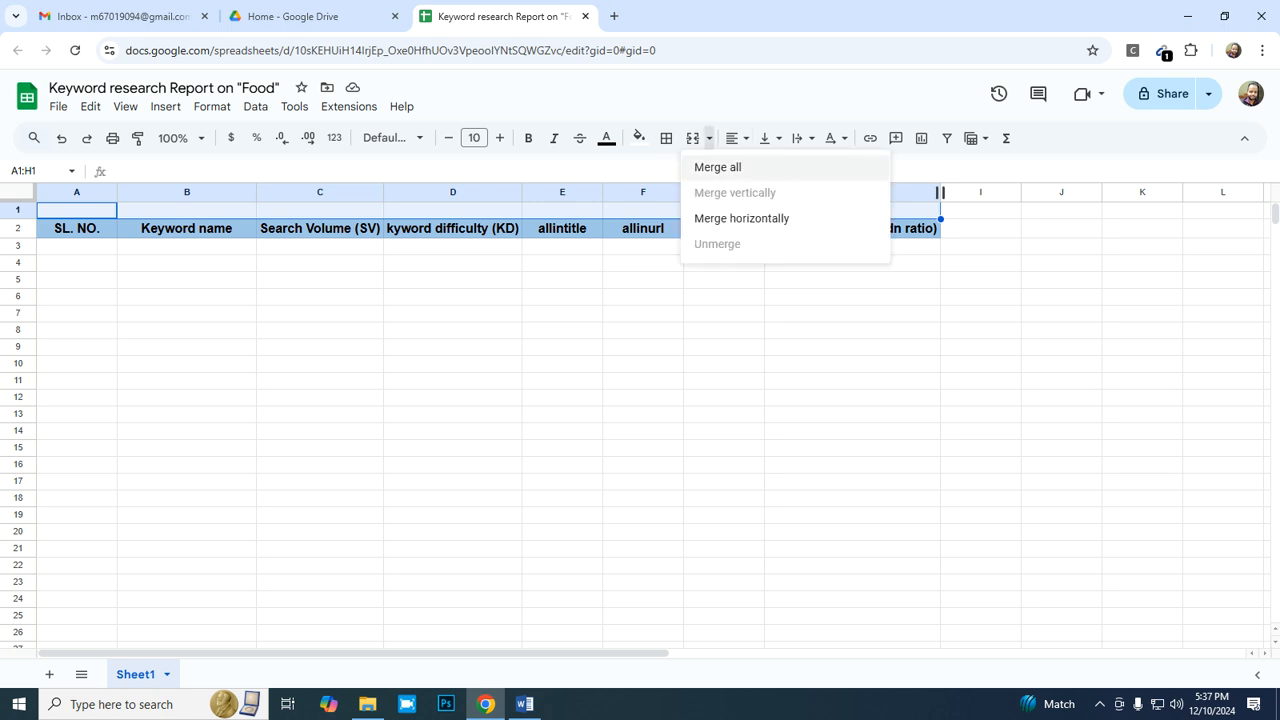
click(717, 167)
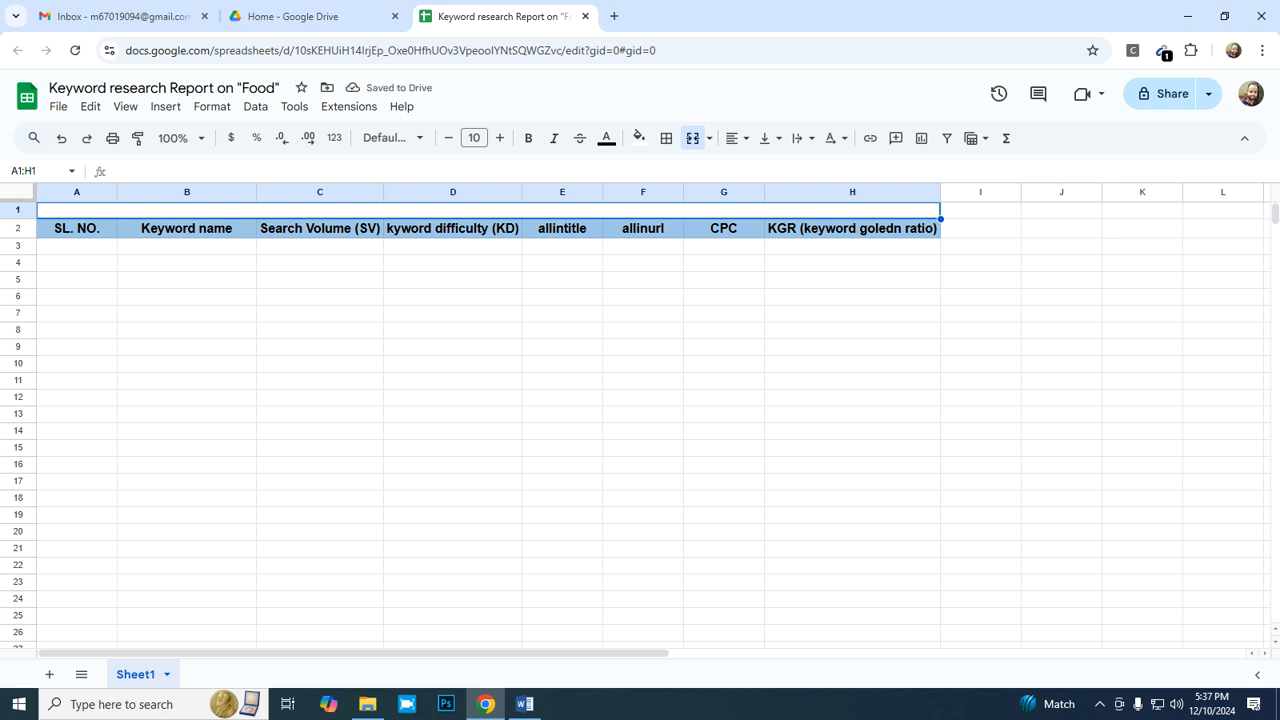
- Enter "Michel Corporation" in the merged title cell A1:H1
double_click(488, 210)
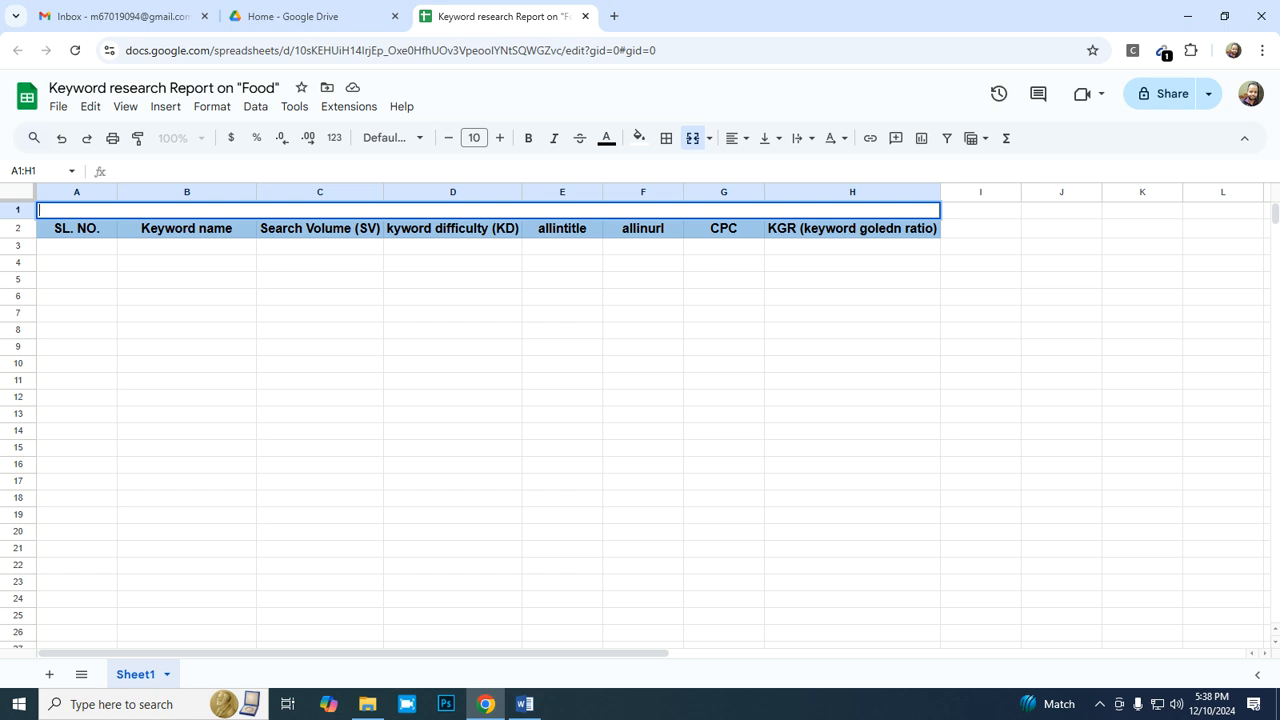
text(Michel Co)
key(BackSpace)
text(po)
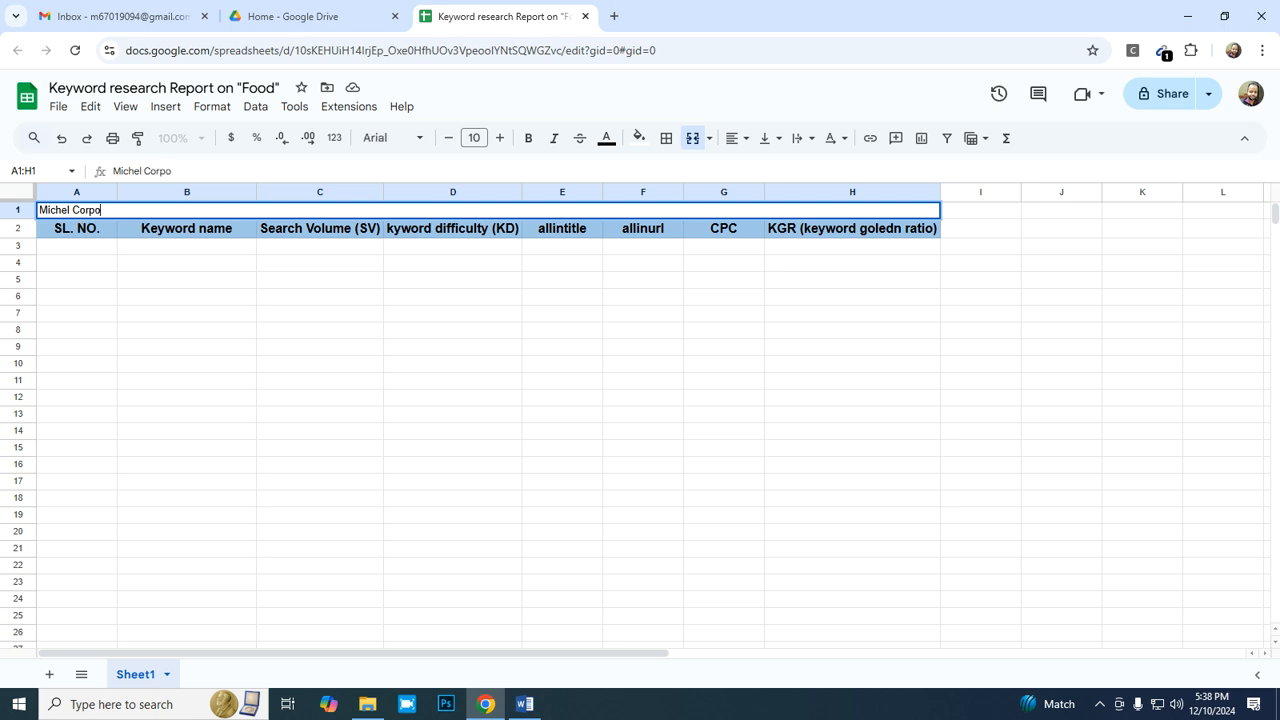
text(ration)
key(Return)
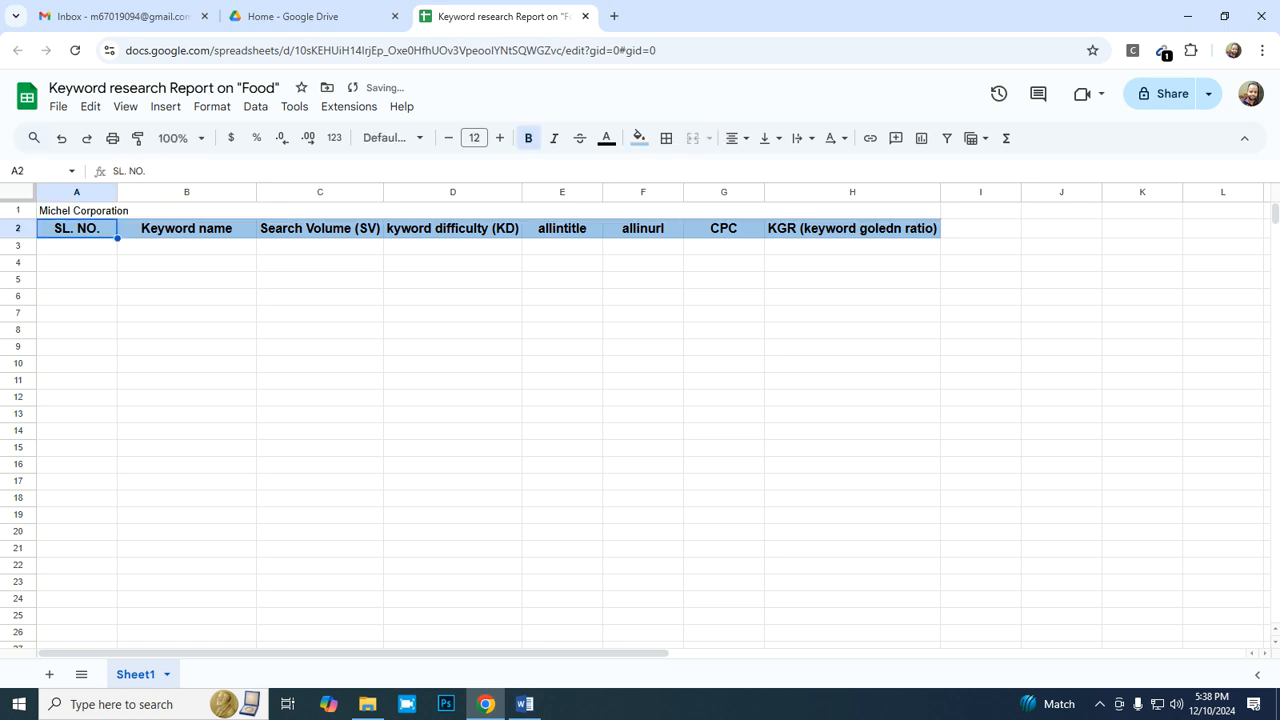
- Add a second line reading "Keyword Research Report" to the title in the merged cell A1:H1
click(488, 211)
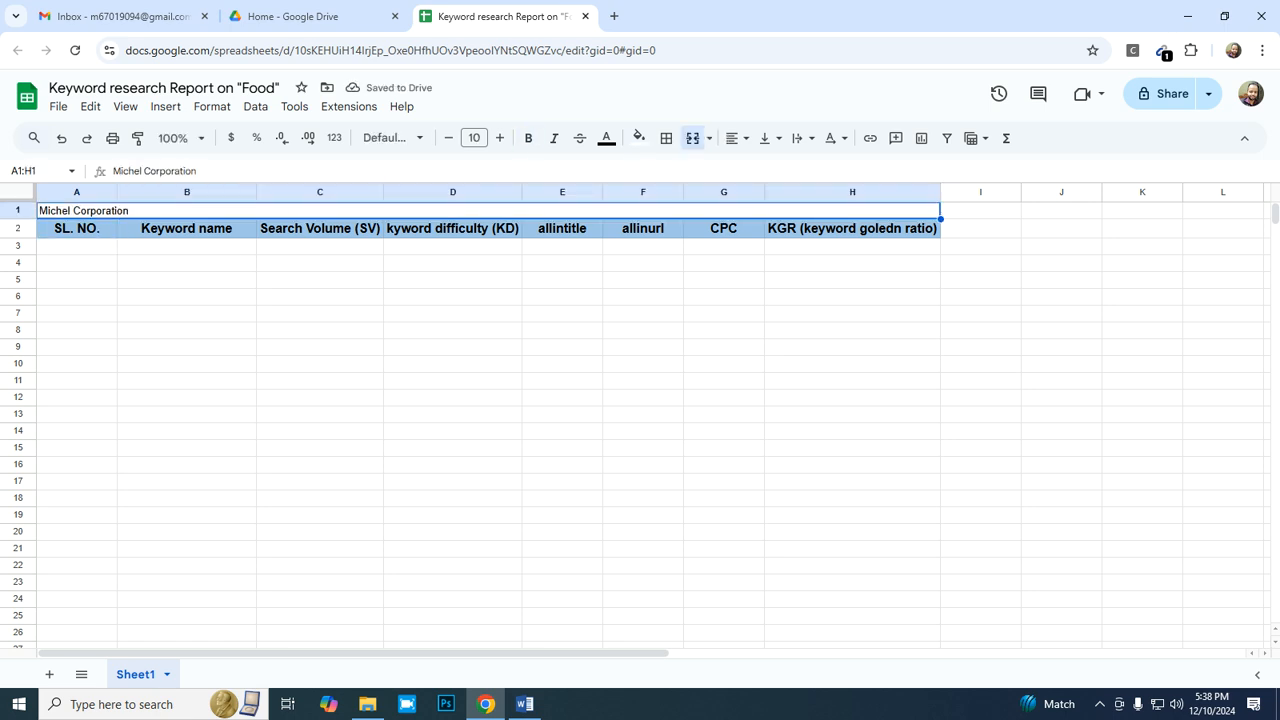
double_click(488, 211)
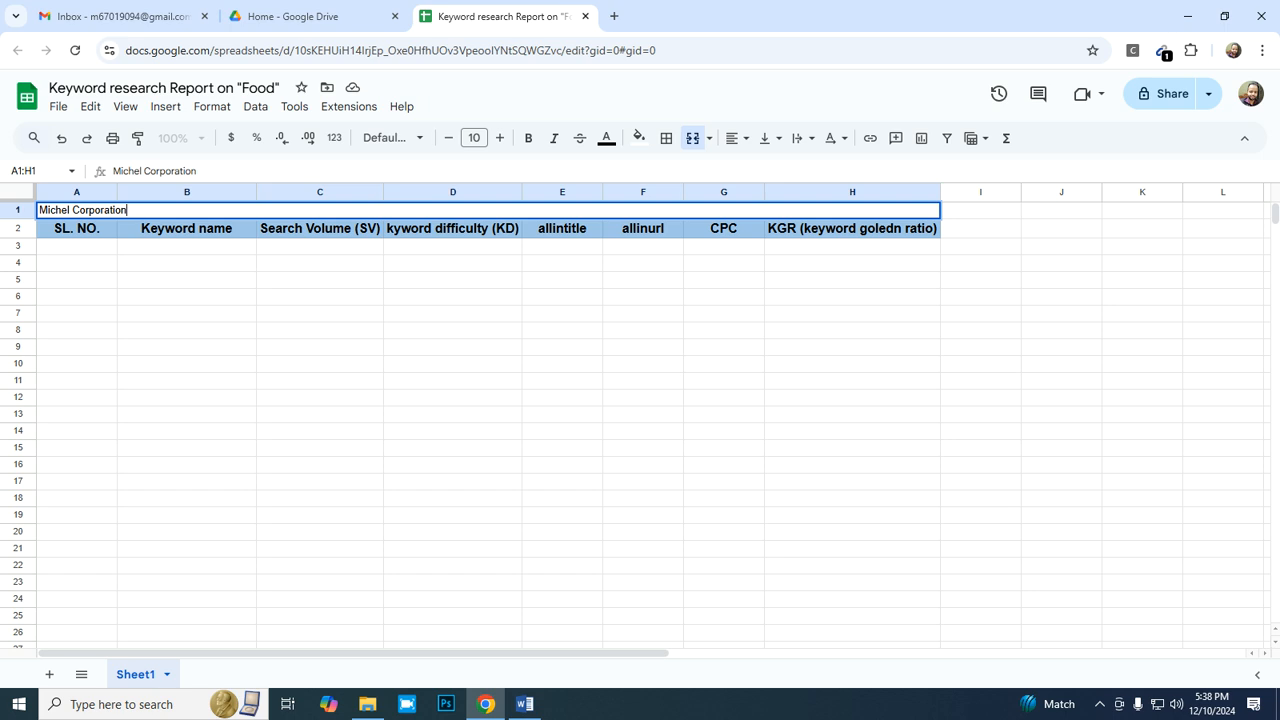
key(alt+Return)
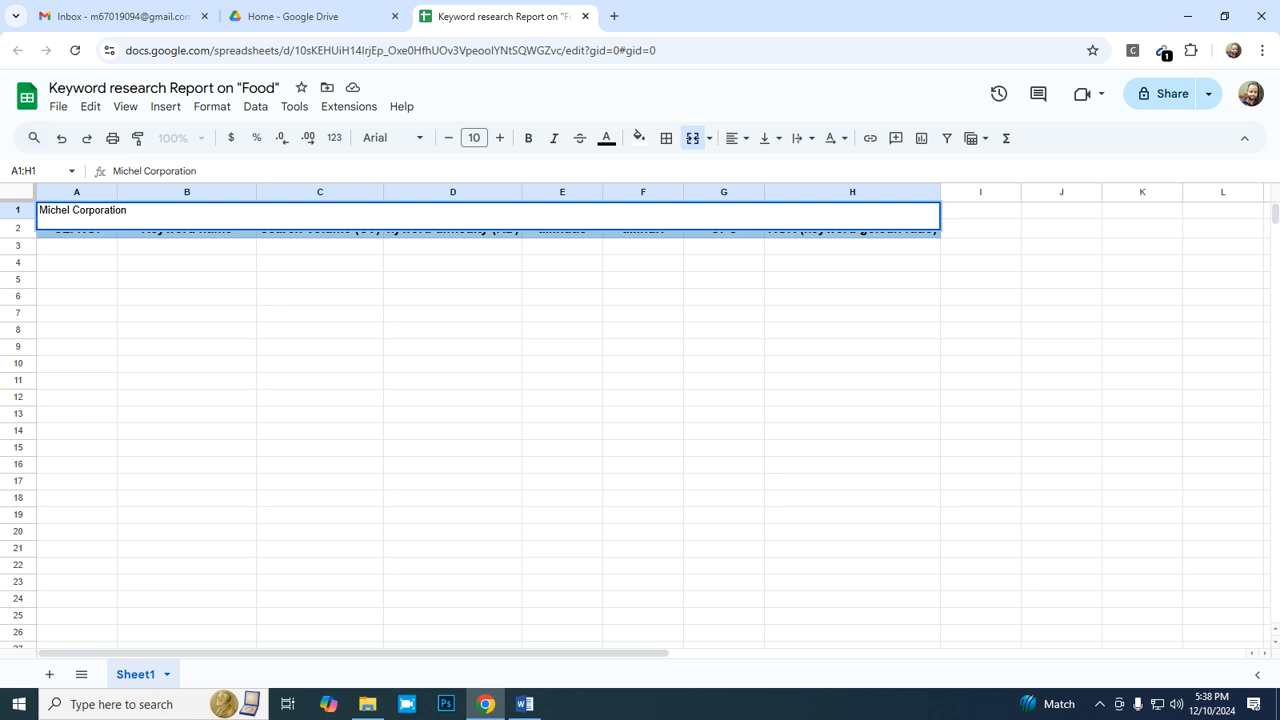
text(Keyword Research Report)
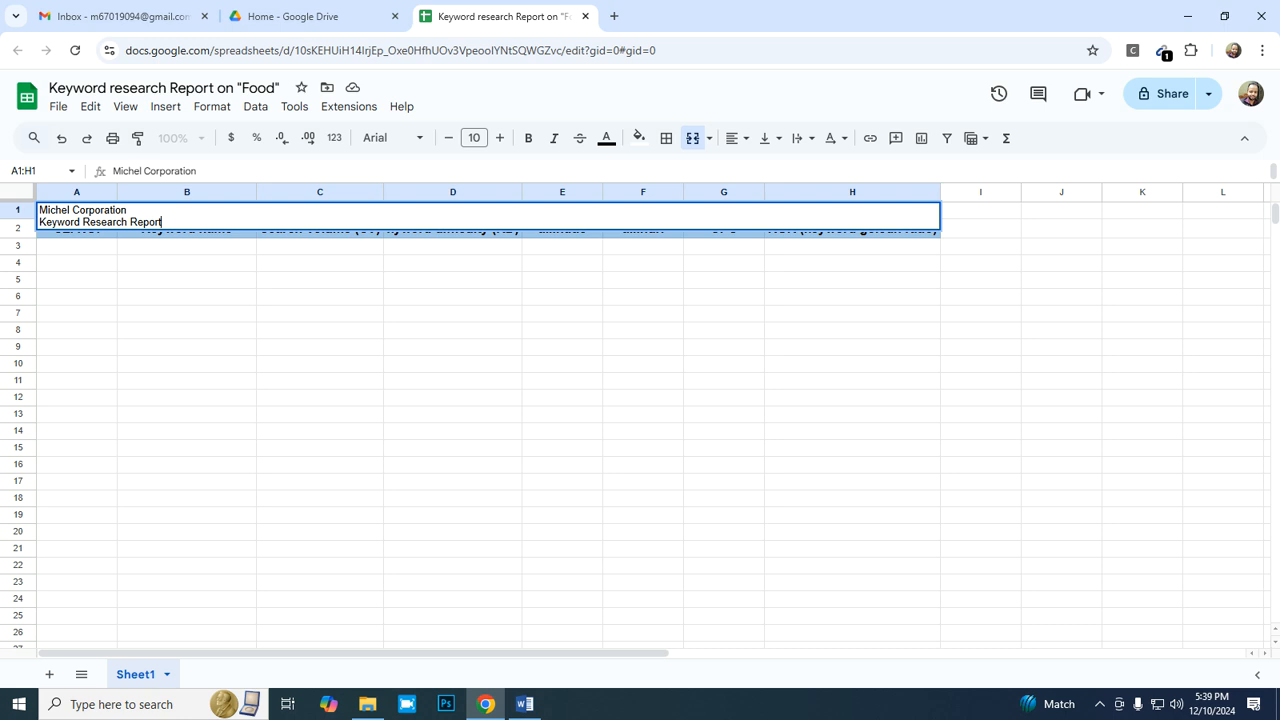
- Add a third line reading "Country: United States" to the title and commit the cell entry
key(alt+Return)
text(Country)
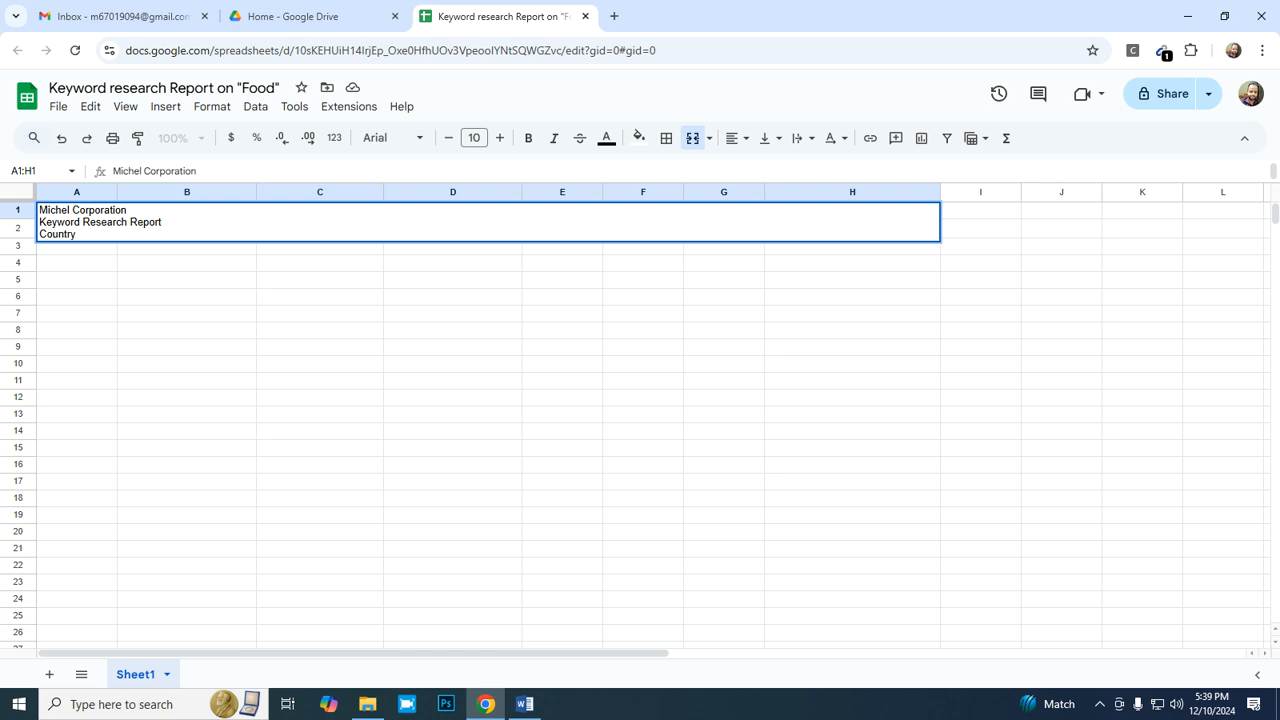
text(: United States)
key(Return)
text(SL. NO.	Keyword name	Search Volume (SV)	kyword difficulty (KD)	allintitle	allinurl	CPC	KGR (keyword goledn ratio))
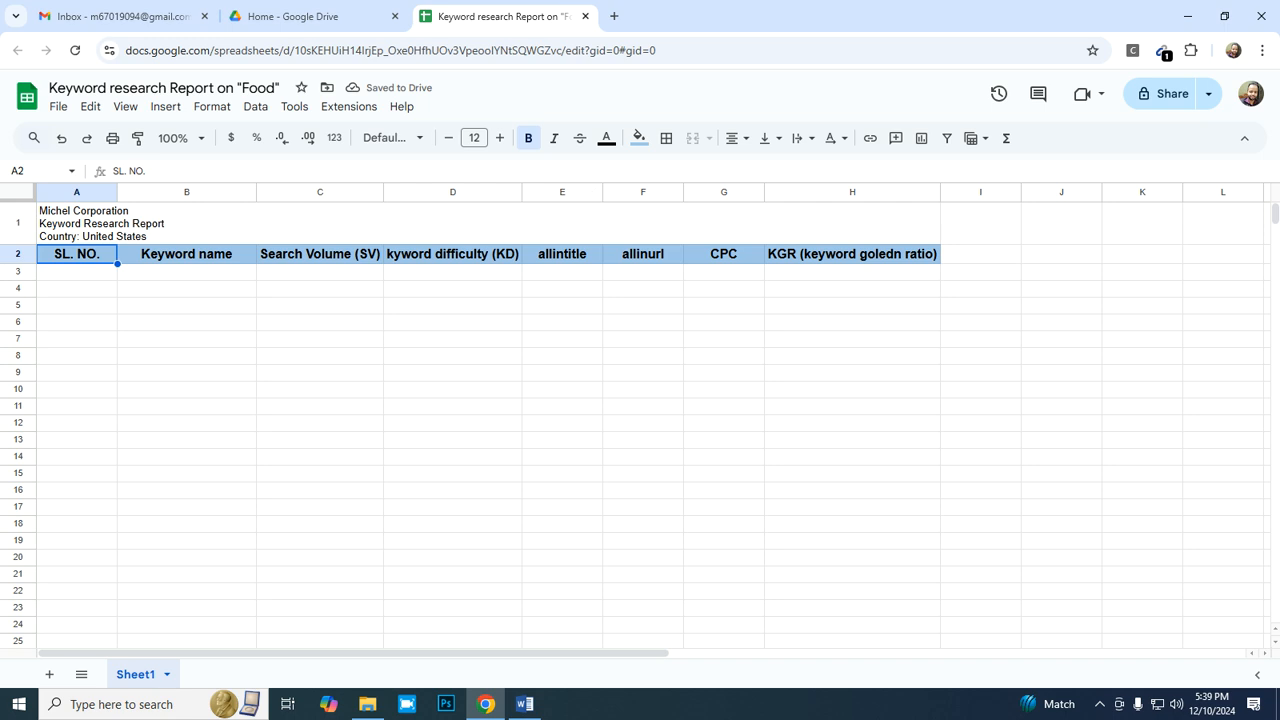
- Format the three-line title in A1:H1 as centered, bold text at font size 14
click(488, 223)
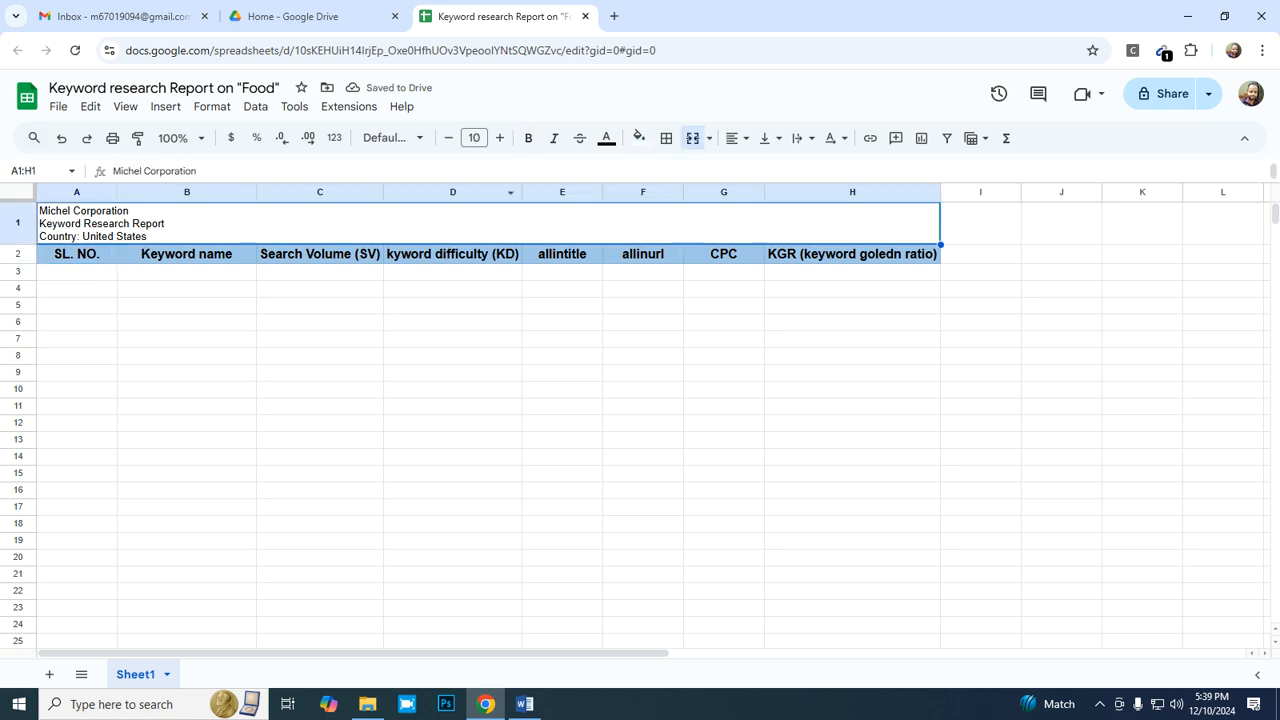
click(737, 138)
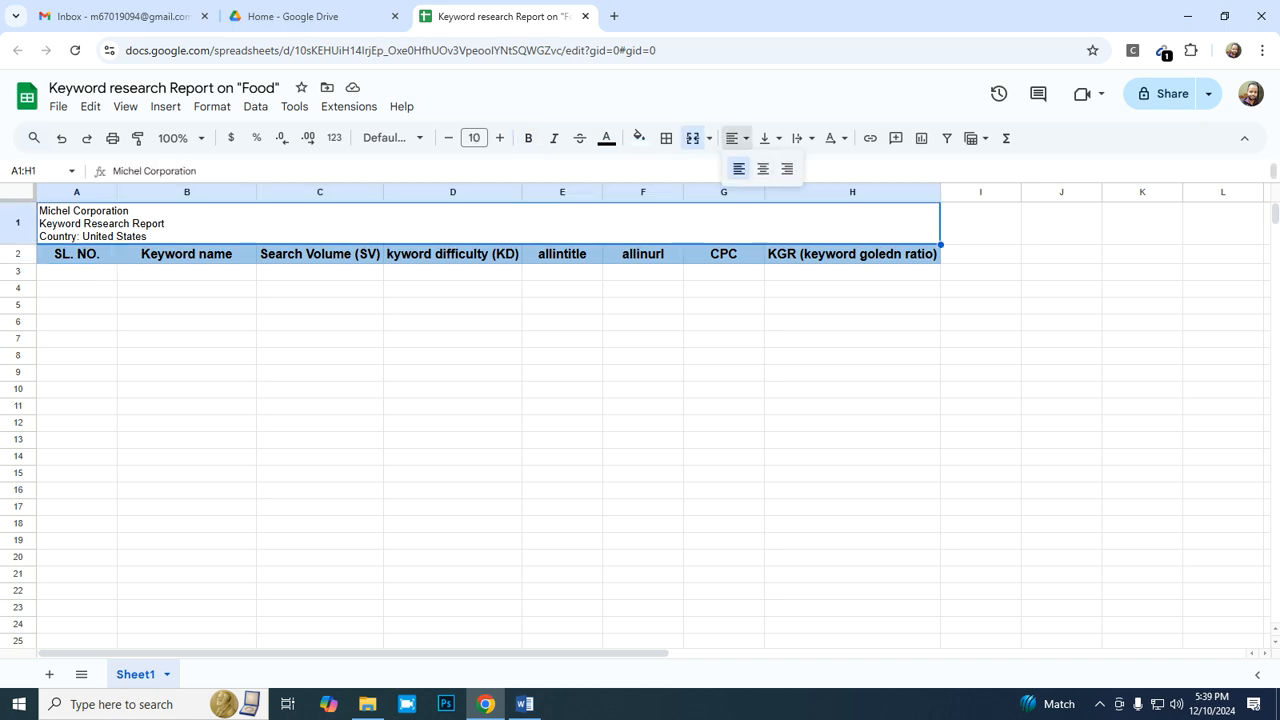
click(763, 168)
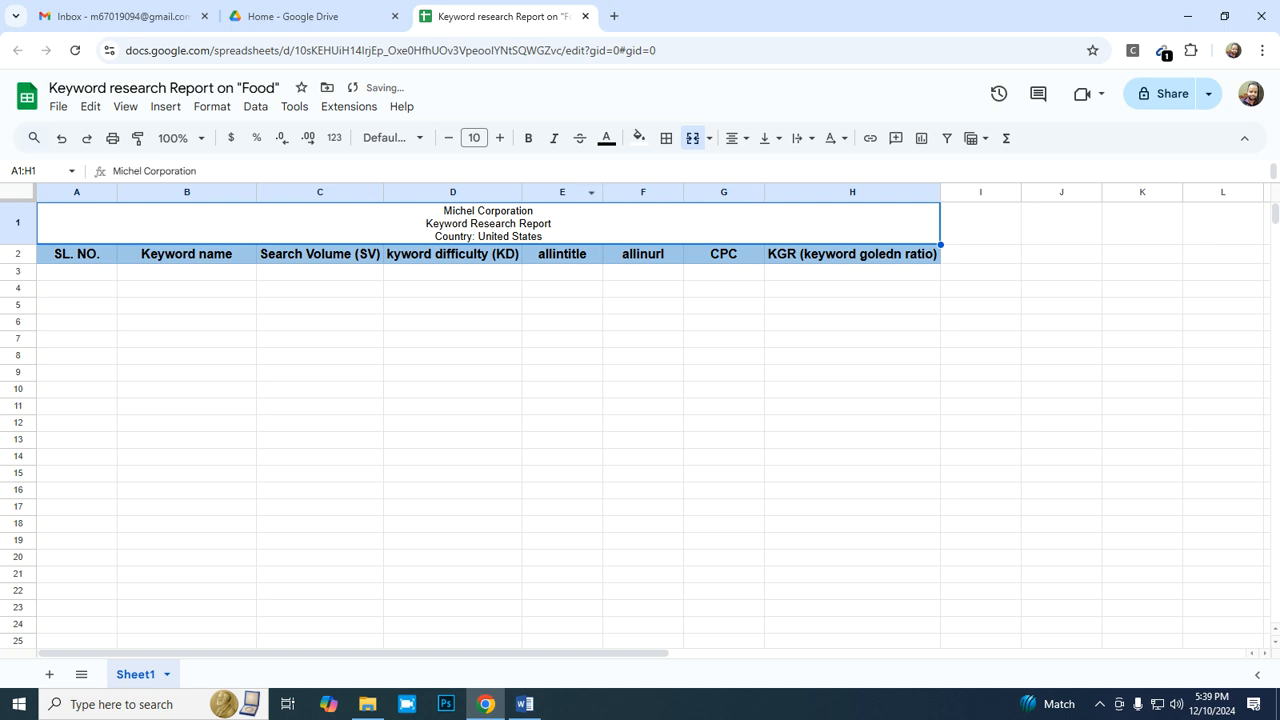
click(528, 138)
click(499, 138)
click(499, 138)
click(499, 138)
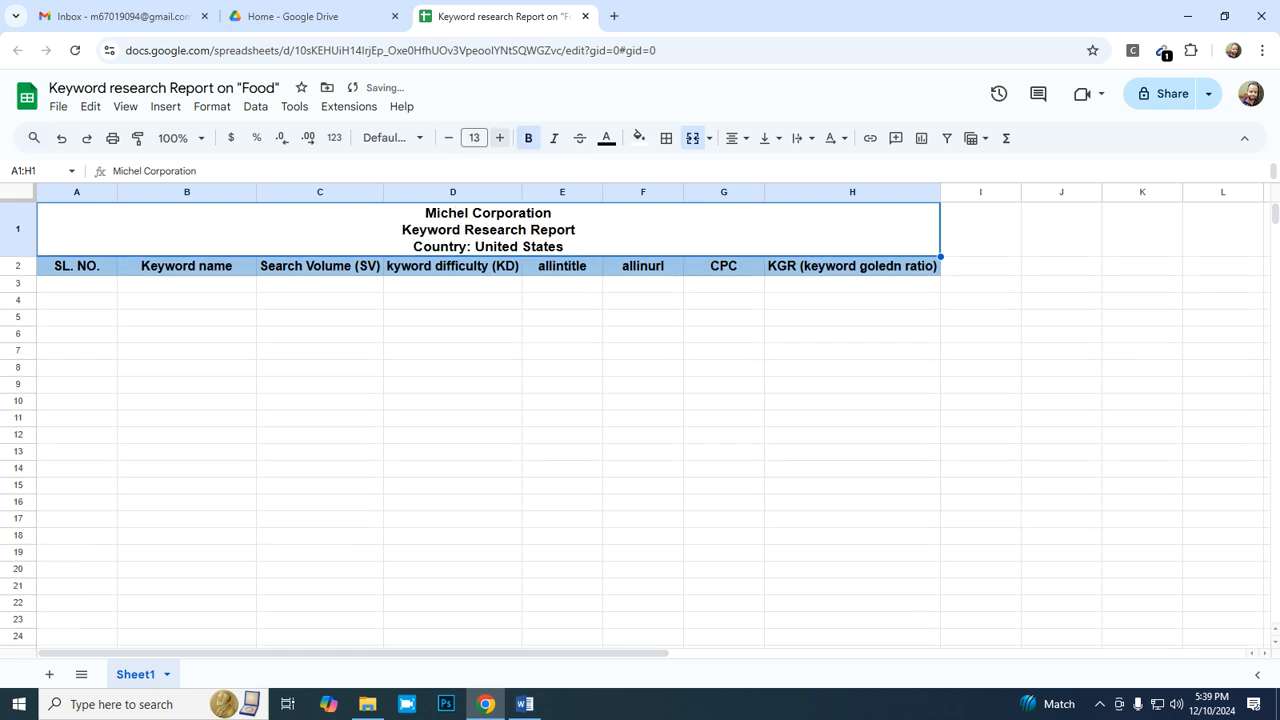
click(499, 138)
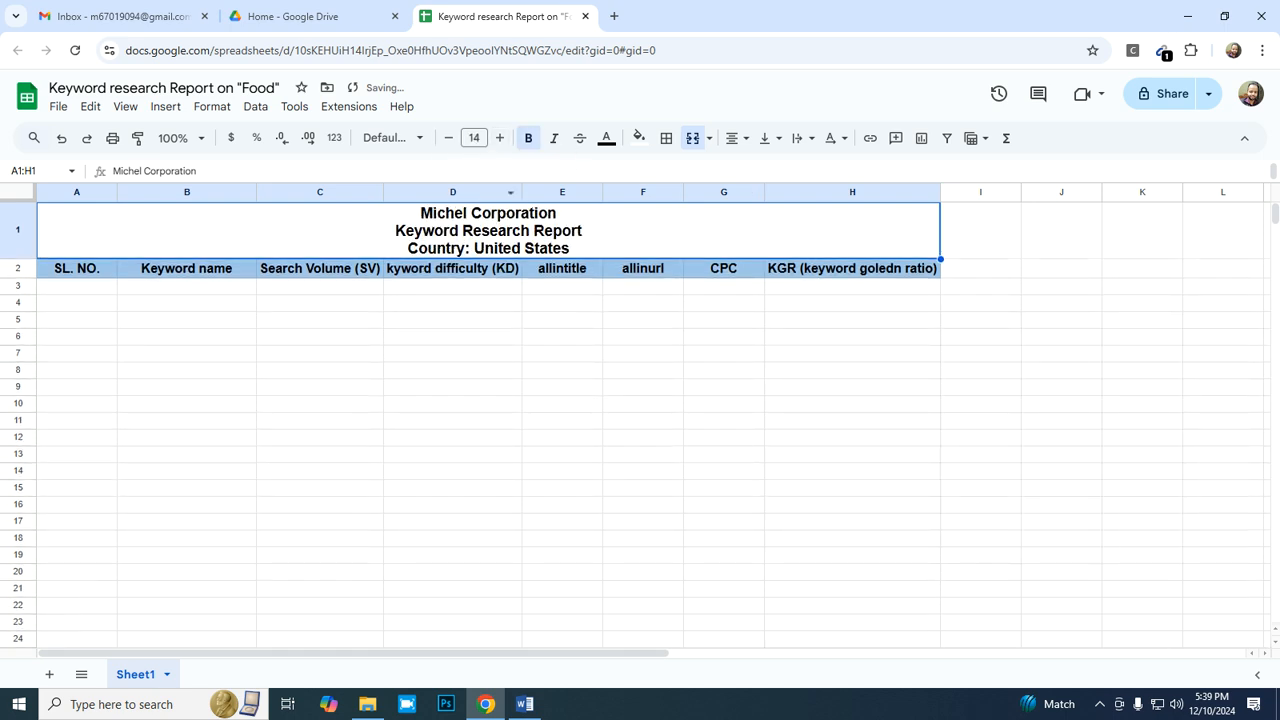
click(452, 268)
click(488, 231)
click(834, 138)
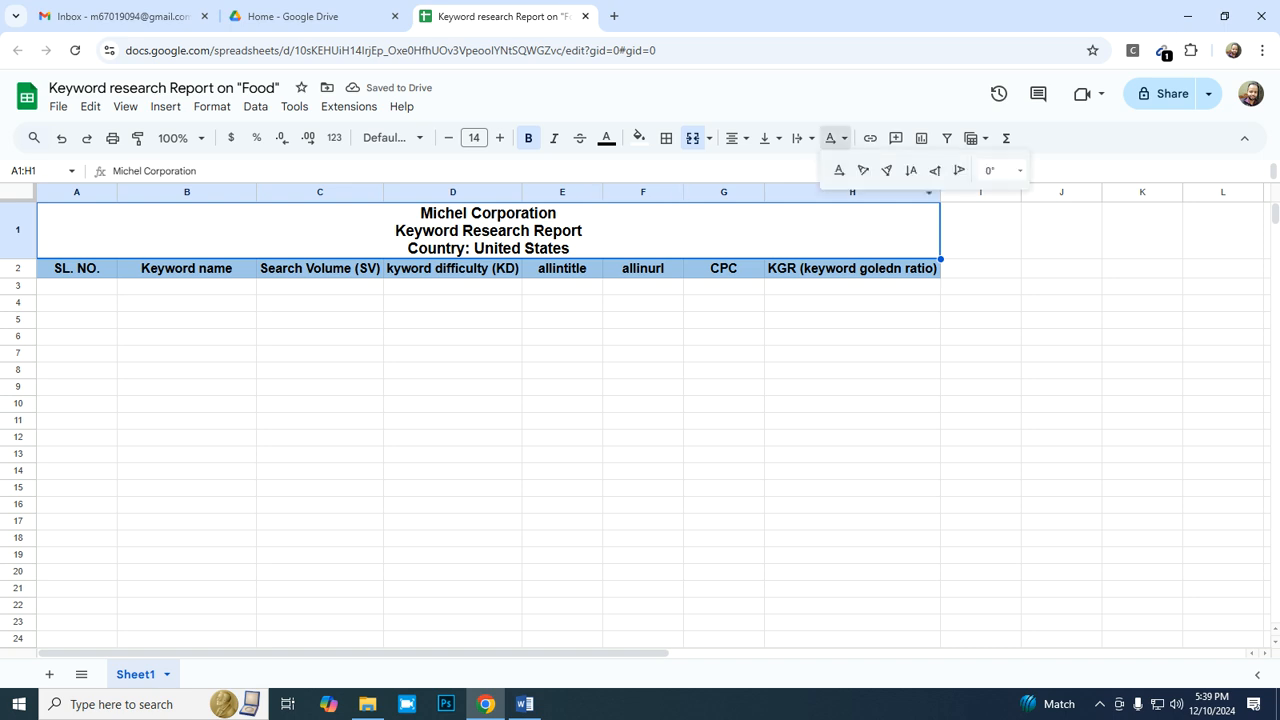
key(Escape)
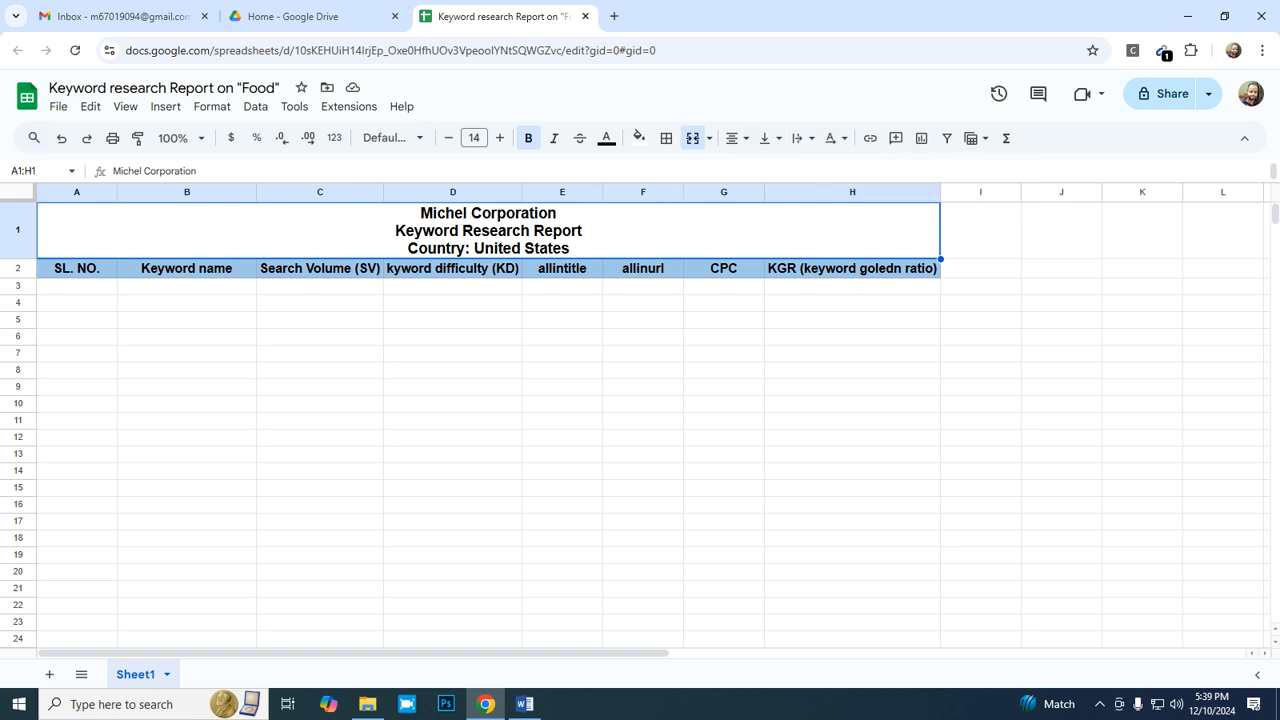
- Fill the merged title cell A1:H1 with light green and select cell A3 for the first data row
click(638, 138)
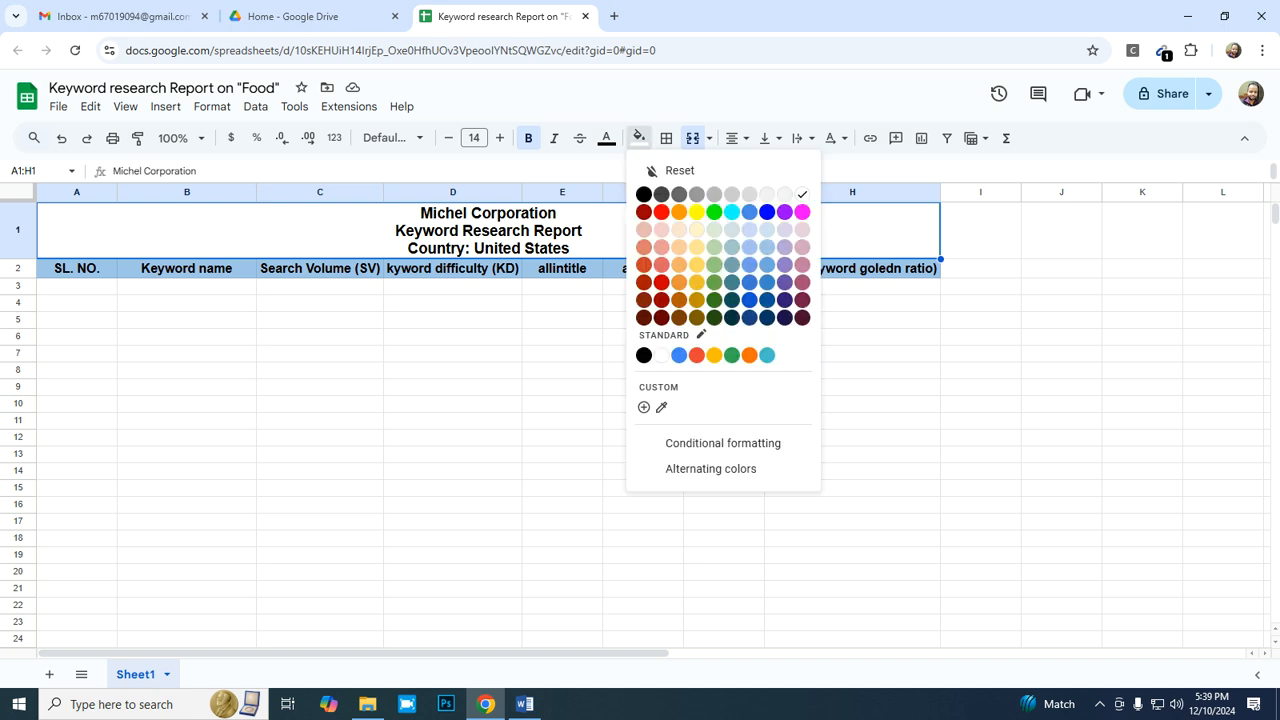
click(714, 247)
click(643, 303)
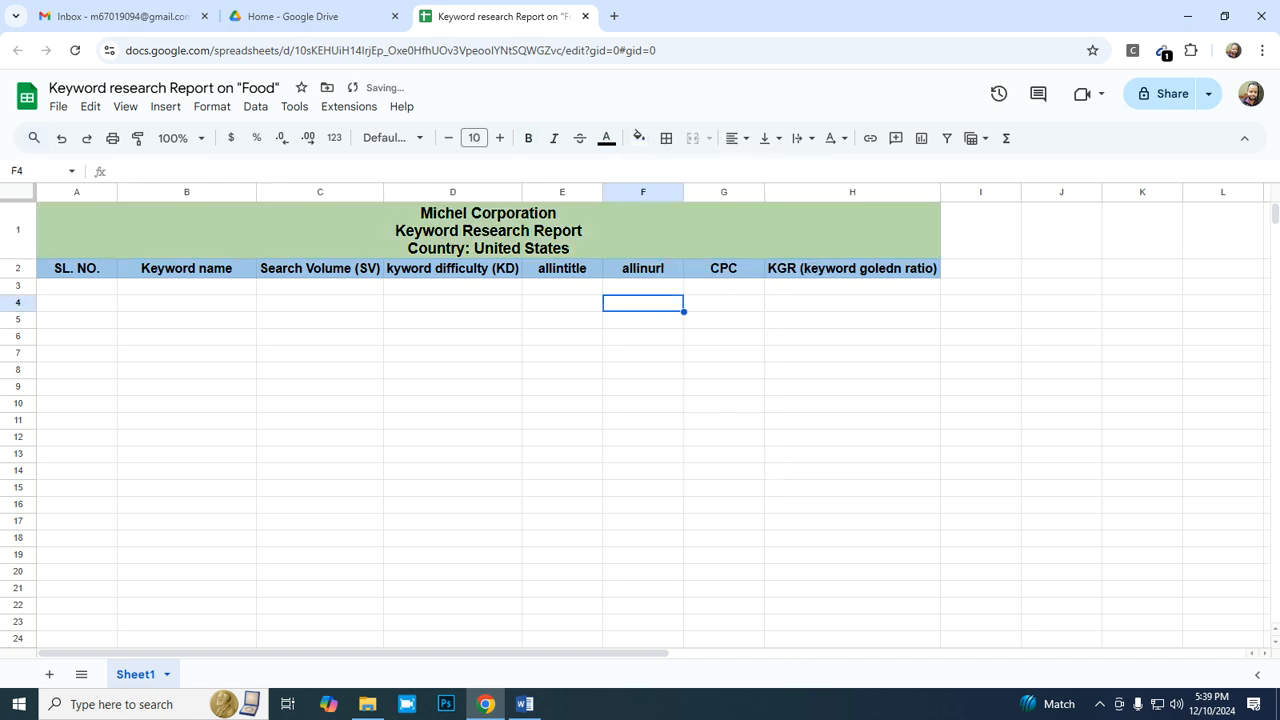
key(Left)
key(Left)
key(Left)
key(Left)
key(Left)
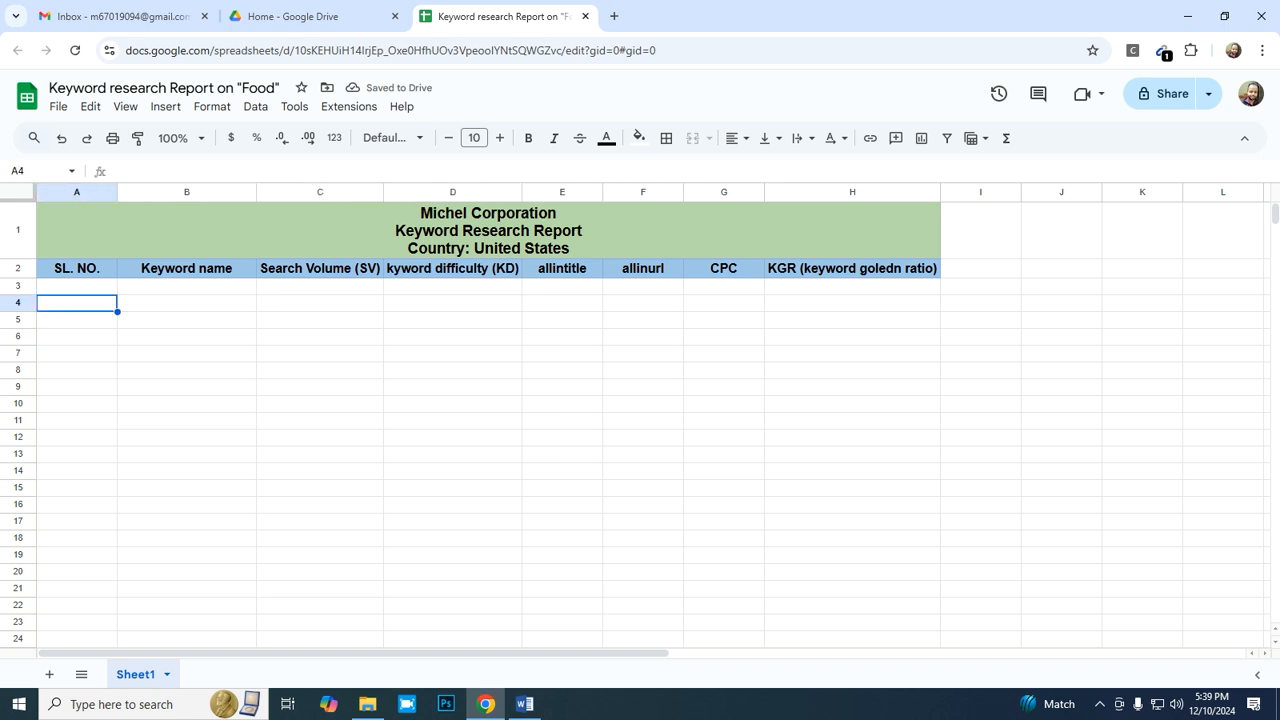
key(Up)
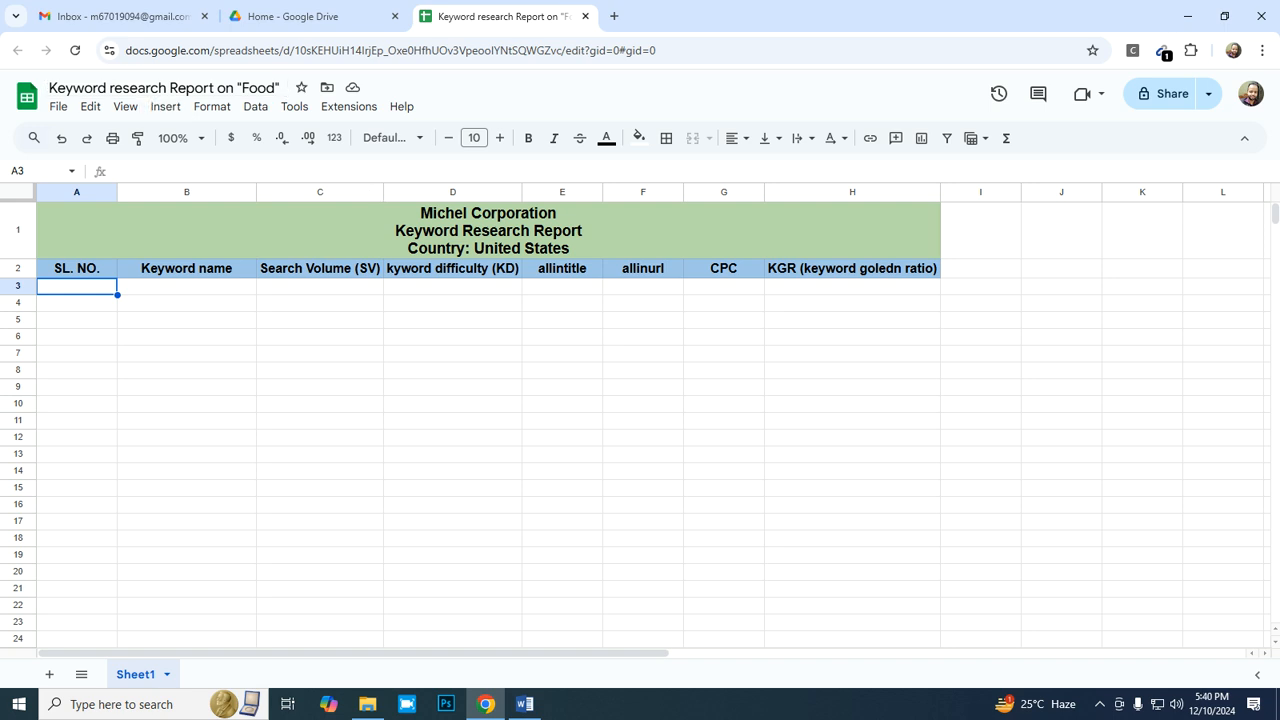
- Search Google for "ahrefs" in a new browser tab
key(ctrl+plus)
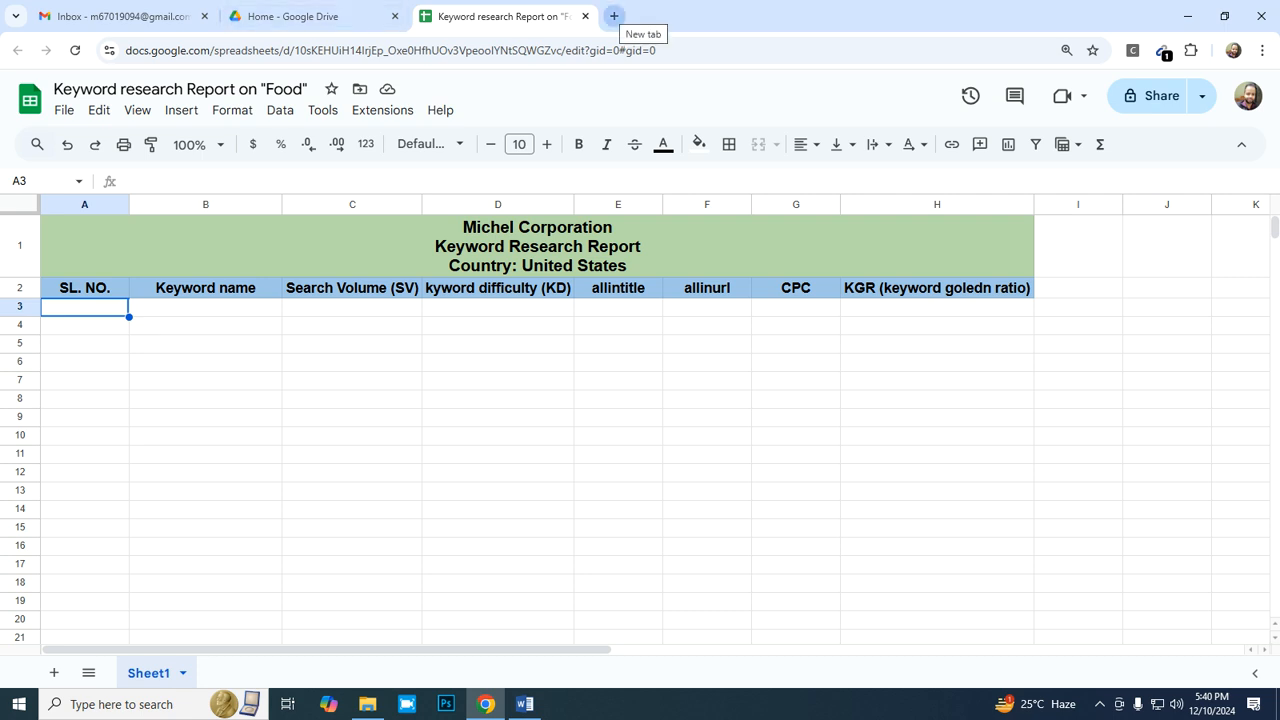
click(614, 16)
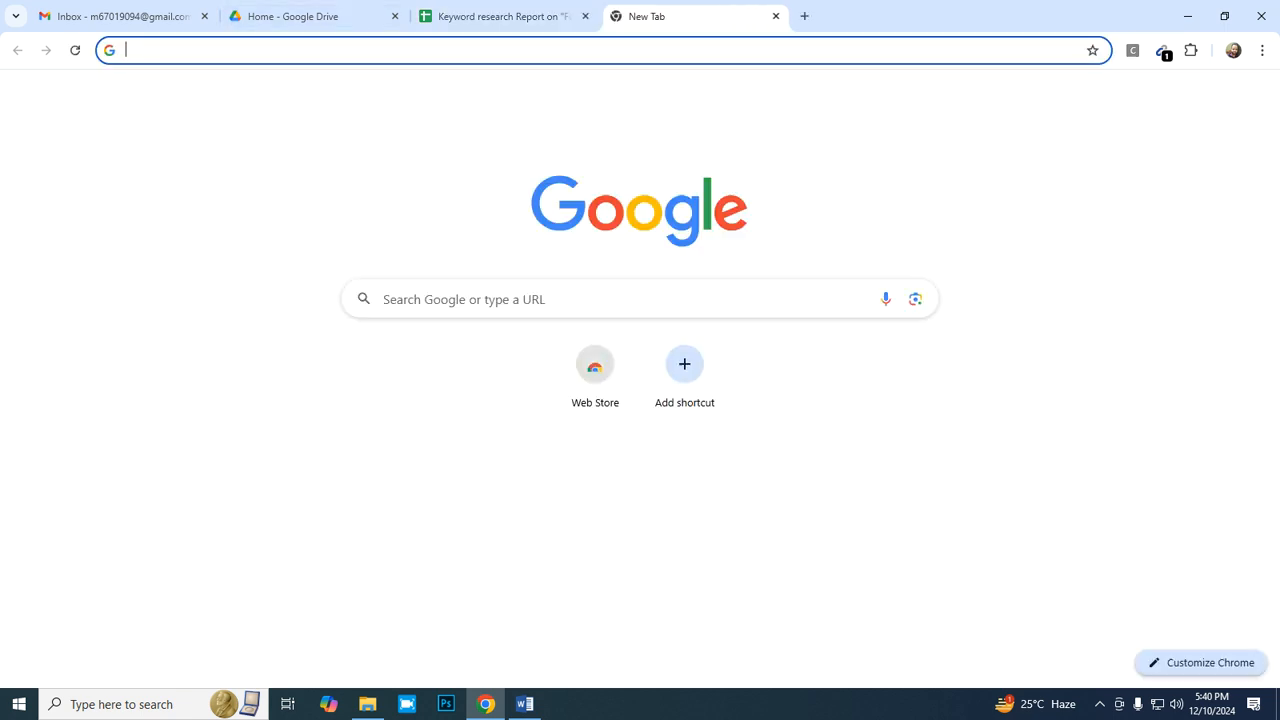
click(640, 298)
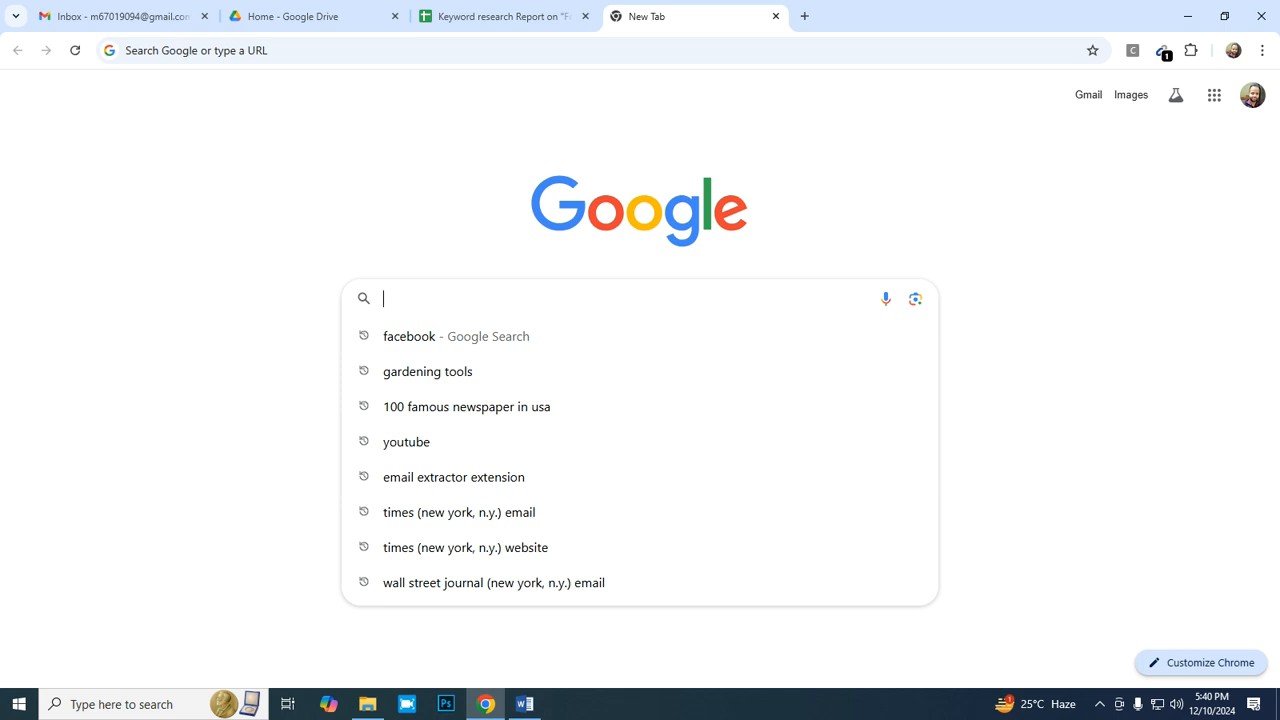
text(ah)
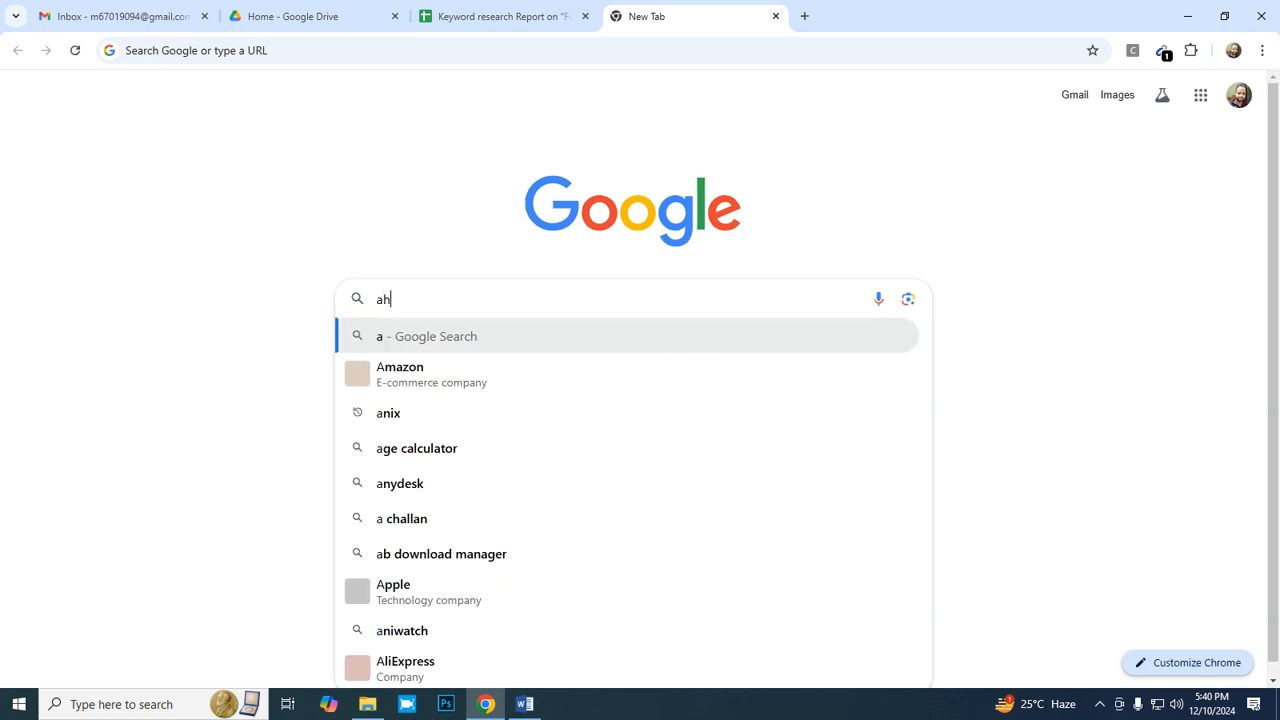
text(ref)
key(Return)
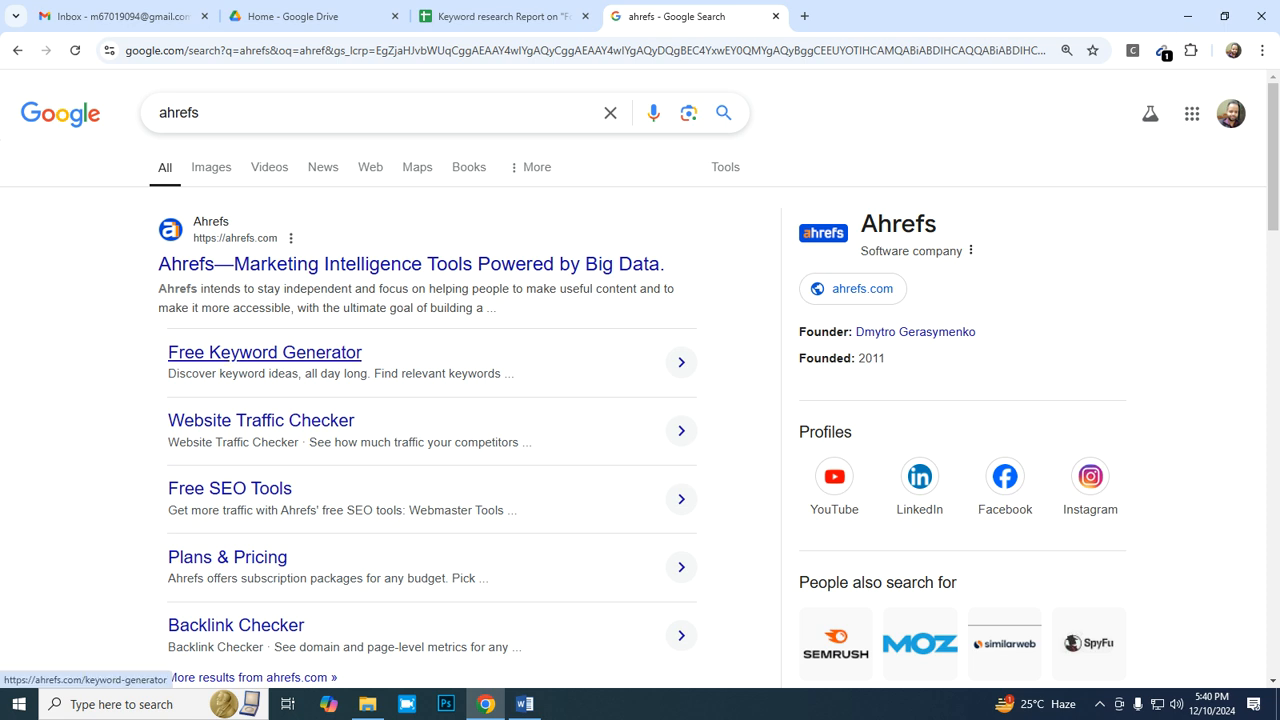
- Open Ahrefs' Free Keyword Generator and find Google keywords for "food" in the United States
click(265, 352)
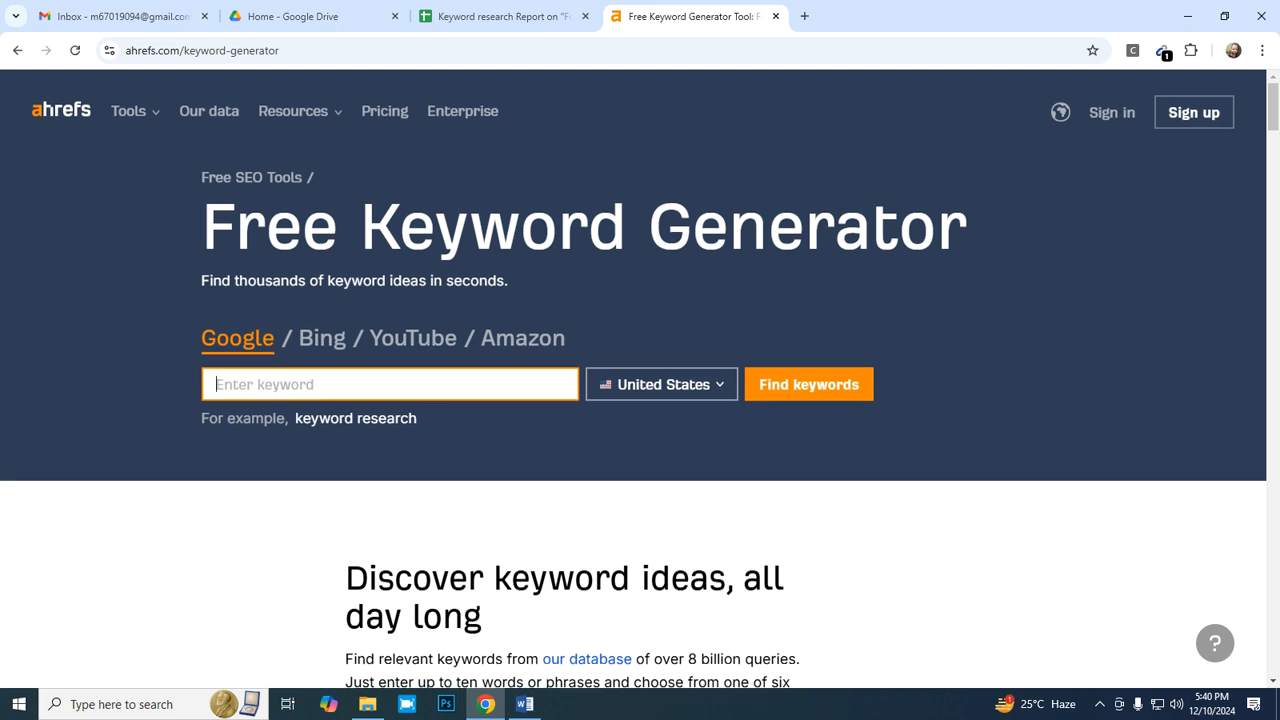
scroll(640, 380, down, 1)
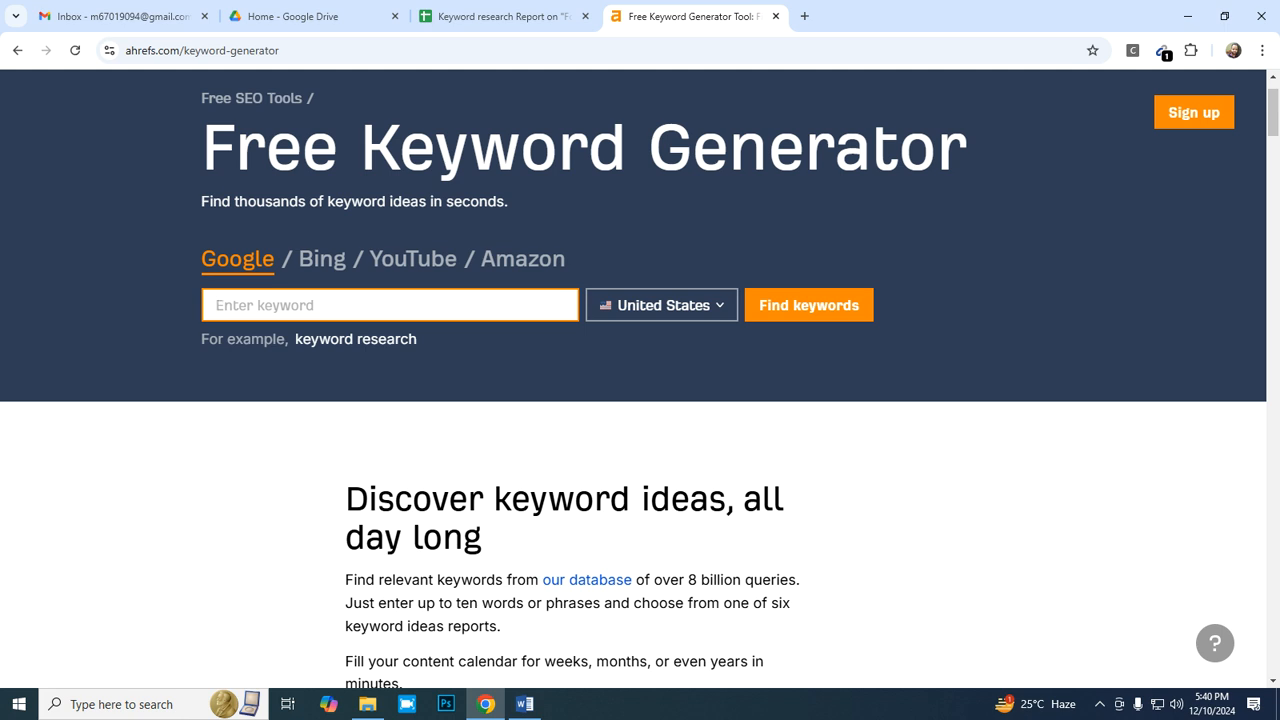
text(food)
click(661, 305)
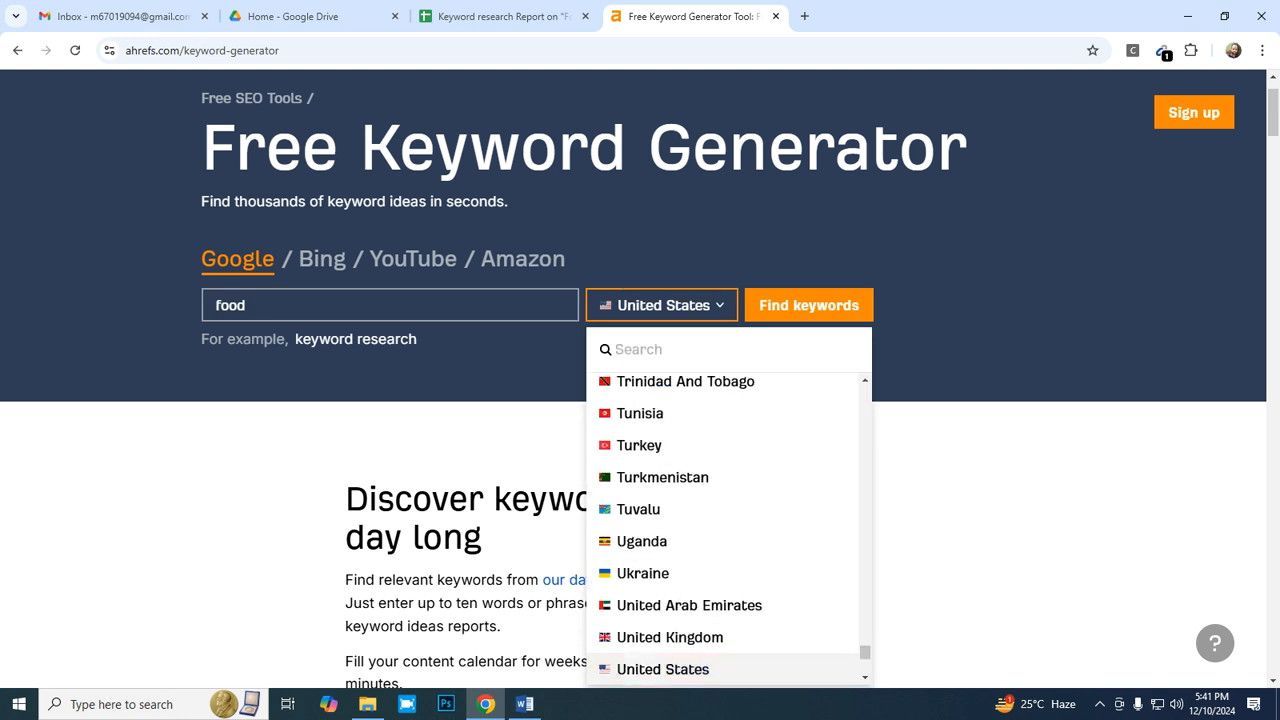
click(662, 669)
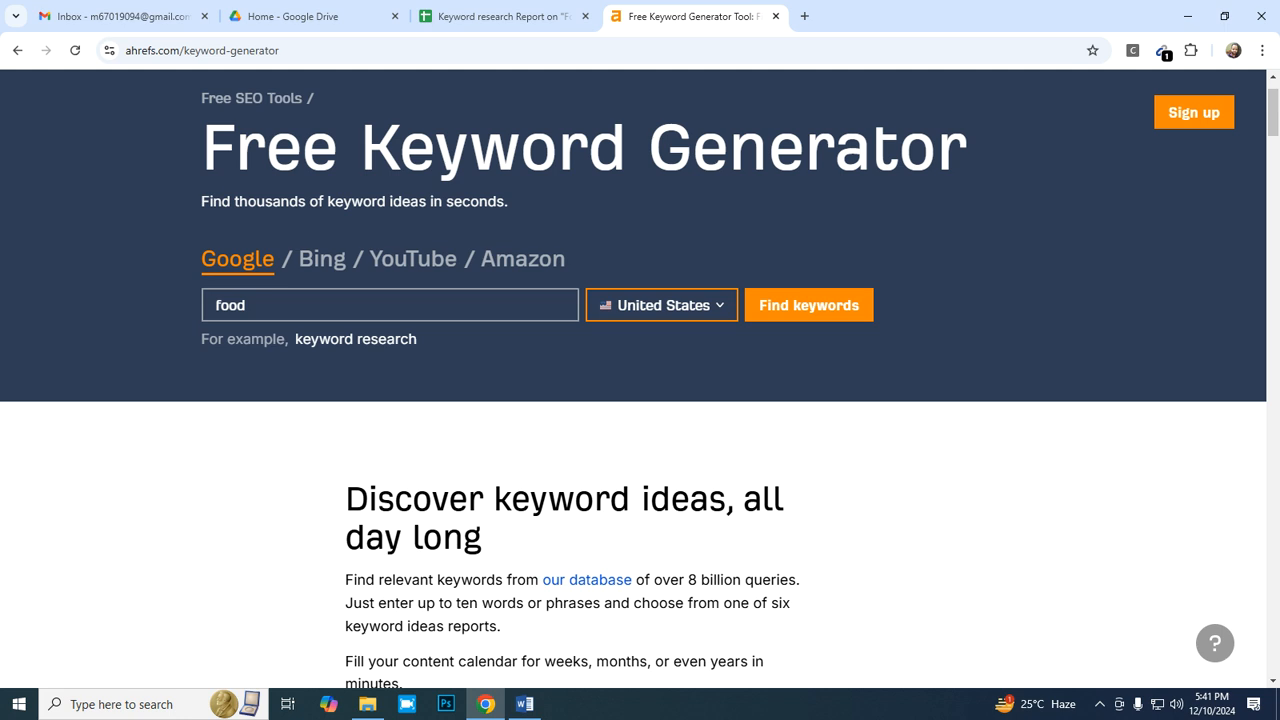
click(809, 305)
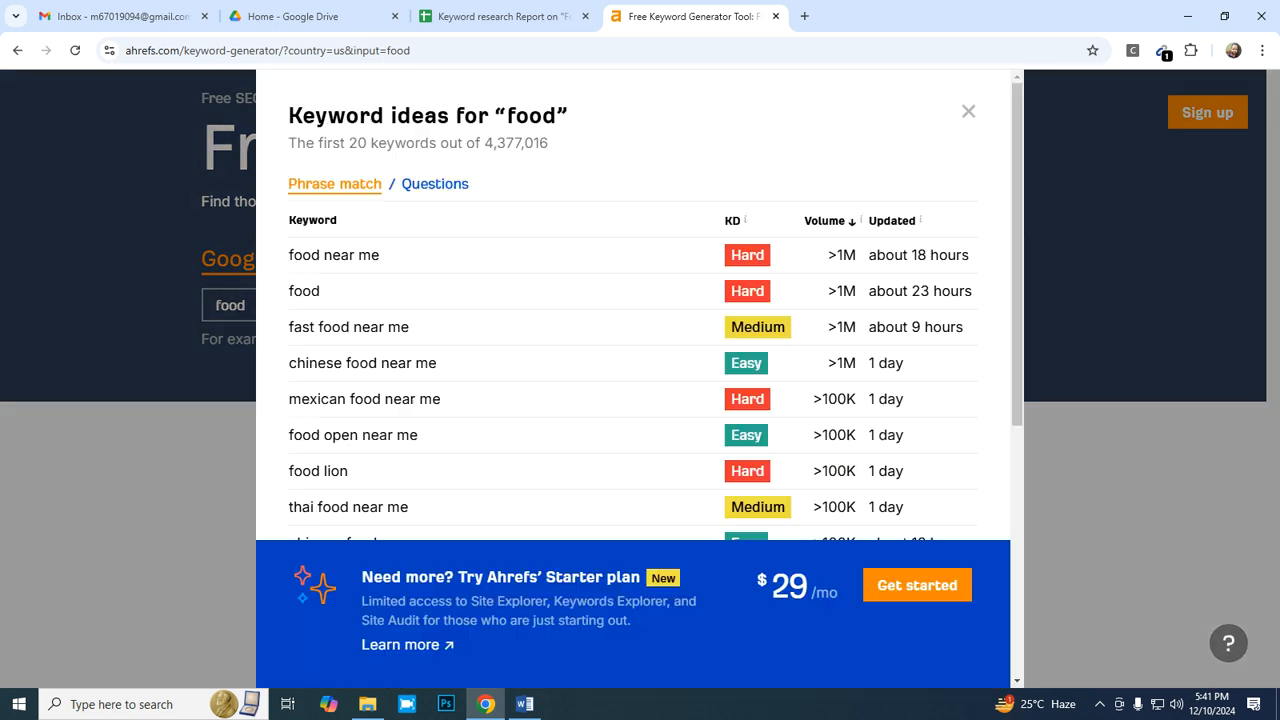
- Review the keyword ideas for "food" and read the explanations of the keyword difficulty and volume columns
scroll(632, 400, down, 3)
scroll(632, 400, up, 3)
mouse_move(745, 218)
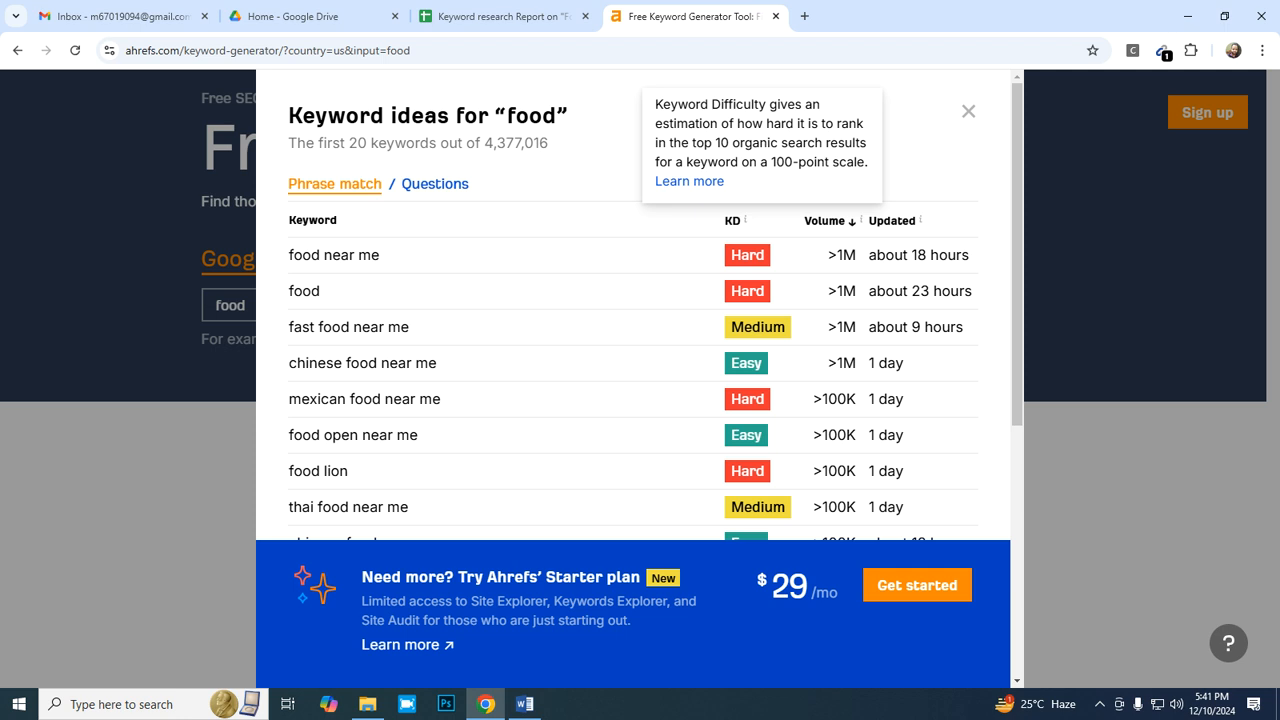
mouse_move(861, 217)
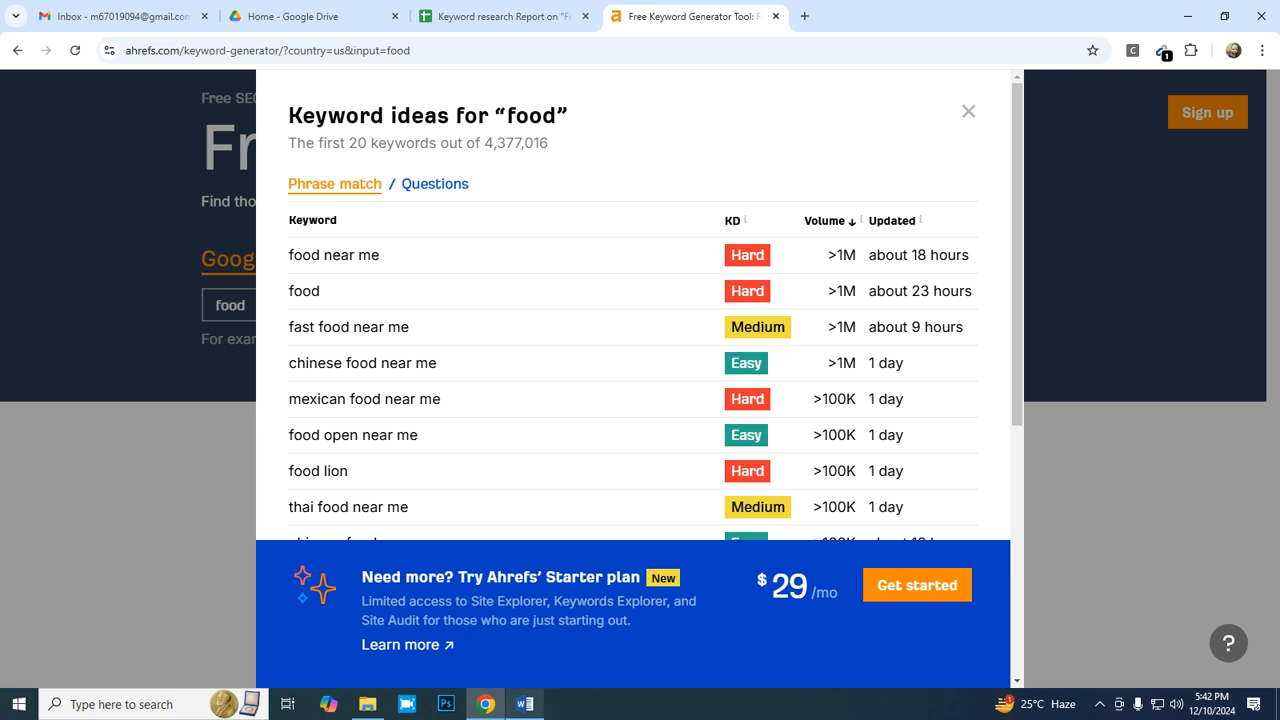
- Switch to the Word document Keyword types.docx and add "{Easy}" after "Kd<=10 [ Golden keyword]"
click(525, 704)
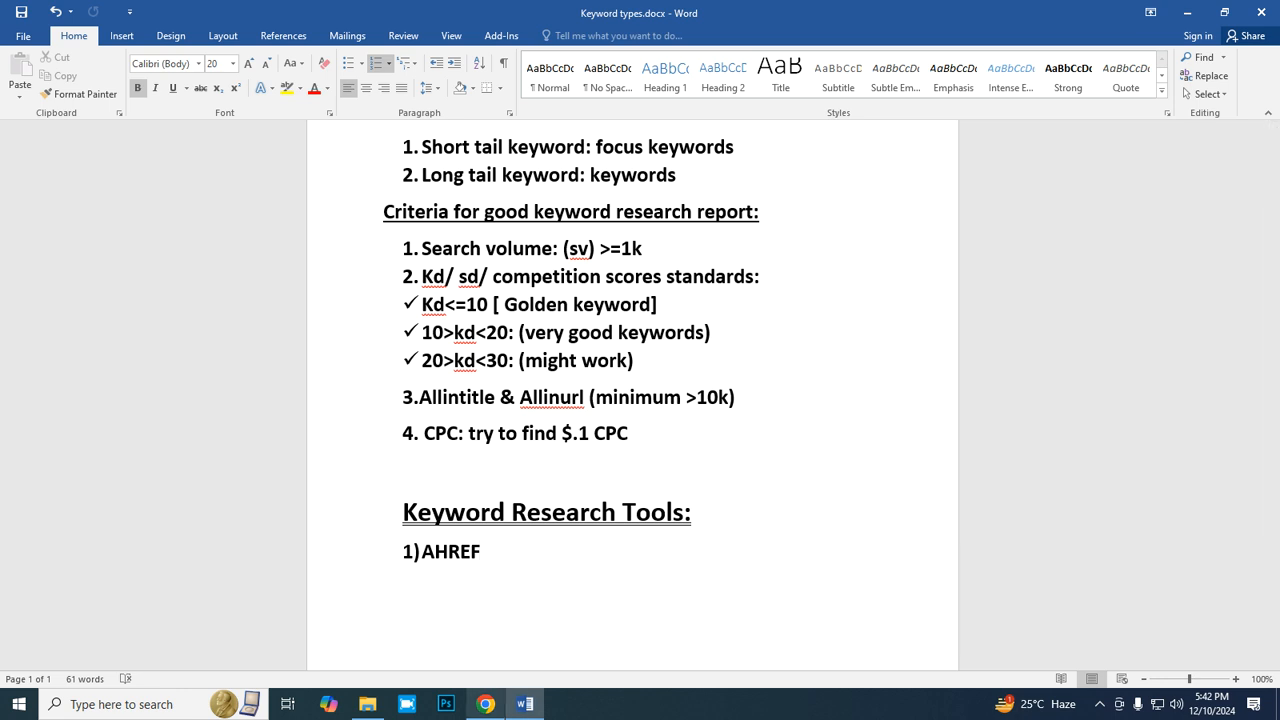
key(alt+Tab)
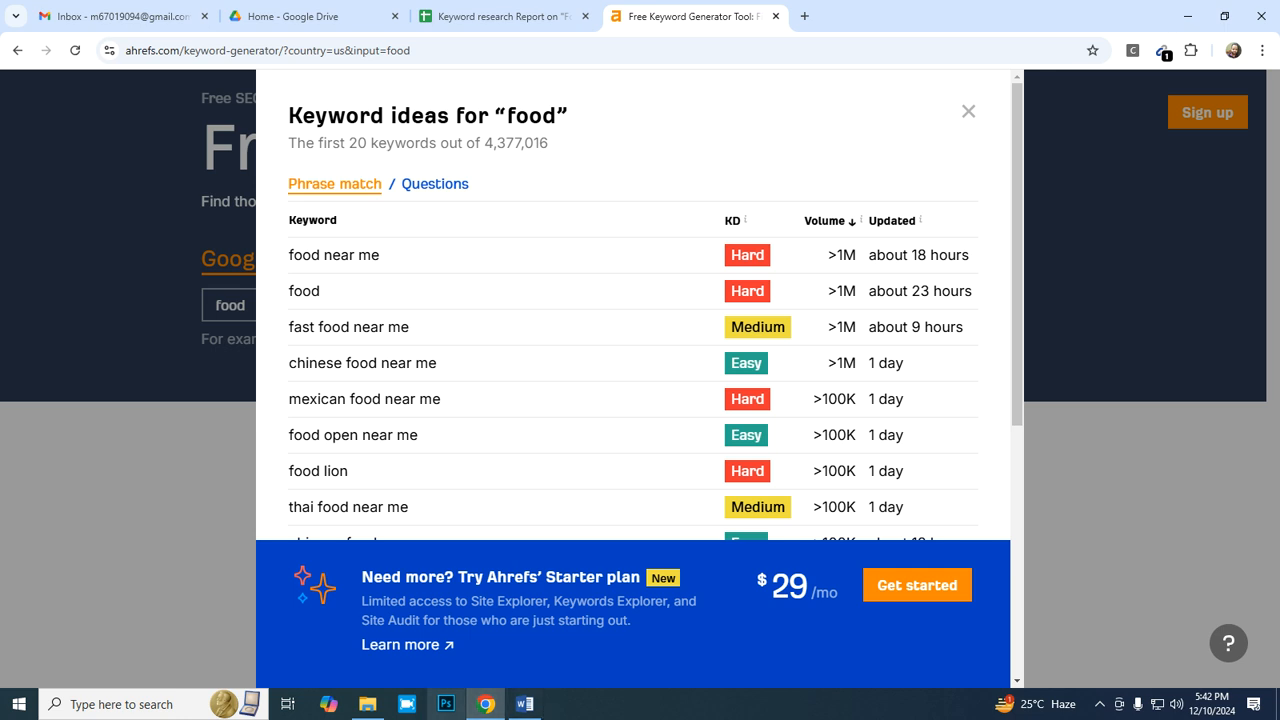
key(alt+Tab)
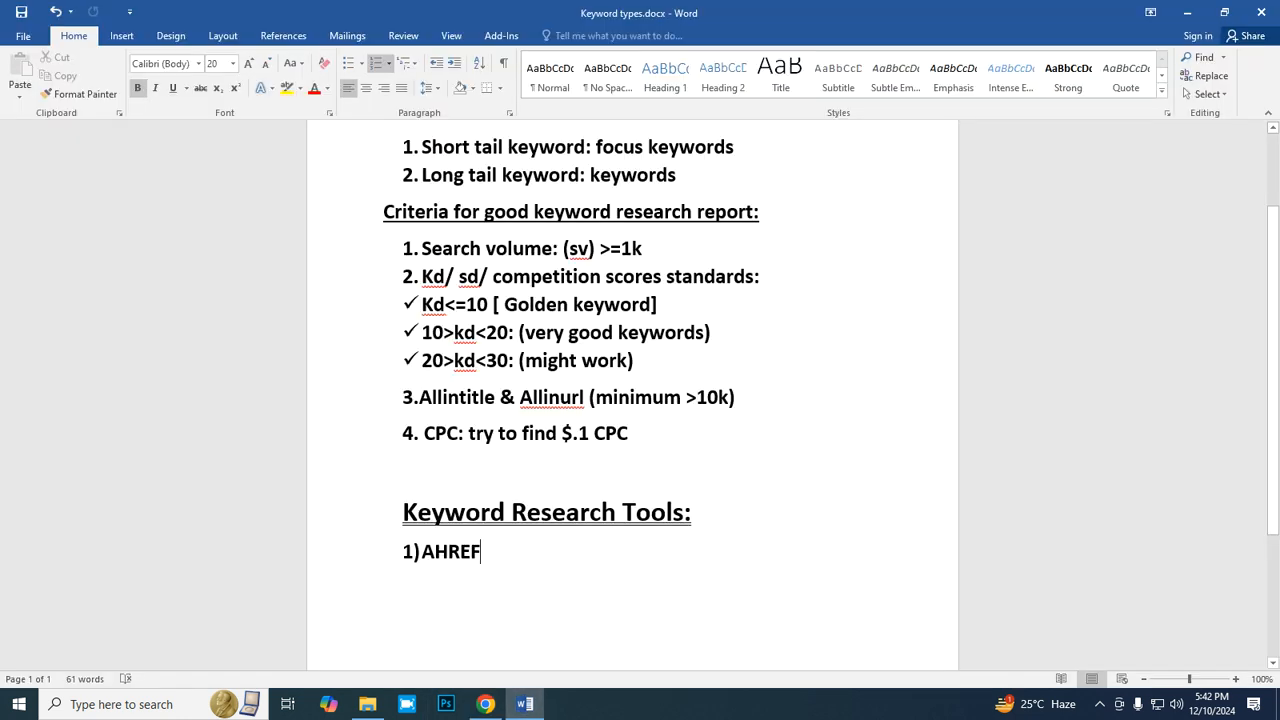
click(658, 304)
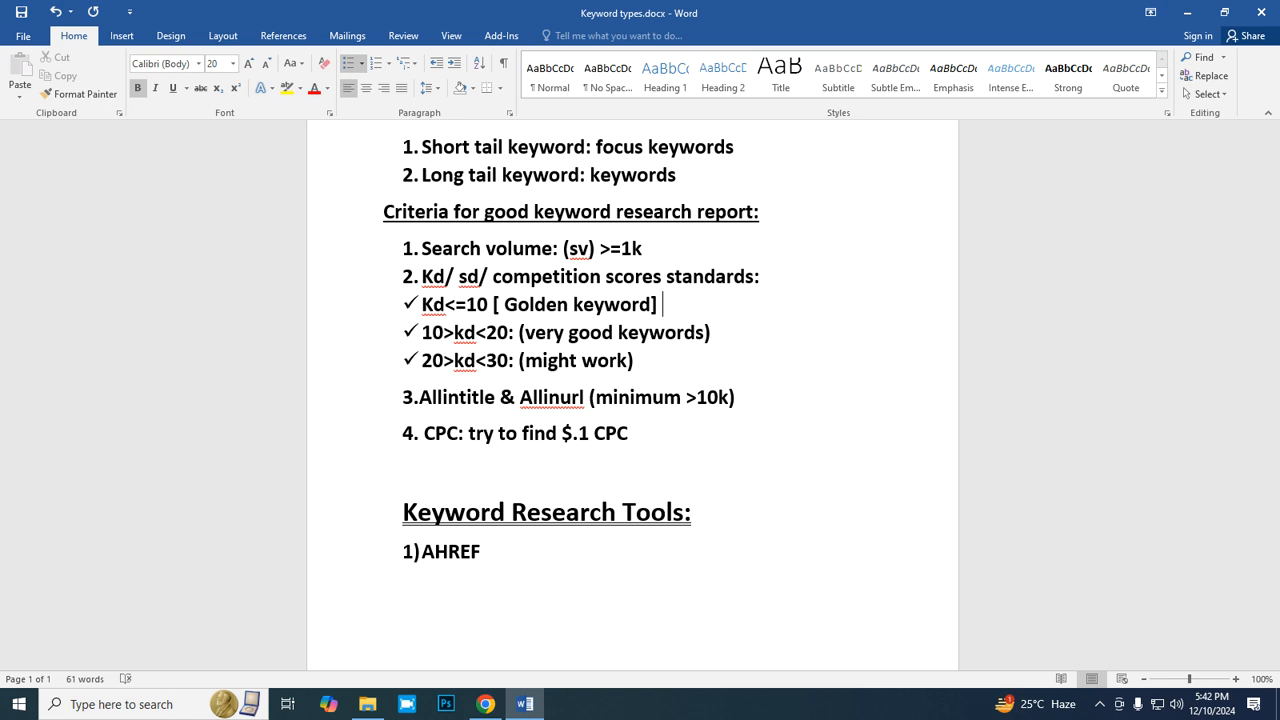
text([)
key(BackSpace)
text({Easy})
- Add "{Medium}" to the end of the 10>kd<20 line and "{medium}" to the end of the 20>kd<30 line
click(711, 332)
text({Medium})
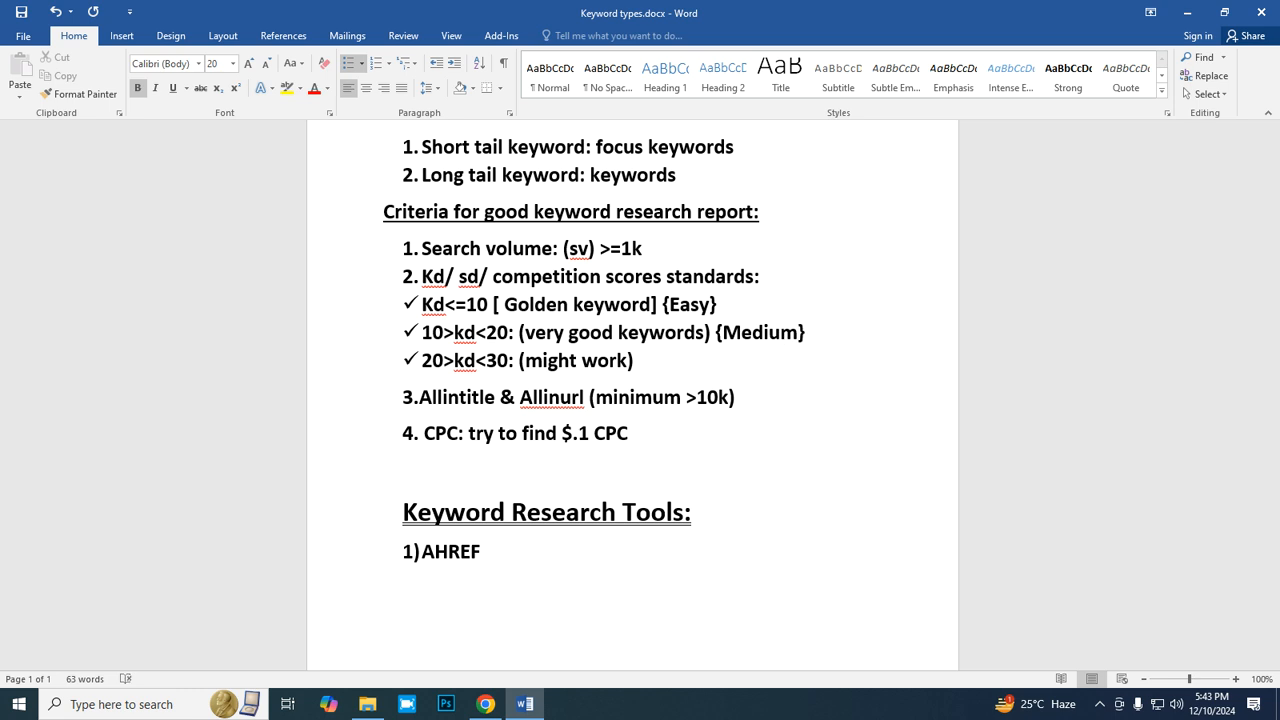
click(635, 361)
text({mediun)
key(BackSpace)
text(m})
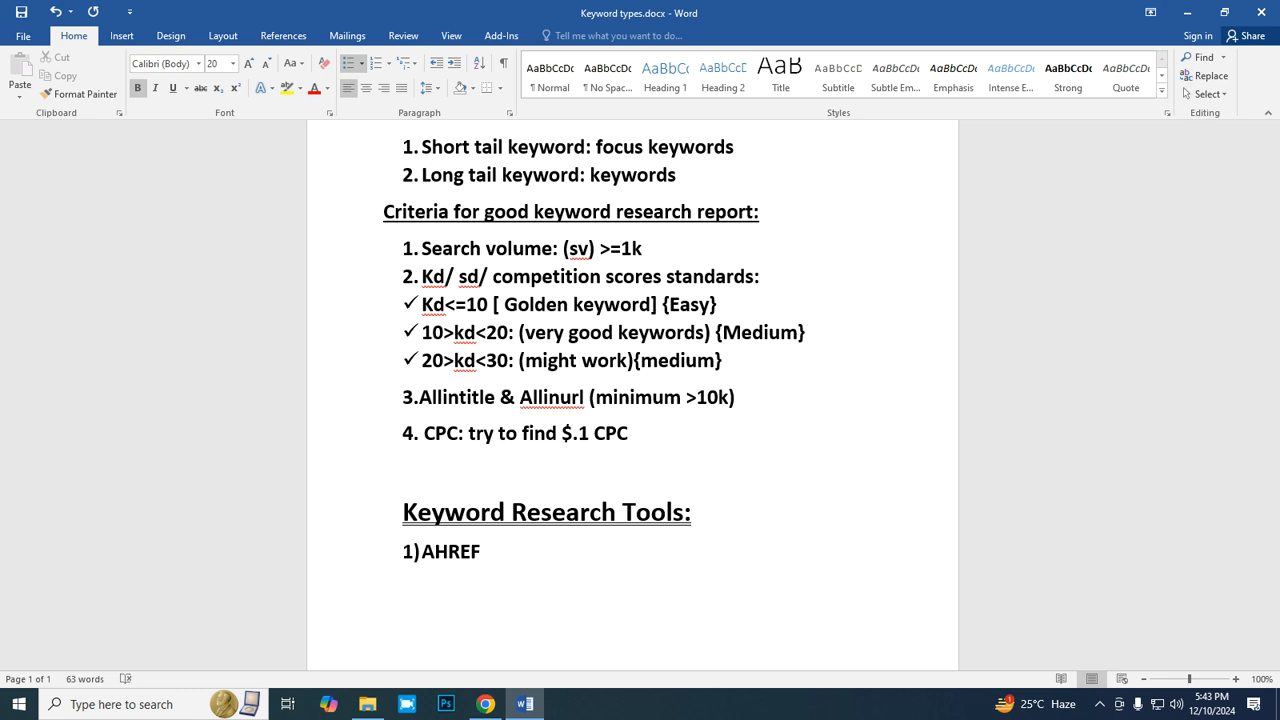
- Add a new checkmark bullet below the 20>kd<30 line reading "Kd>30 : hard"
key(Return)
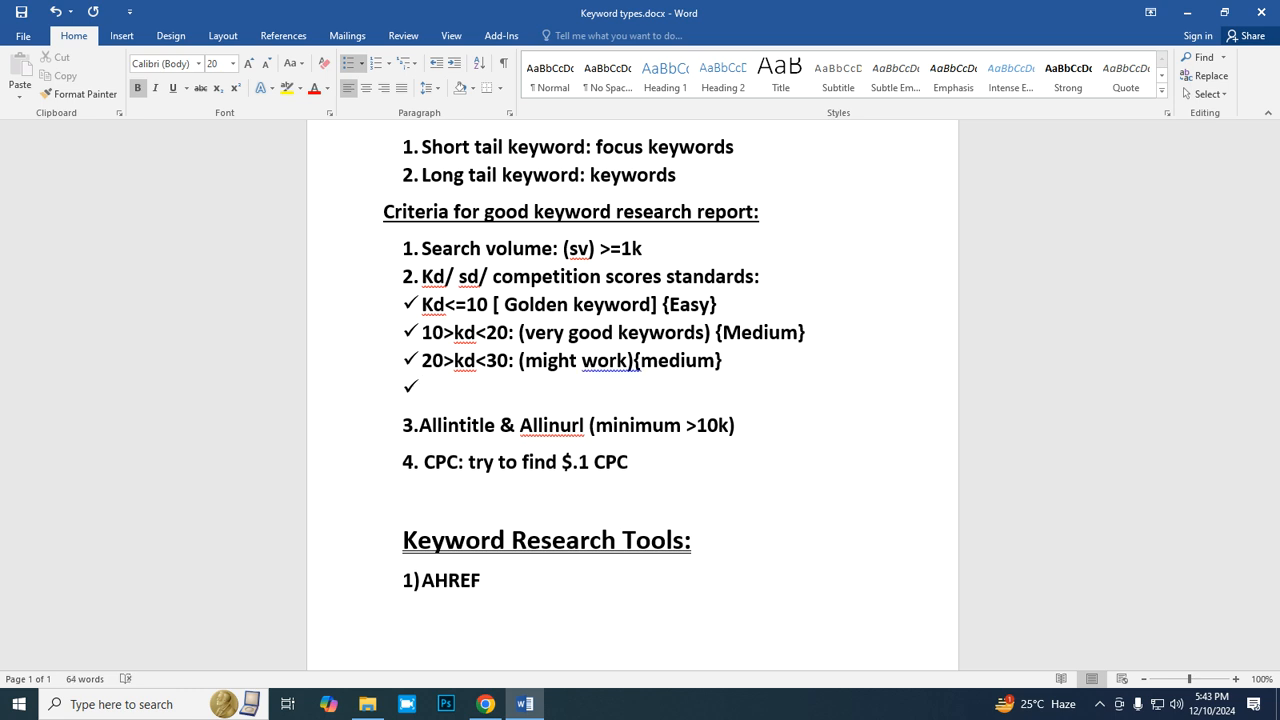
text(kd>30 : hard)
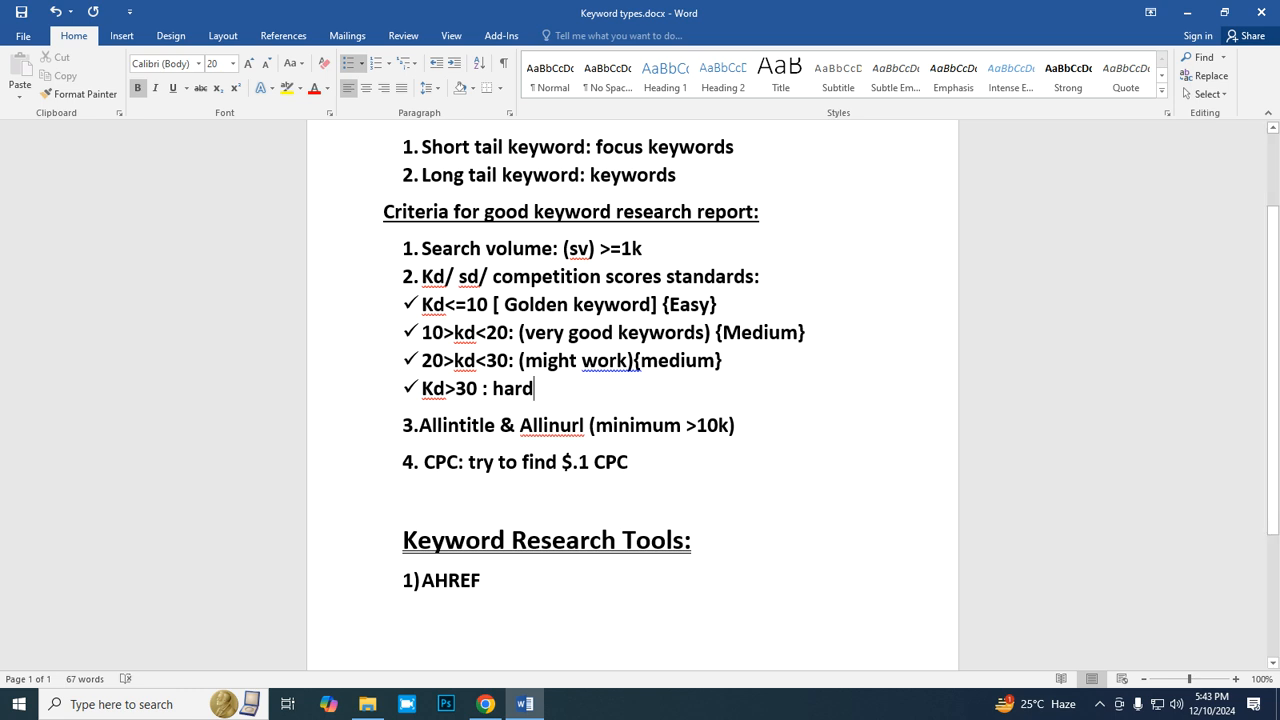
- Accept the suggested spacing correction before "{medium}" and try to correct the flagged text in the "Kd>30 : hard" line
right_click(627, 366)
click(666, 384)
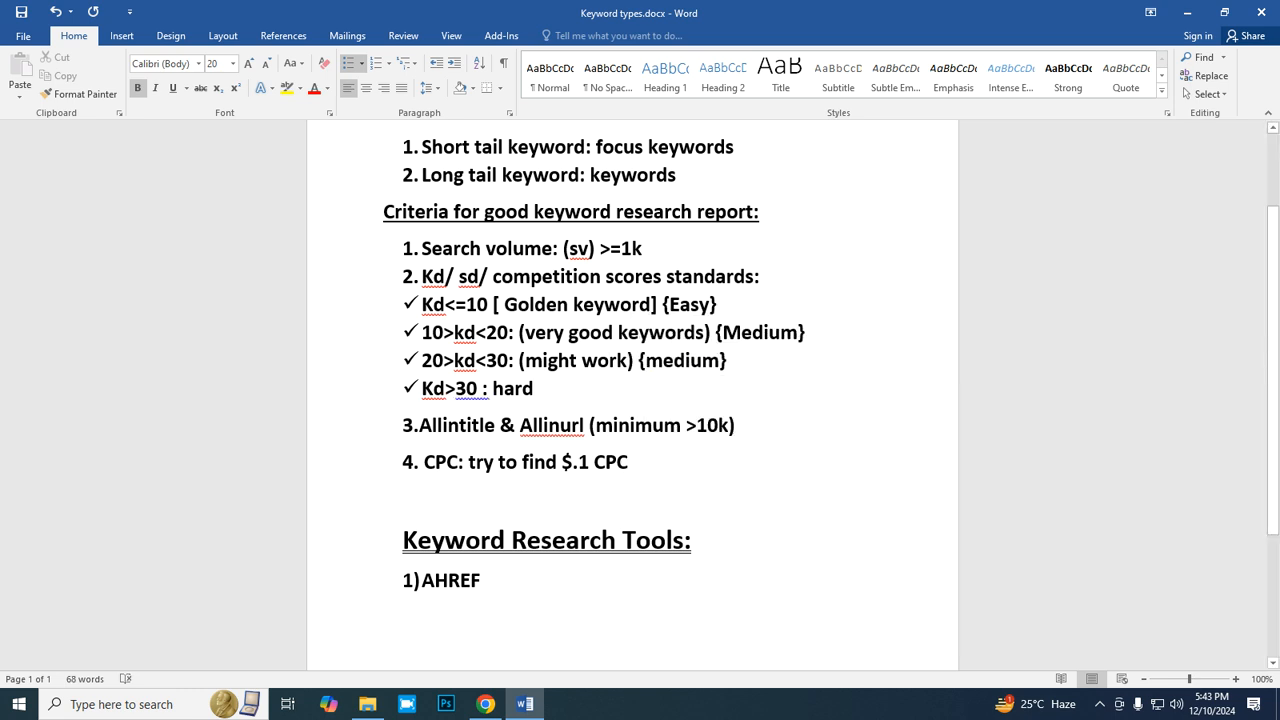
right_click(448, 394)
click(490, 413)
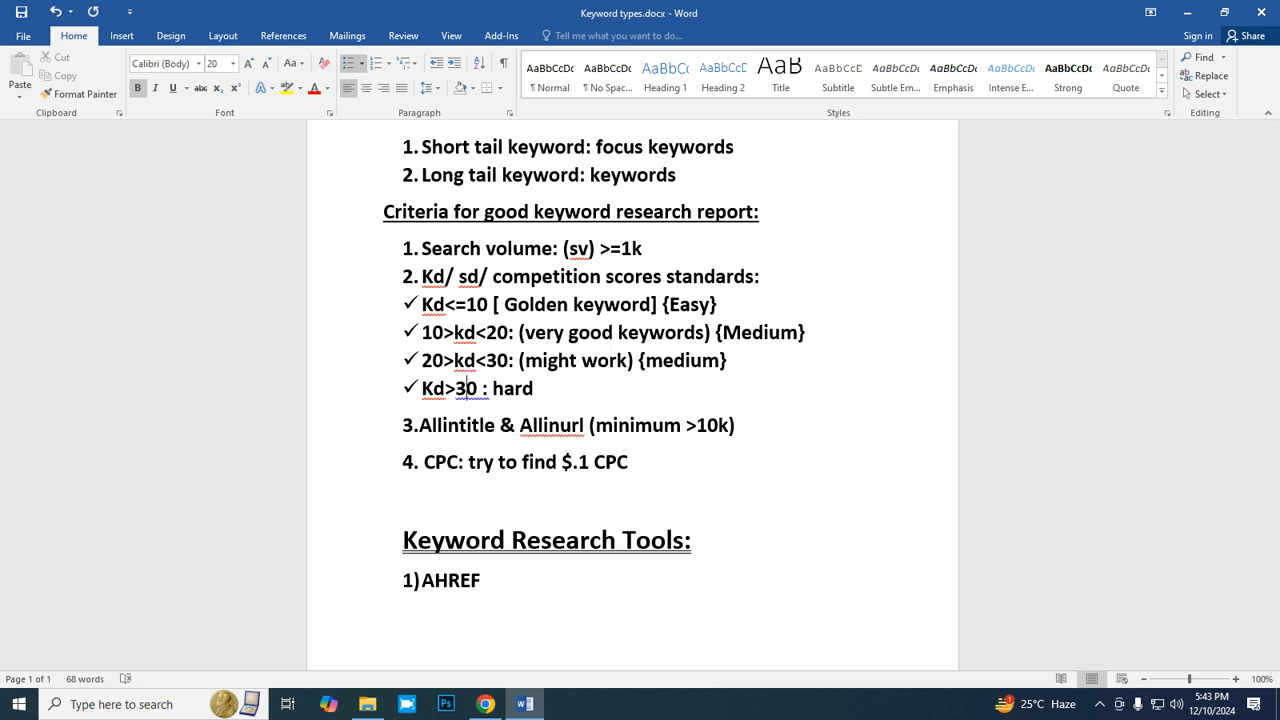
- Switch to Chrome, copy "fast food near me" from the Ahrefs keyword ideas, and try to paste it into cell B3 of the report spreadsheet
click(485, 704)
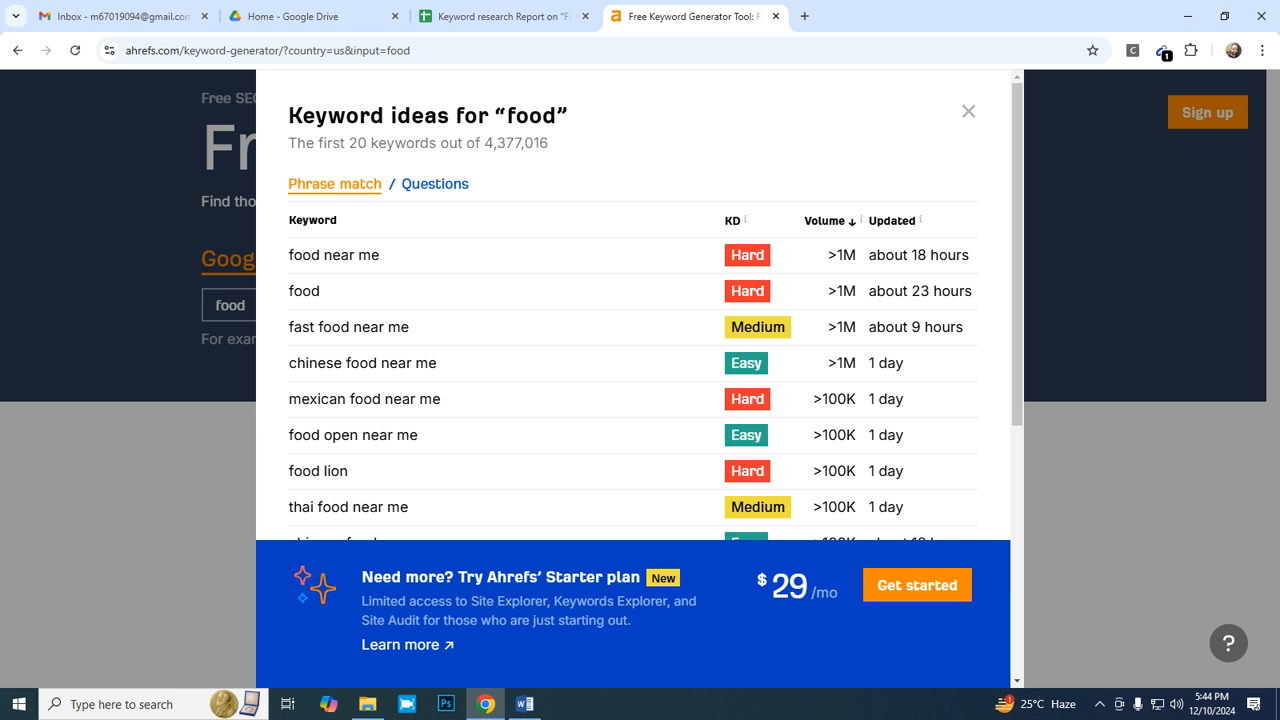
drag(409, 327, 289, 327)
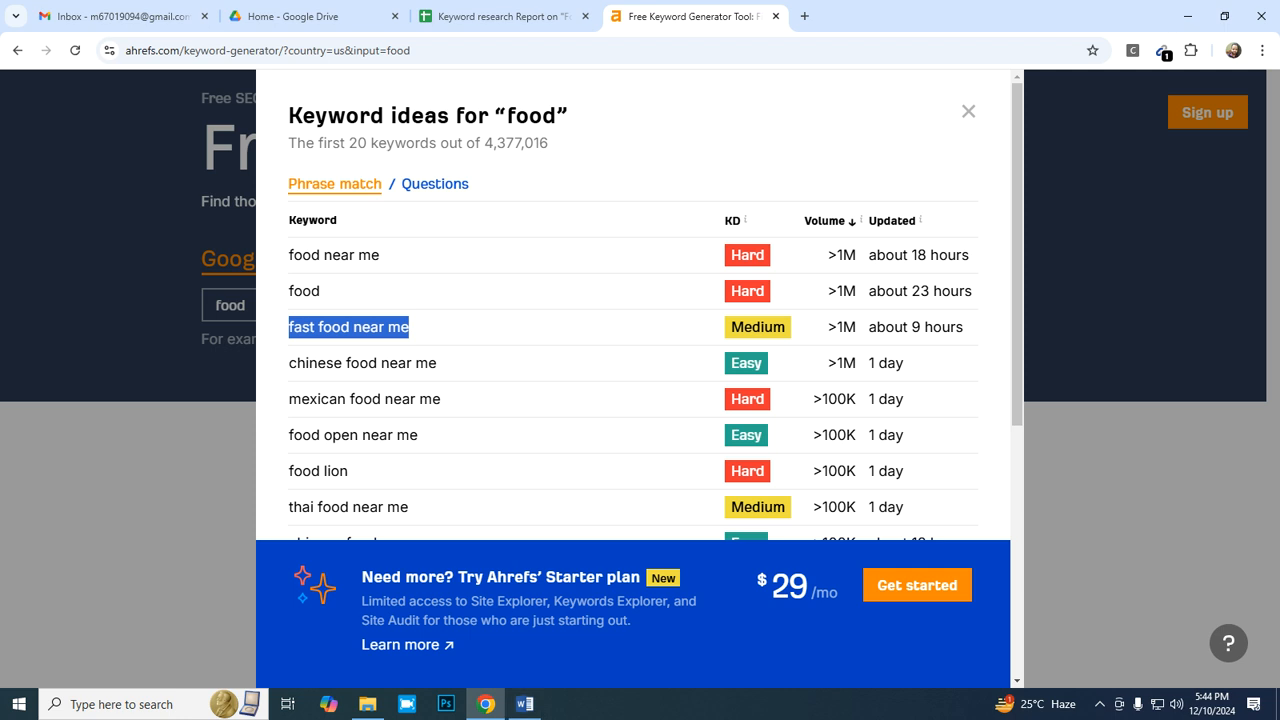
click(495, 16)
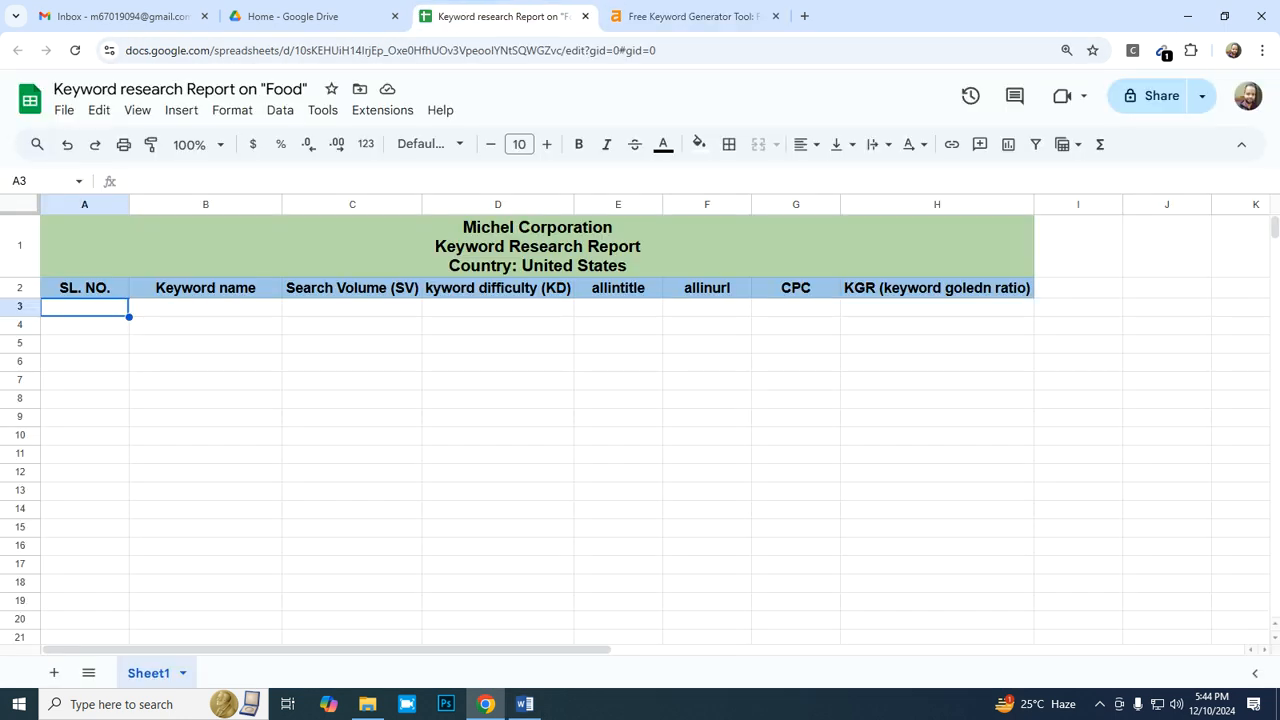
click(193, 288)
click(193, 307)
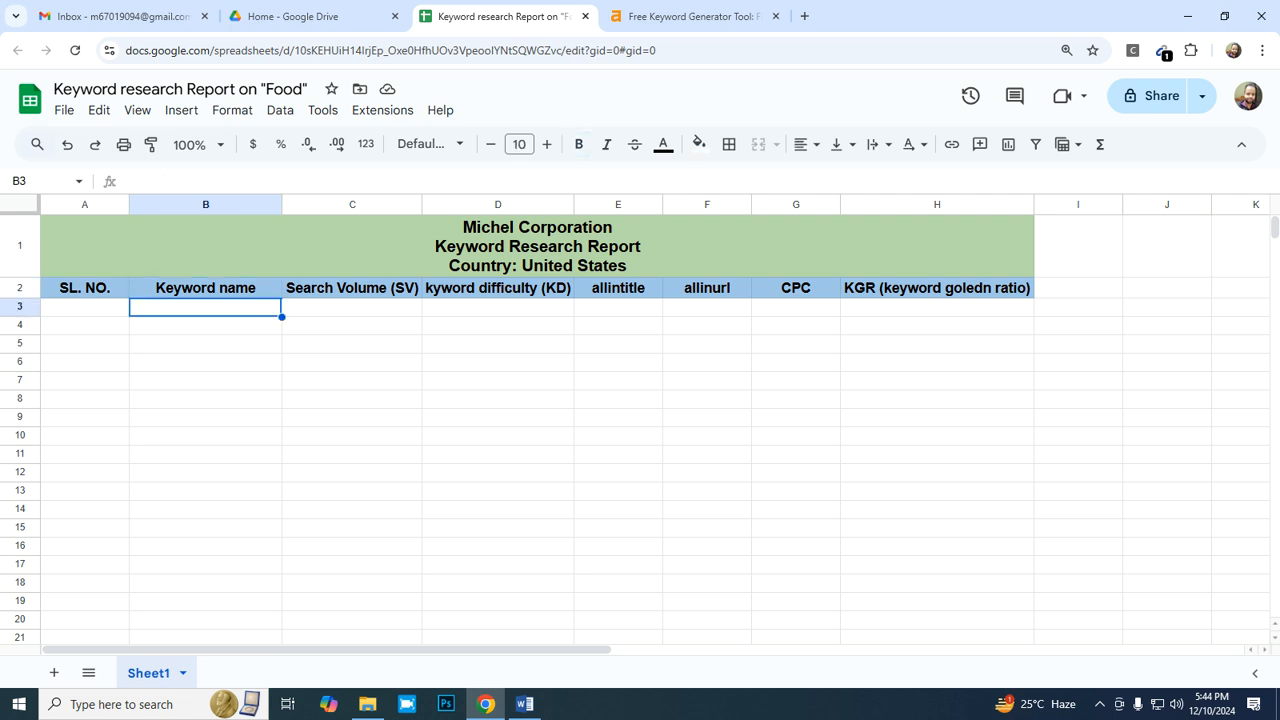
right_click(193, 312)
click(240, 216)
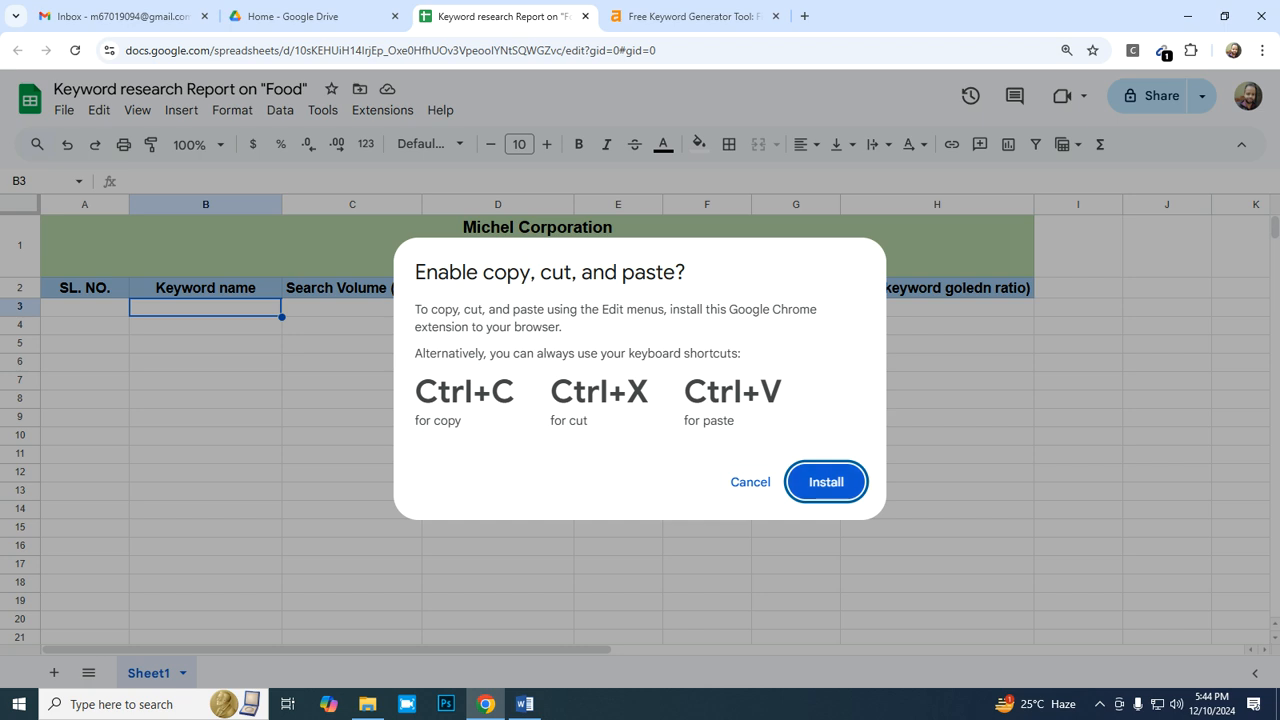
- Install the Google Docs Offline extension from the Chrome Web Store and return to the report spreadsheet
key(Return)
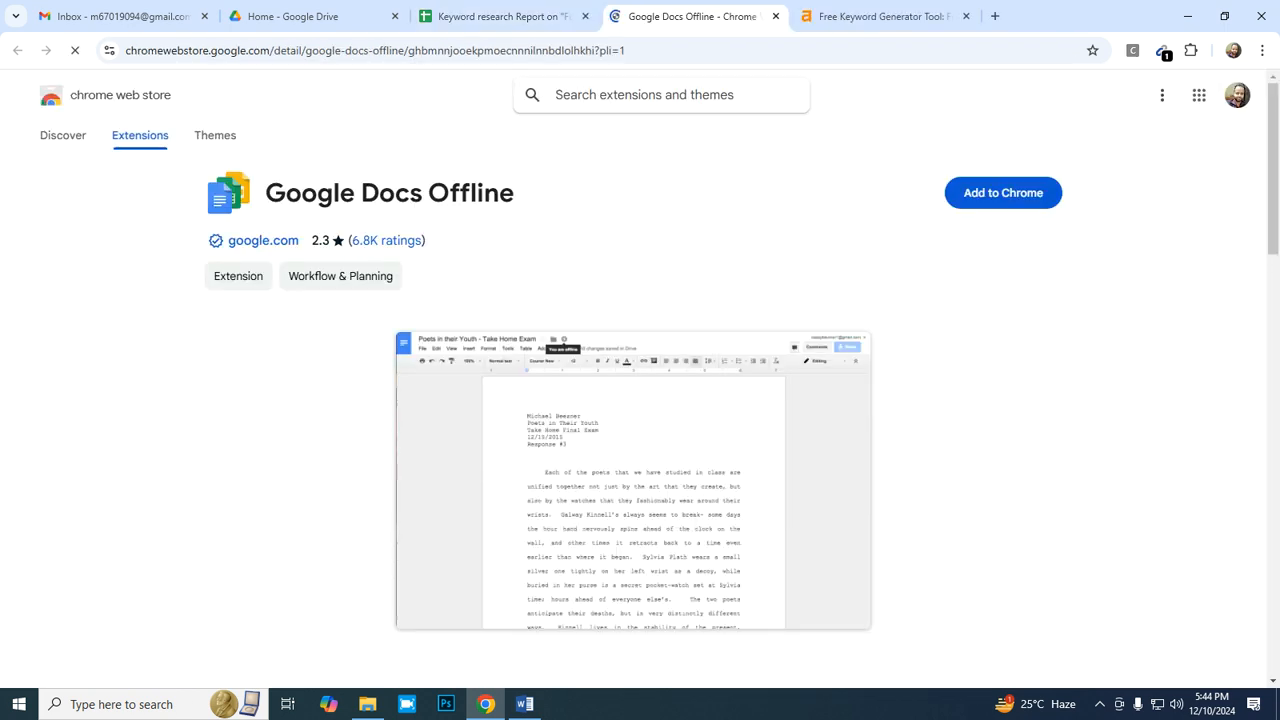
click(1003, 193)
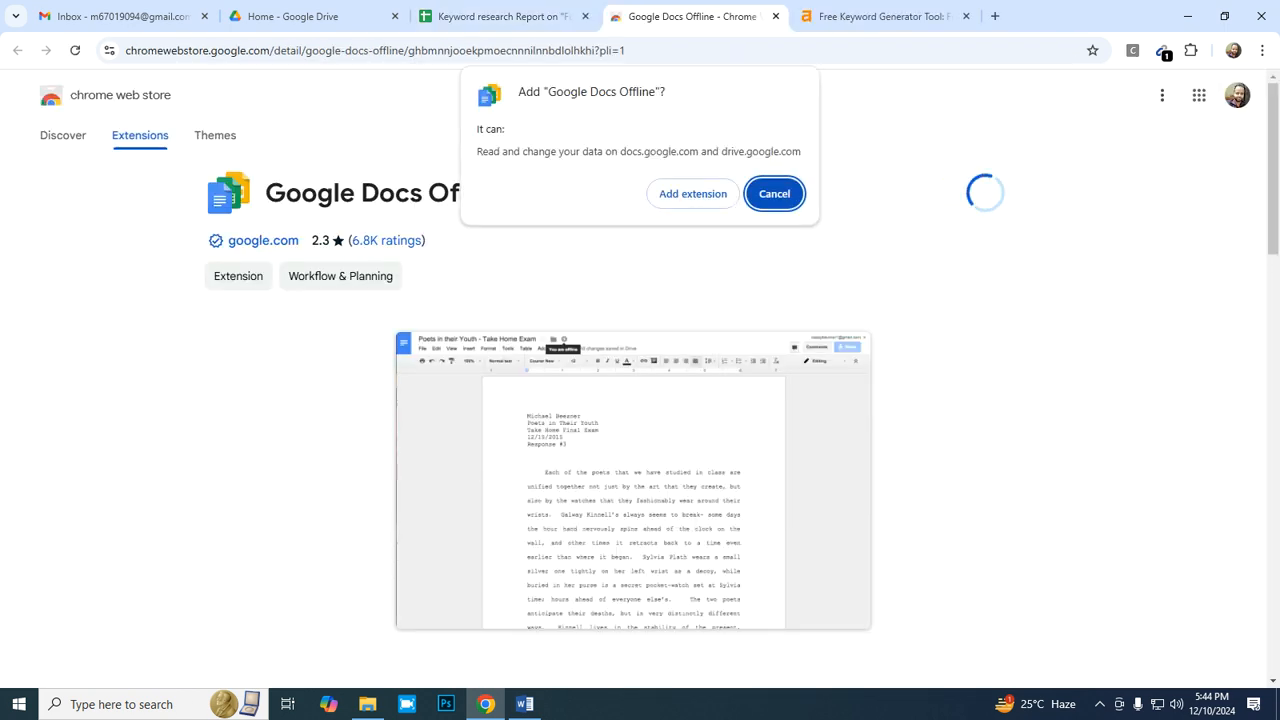
click(693, 194)
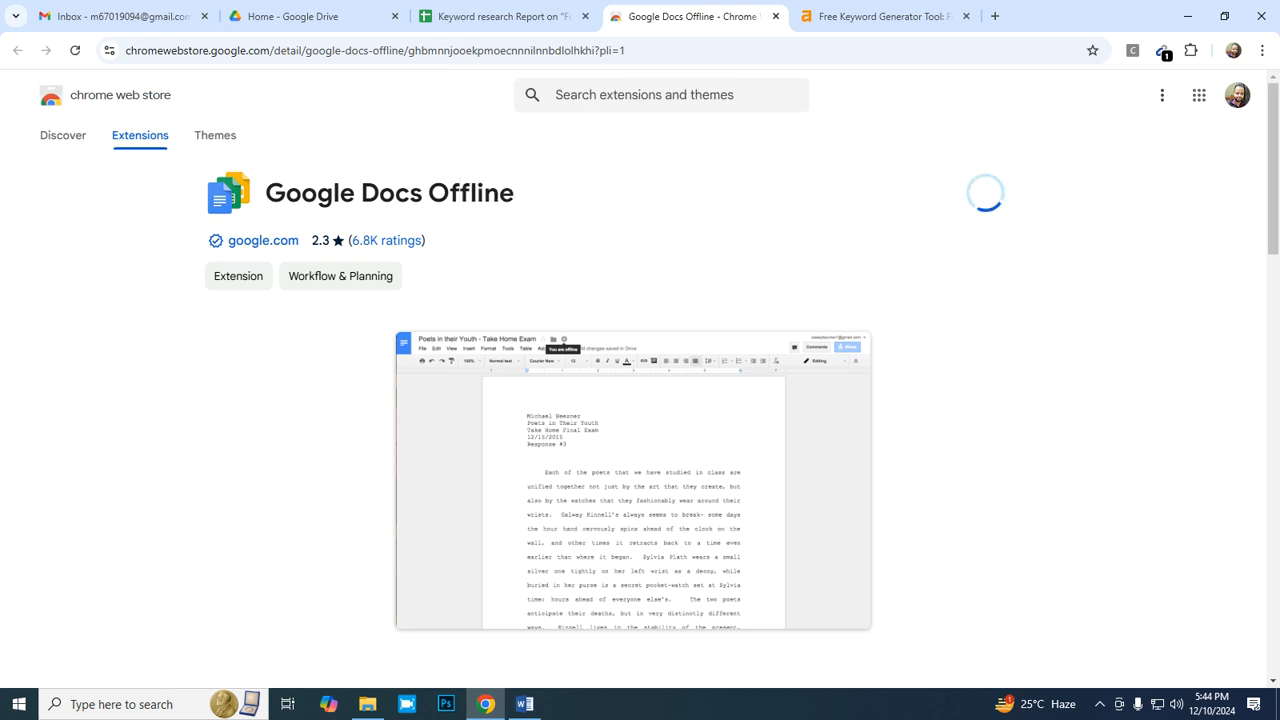
click(1151, 89)
click(775, 16)
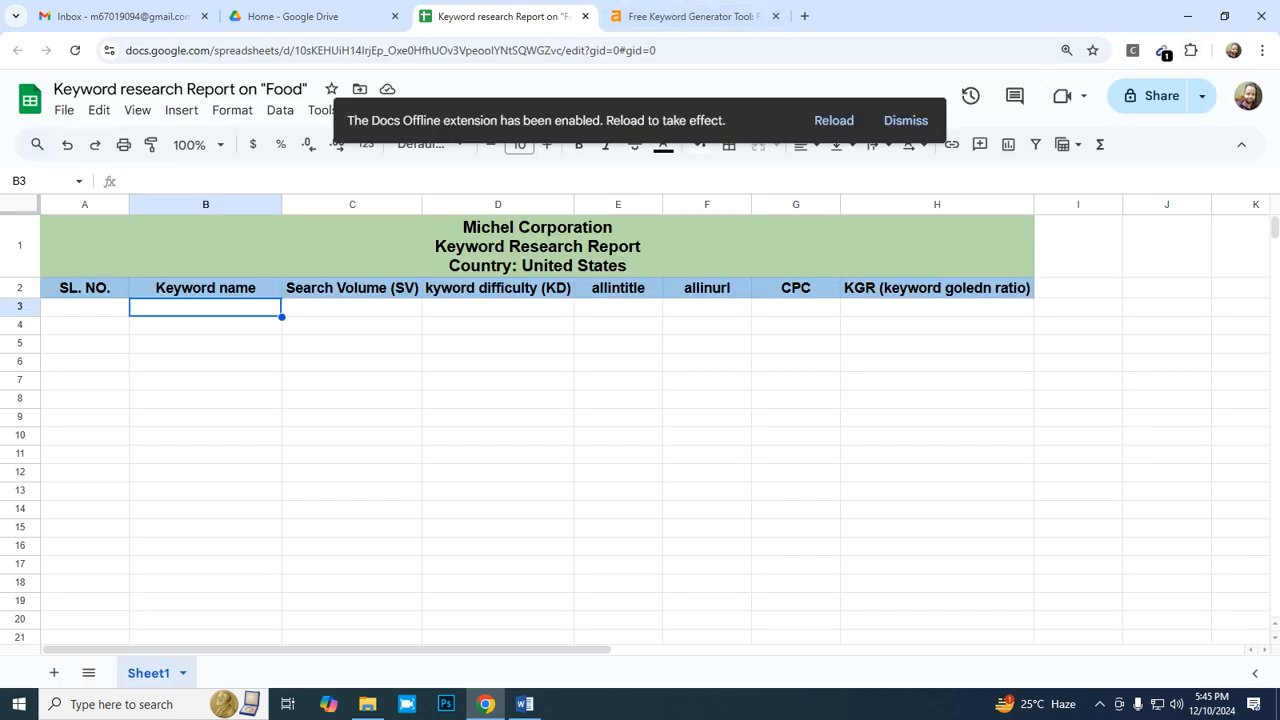
- Pin the Google Docs Offline extension in the browser and dismiss the reload notice in the spreadsheet
click(1190, 50)
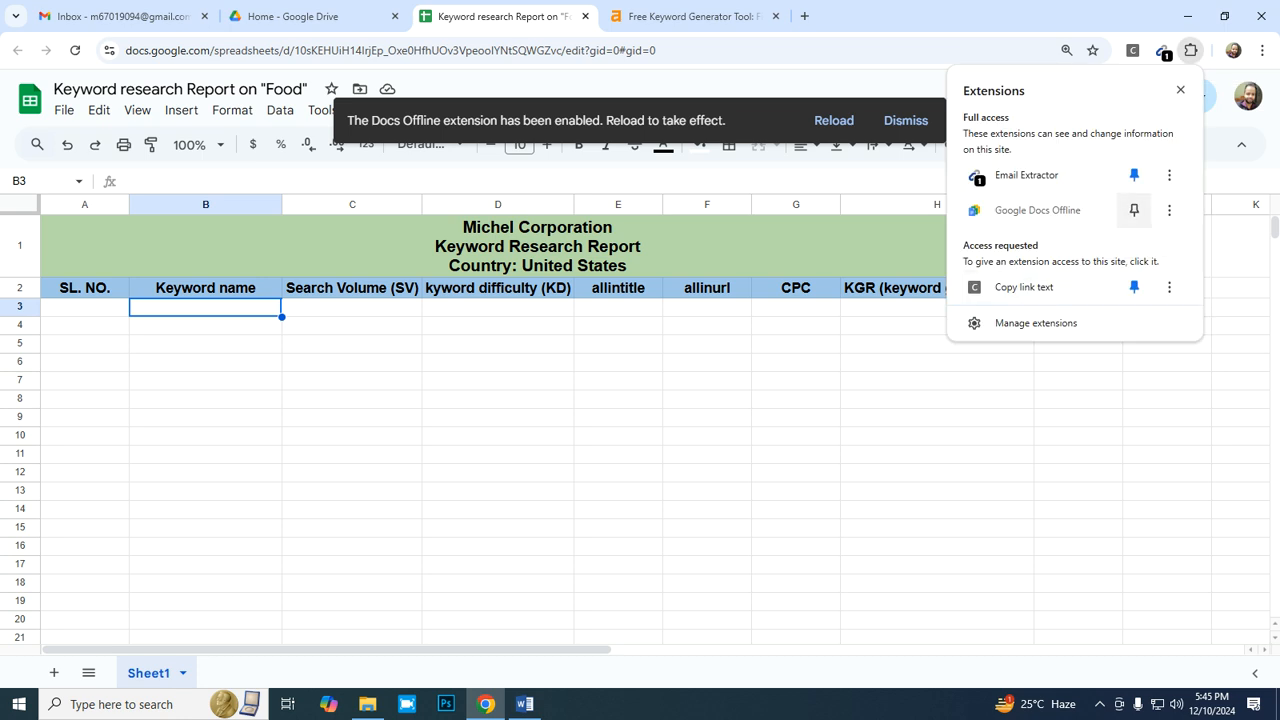
click(1134, 210)
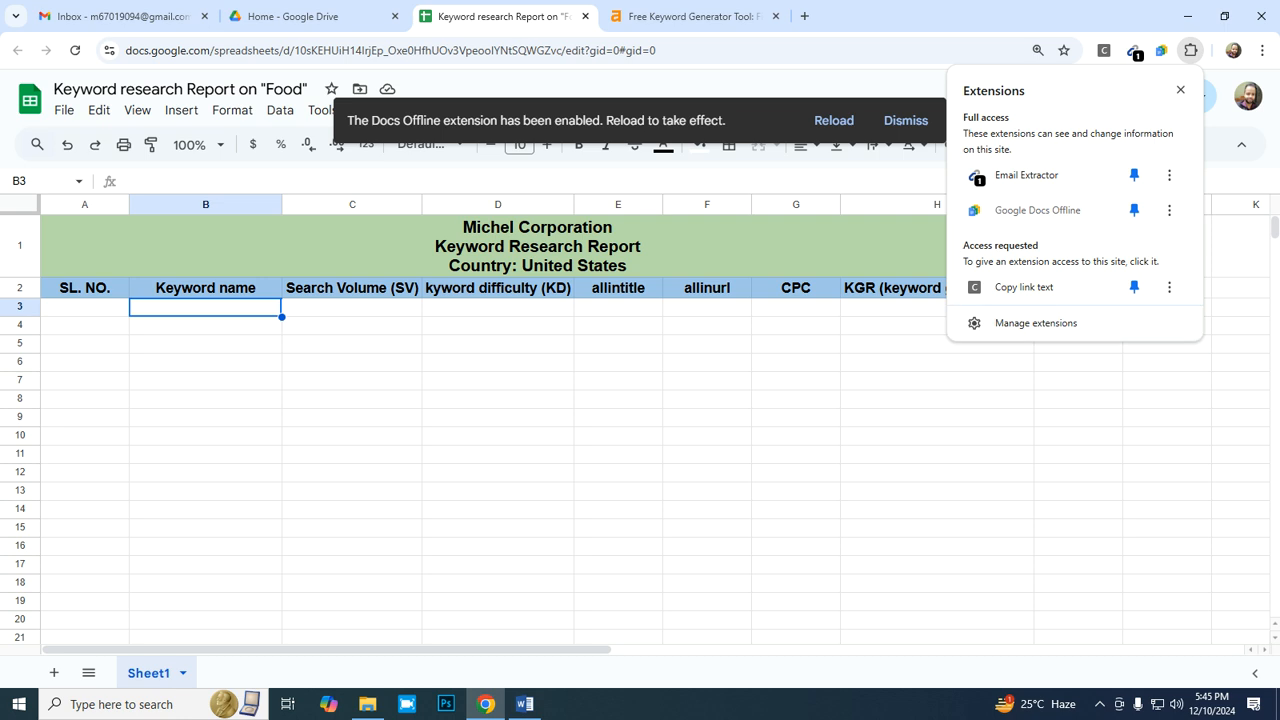
click(796, 325)
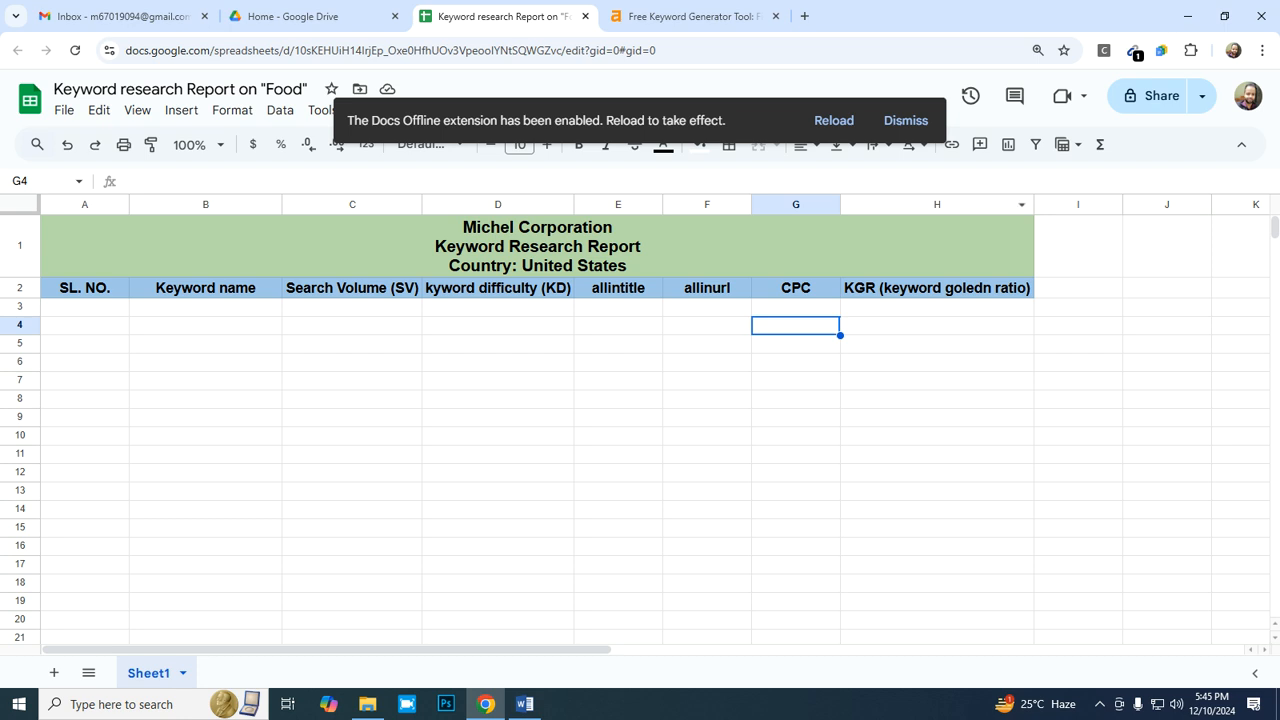
click(906, 120)
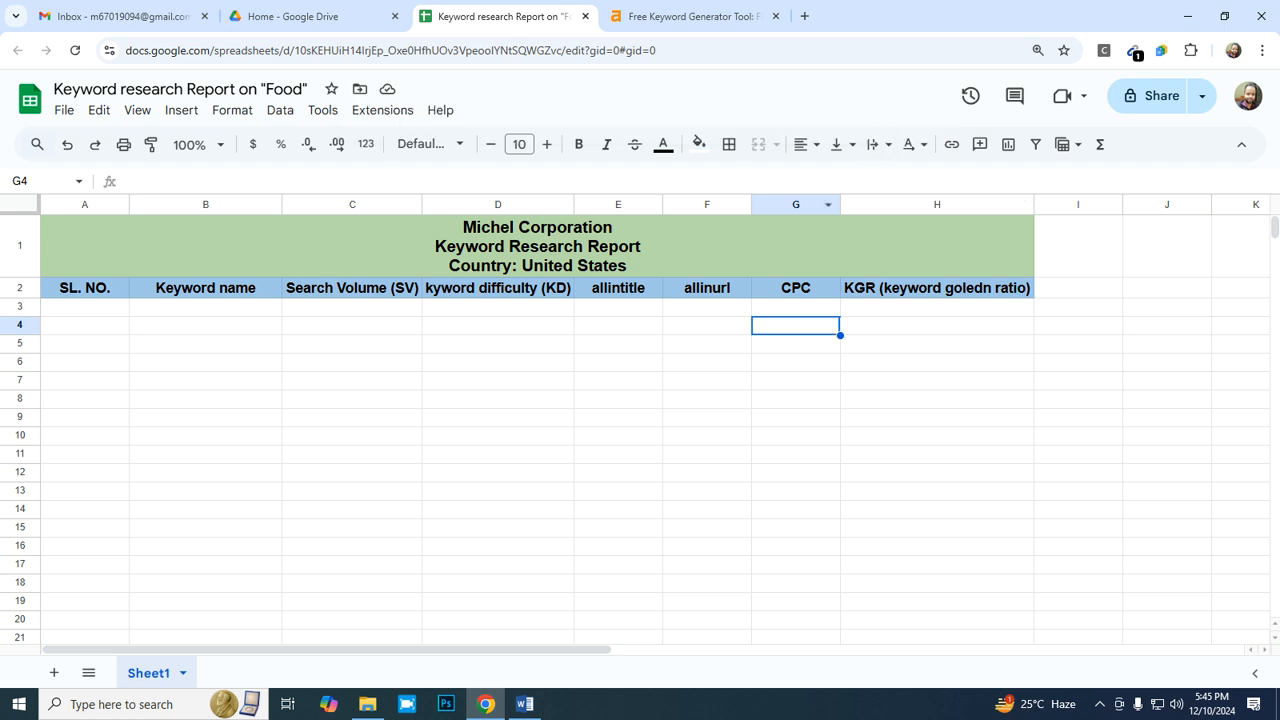
- Paste the copied keyword "fast food near me" into cell B3 under Keyword name
click(244, 310)
right_click(244, 310)
click(280, 216)
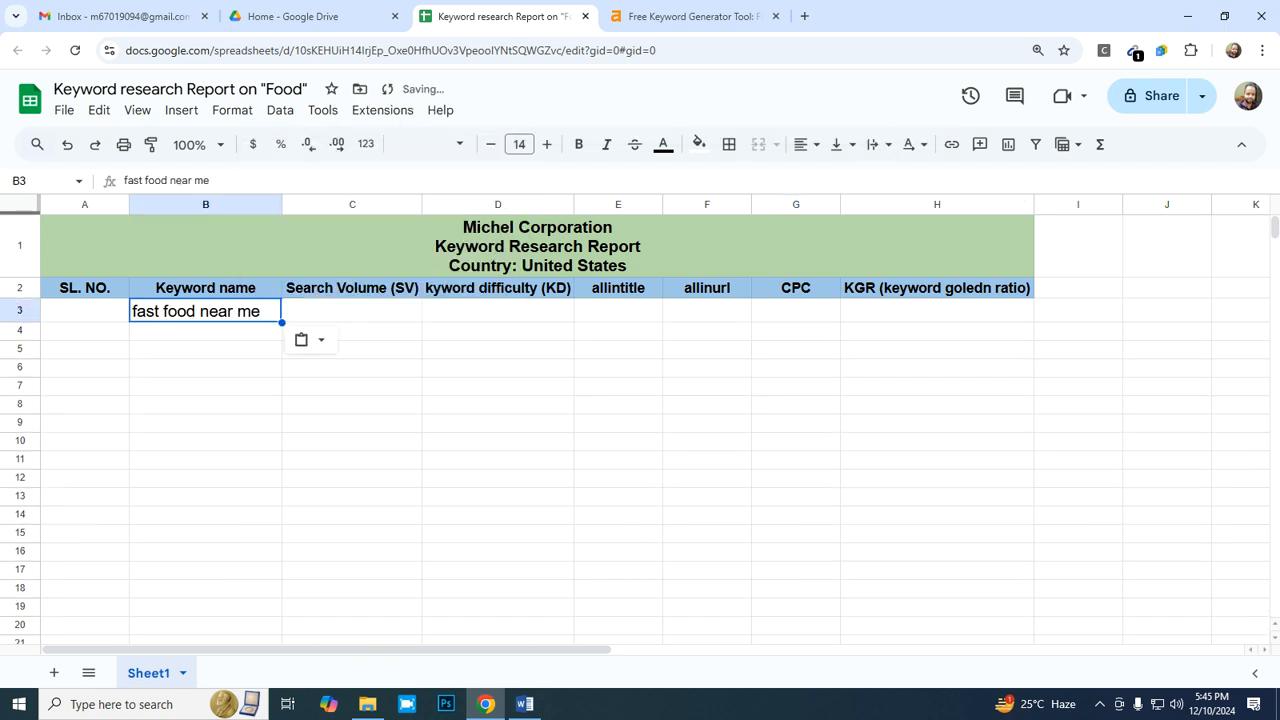
- Check the volume of "fast food near me" in Ahrefs and enter 1000000 under Search Volume (SV) in cell C3
click(352, 310)
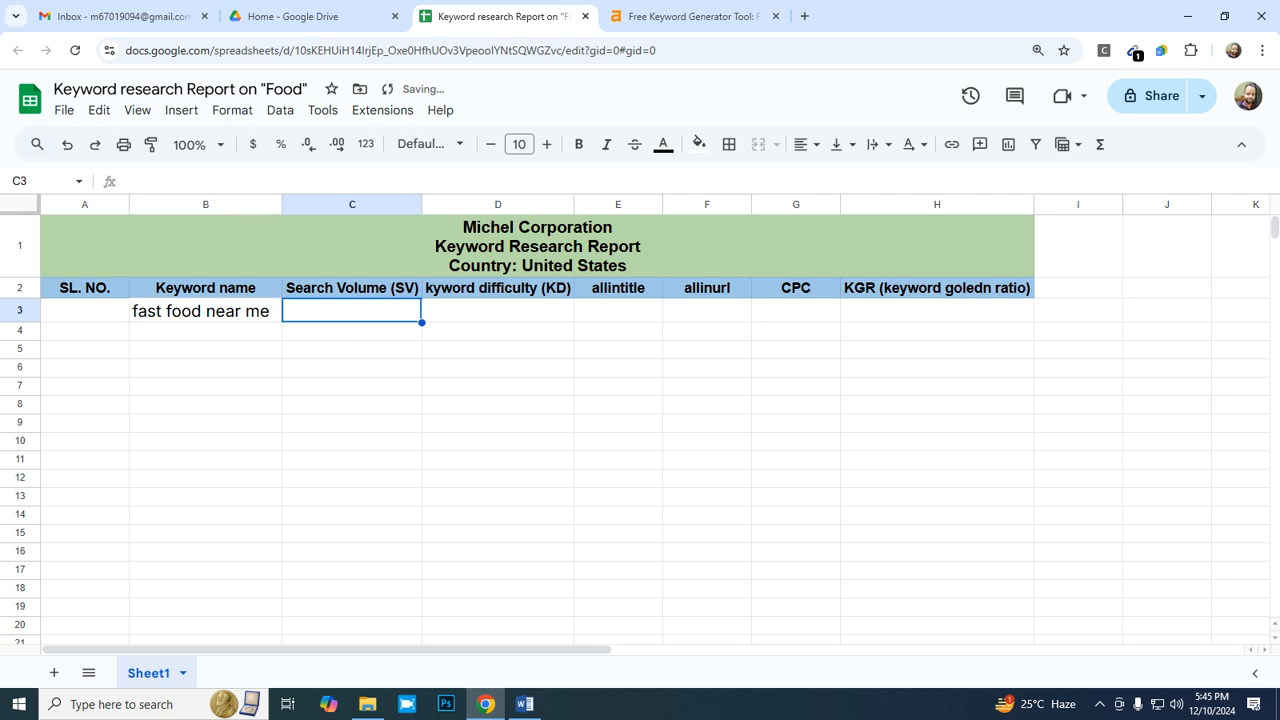
click(693, 16)
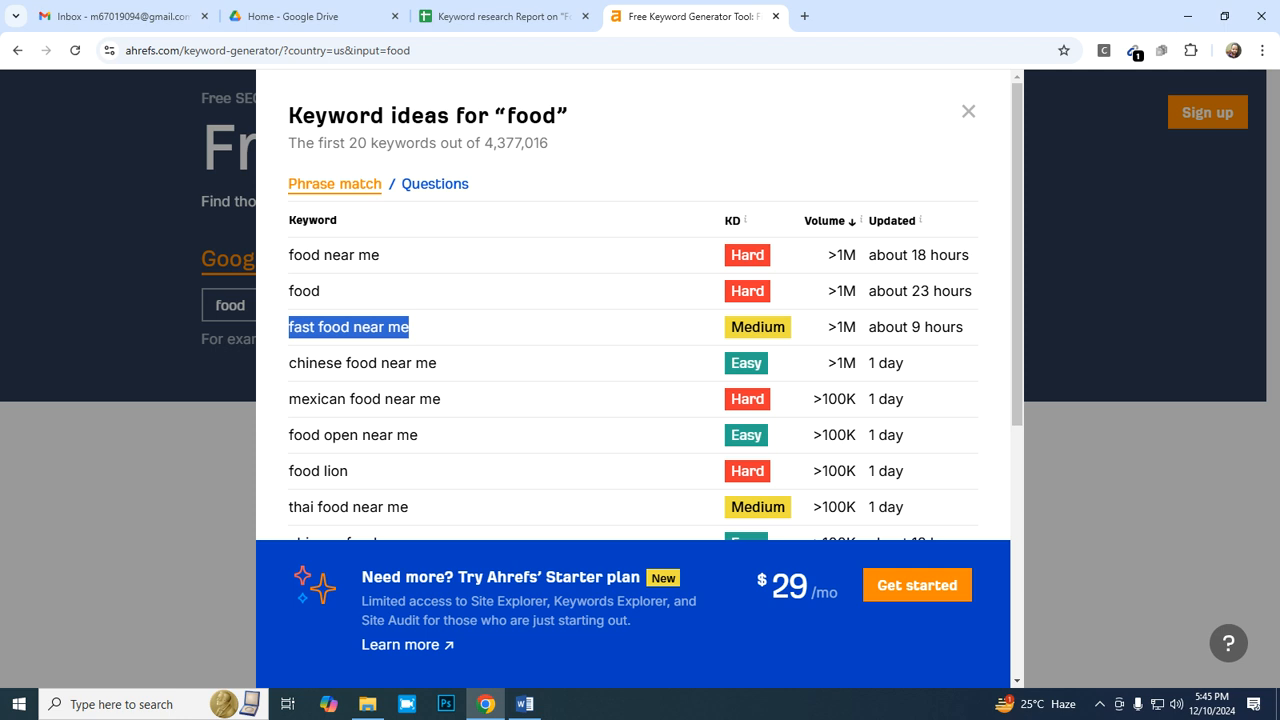
click(500, 16)
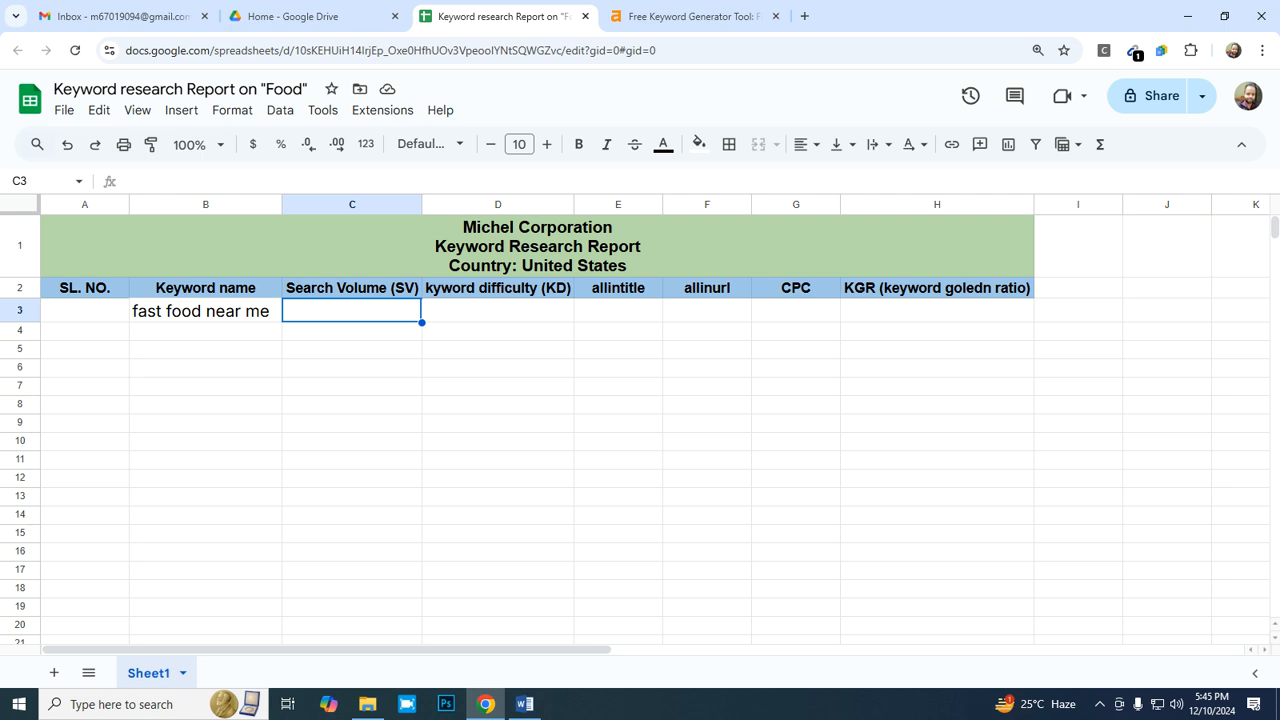
text(1)
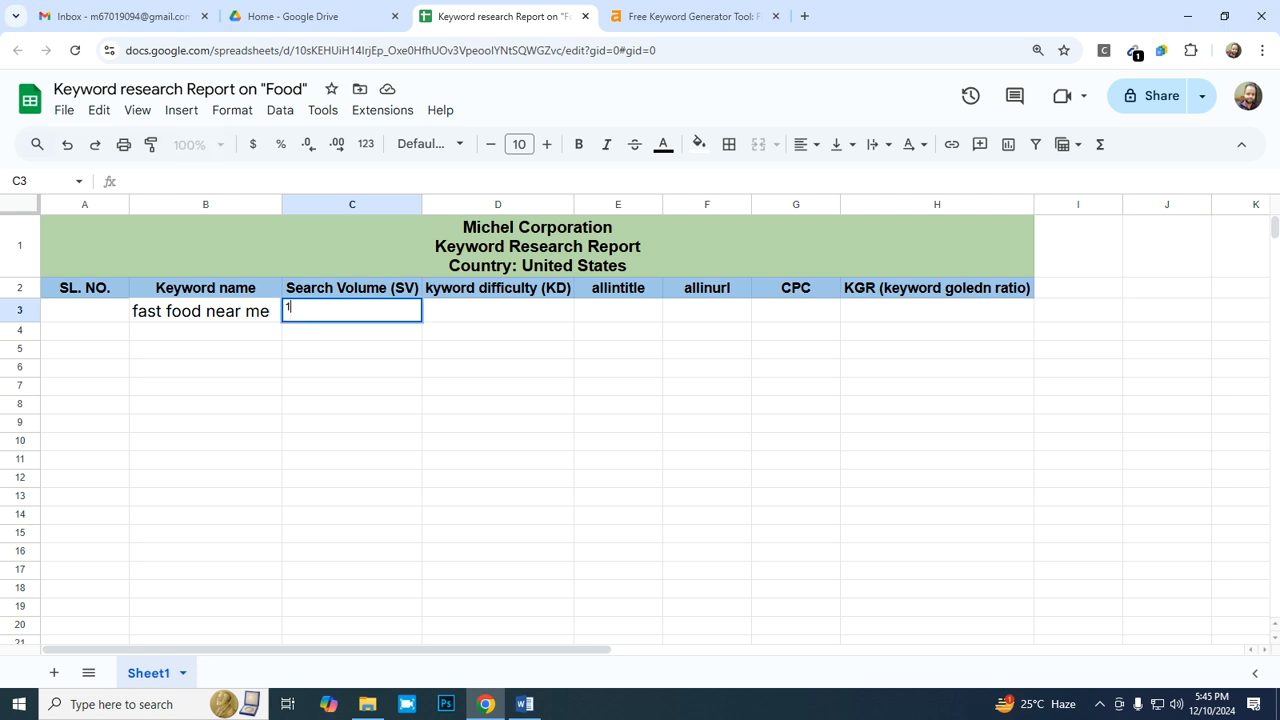
text(000000)
key(Tab)
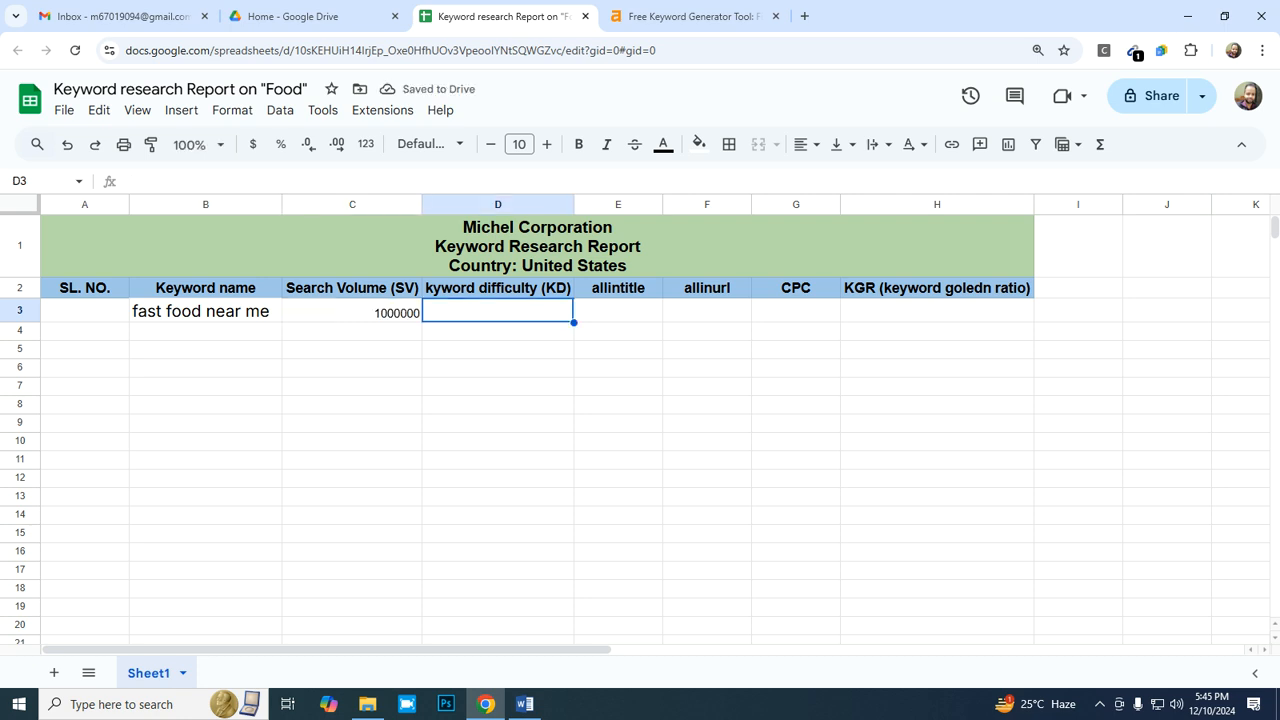
- Copy the KD rating "Medium" of "fast food near me" from the Ahrefs keyword ideas and return to the report spreadsheet
key(ctrl+Tab)
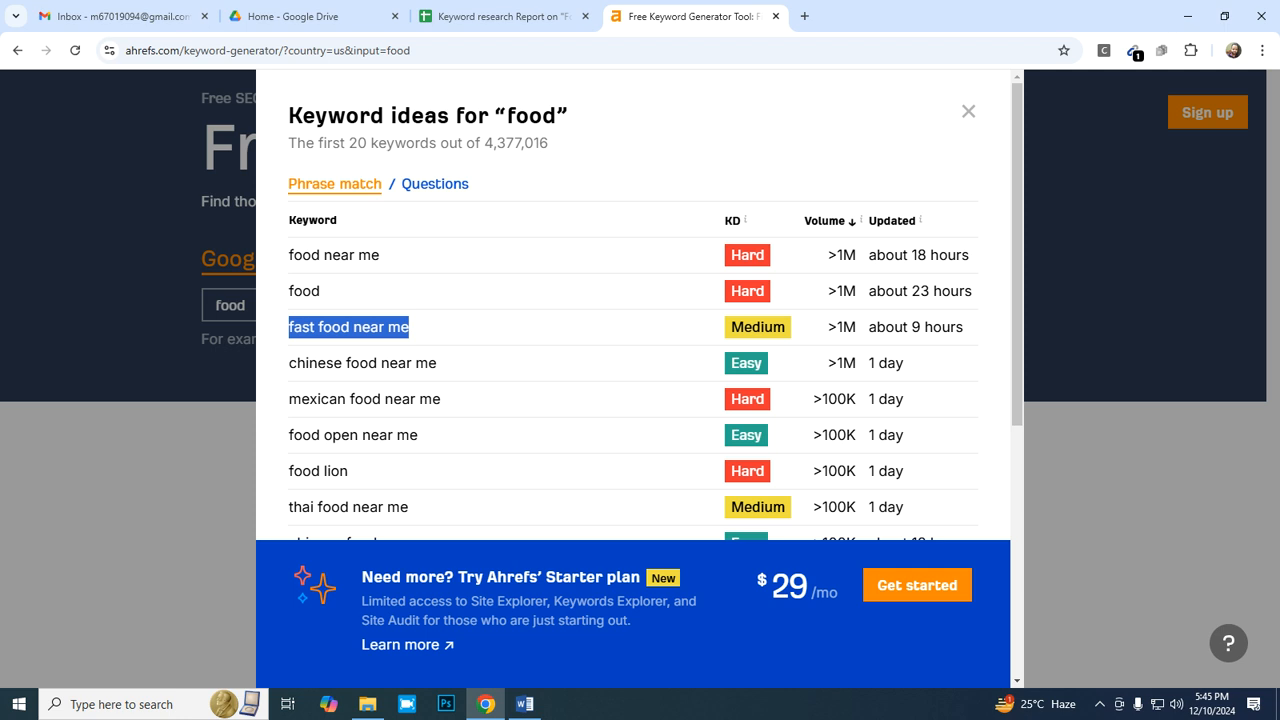
click(503, 16)
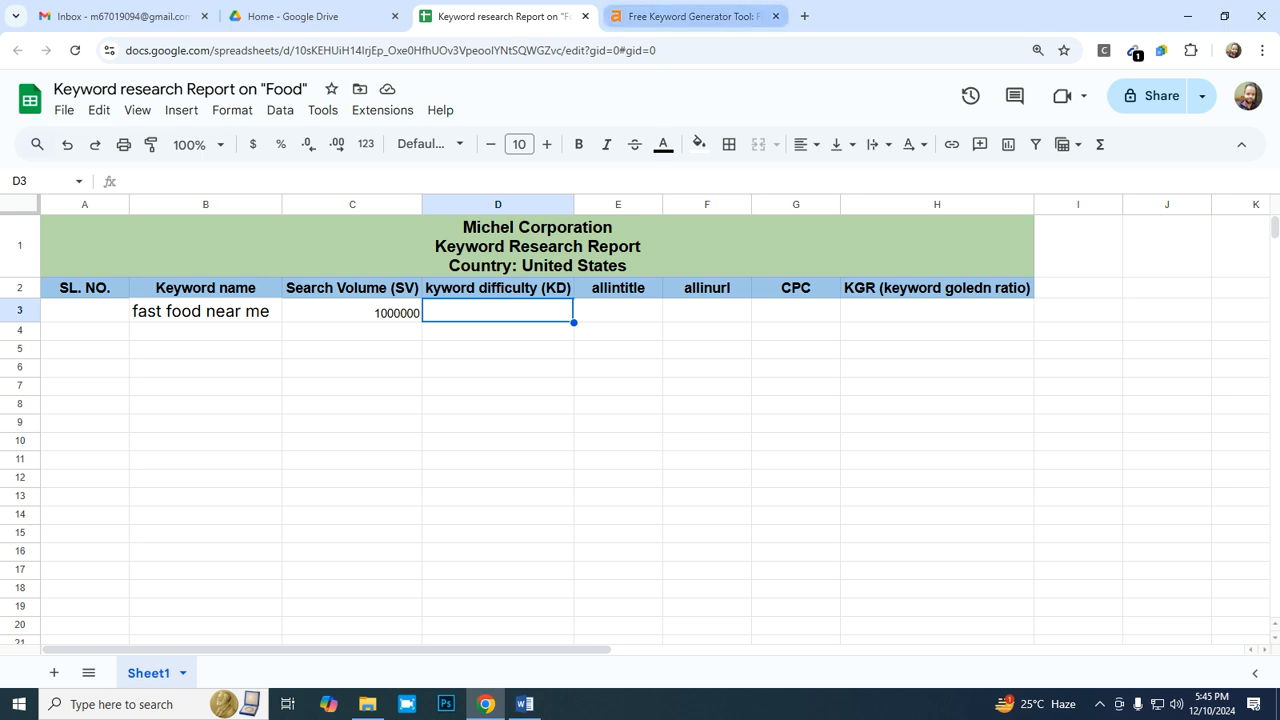
click(690, 16)
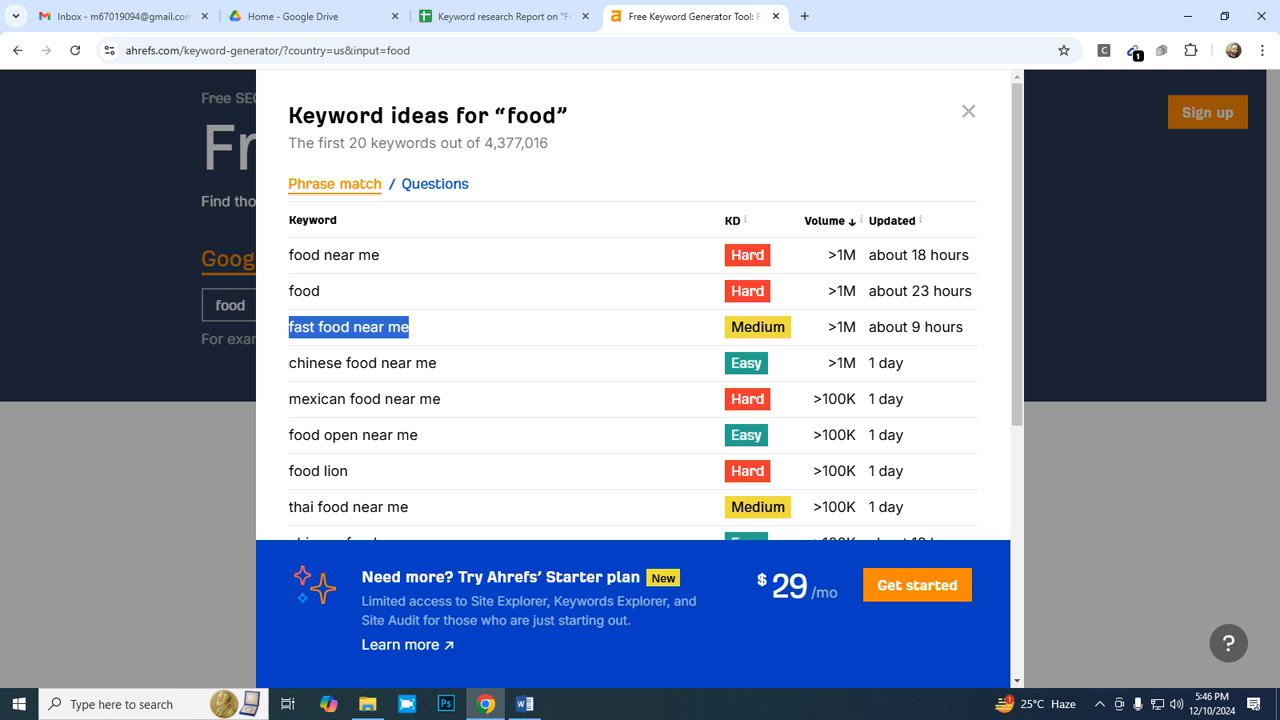
click(503, 16)
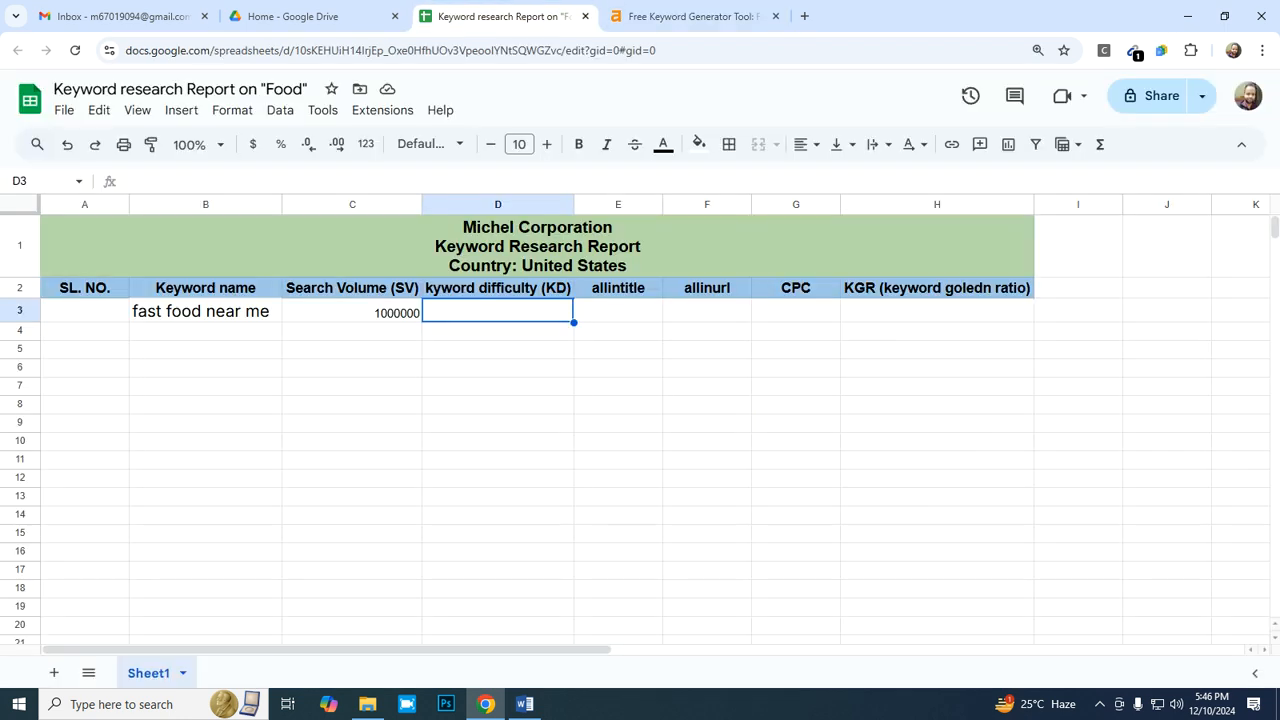
click(690, 16)
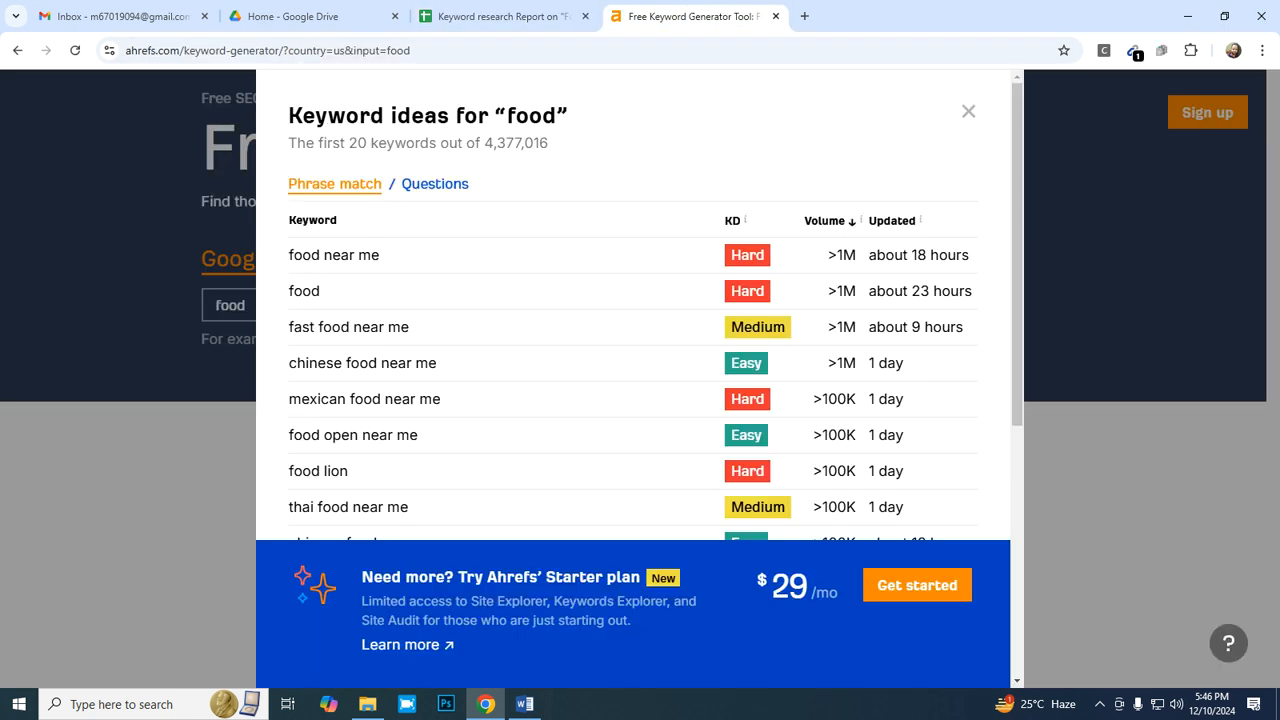
click(503, 16)
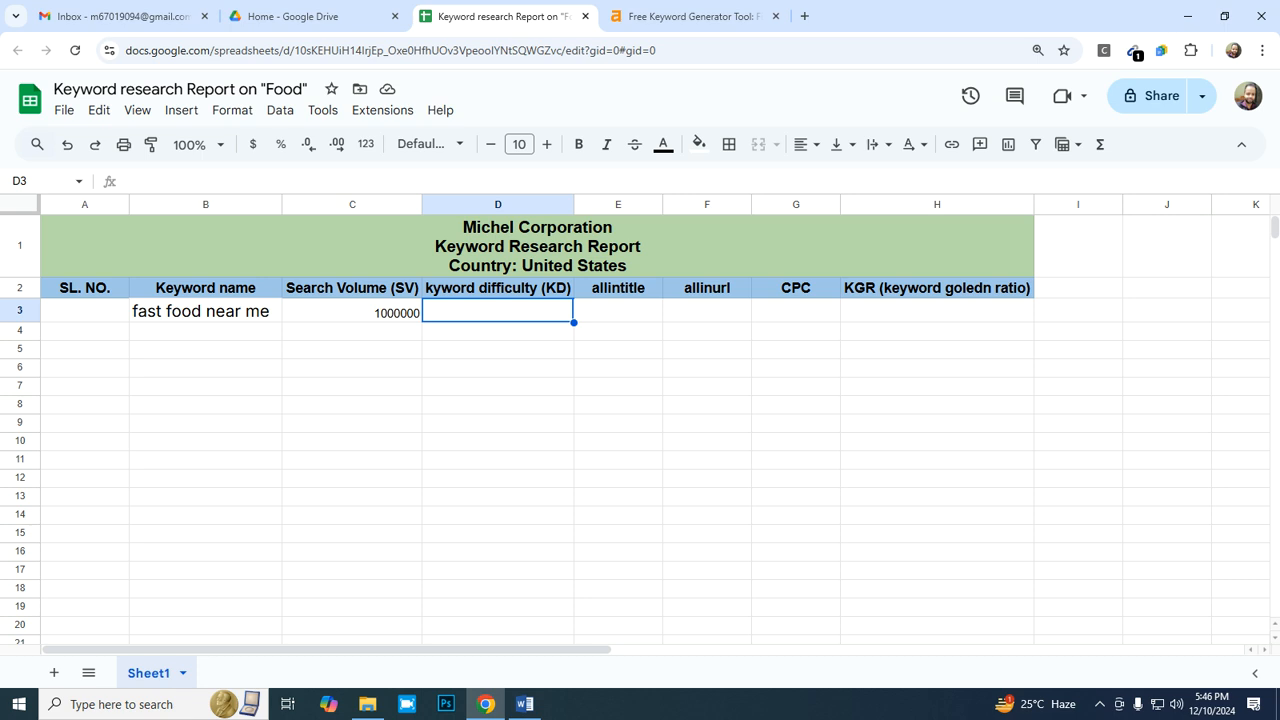
click(690, 16)
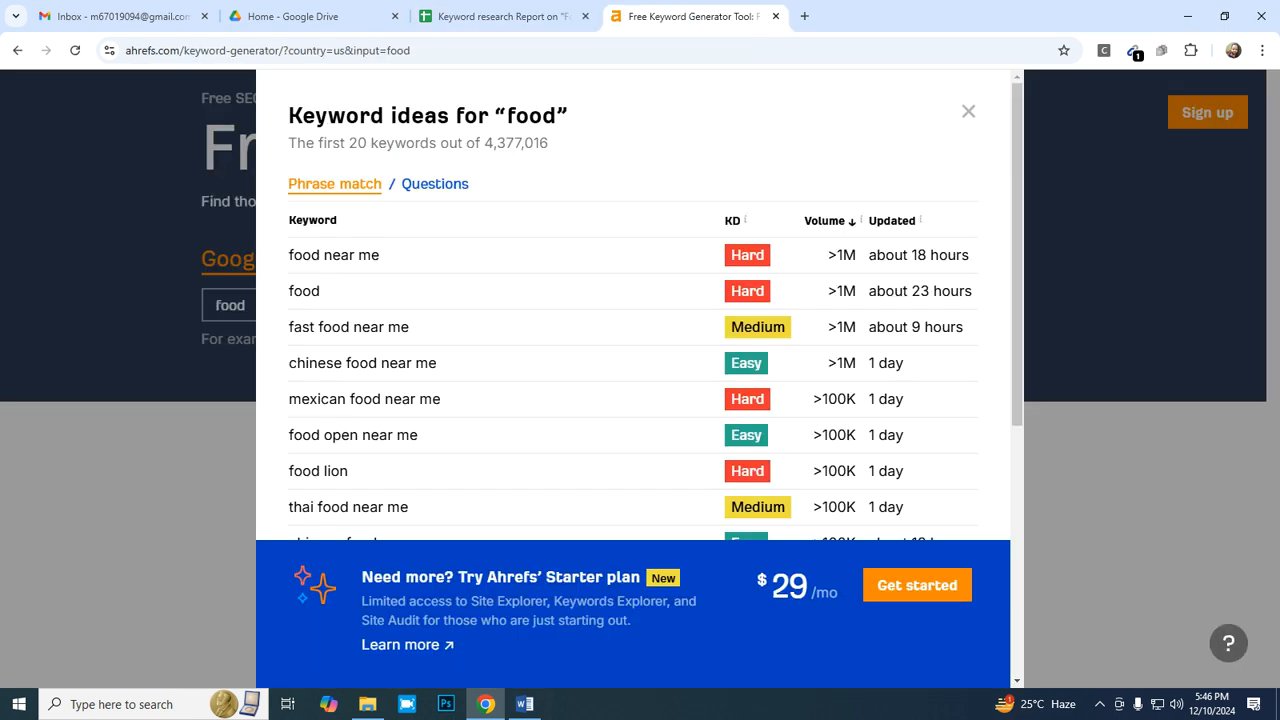
drag(730, 327, 786, 327)
key(ctrl+c)
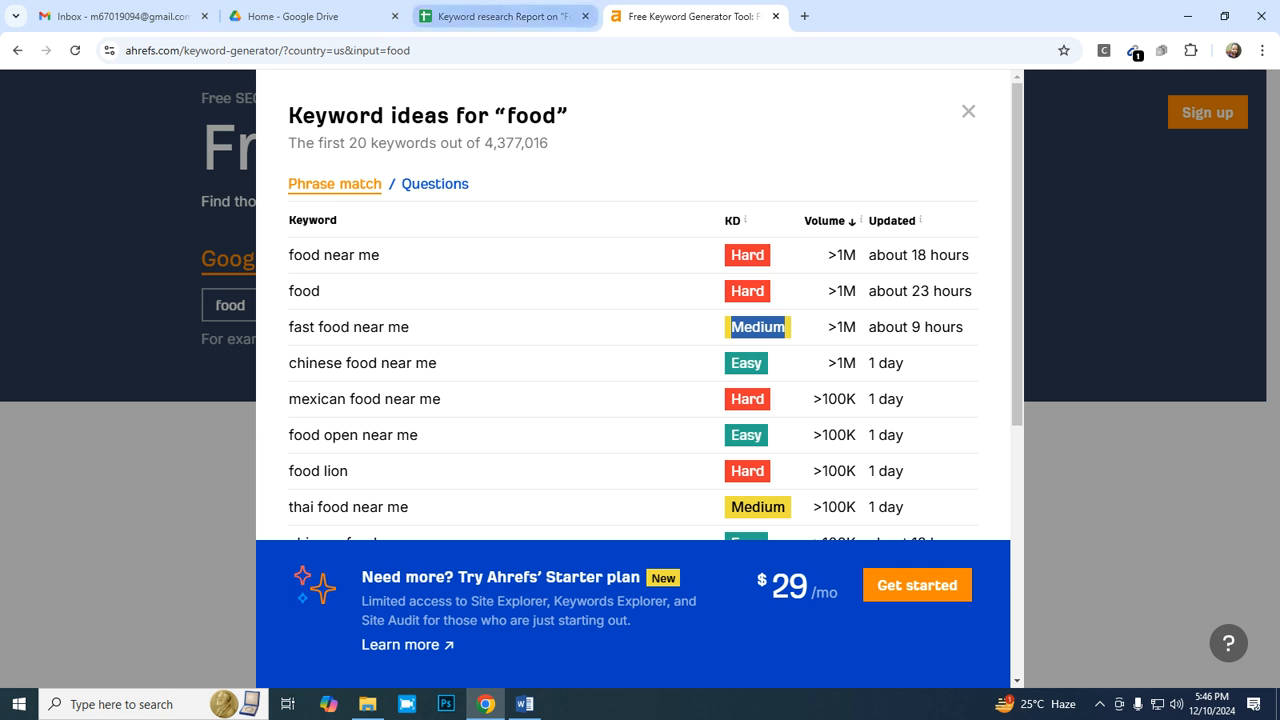
click(500, 16)
right_click(480, 312)
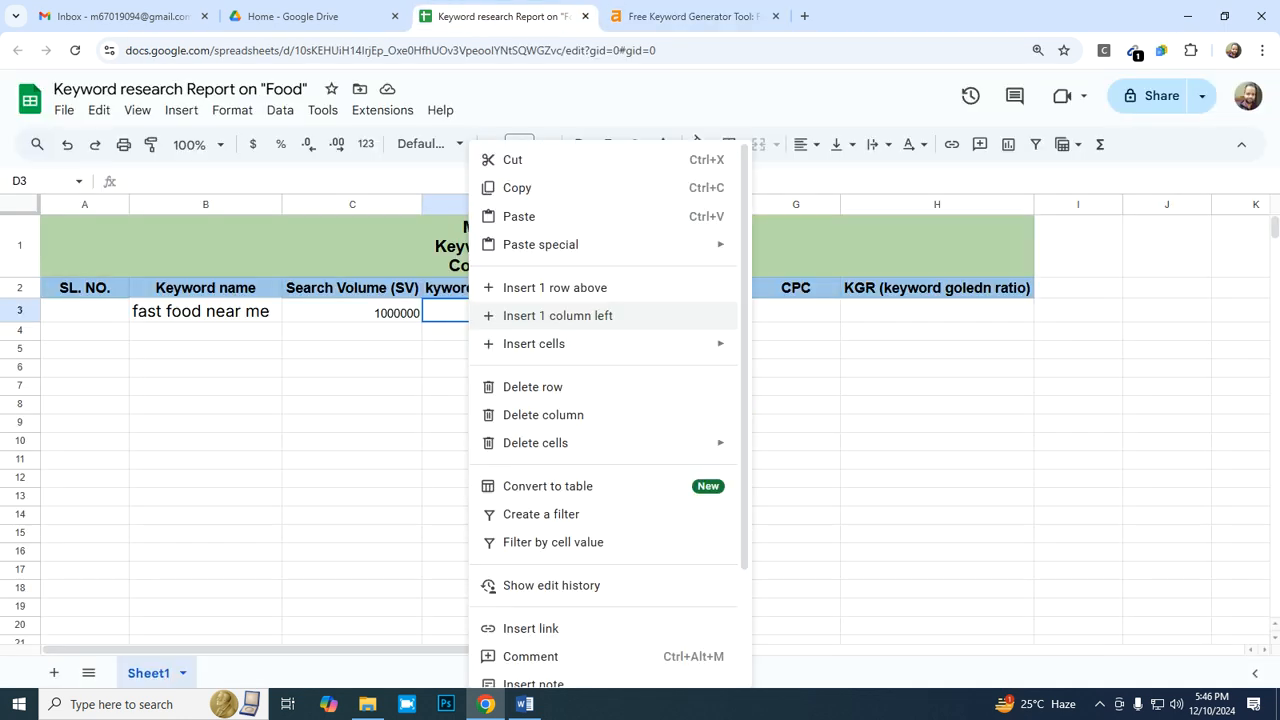
click(514, 214)
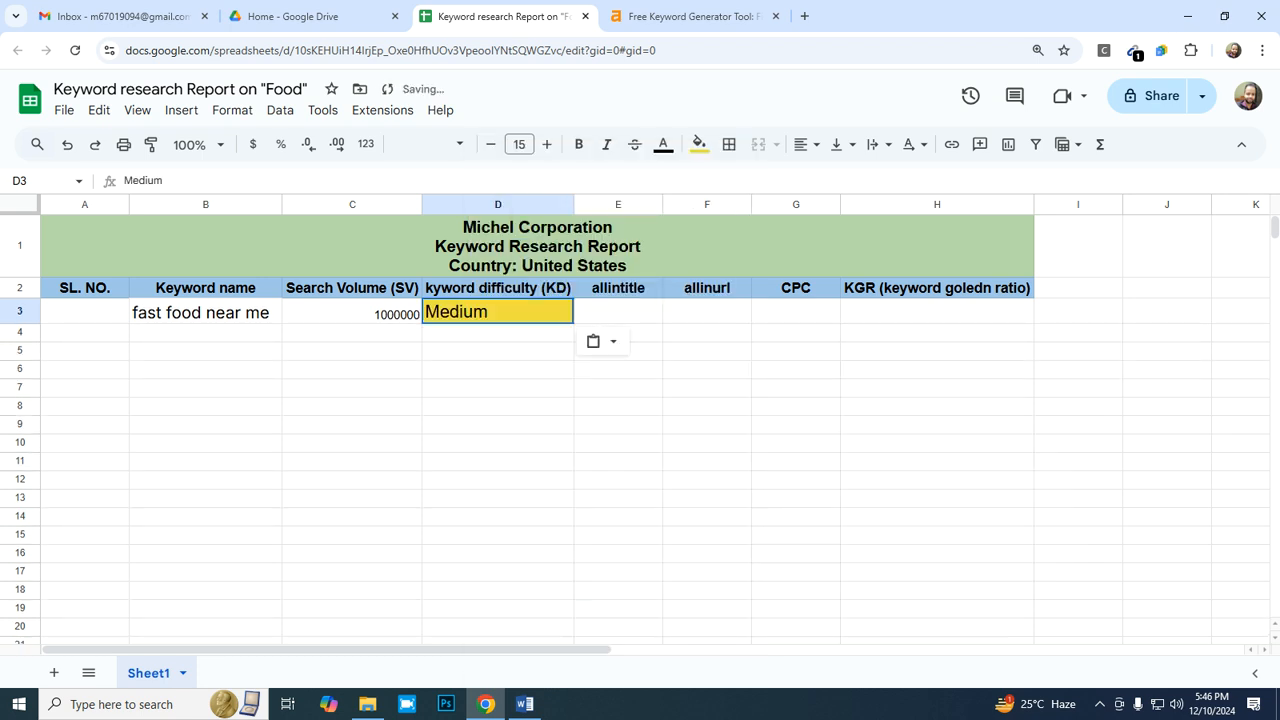
key(ctrl+z)
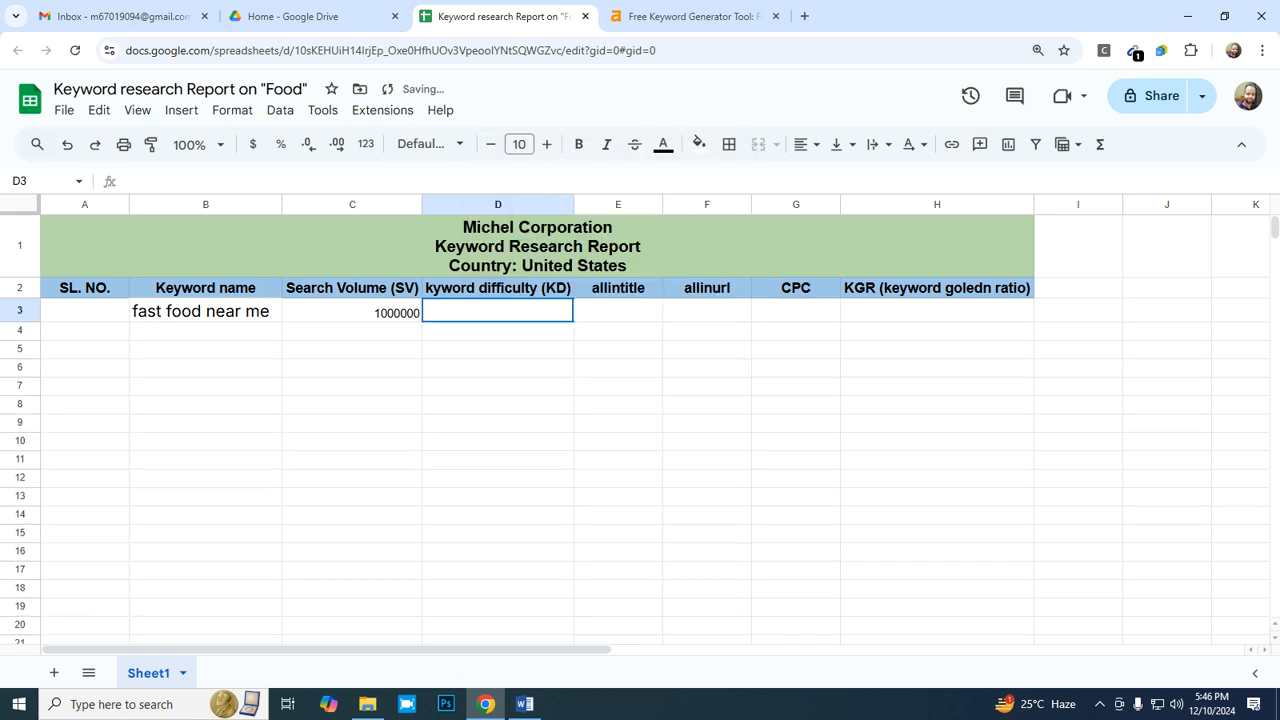
- Paste the copied rating "Medium" as values only into cell D3 under the keyword difficulty heading
right_click(498, 312)
mouse_move(600, 244)
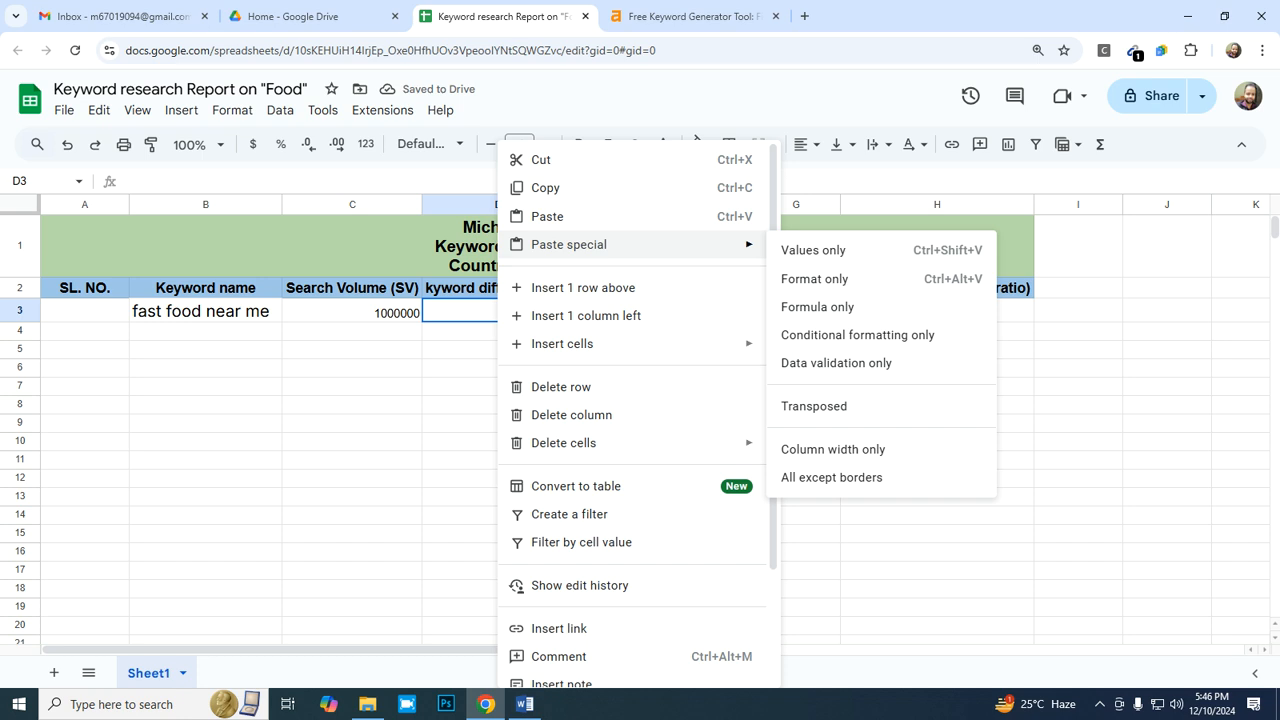
click(812, 250)
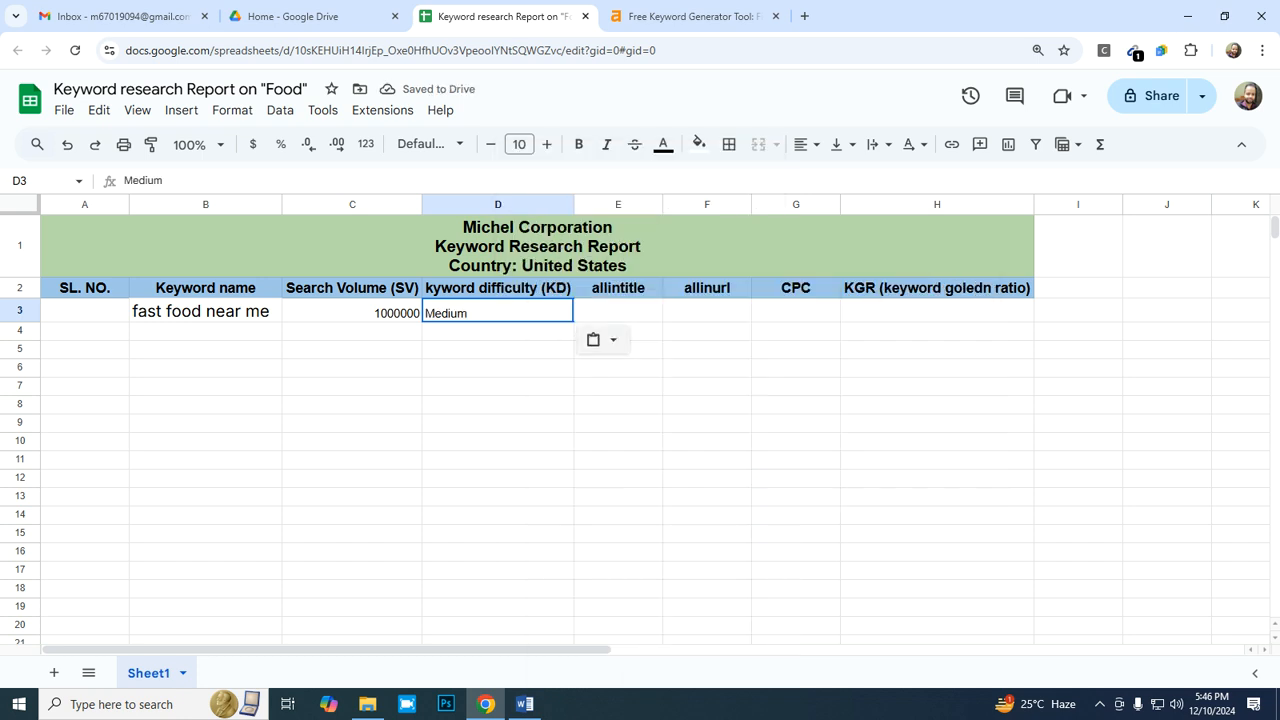
right_click(518, 313)
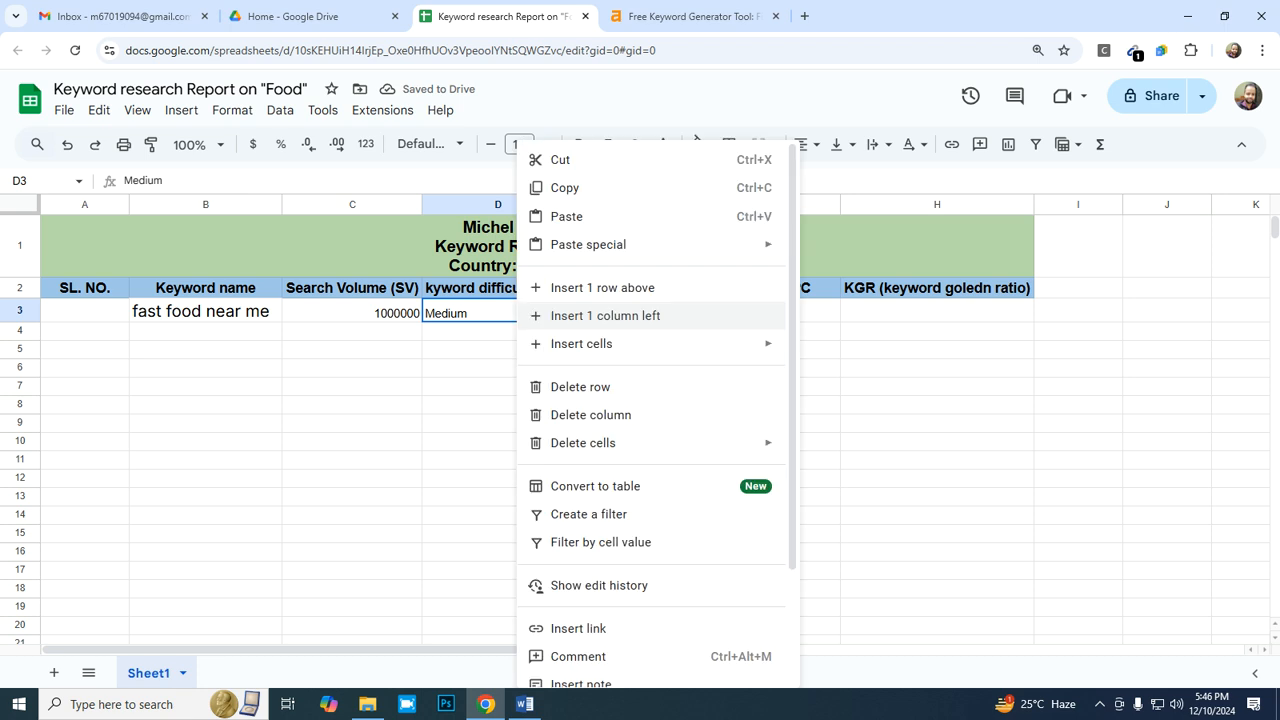
mouse_move(700, 244)
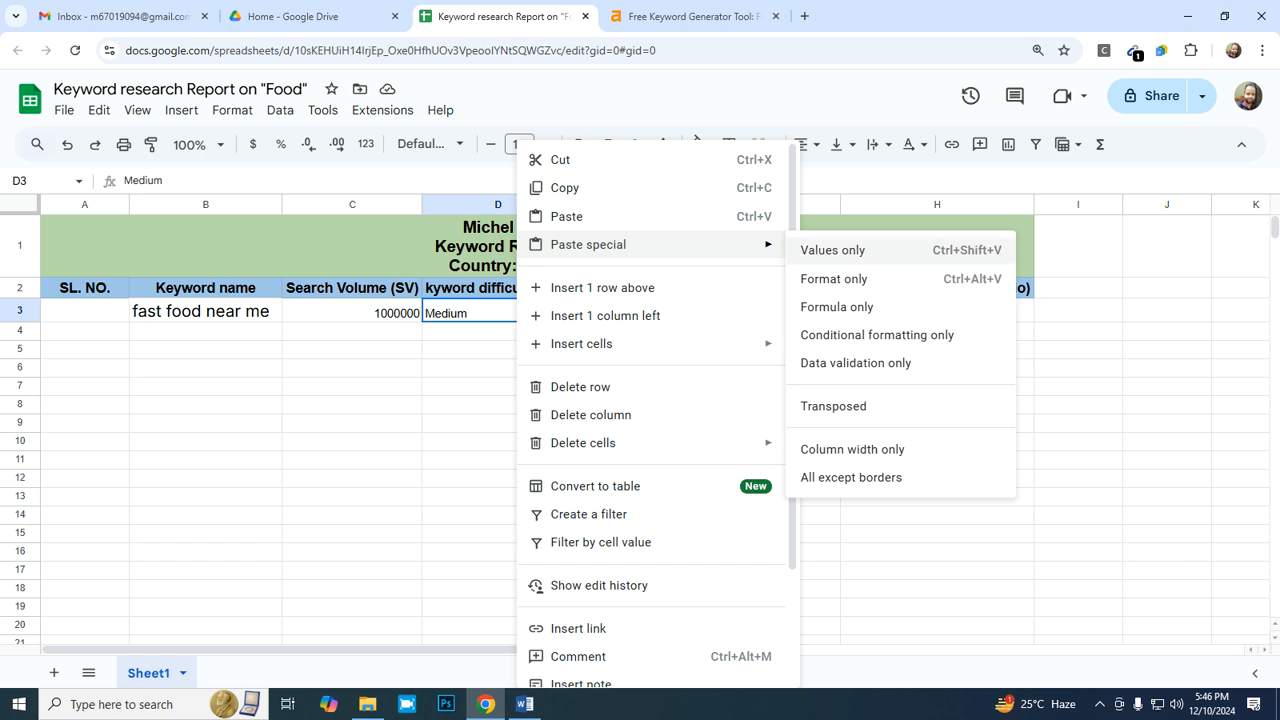
key(Escape)
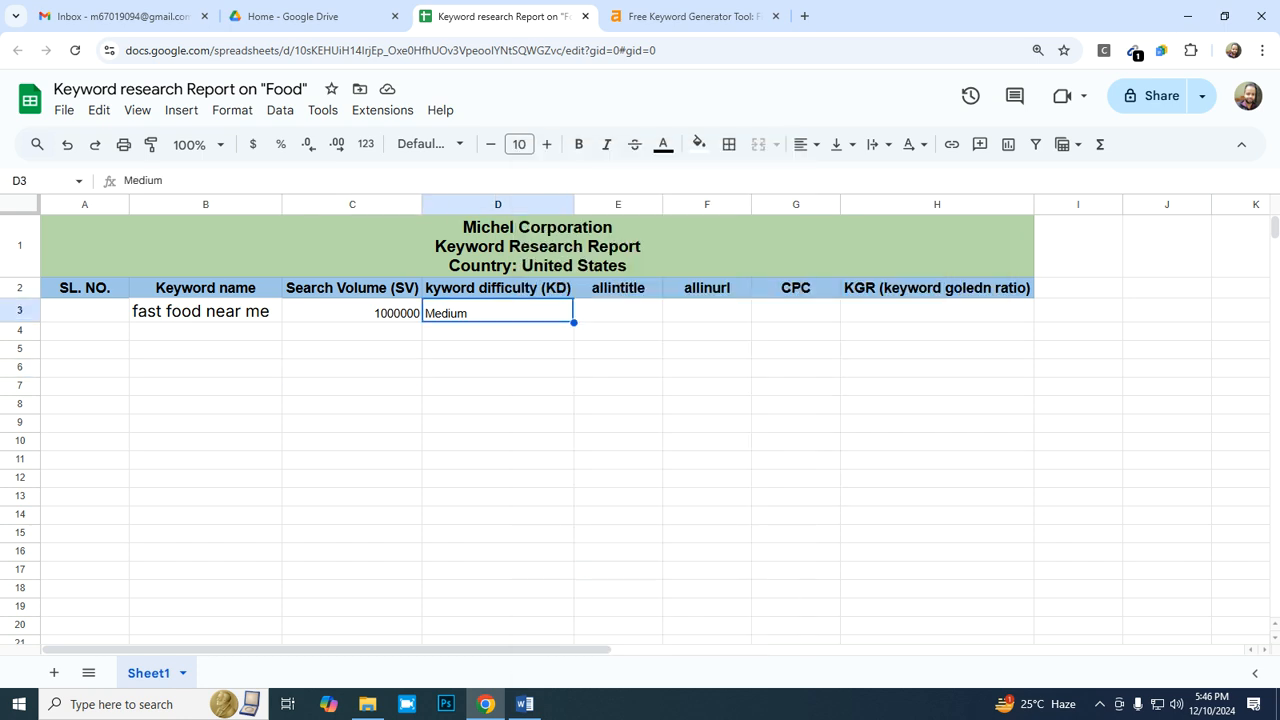
- Right-align the keyword difficulty rating in cell D3 and select the allintitle cell E3
click(618, 311)
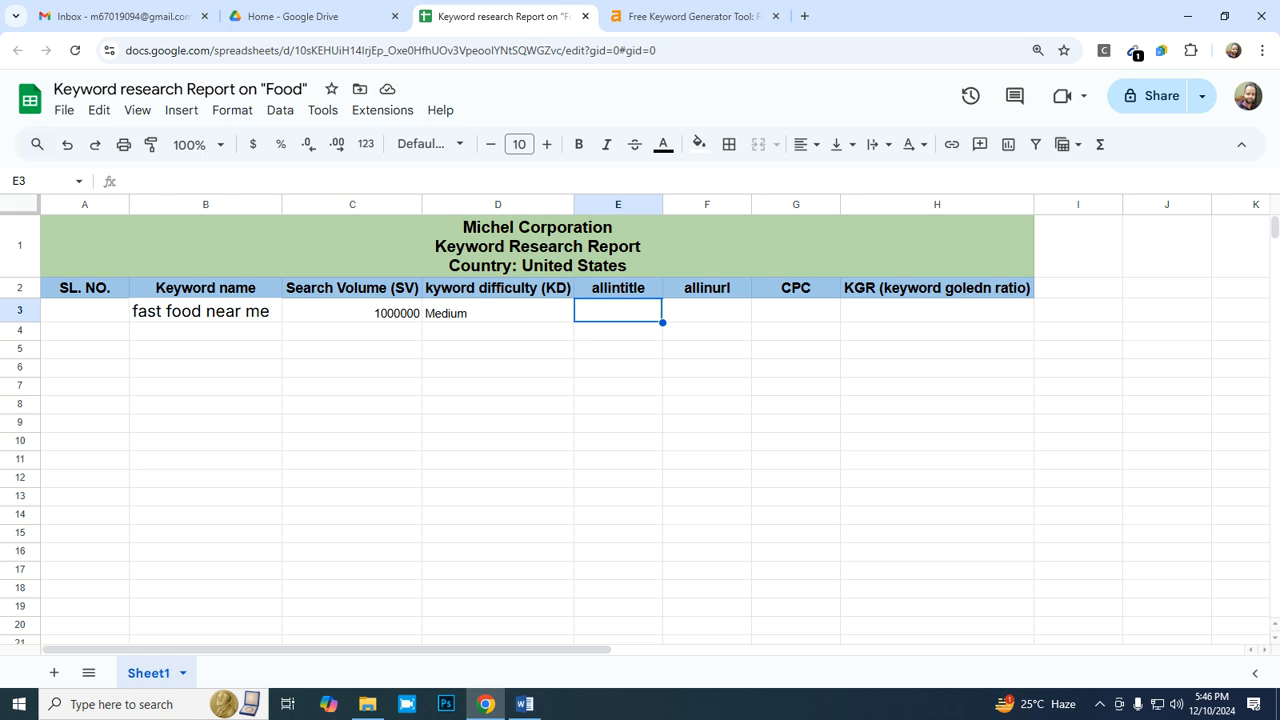
click(498, 311)
click(806, 144)
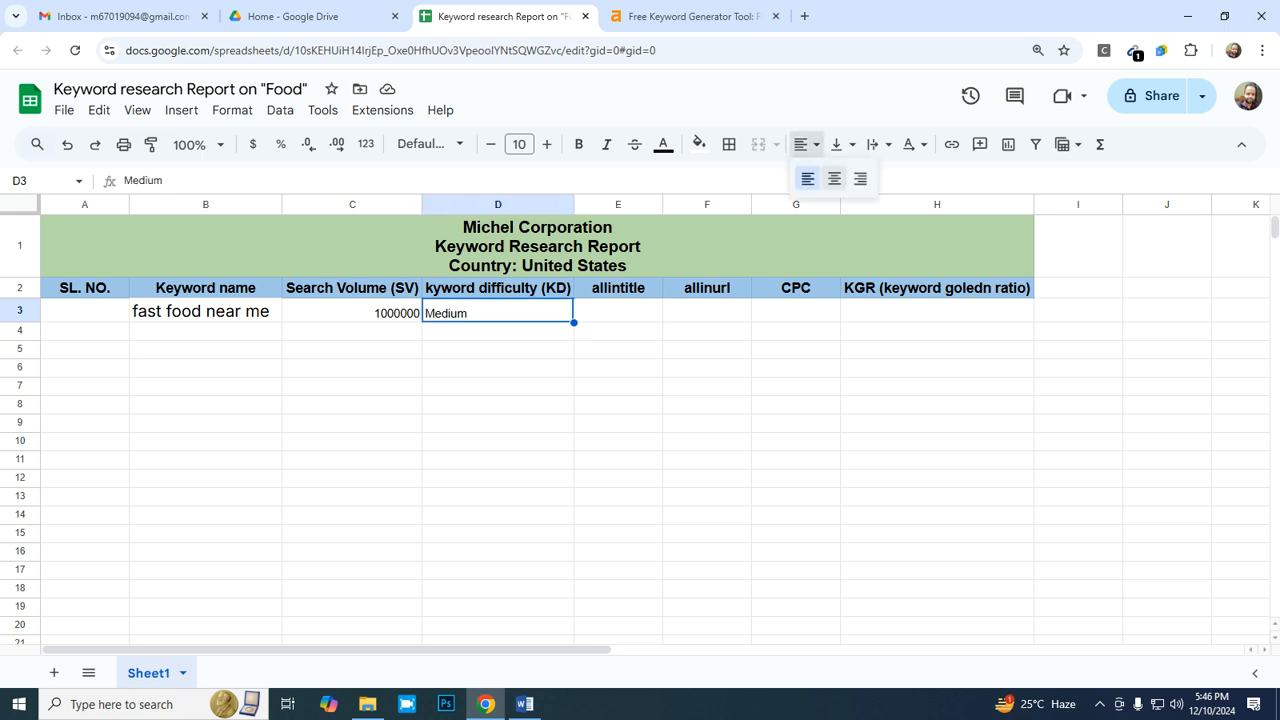
click(861, 178)
click(617, 311)
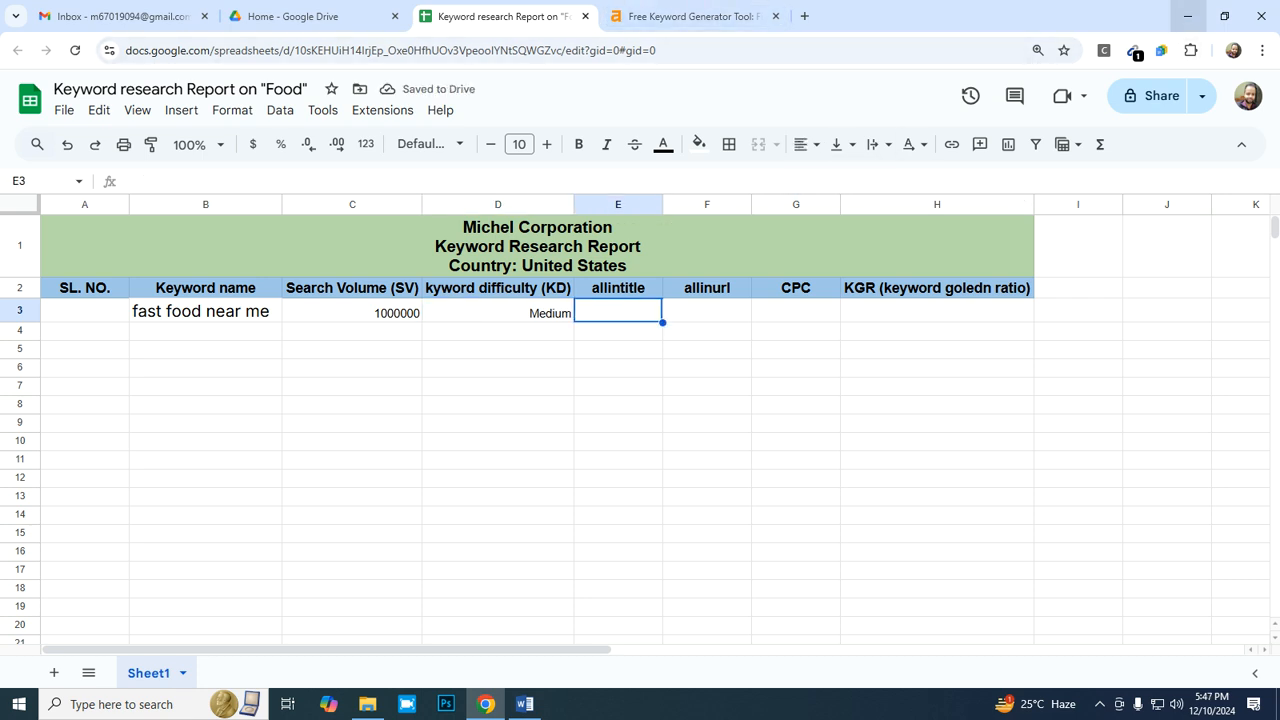
- Minimize the open windows, launch Microsoft Edge from the desktop, maximize it, and enter the search operator "allintitle:" as the query
click(1187, 16)
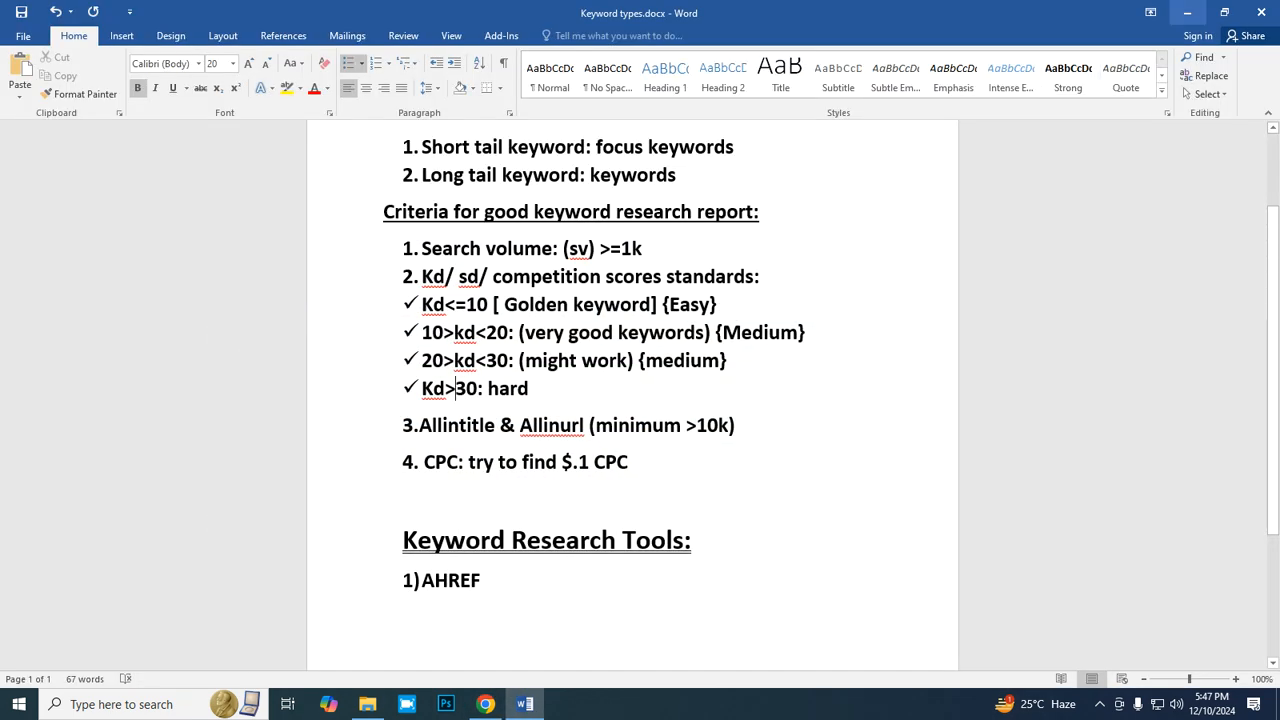
click(1187, 12)
click(1261, 8)
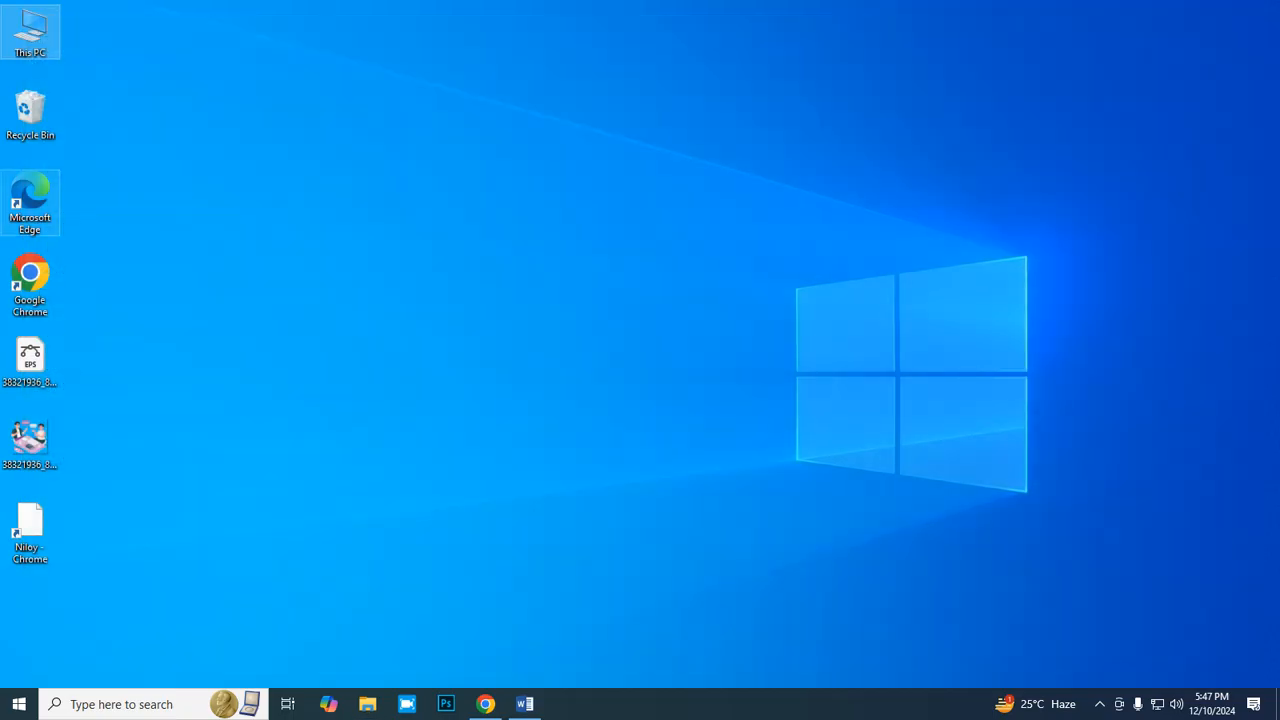
double_click(30, 203)
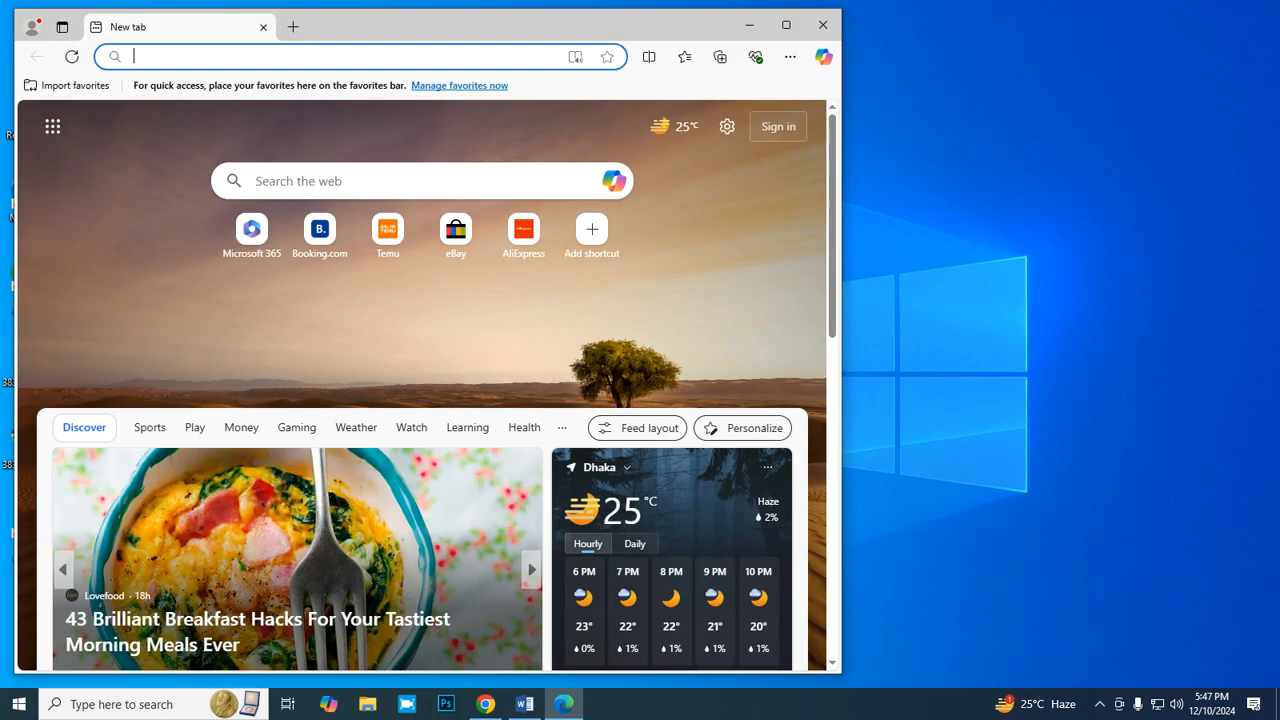
click(786, 24)
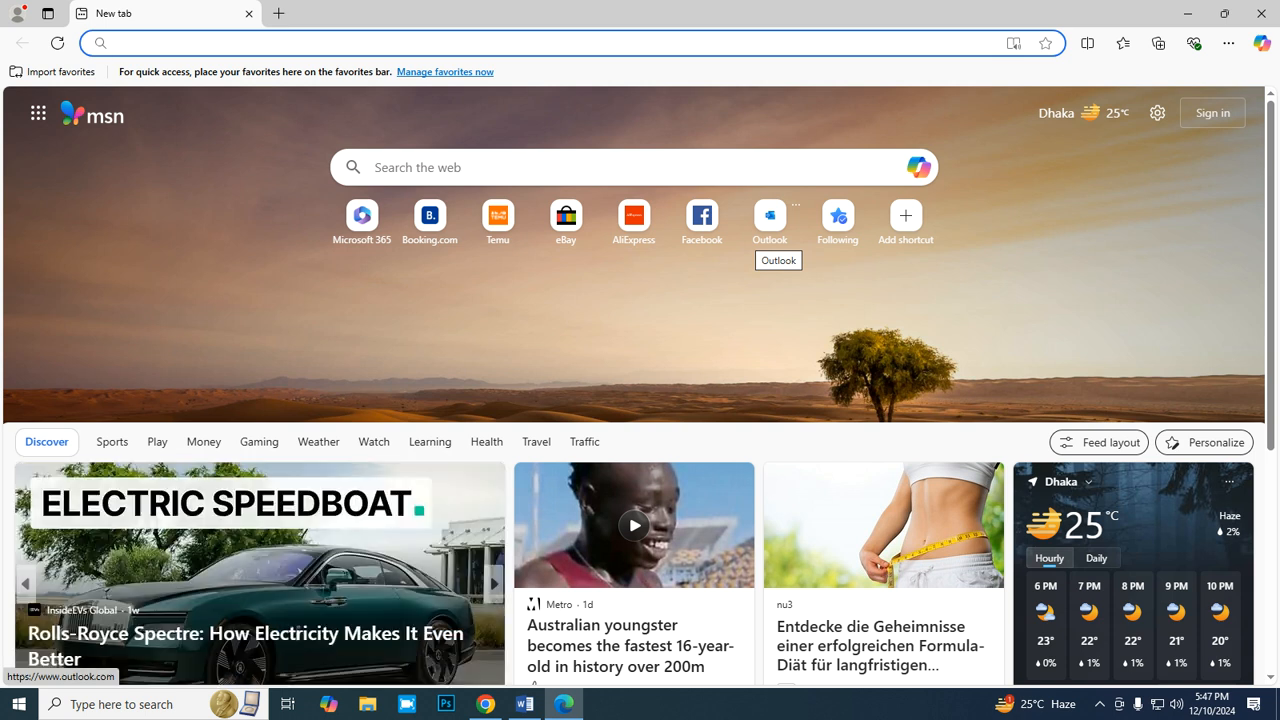
text(all)
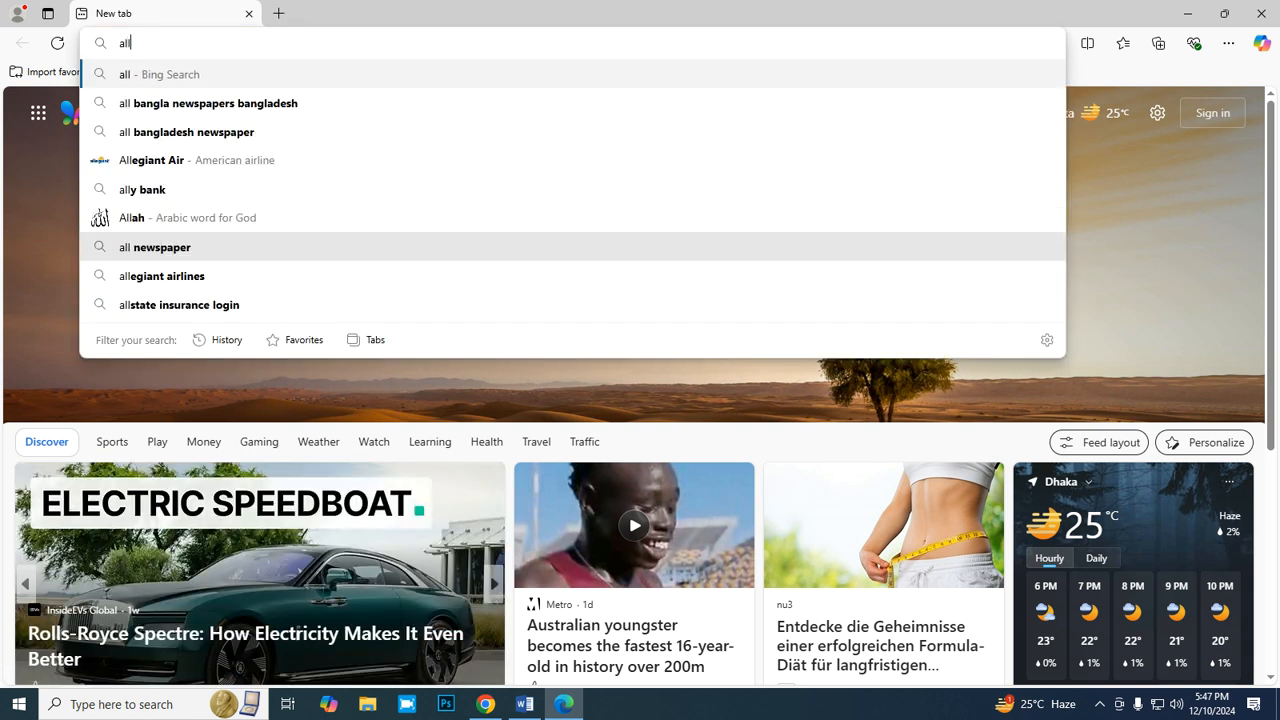
text(intitl)
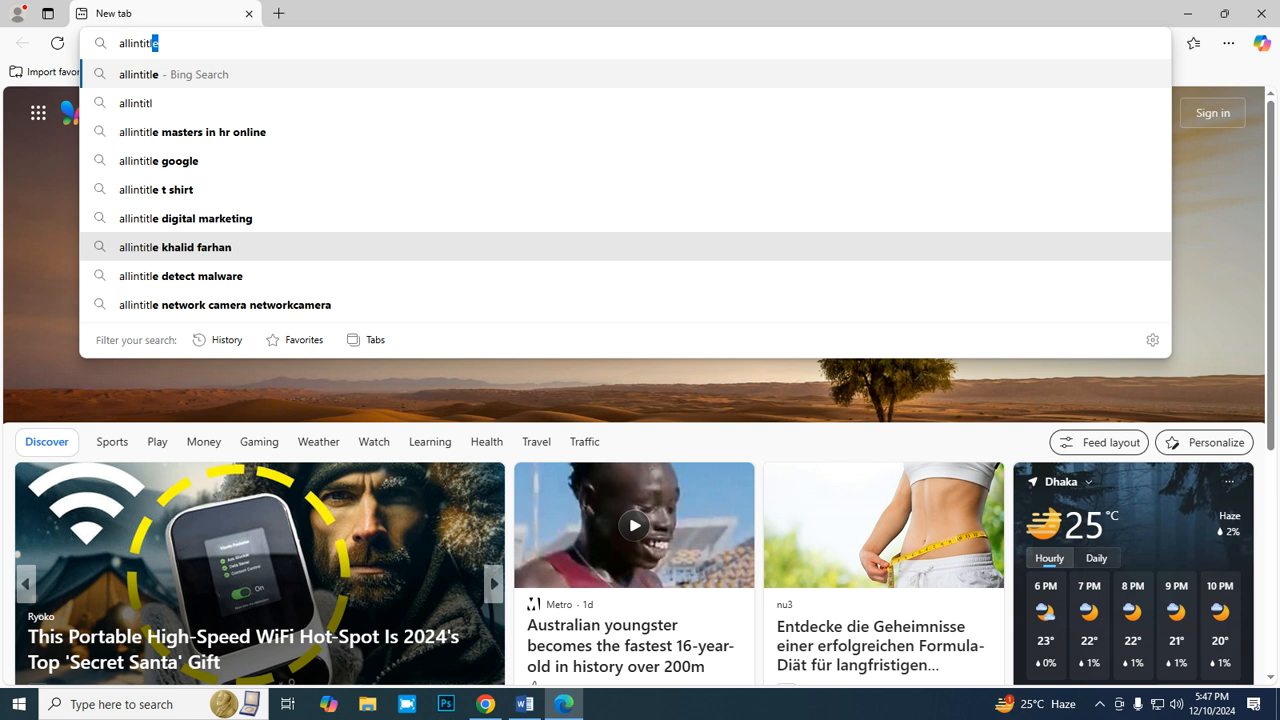
text(e:)
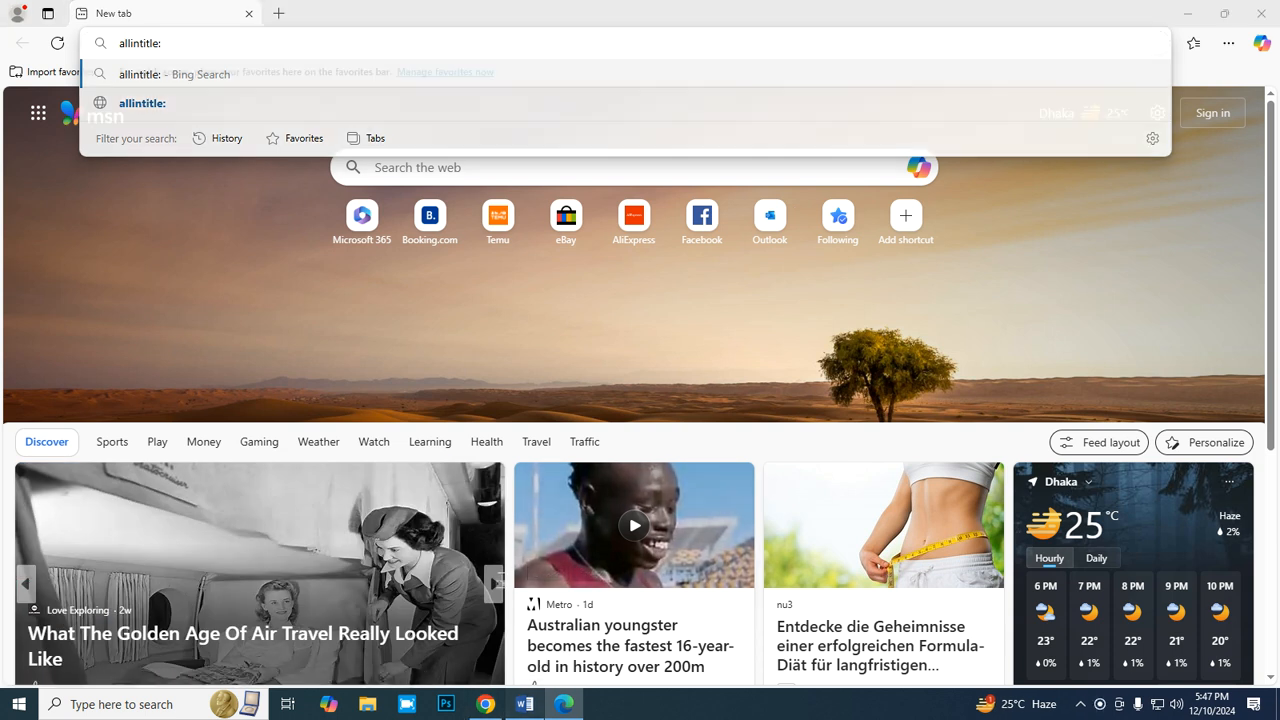
- Copy "fast food near me" from cell B3 of the Chrome spreadsheet and append it to the "allintitle:" query in Microsoft Edge
click(525, 704)
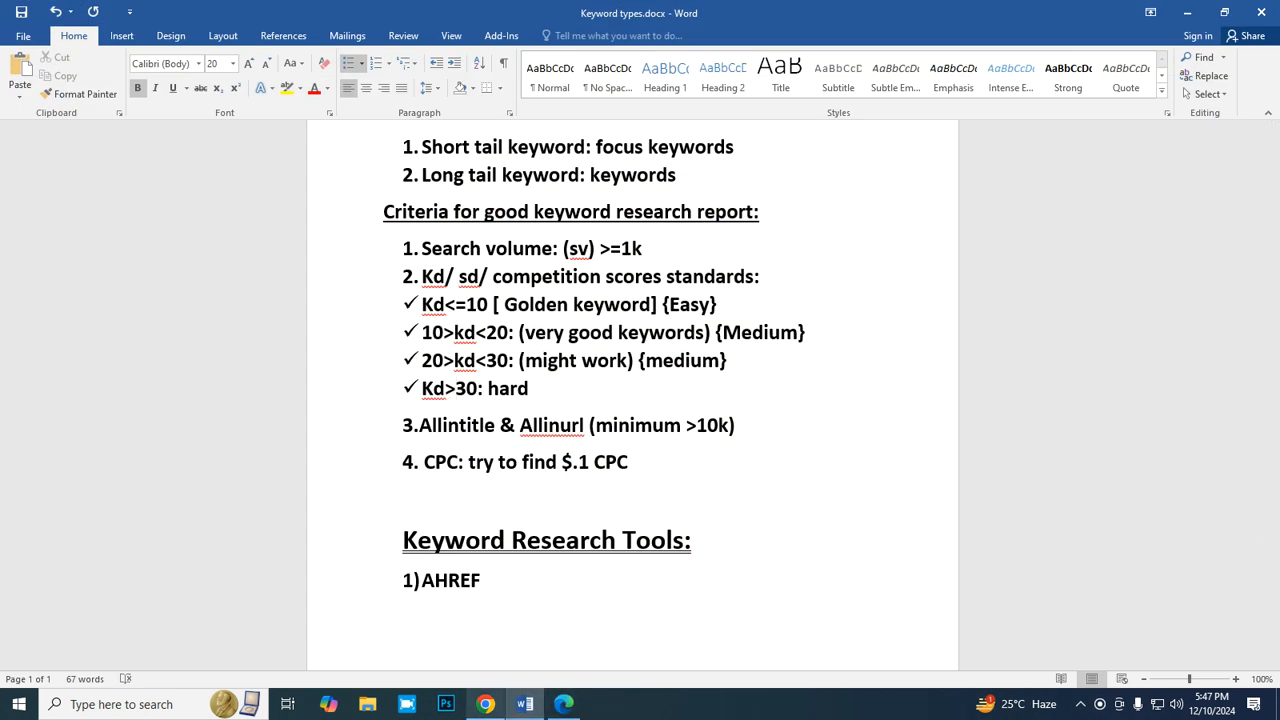
click(485, 704)
double_click(206, 311)
key(ctrl+a)
key(ctrl+c)
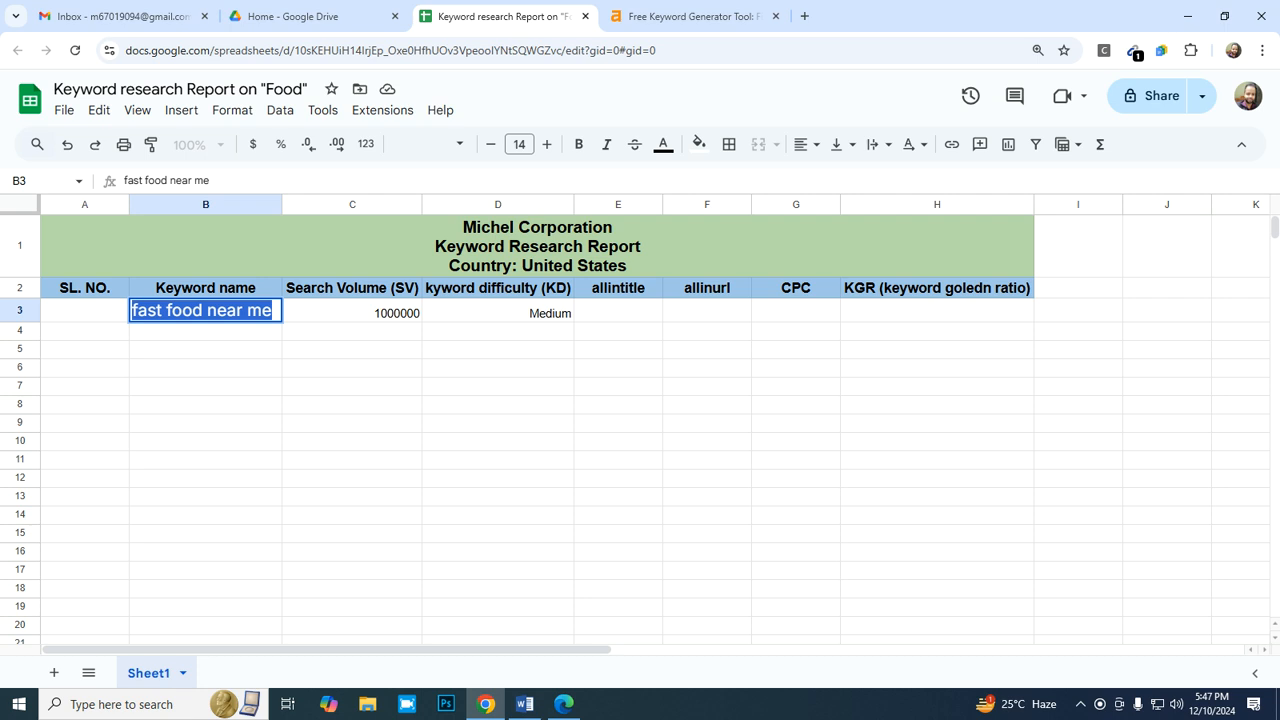
click(564, 704)
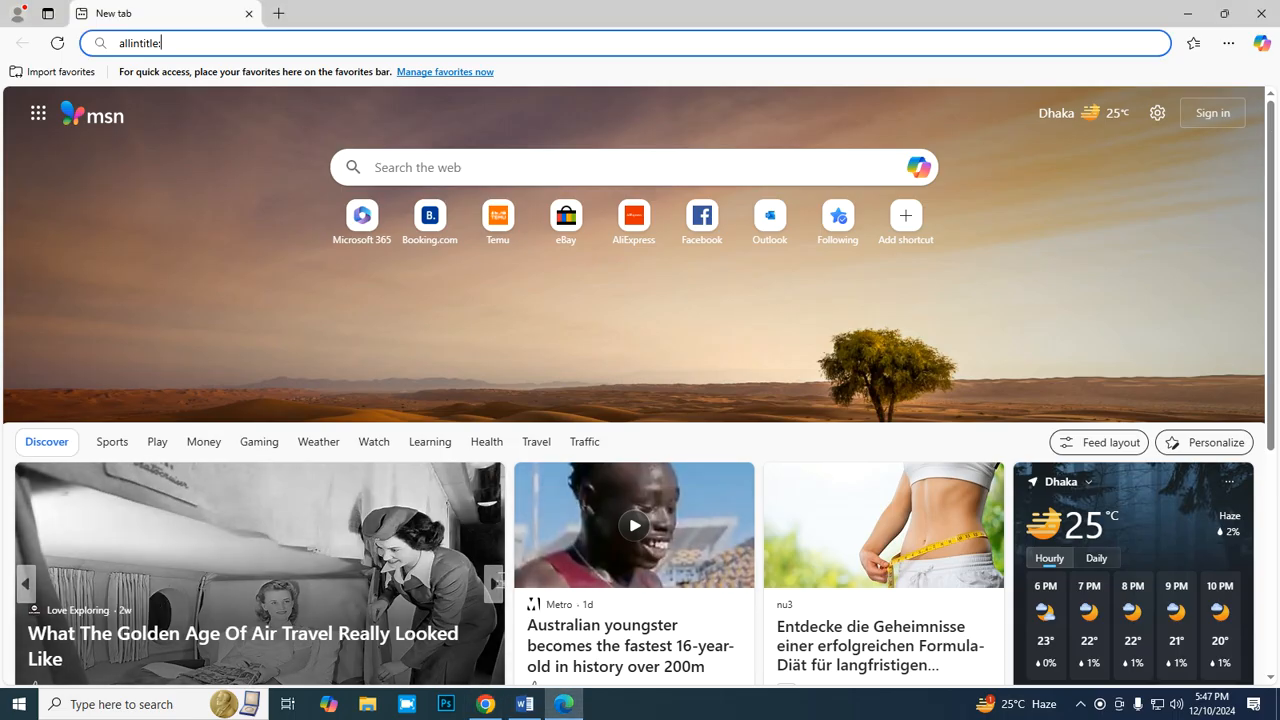
key(ctrl+v)
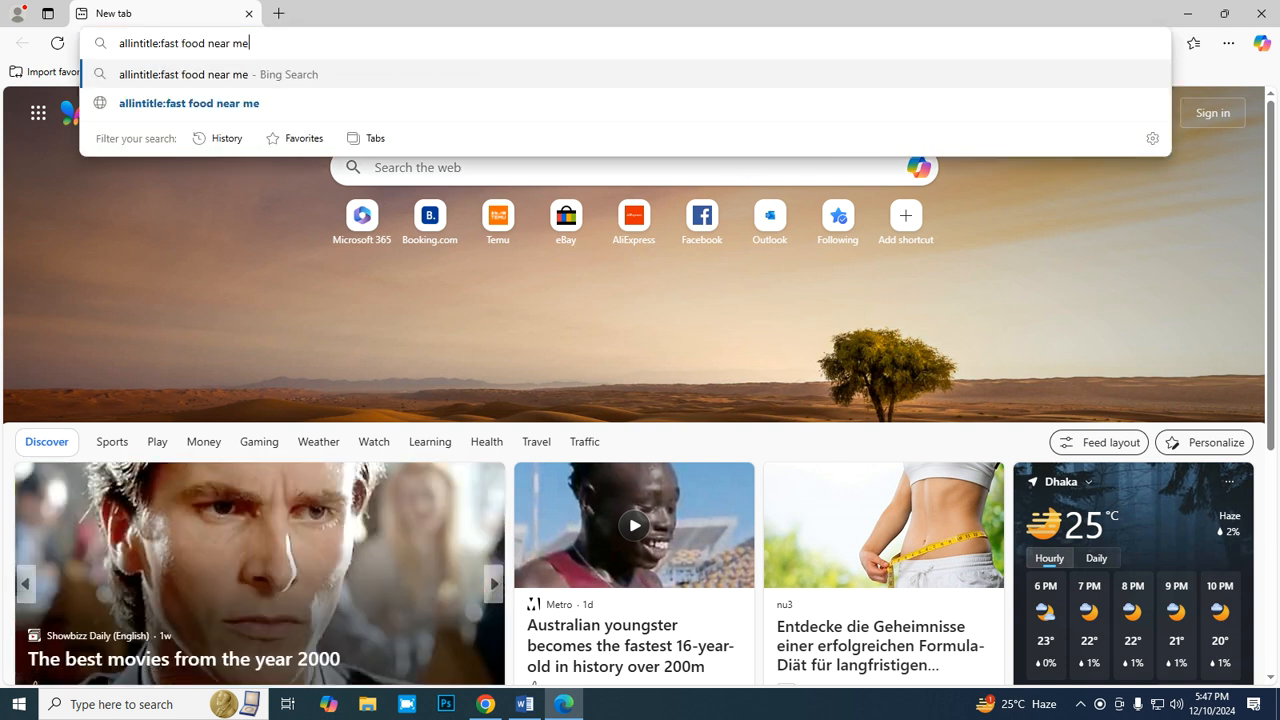
- Run the "allintitle:fast food near me" search and examine the enlarged result count above the results
key(Return)
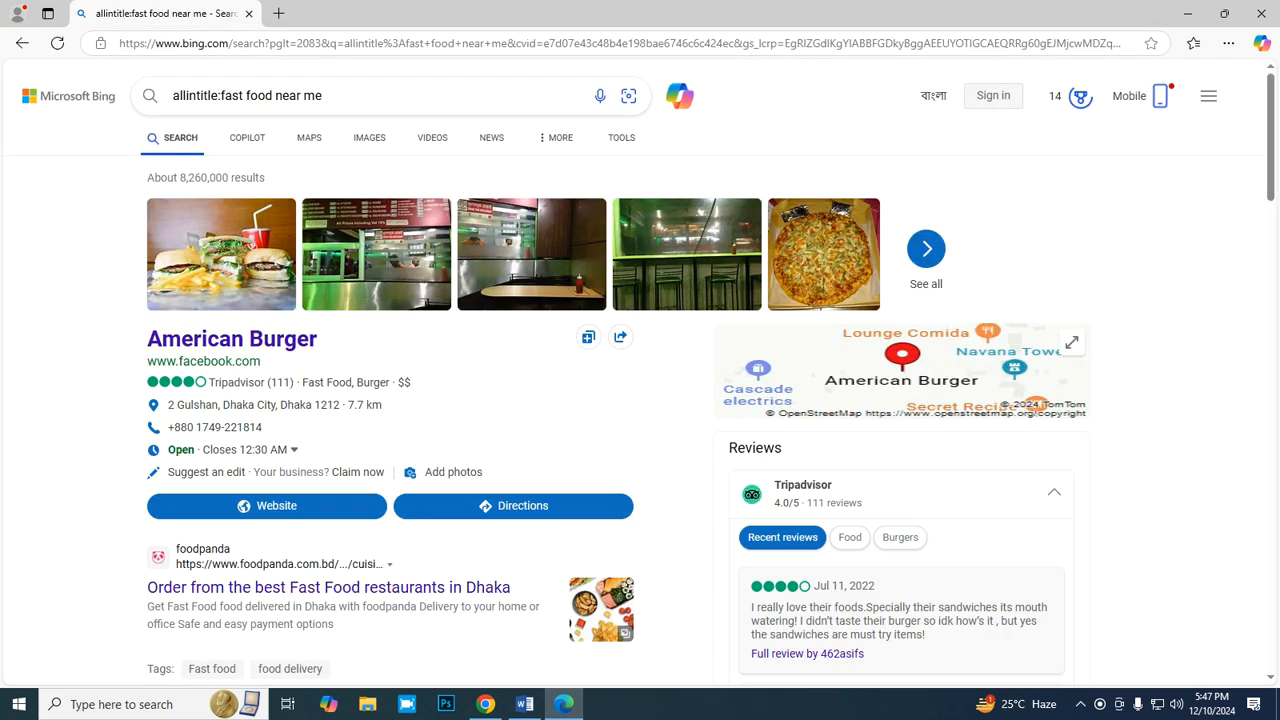
key(ctrl+plus)
key(ctrl+plus)
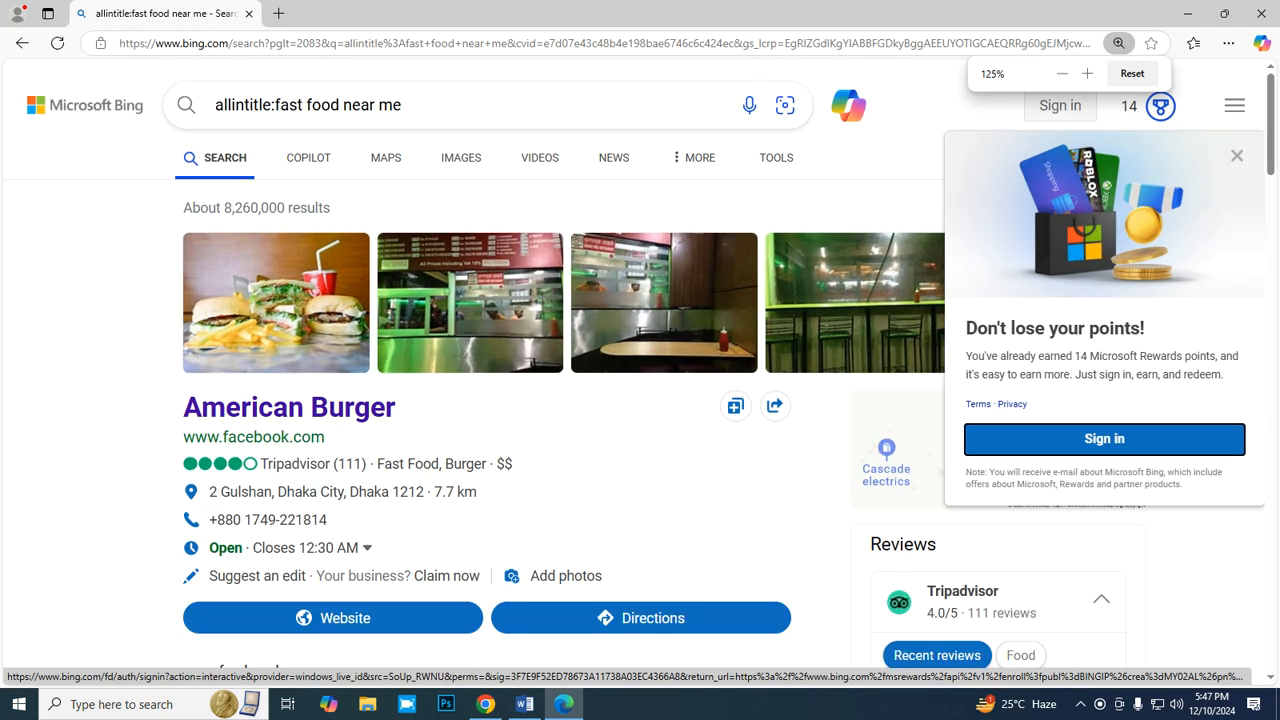
drag(330, 208, 182, 208)
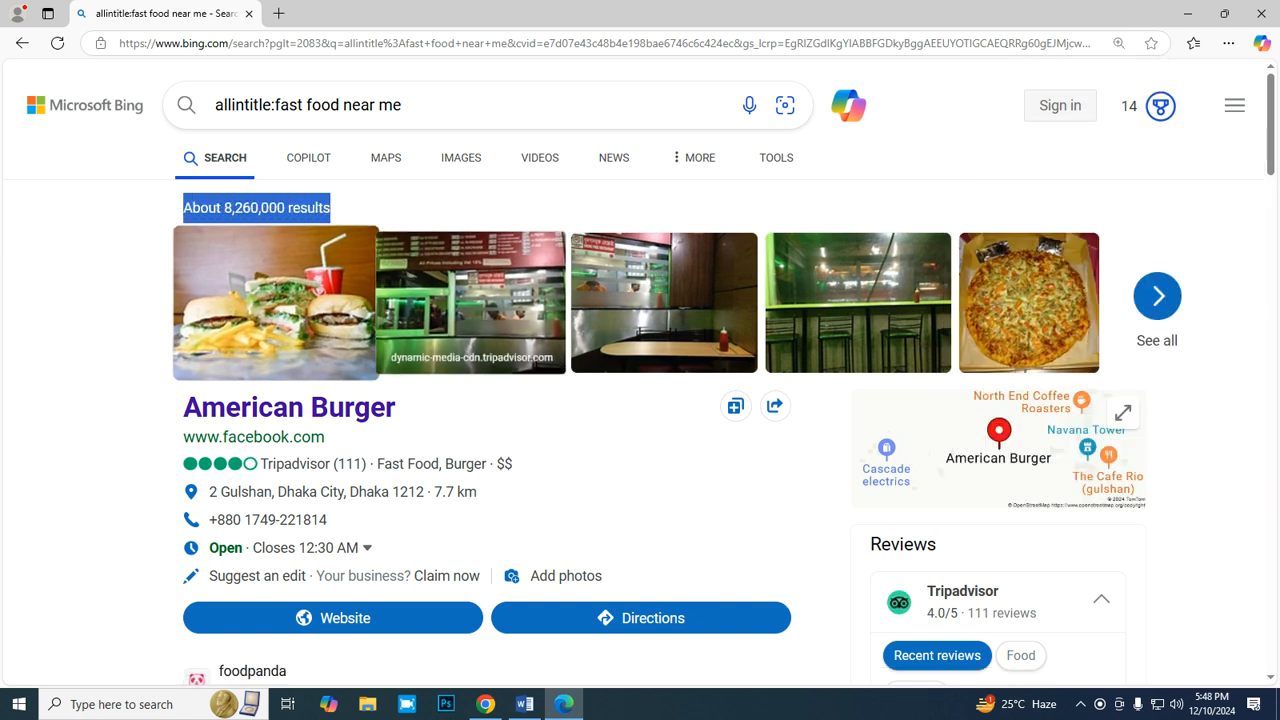
key(ctrl+plus)
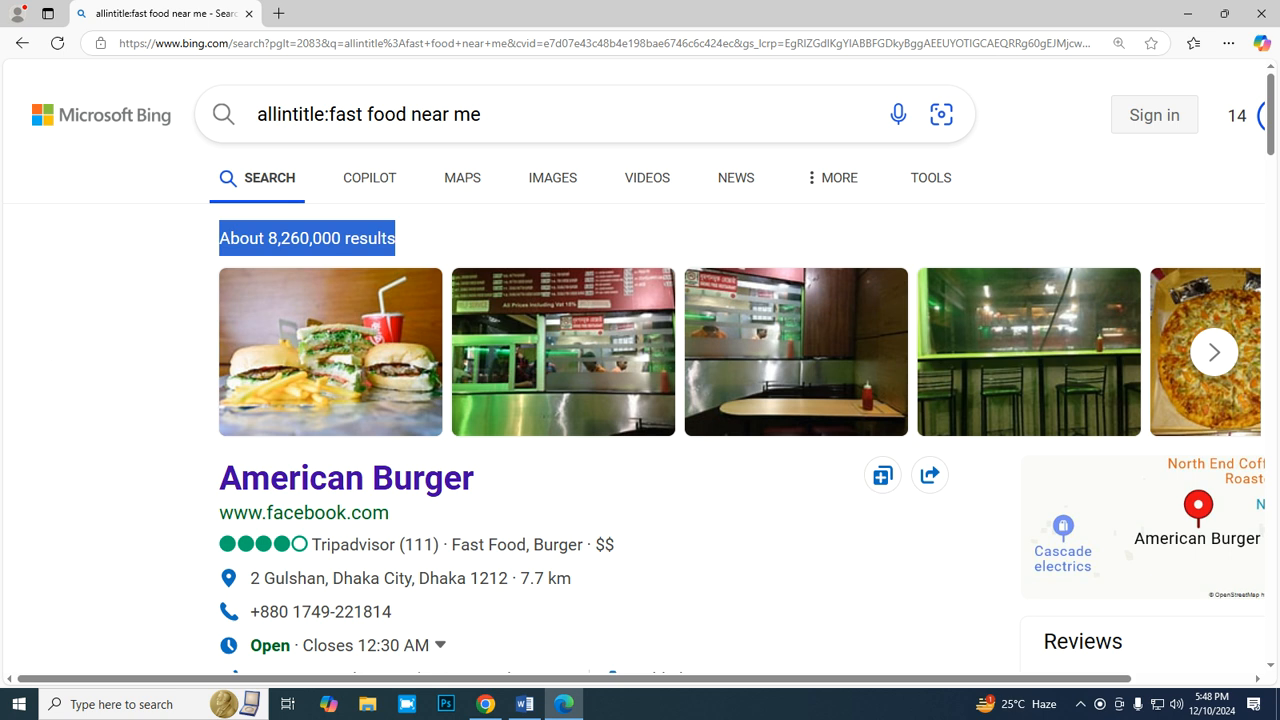
click(432, 239)
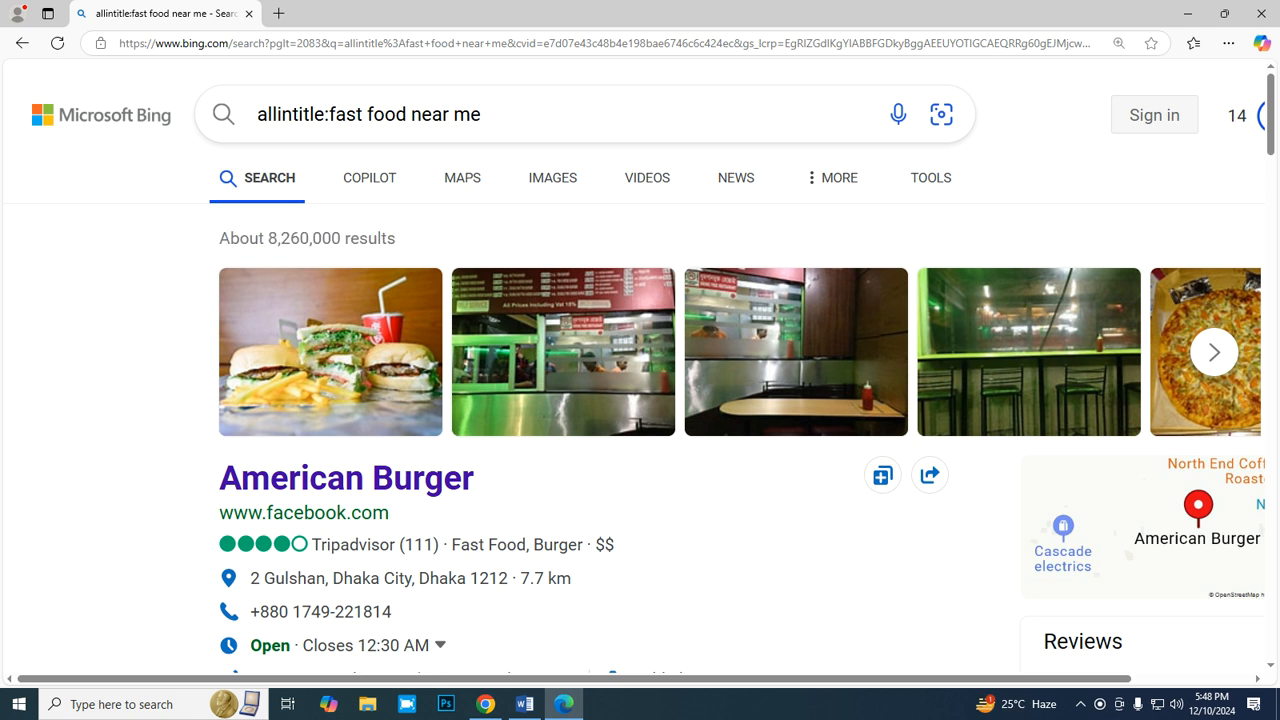
key(ctrl+minus)
key(ctrl+minus)
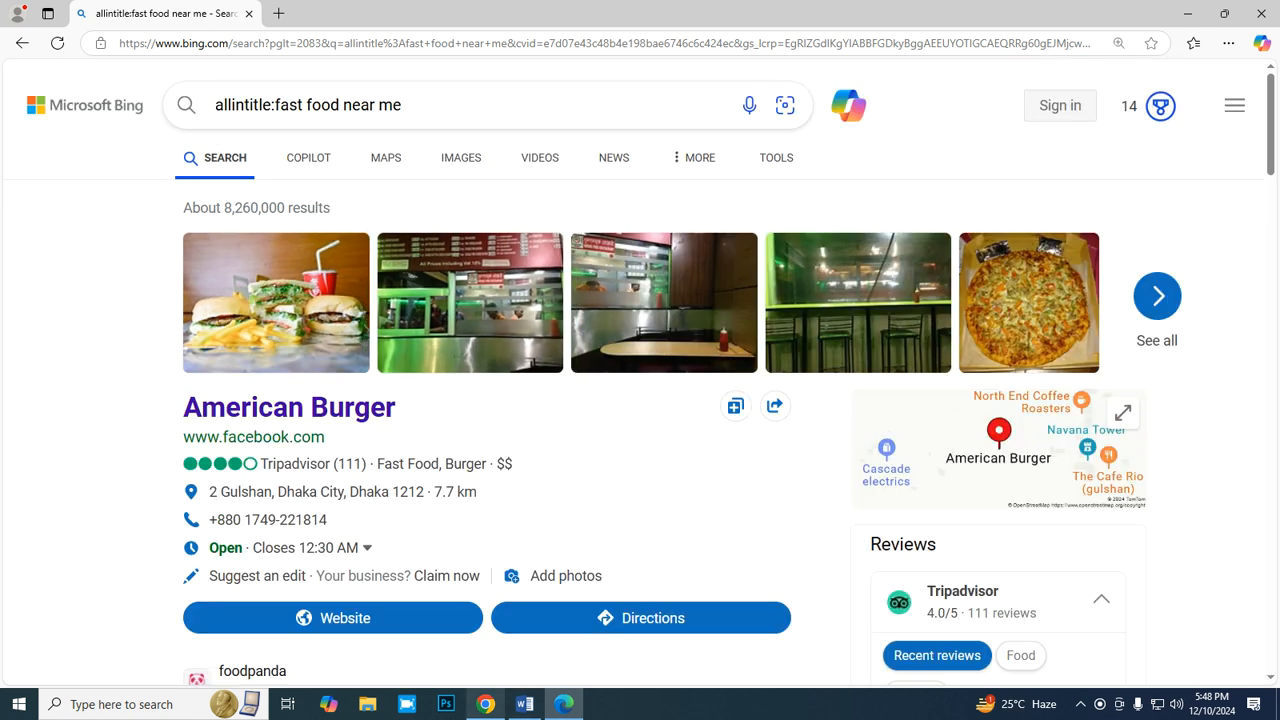
- Switch to the Chrome spreadsheet and append "(avg. monthly)" to the Search Volume (SV) heading in cell C2
click(525, 704)
click(485, 704)
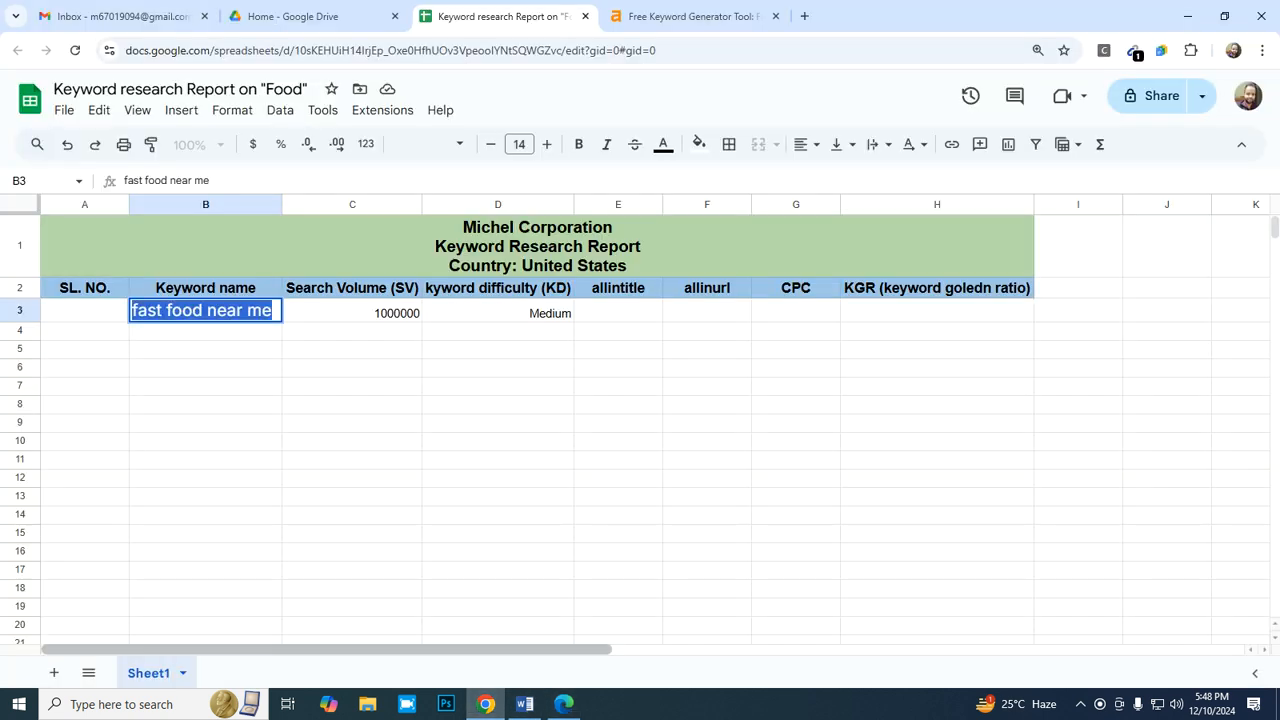
click(352, 288)
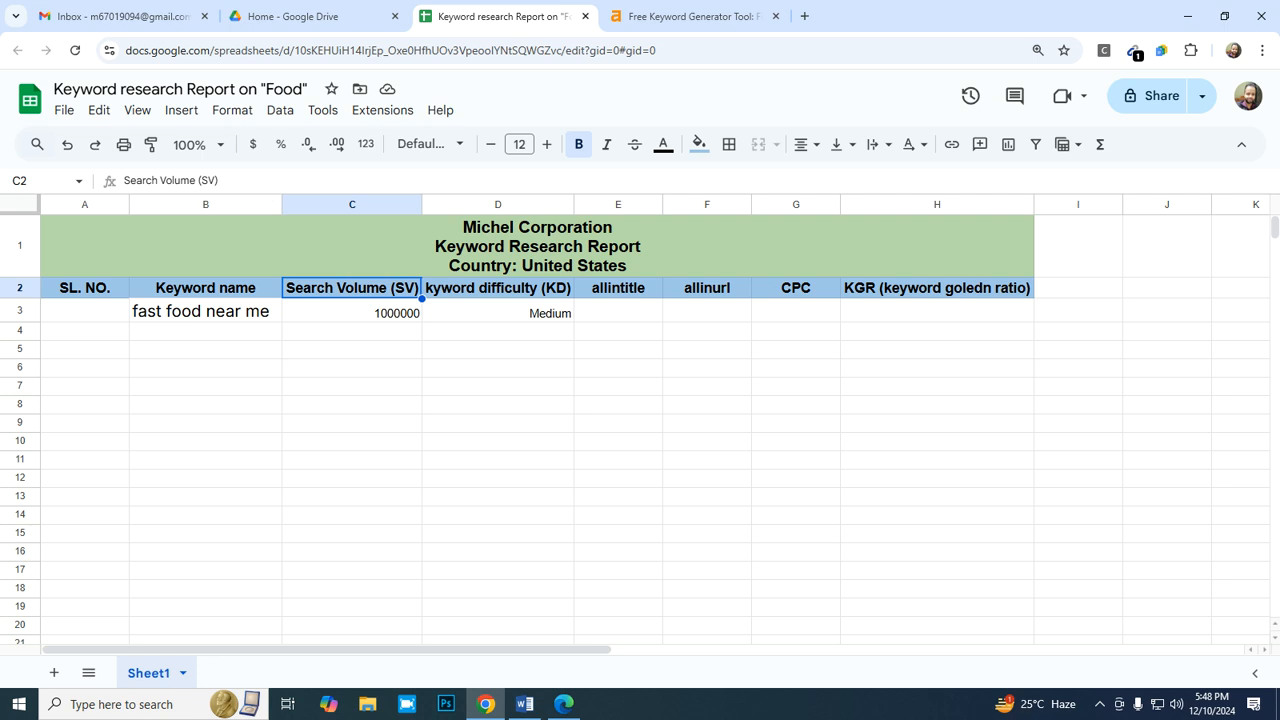
click(219, 181)
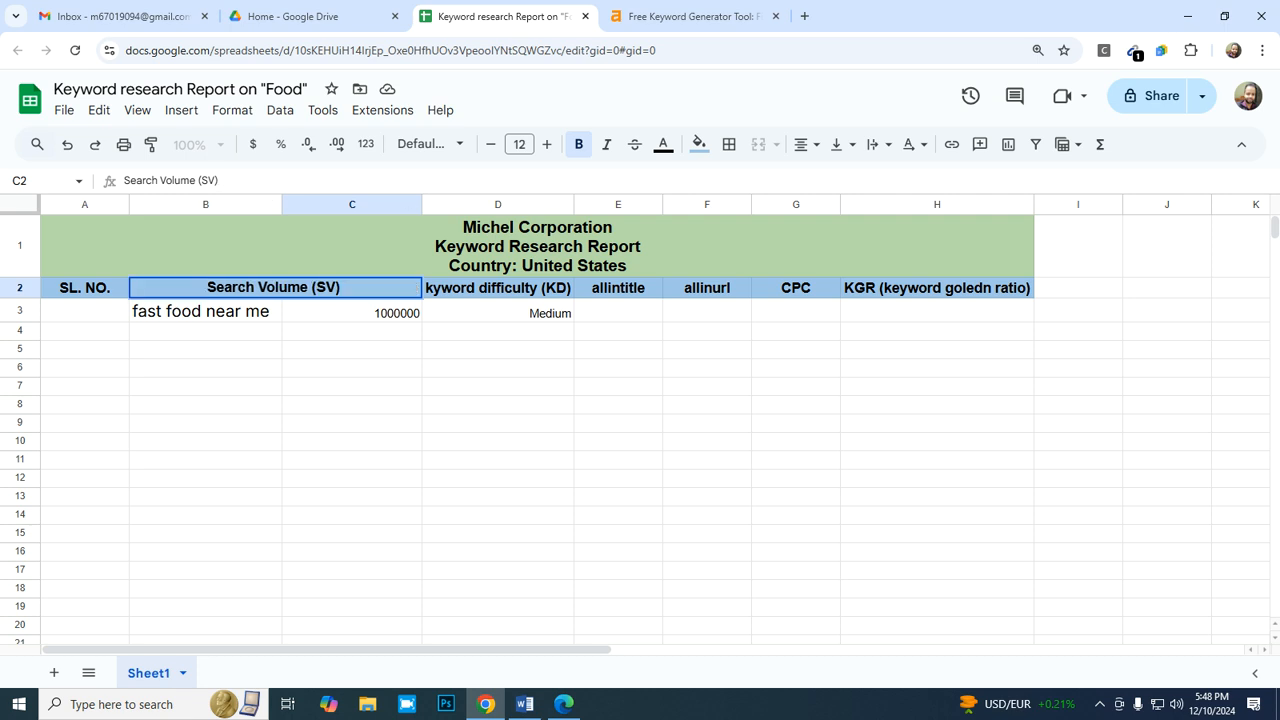
text((av)
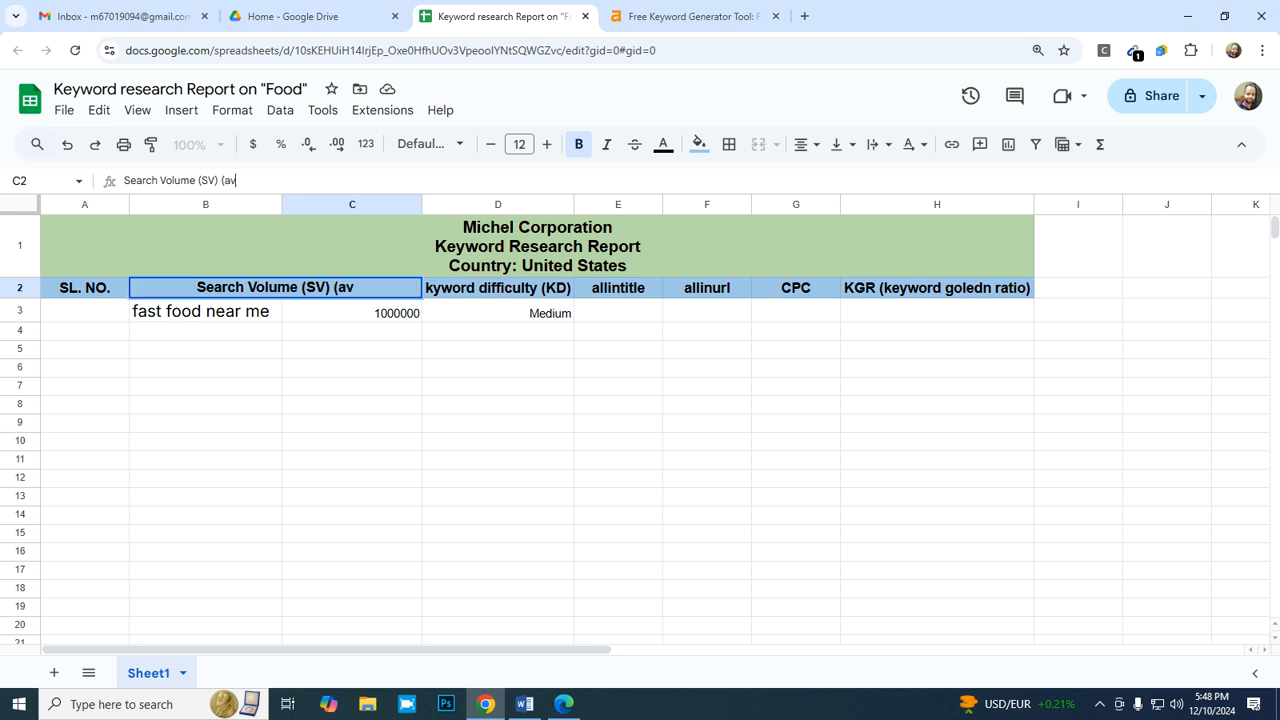
text(g. m)
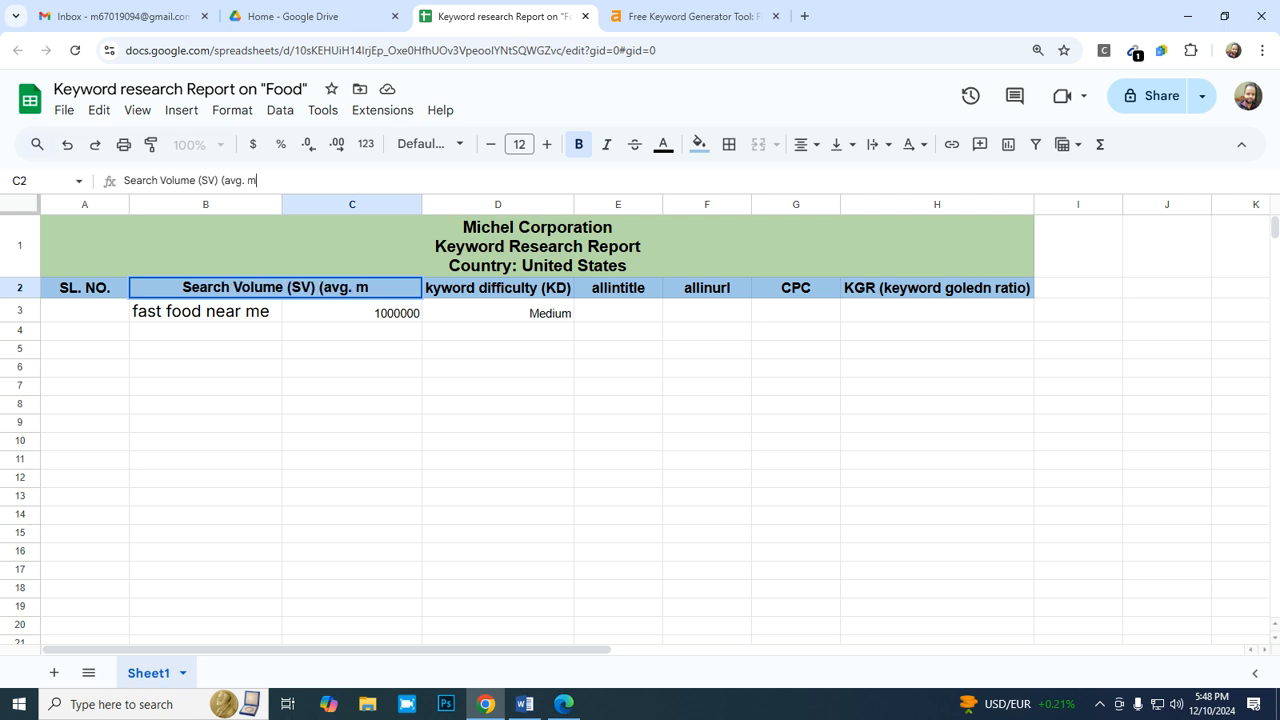
text(onthl)
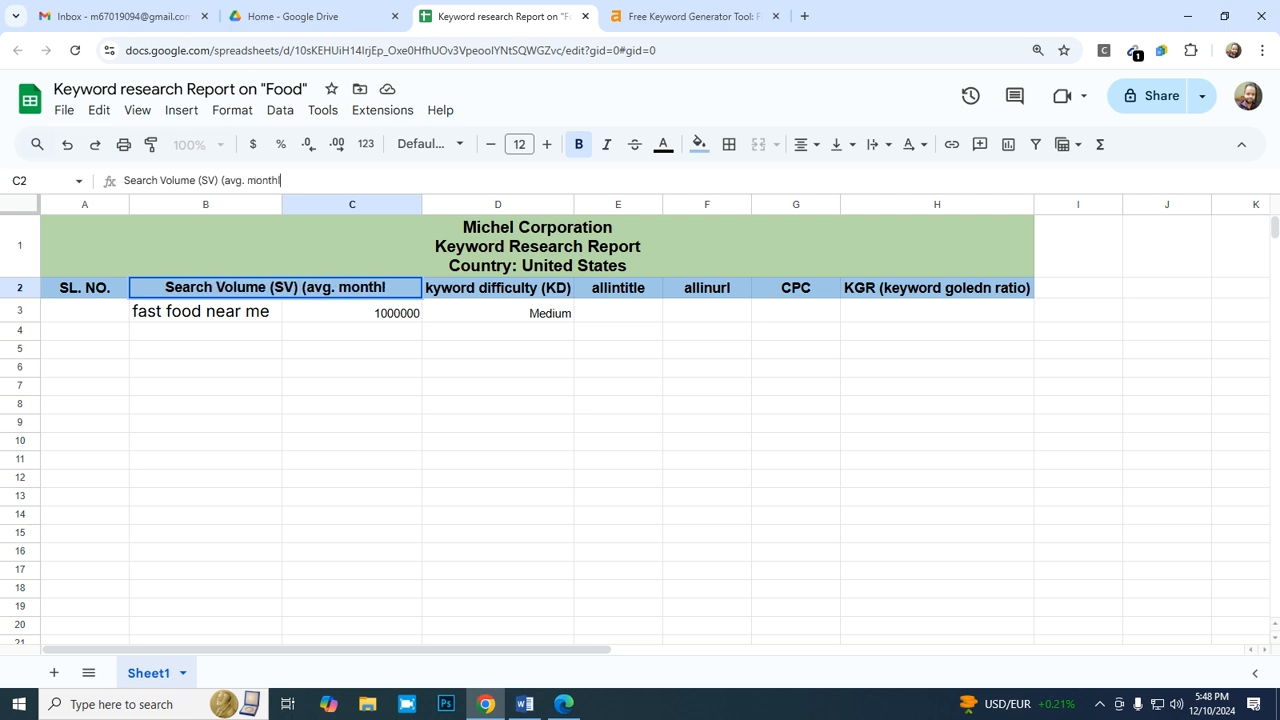
text(y))
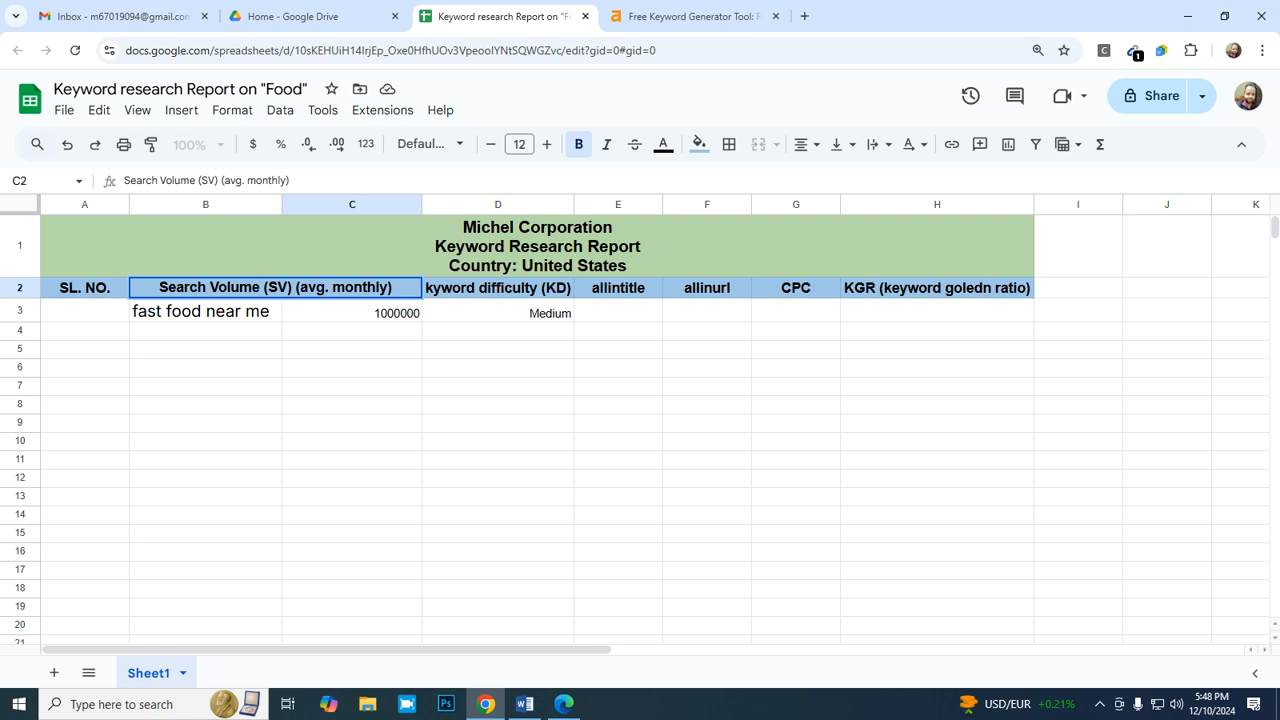
key(Return)
- Try fitting column C's width to its heading, and undo the resize
click(352, 288)
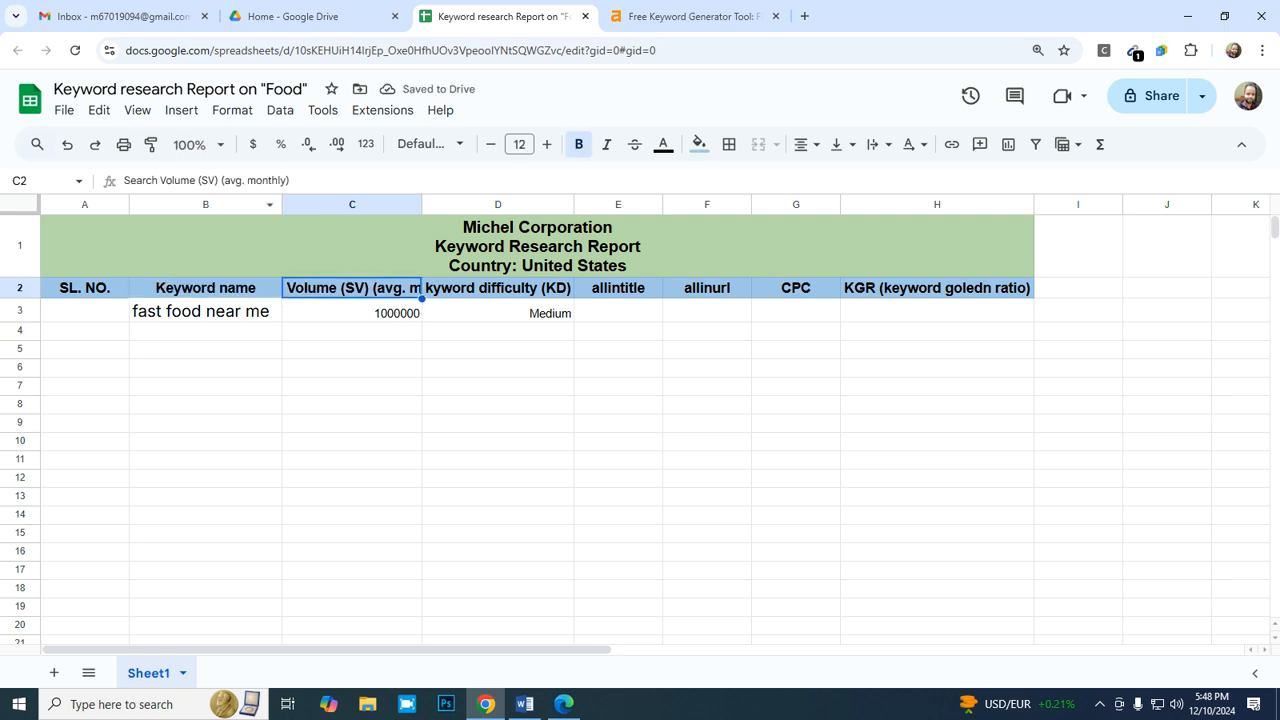
double_click(422, 204)
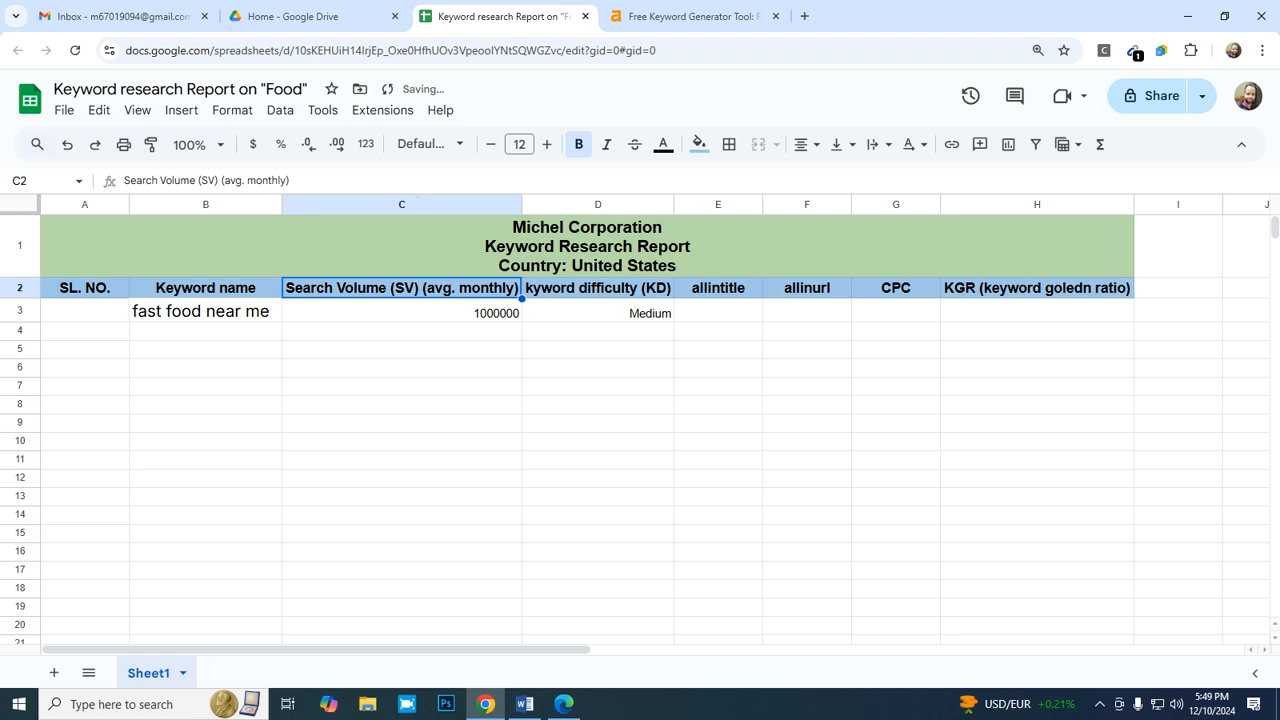
click(527, 204)
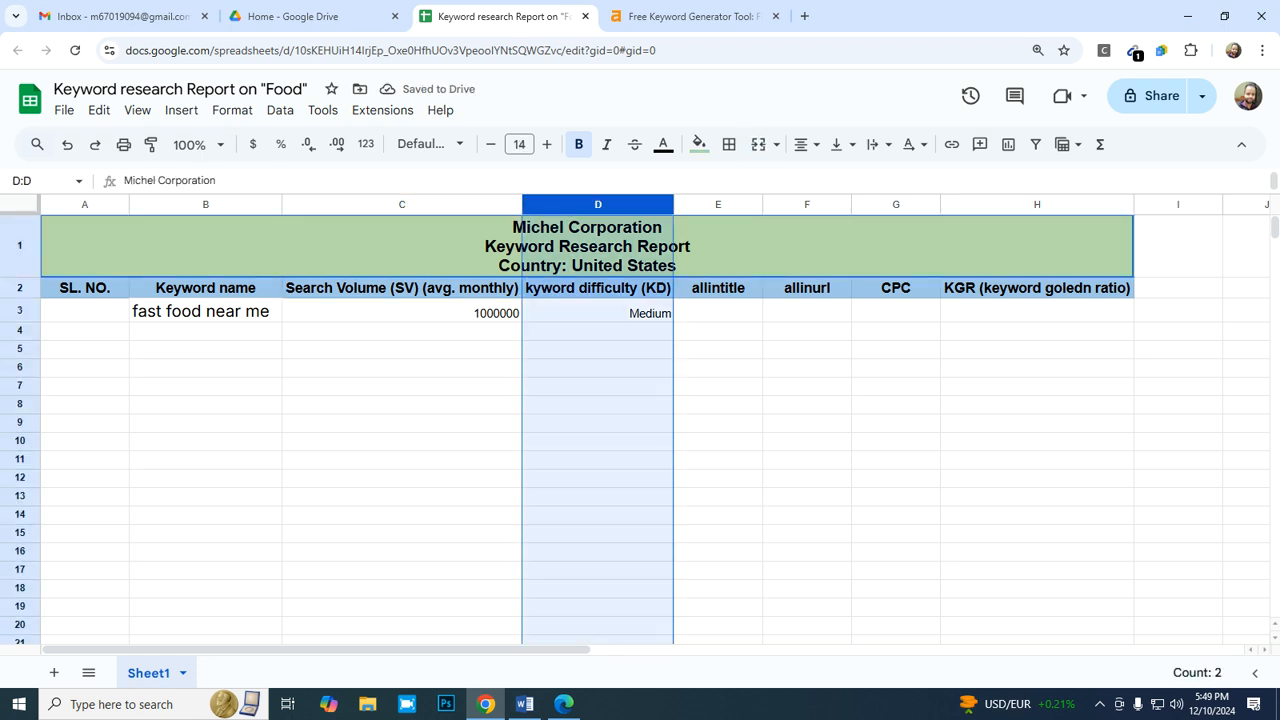
key(ctrl+z)
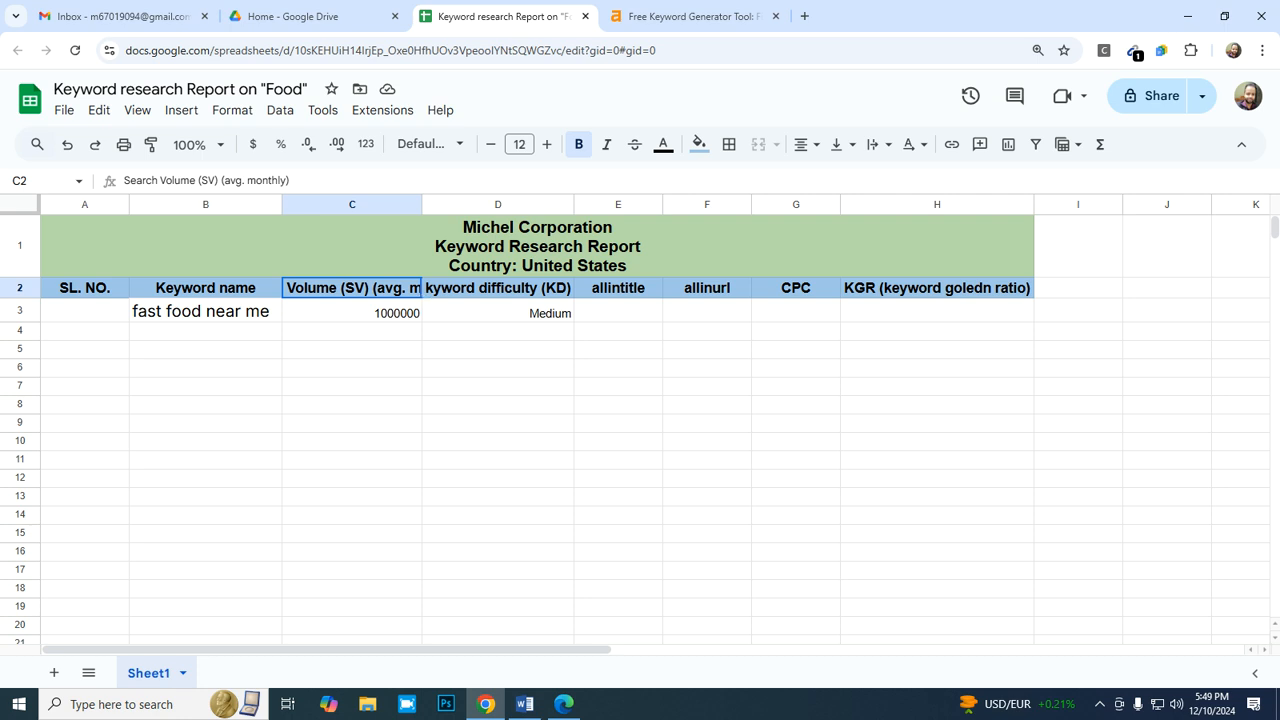
- Try to insert a line break in the search volume heading in cell C2
key(Return)
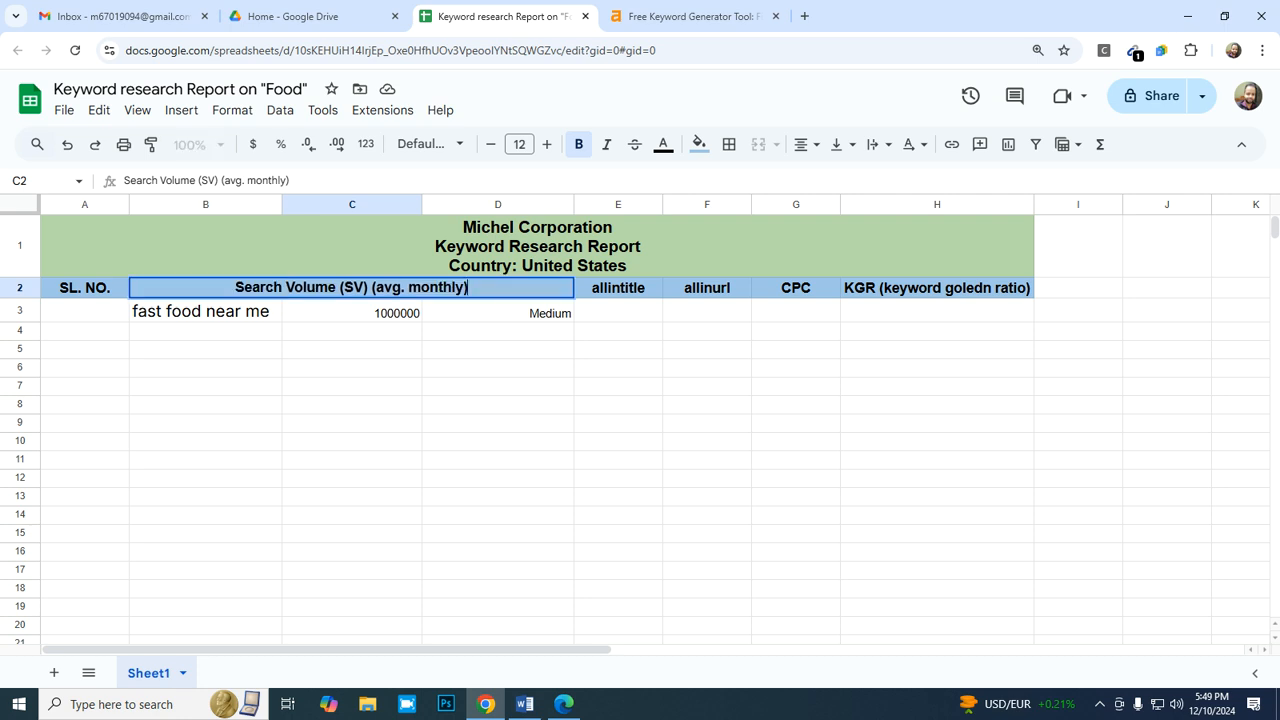
key(alt+Return)
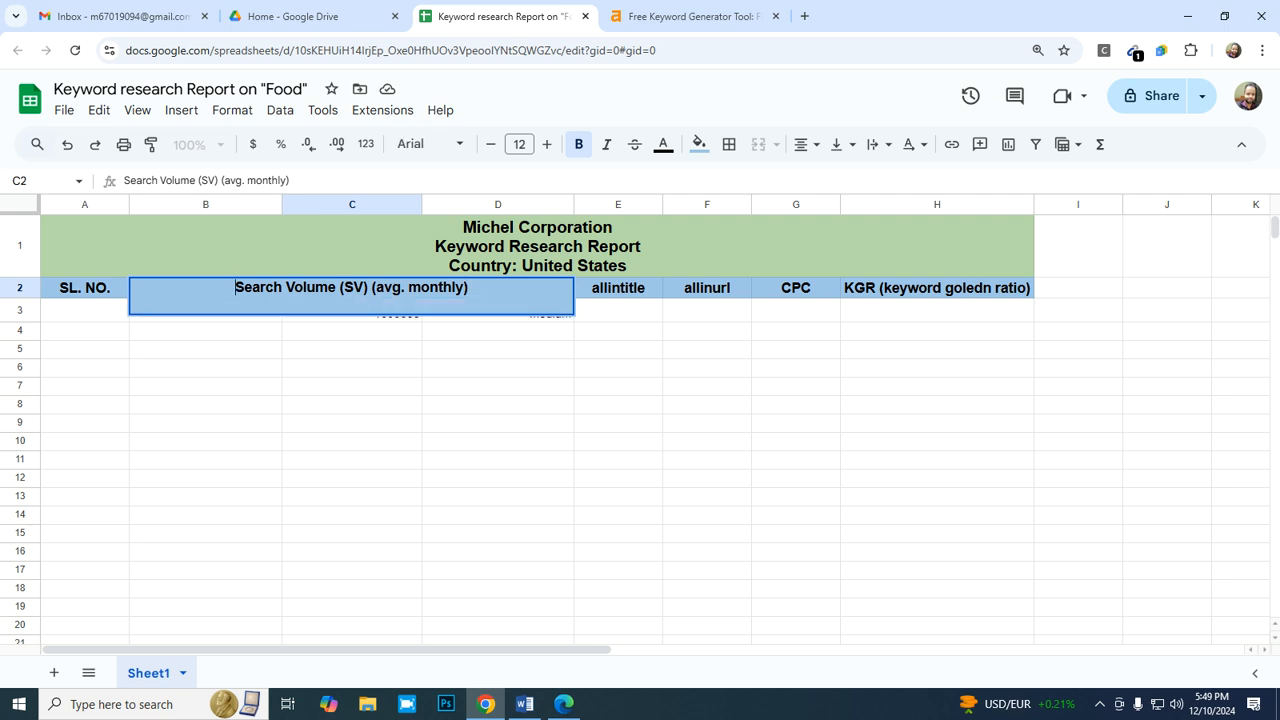
click(498, 350)
- Try the Clip and Overflow text wrapping options on the search volume heading in cell C2
double_click(352, 288)
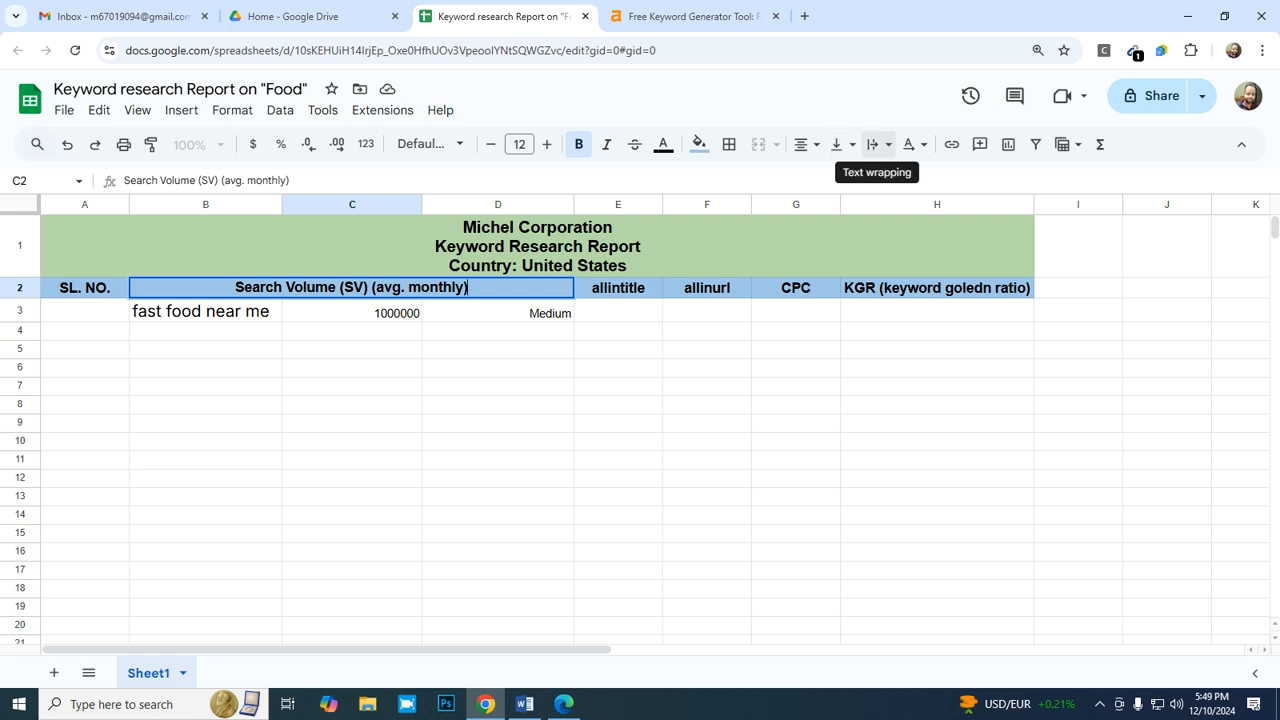
click(878, 144)
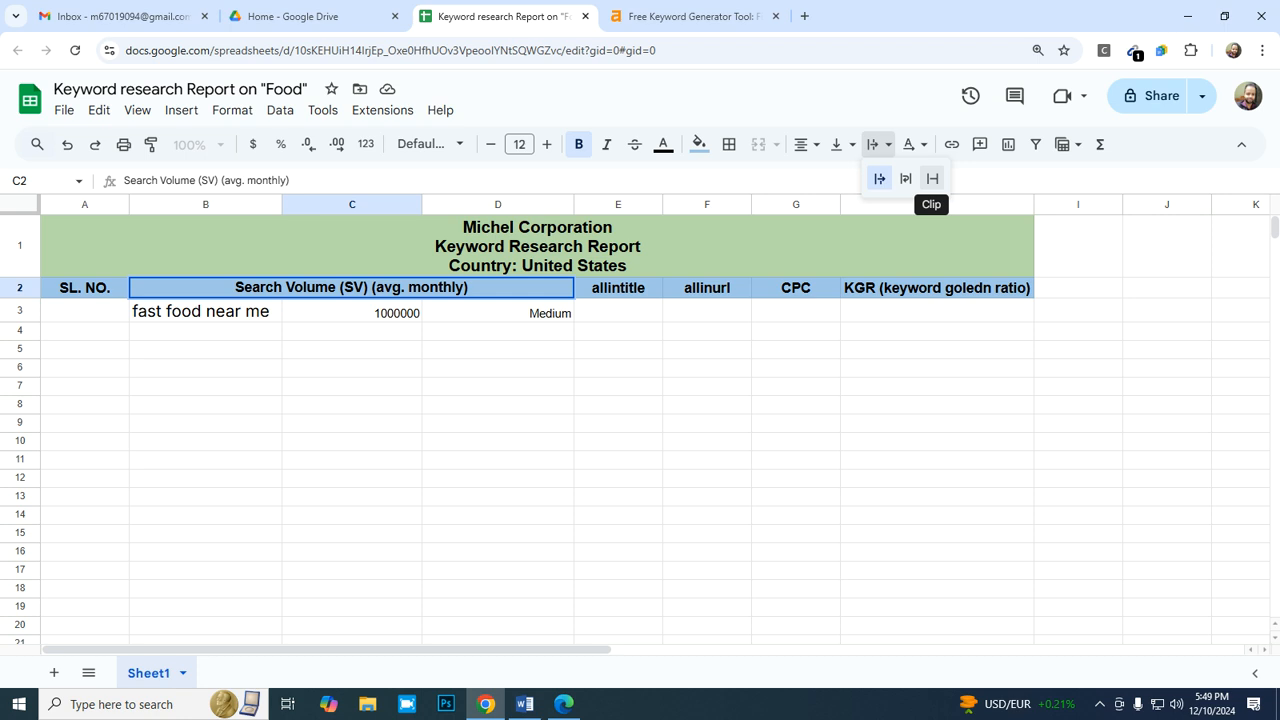
click(932, 178)
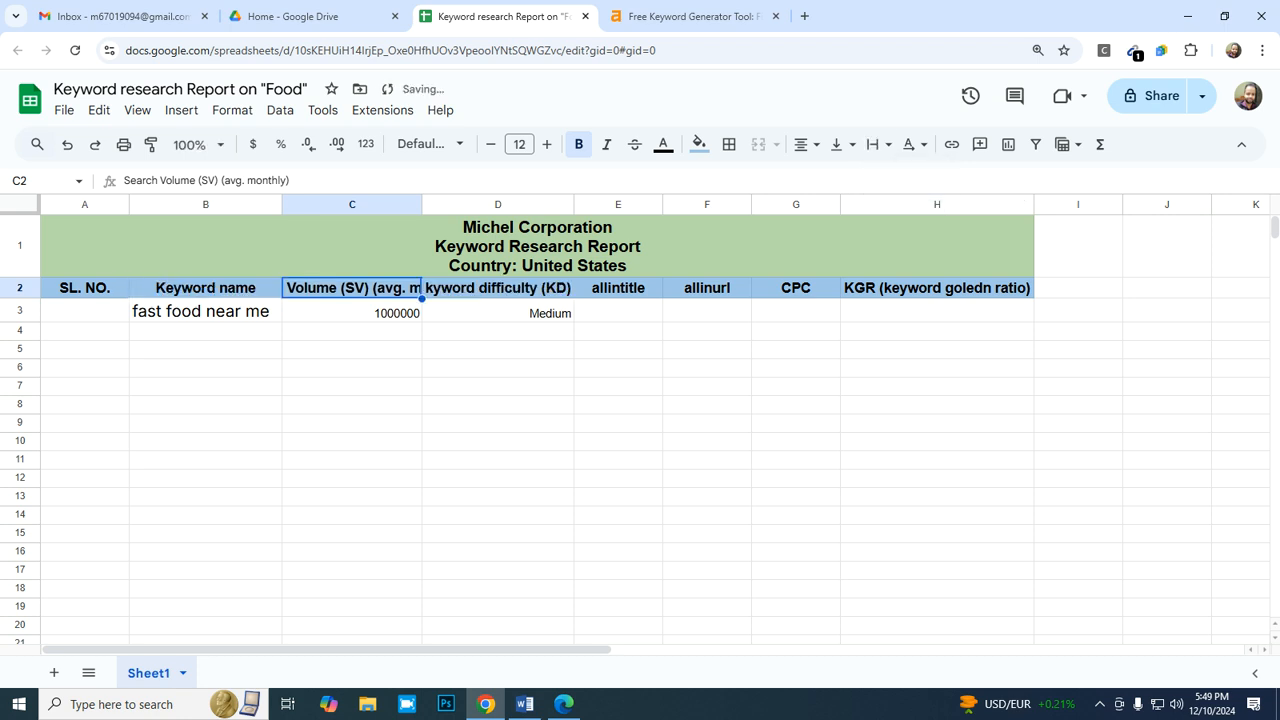
click(876, 144)
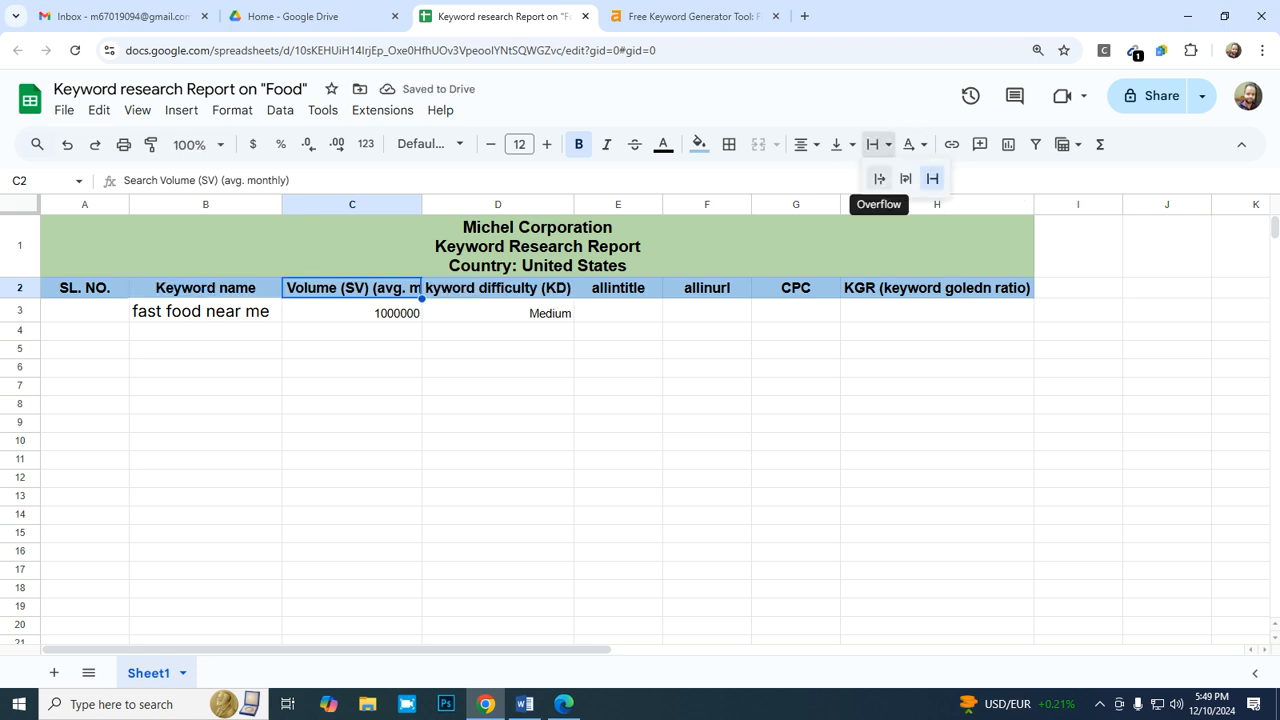
click(879, 178)
- Set the text wrapping of the search volume heading in cell C2 to Wrap
click(872, 144)
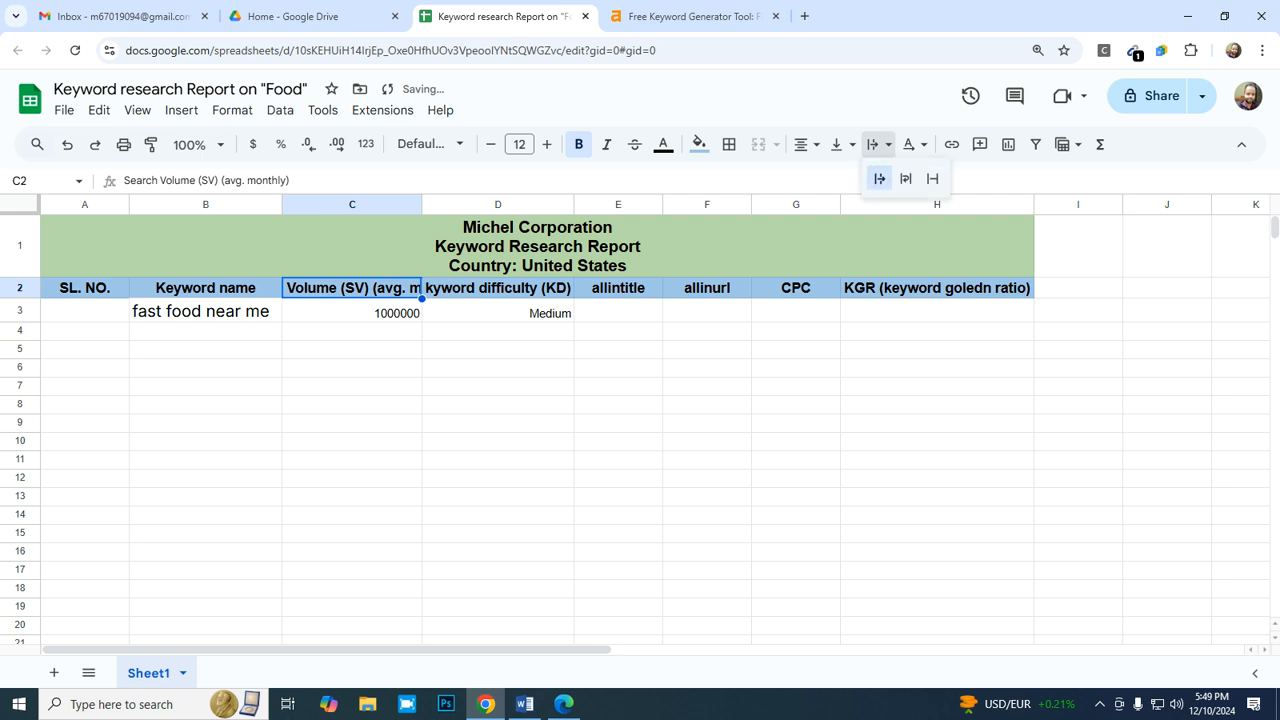
click(906, 178)
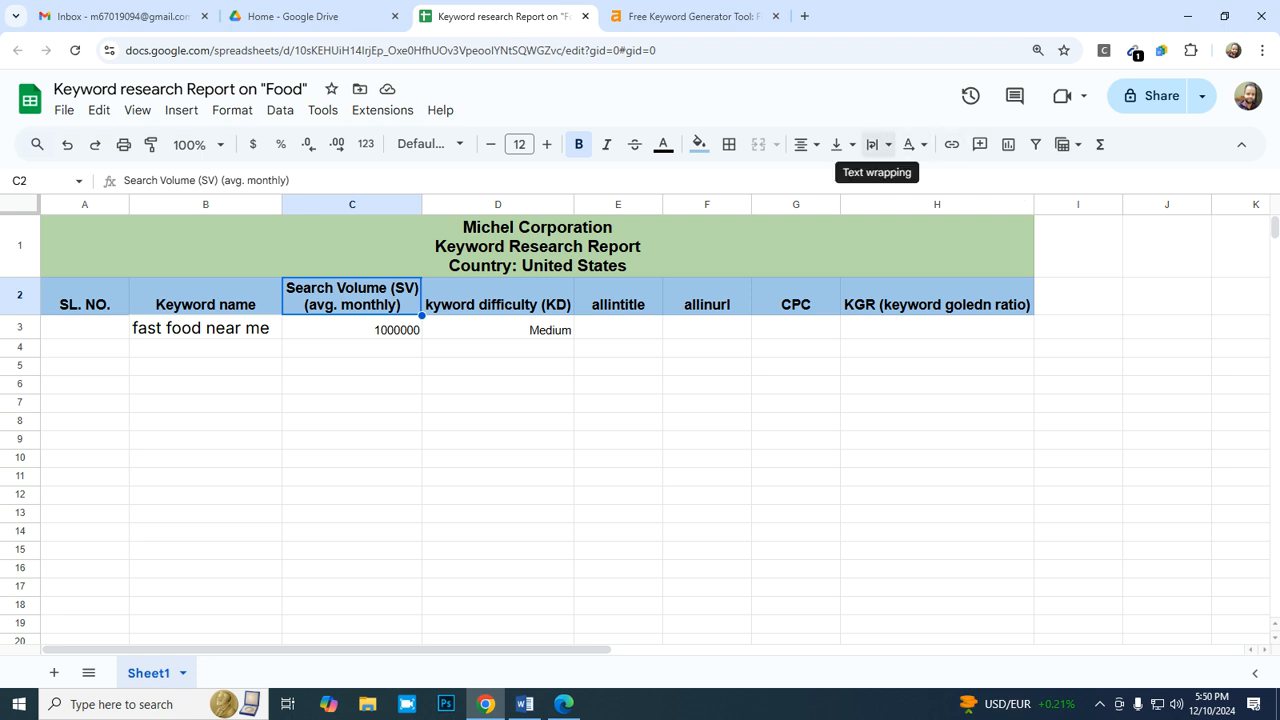
click(876, 144)
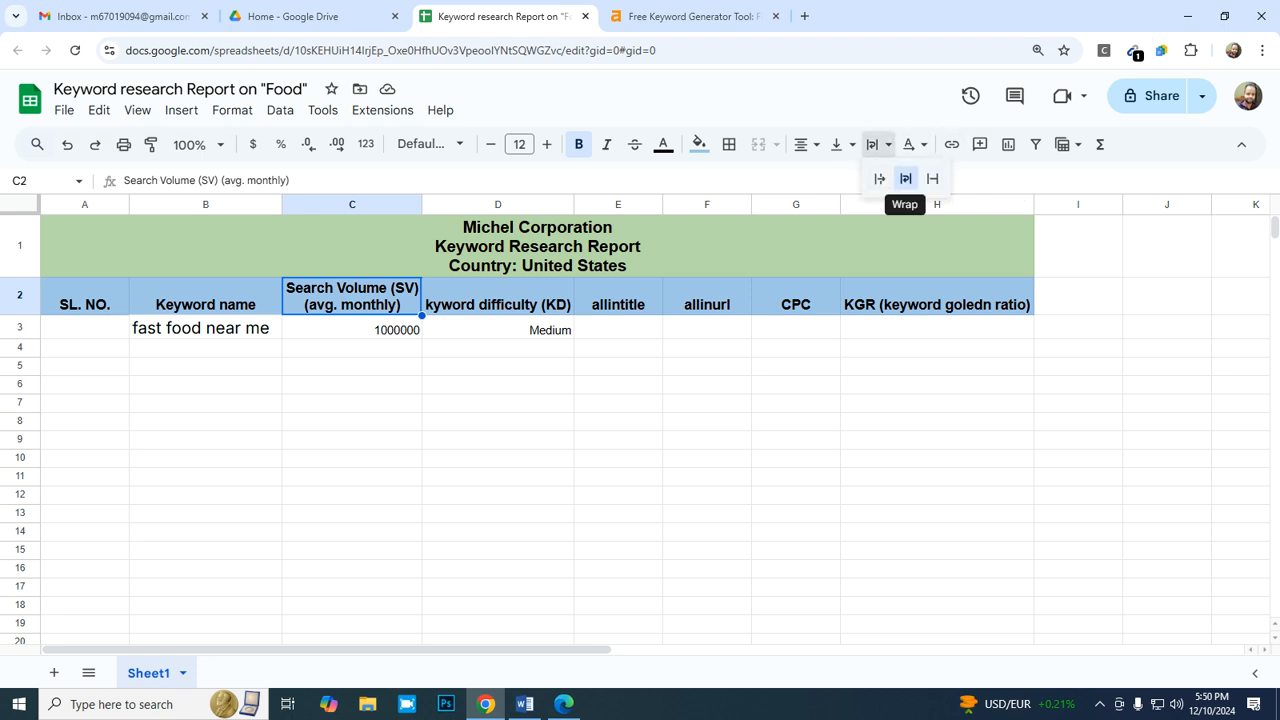
click(498, 328)
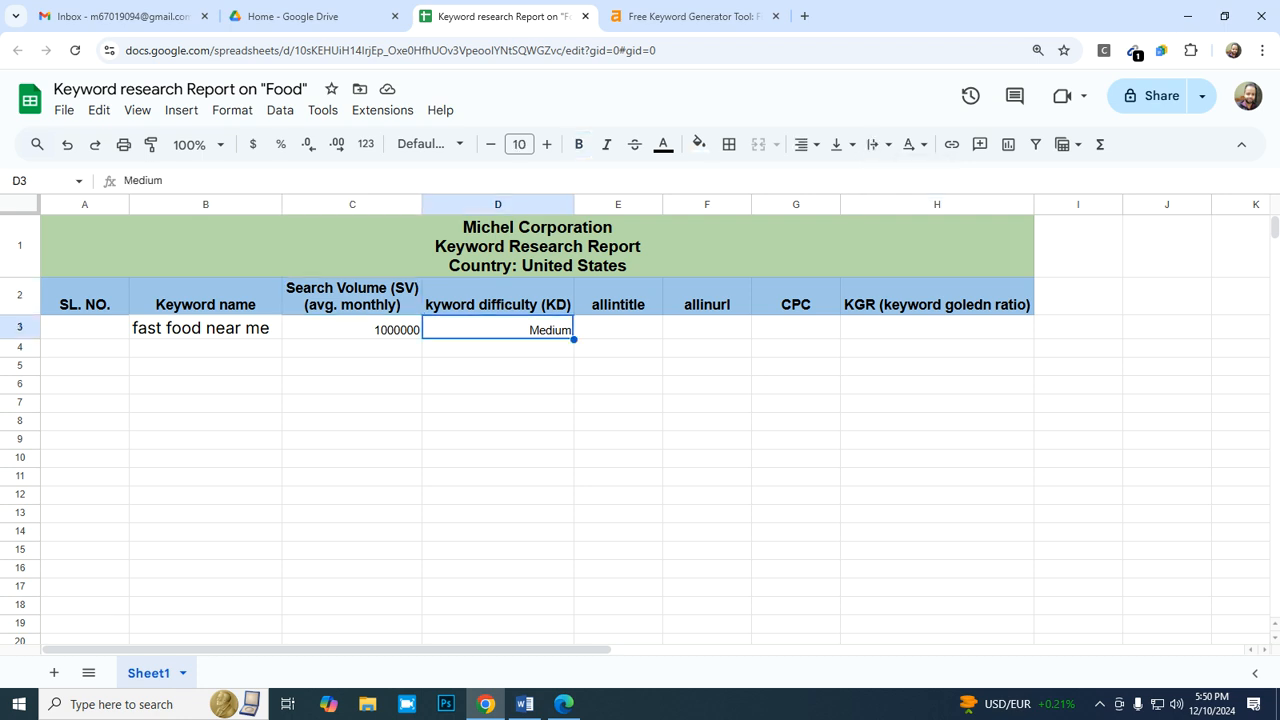
- Align the headings in A2:H2 vertically to the middle of their row
click(937, 297)
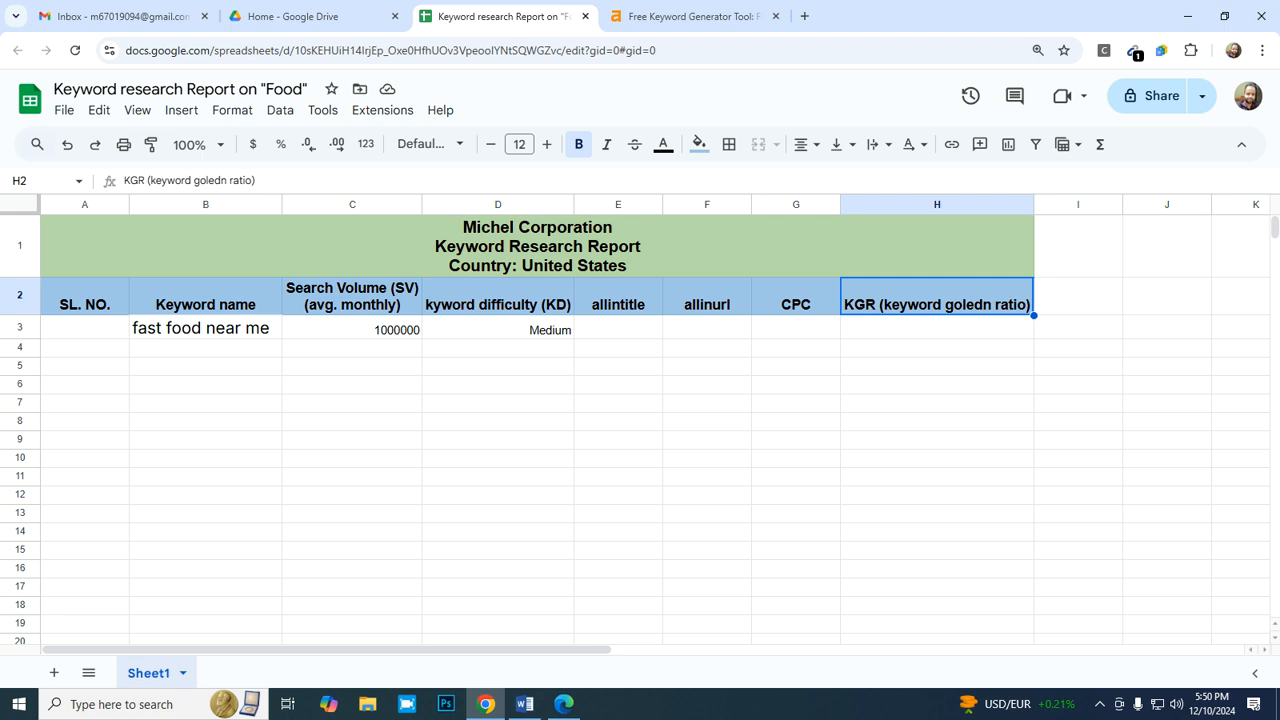
key(shift+Left)
key(shift+Left)
key(shift+Left)
key(shift+Left)
key(shift+Left)
key(shift+Left)
key(shift+Left)
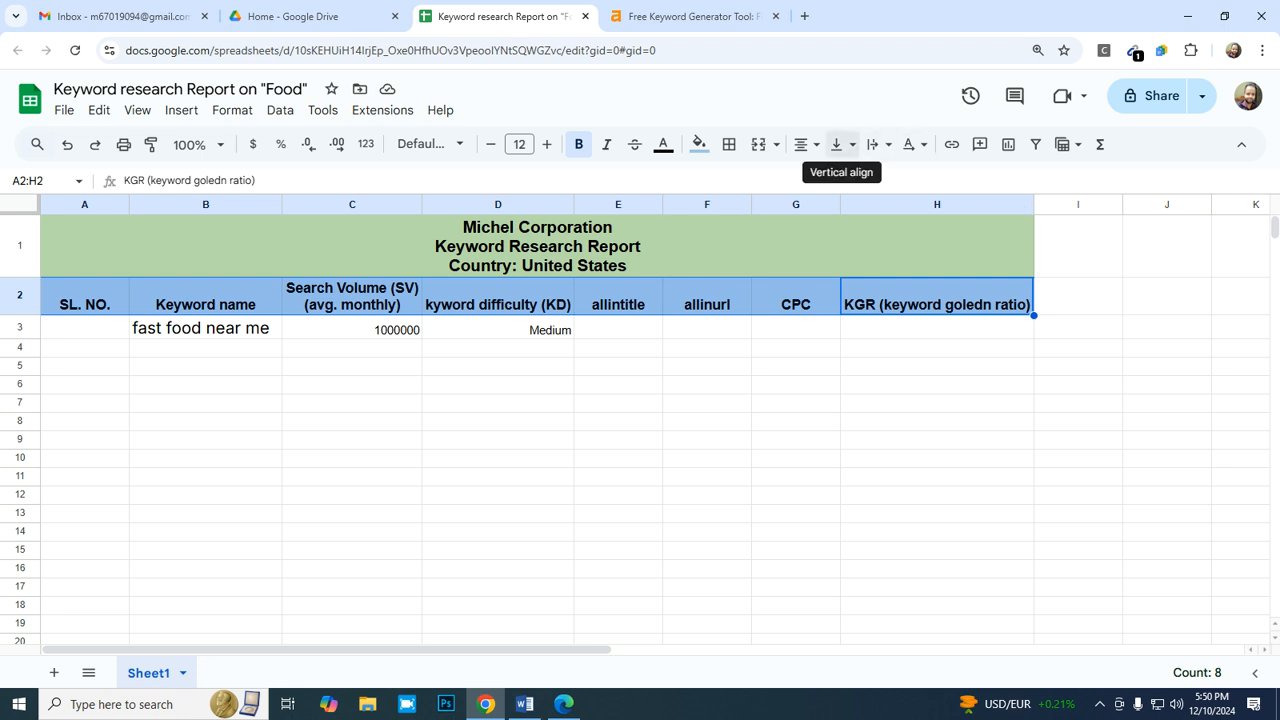
click(840, 144)
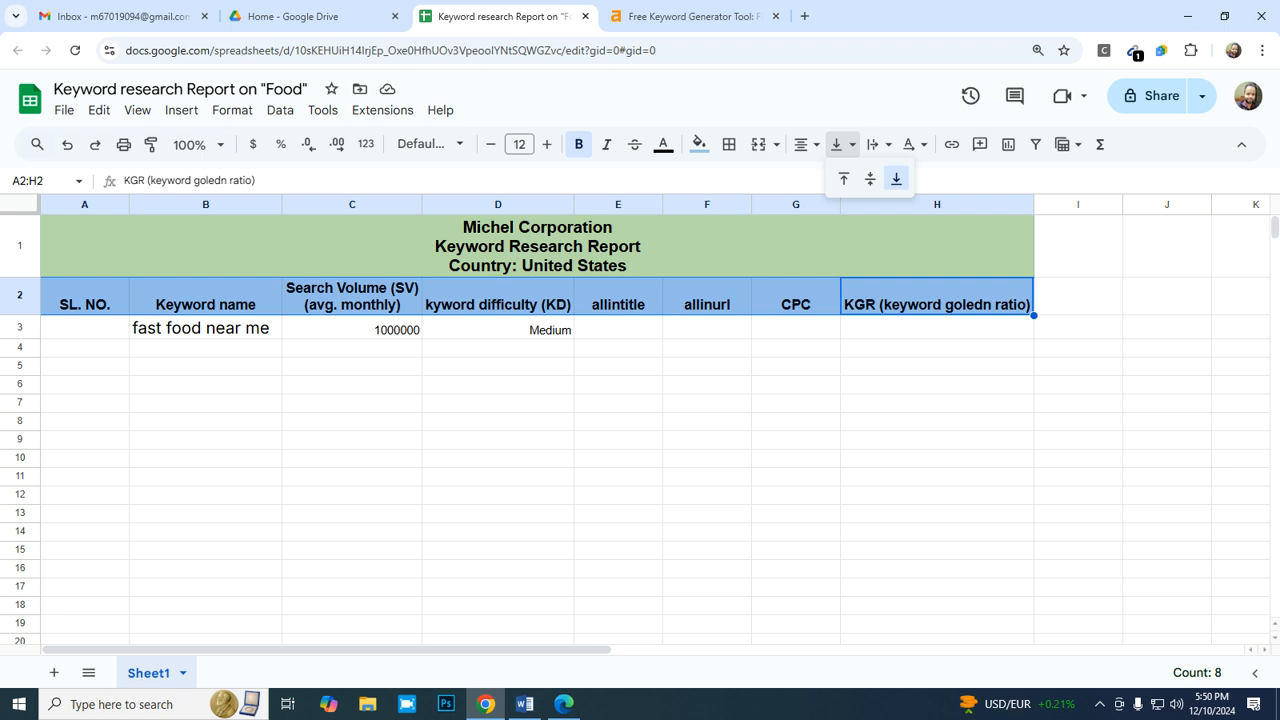
click(870, 178)
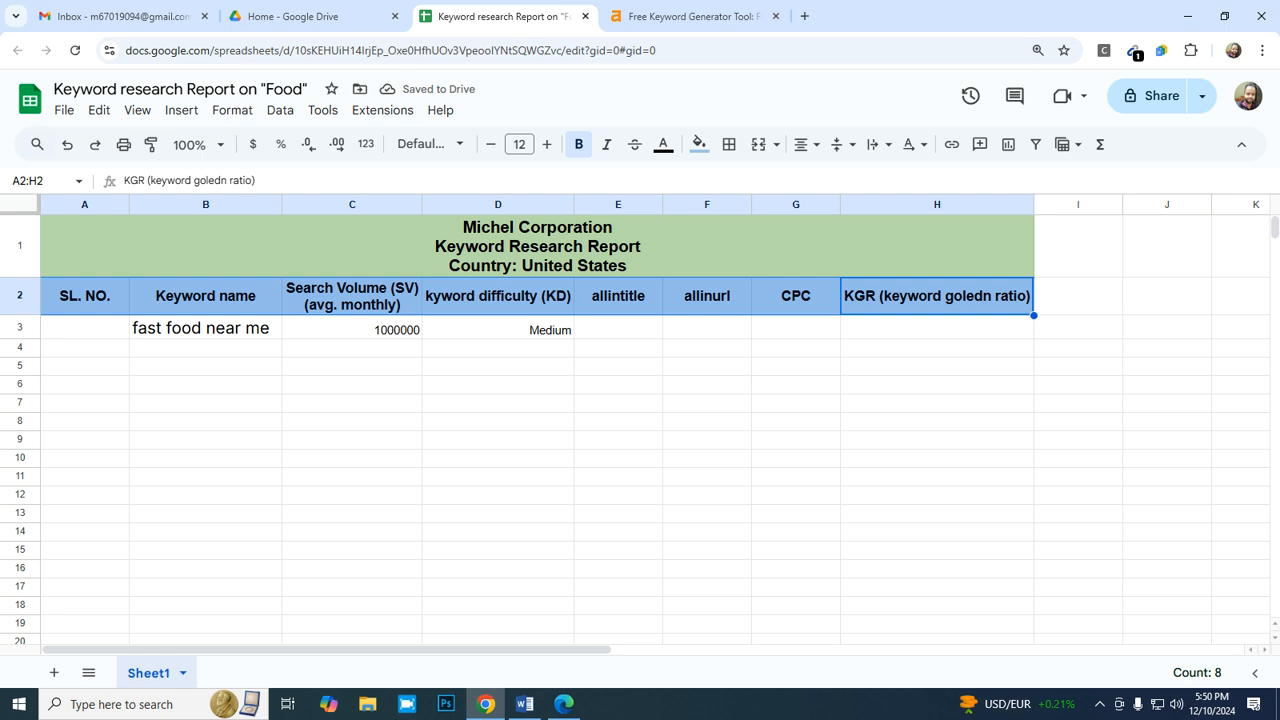
click(498, 328)
- Select the allintitle cell E3 and switch to Microsoft Edge to review the "allintitle:fast food near me" search results
click(618, 297)
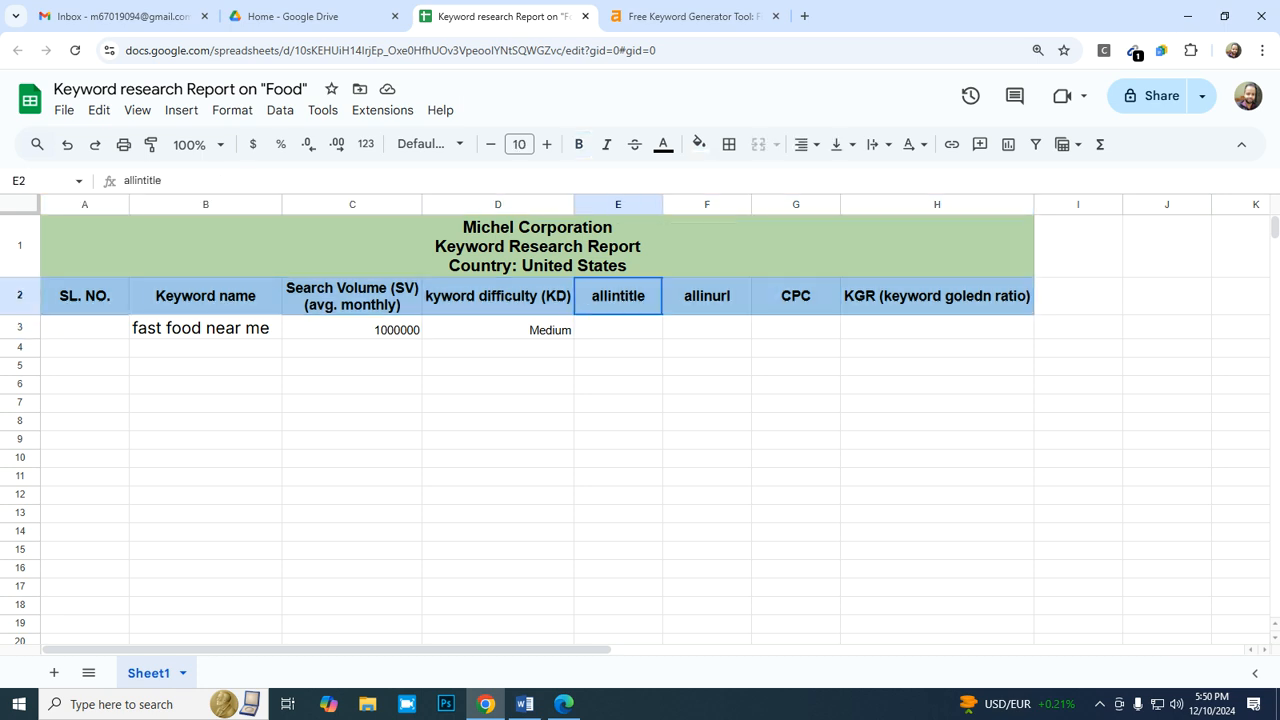
click(618, 328)
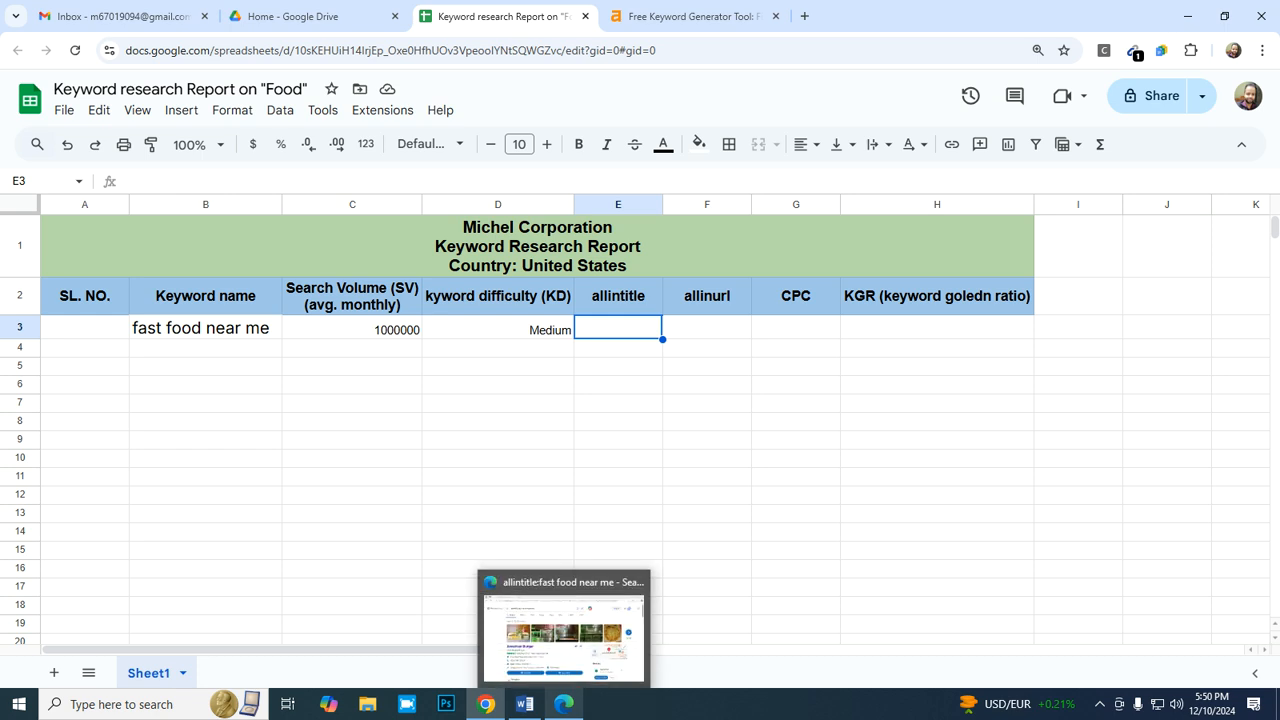
click(564, 704)
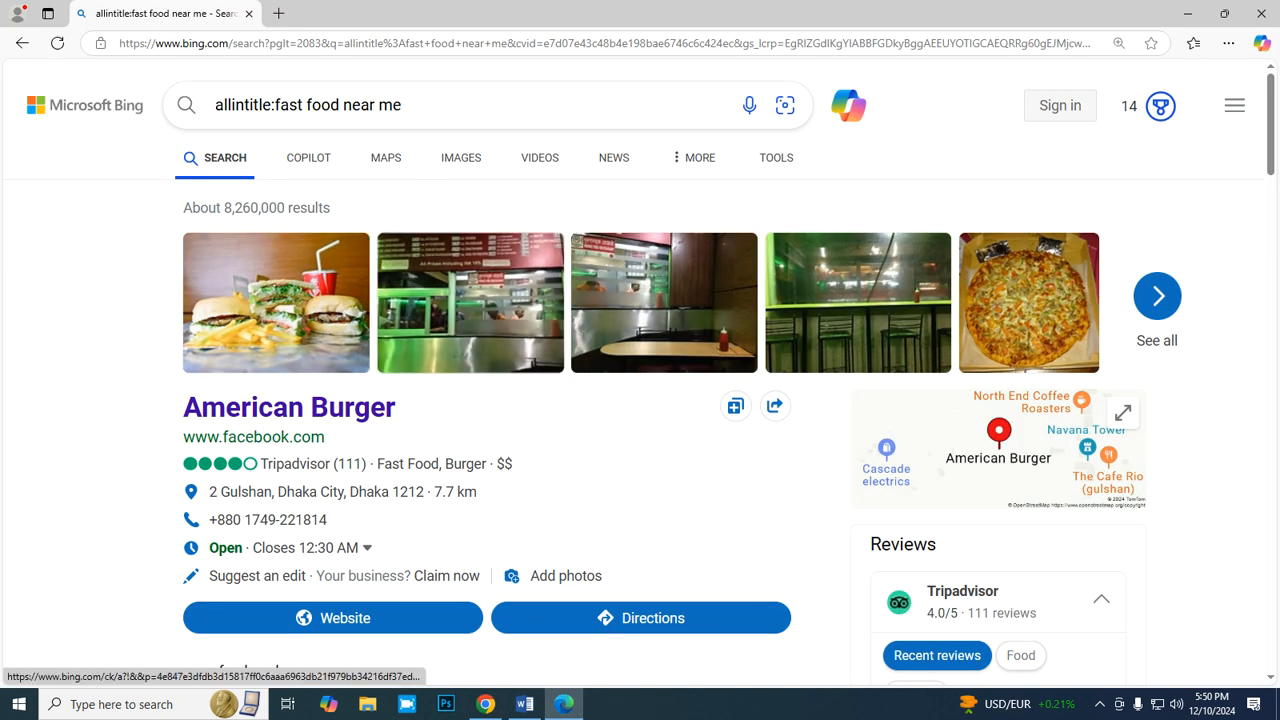
scroll(470, 300, down, 5)
scroll(470, 300, up, 5)
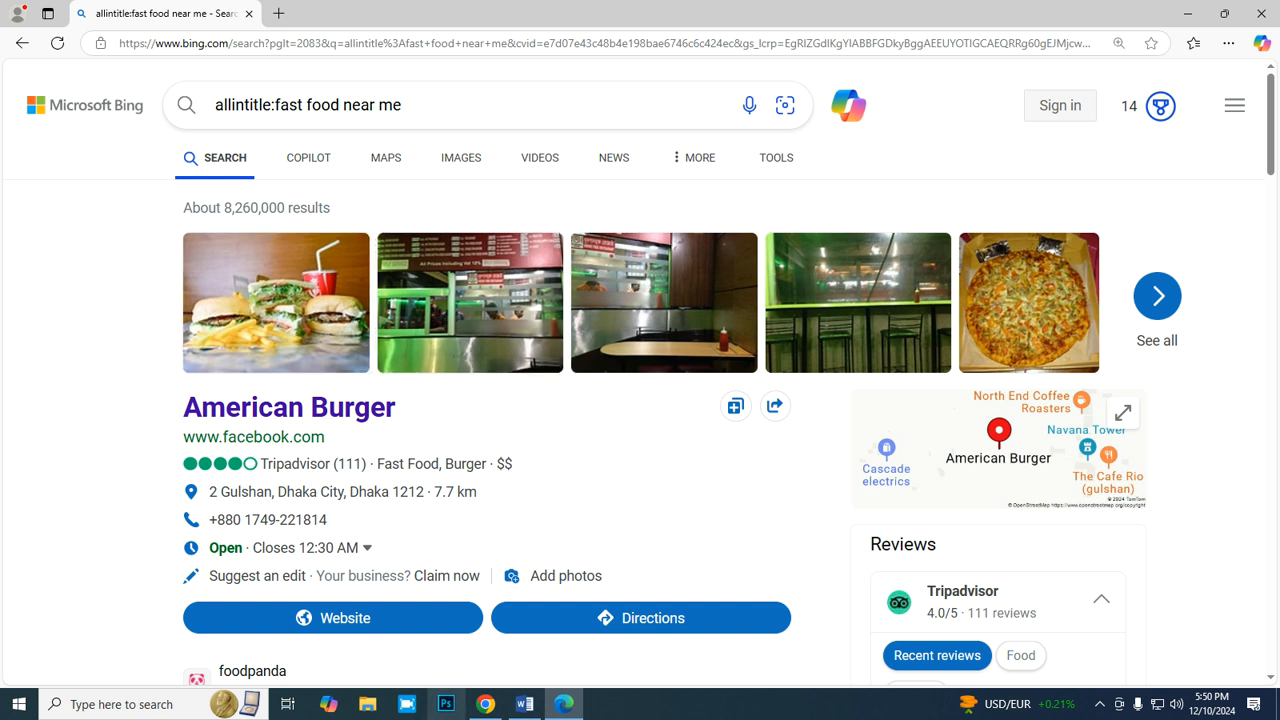
- Switch to Chrome to review the volume column of the Ahrefs keyword ideas for "food", and return to the Bing results in Edge
mouse_move(485, 704)
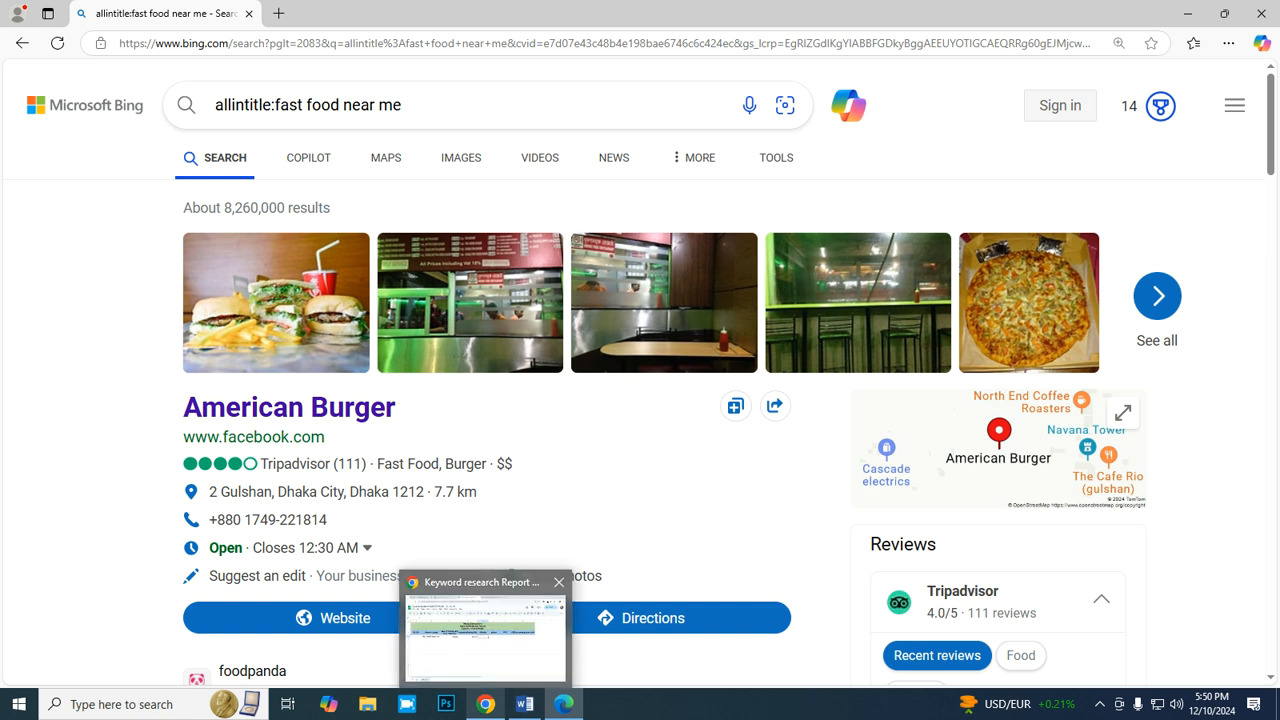
click(486, 636)
click(692, 16)
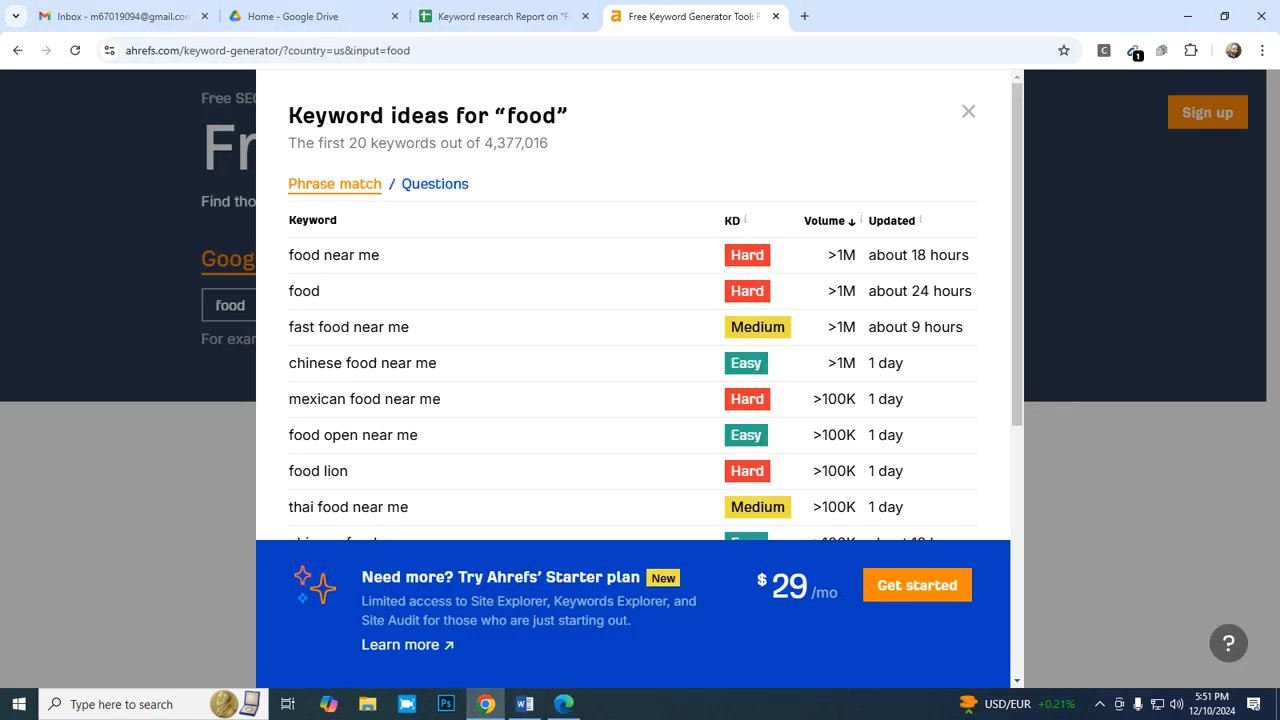
mouse_move(836, 221)
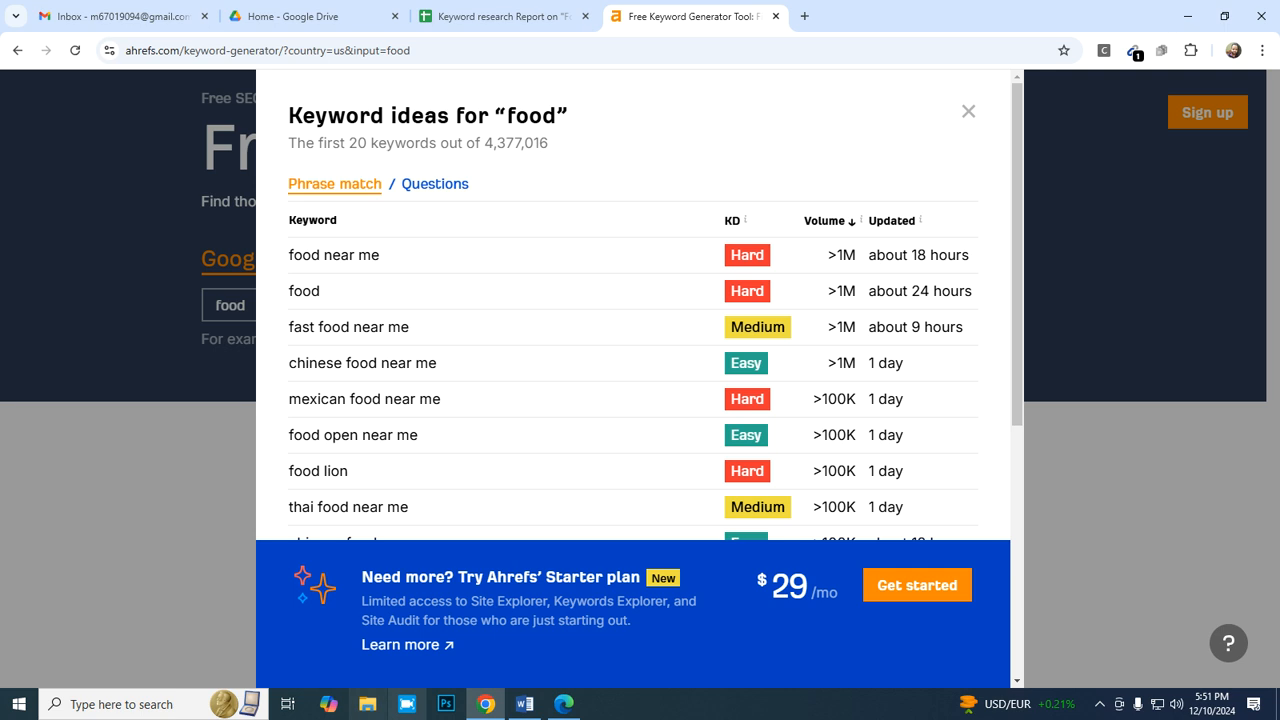
click(564, 704)
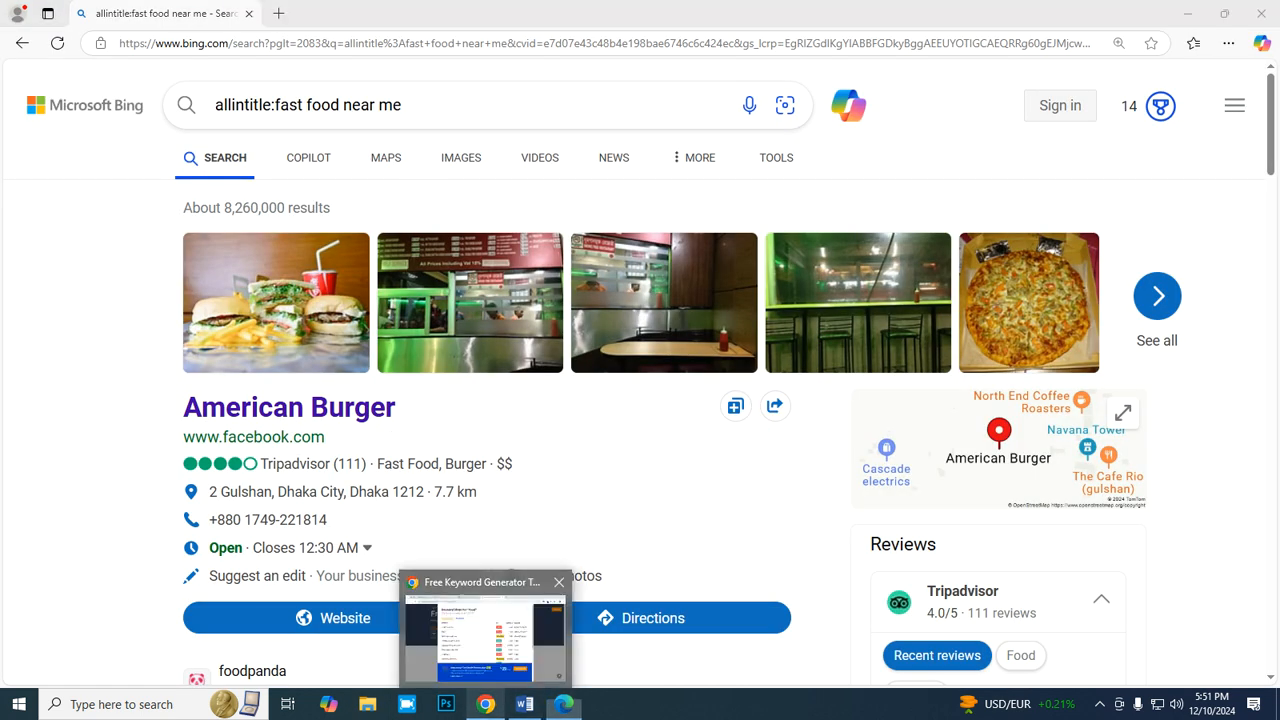
- Check the report's search volume cell C3 and allintitle cell E3 in Chrome against the Ahrefs keyword list and the Bing allintitle results in Edge
click(485, 704)
click(503, 16)
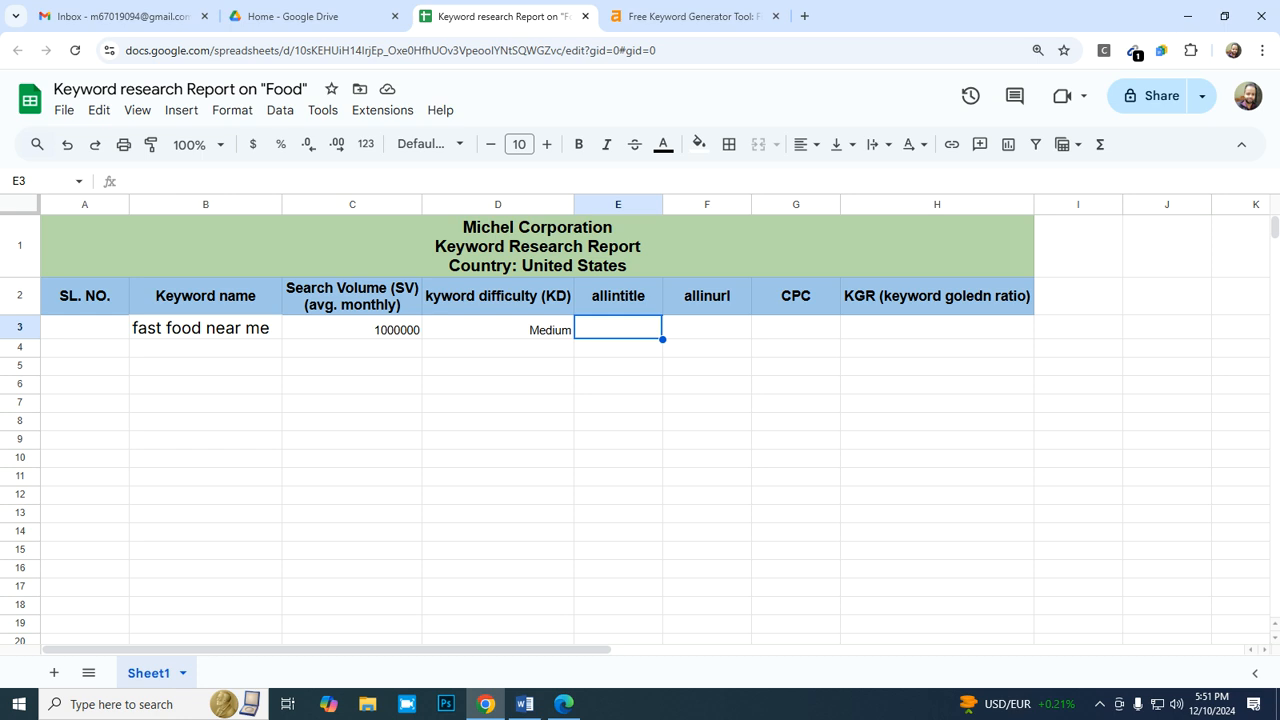
click(352, 328)
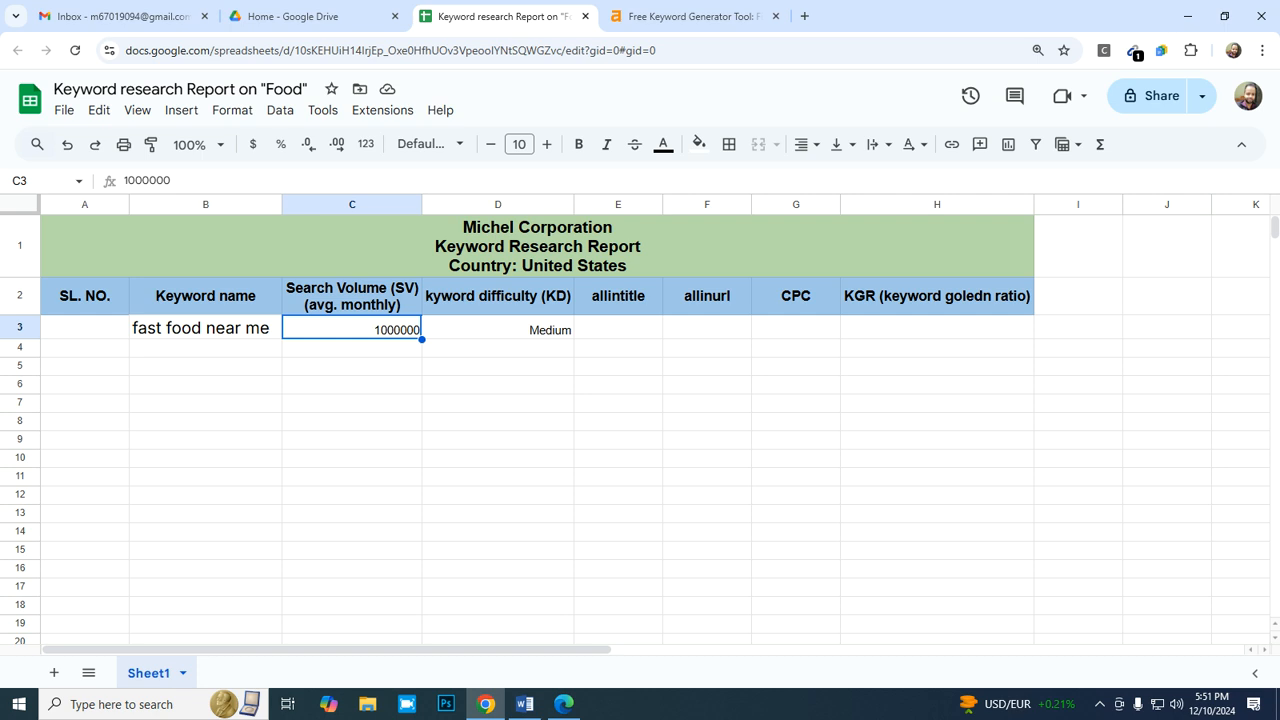
click(618, 328)
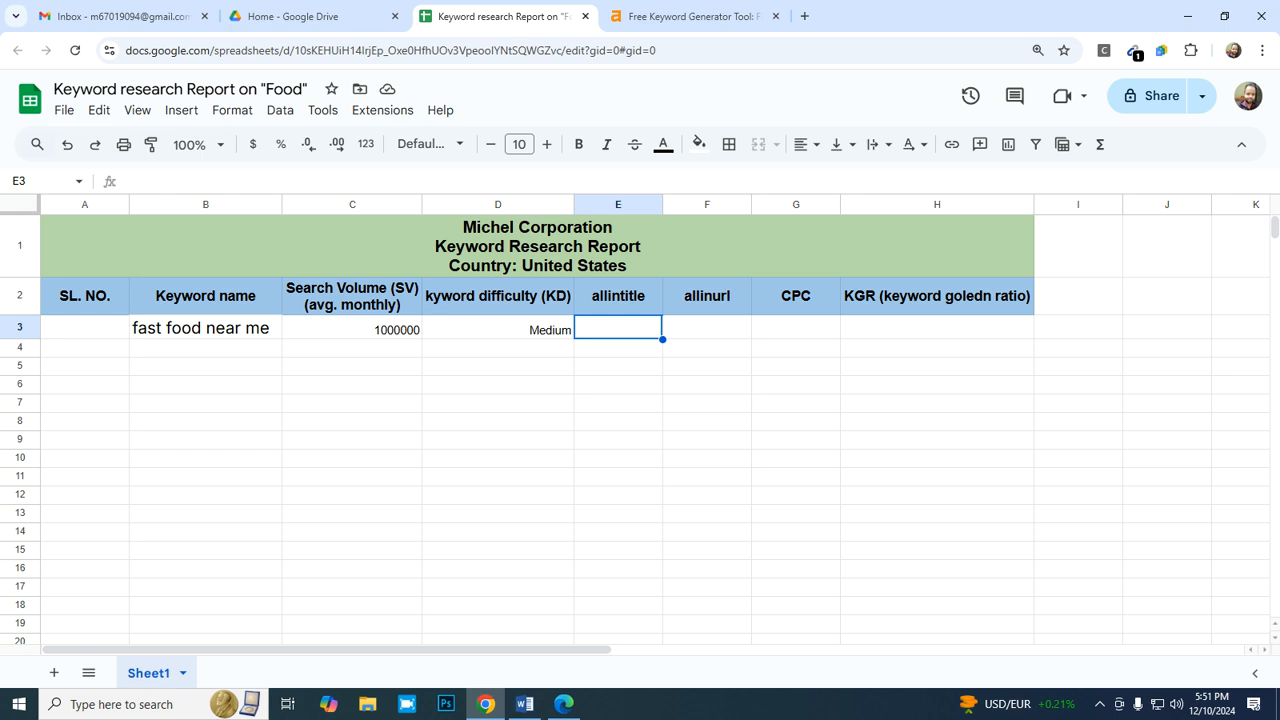
key(ctrl+Tab)
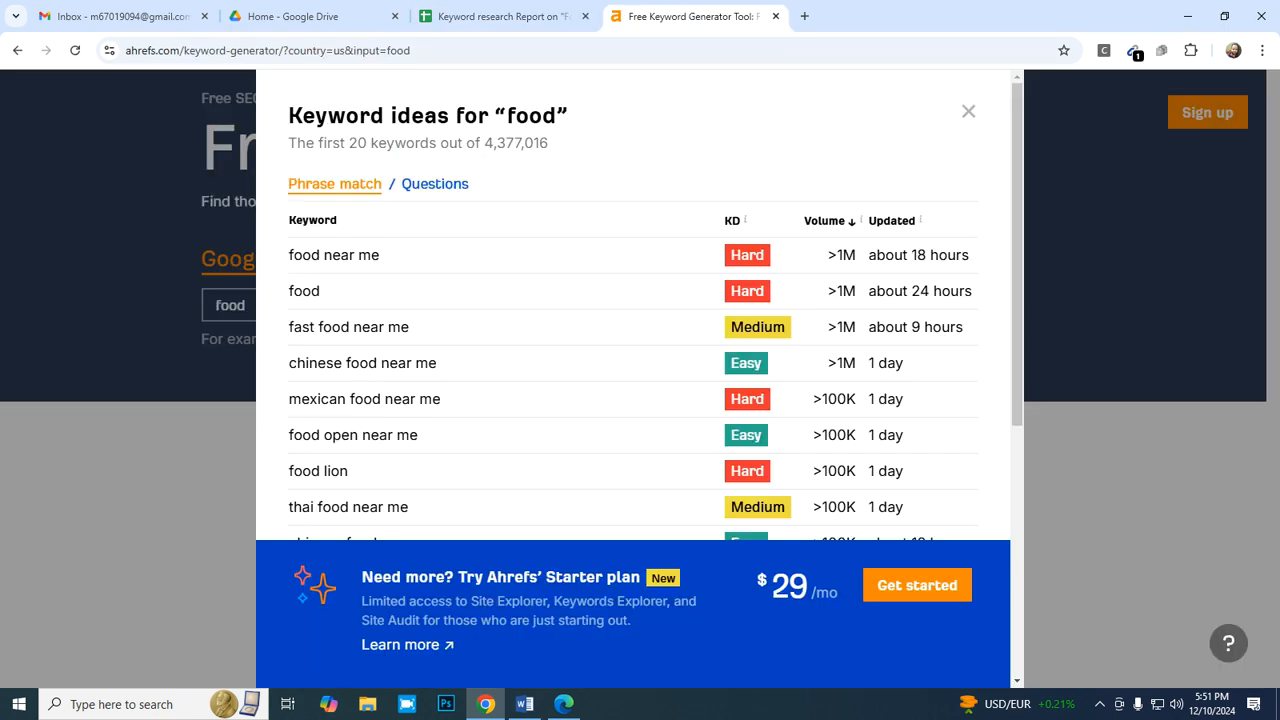
key(ctrl+shift+Tab)
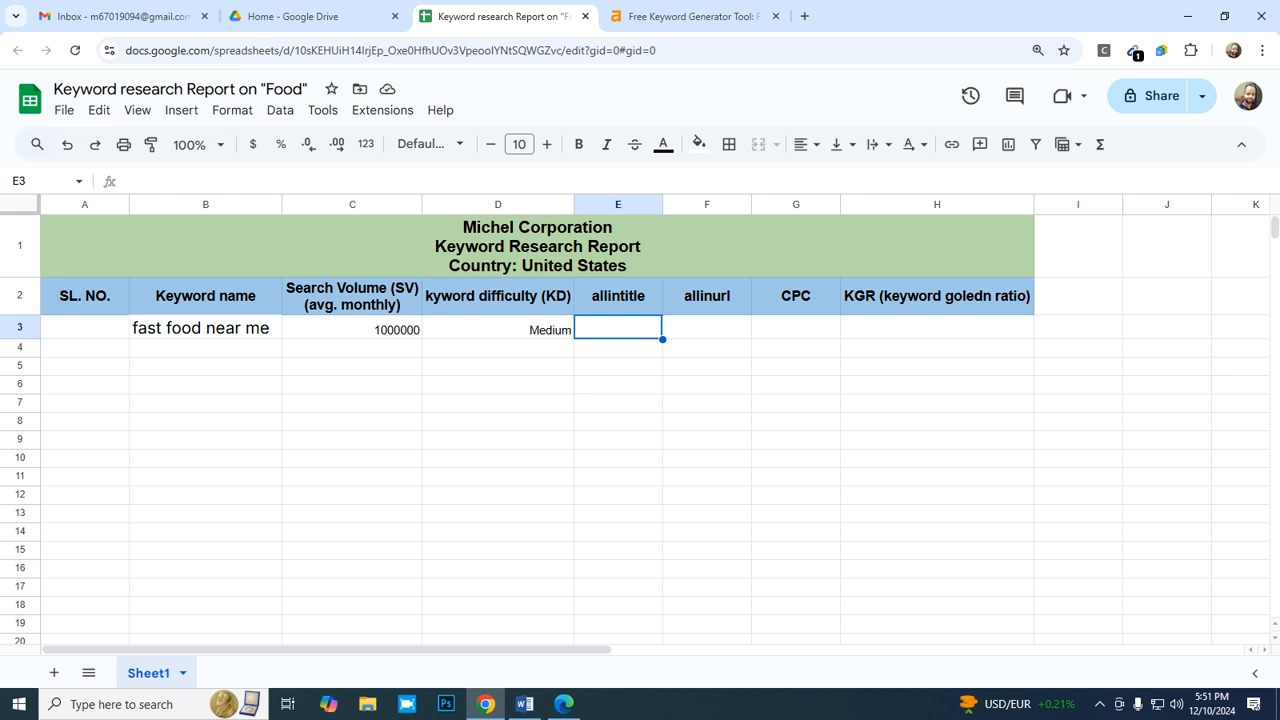
click(564, 704)
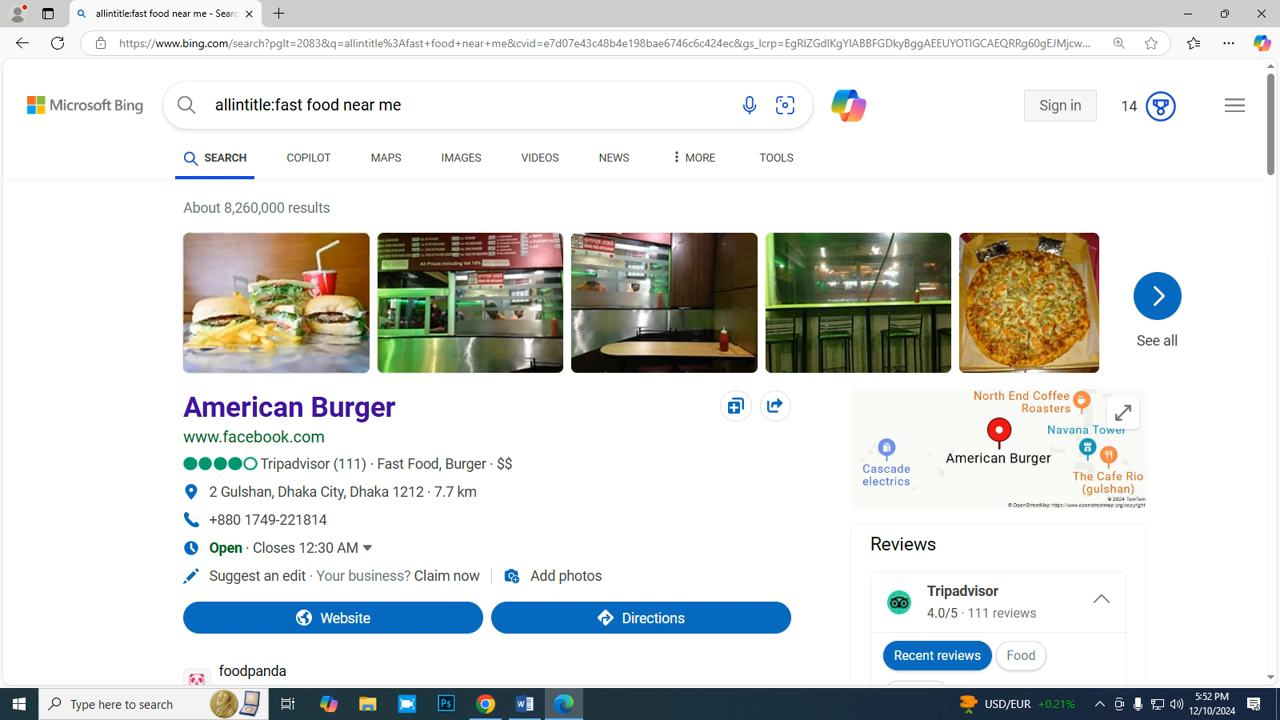
- Return to the report in Chrome and calculate the allintitle value for "fast food near me" in E3 as =8260000/12
click(525, 704)
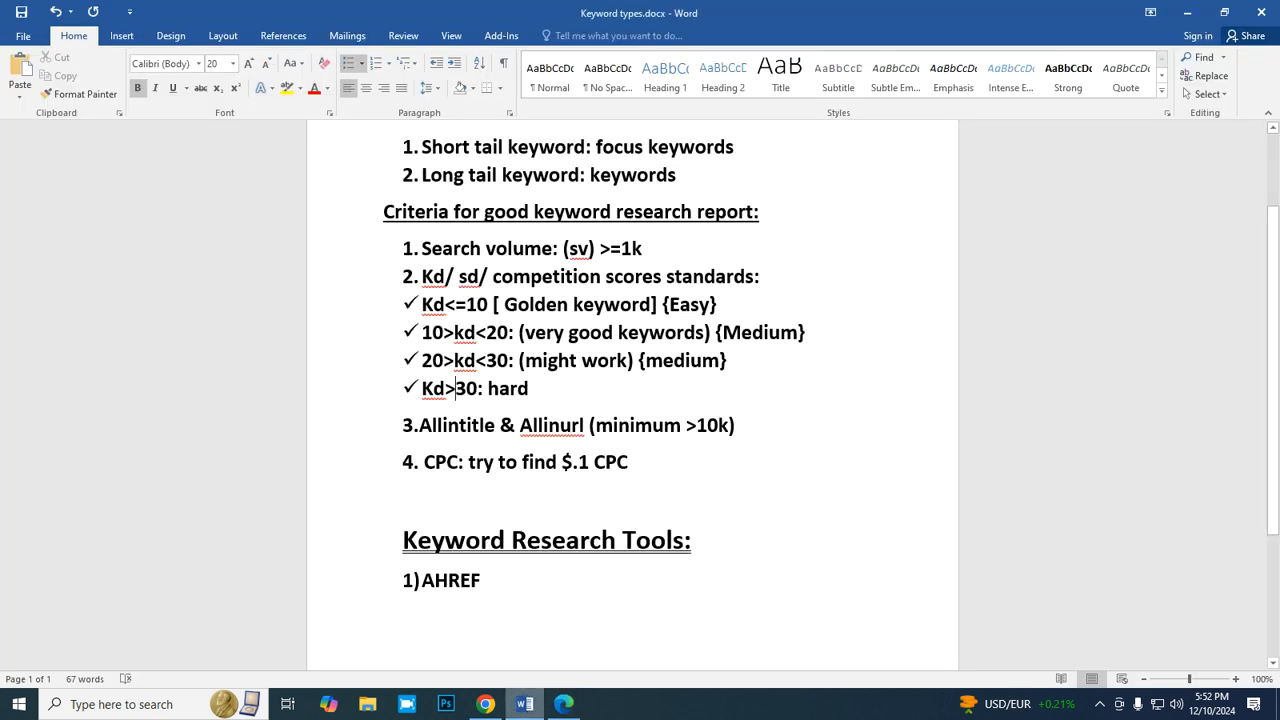
click(564, 704)
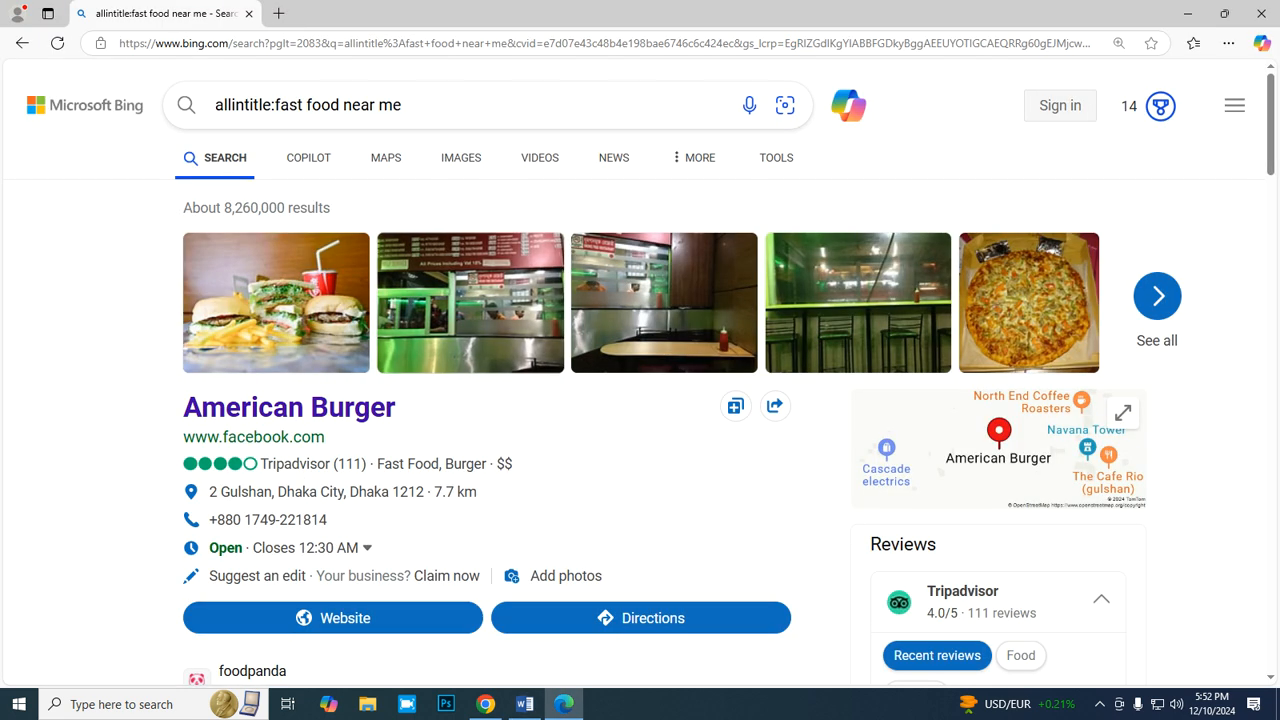
click(485, 704)
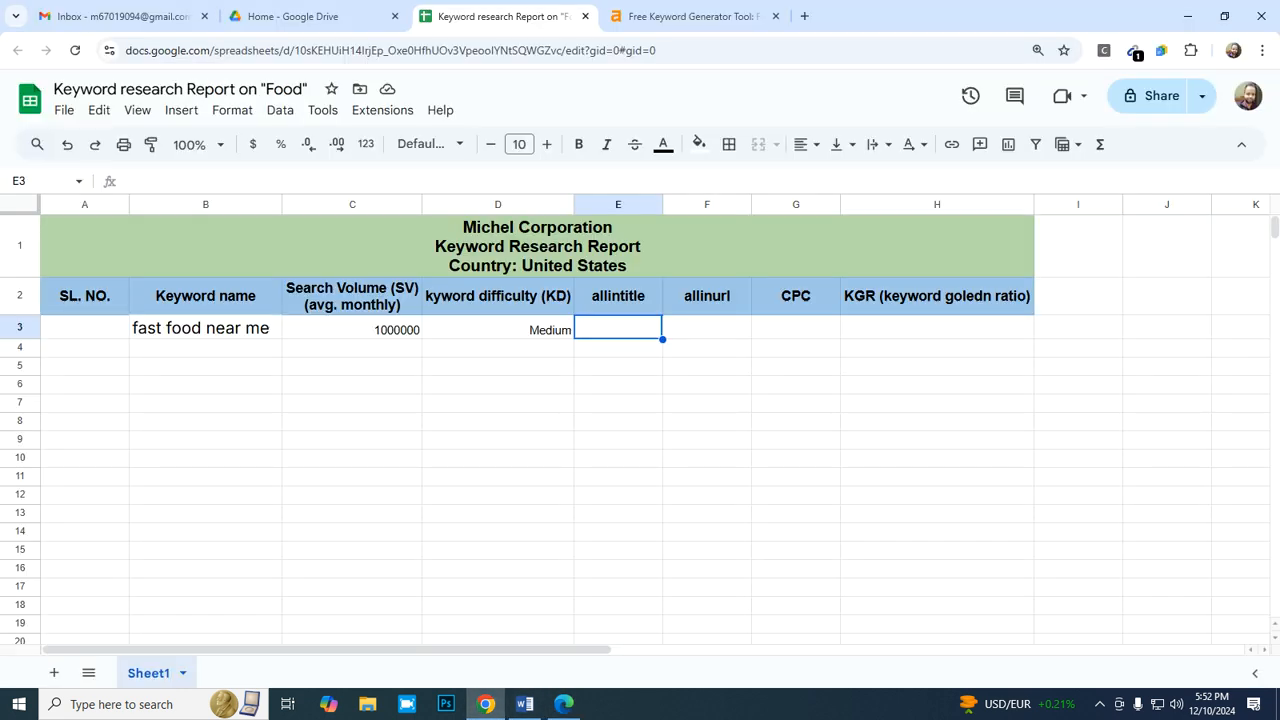
text(=)
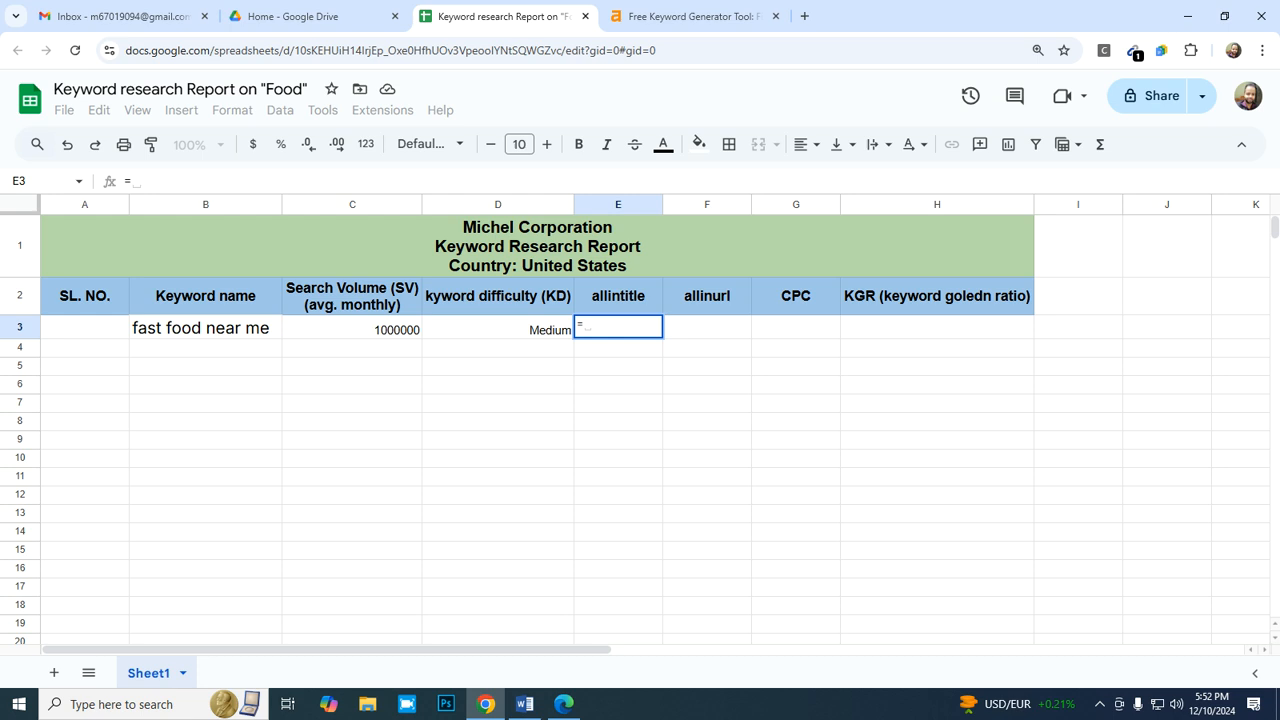
text(8260000/12)
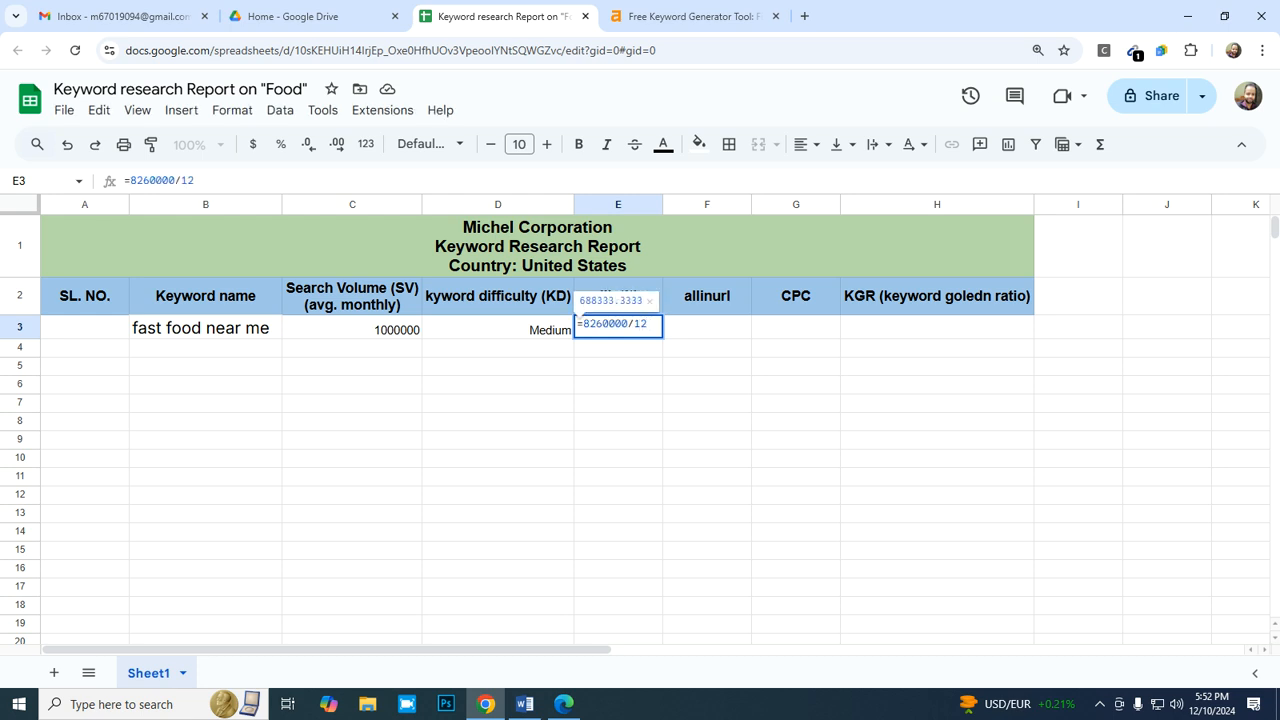
key(Return)
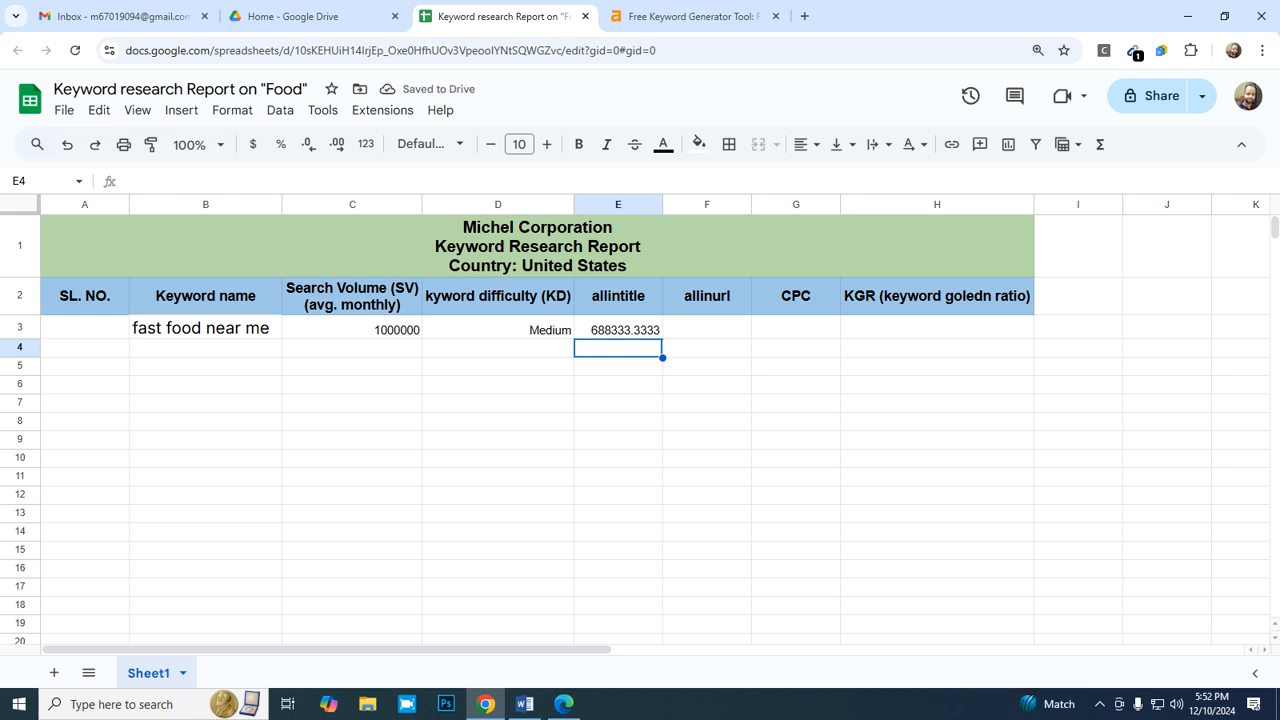
- Apply the Number format to the allintitle value in E3
click(618, 329)
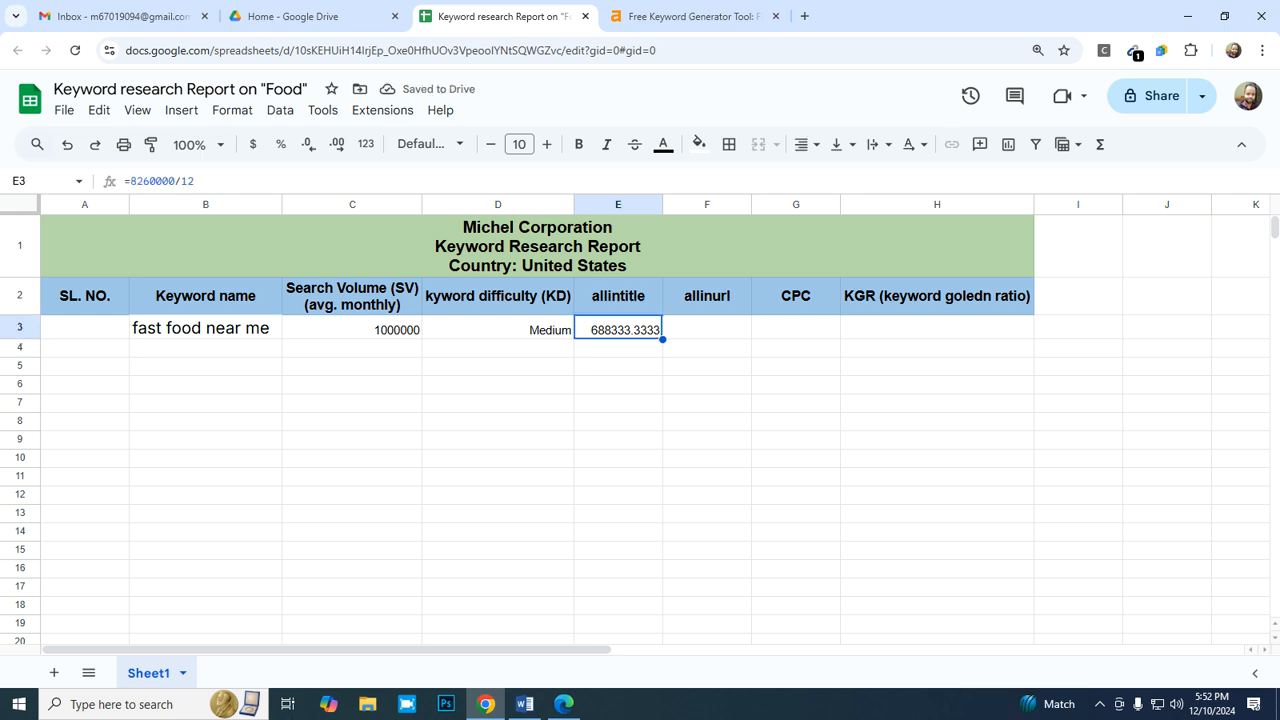
key(ctrl+plus)
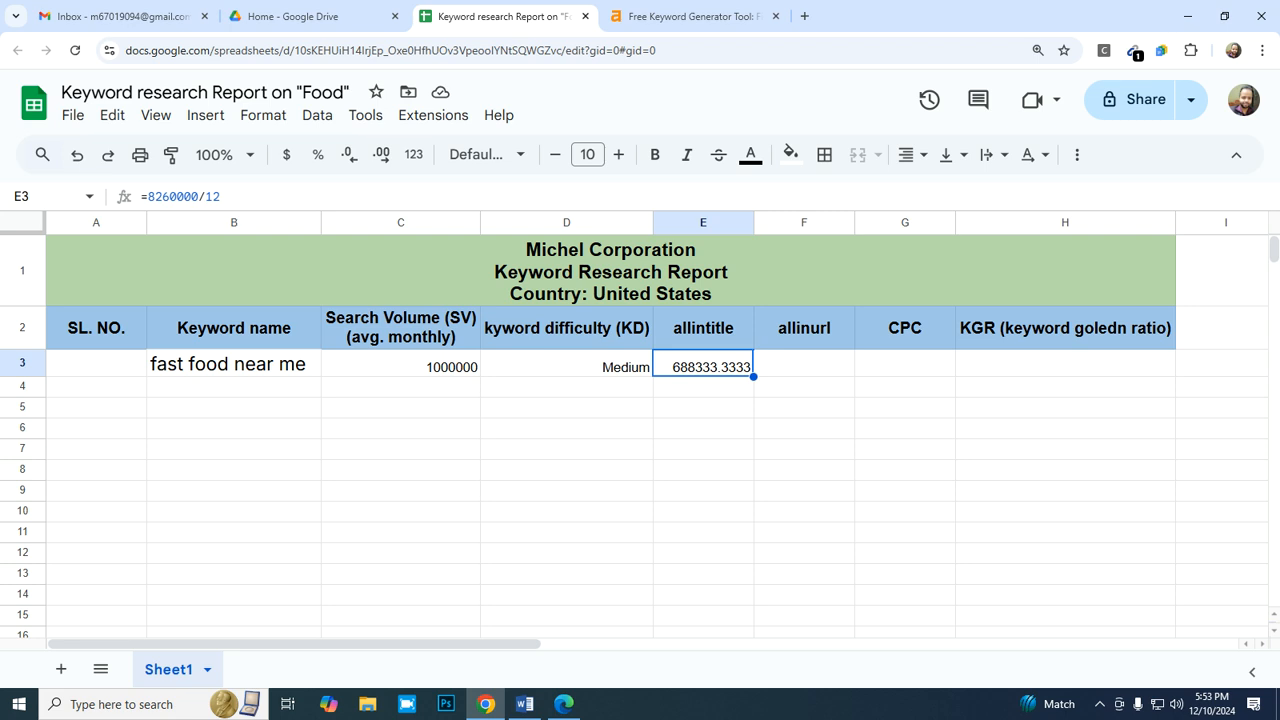
right_click(700, 367)
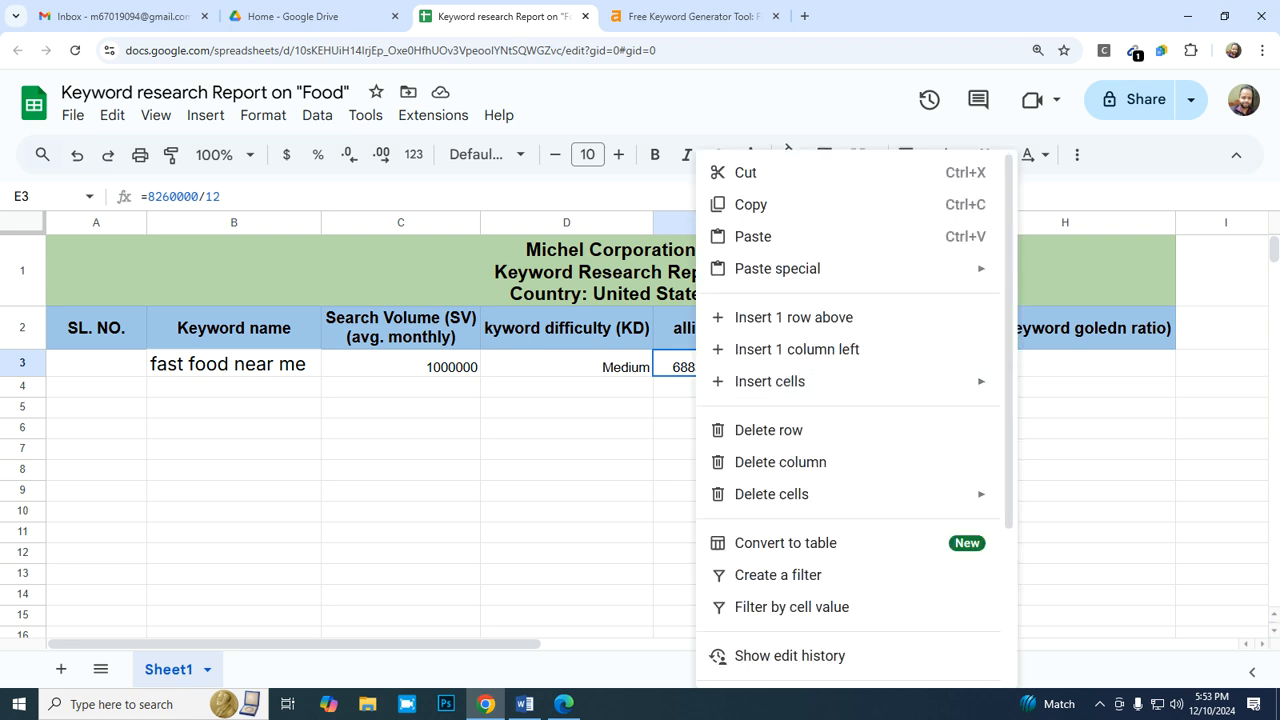
click(567, 553)
click(703, 366)
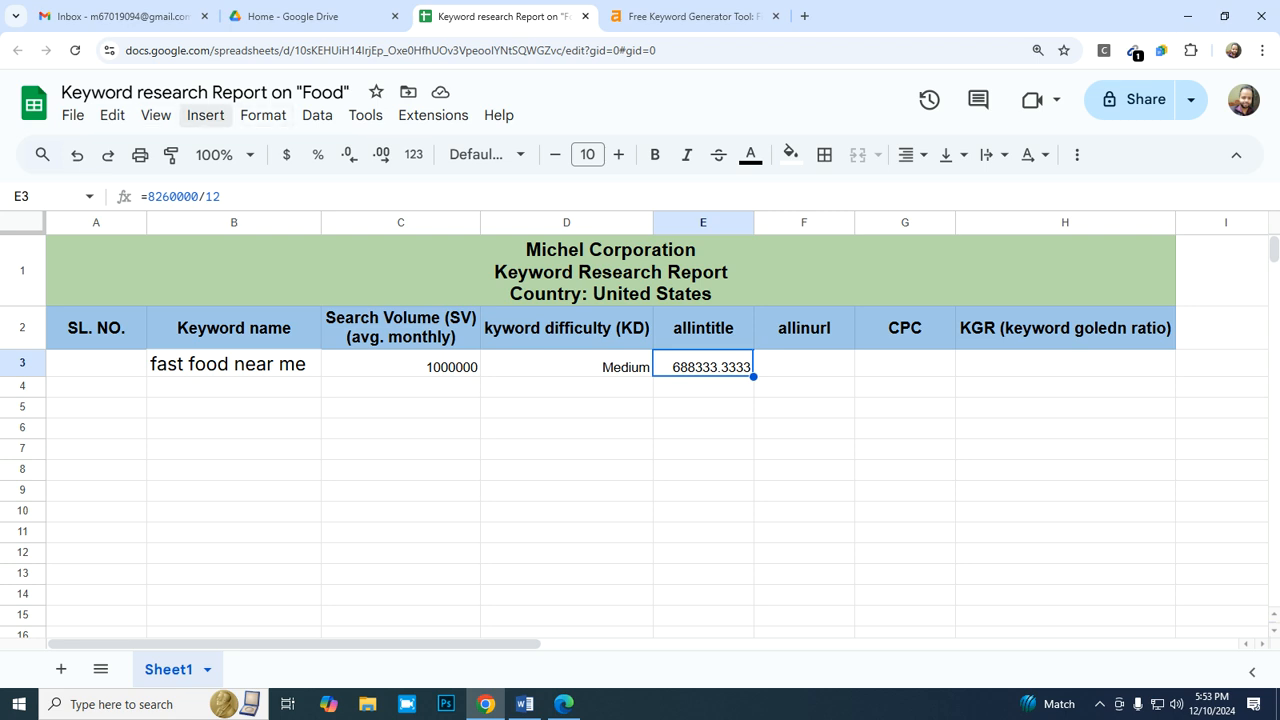
click(263, 115)
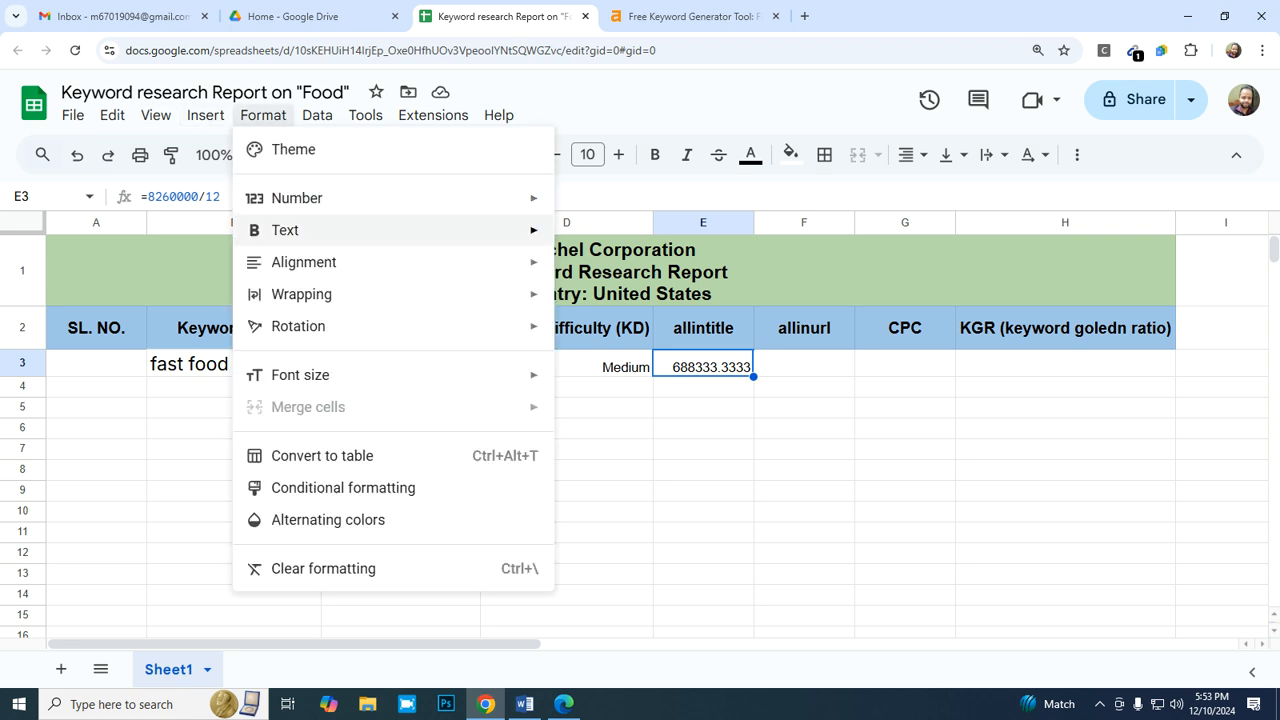
mouse_move(300, 198)
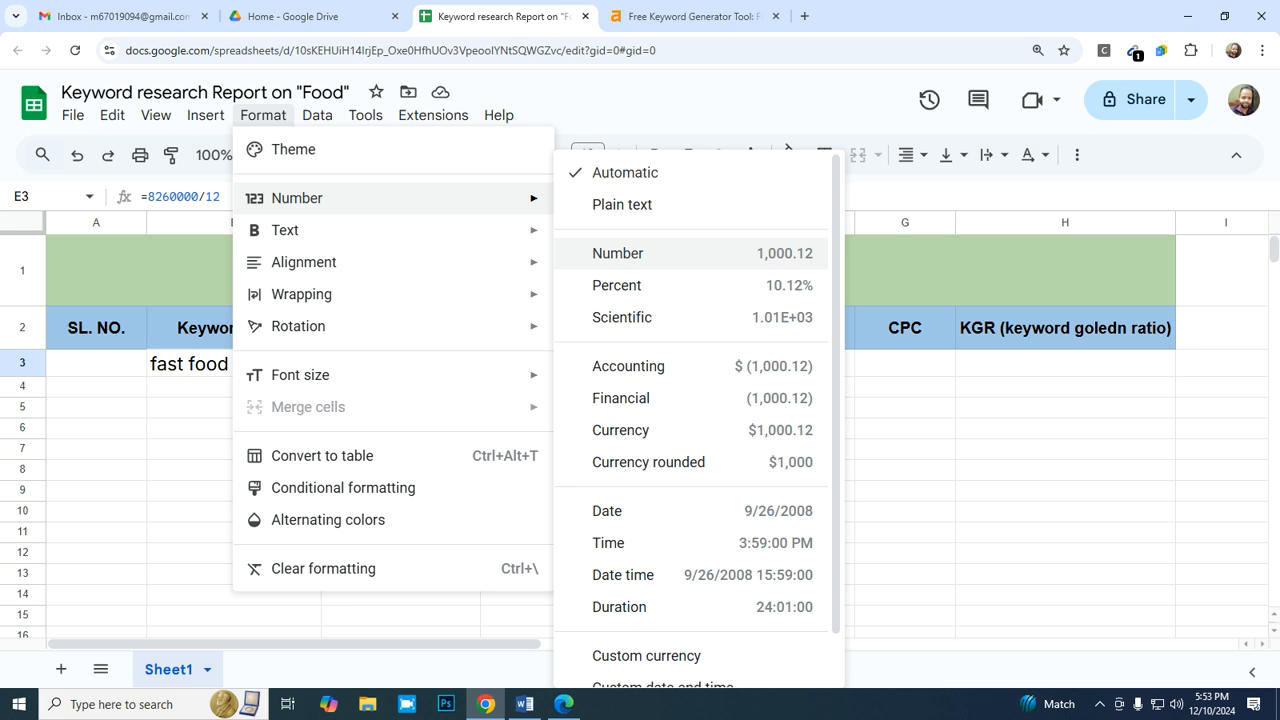
scroll(690, 460, down, 1)
scroll(690, 456, up, 1)
click(690, 253)
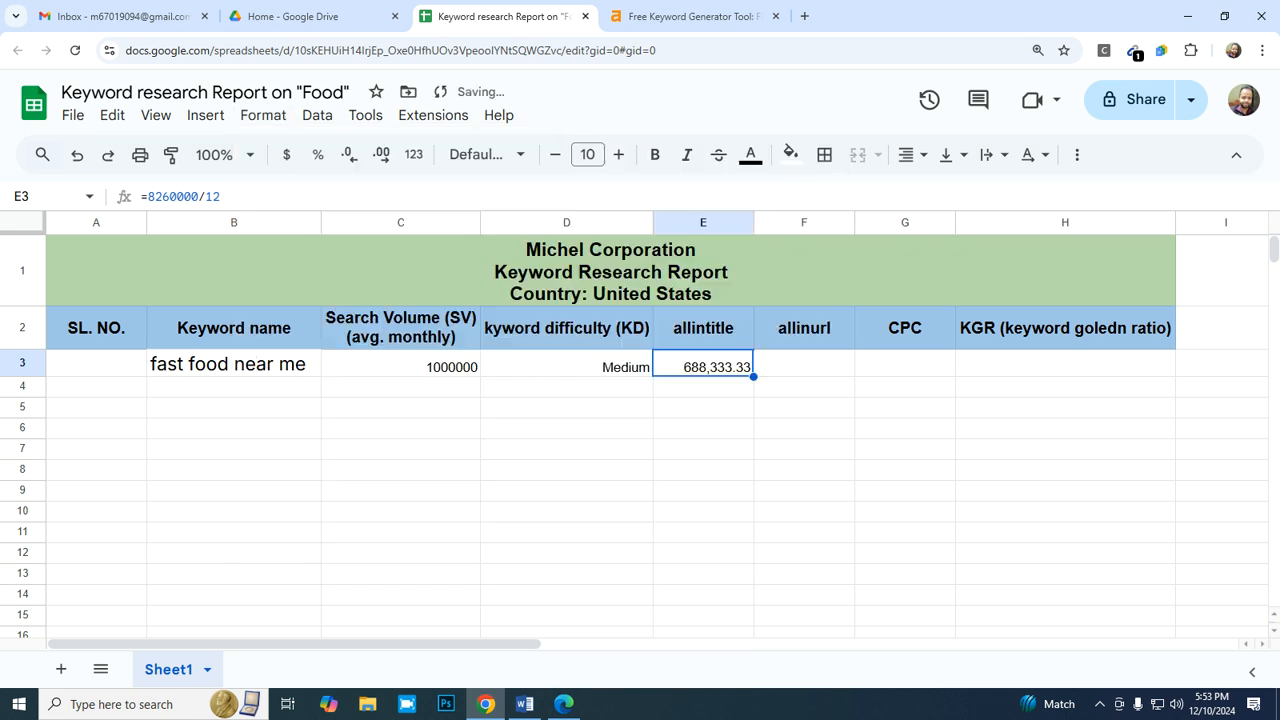
click(703, 387)
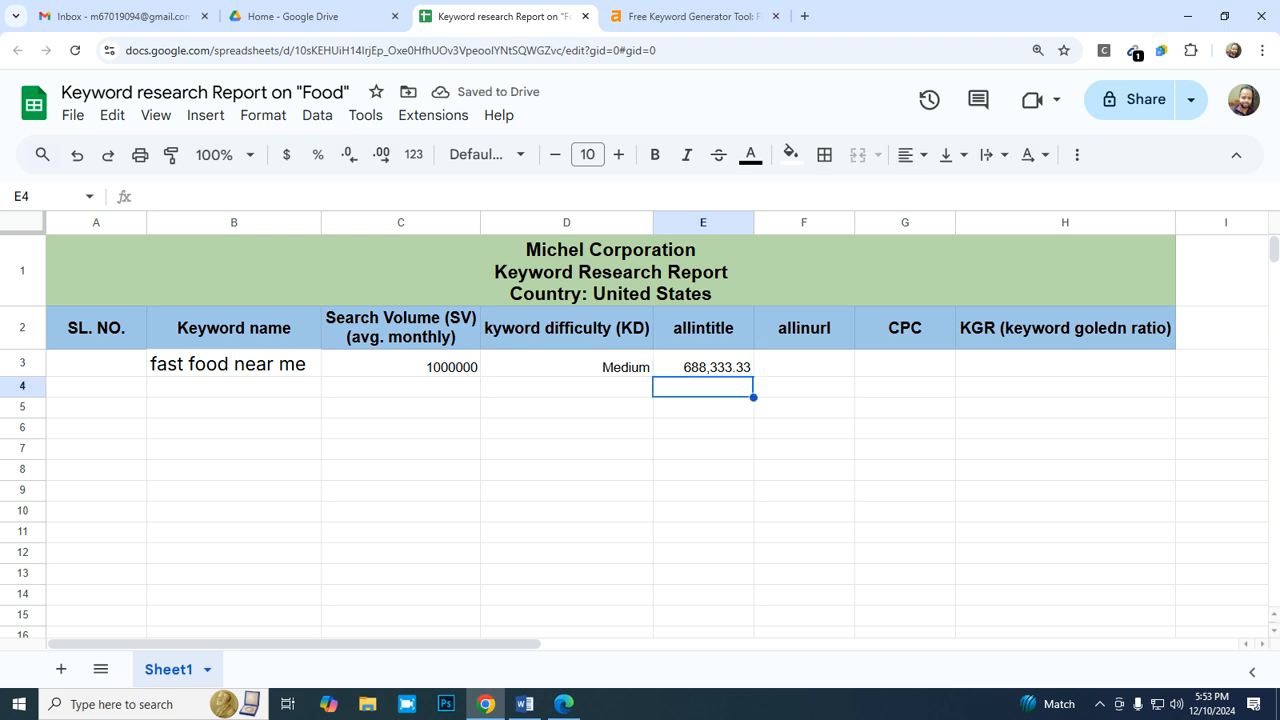
- Change the number format of the allintitle cell E3 to plain text
click(703, 364)
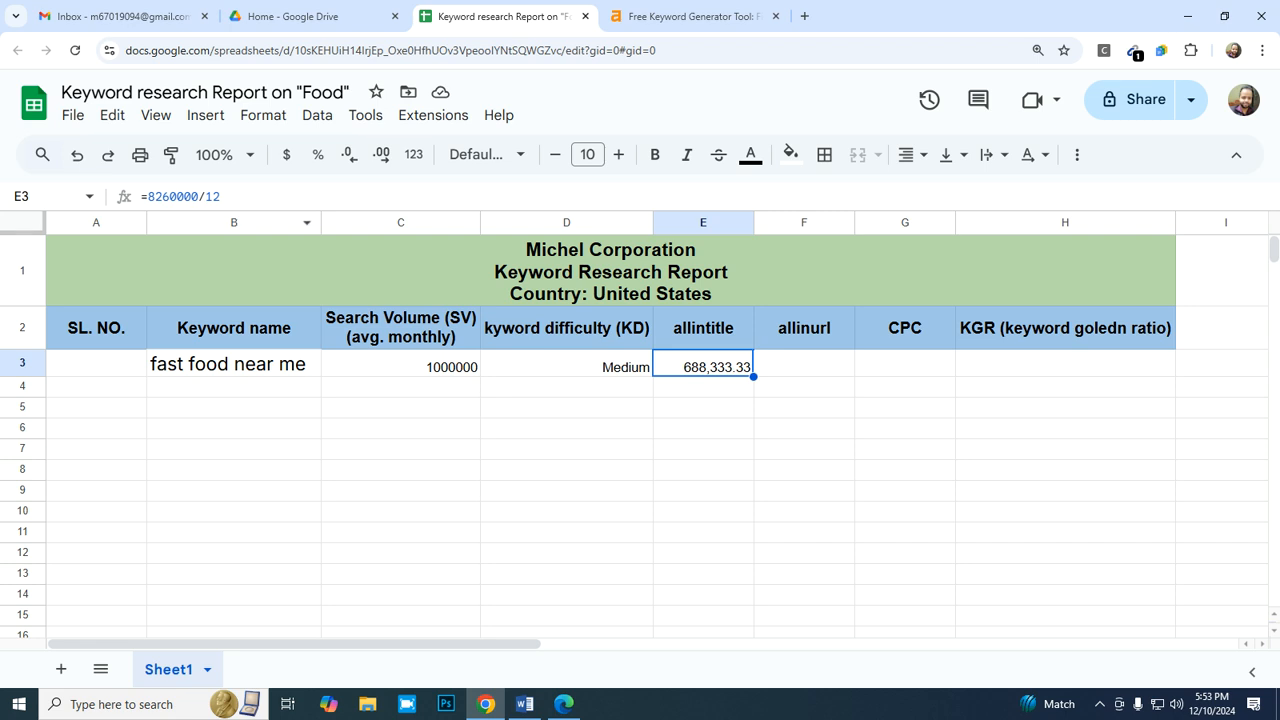
click(263, 115)
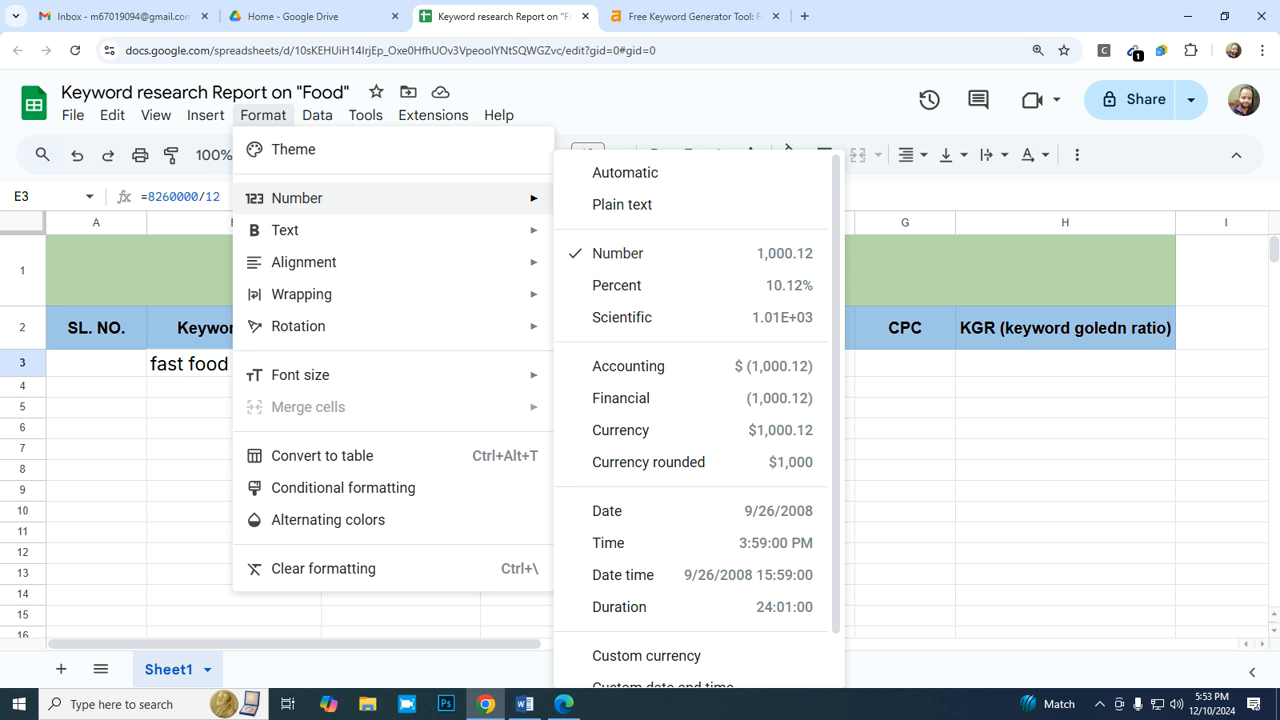
click(622, 204)
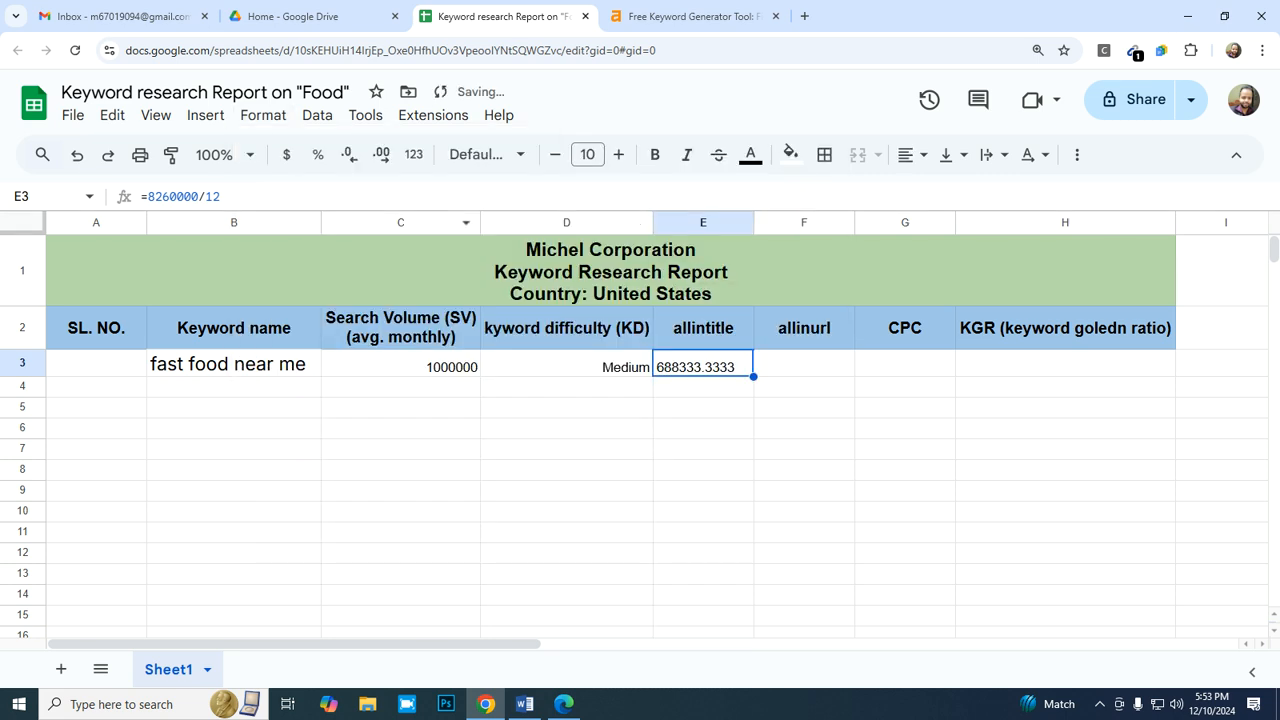
- Apply the custom number format 0 to the allintitle cell E3 so it shows no decimals
click(263, 115)
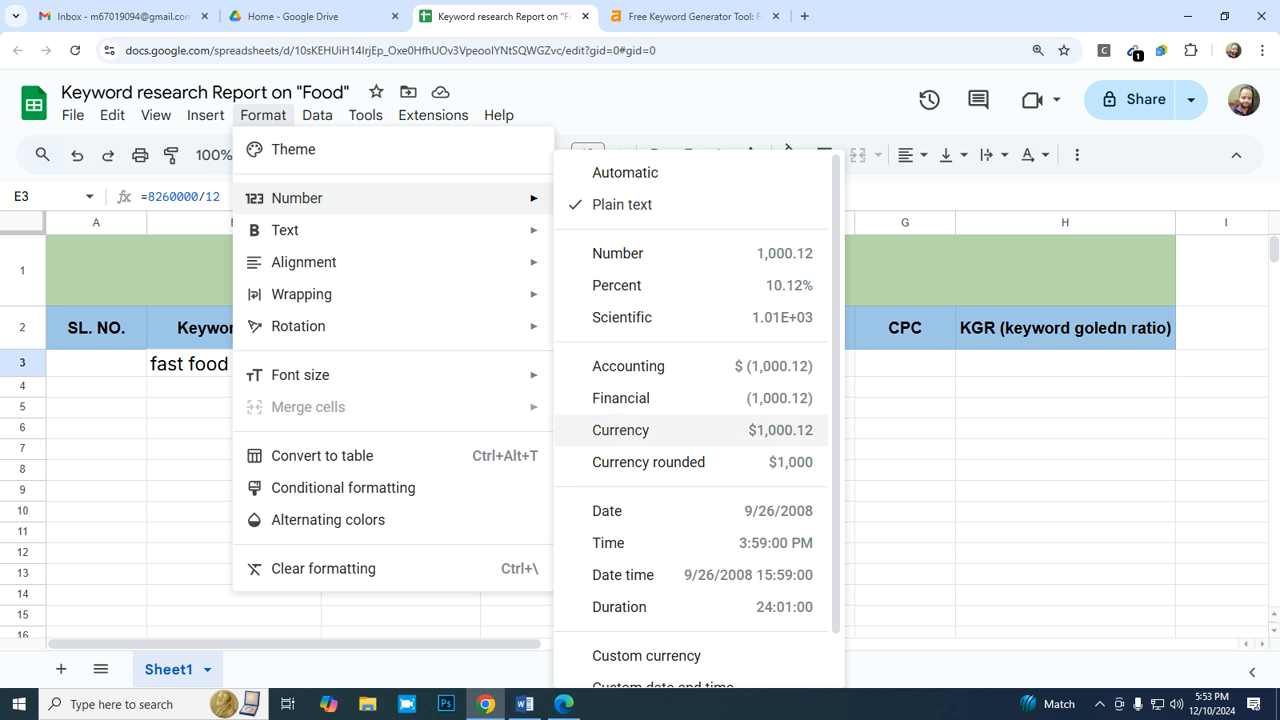
scroll(690, 460, down, 1)
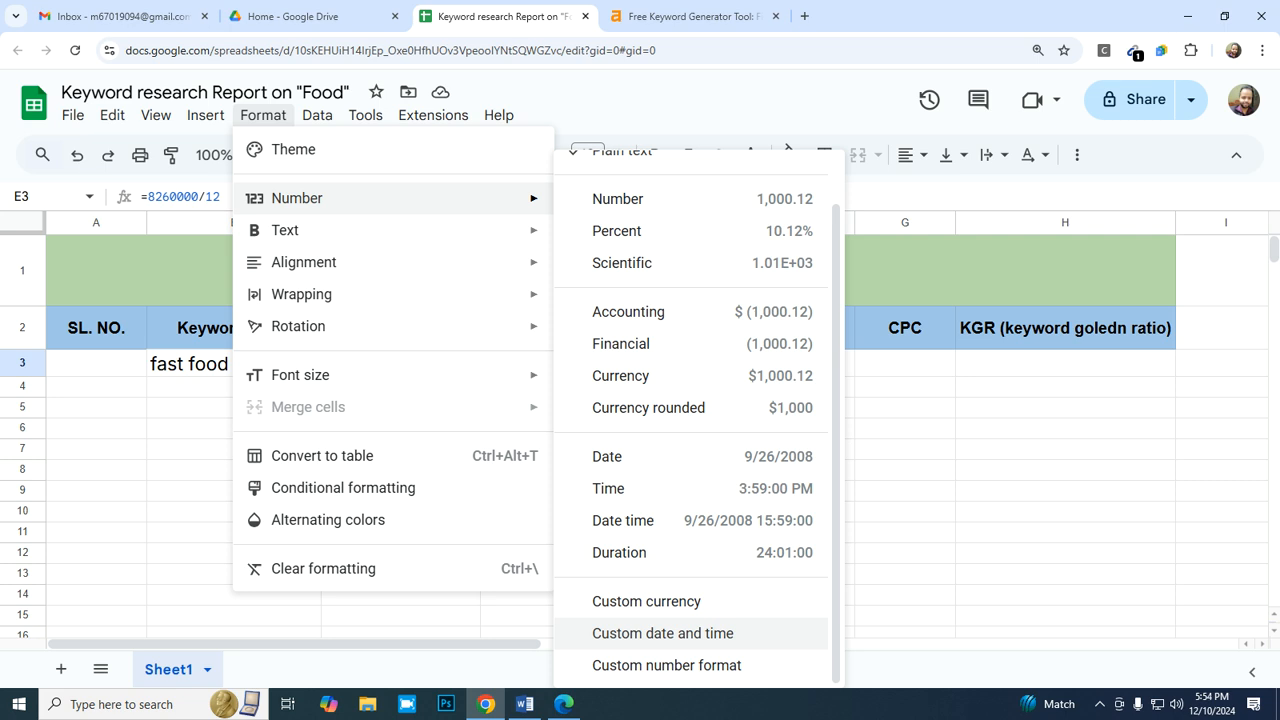
click(666, 665)
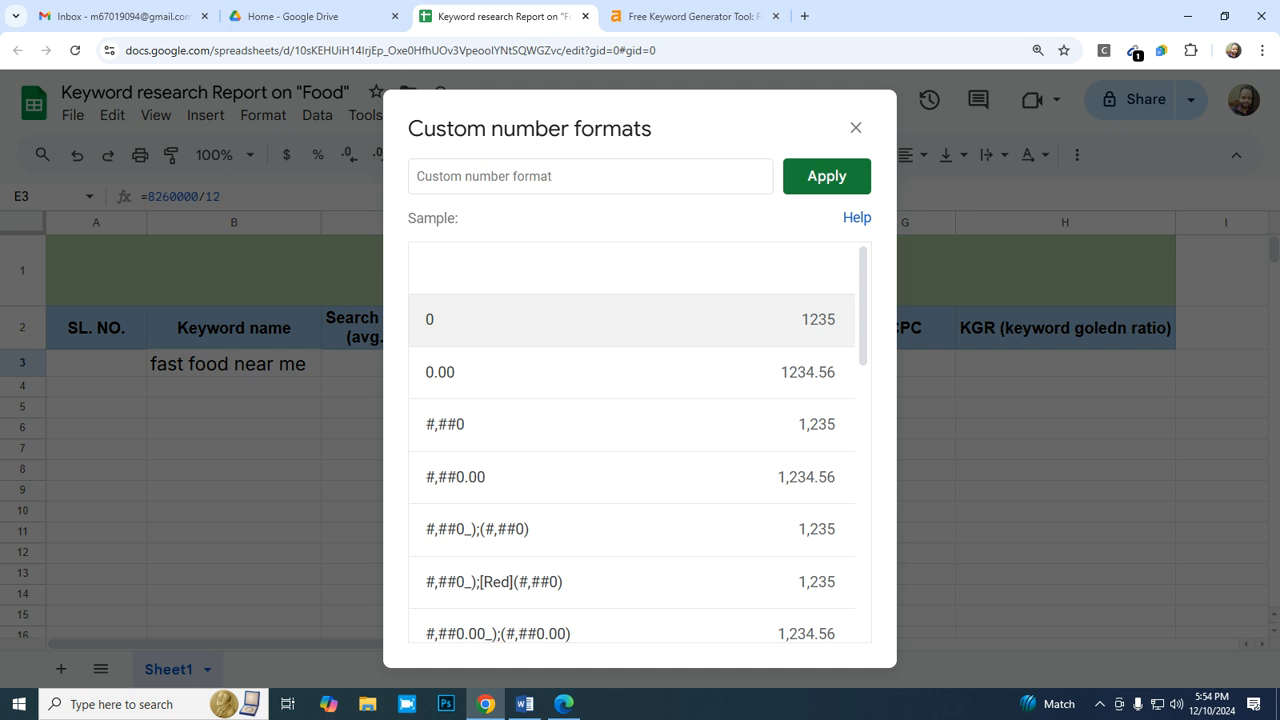
click(632, 319)
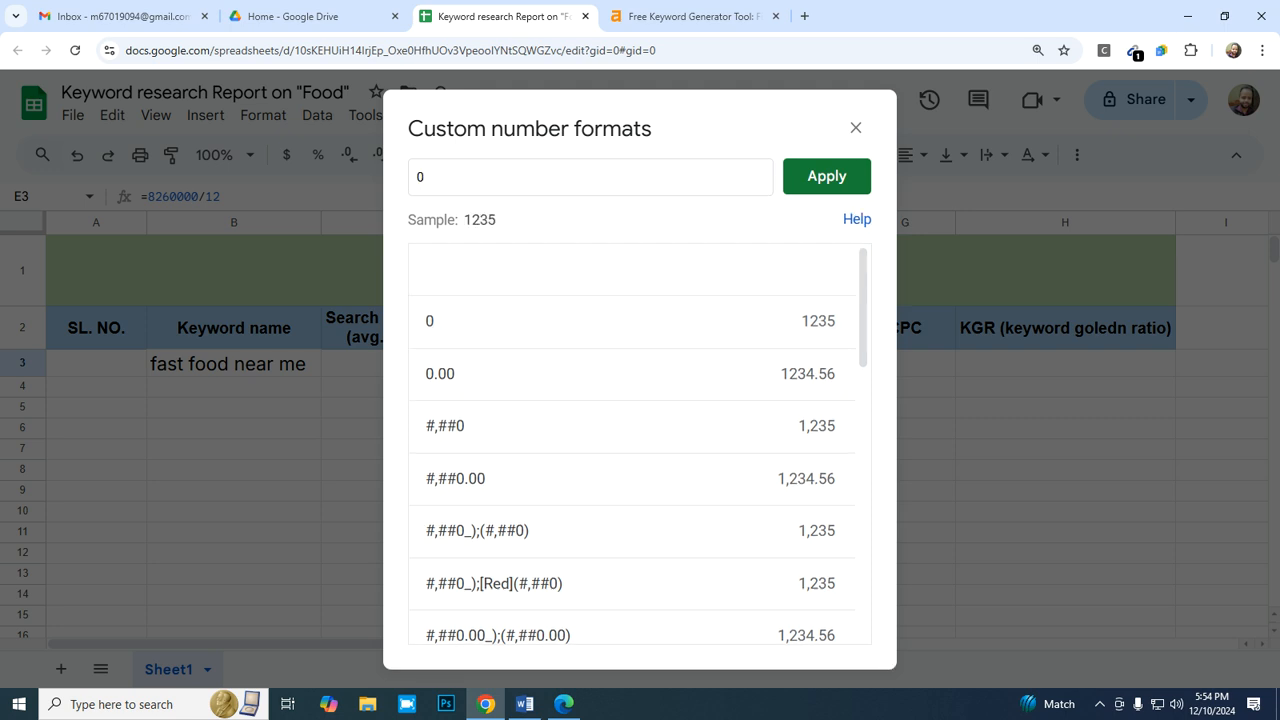
click(826, 176)
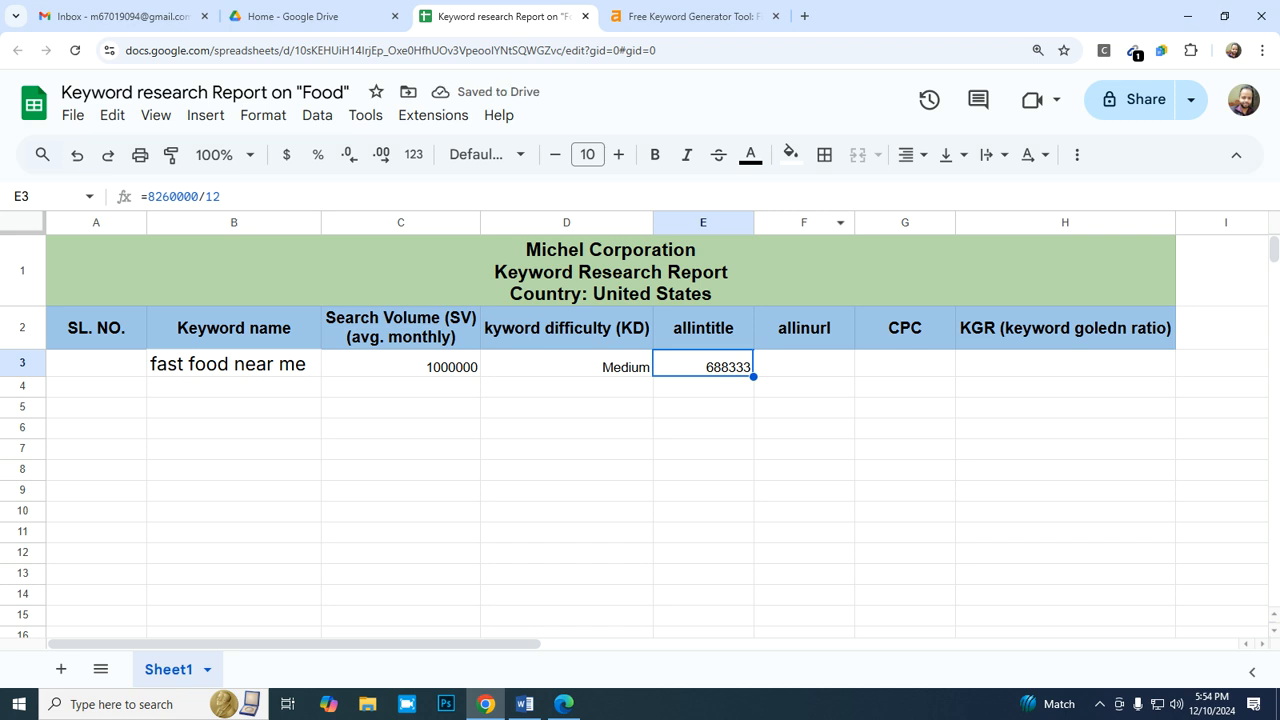
- Select the allinurl cell F3, switch to Microsoft Edge and run a Bing search for "allinurl:fast food near me"
click(804, 363)
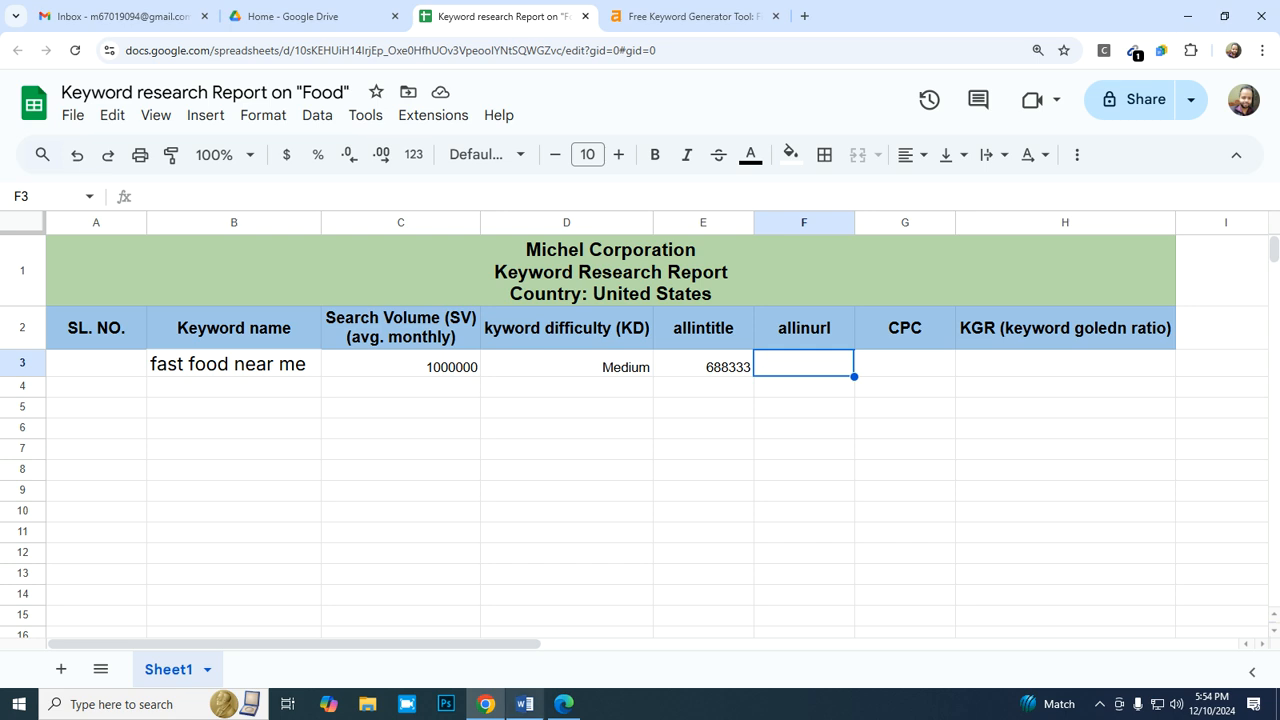
click(564, 704)
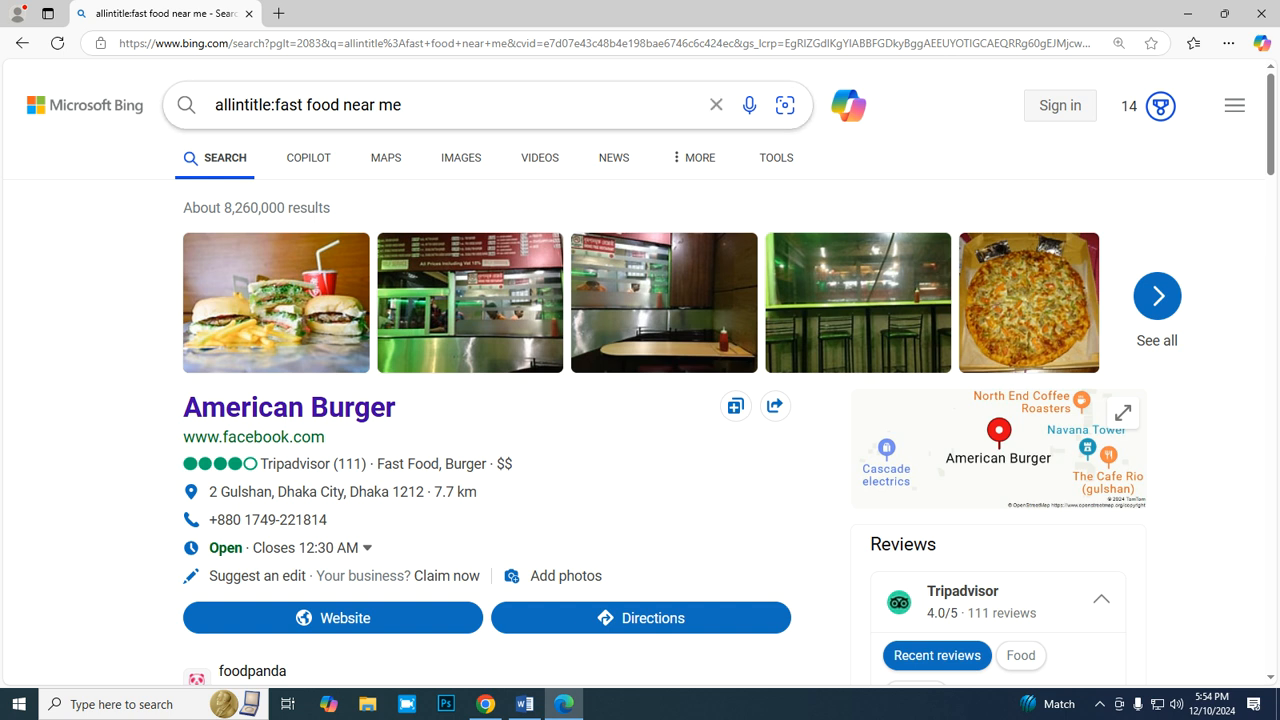
click(262, 105)
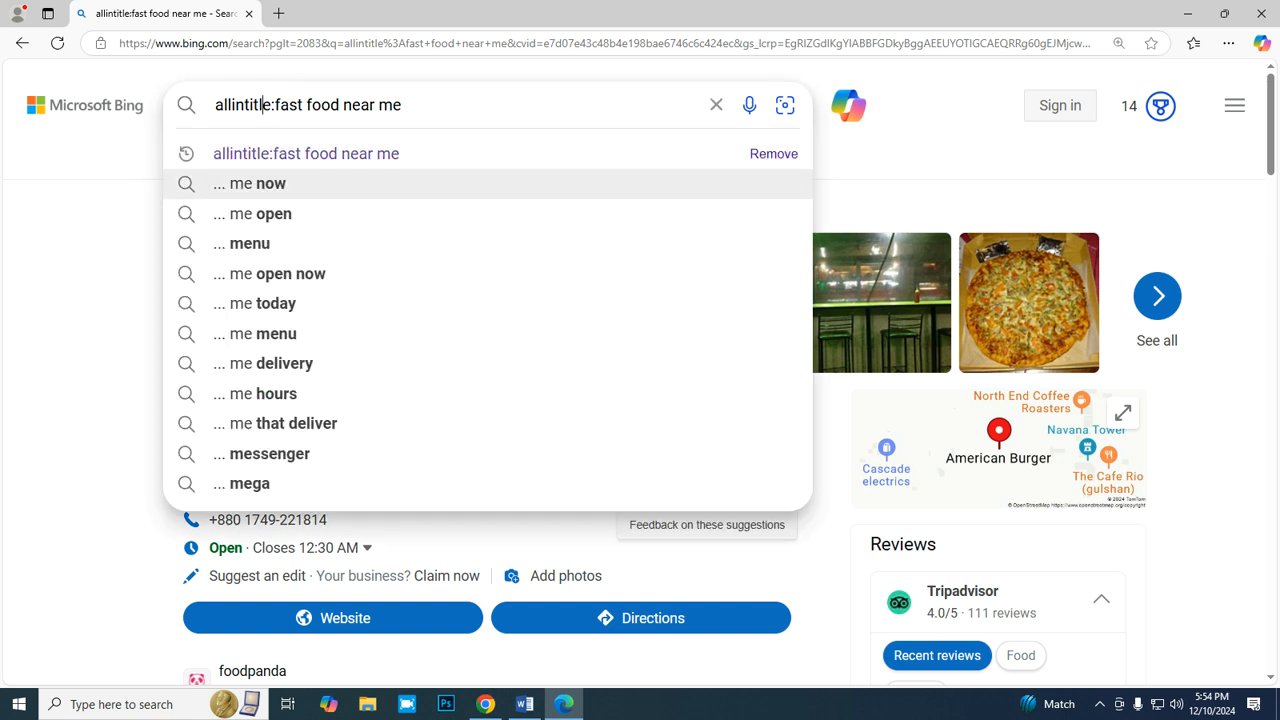
key(BackSpace)
key(BackSpace)
key(BackSpace)
key(BackSpace)
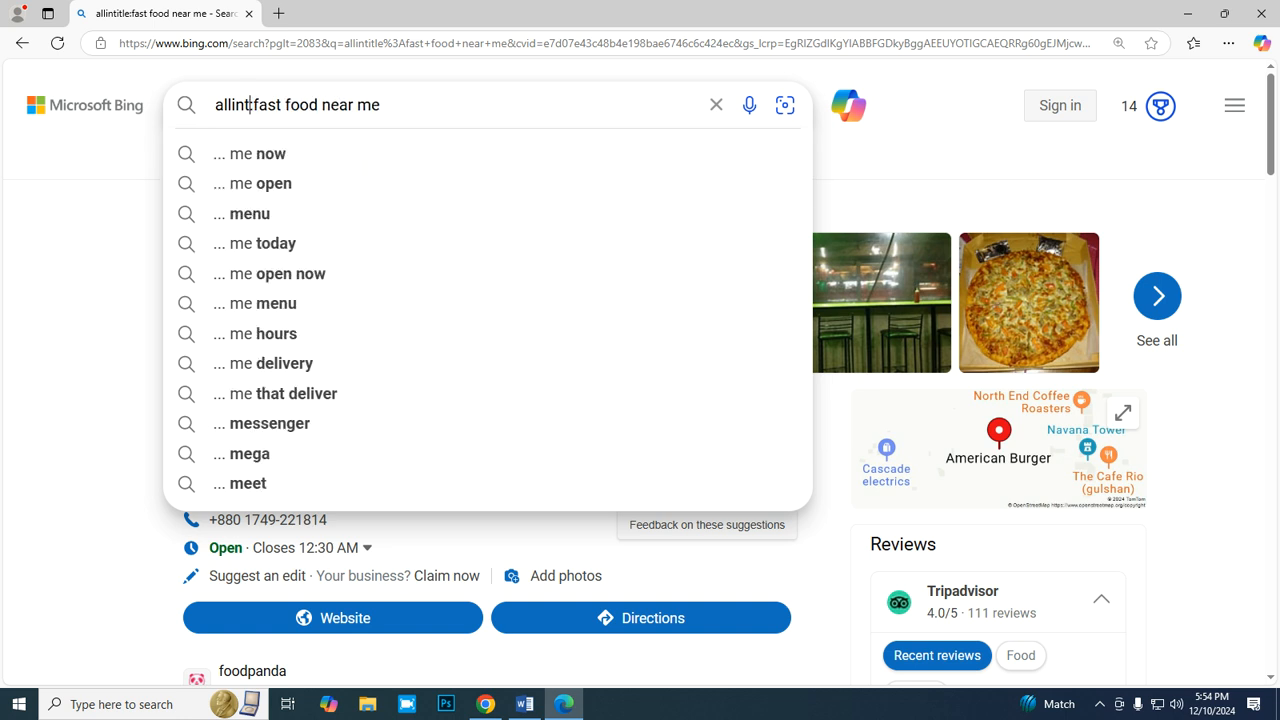
key(BackSpace)
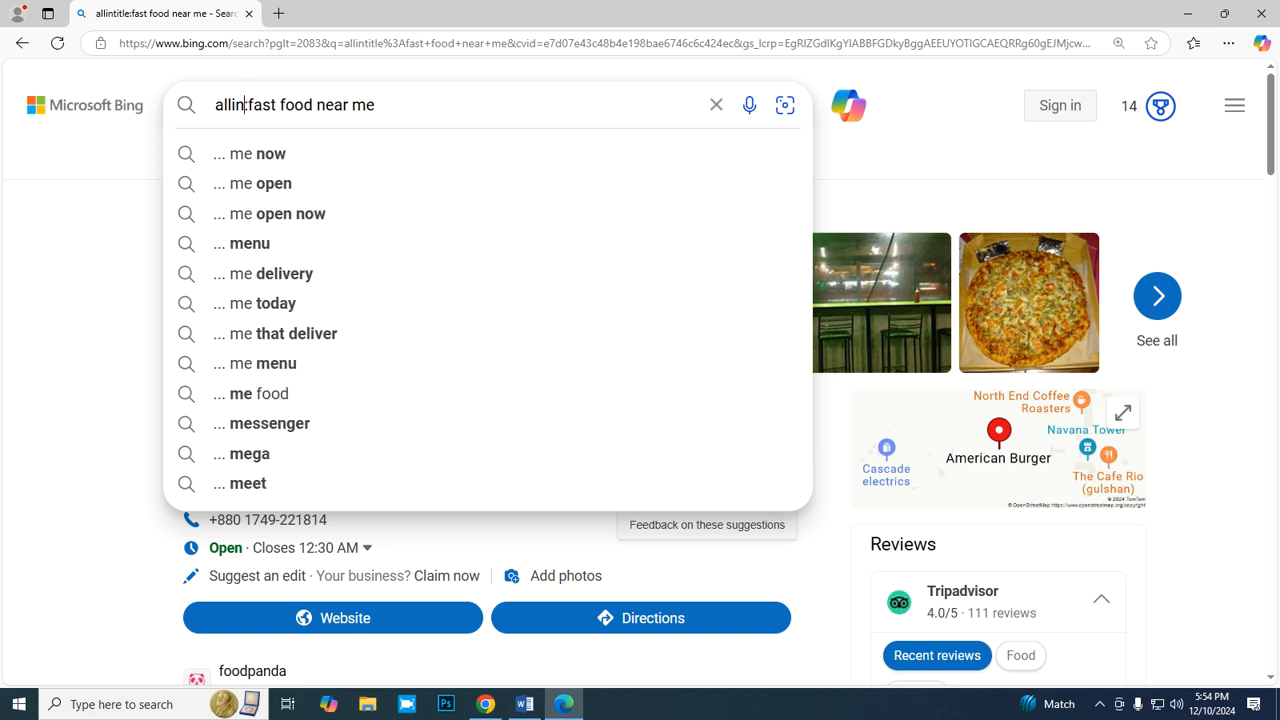
text(ur)
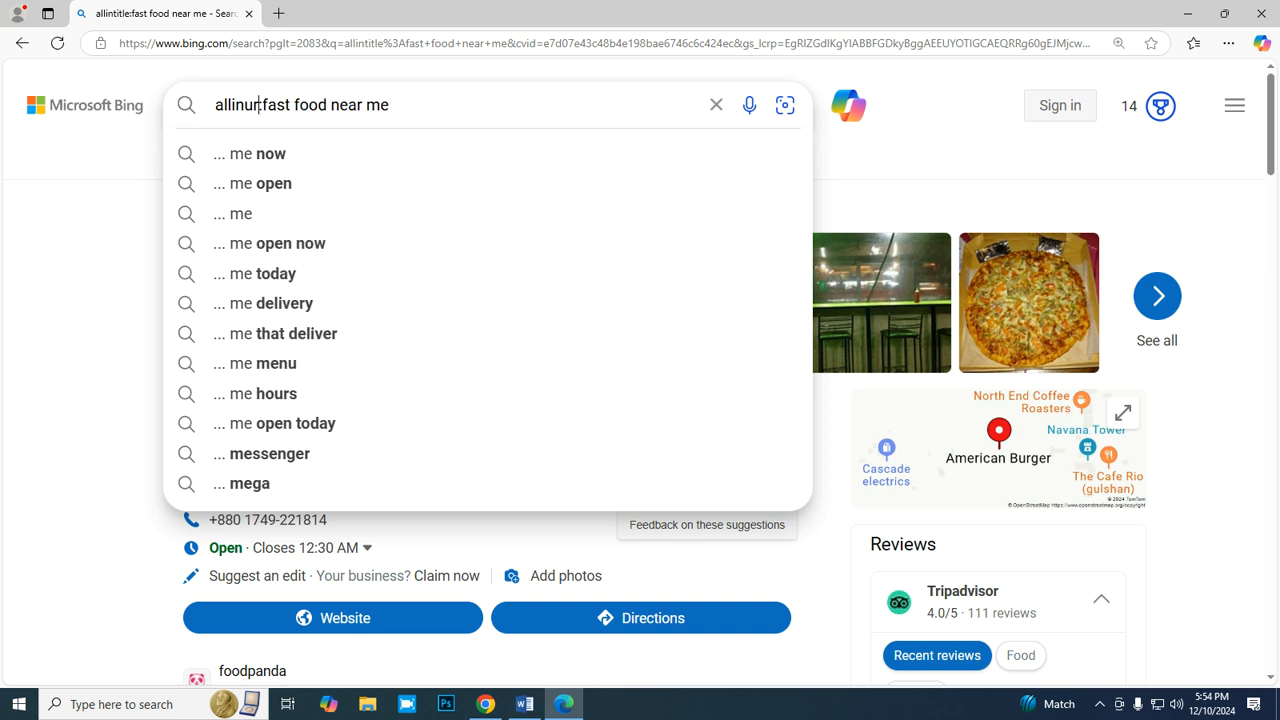
text(l)
key(Return)
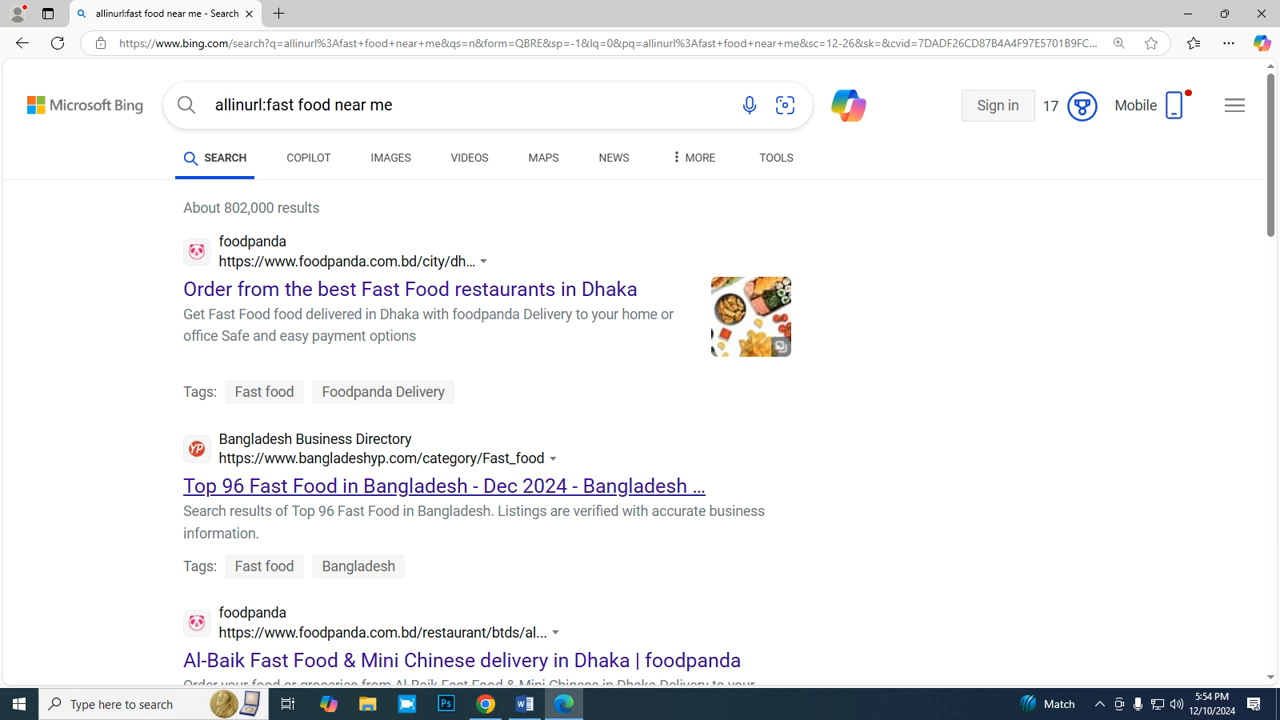
- Check the keyword criteria in Word and the empty allinurl cell in the Chrome report, and return to the Bing results in Edge
click(524, 704)
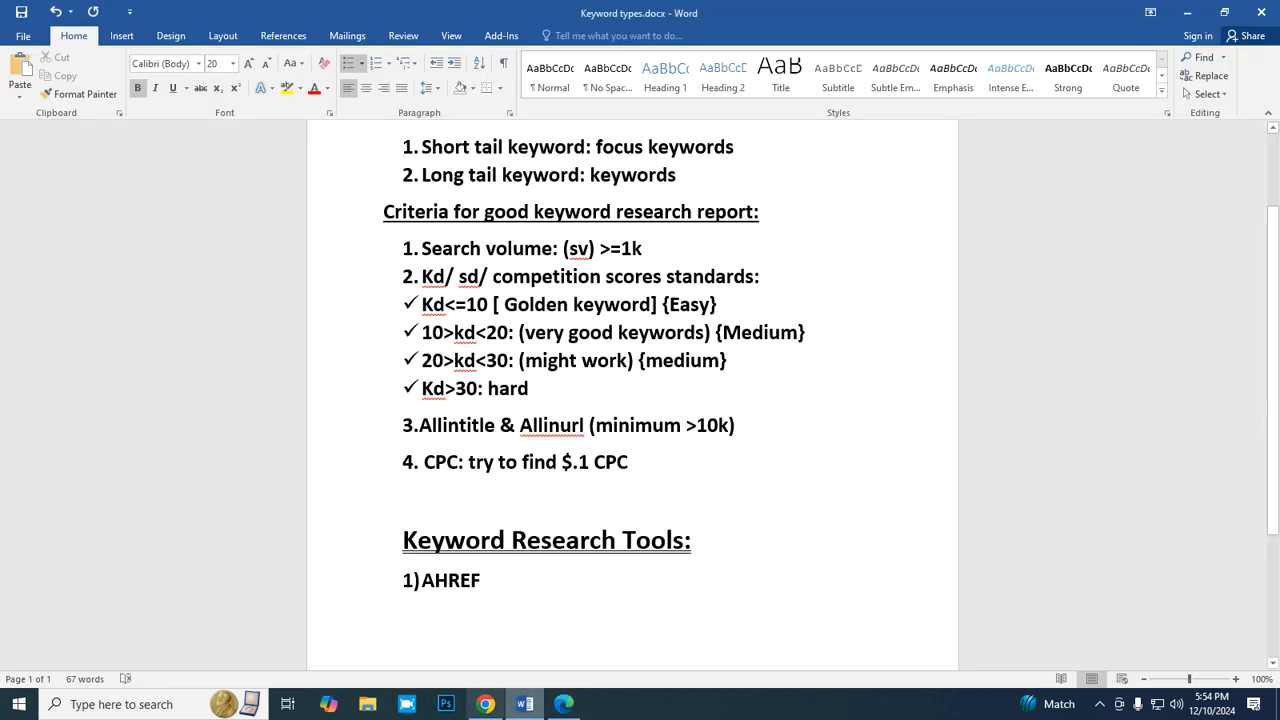
click(485, 704)
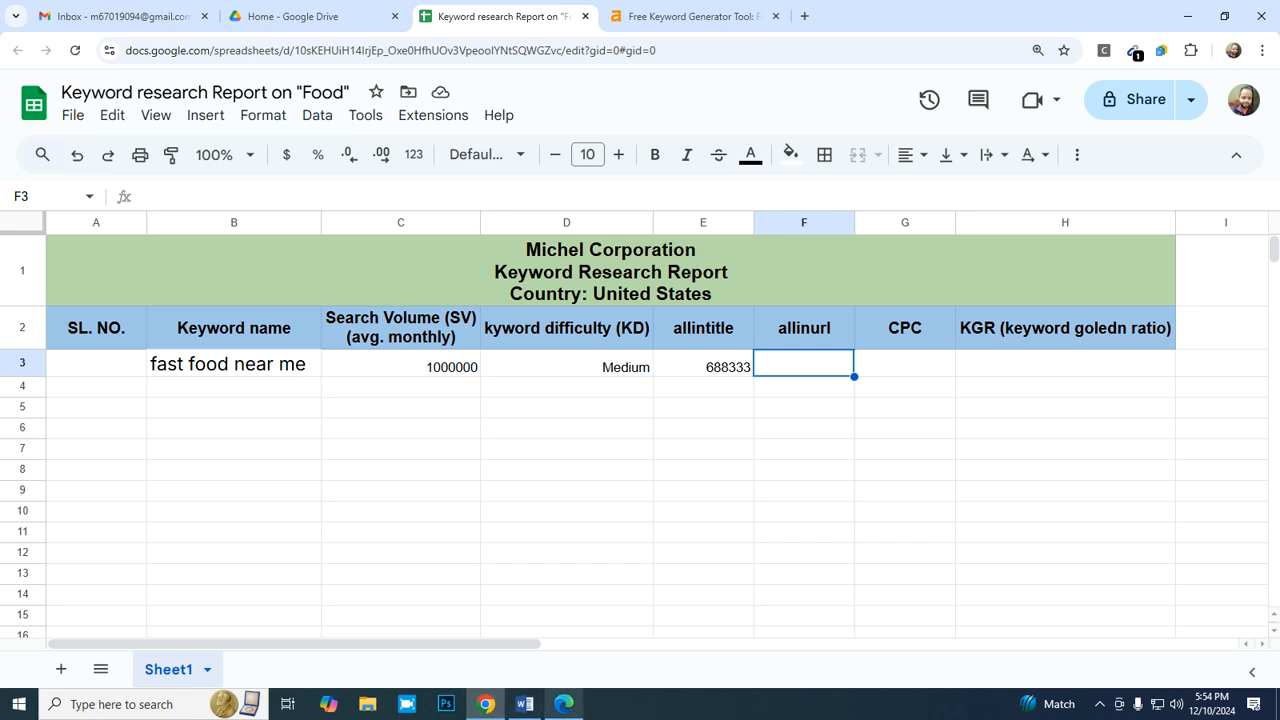
click(564, 704)
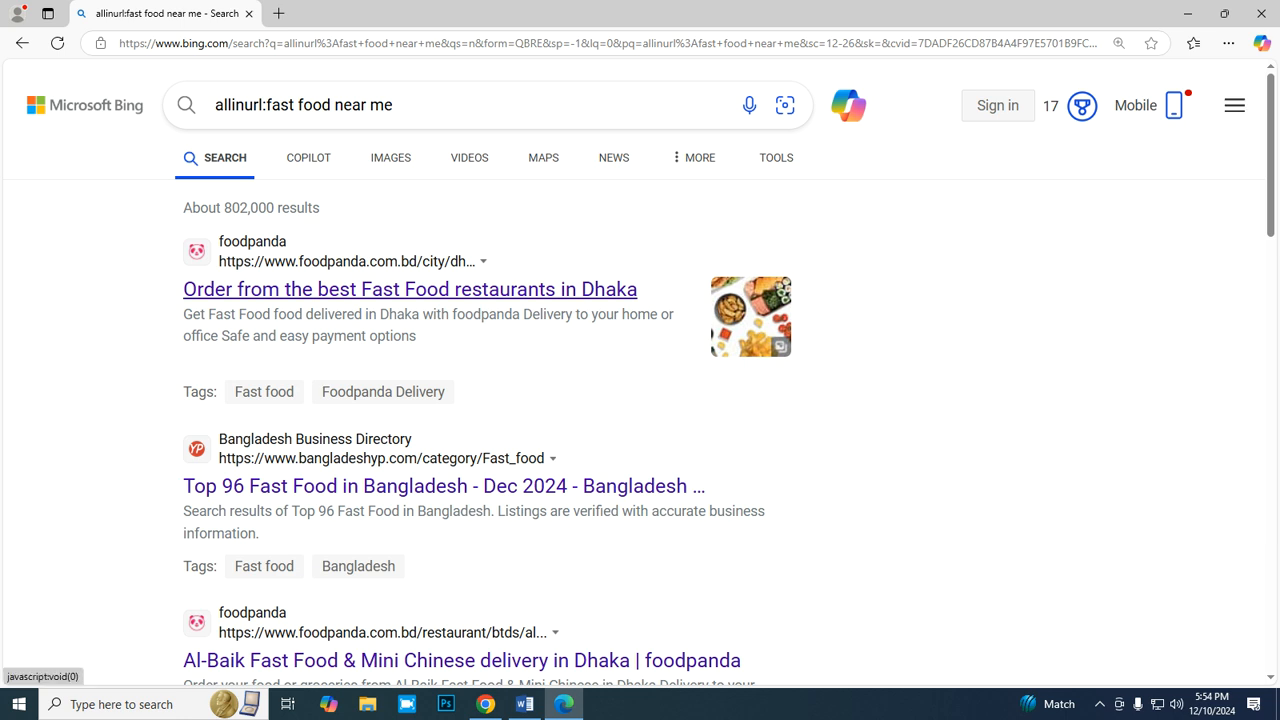
- Open the date filter for the "allinurl:fast food near me" results and set it to All
click(776, 157)
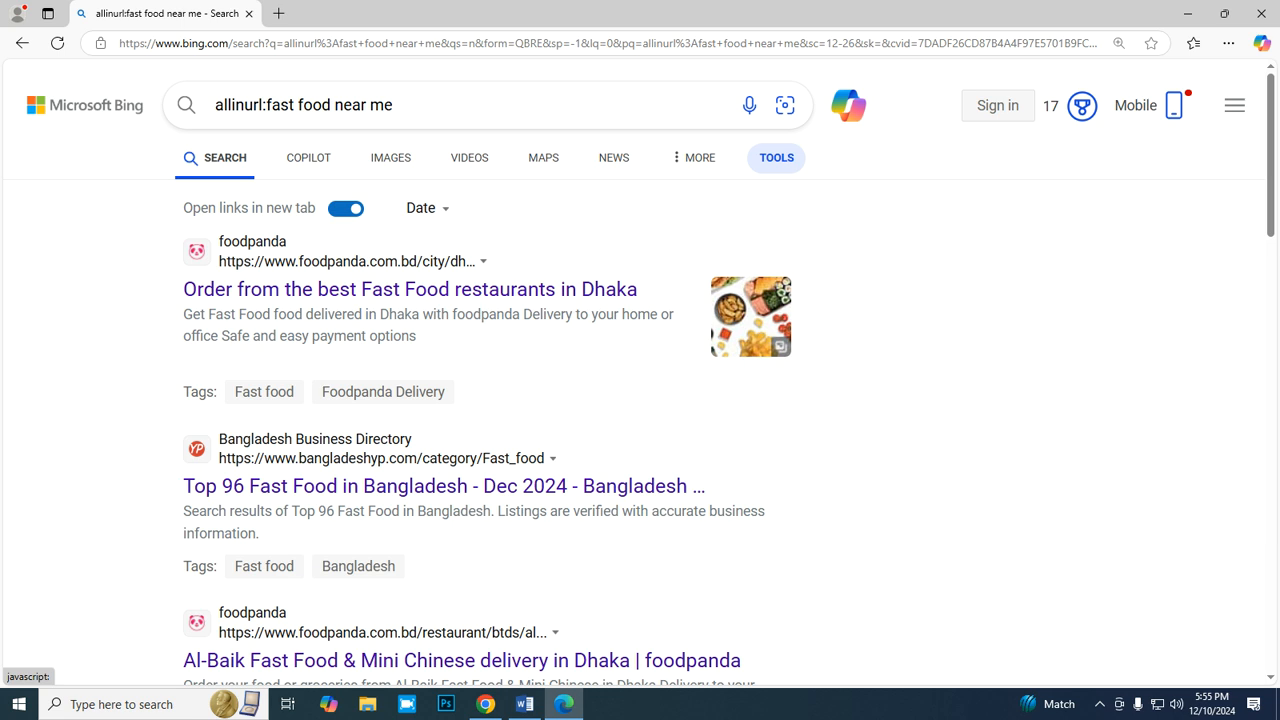
click(427, 208)
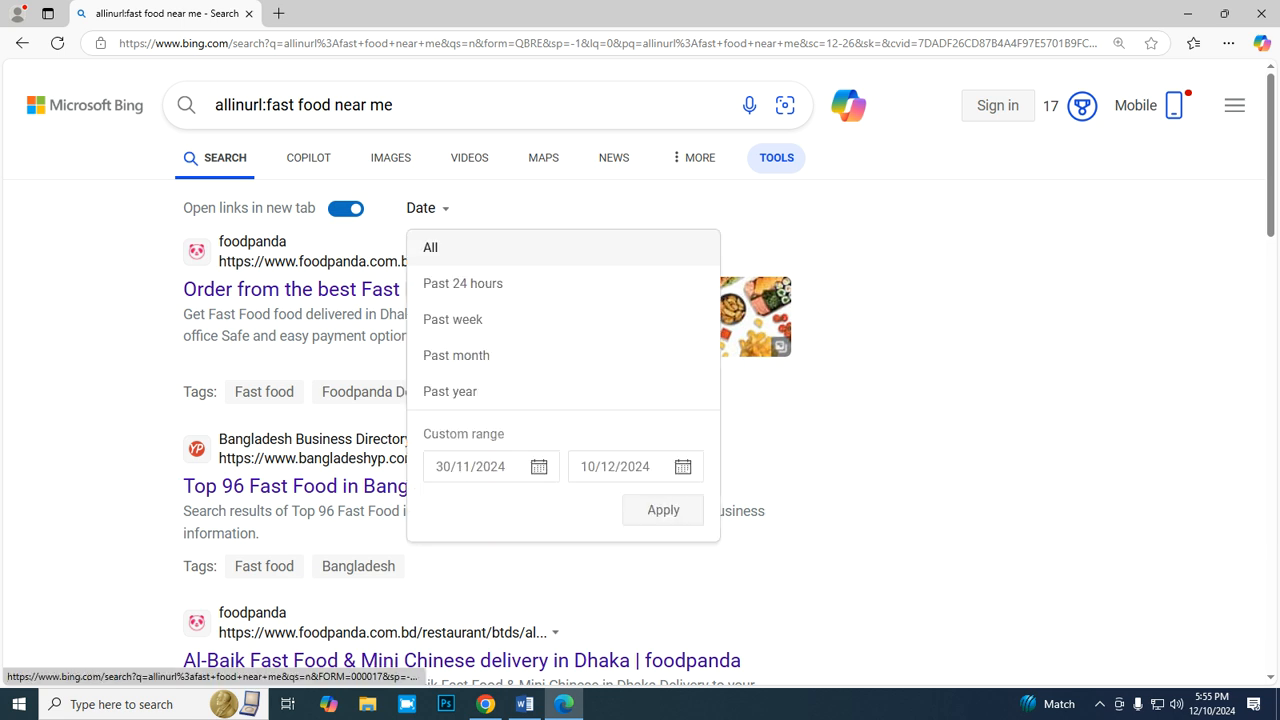
click(430, 247)
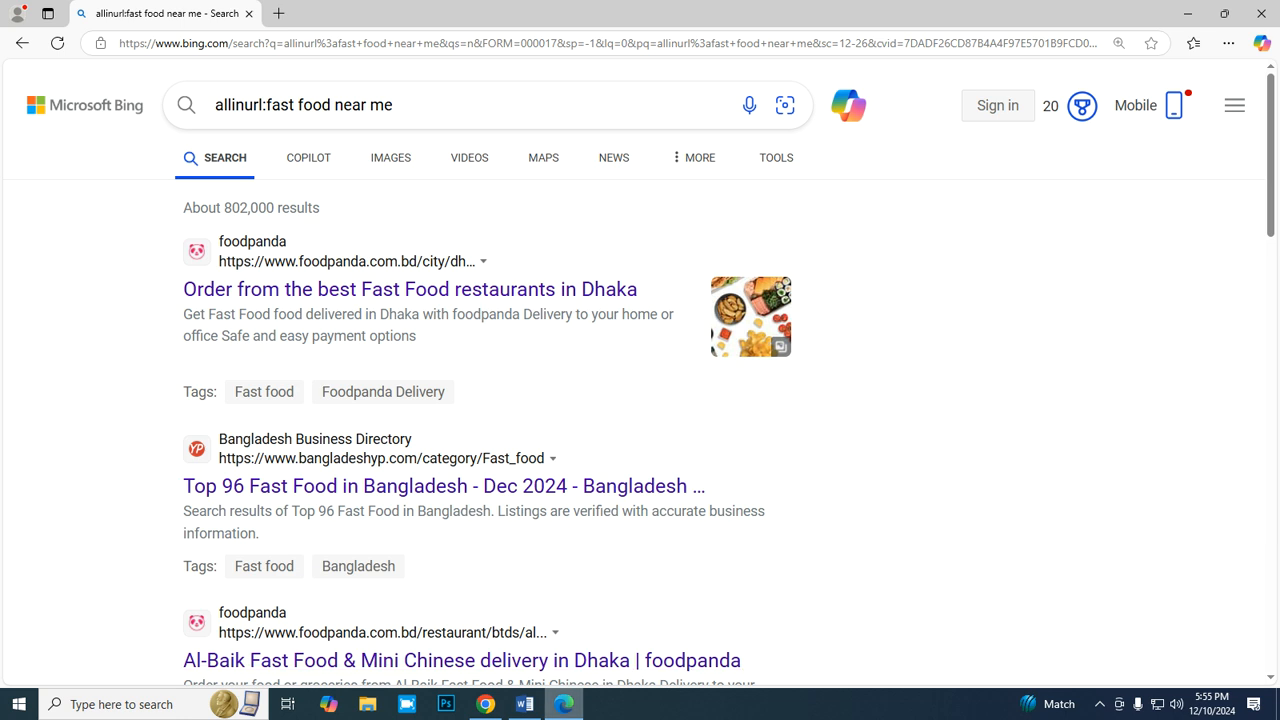
- Switch to the keyword report in Chrome and add "(monthly avg." as a second line of the allintitle header in E2
click(485, 704)
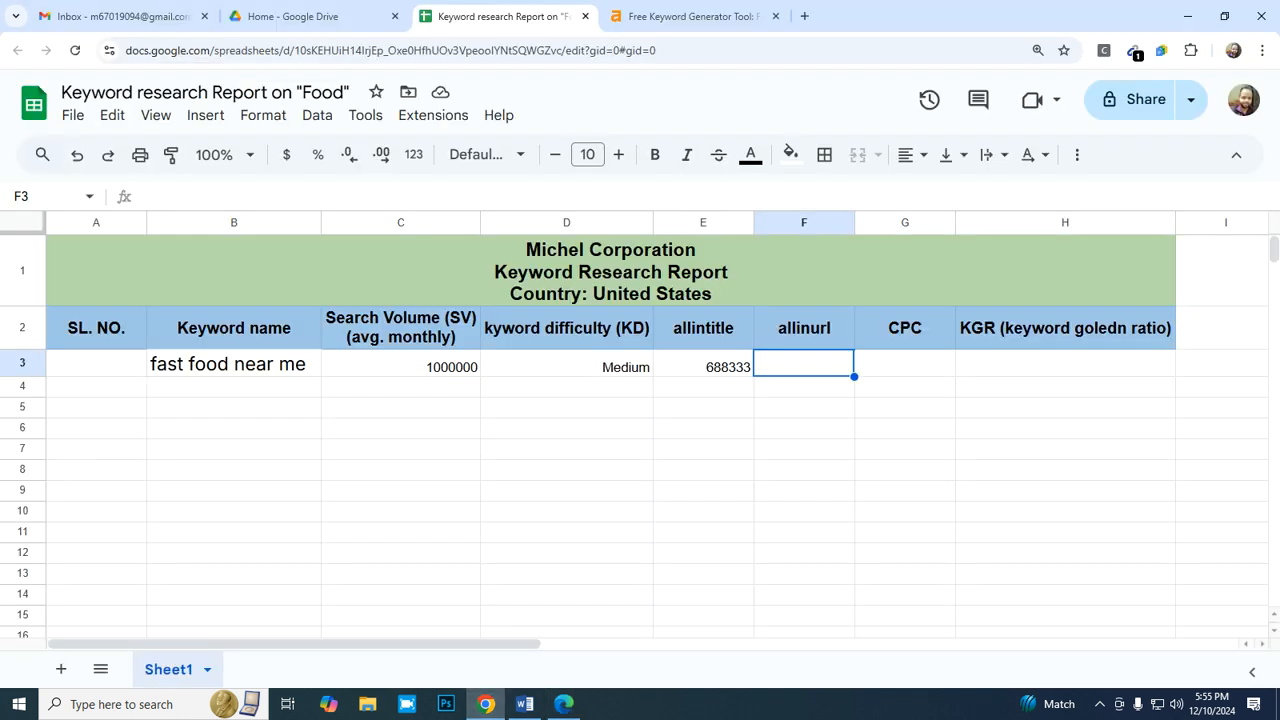
double_click(703, 328)
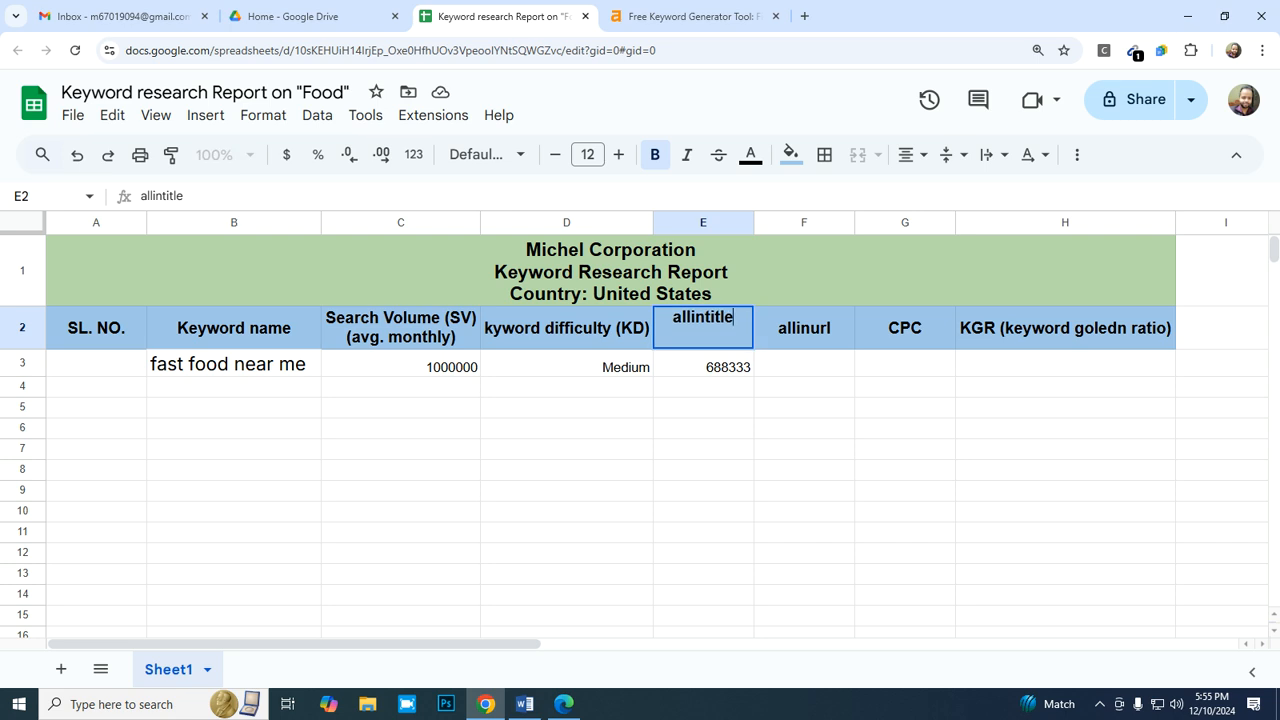
key(Escape)
text((monthly avg.)
key(Return)
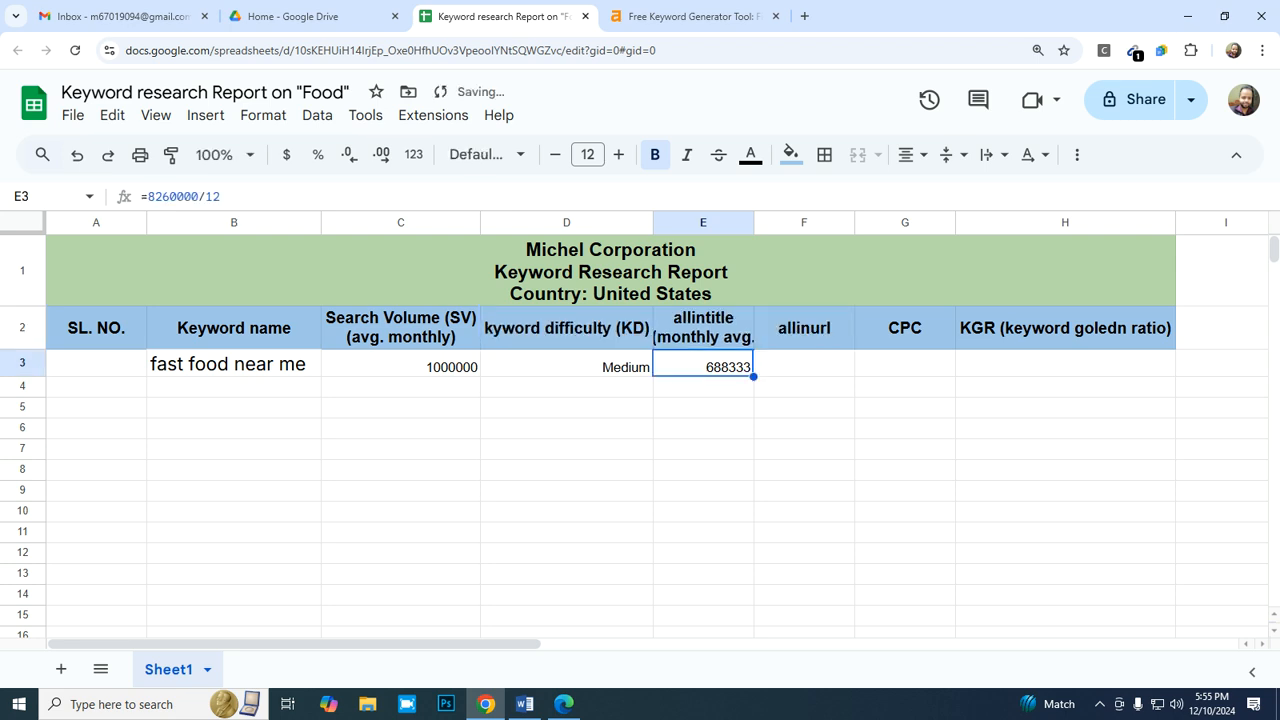
- Widen column E slightly and add the closing parenthesis to the second line of the allintitle header
click(703, 328)
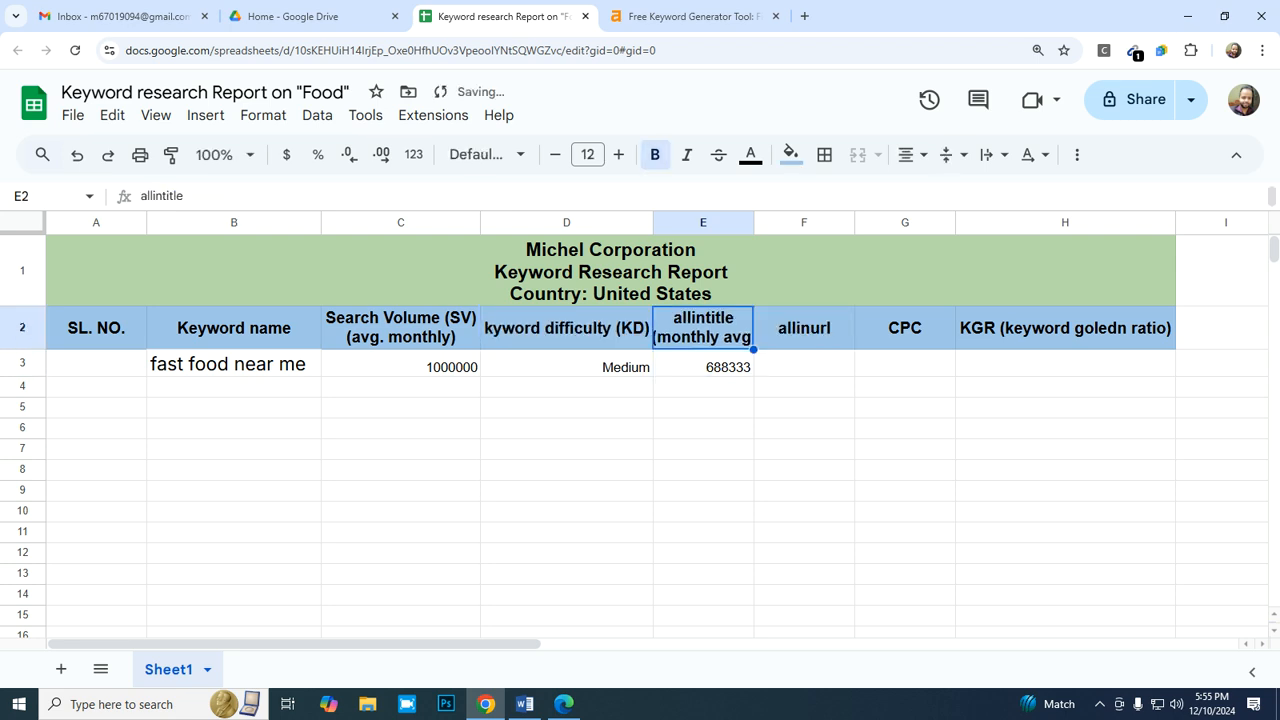
drag(753, 222, 765, 222)
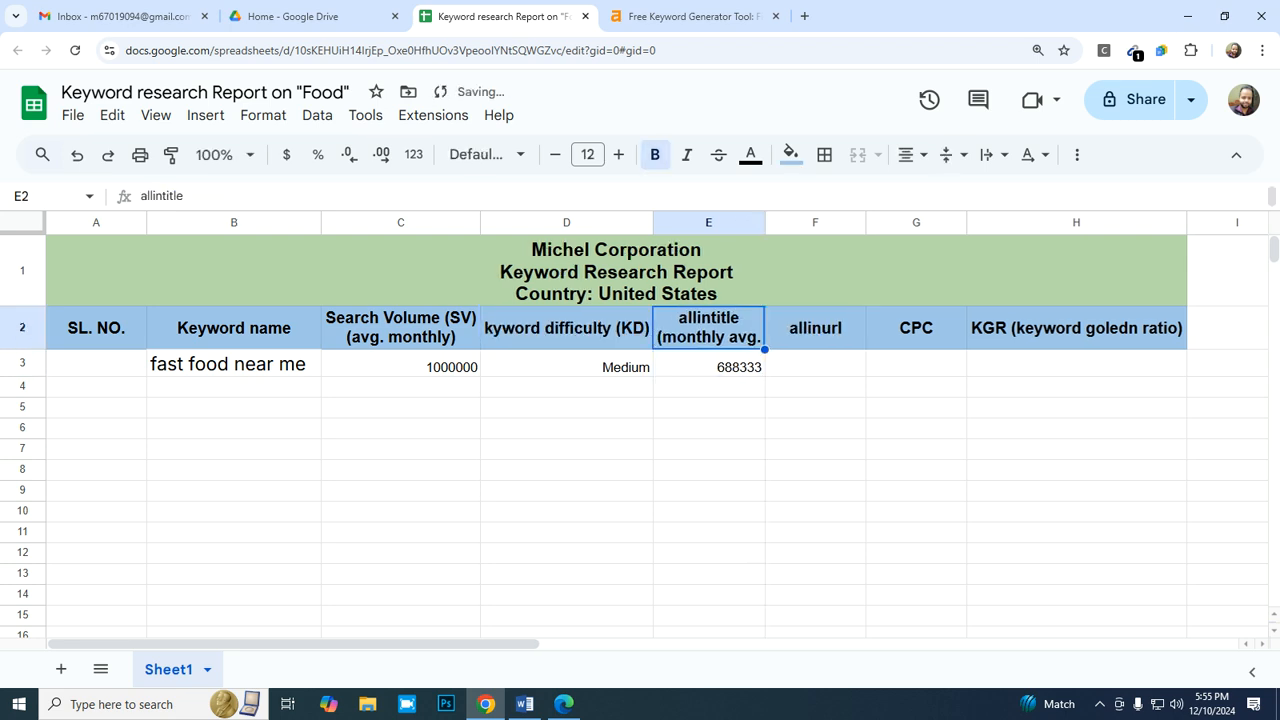
double_click(738, 334)
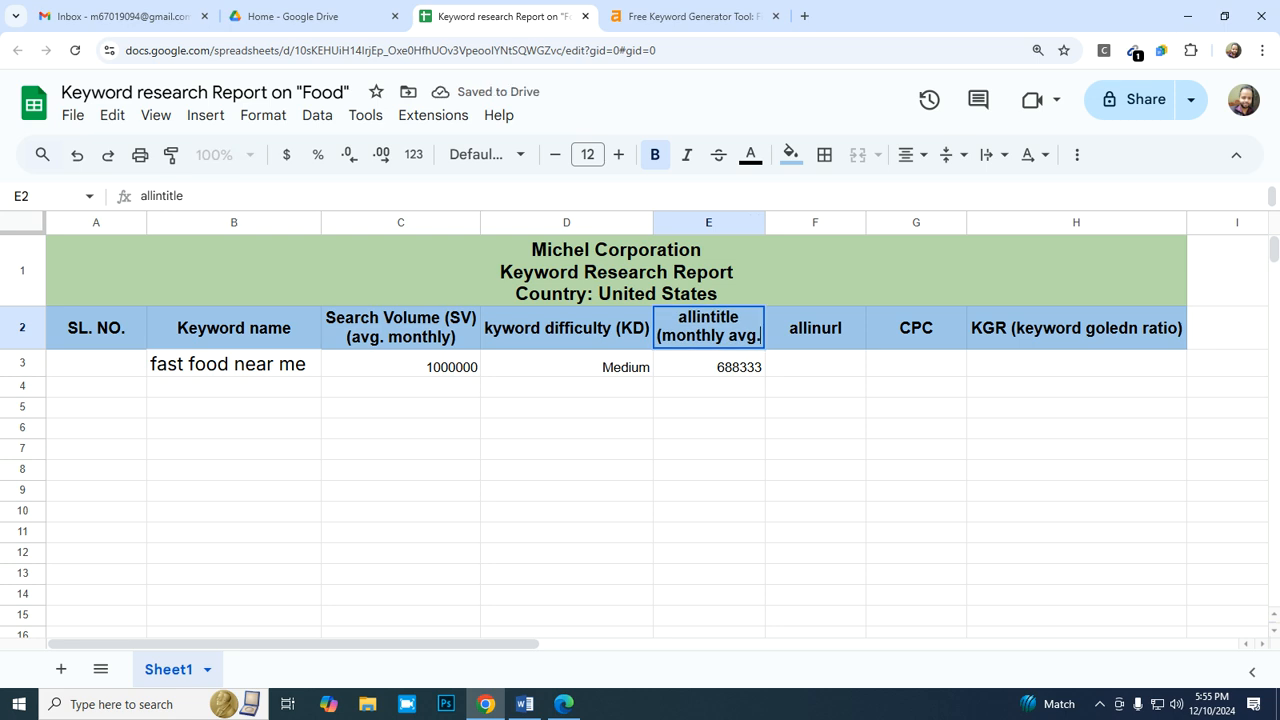
text())
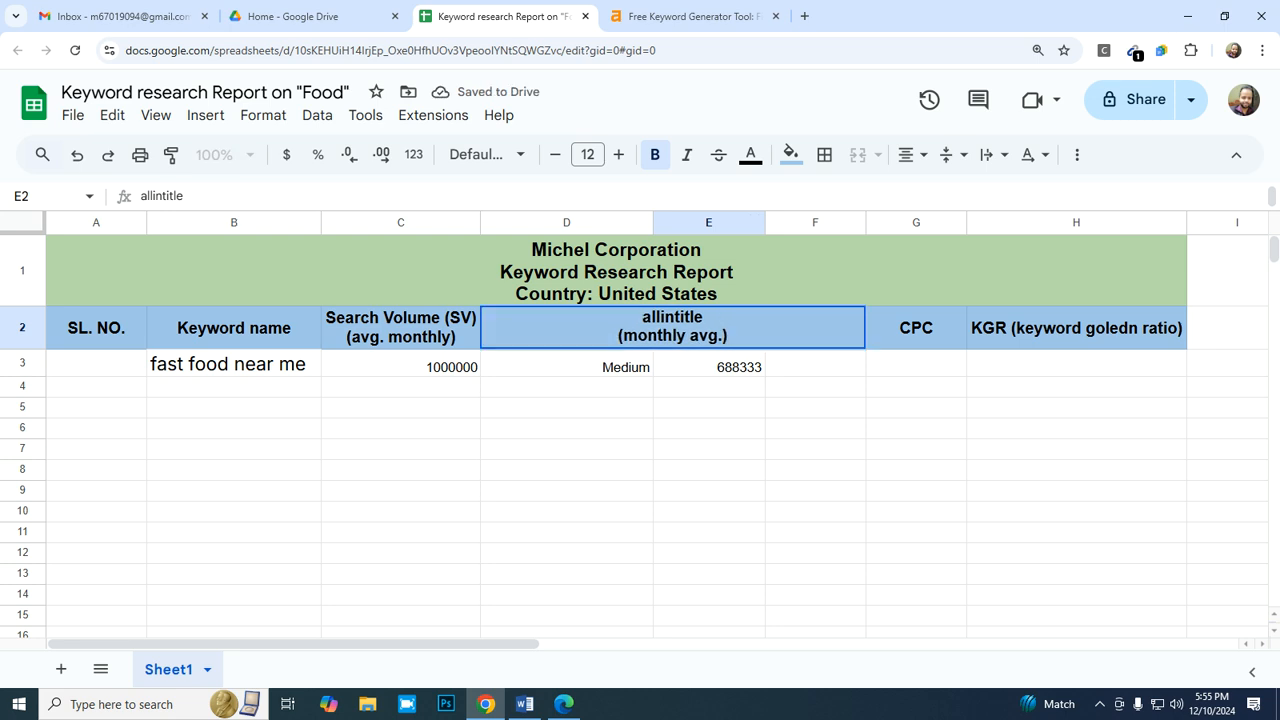
- Copy "(monthly avg.)" from the allintitle header into the allinurl header F2 as a second line and fit column F to its content
drag(727, 336, 618, 336)
key(ctrl+c)
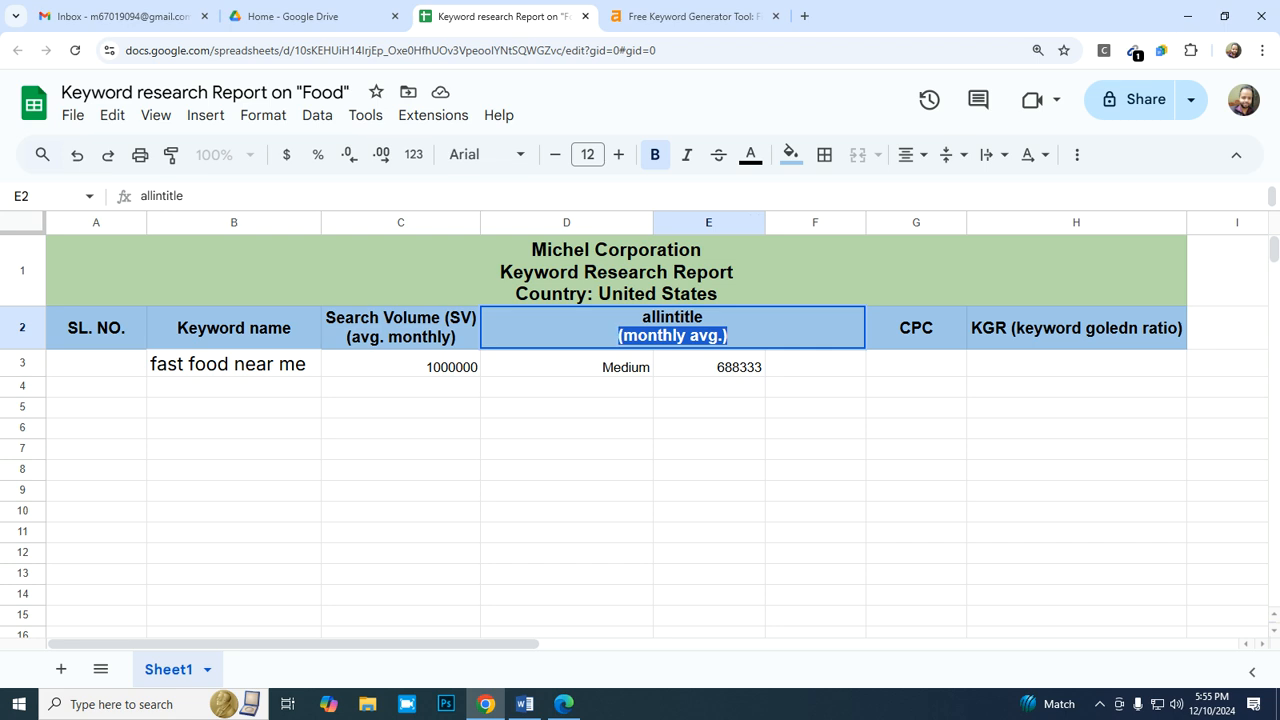
click(815, 387)
double_click(815, 328)
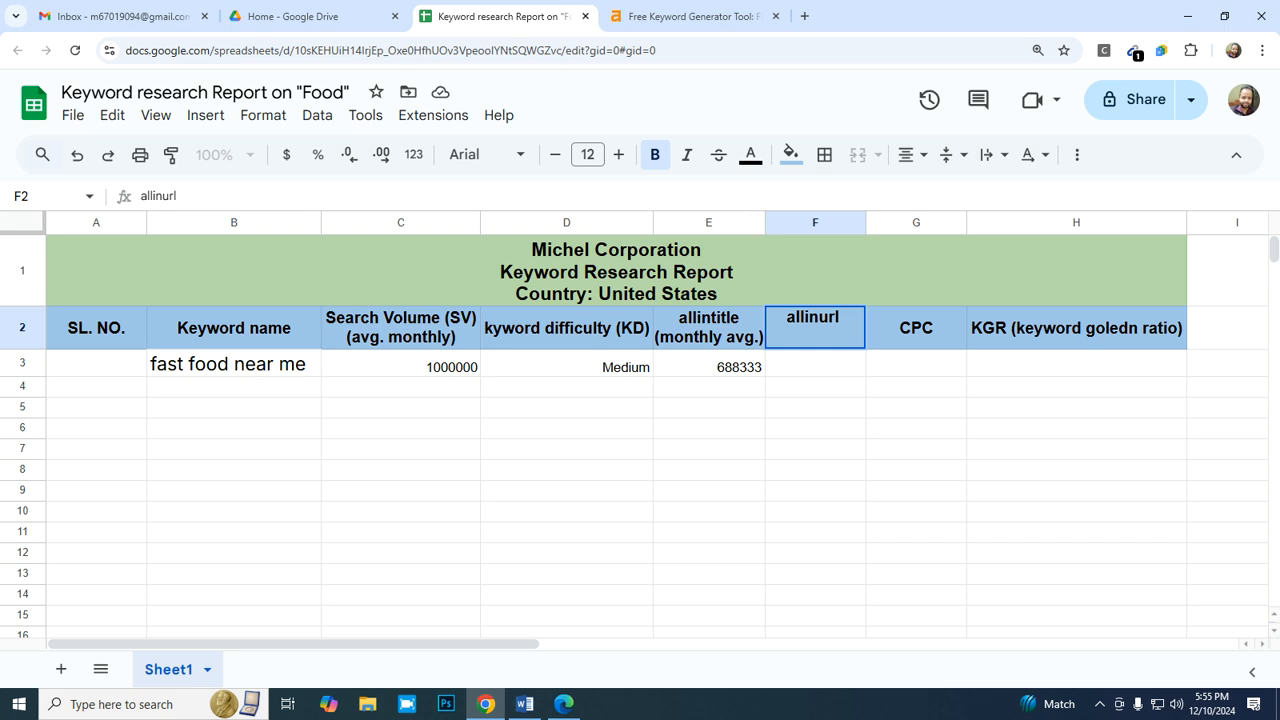
key(ctrl+v)
key(Return)
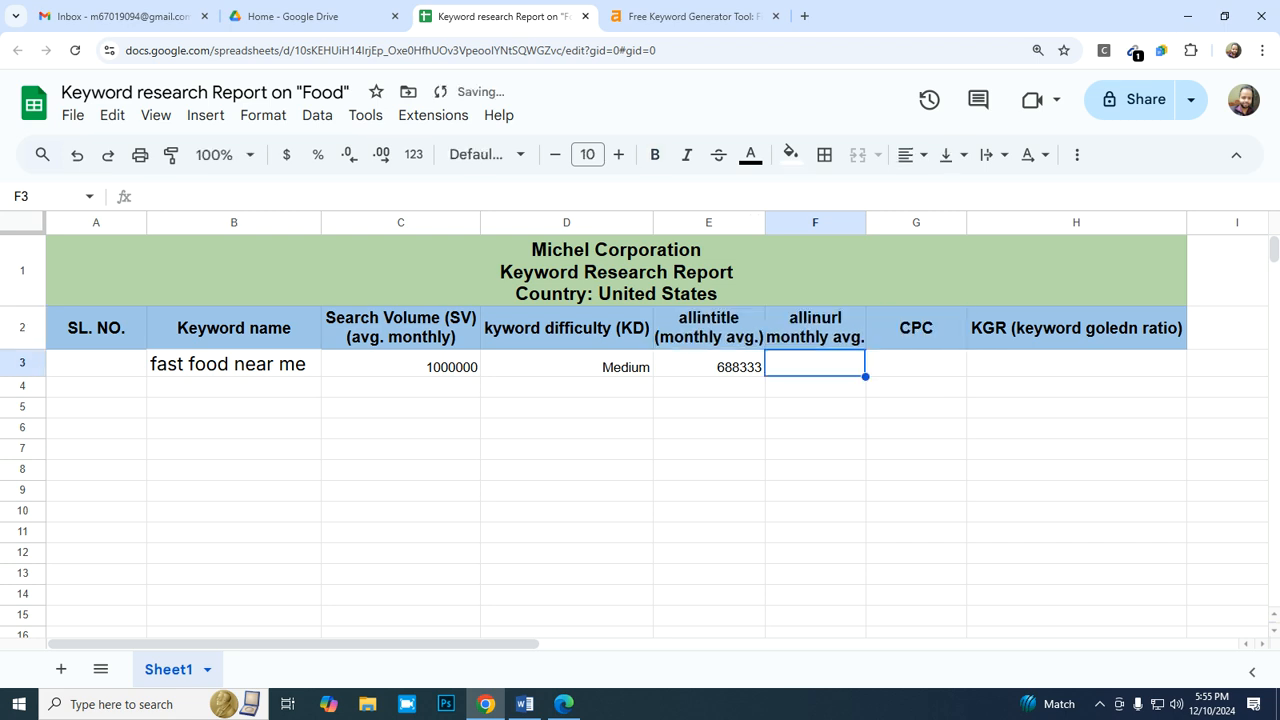
double_click(866, 223)
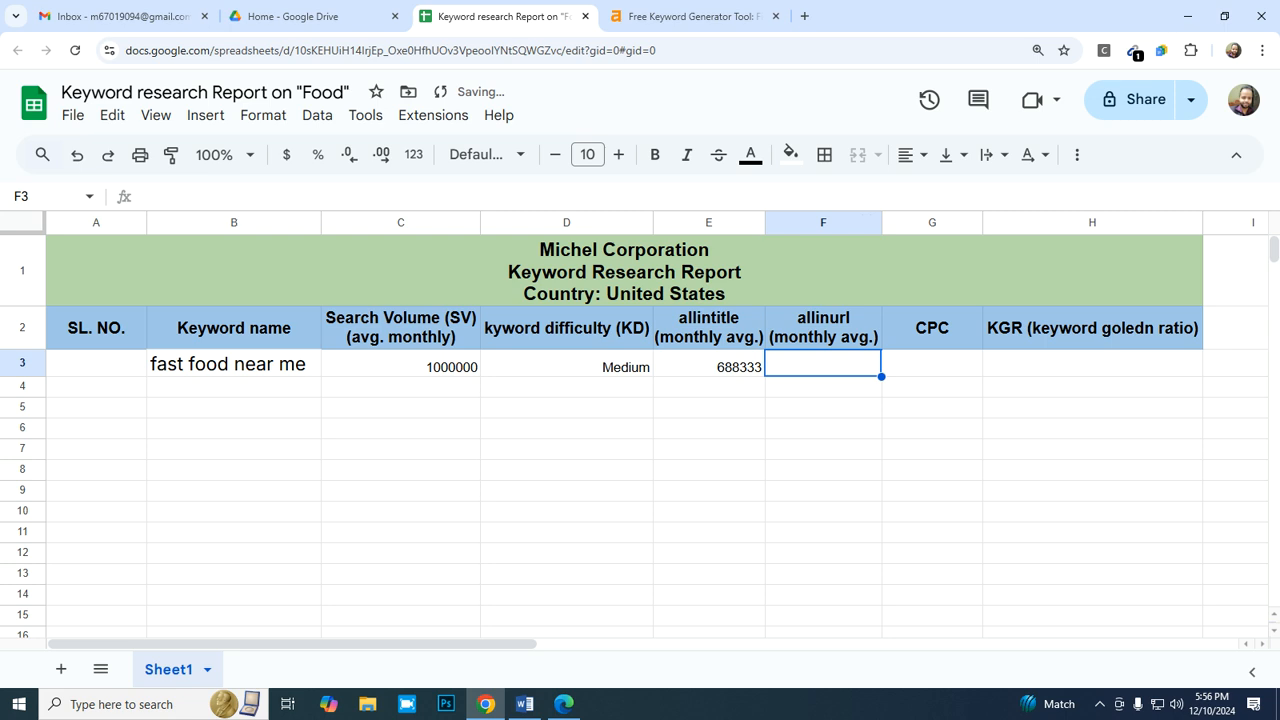
- Enter the formula =802000/12 in the allinurl cell F3 for "fast food near me"
text(=802000/12)
key(Return)
key(Up)
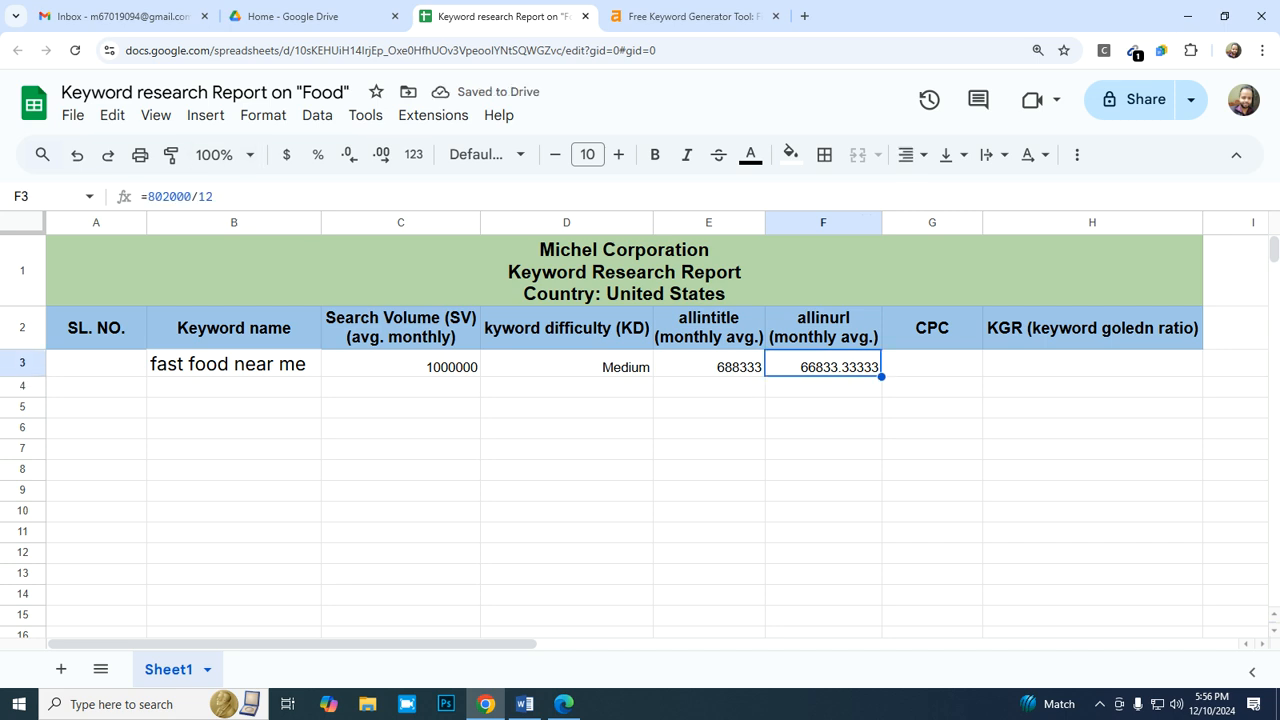
- Apply the custom number format 0 to the allinurl cell F3
click(263, 115)
mouse_move(297, 198)
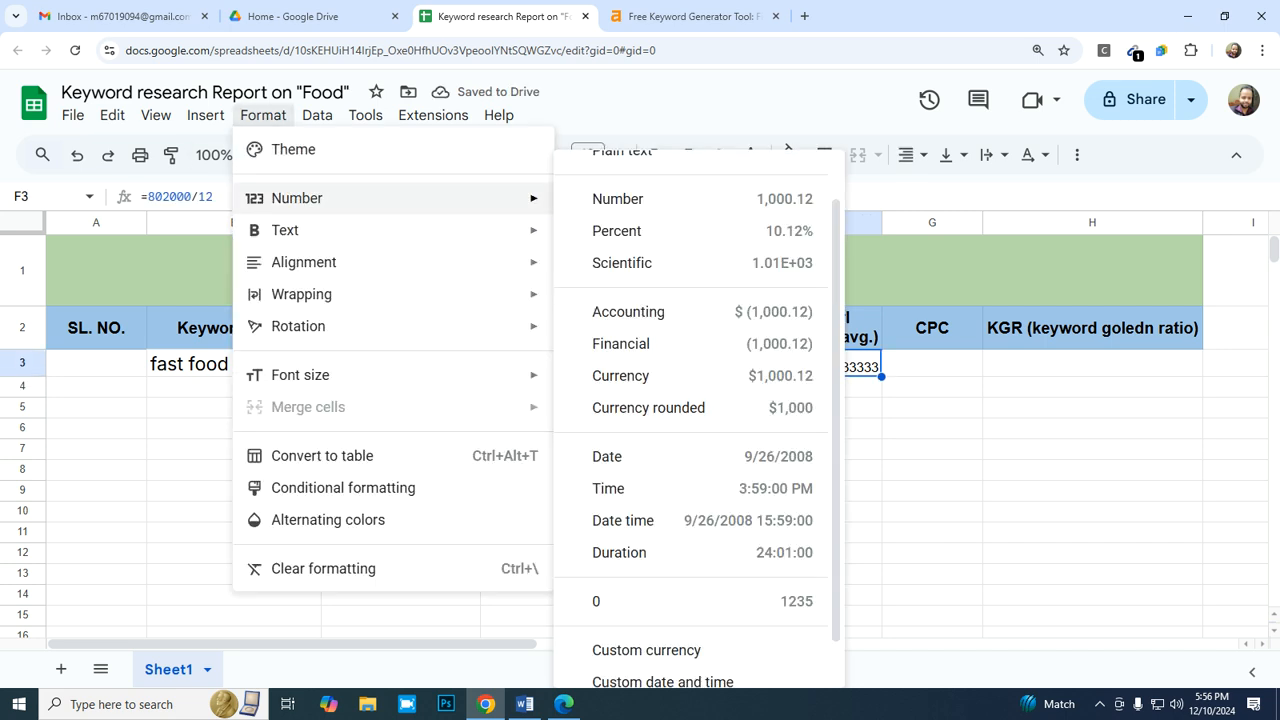
scroll(690, 600, down, 2)
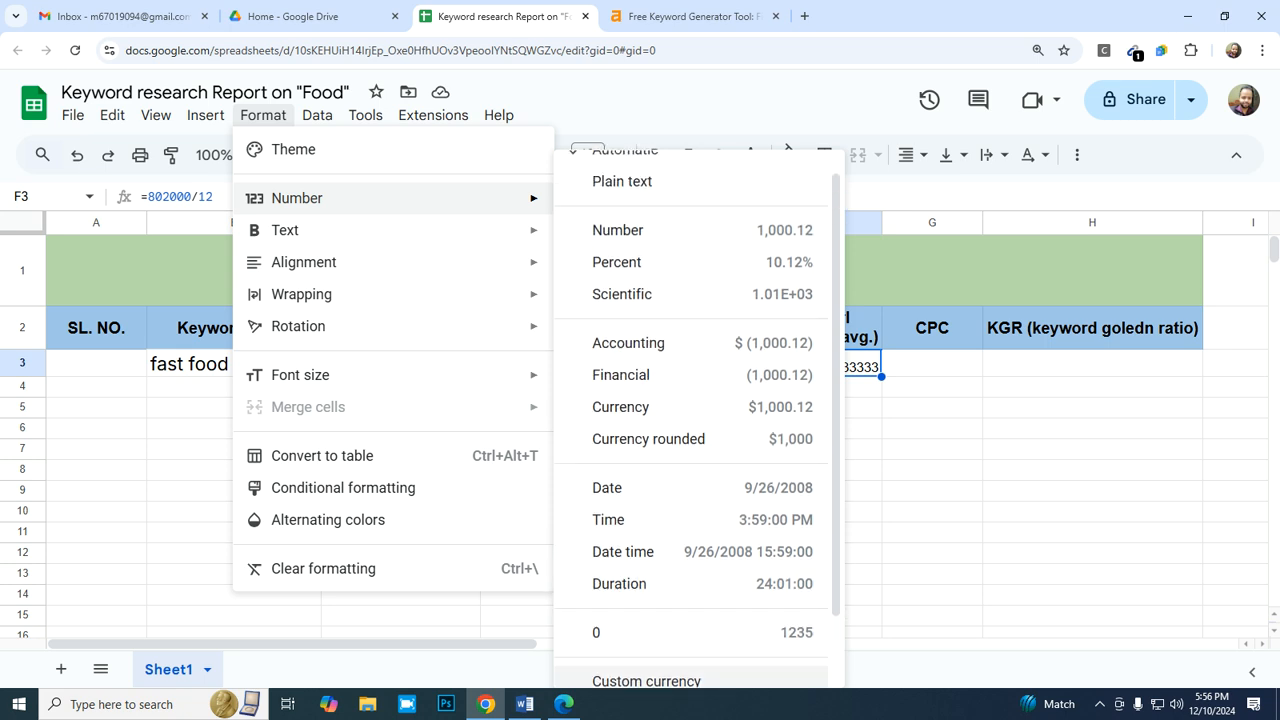
click(690, 666)
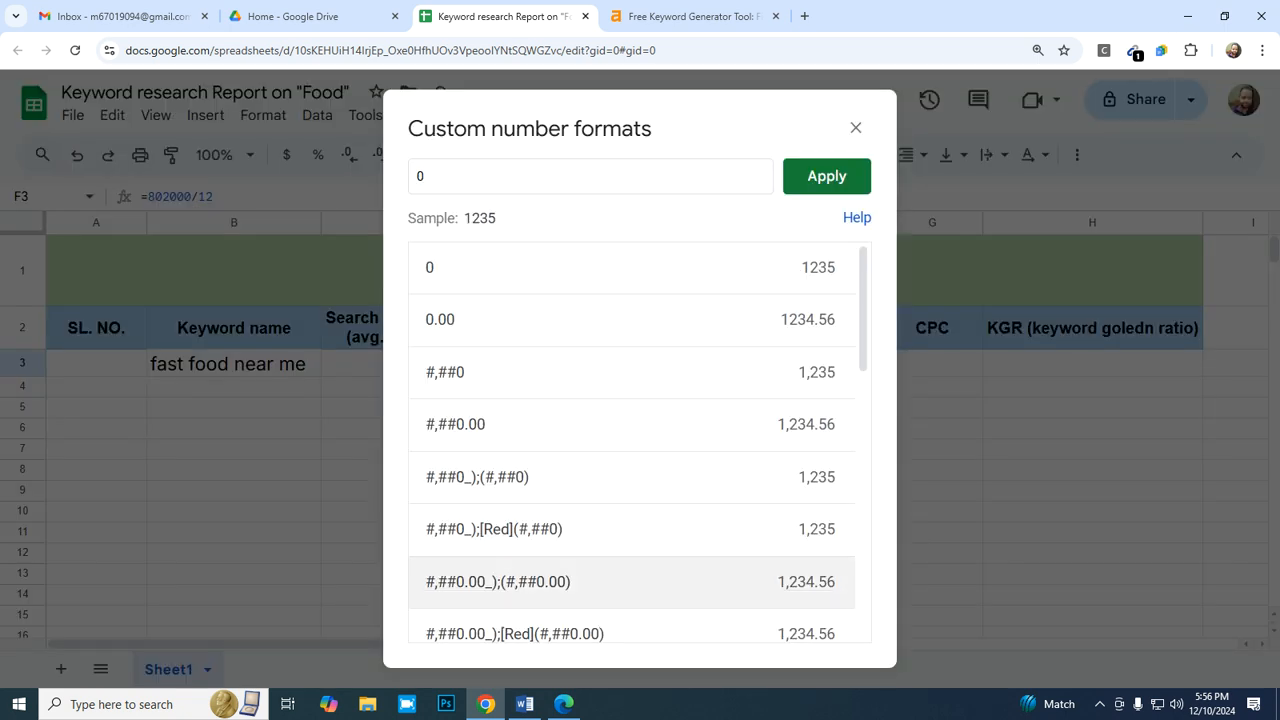
click(826, 176)
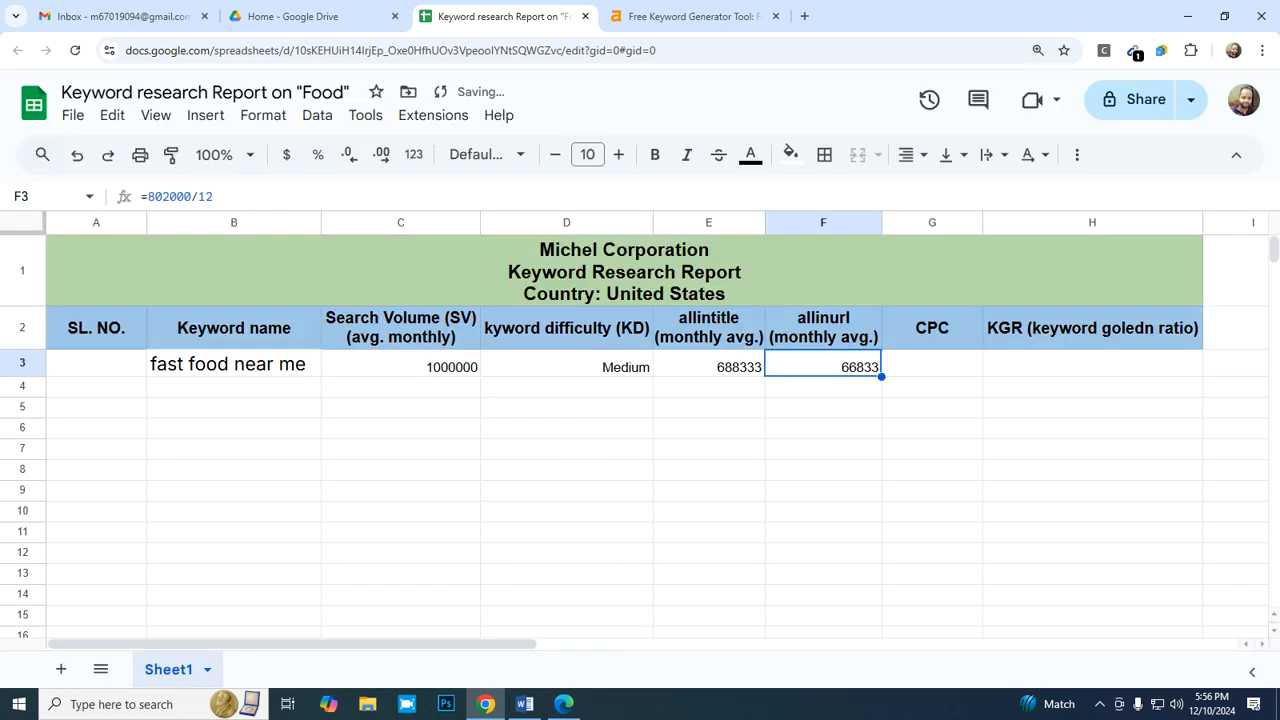
- Enter serial number 1 in A3 for the "fast food near me" row
click(932, 364)
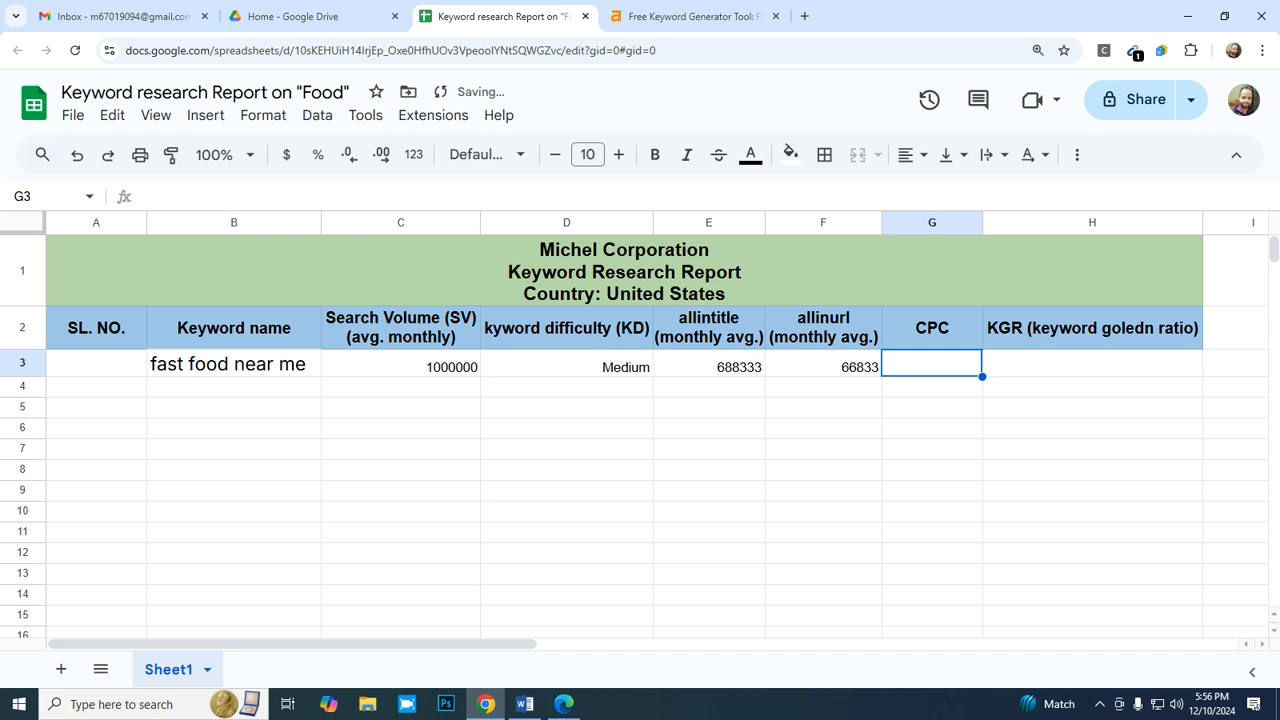
key(Left)
key(Left)
key(Left)
key(Left)
key(Left)
key(Left)
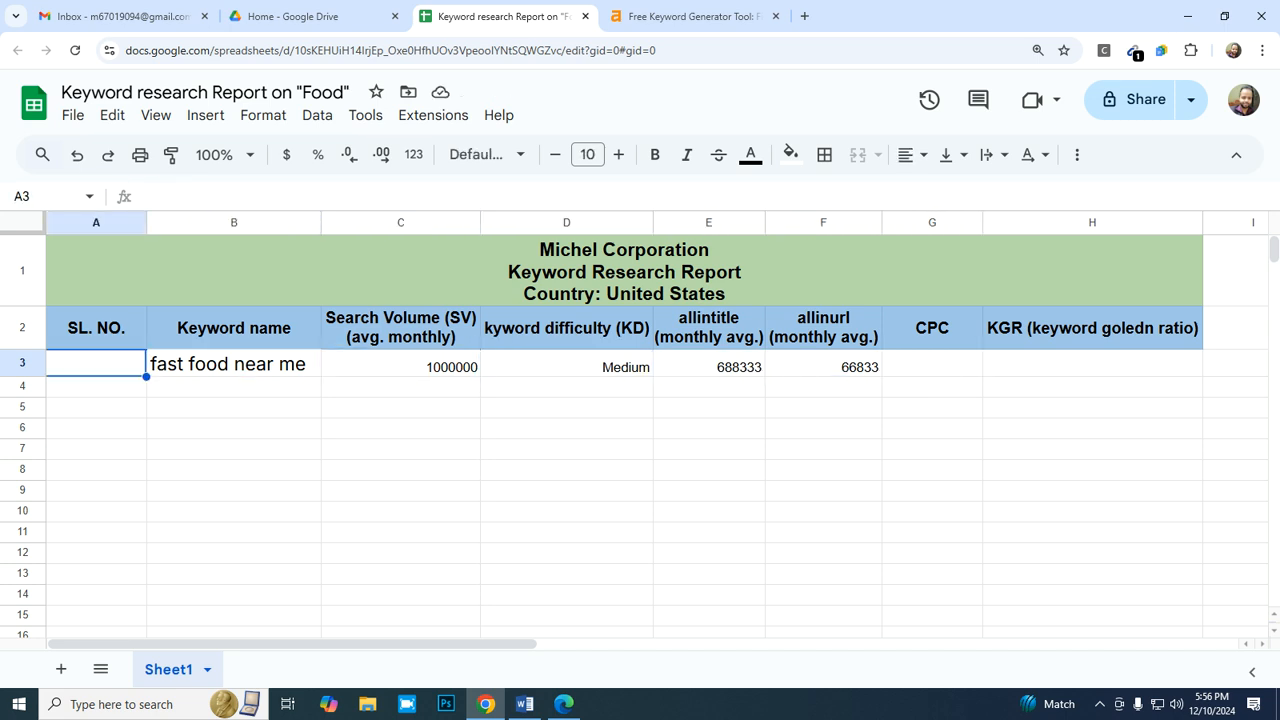
text(1)
key(Return)
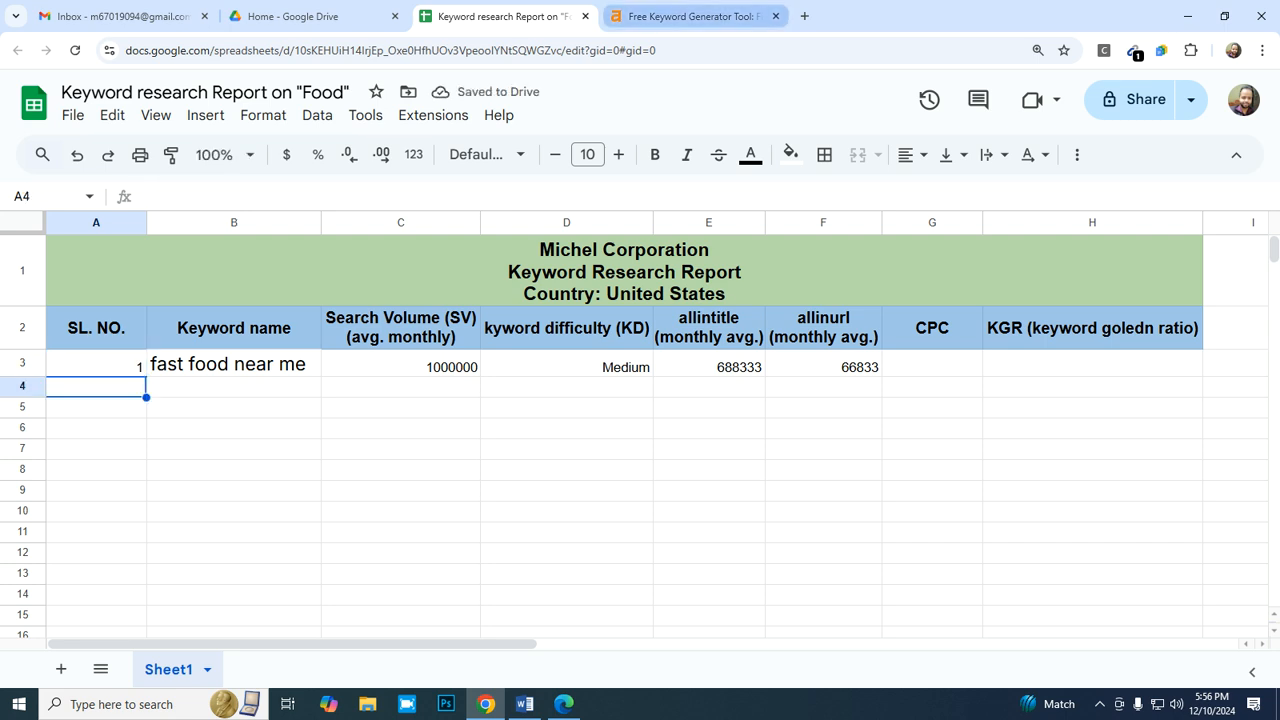
- Copy the keyword "chinese food near me" from the Ahrefs keyword ideas and paste it as values only into B4 of the report
click(690, 16)
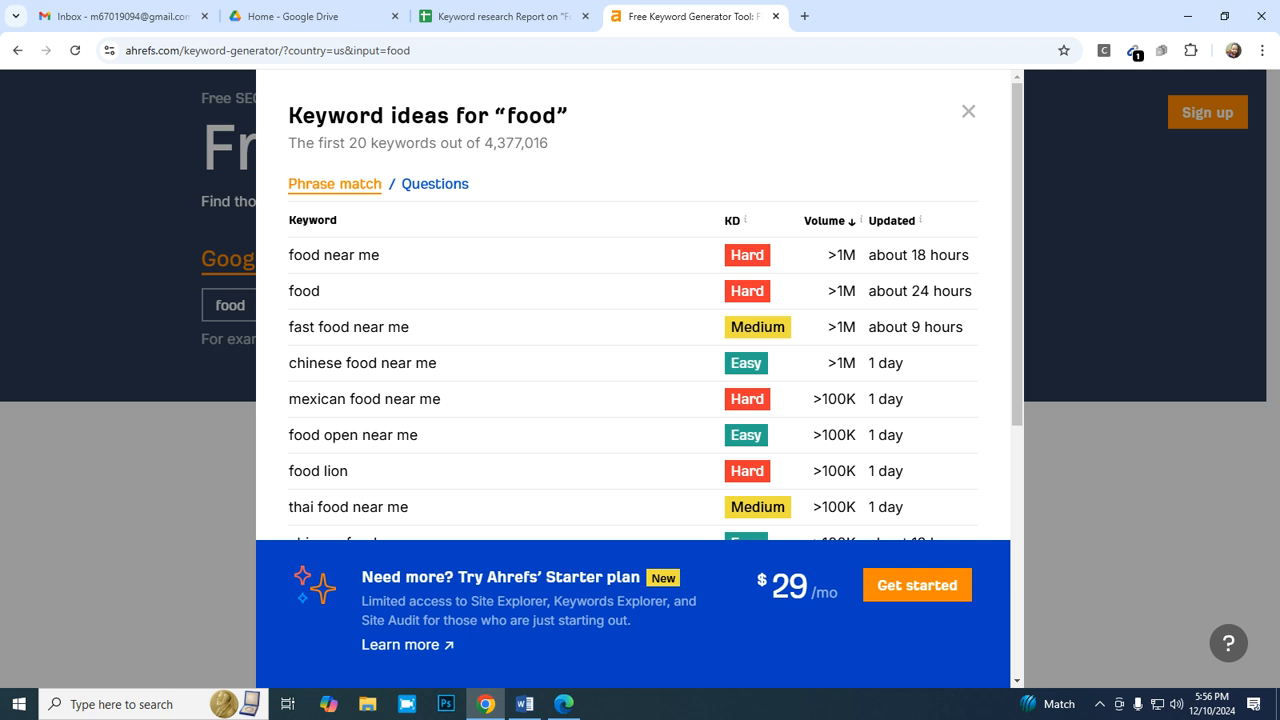
drag(437, 363, 289, 363)
key(ctrl+c)
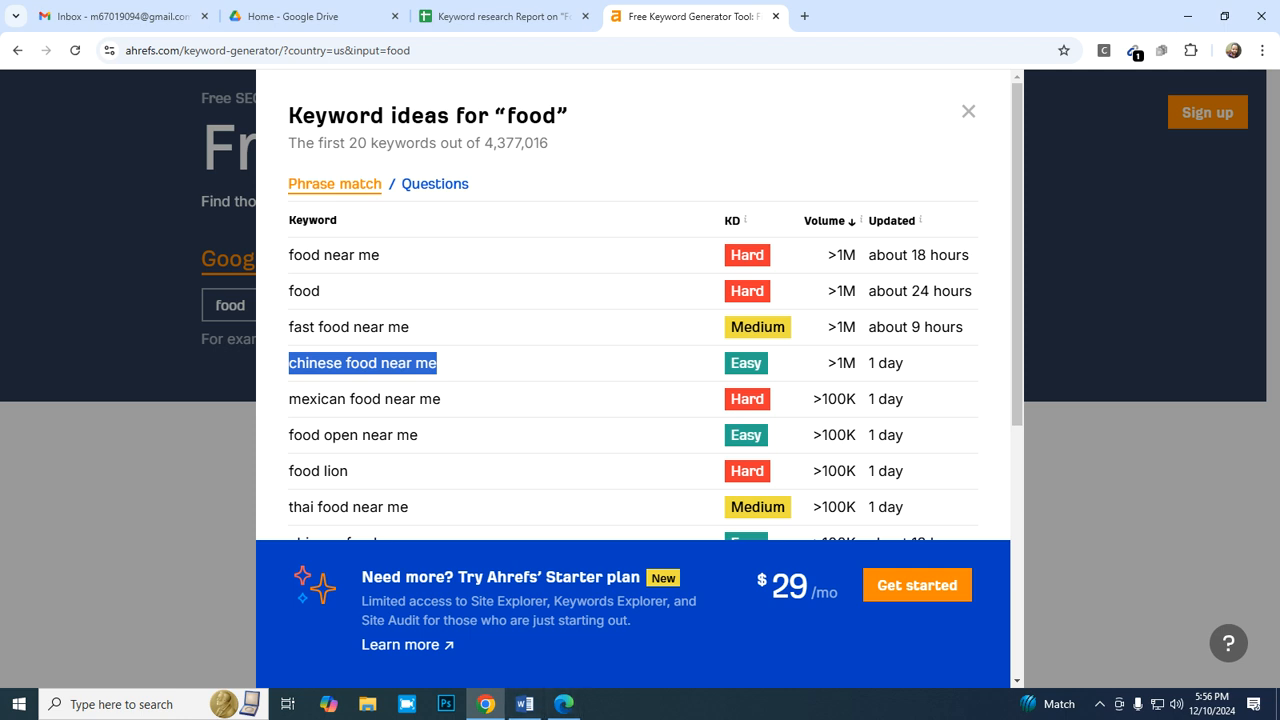
click(504, 16)
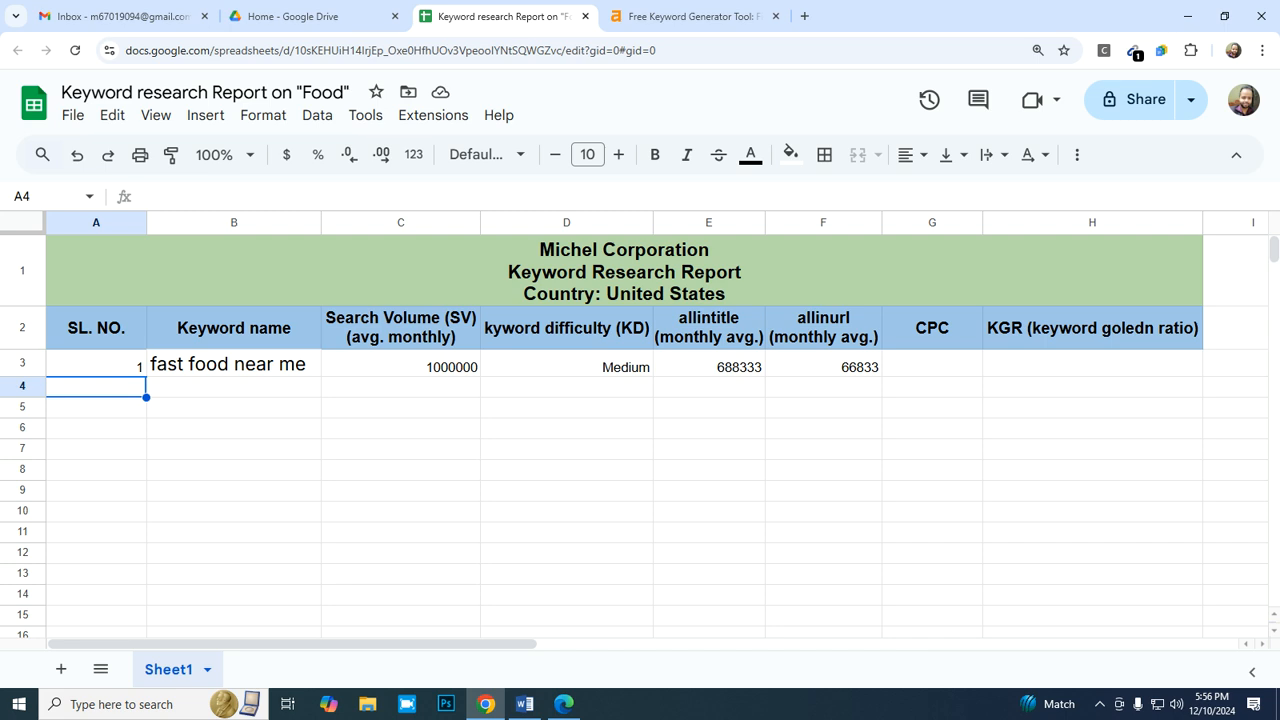
click(210, 386)
right_click(212, 386)
mouse_move(300, 268)
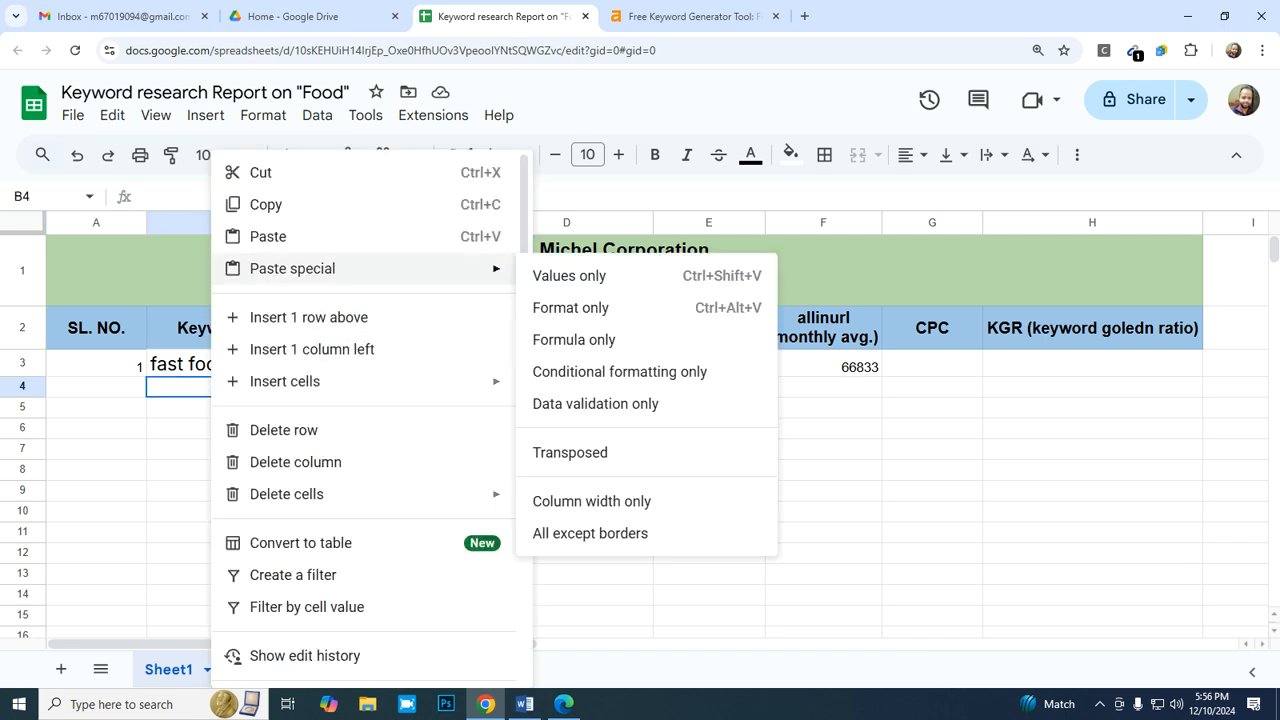
click(569, 275)
- Copy "fast food near me" from the Ahrefs keyword ideas and paste it as values only over the keyword in B3
click(234, 364)
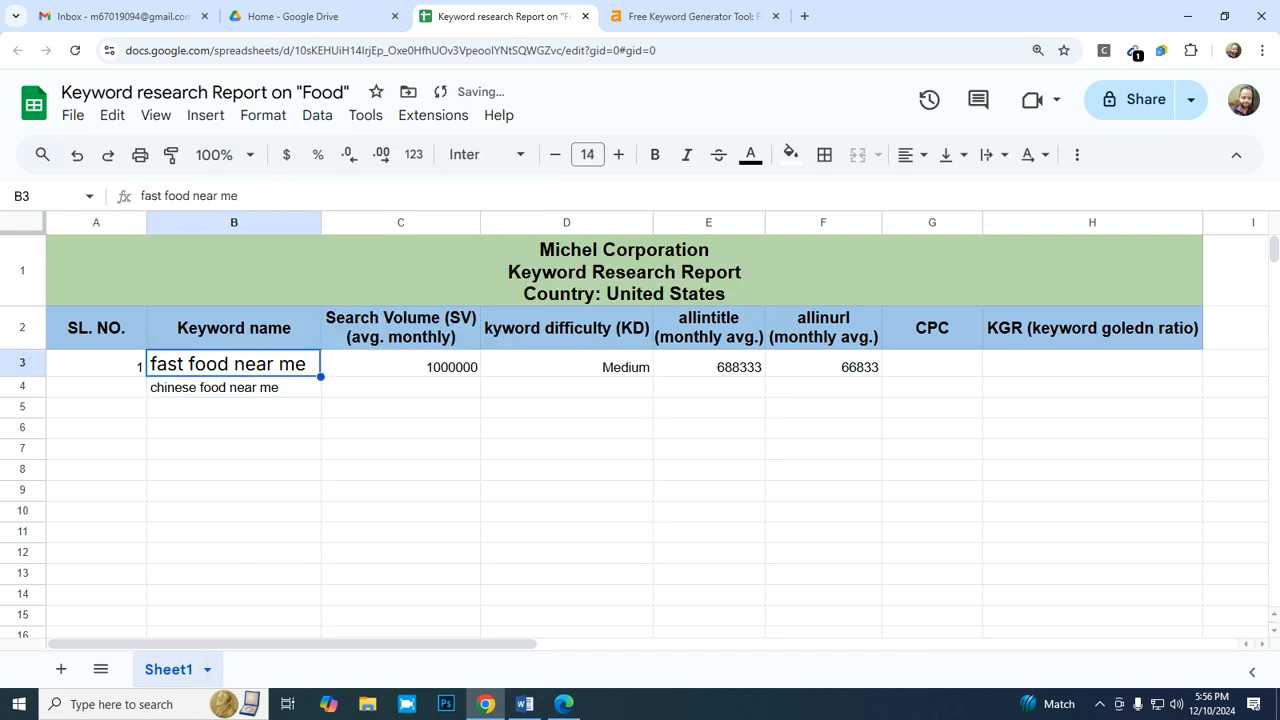
click(693, 16)
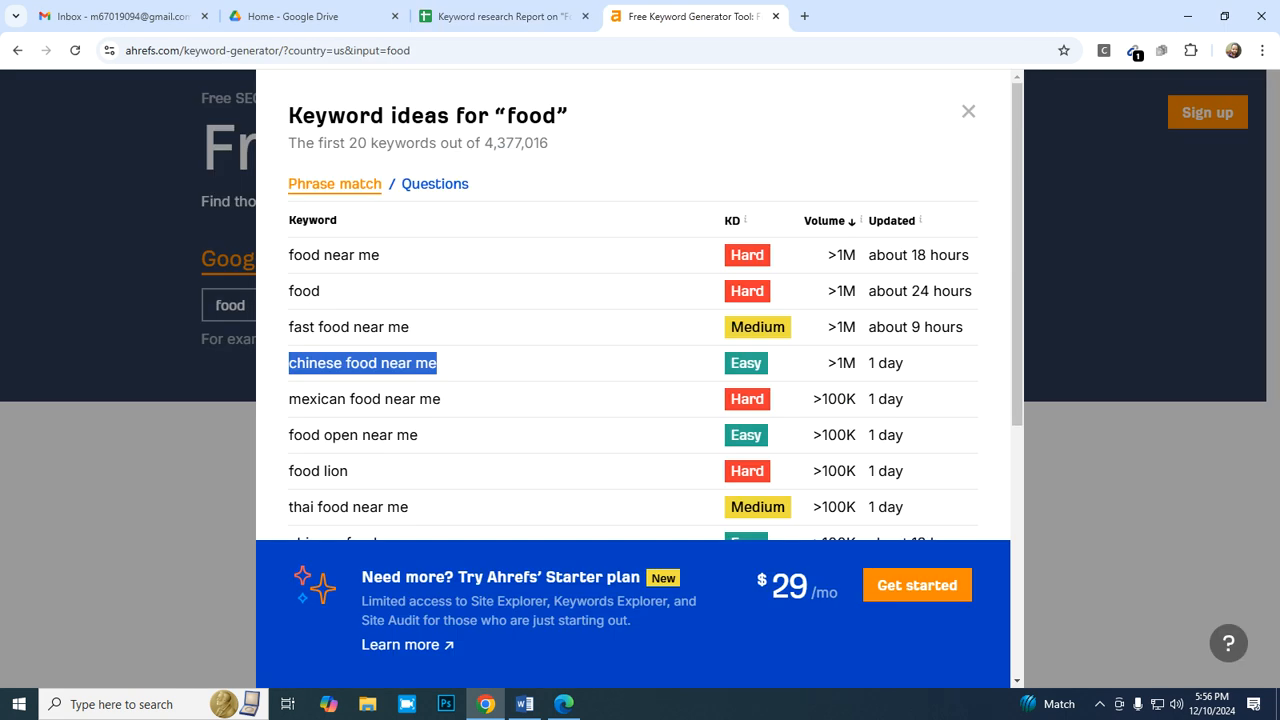
click(443, 399)
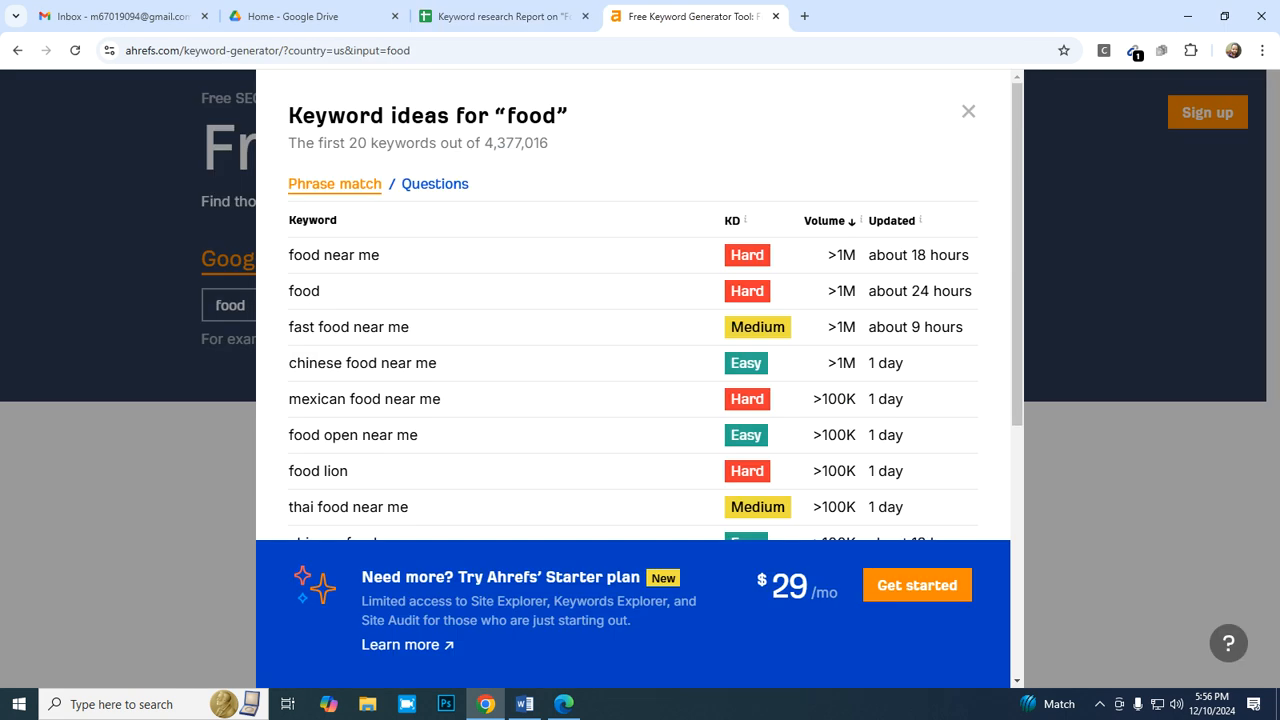
drag(410, 327, 287, 327)
key(ctrl+c)
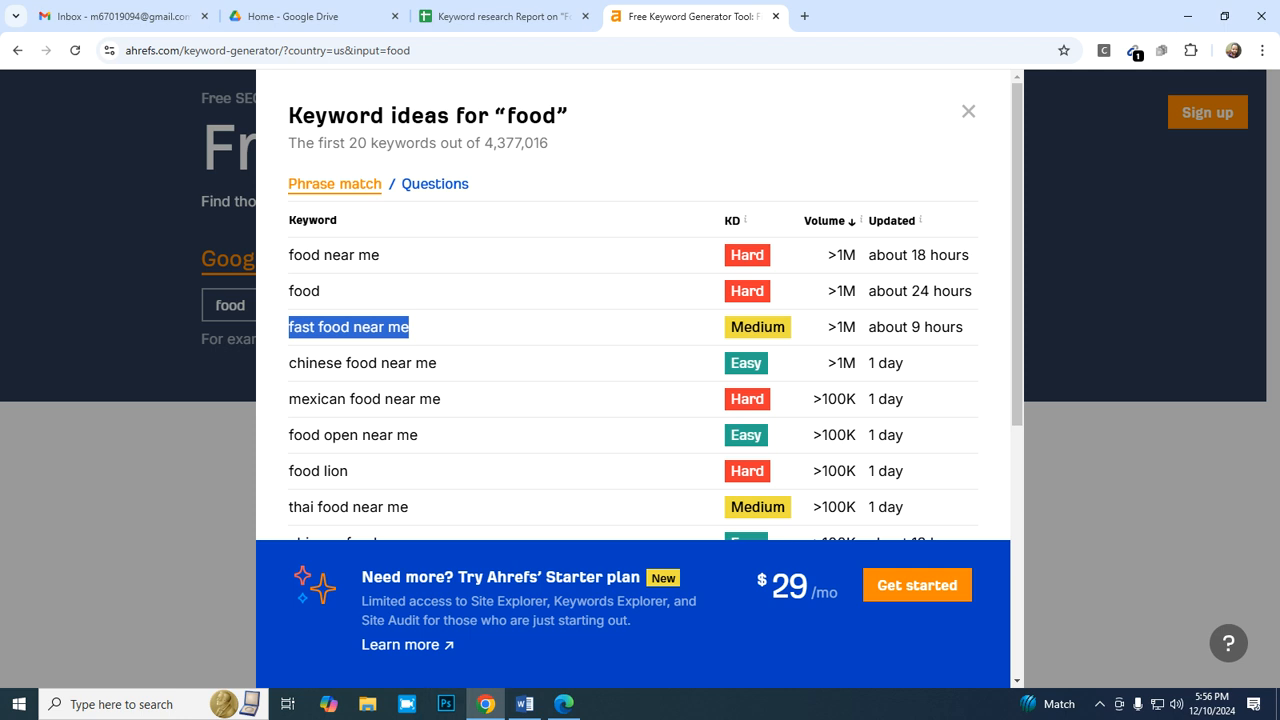
click(504, 16)
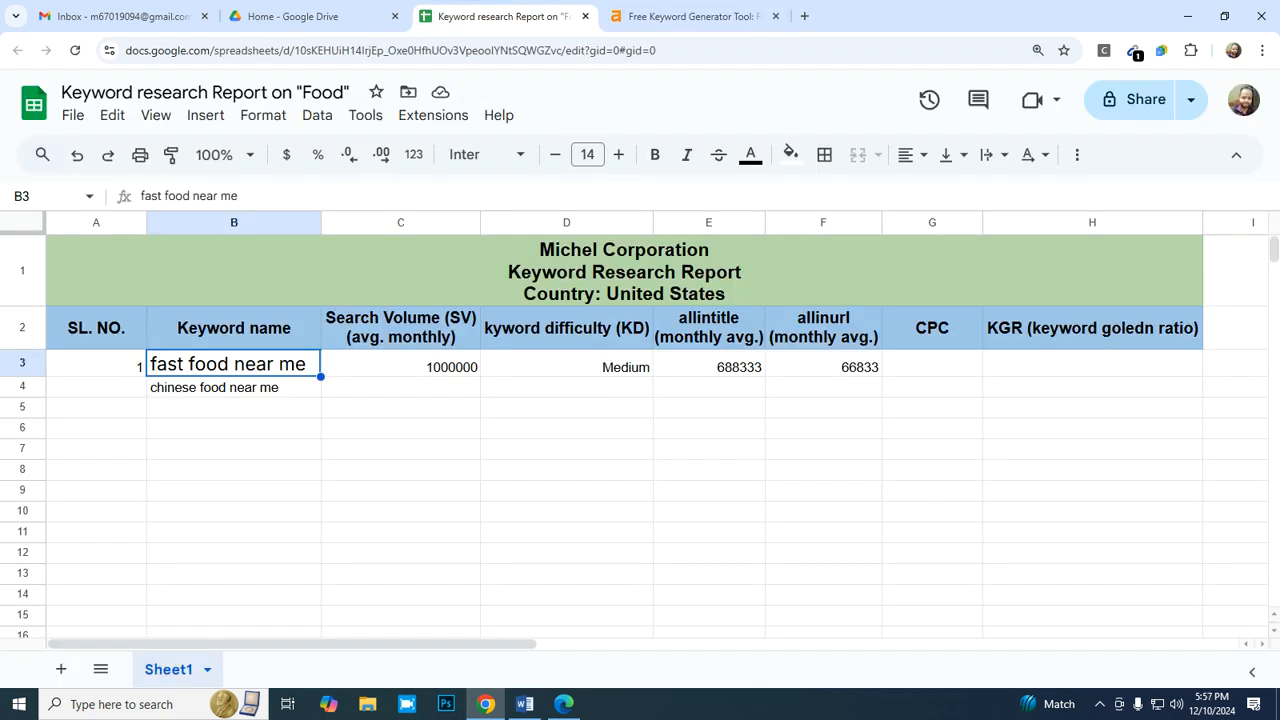
right_click(268, 364)
mouse_move(400, 268)
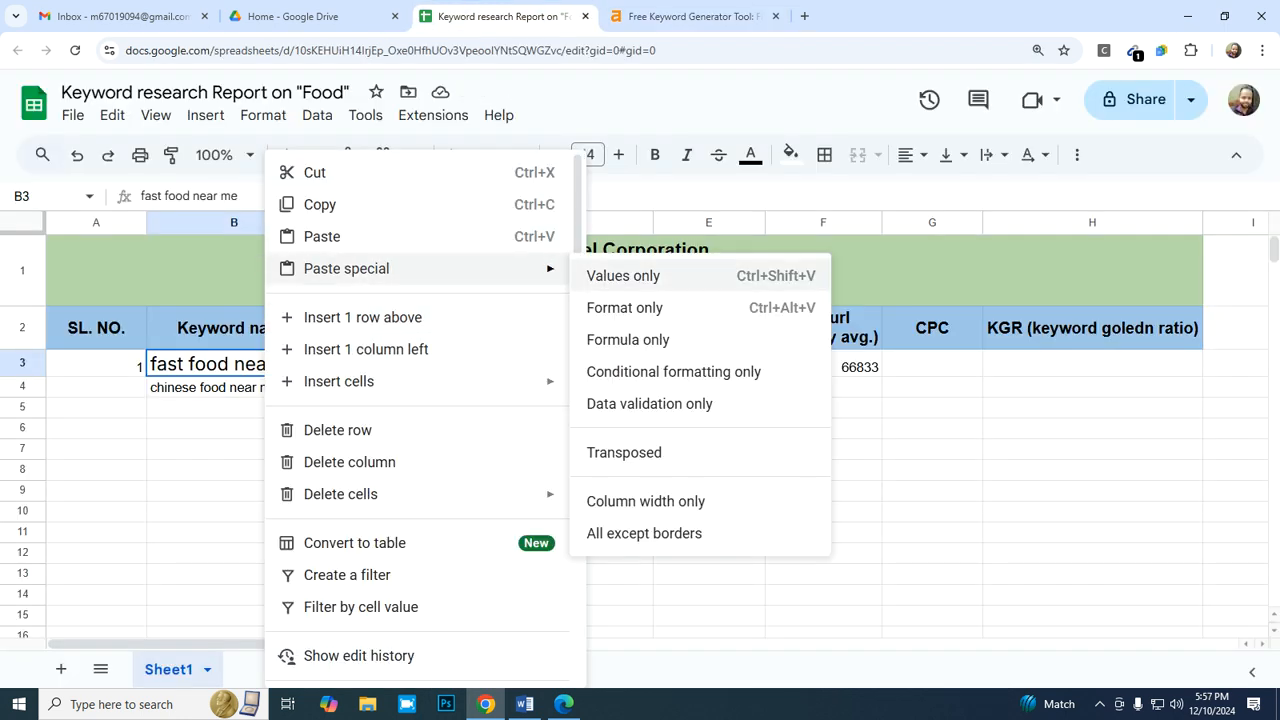
click(623, 275)
right_click(298, 364)
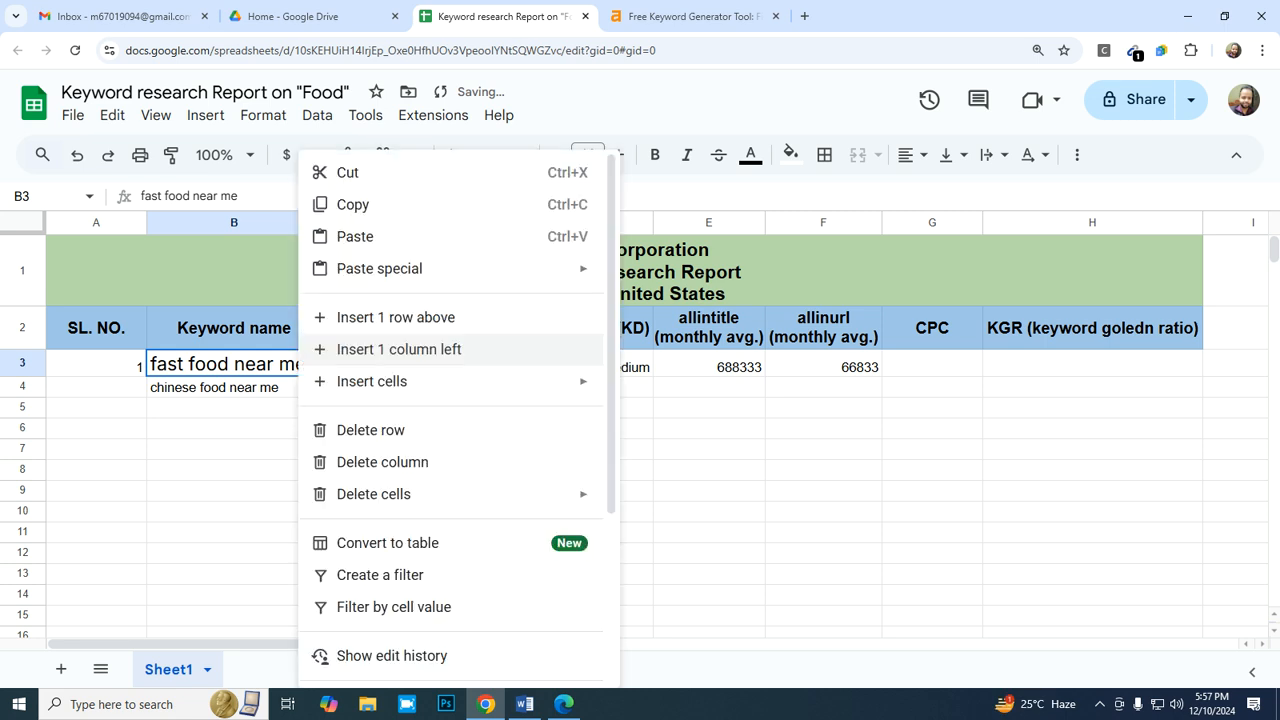
mouse_move(400, 268)
click(650, 275)
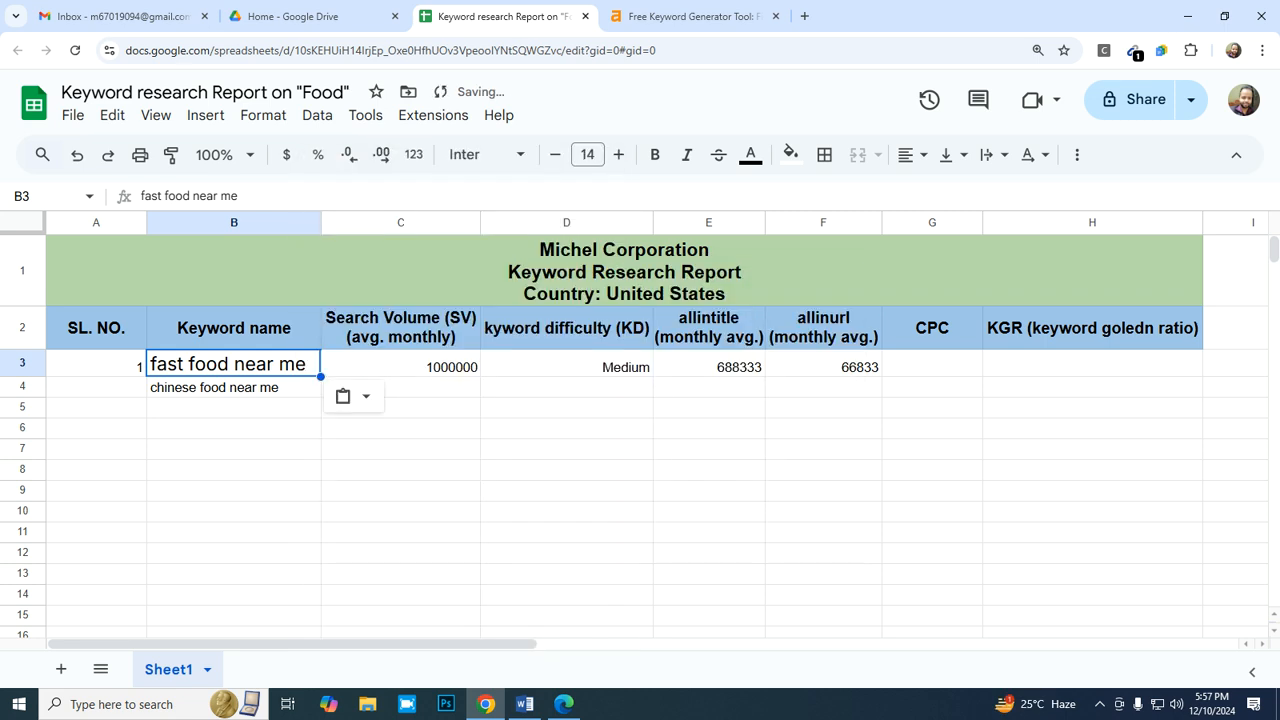
- Reduce the font size of the keyword in B3 to 12 and compare it with the neighbouring cells B4 and A3
click(555, 154)
click(555, 154)
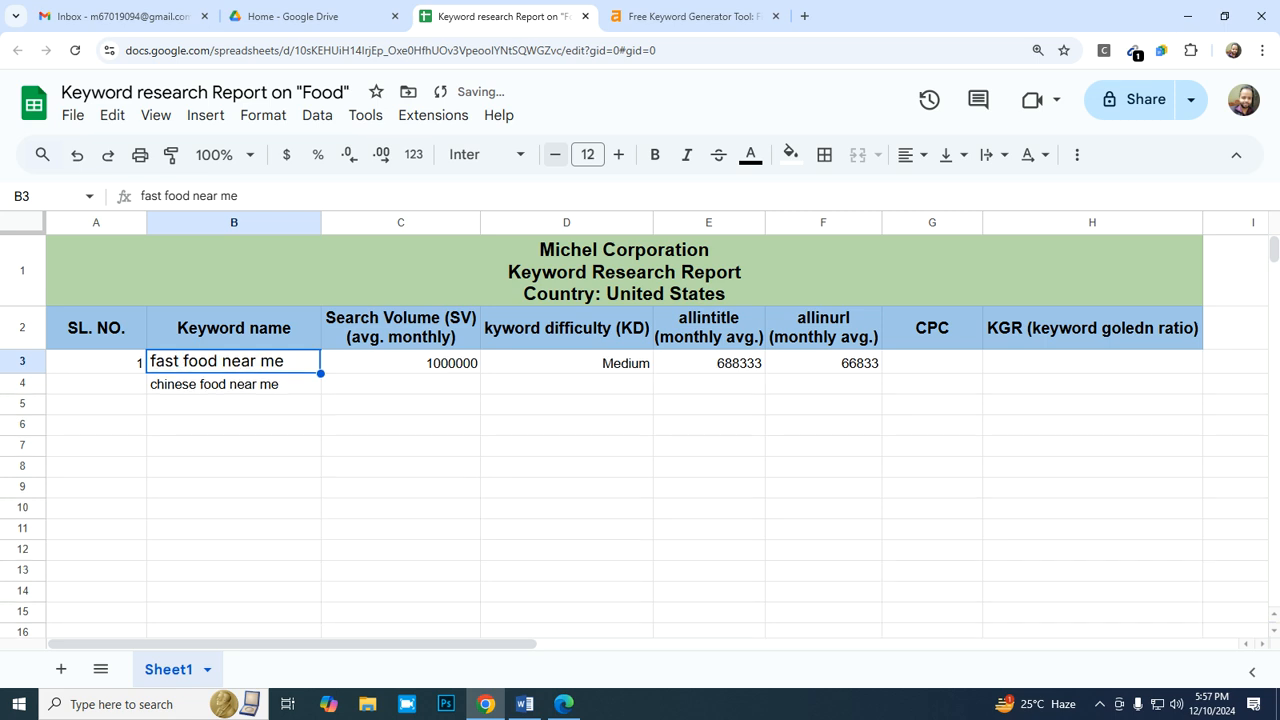
click(168, 386)
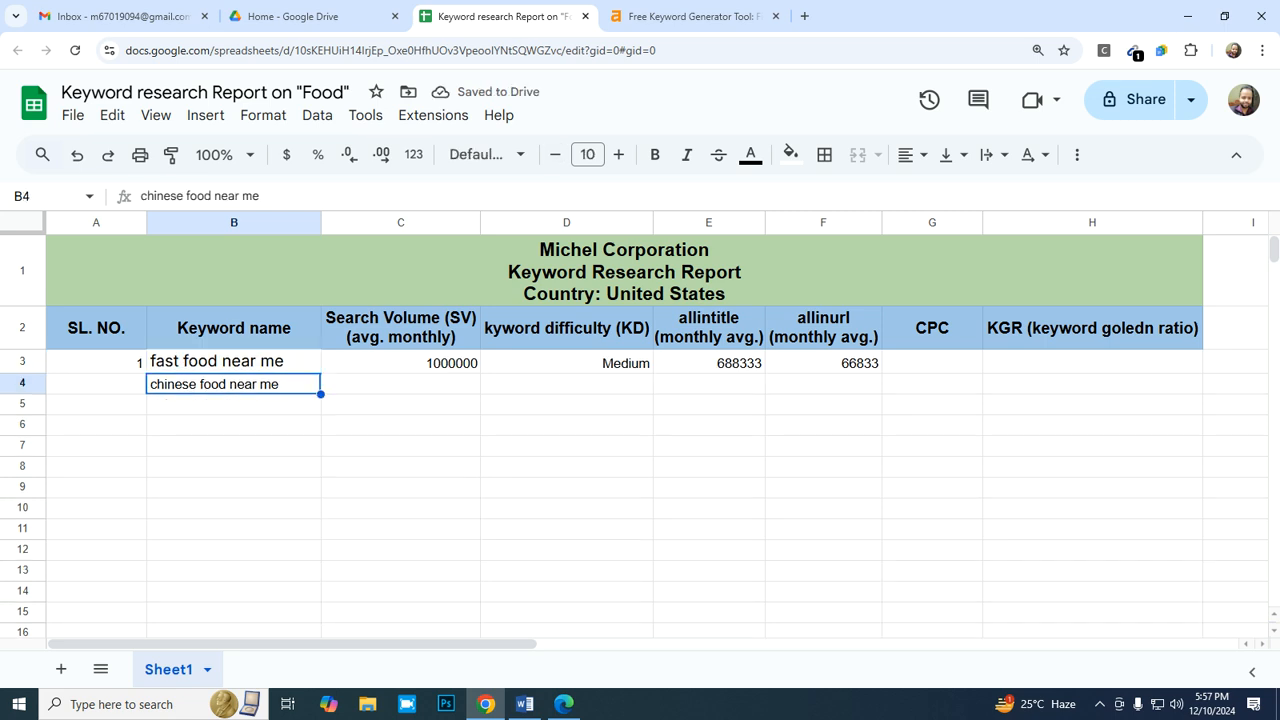
click(172, 363)
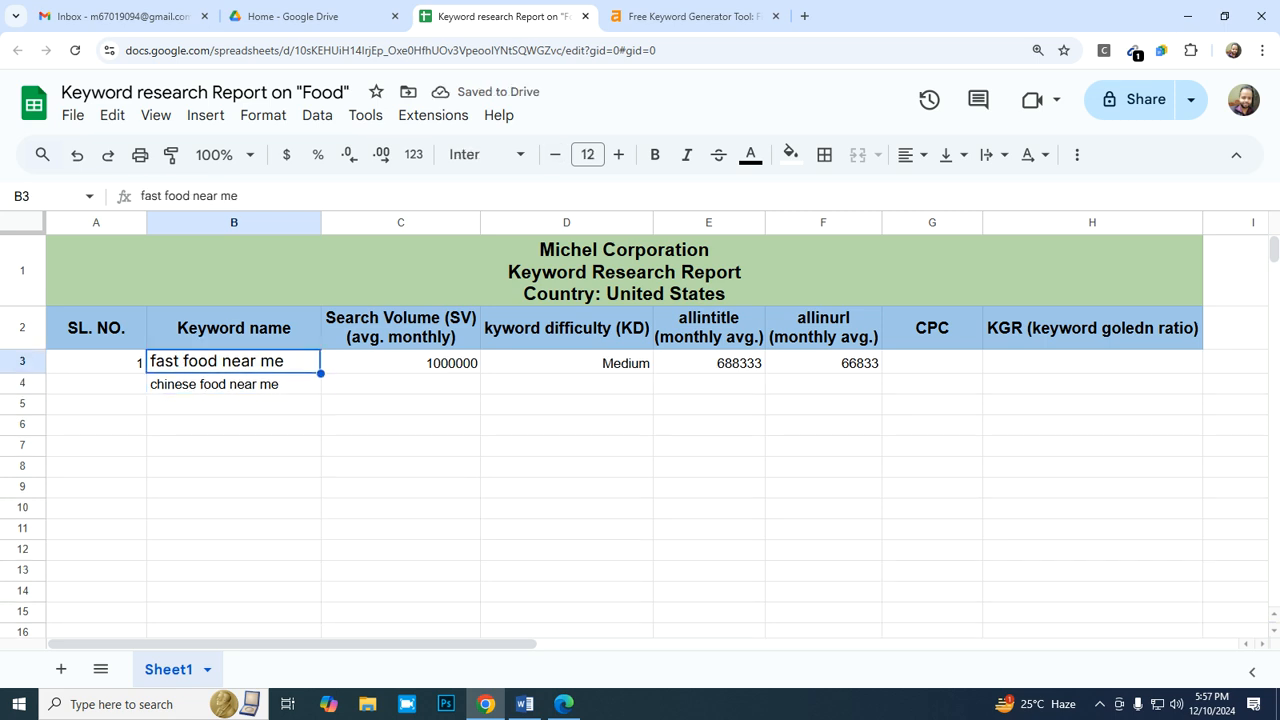
click(97, 363)
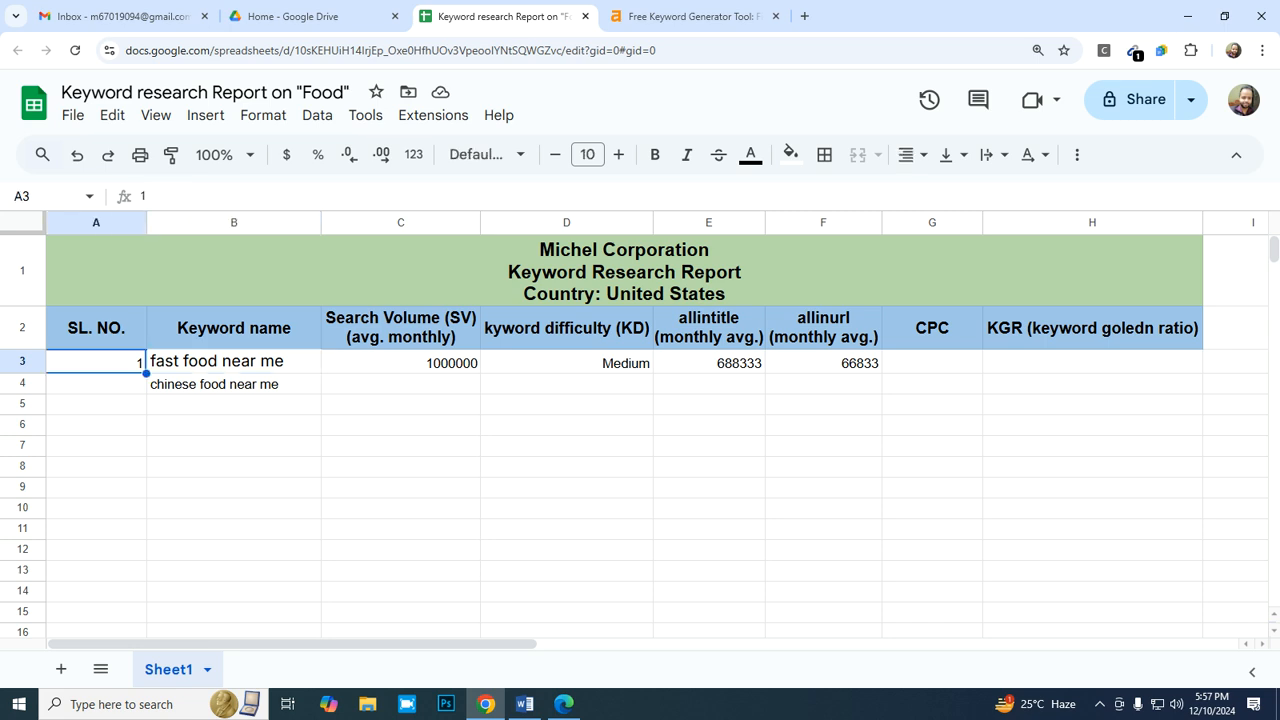
- Set the font size of the report range A3:H14 to 12
key(shift+Down)
key(shift+Down)
key(shift+Down)
key(shift+Down)
key(shift+Down)
key(shift+Down)
key(shift+Down)
key(shift+Down)
key(shift+Down)
key(shift+Down)
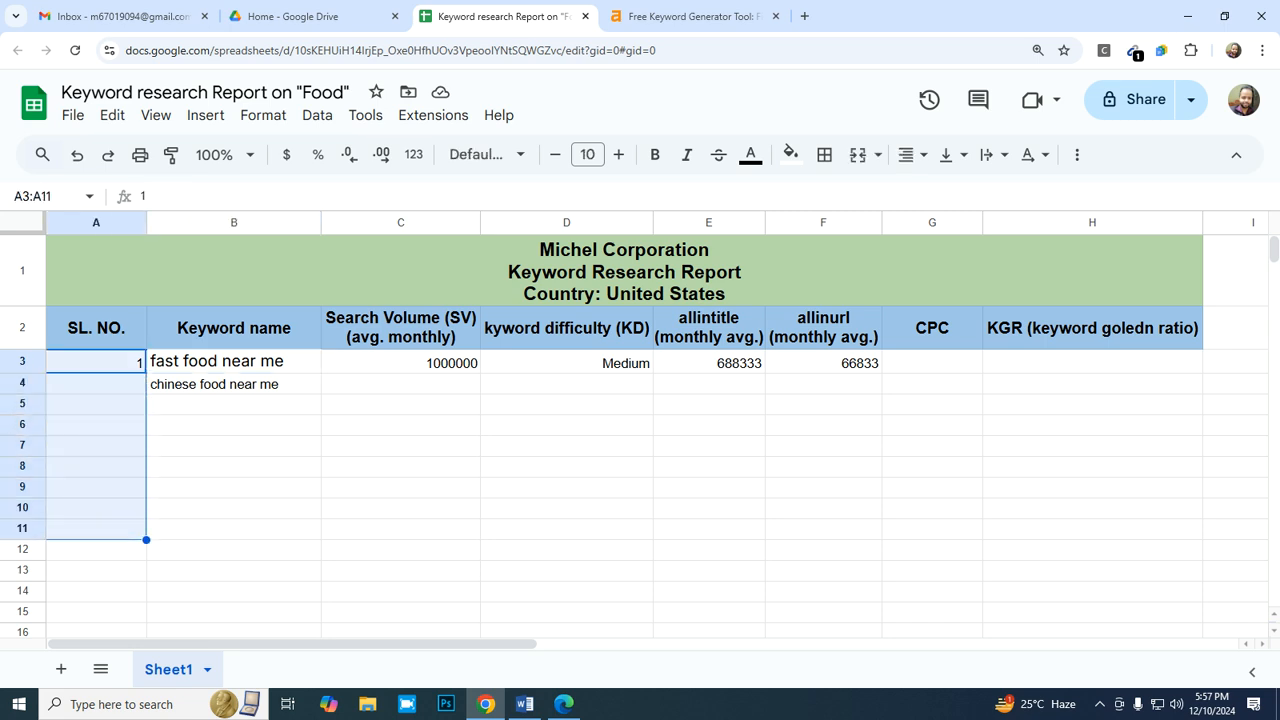
key(shift+Down)
key(shift+Right)
key(shift+Right)
key(shift+Right)
key(shift+Right)
key(shift+Right)
key(shift+Right)
key(shift+Right)
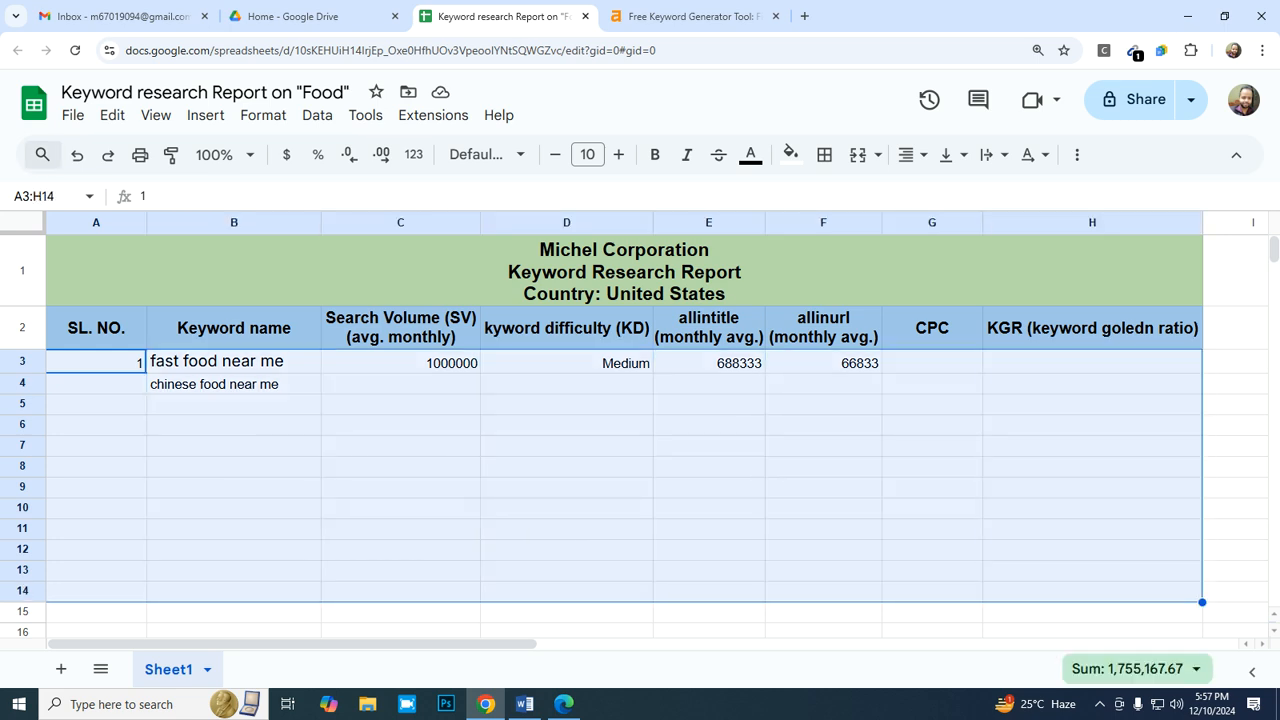
click(587, 154)
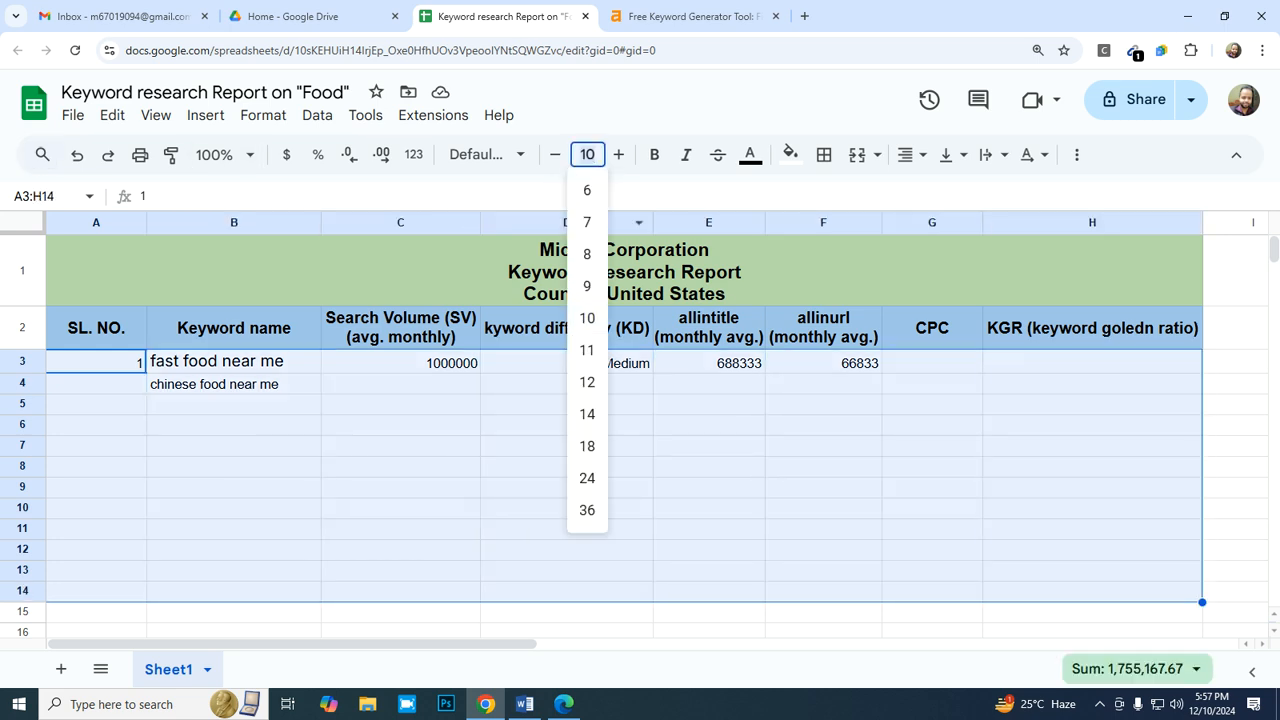
click(587, 382)
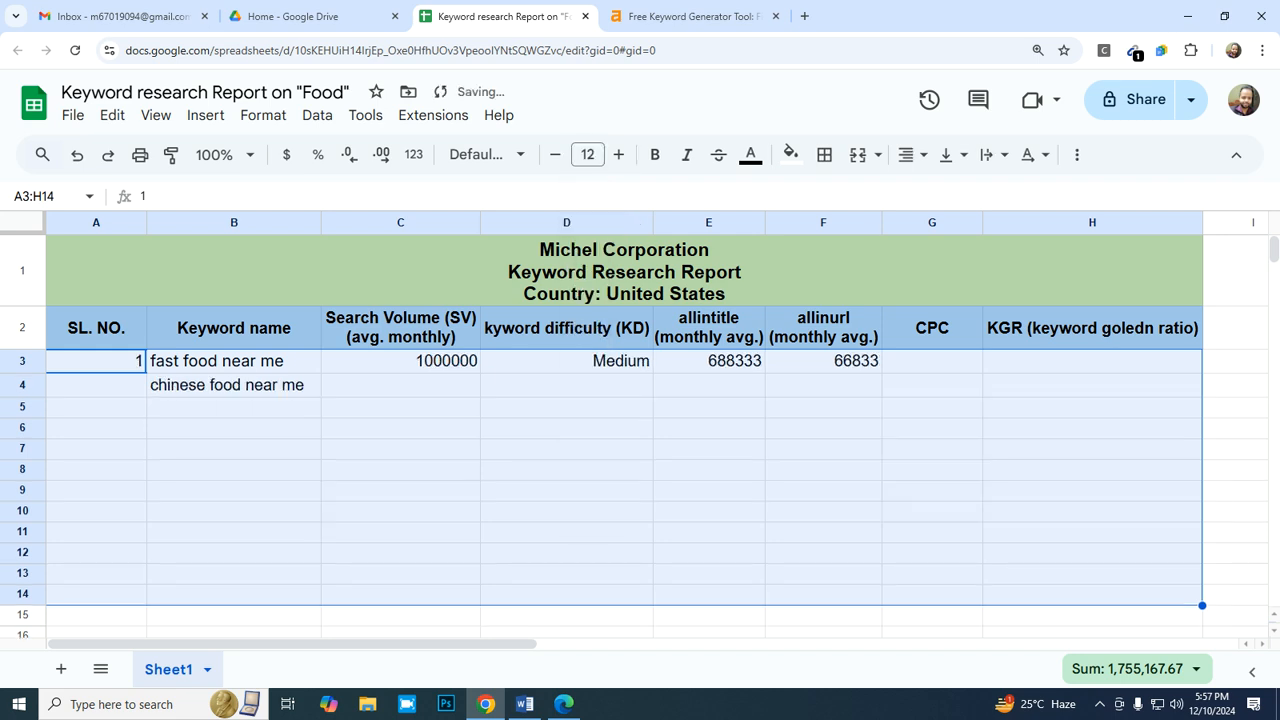
- Check the volume of "chinese food near me" in the Ahrefs keyword ideas and enter 1000000 as its search volume in C4
click(234, 385)
key(Right)
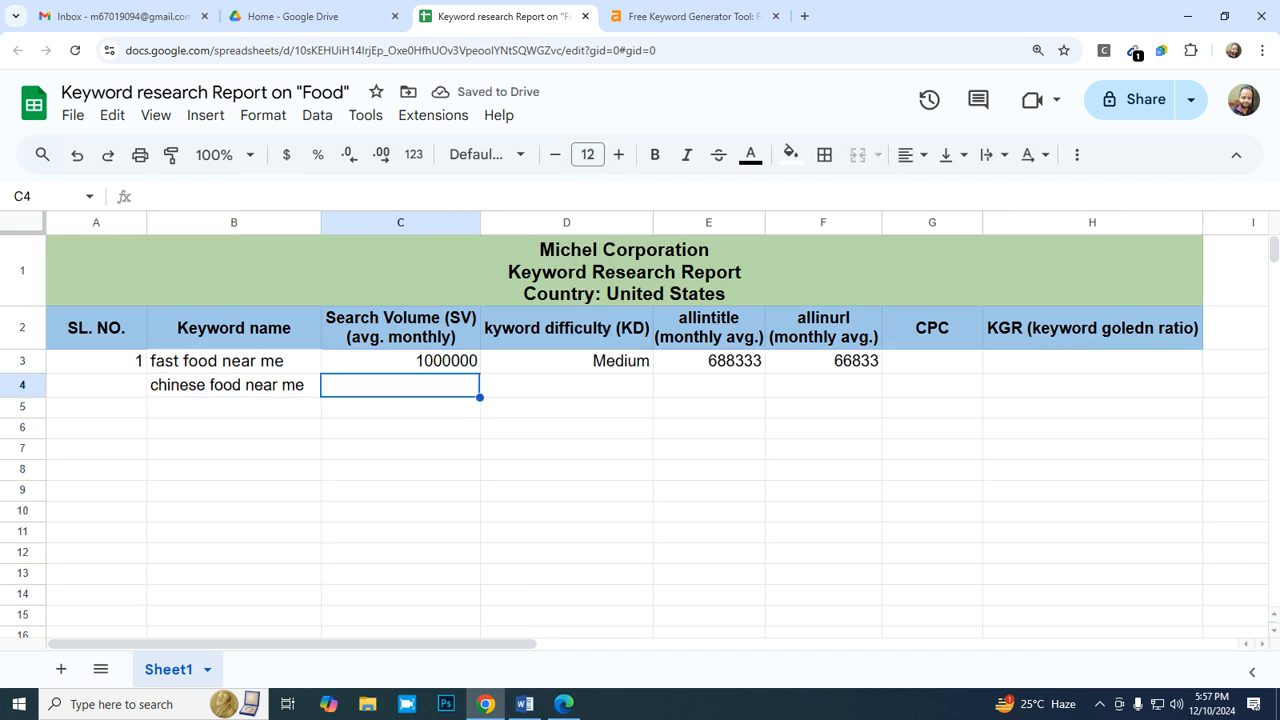
click(692, 16)
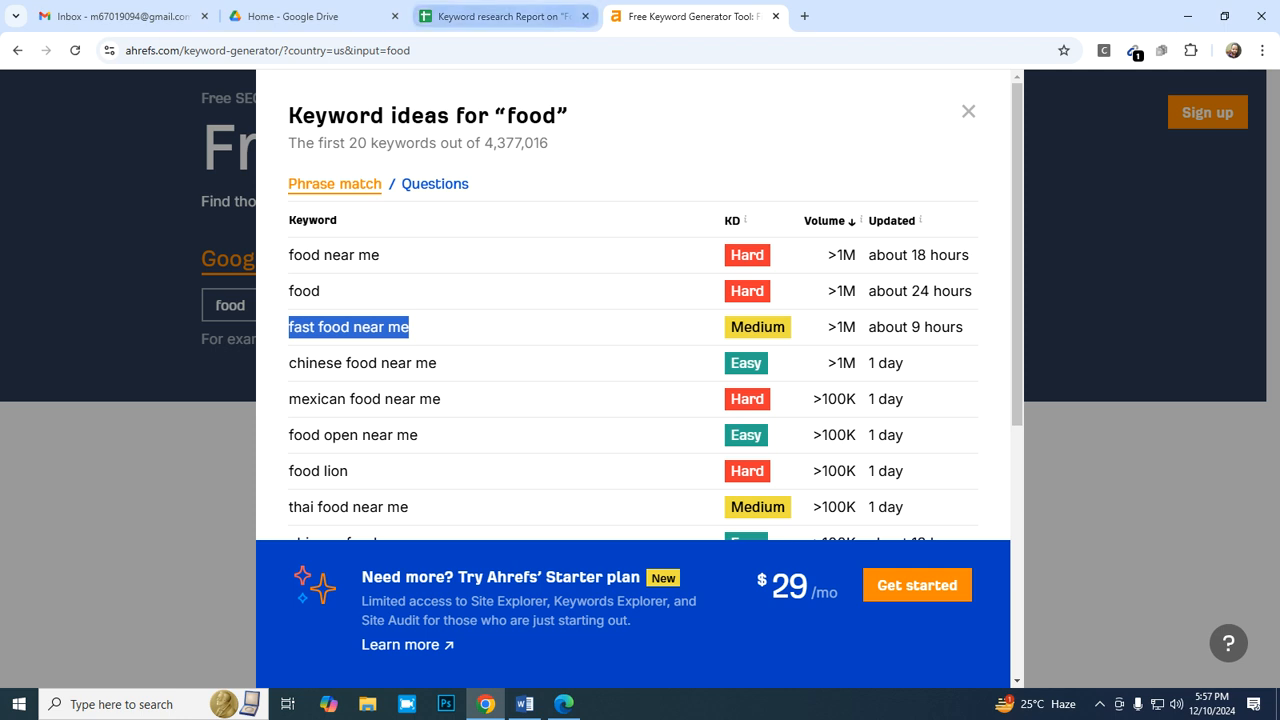
click(500, 16)
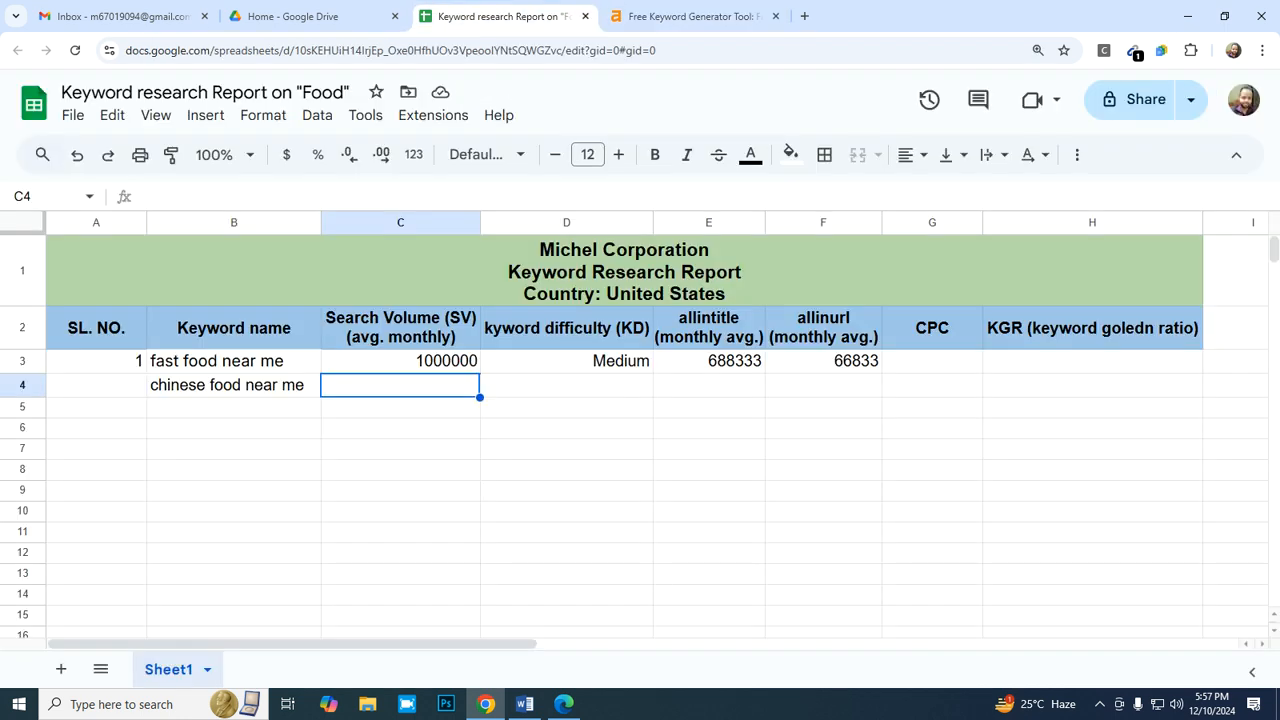
text(1000000)
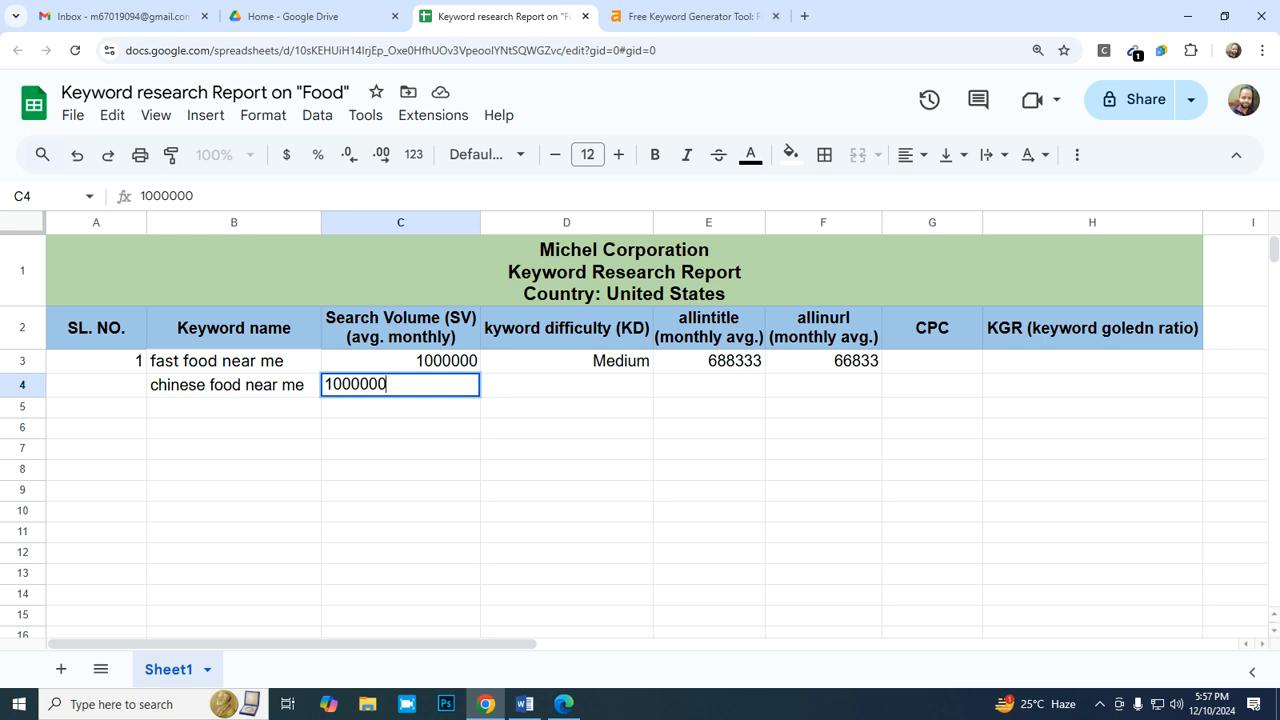
key(Tab)
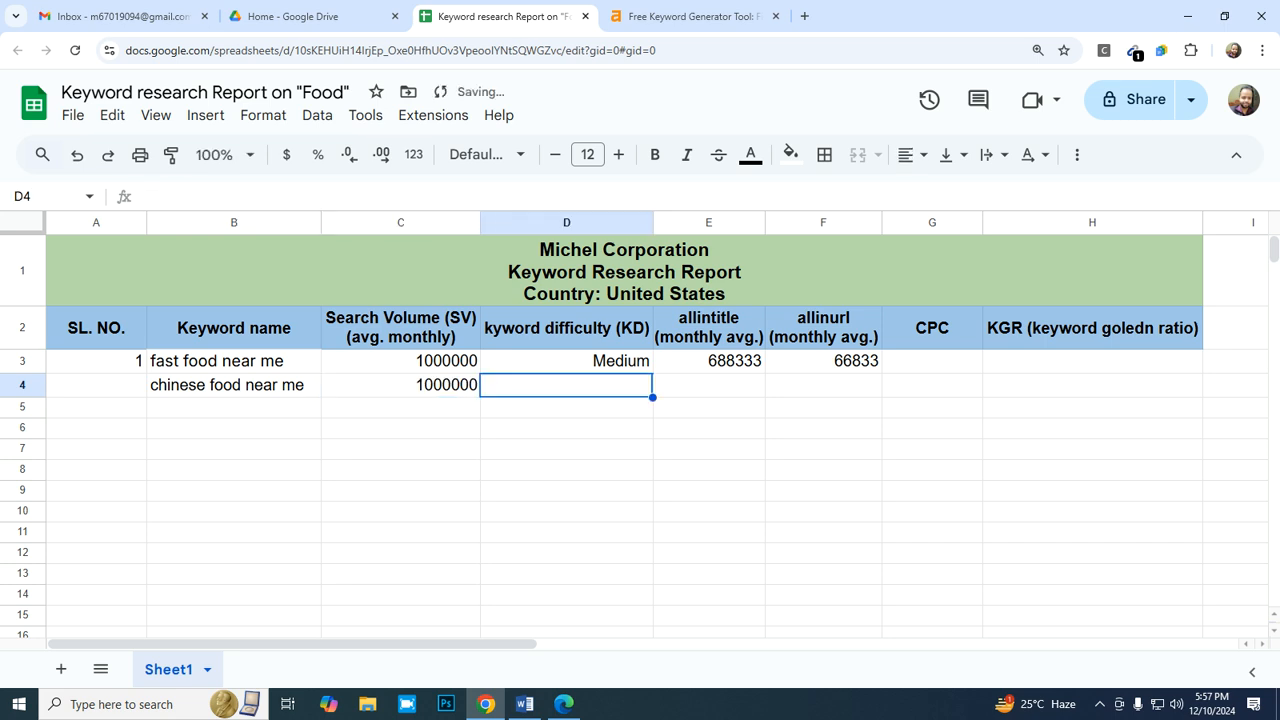
- Enter Easy as the keyword difficulty in D4 and align it to the right
text(Easy)
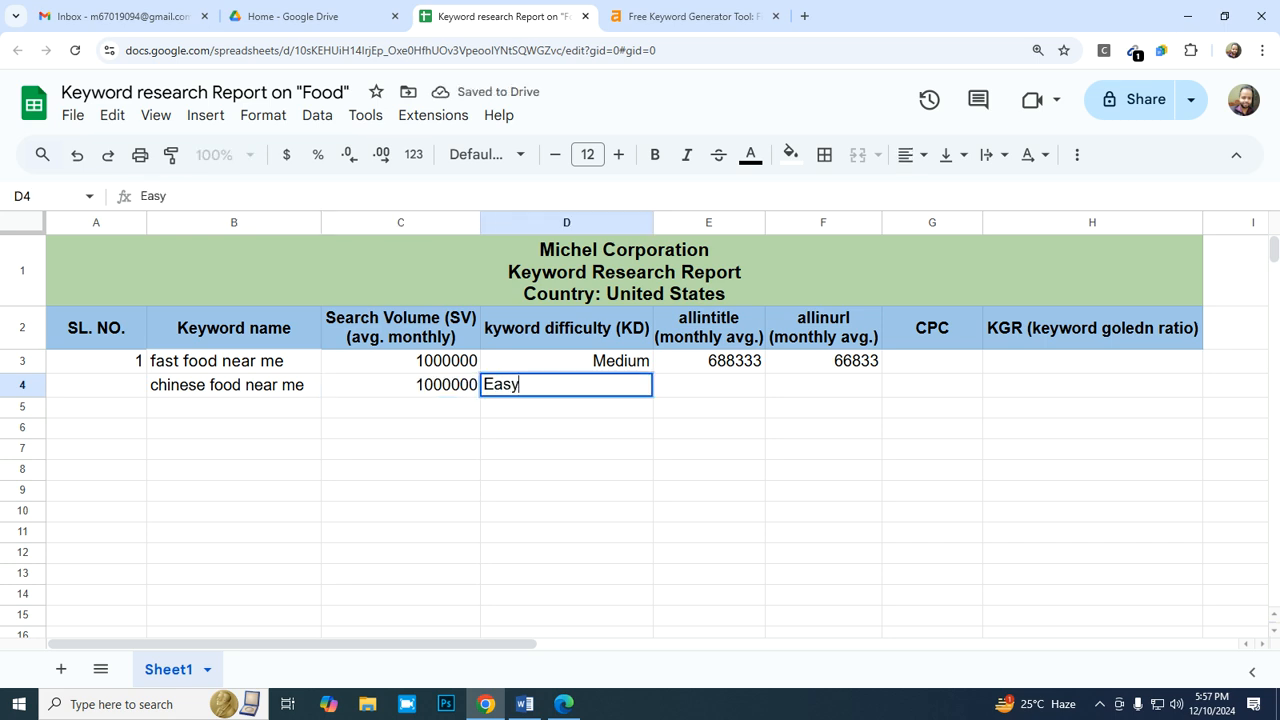
key(Tab)
key(Left)
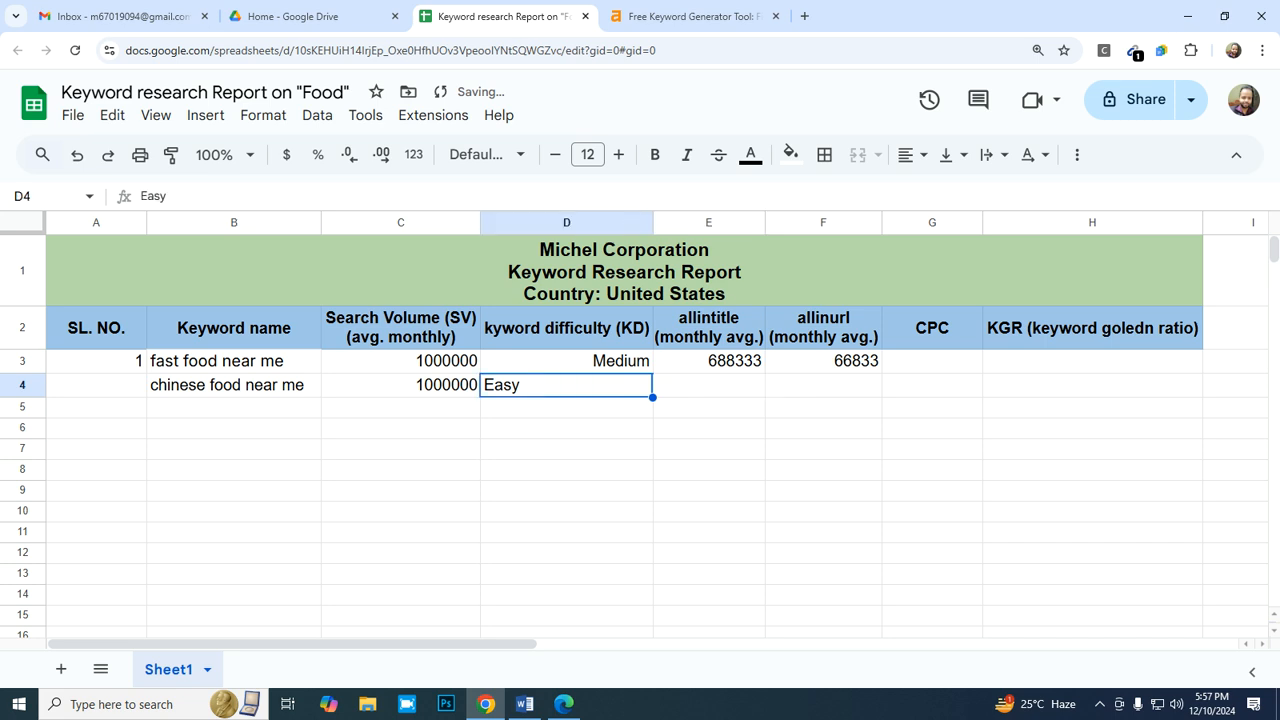
click(912, 155)
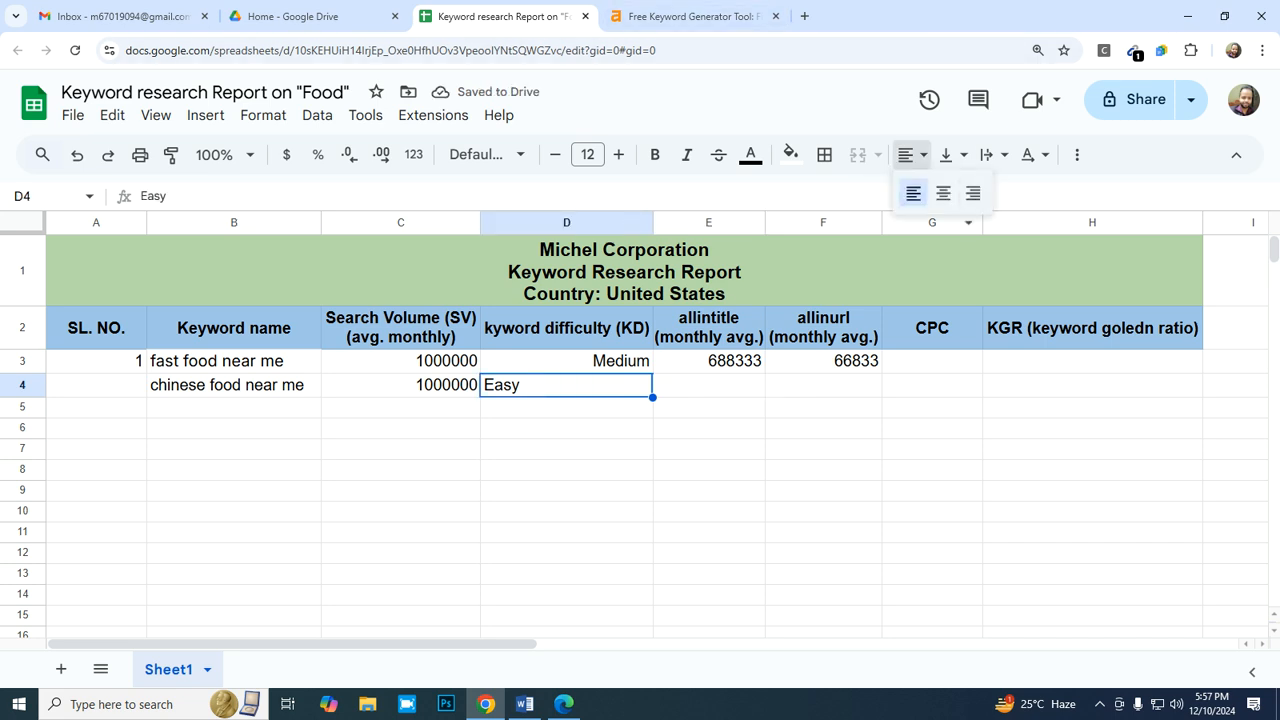
click(973, 194)
key(Right)
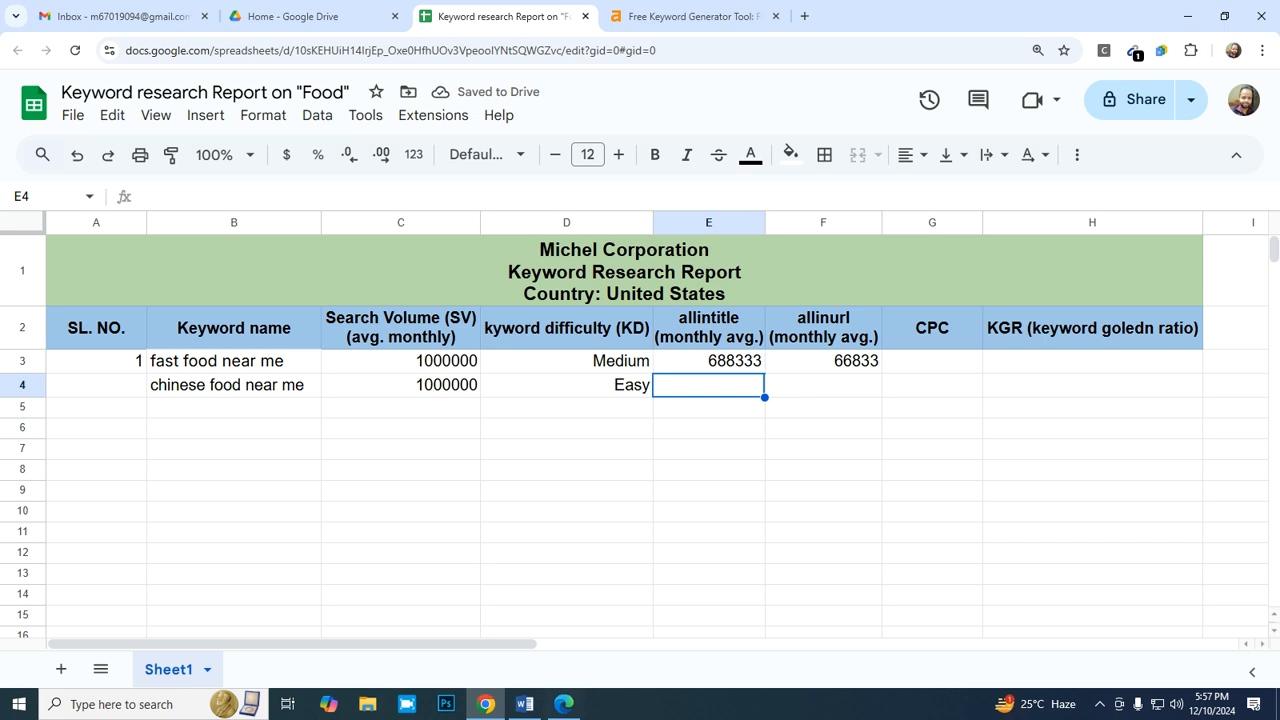
- Switch to the Bing search in Edge, change the query's operator to allintitle: and delete the words "food near me"
click(564, 704)
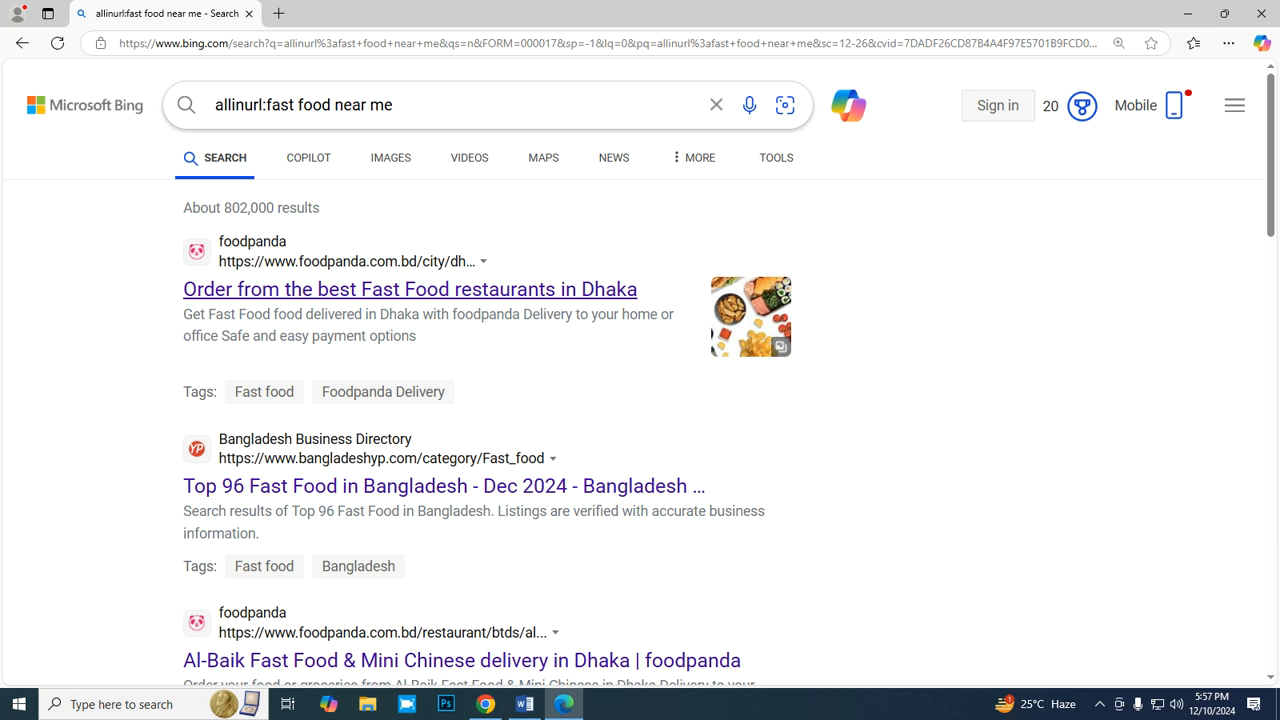
click(262, 105)
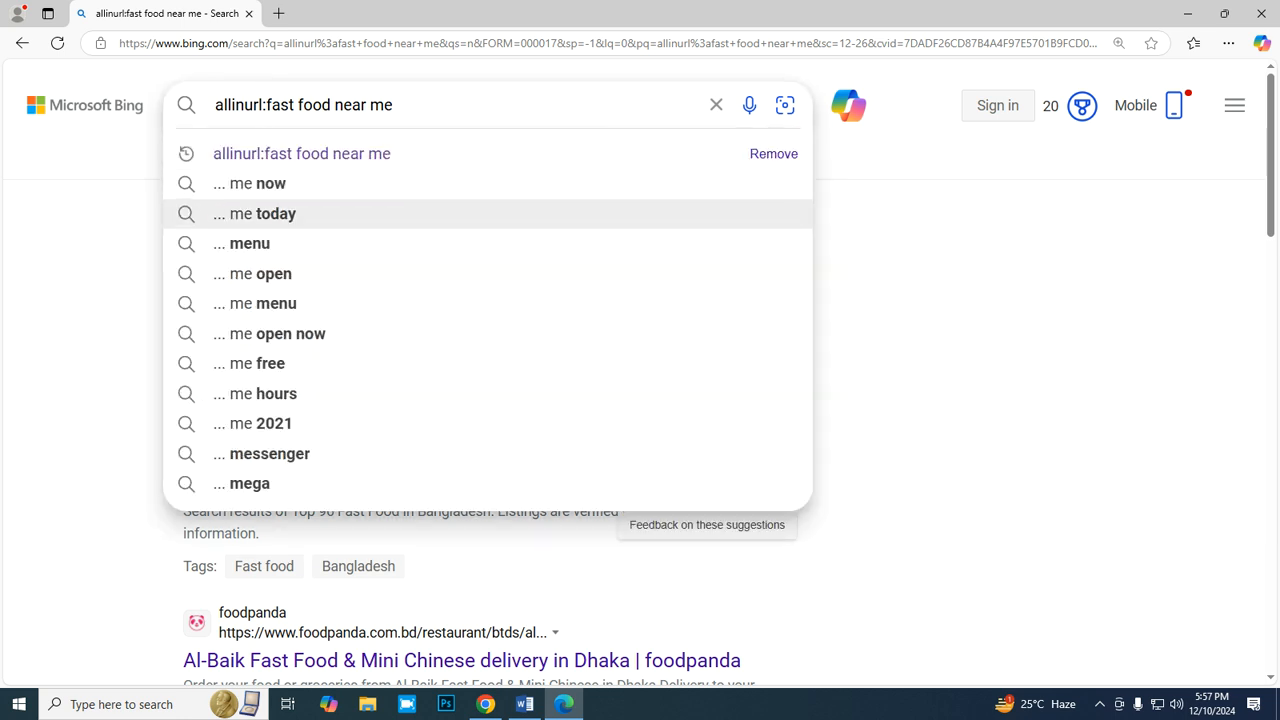
key(BackSpace)
key(BackSpace)
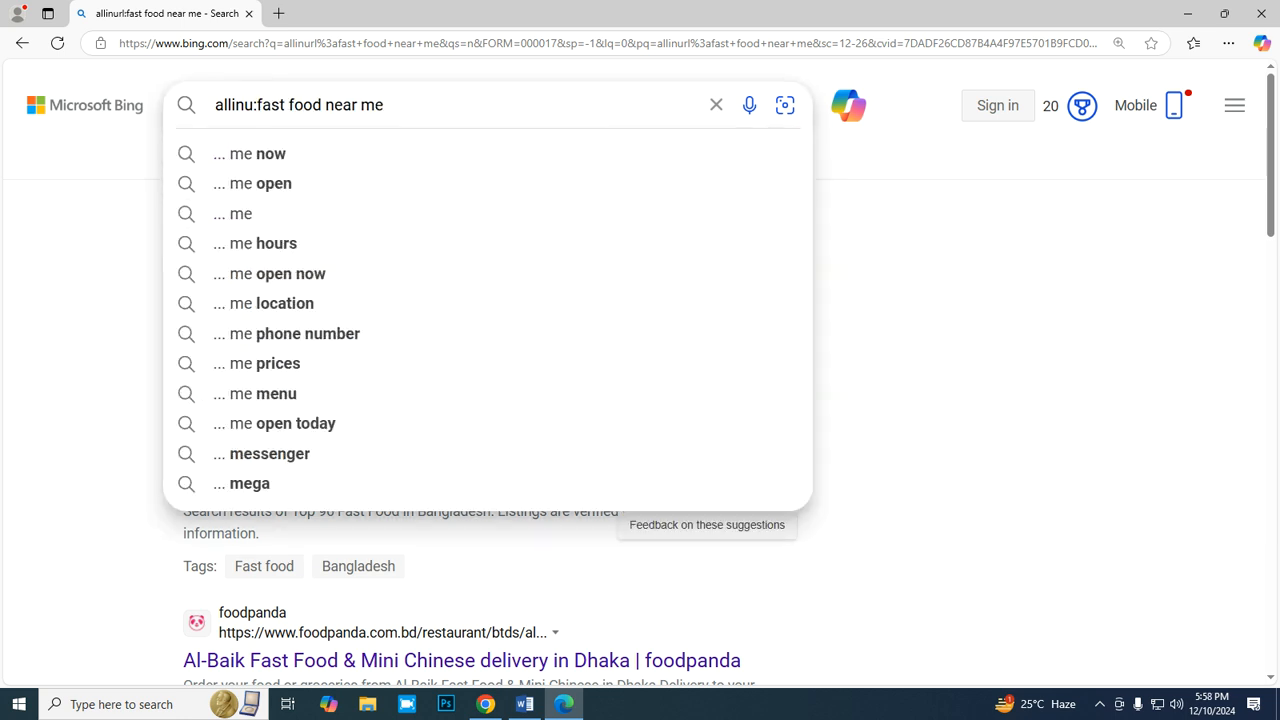
key(BackSpace)
text(title)
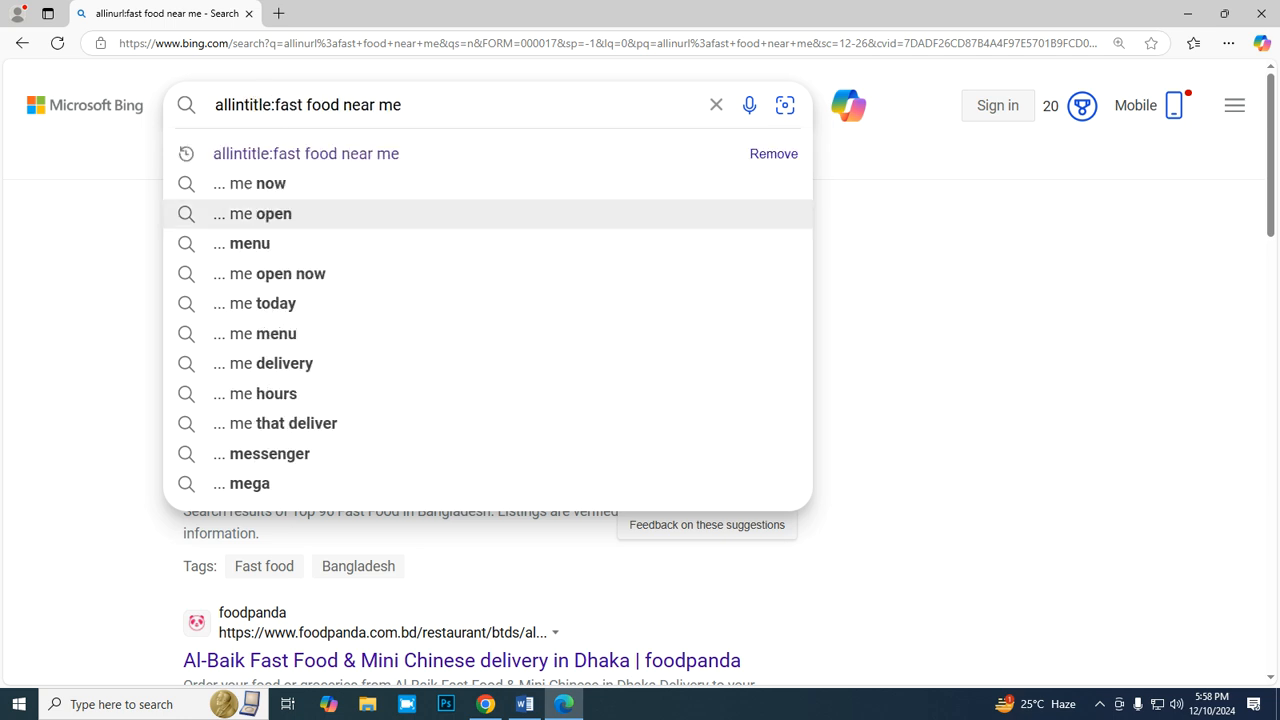
click(306, 154)
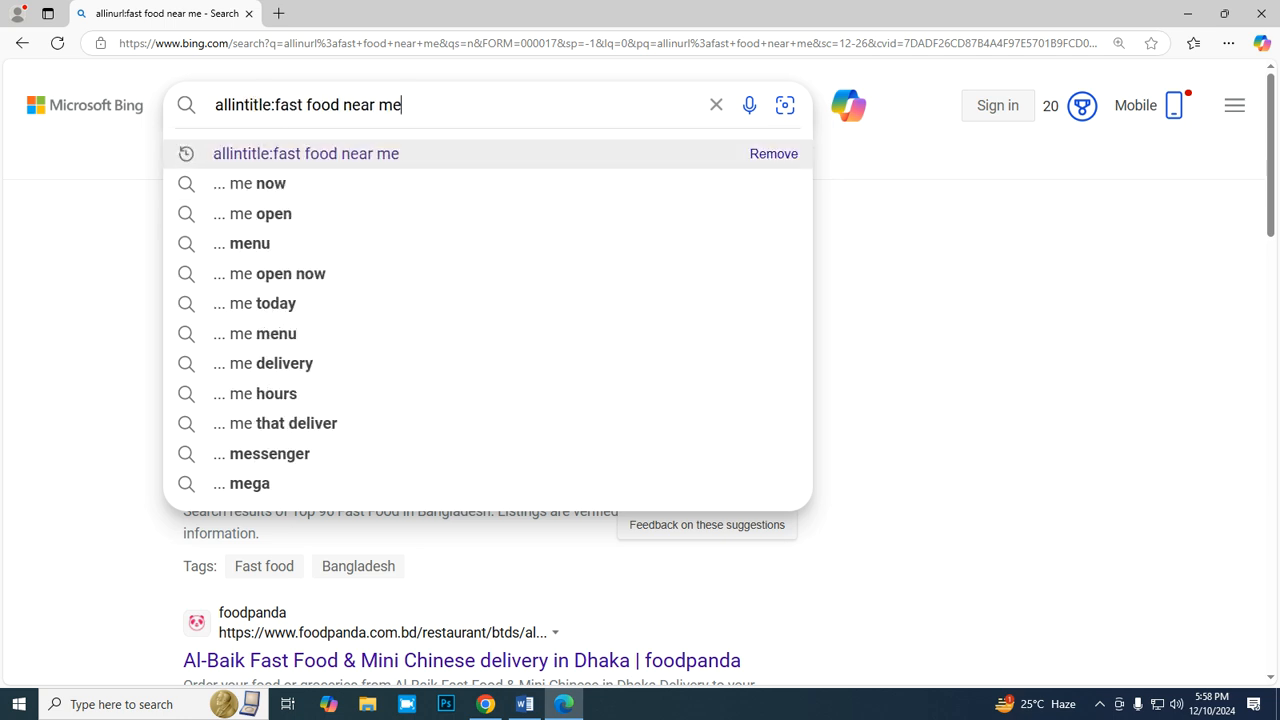
key(BackSpace)
key(BackSpace)
key(BackSpace)
key(BackSpace)
key(BackSpace)
key(BackSpace)
key(BackSpace)
key(BackSpace)
key(BackSpace)
key(BackSpace)
key(BackSpace)
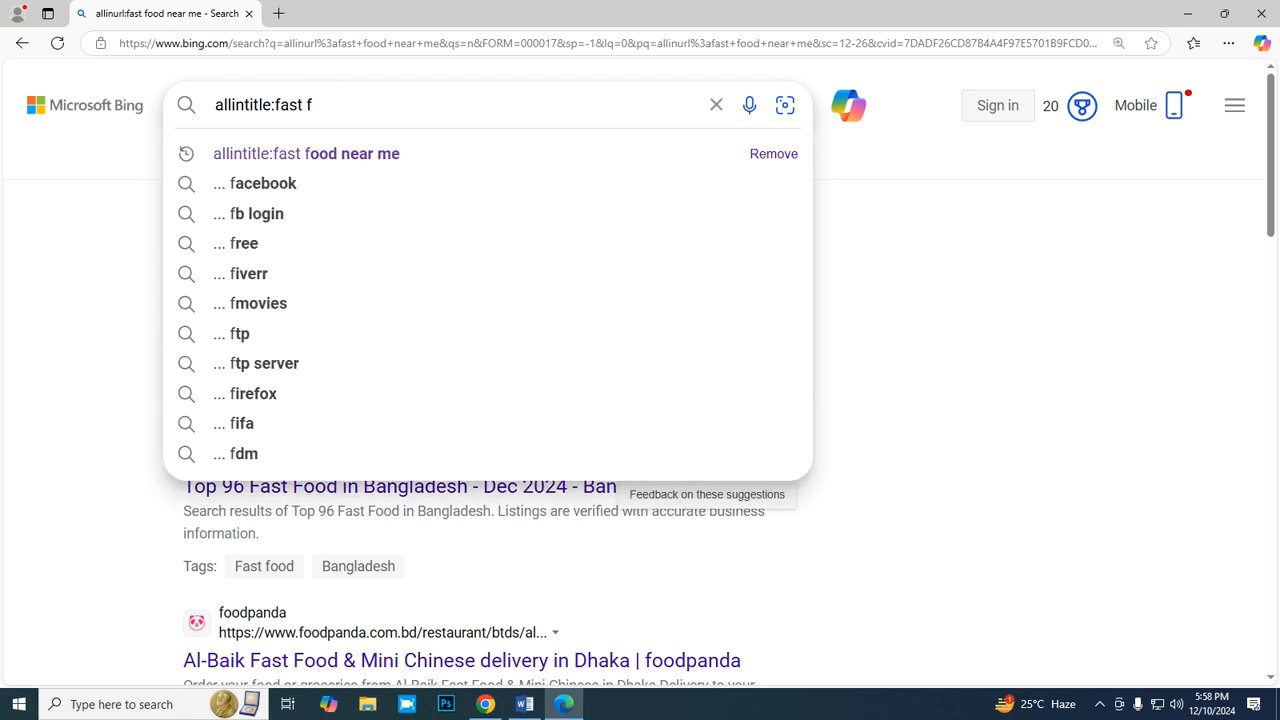
key(BackSpace)
key(BackSpace)
- Copy the keyword text "chinese food near me" from B4 of the report and return to the Bing search
mouse_move(485, 704)
click(485, 640)
drag(236, 363, 236, 384)
double_click(236, 385)
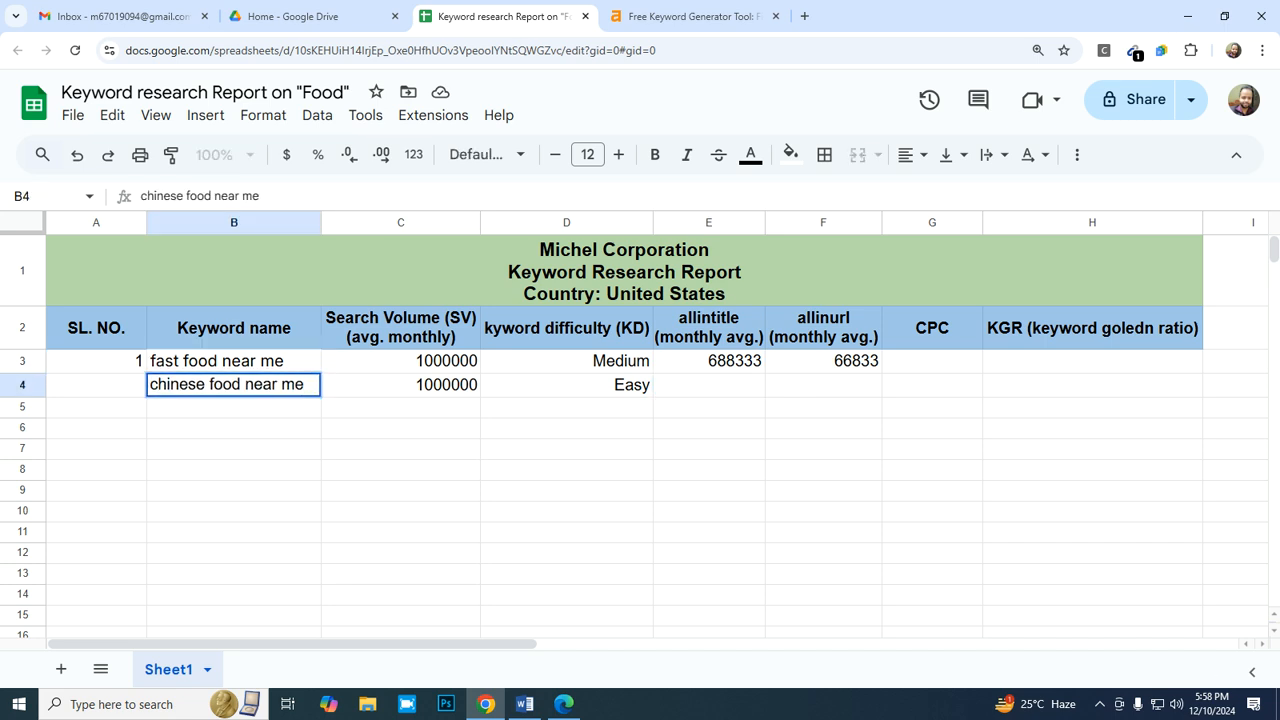
key(ctrl+shift+Left)
key(ctrl+shift+Left)
key(ctrl+shift+Left)
key(ctrl+shift+Left)
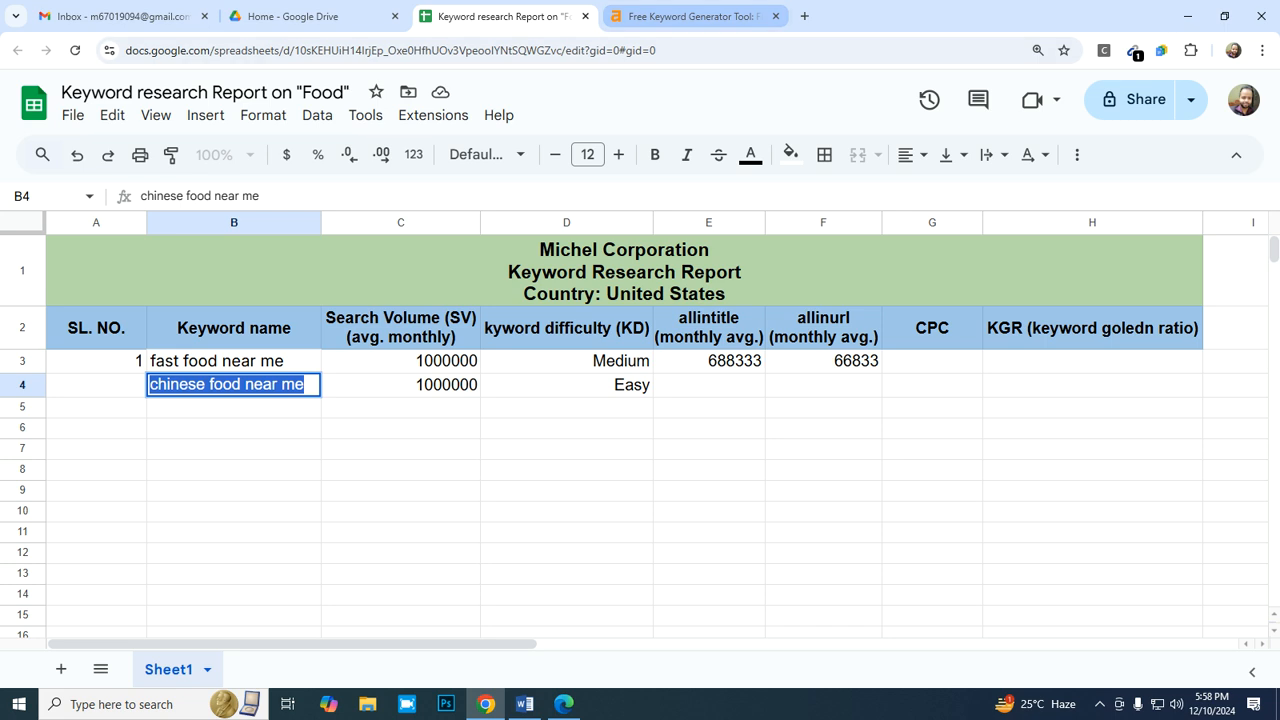
key(alt+Tab)
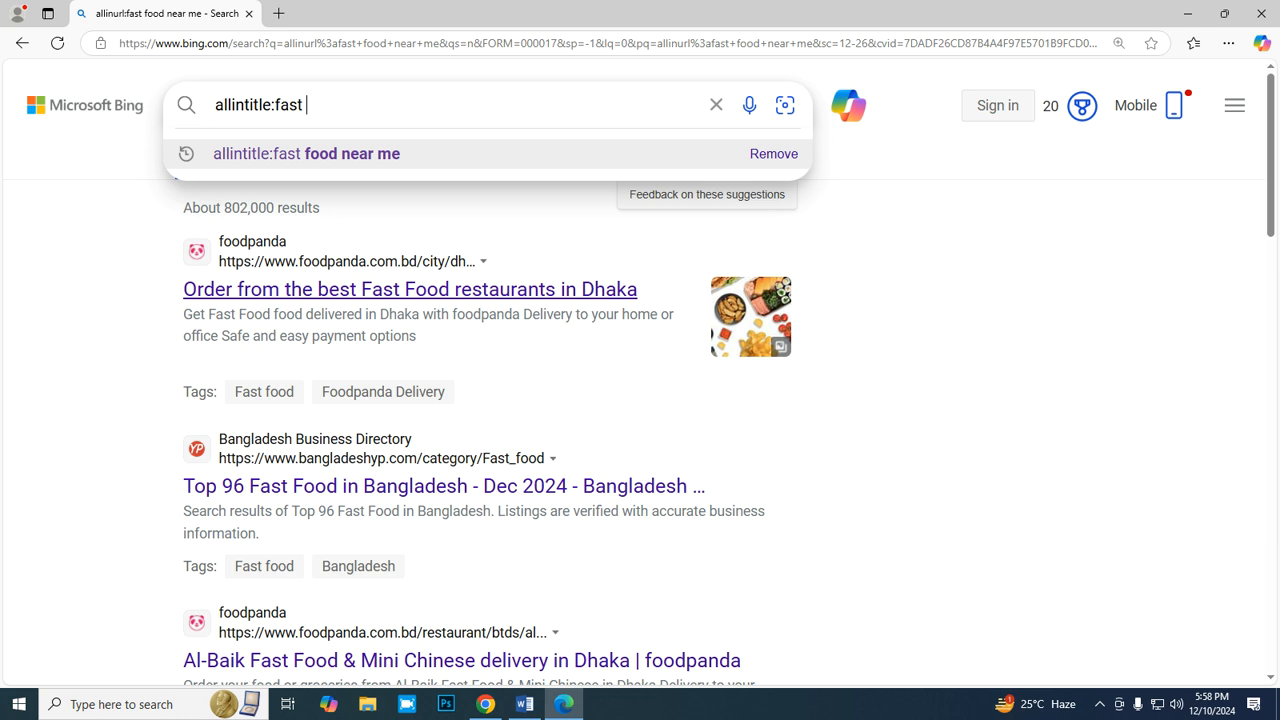
- Replace the remaining old keyword in the query and search Bing for "allintitle:chinese food near me"
key(BackSpace)
key(BackSpace)
key(BackSpace)
key(BackSpace)
key(BackSpace)
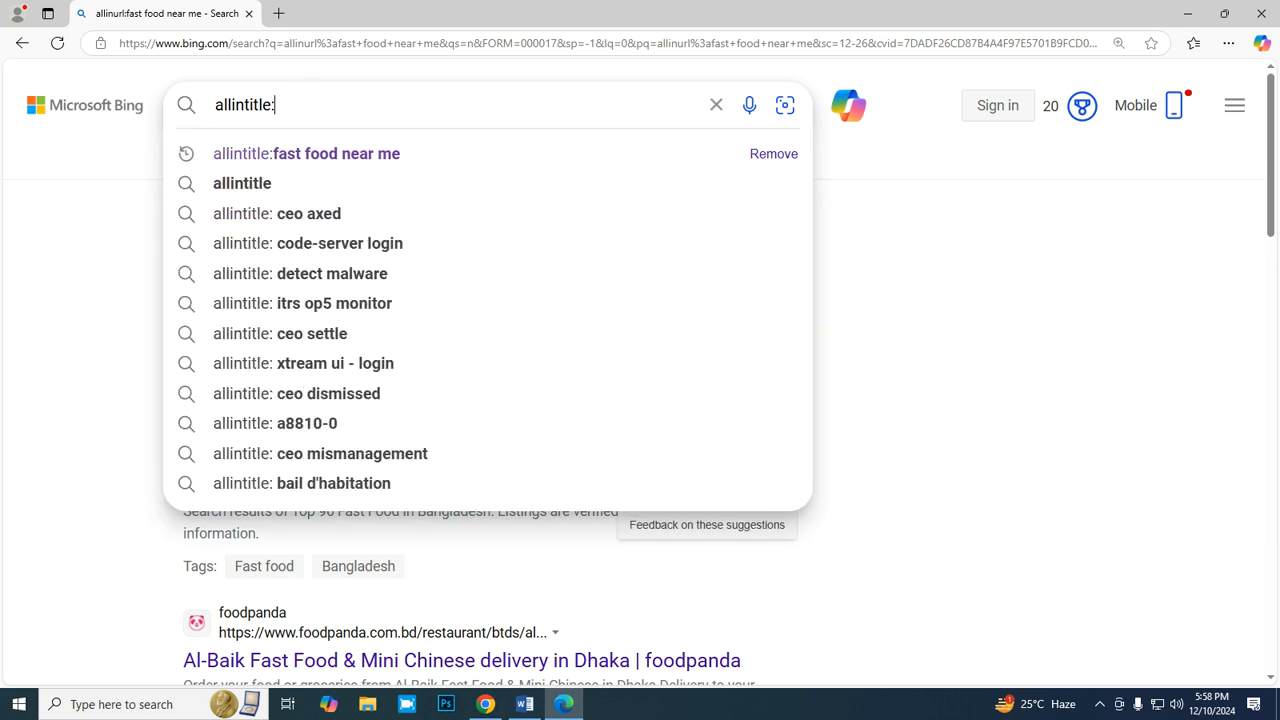
text(chinese food near me)
key(Return)
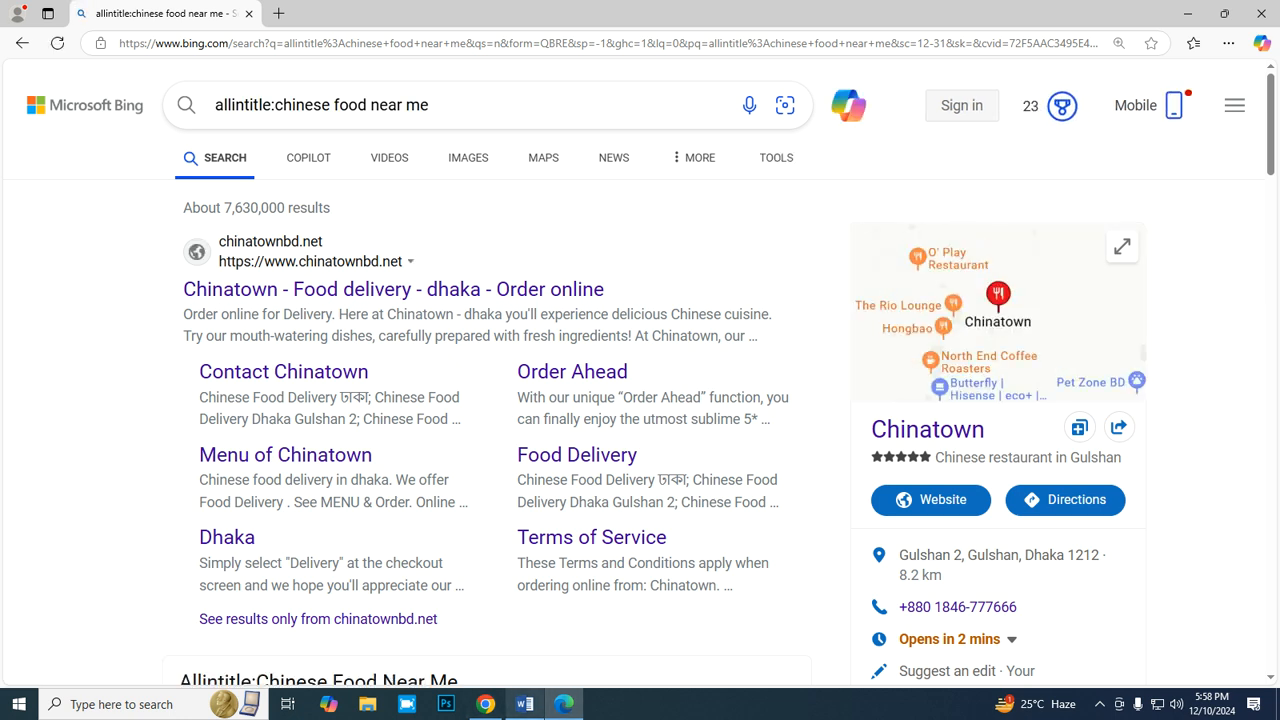
- Try to enter the monthly allintitle average in E4 of the report as =7830000/12
mouse_move(525, 704)
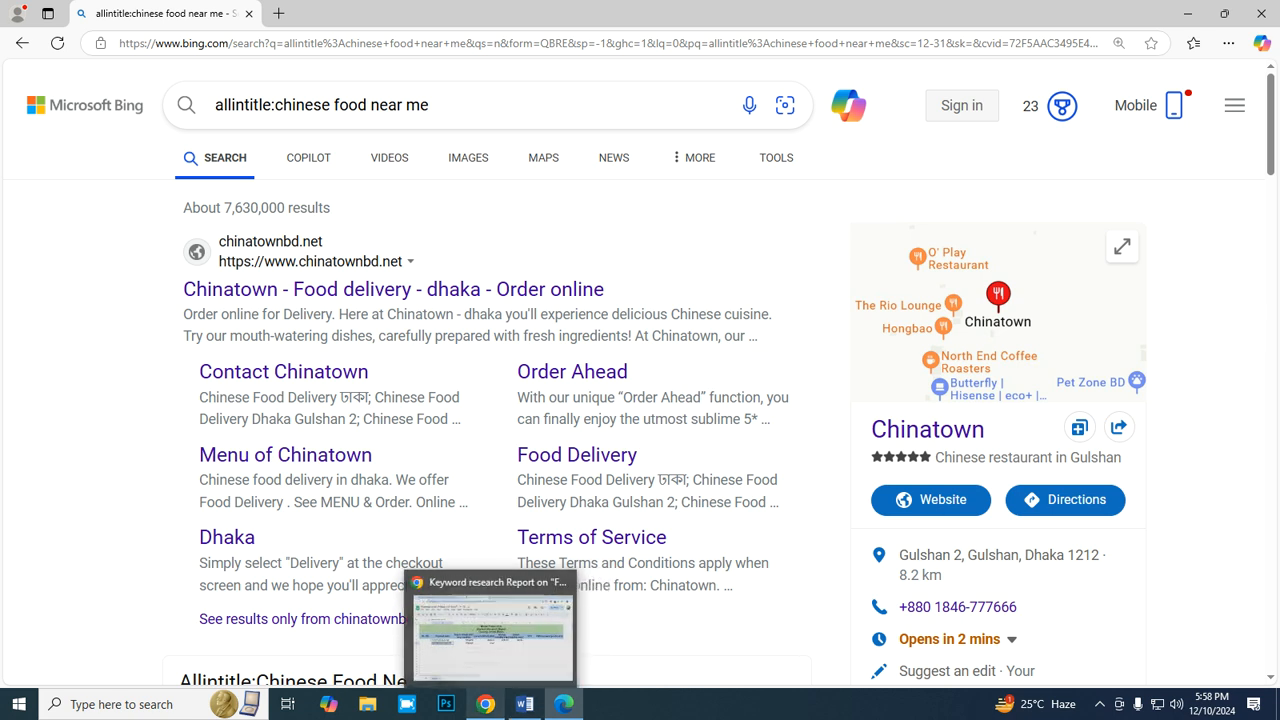
click(500, 630)
click(709, 385)
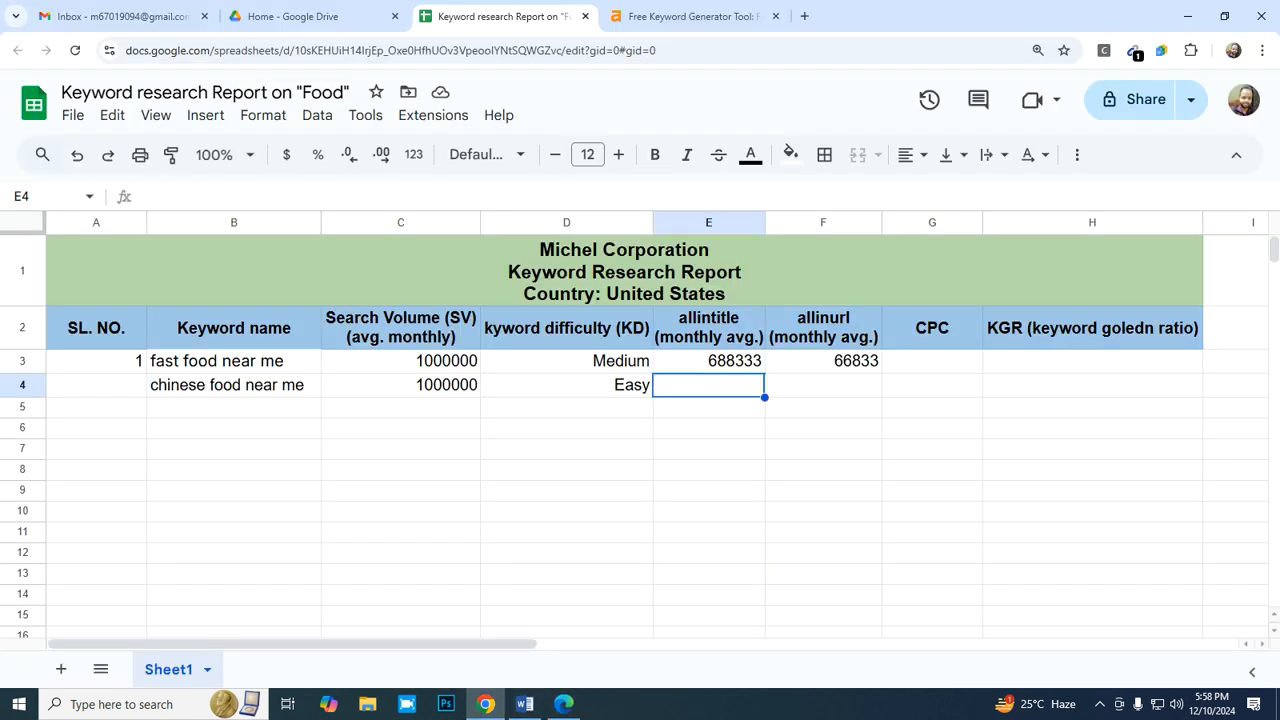
text(=)
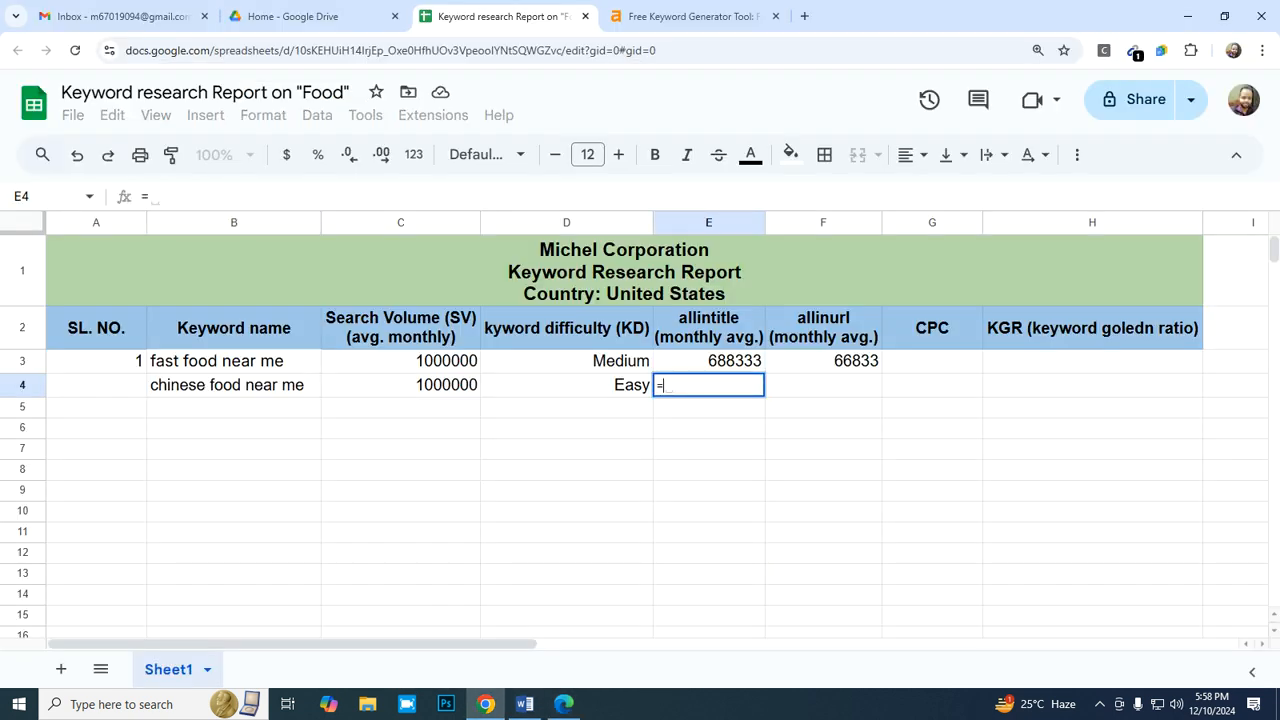
text(78300)
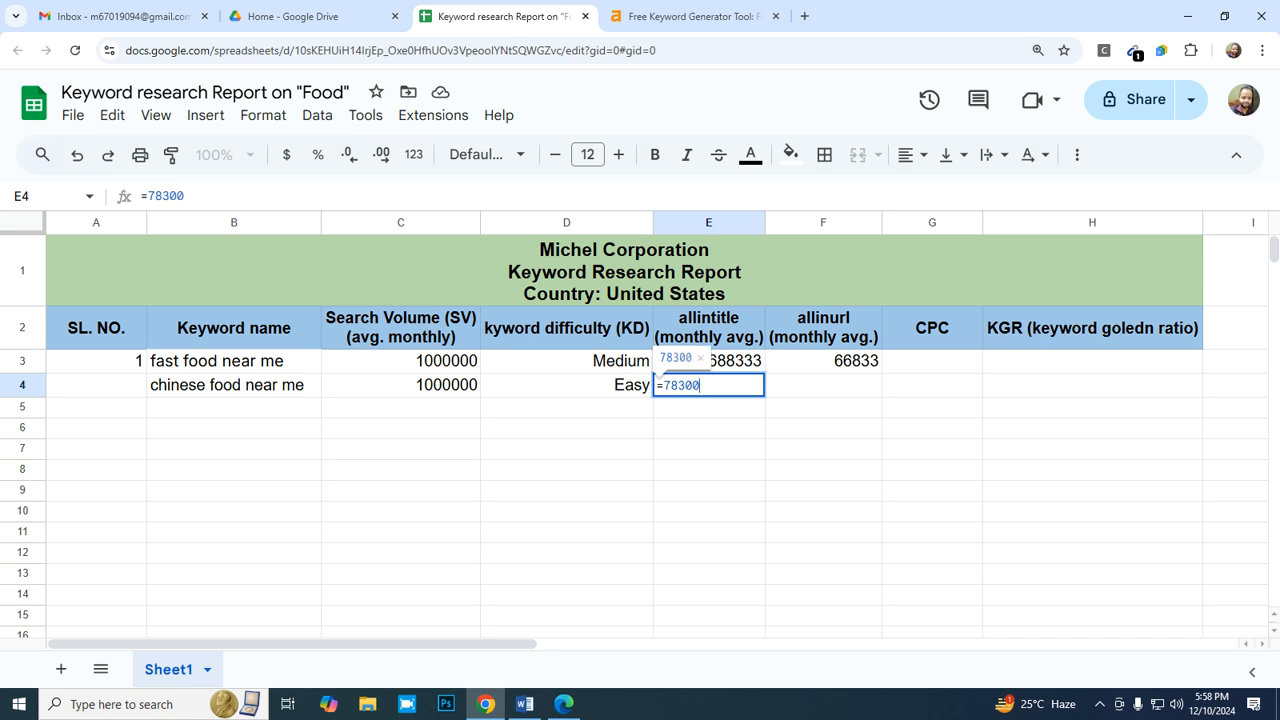
text(00/12)
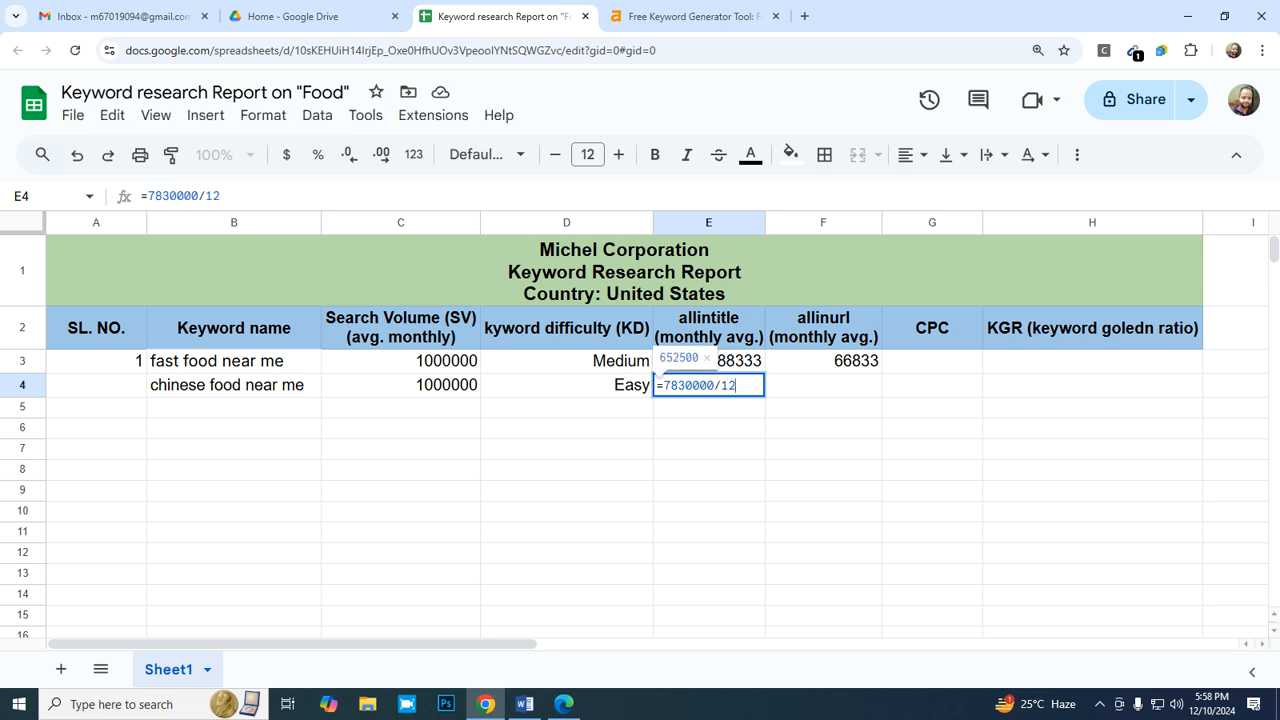
key(BackSpace)
key(BackSpace)
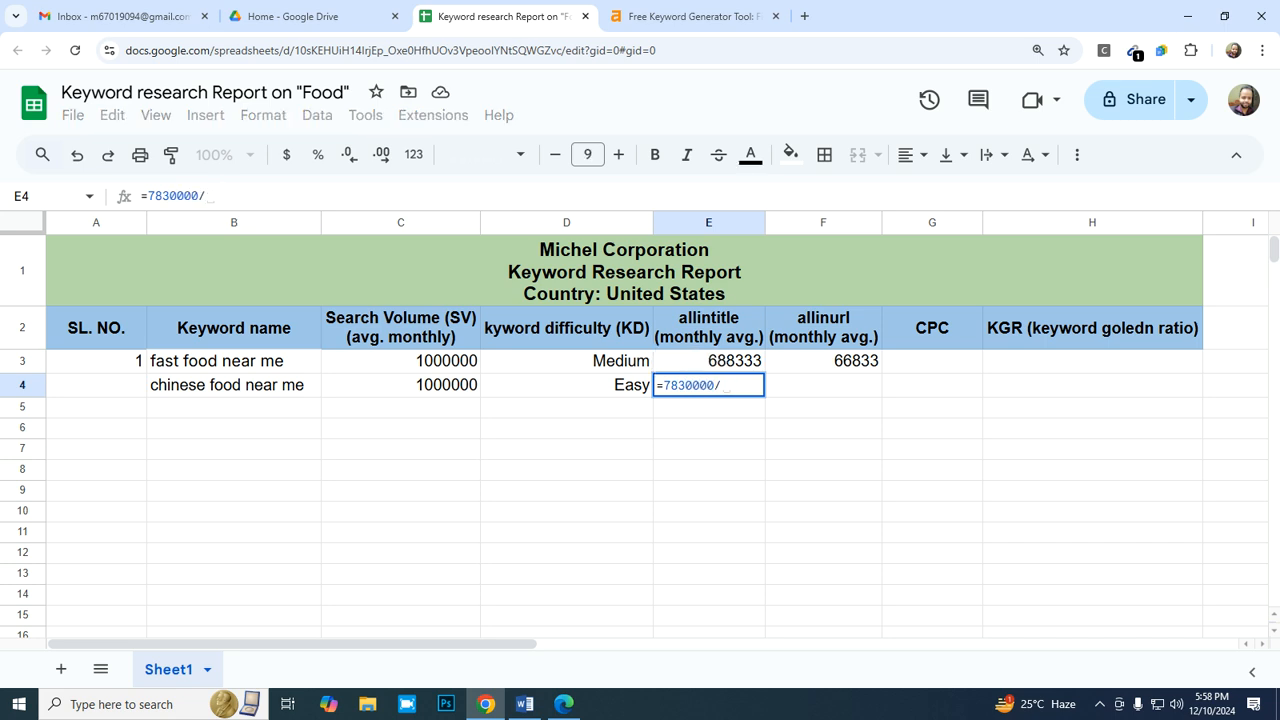
- Recheck the Bing result count for "chinese food near me" and enter =7630000/12 as the monthly allintitle average in E4
click(564, 704)
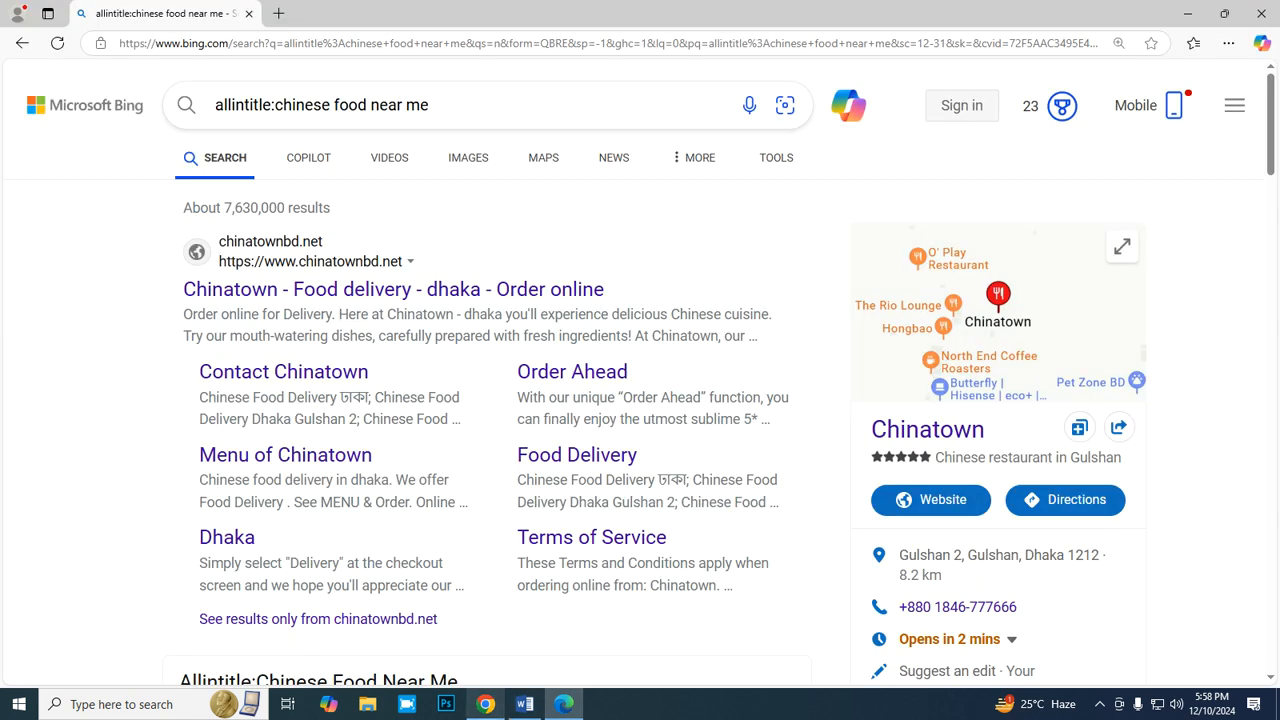
click(485, 704)
key(BackSpace)
key(BackSpace)
key(BackSpace)
key(BackSpace)
key(BackSpace)
key(BackSpace)
key(BackSpace)
key(BackSpace)
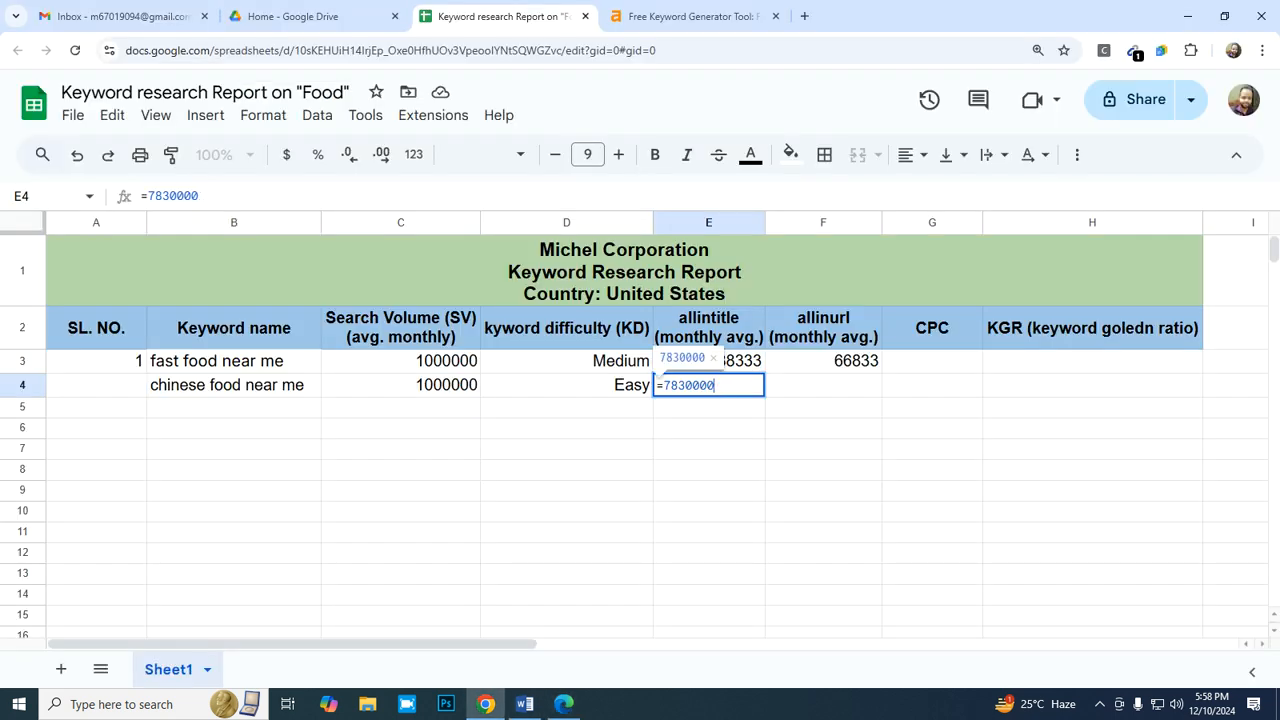
text(76)
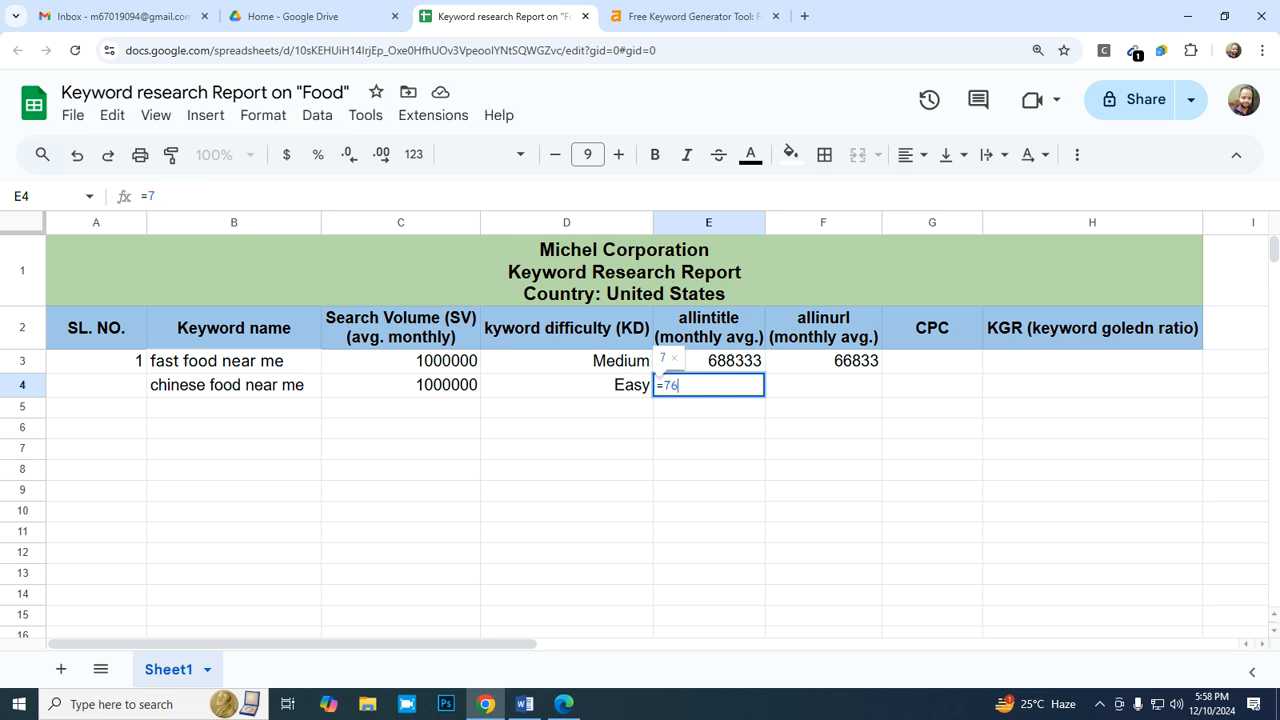
text(30000/12)
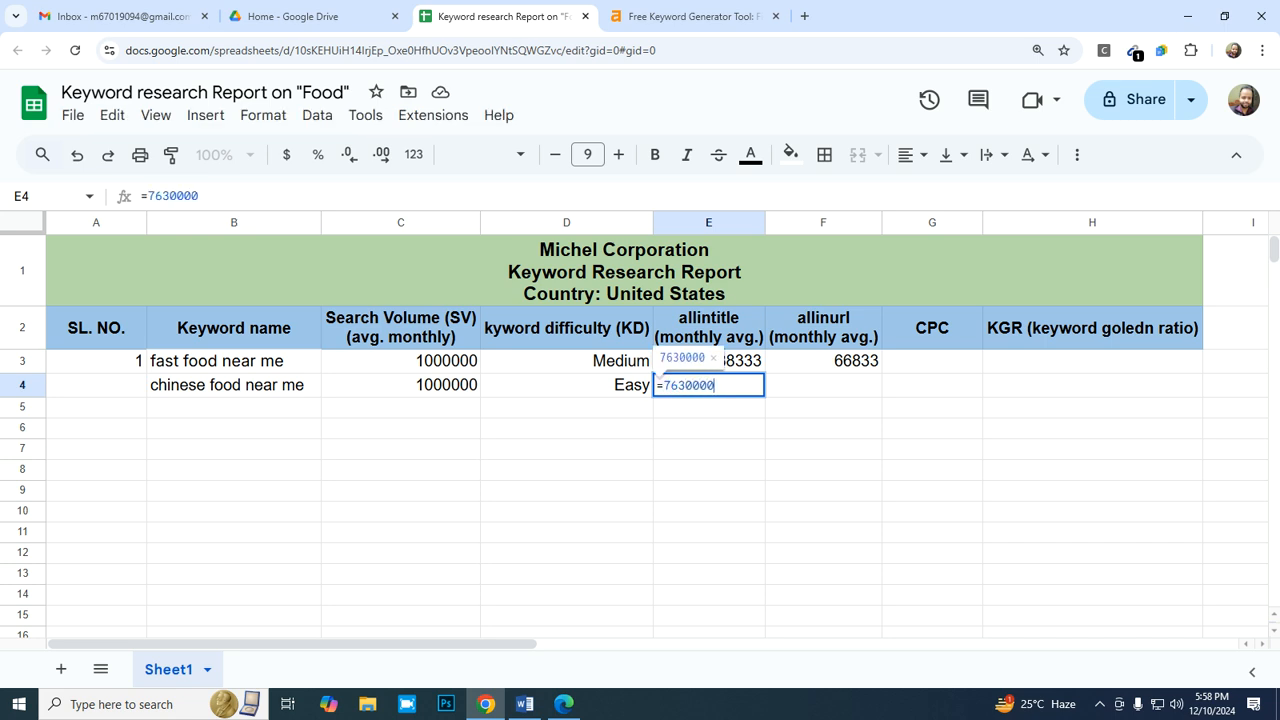
key(Return)
key(Up)
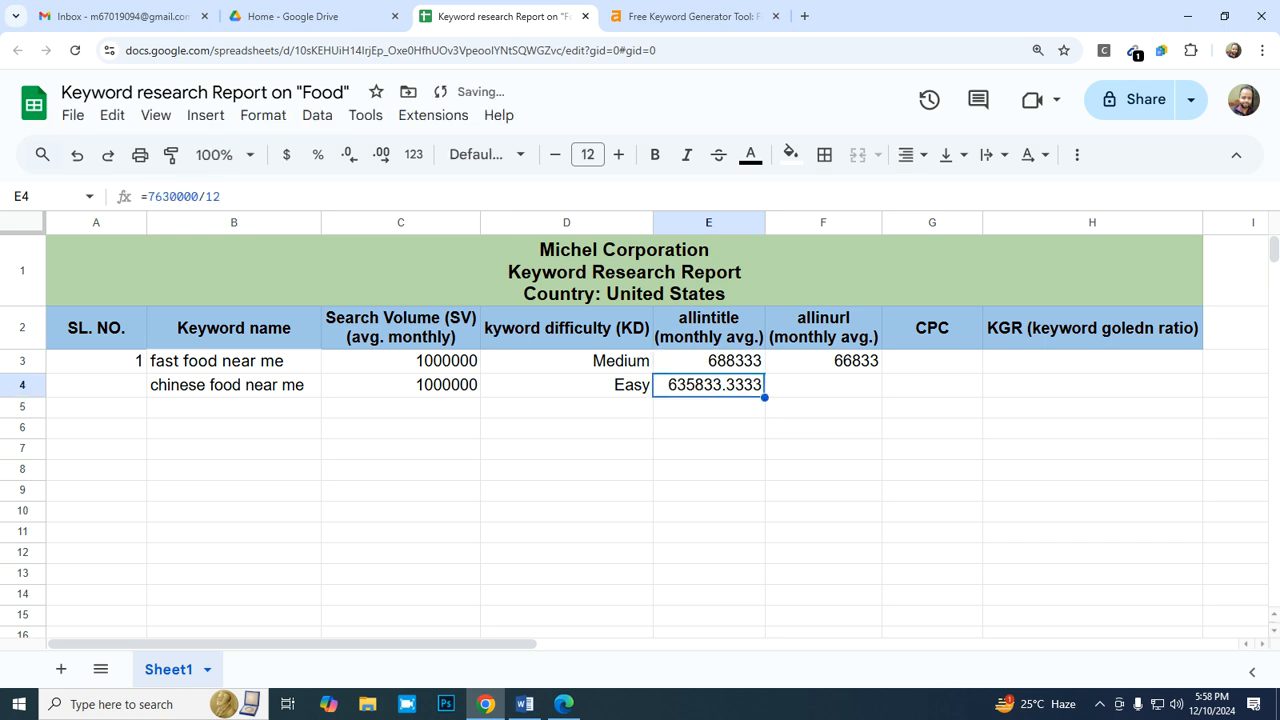
- Format the allintitle average in E4 as a whole number using the 0 number format
click(263, 115)
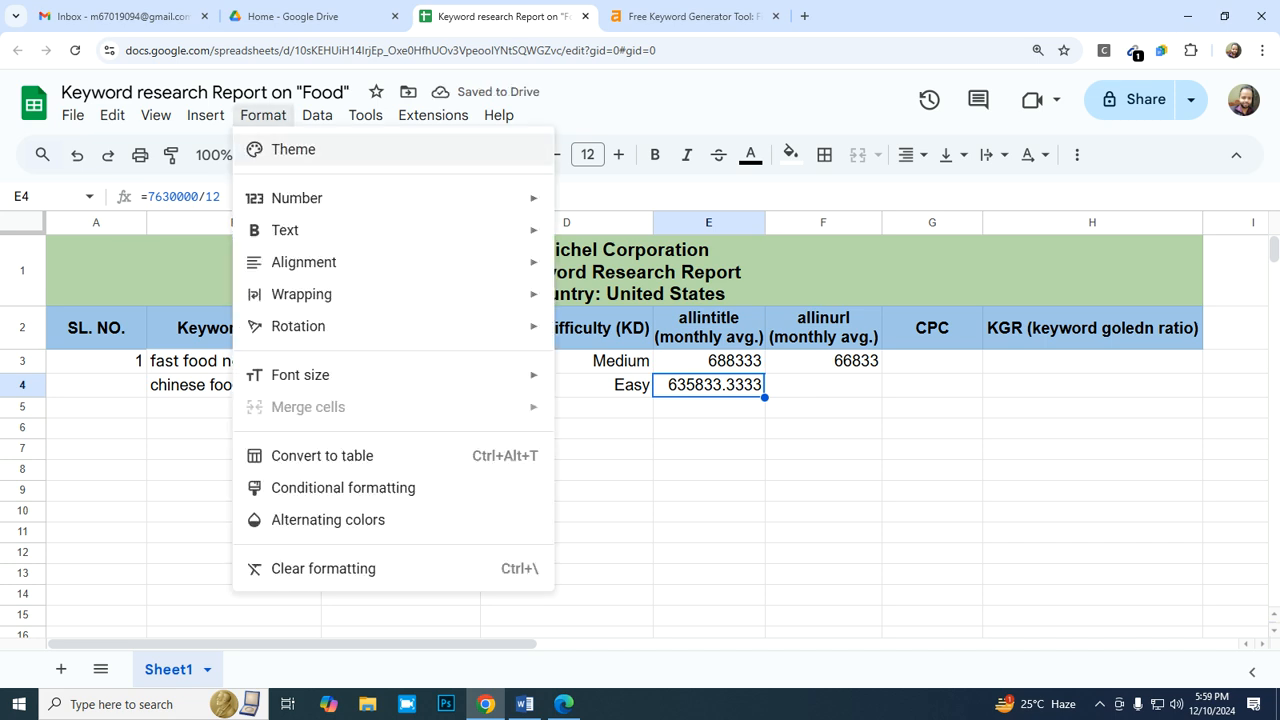
mouse_move(297, 198)
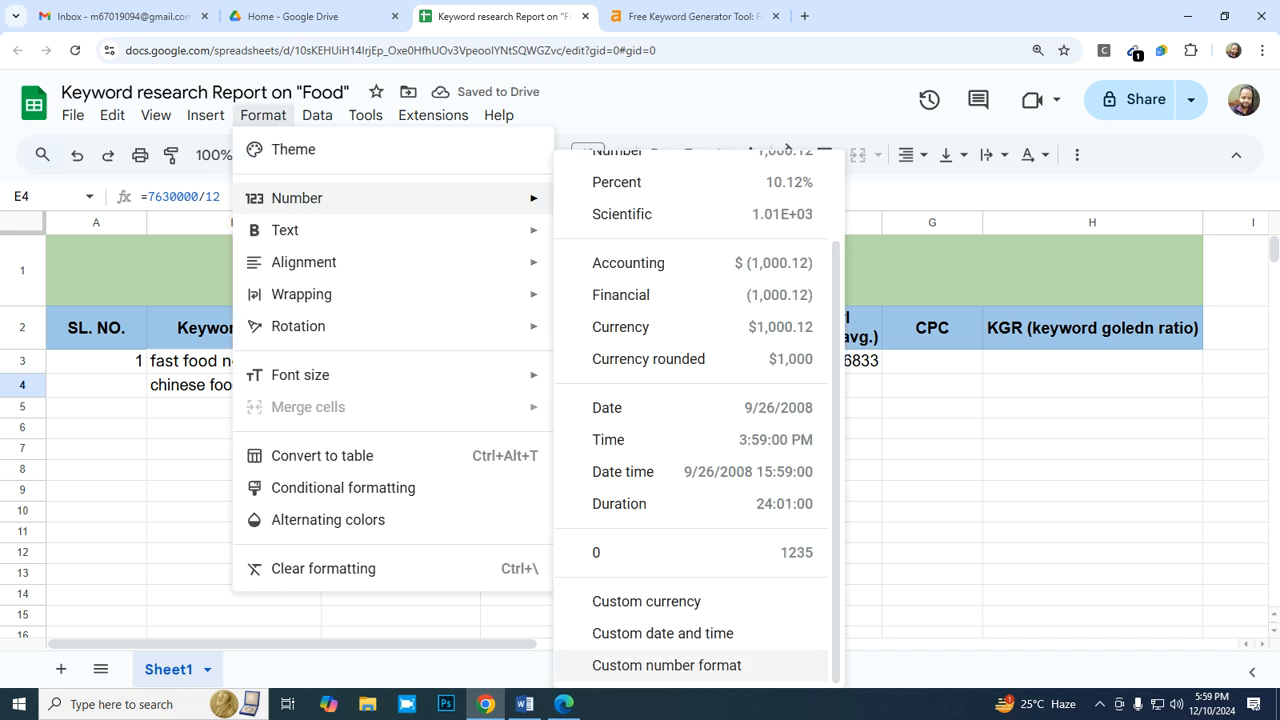
click(690, 552)
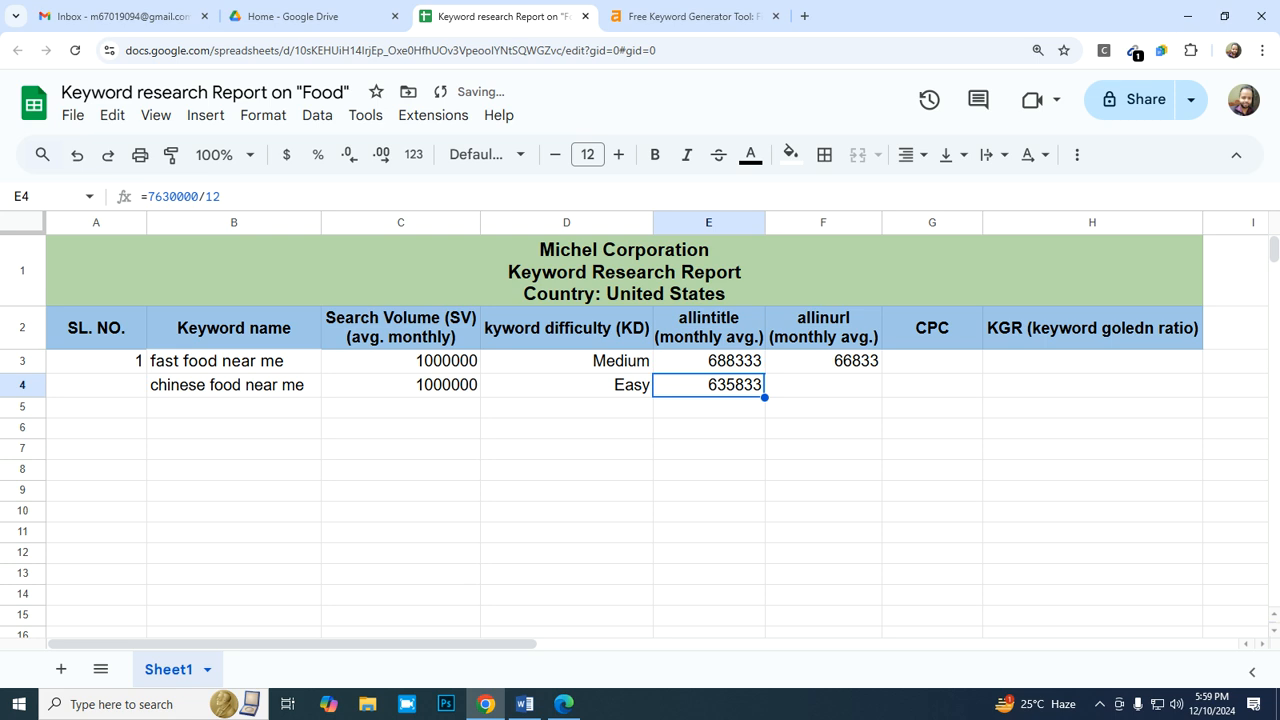
- Select F4 in the report, switch to Bing, search for "allinurl:chinese food near me" and look through the page for a result count
click(823, 385)
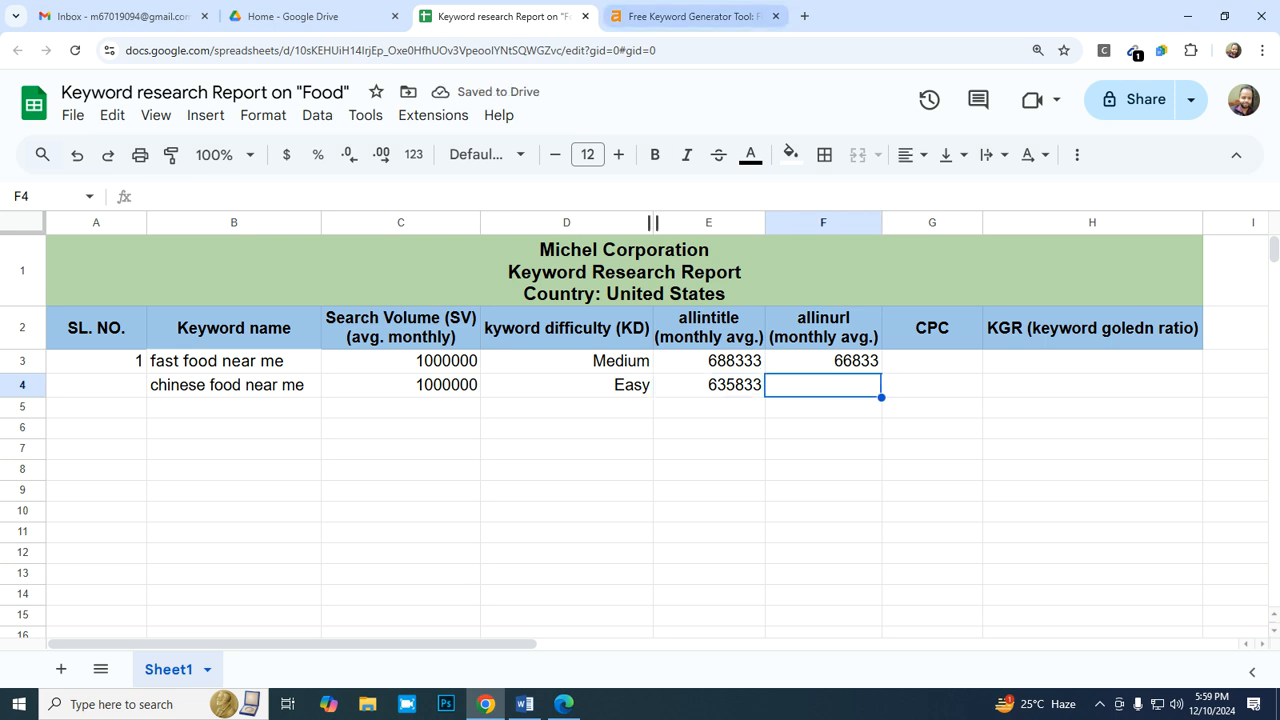
click(564, 704)
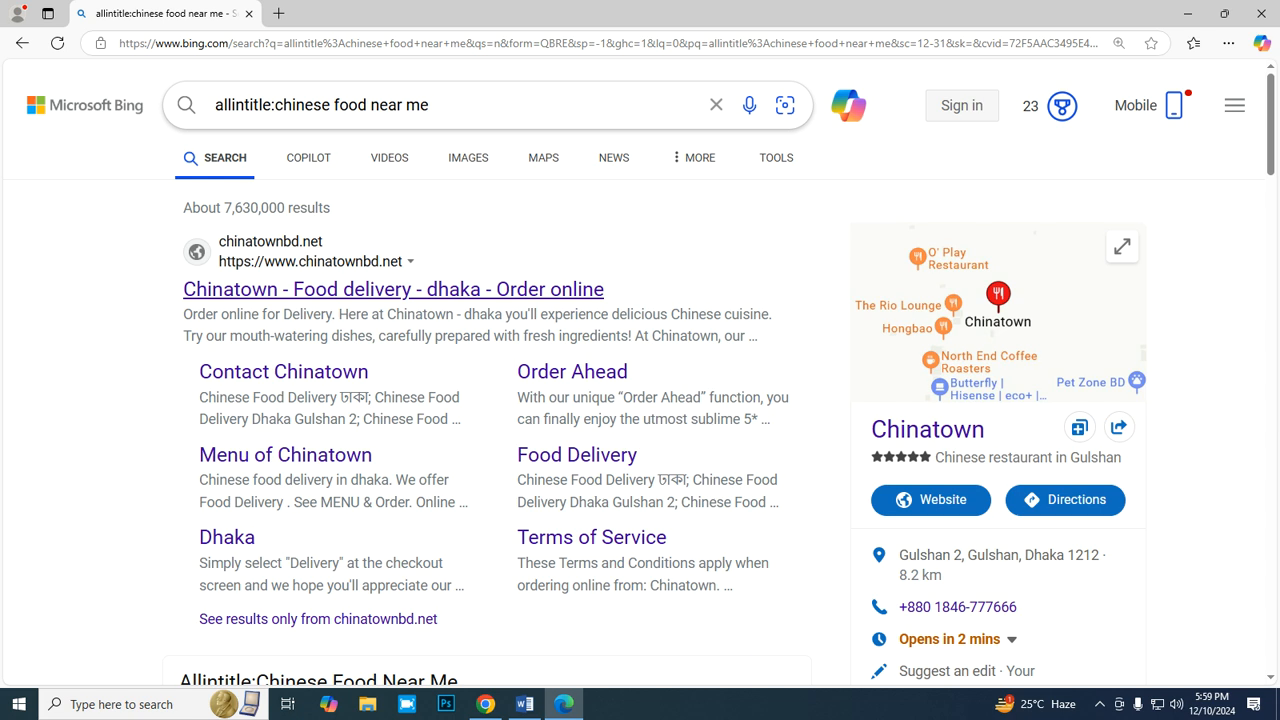
click(271, 104)
key(BackSpace)
key(BackSpace)
key(BackSpace)
key(BackSpace)
key(BackSpace)
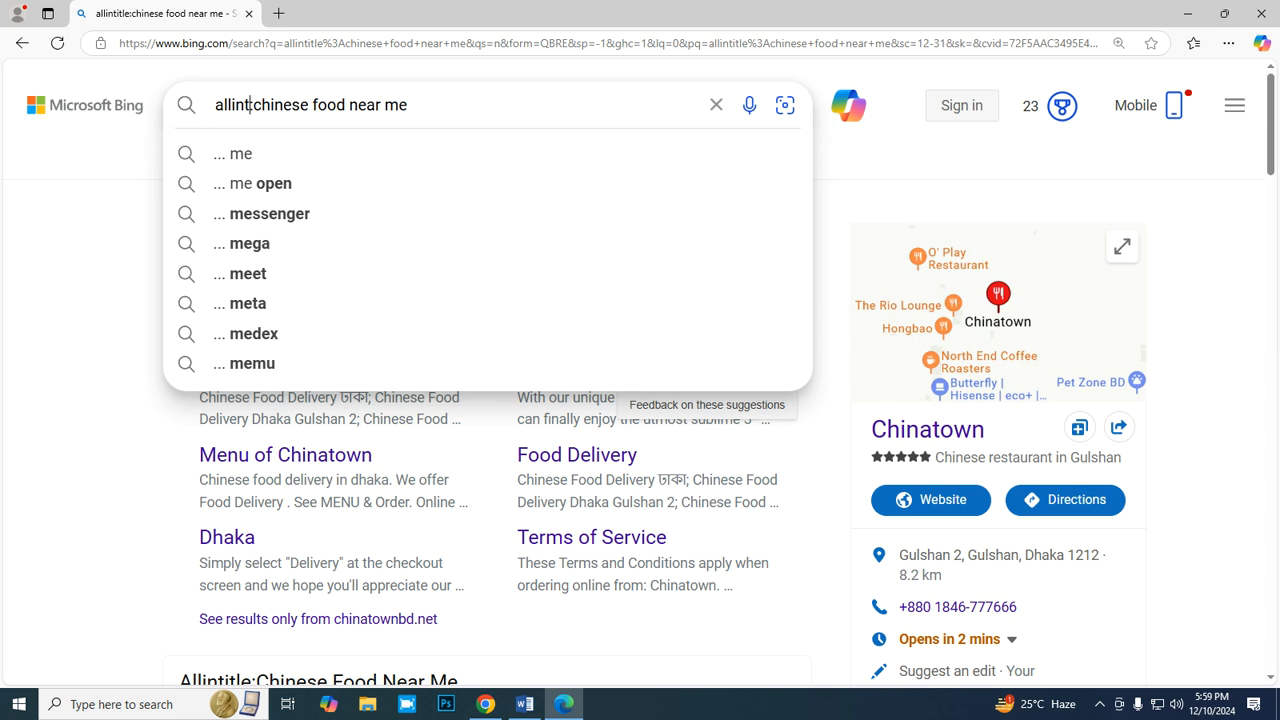
key(BackSpace)
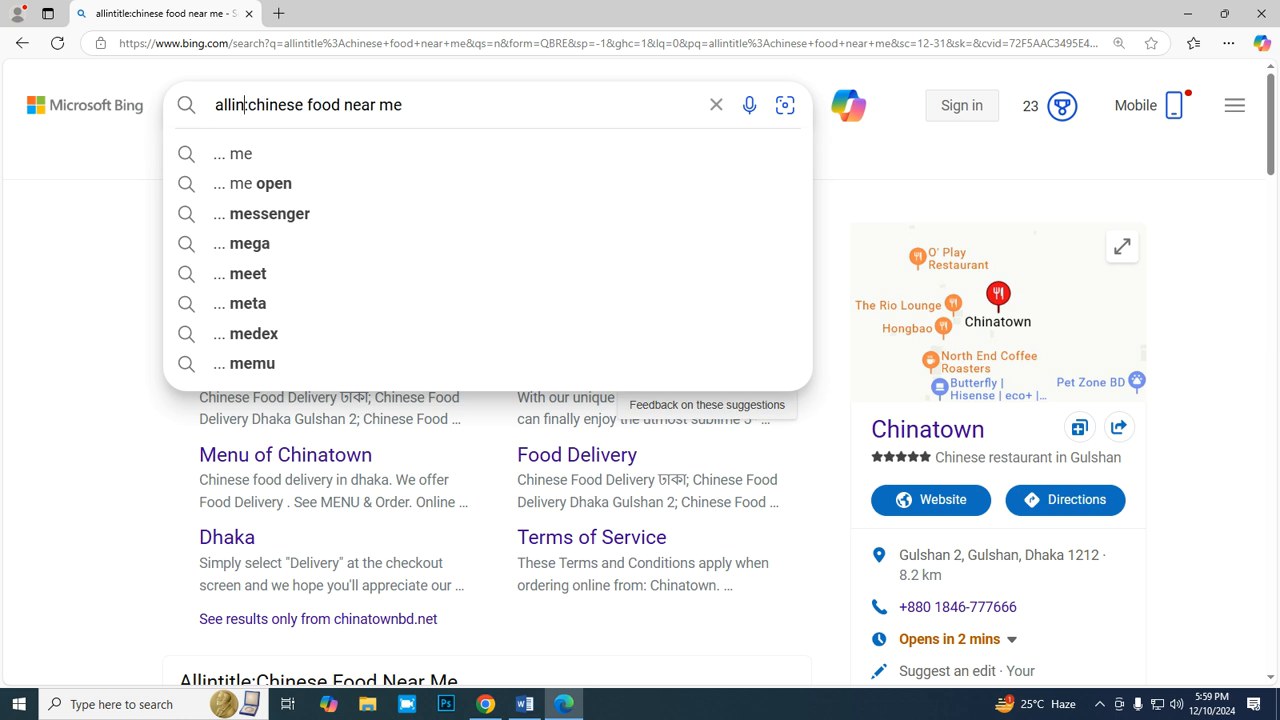
text(url:)
key(Return)
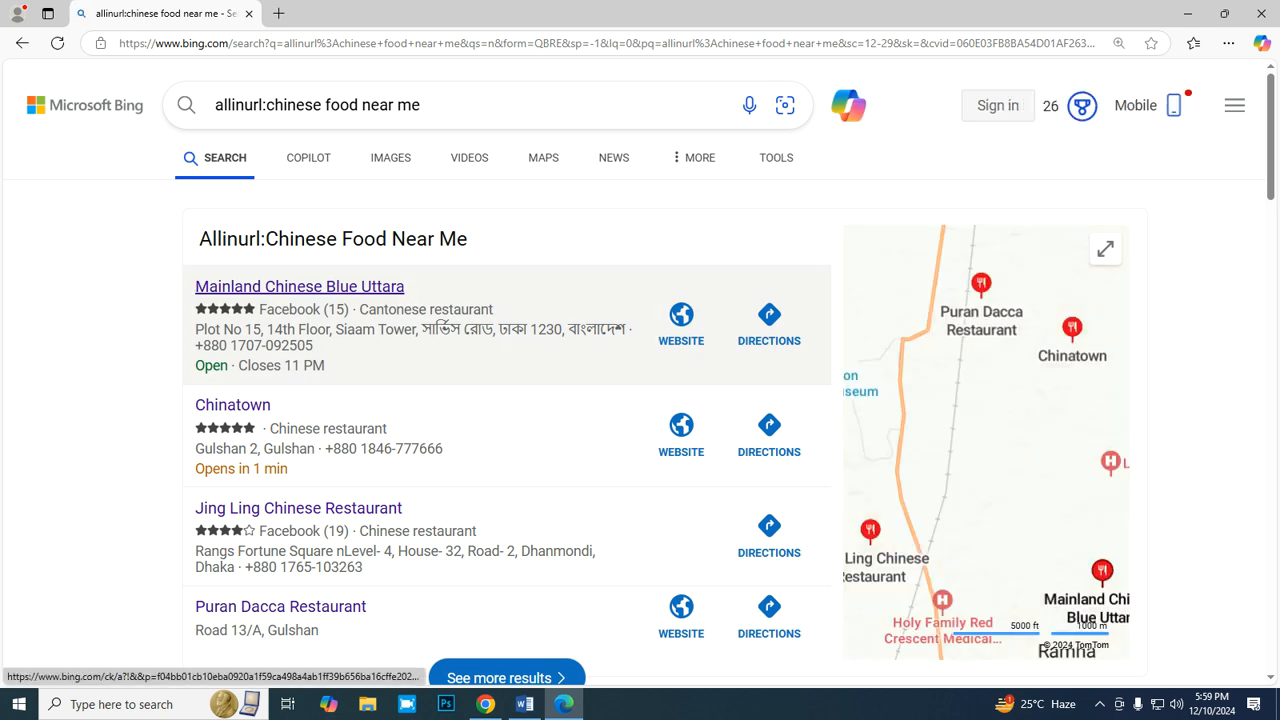
scroll(345, 330, down, 3)
scroll(640, 380, down, 2)
scroll(640, 380, up, 5)
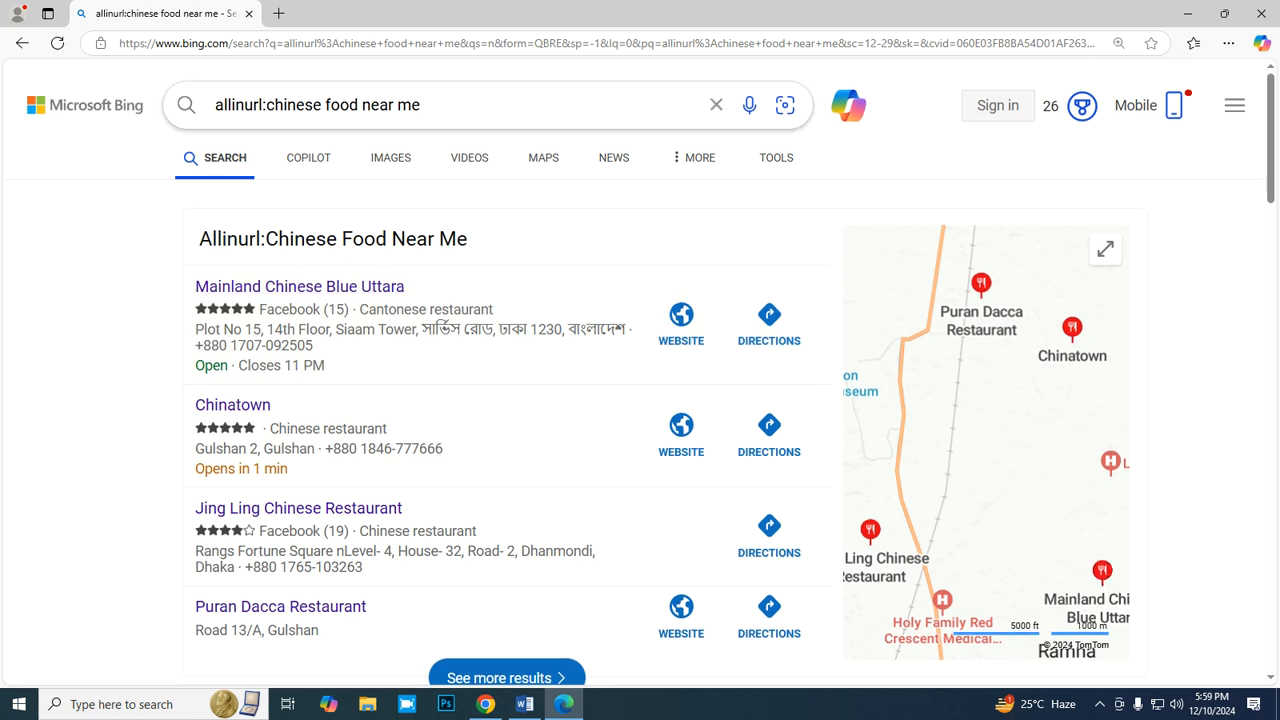
- Clear the Bing query, re-enter "allinurl:chinese food near me" with the copied keyword, and check the new results for a count
click(716, 104)
text(allinurl)
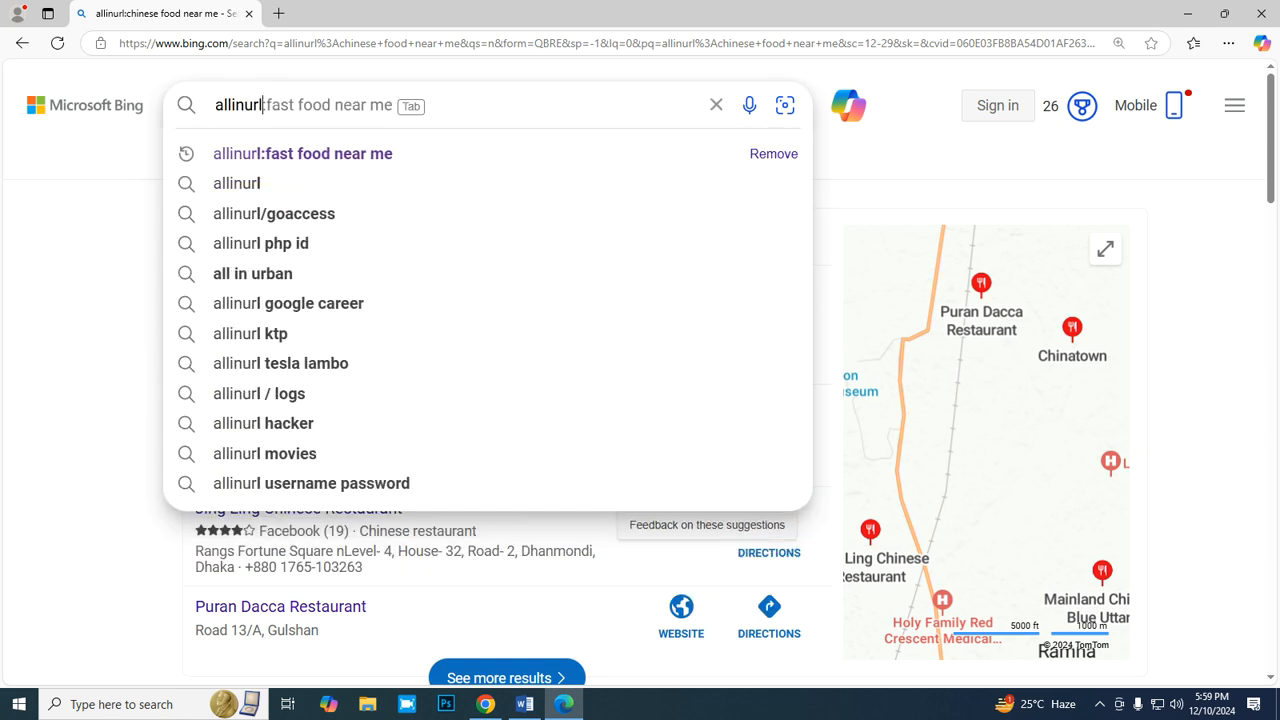
text(:)
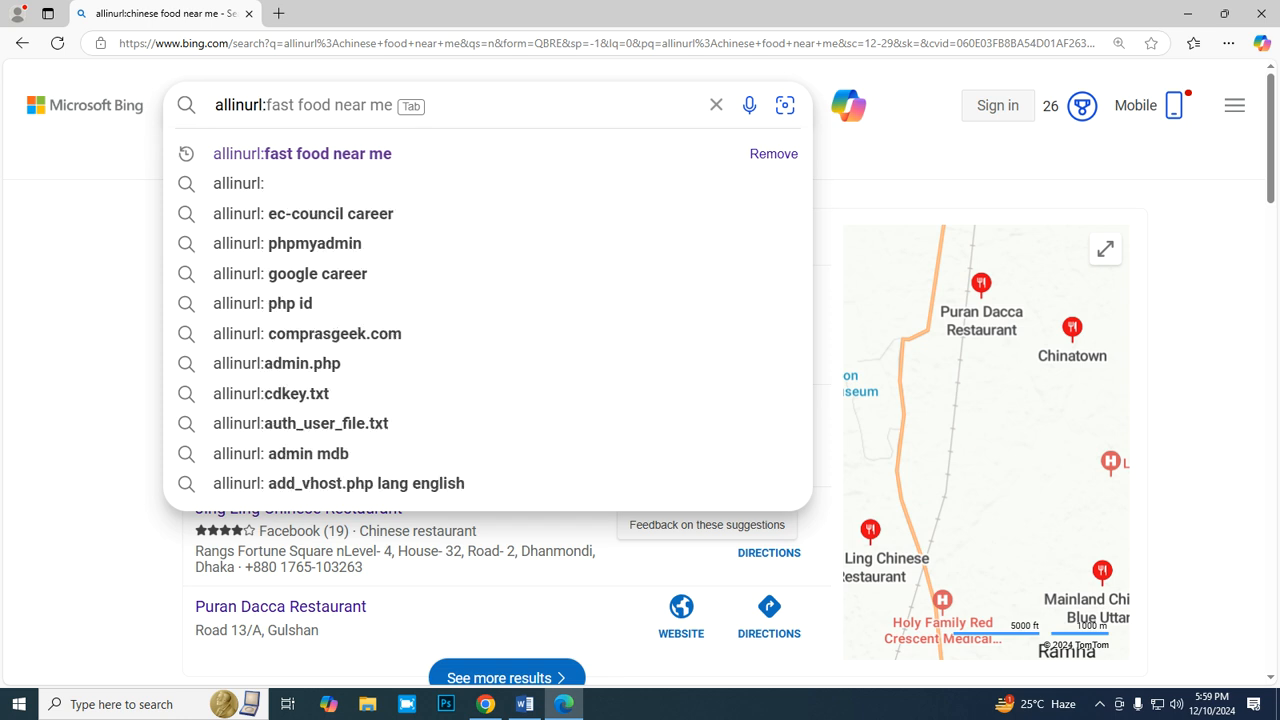
text(chinese food near me)
key(Return)
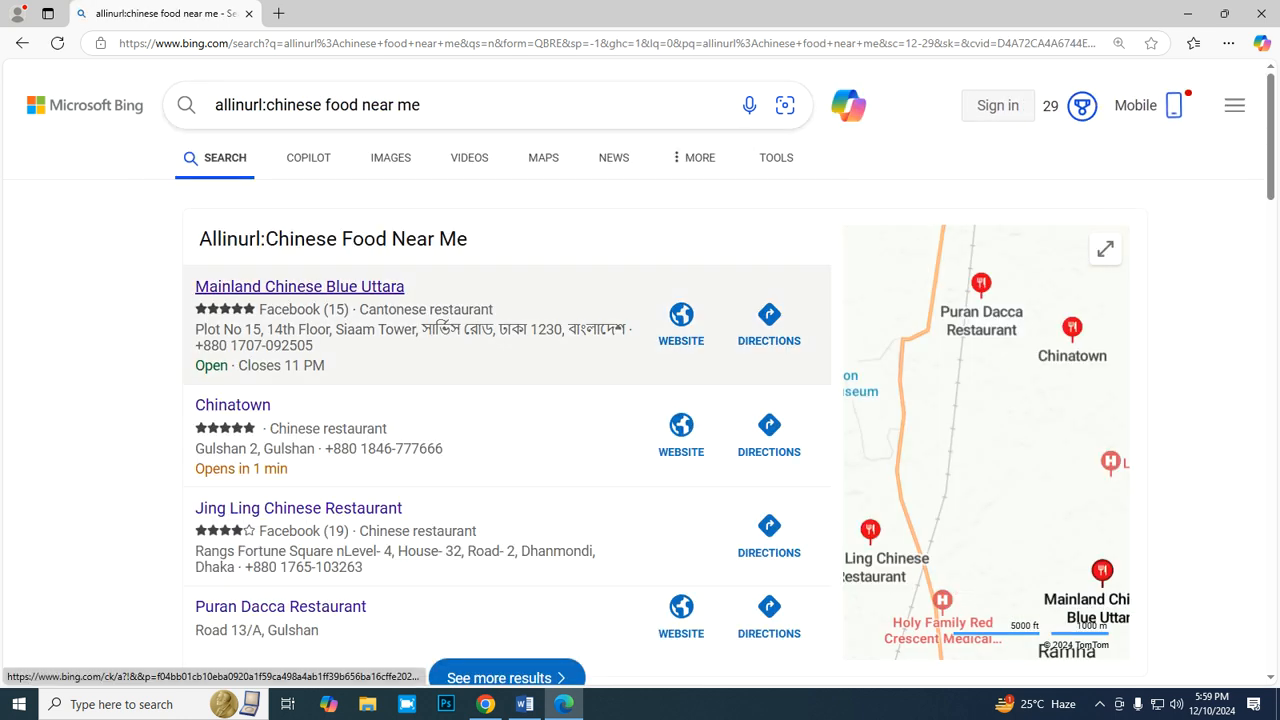
scroll(400, 285, down, 5)
scroll(480, 400, down, 8)
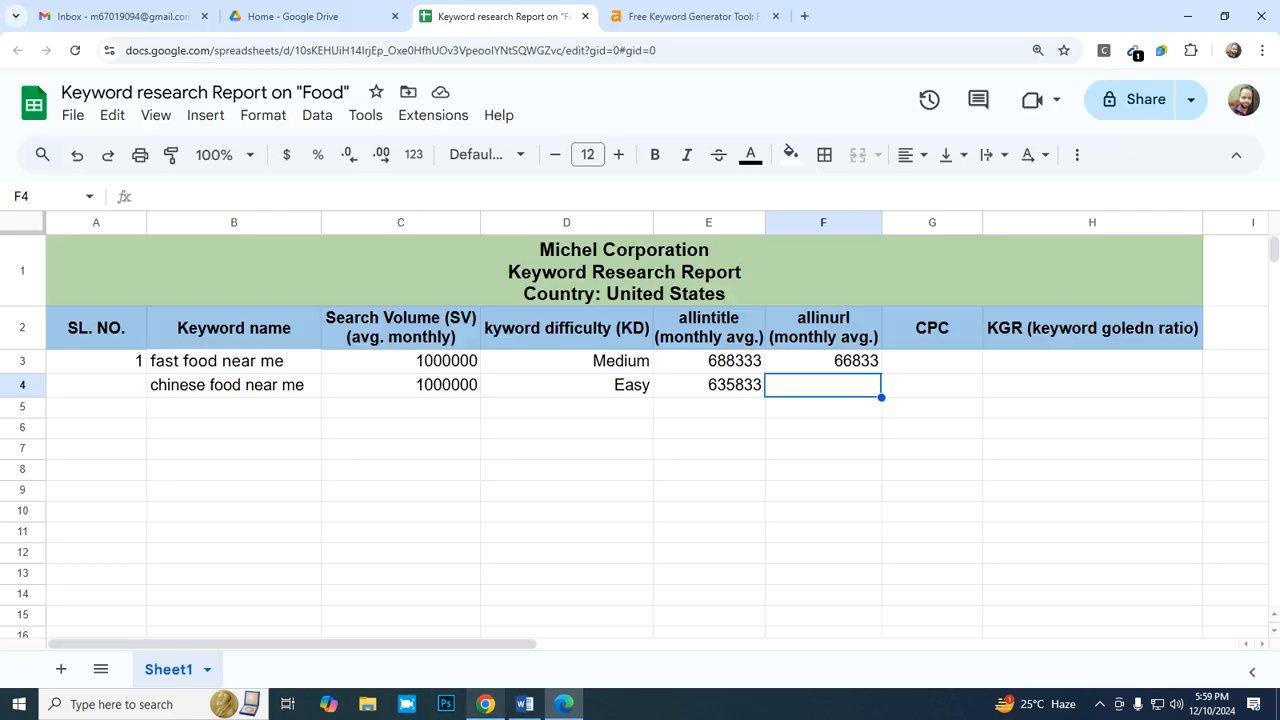
- Return to the report in Chrome and enter serial number 2 in A4 for "chinese food near me"
click(485, 704)
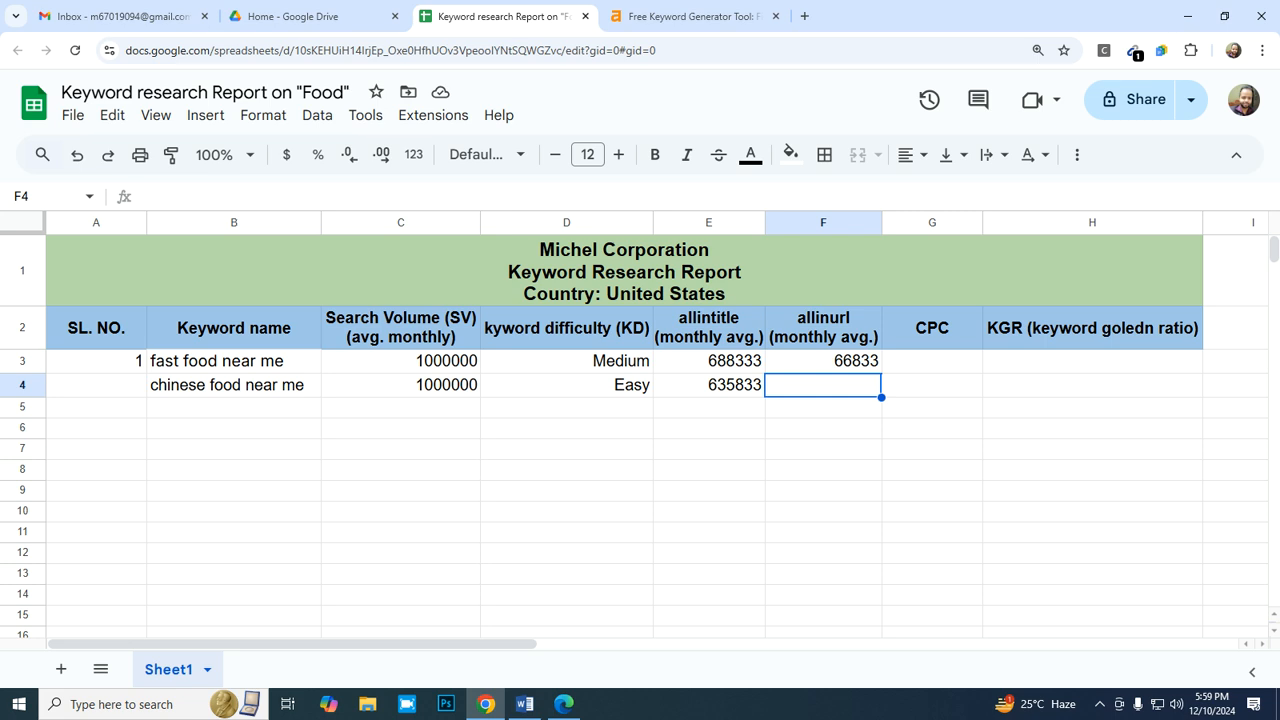
key(Down)
key(Left)
key(Left)
key(Left)
key(Left)
key(Left)
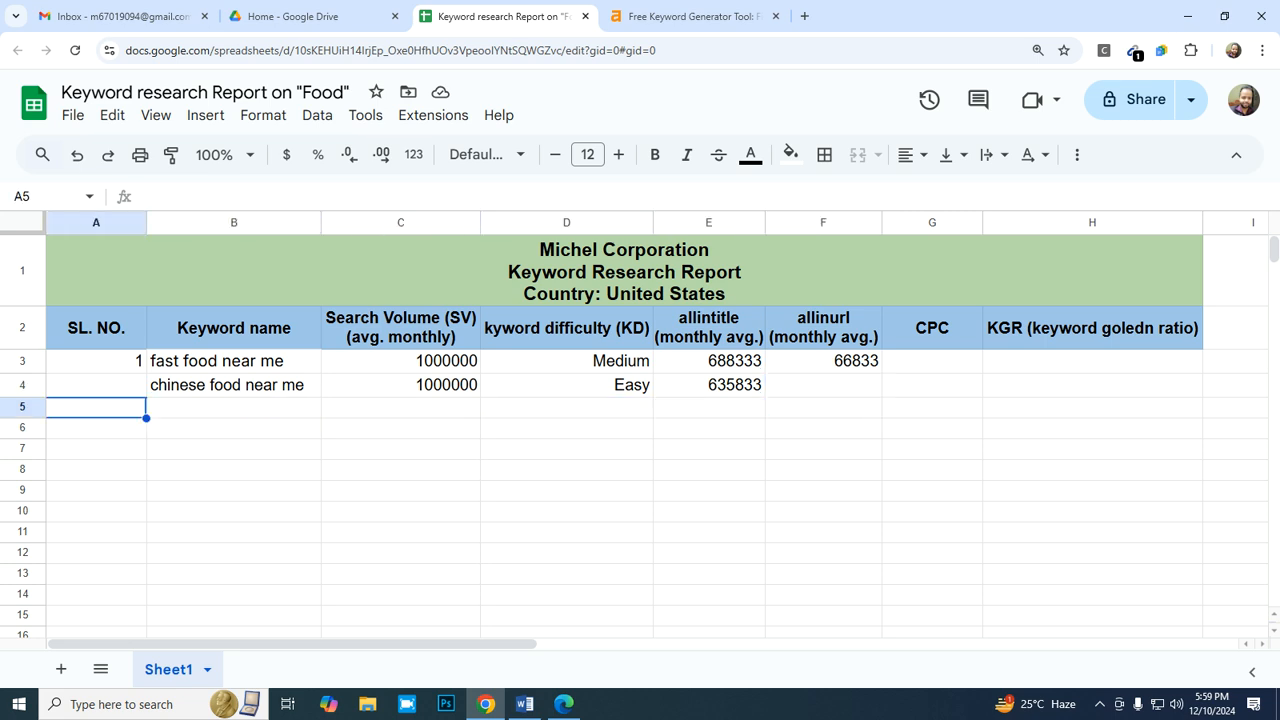
key(Up)
text(2)
key(Return)
key(Right)
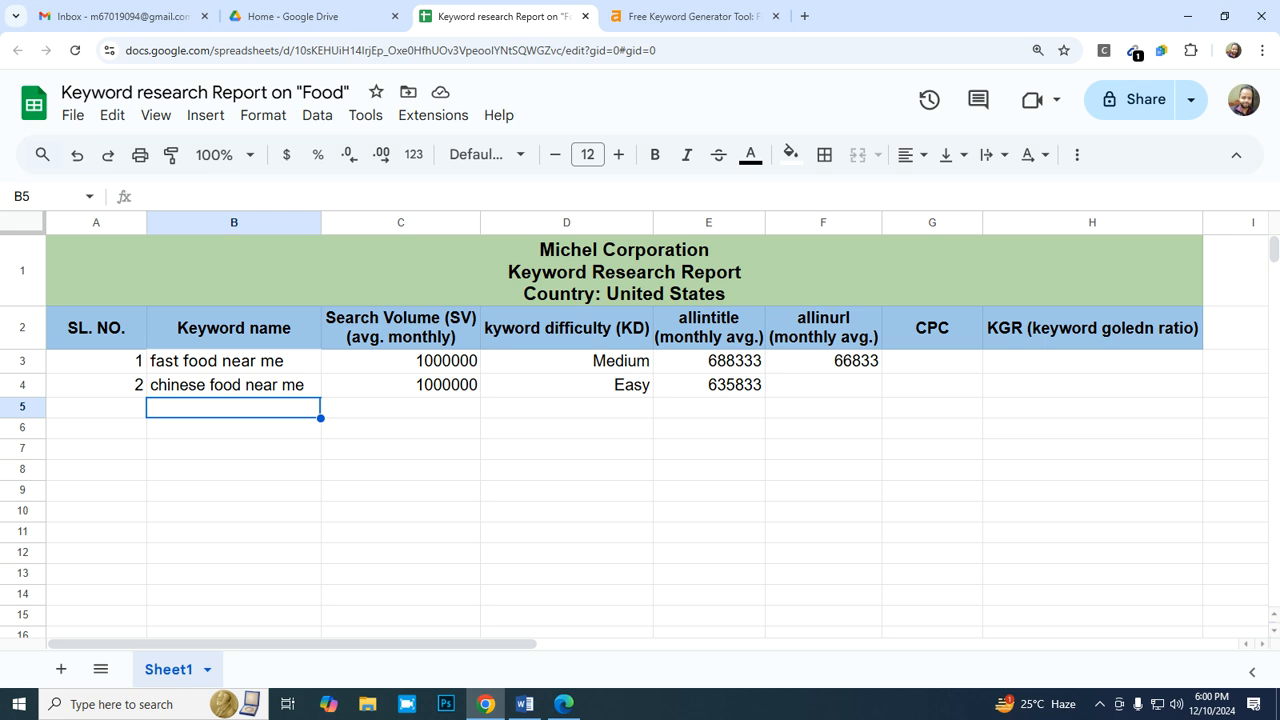
- Set the KGR header in H2 to middle vertical alignment and wrapped text
double_click(1092, 328)
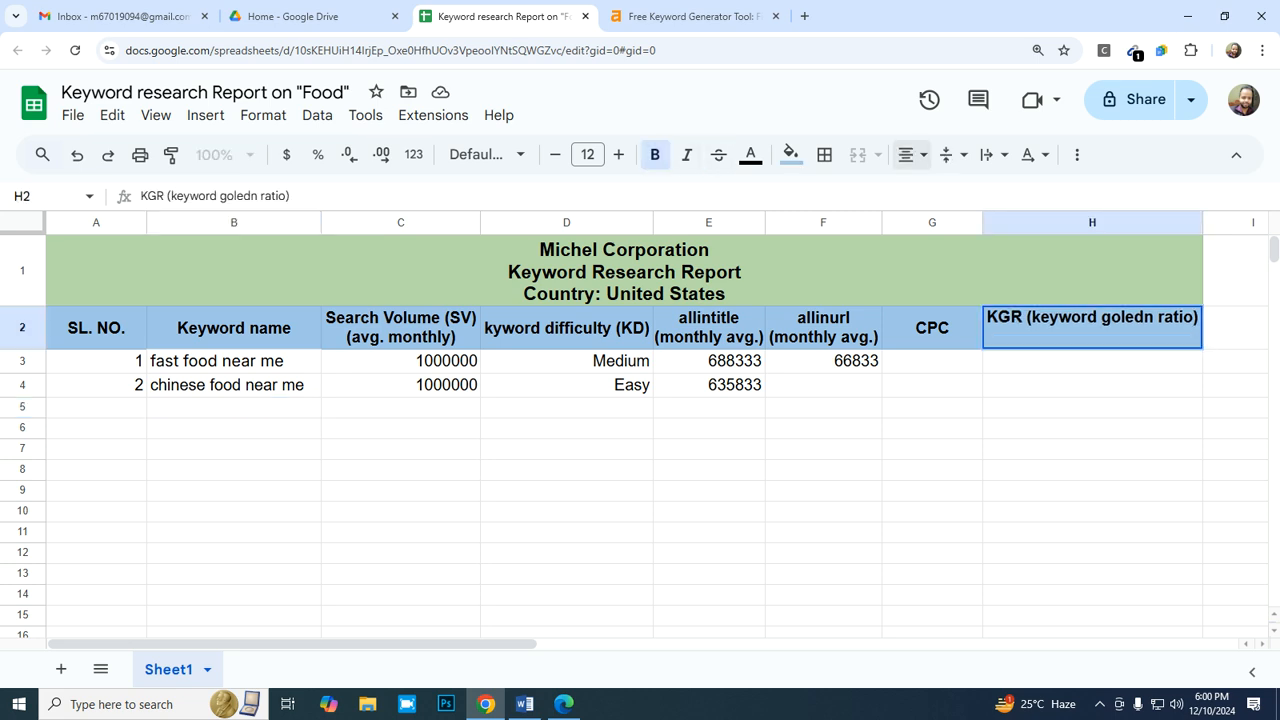
click(953, 154)
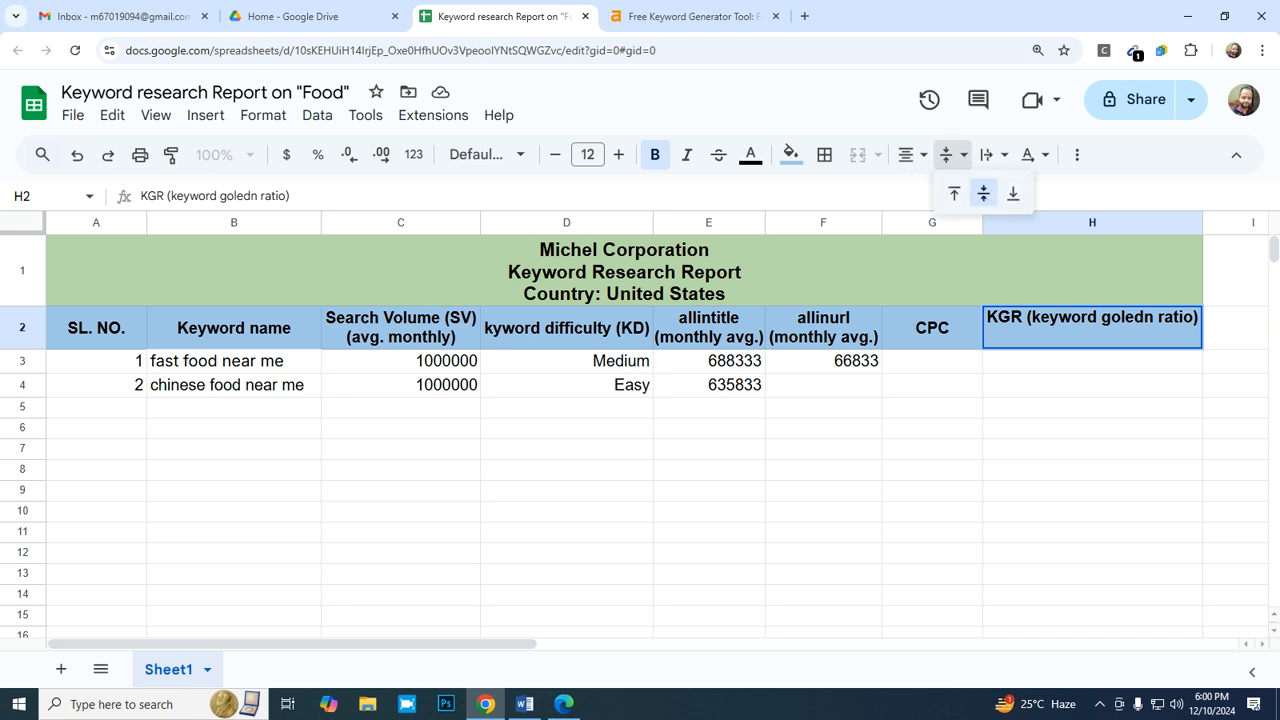
click(983, 193)
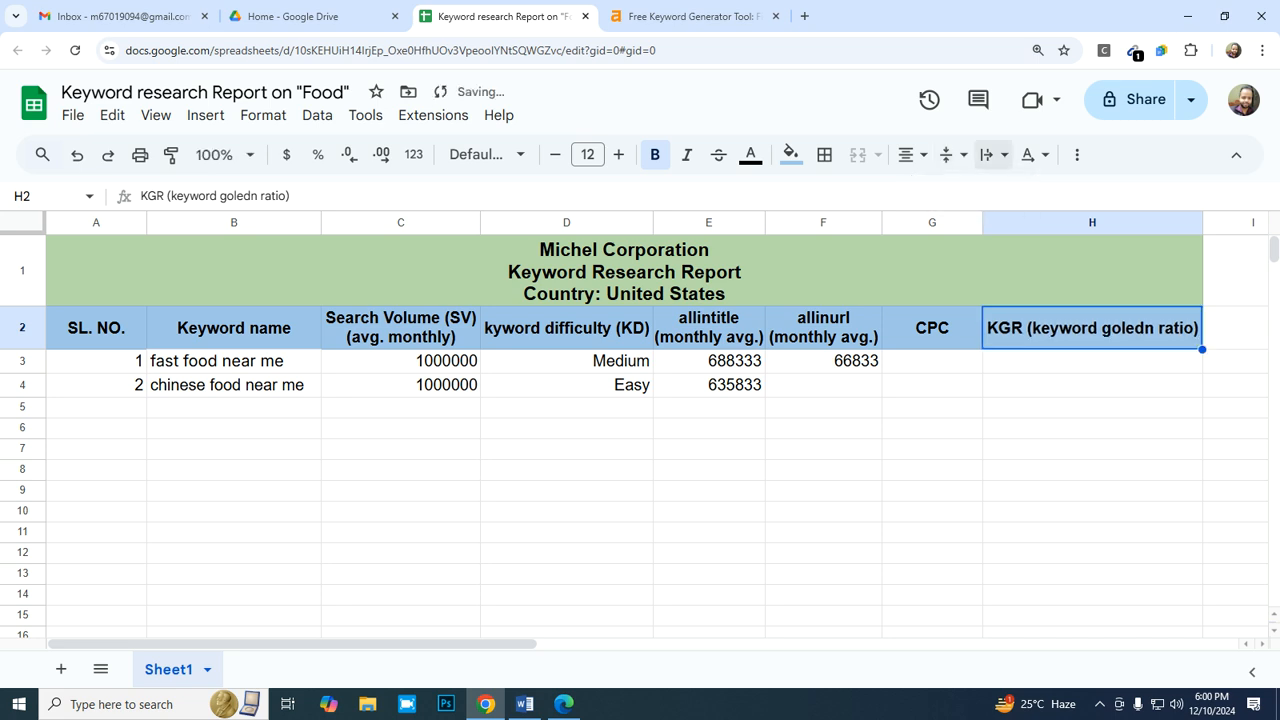
click(991, 154)
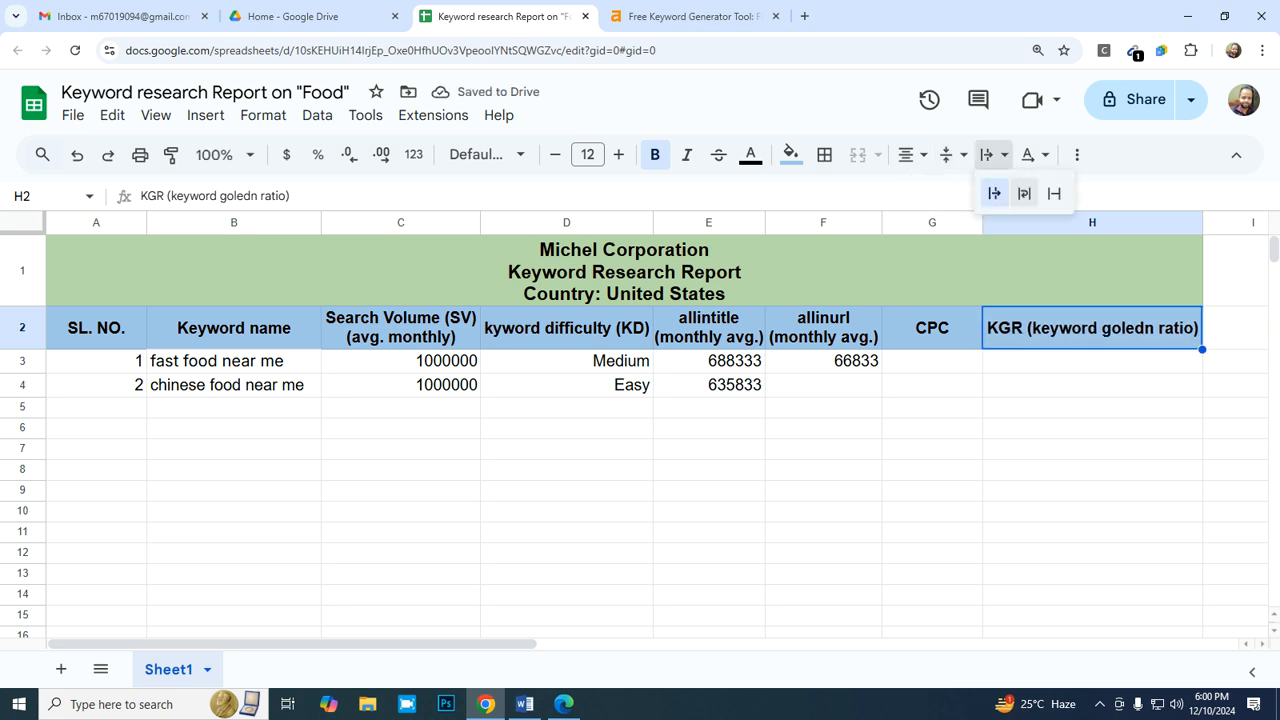
click(1024, 193)
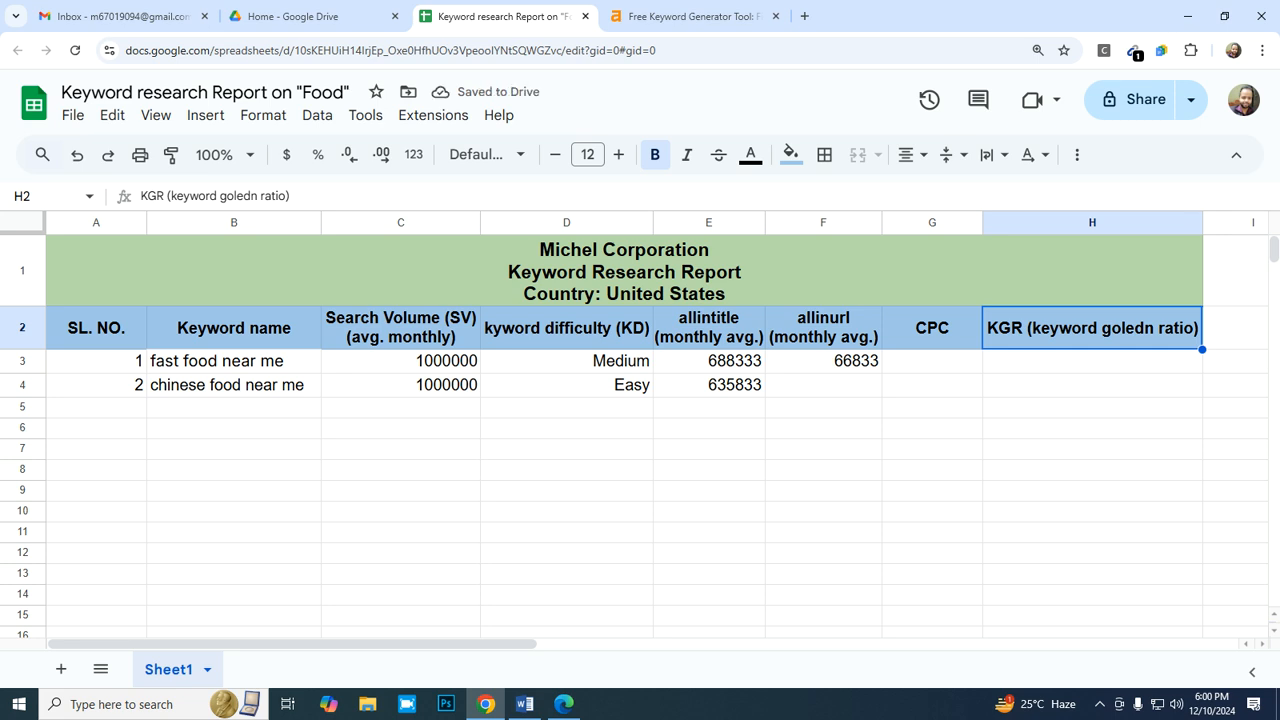
- Insert a line break in the H2 header between "KGR" and "(keyword goledn ratio)"
double_click(1026, 327)
click(1022, 318)
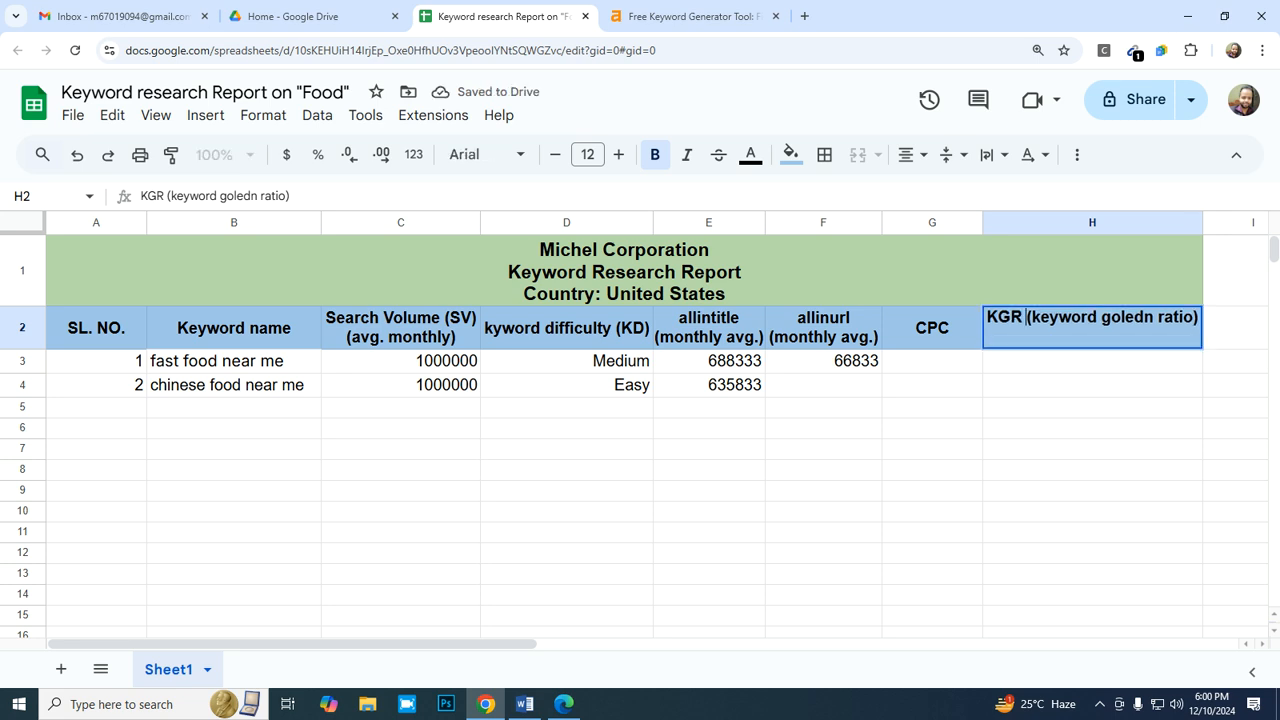
key(alt+Return)
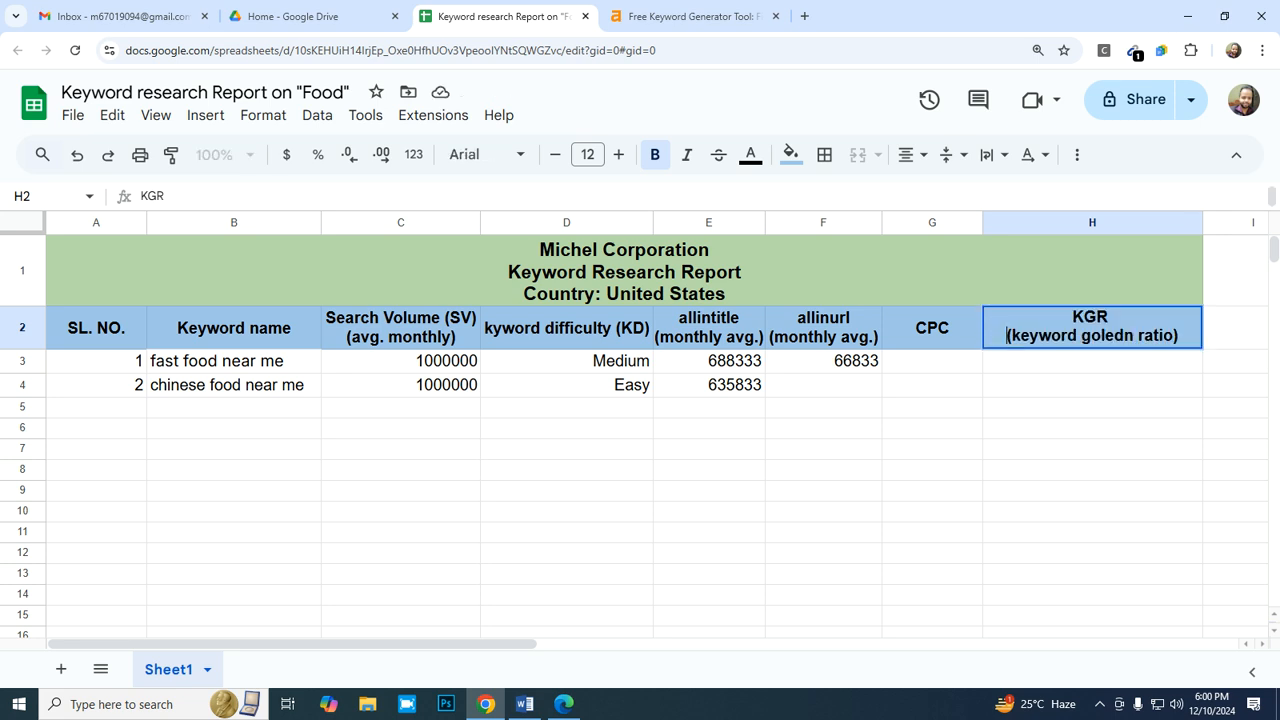
key(Return)
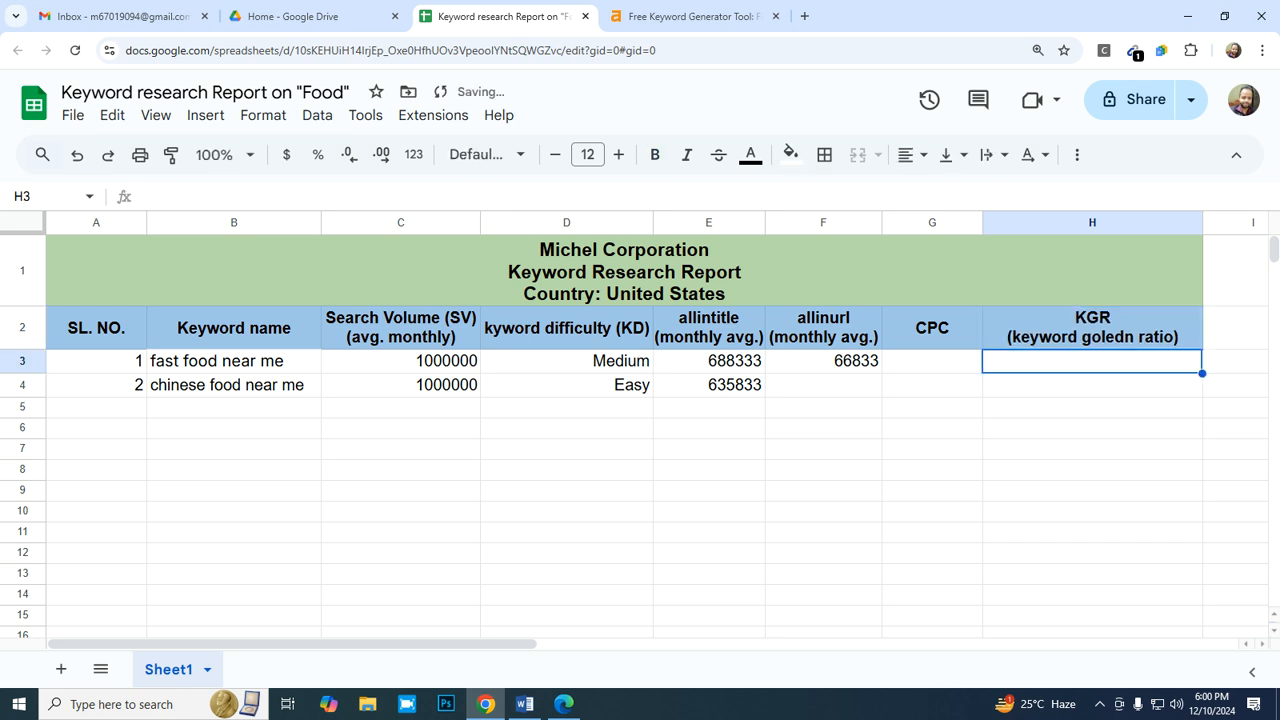
- Copy the keyword "food open near me" from the Ahrefs keyword ideas and paste it into B5 of the report using a paste-special option
key(Left)
key(Left)
key(Left)
key(Left)
key(Left)
key(Left)
key(Left)
key(Down)
key(Down)
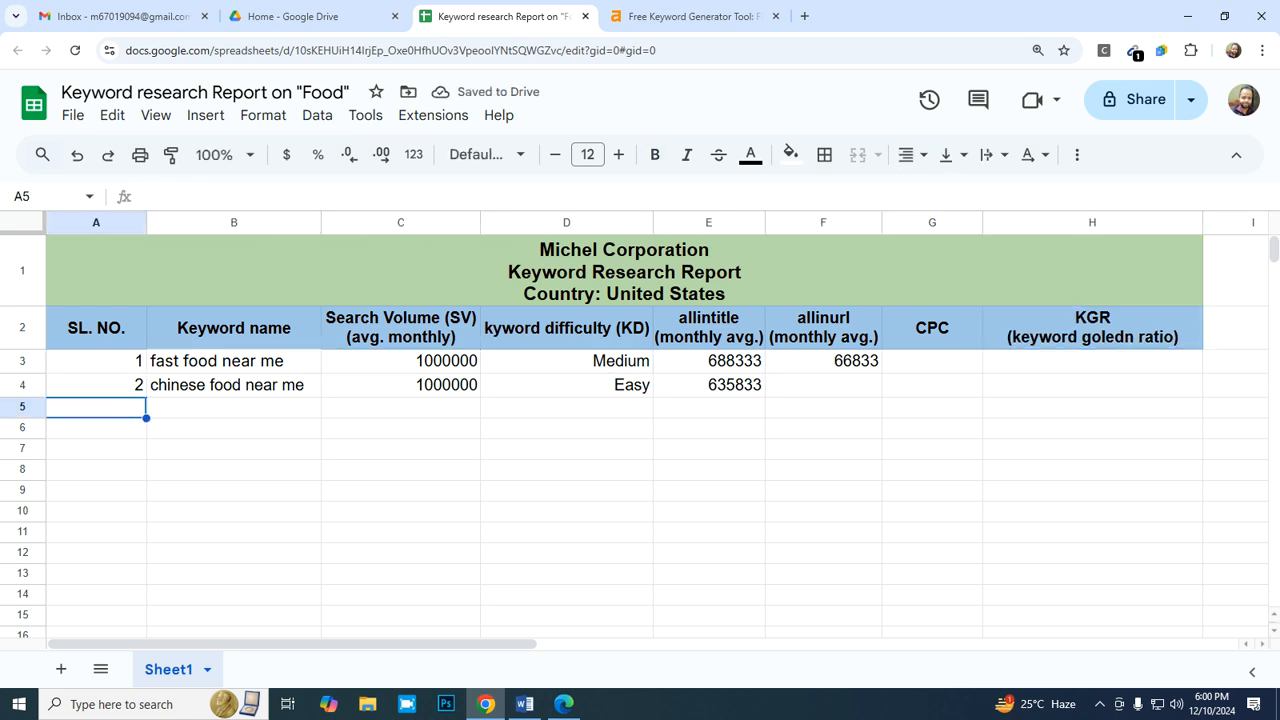
key(Right)
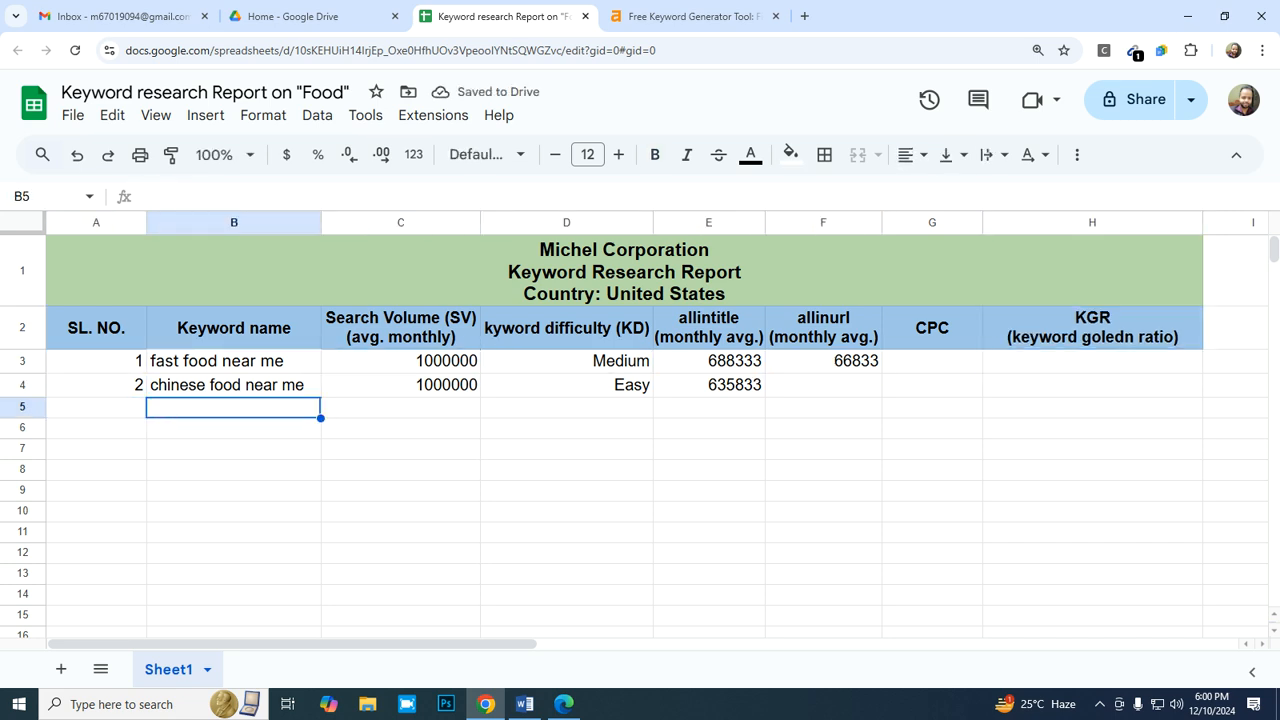
key(ctrl+Tab)
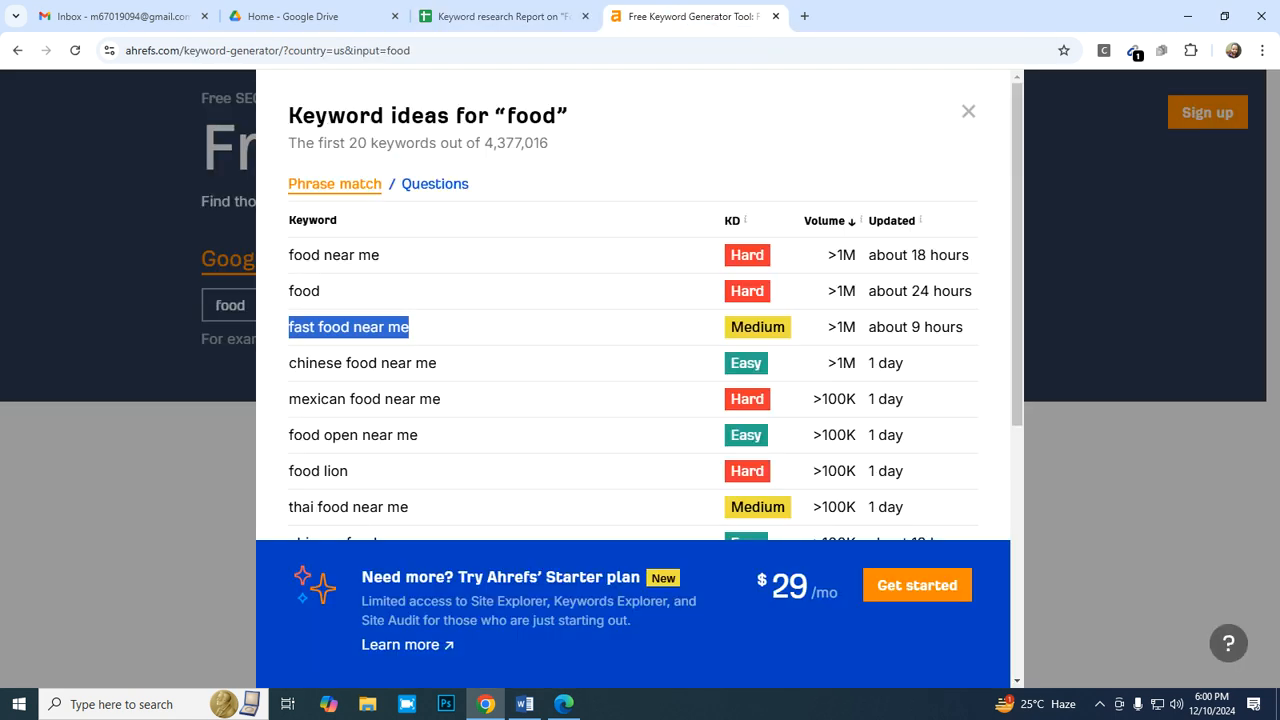
drag(418, 435, 289, 435)
key(ctrl+c)
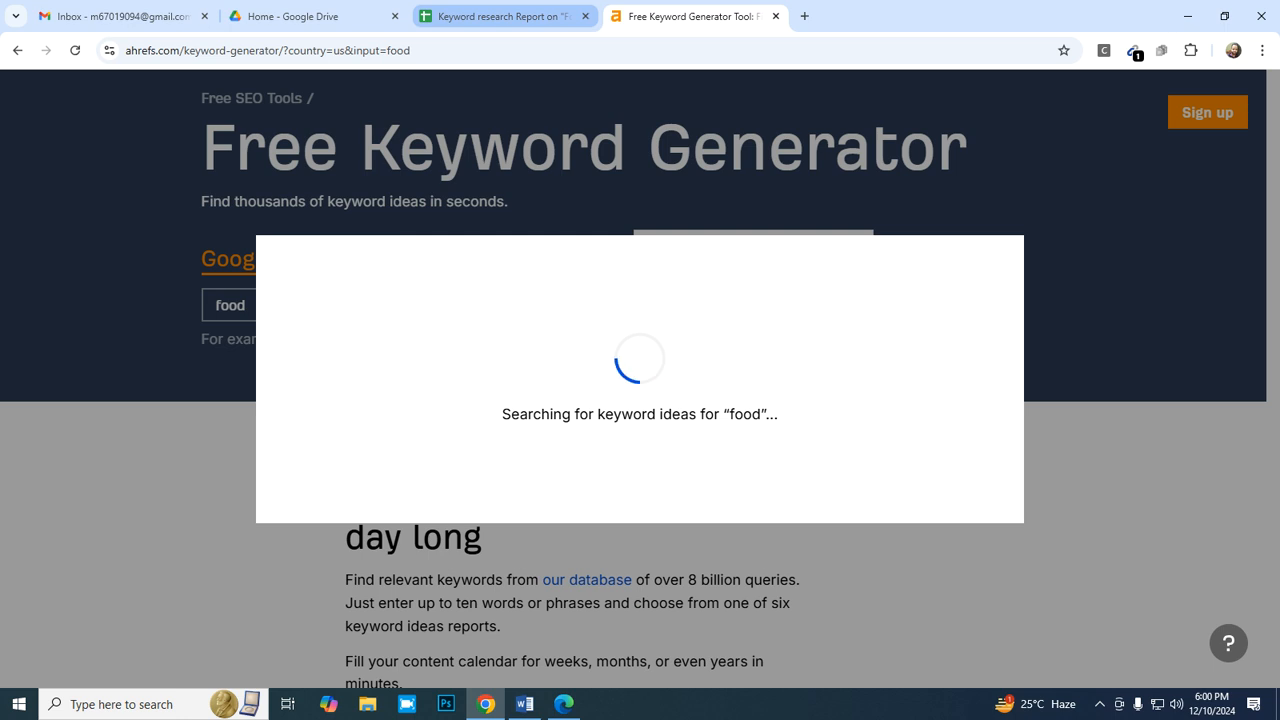
click(505, 17)
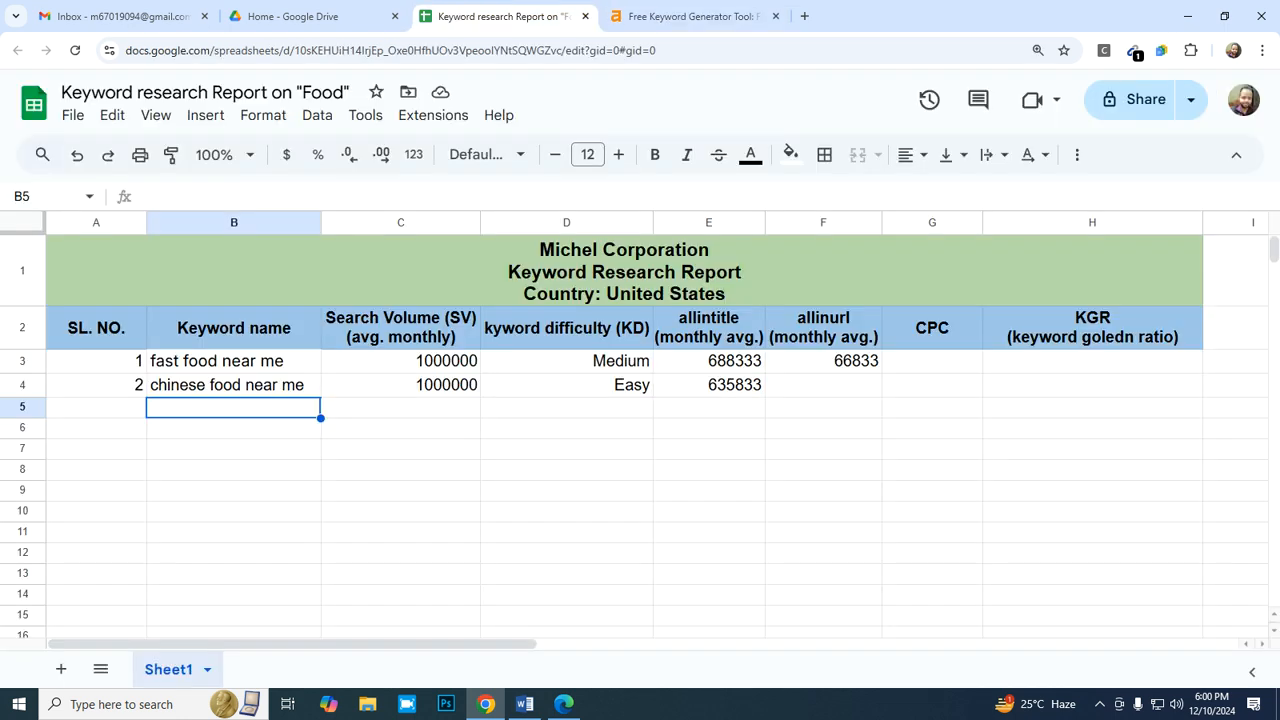
right_click(212, 407)
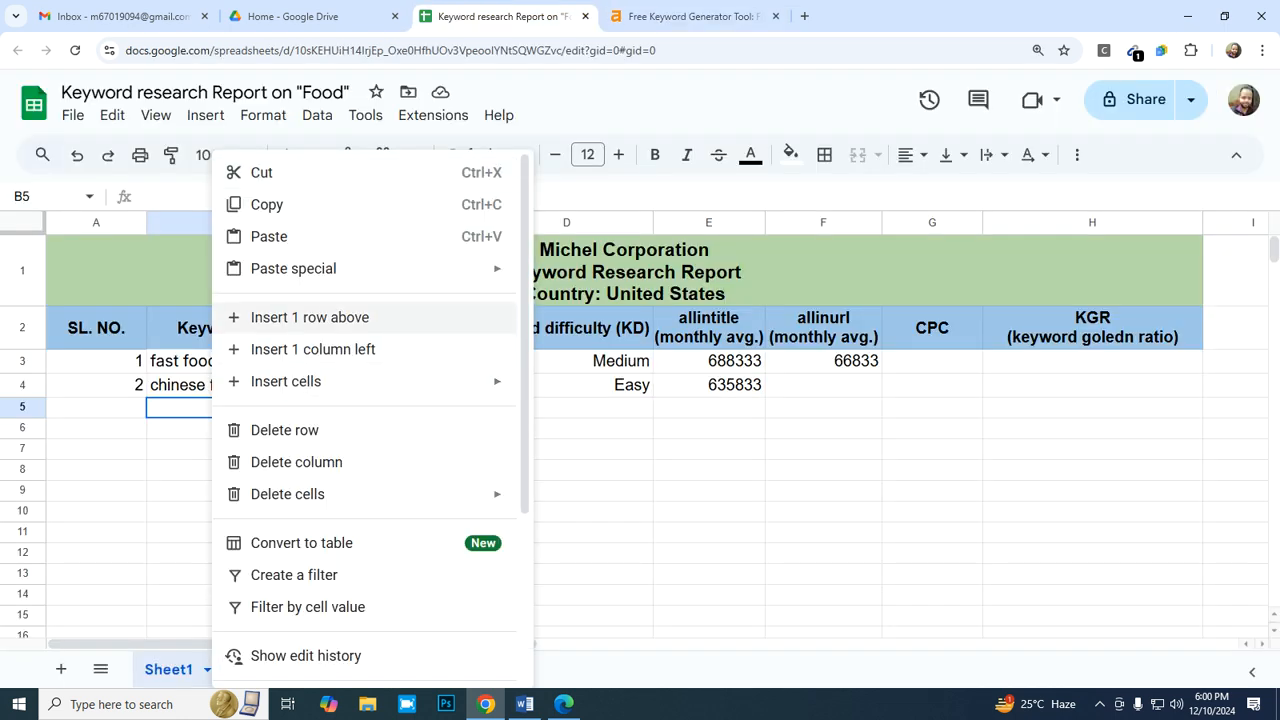
mouse_move(300, 268)
click(570, 275)
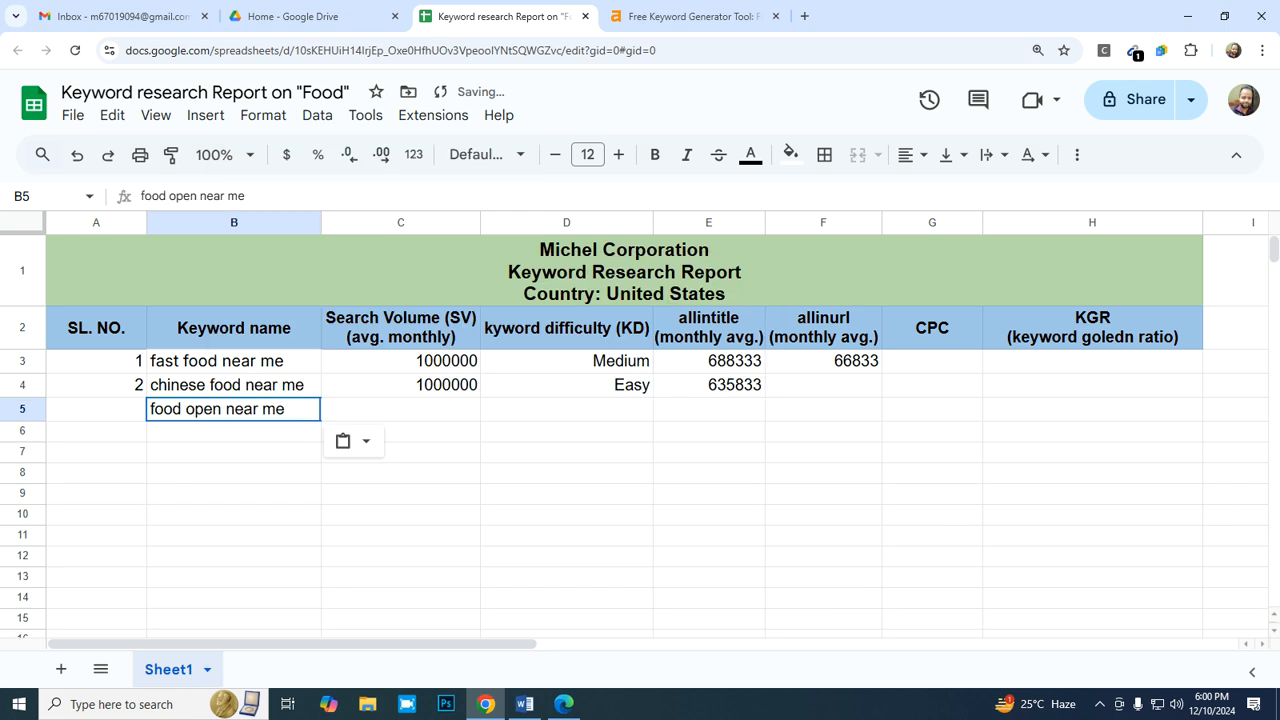
- Check the volume of "food open near me" in Ahrefs and enter 100000 as its search volume in C5
click(400, 409)
key(ctrl+Tab)
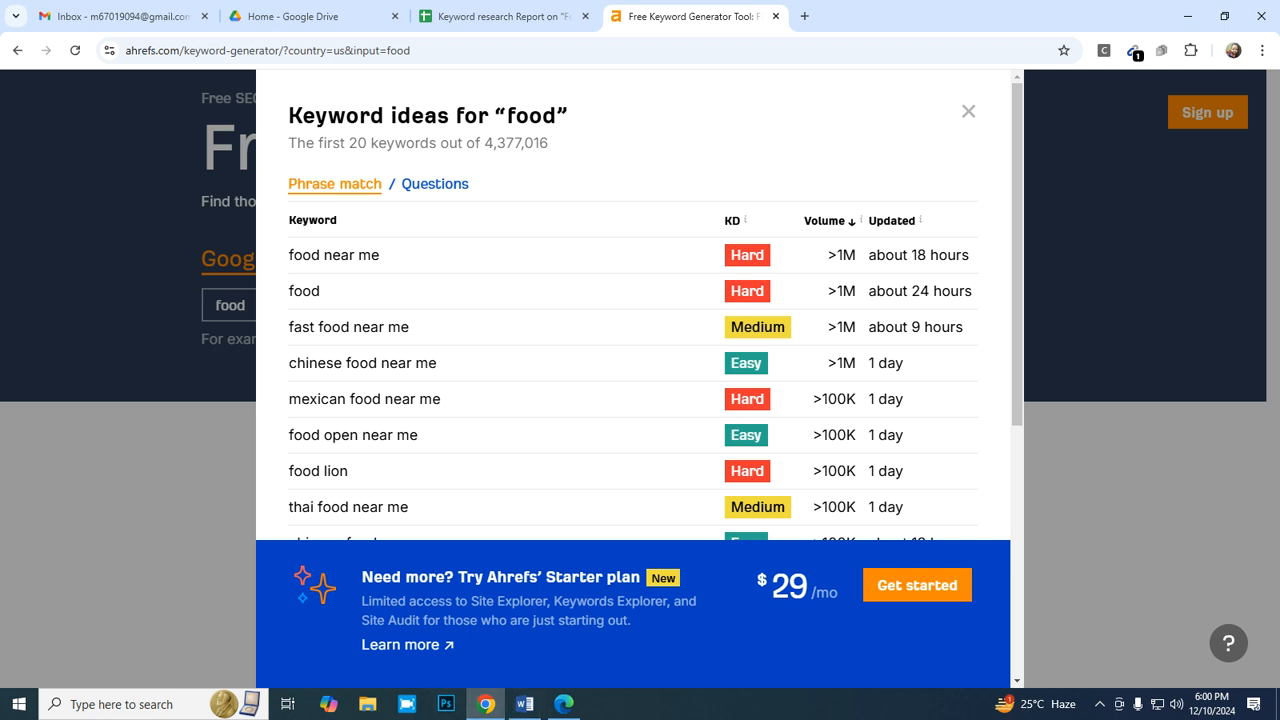
click(504, 16)
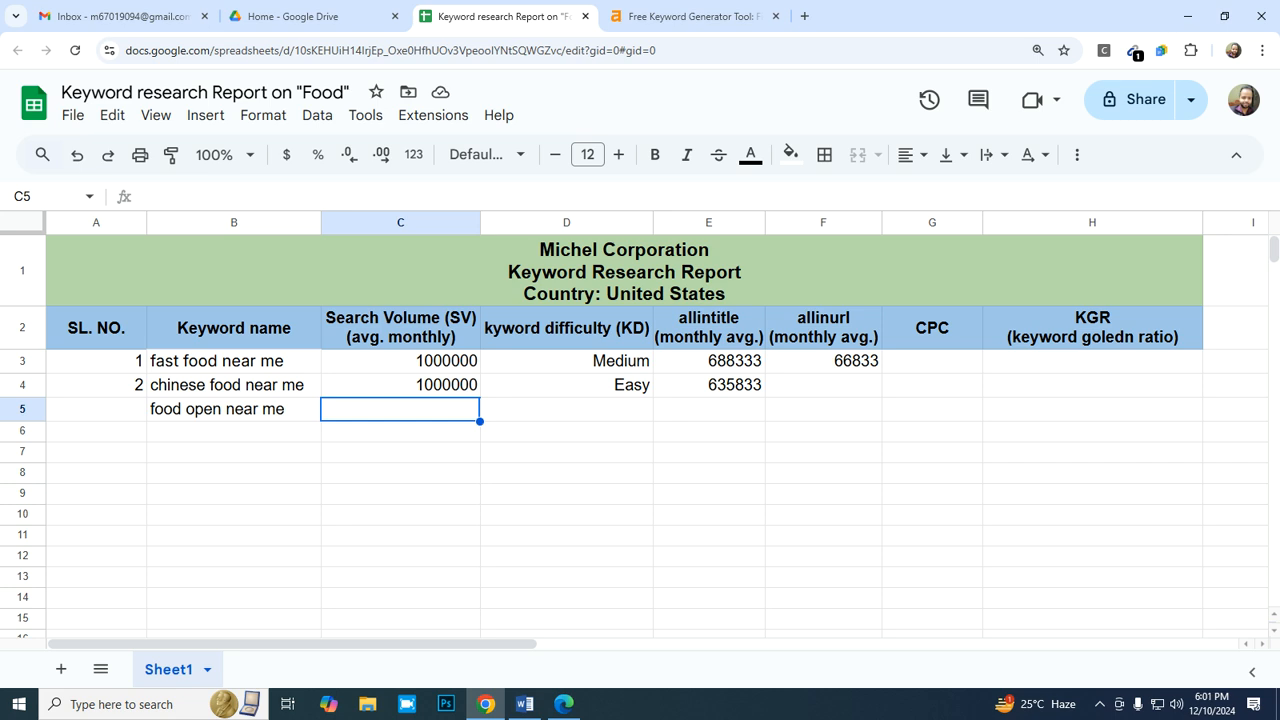
text(10)
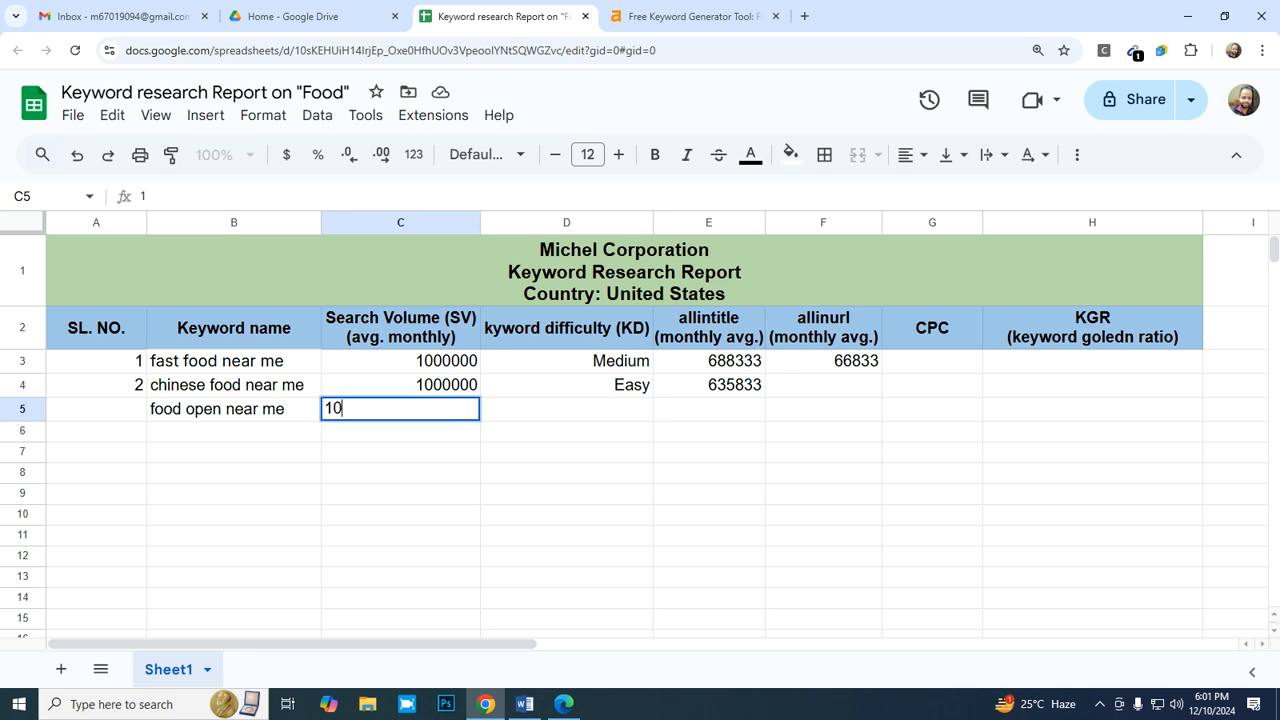
text(0000)
key(Tab)
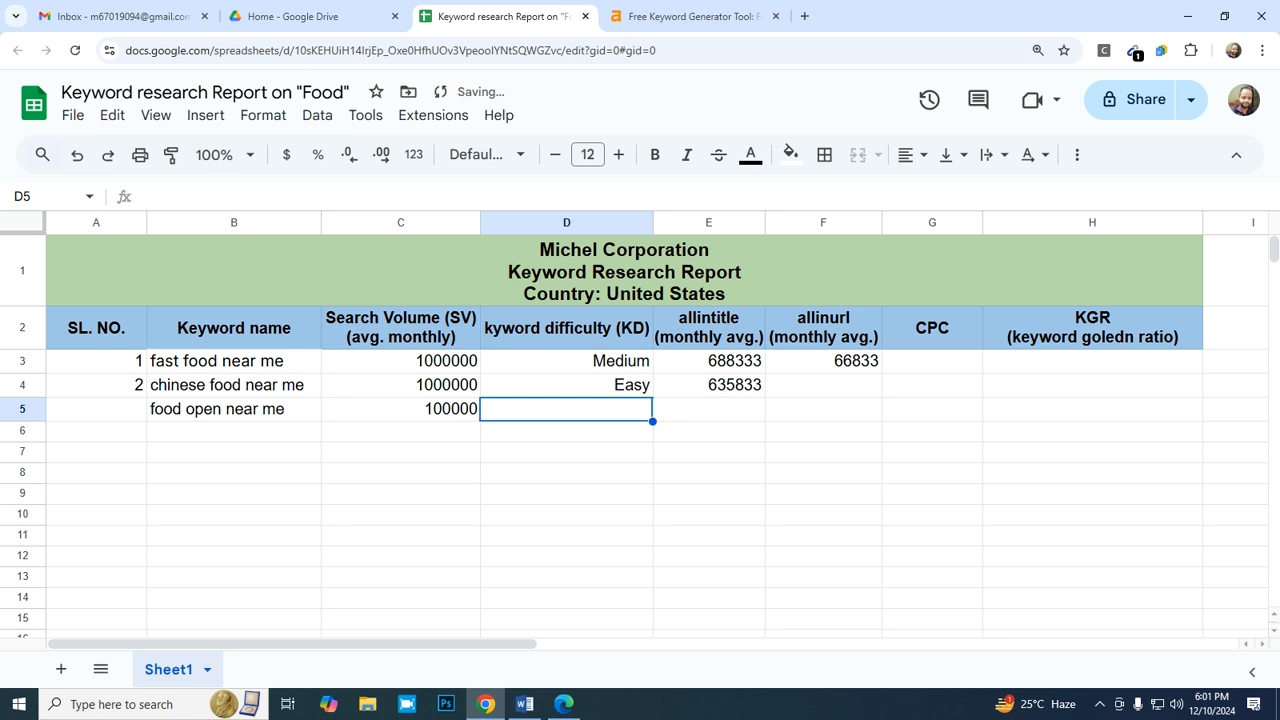
- Copy the keyword difficulty "Easy" from D4 into D5 for "food open near me"
key(Up)
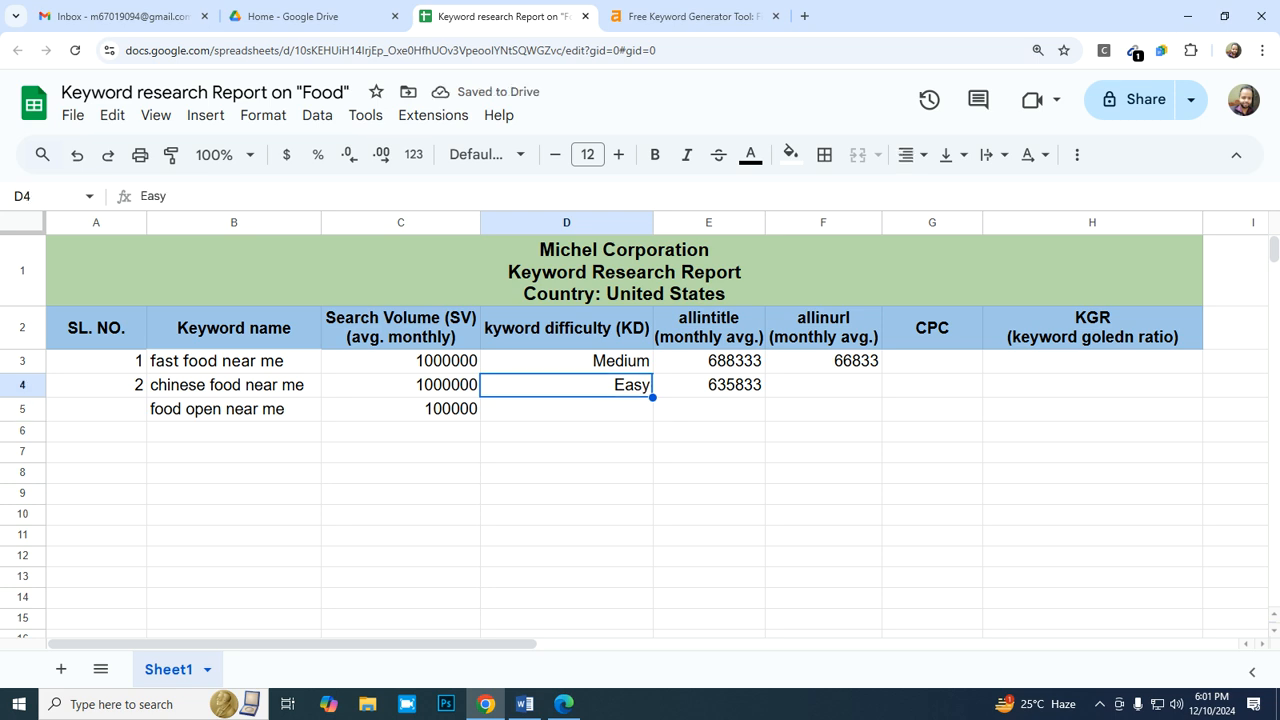
key(ctrl+c)
key(Down)
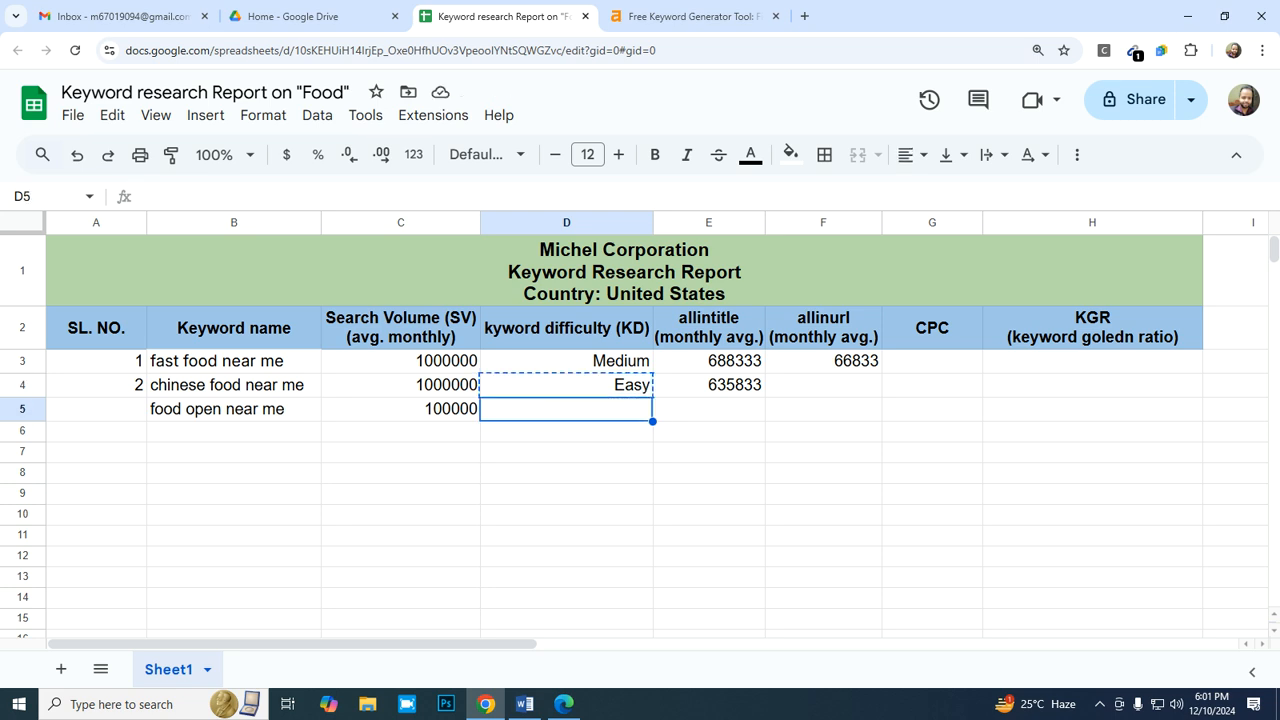
key(ctrl+v)
key(Right)
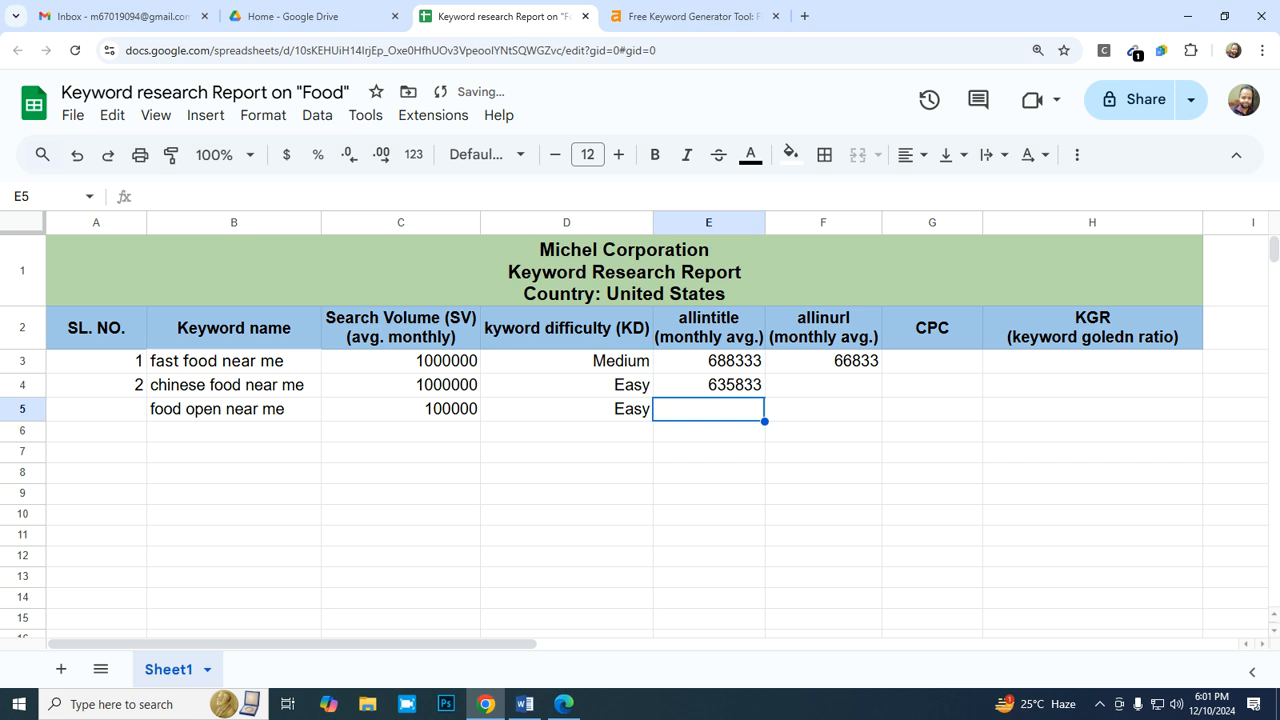
- Switch to Bing in Edge and replace the search query with the operator "allintitle:"
key(alt+Tab)
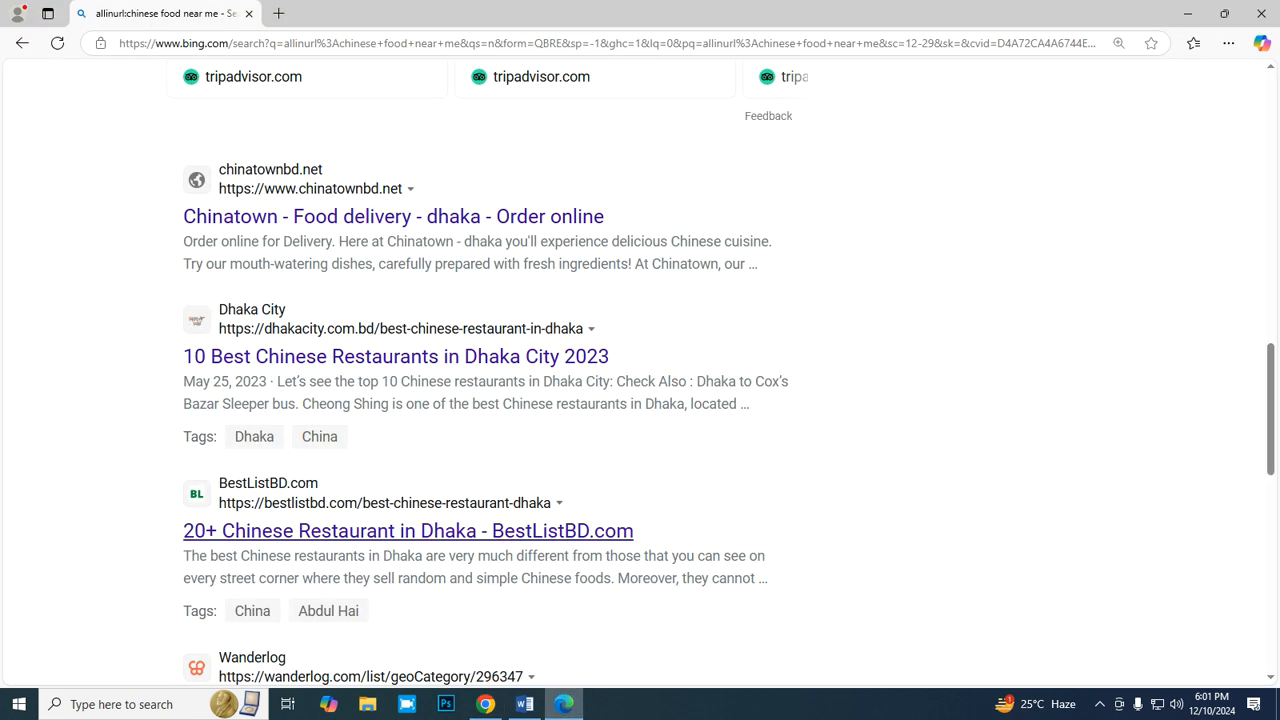
scroll(280, 210, up, 9)
scroll(280, 210, up, 4)
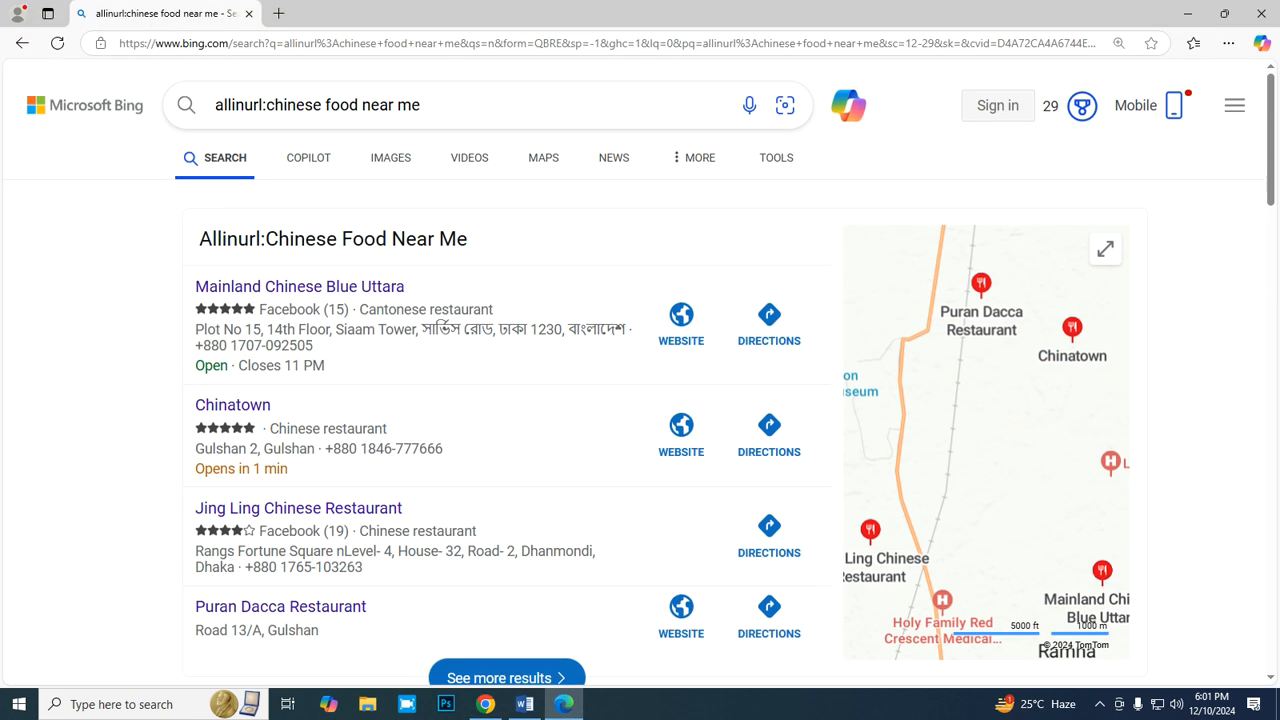
click(714, 105)
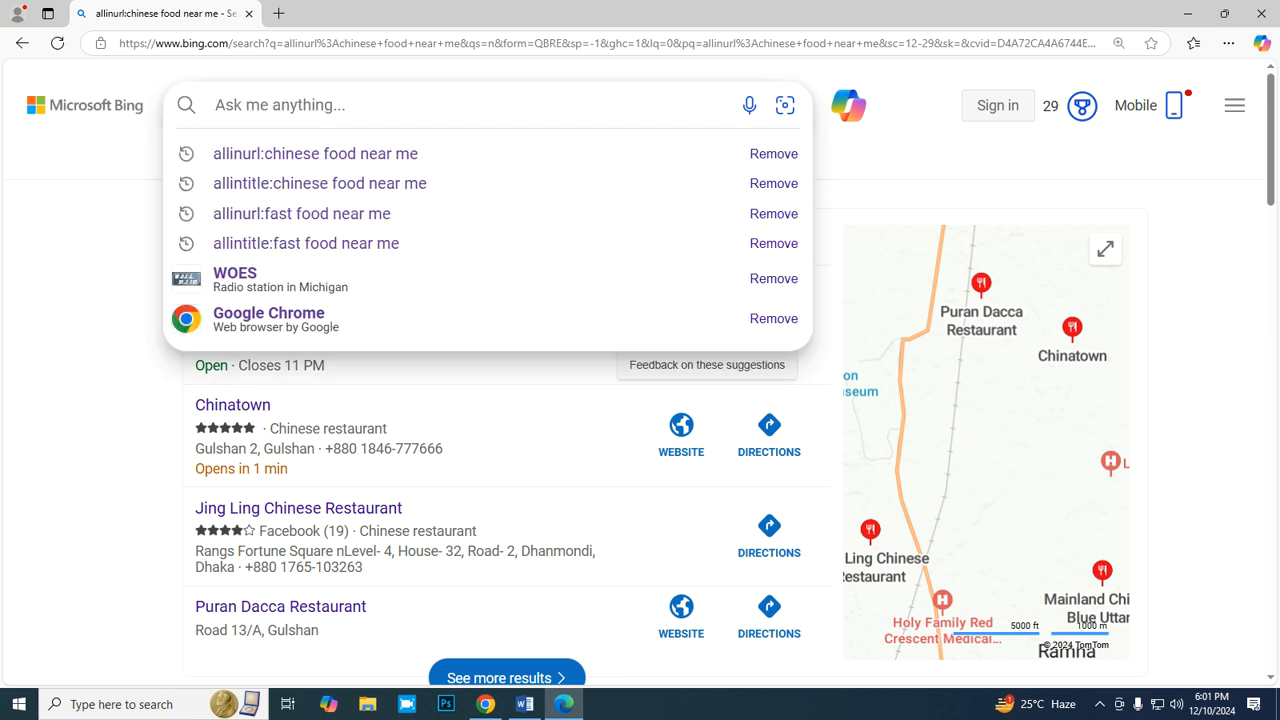
text(allk)
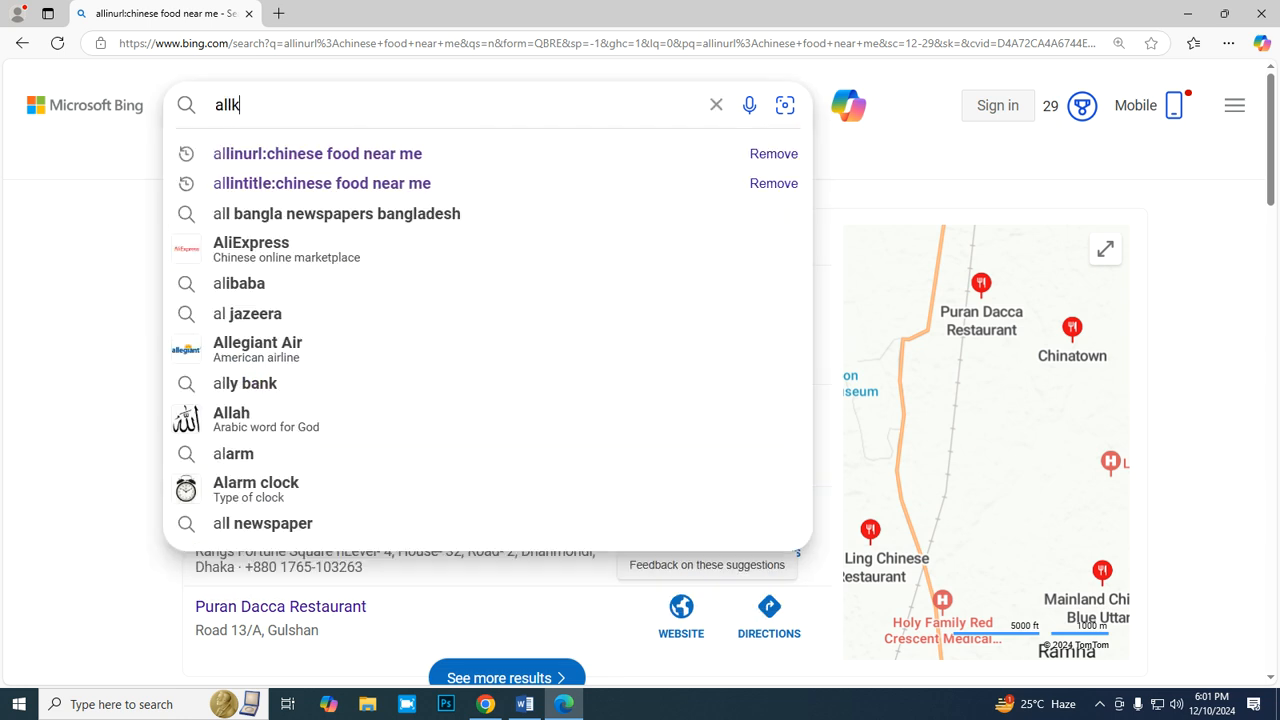
key(BackSpace)
key(BackSpace)
key(BackSpace)
key(BackSpace)
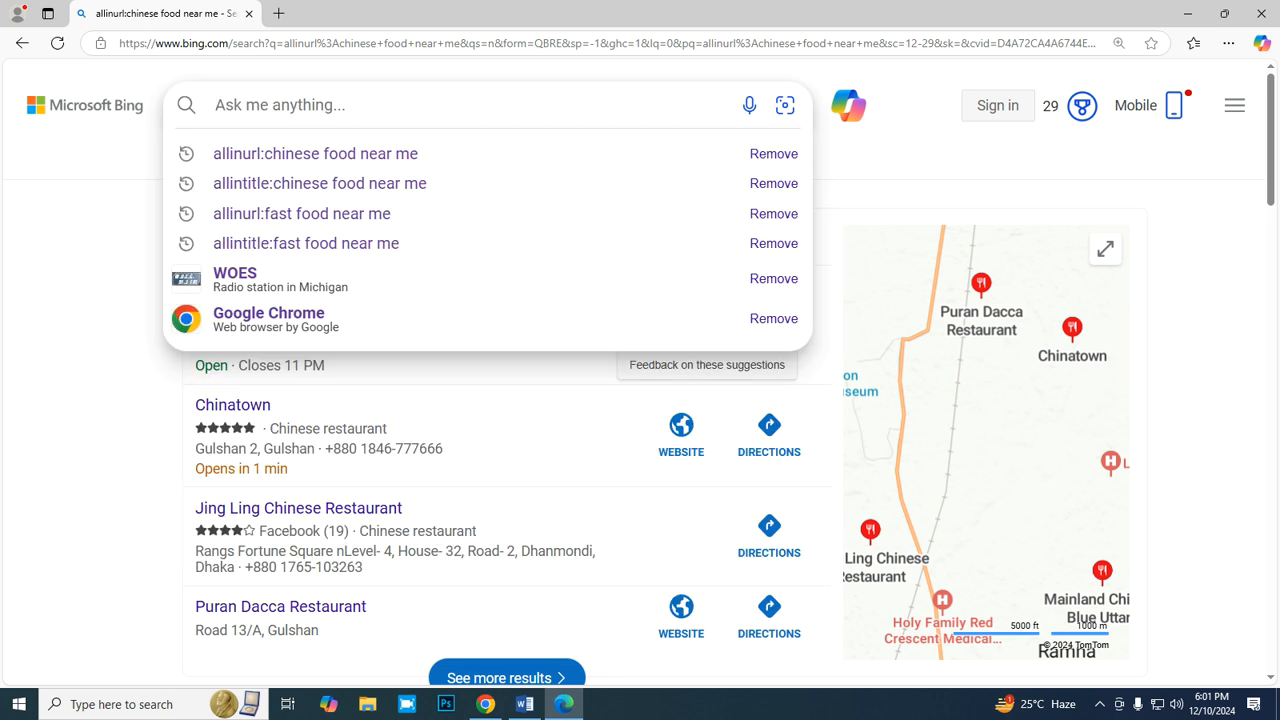
text(allint)
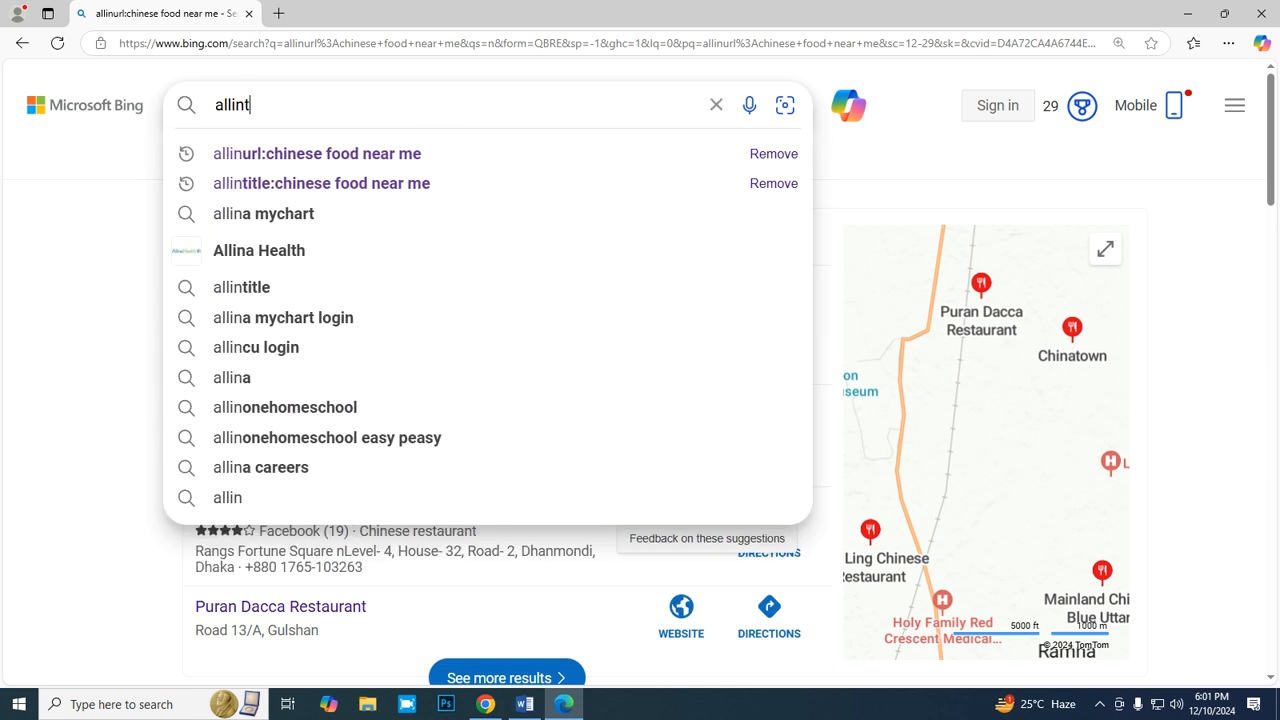
text(itle)
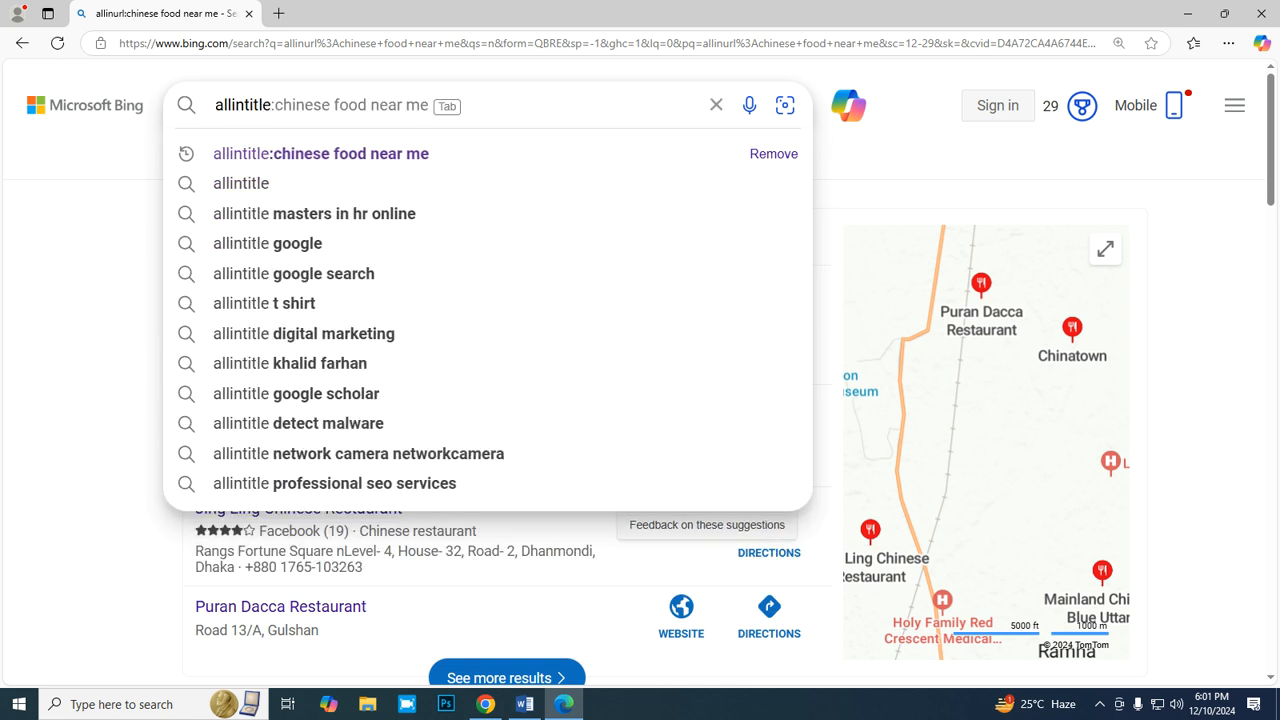
text(:)
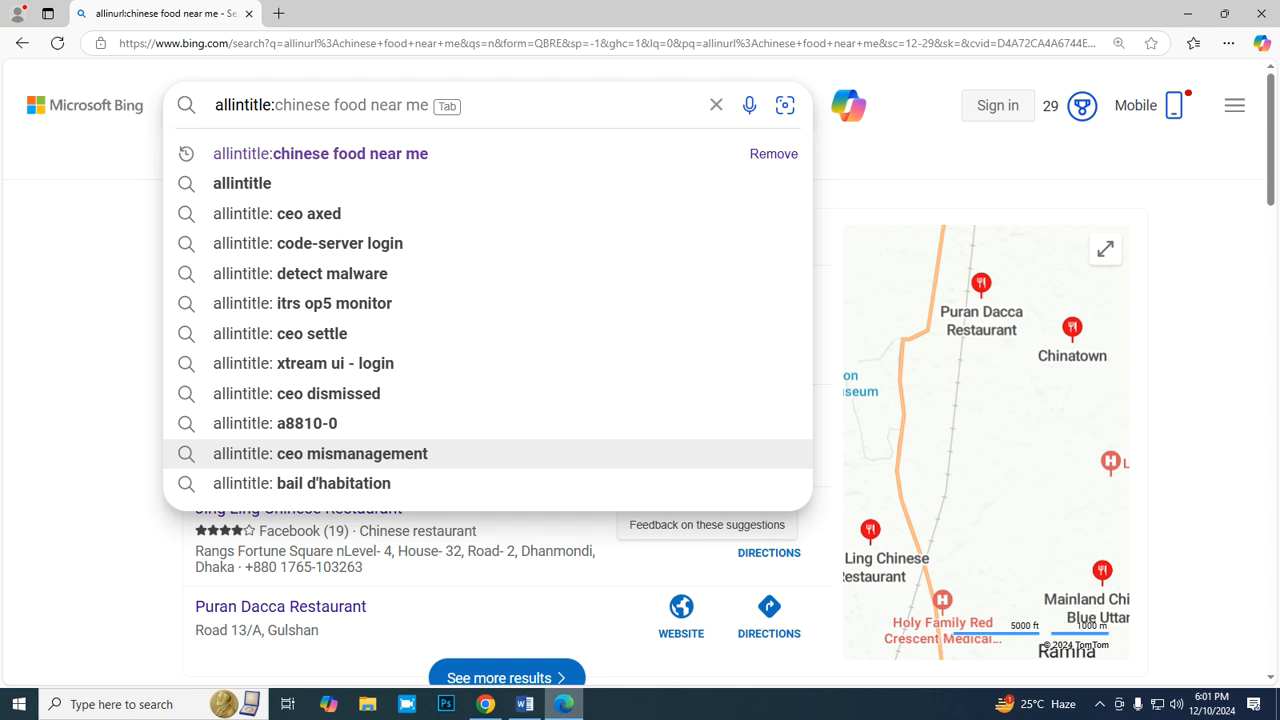
- Copy the keyword "food open near me" from B5 of the report, append it to the "allintitle:" query in Bing and run the search
click(485, 704)
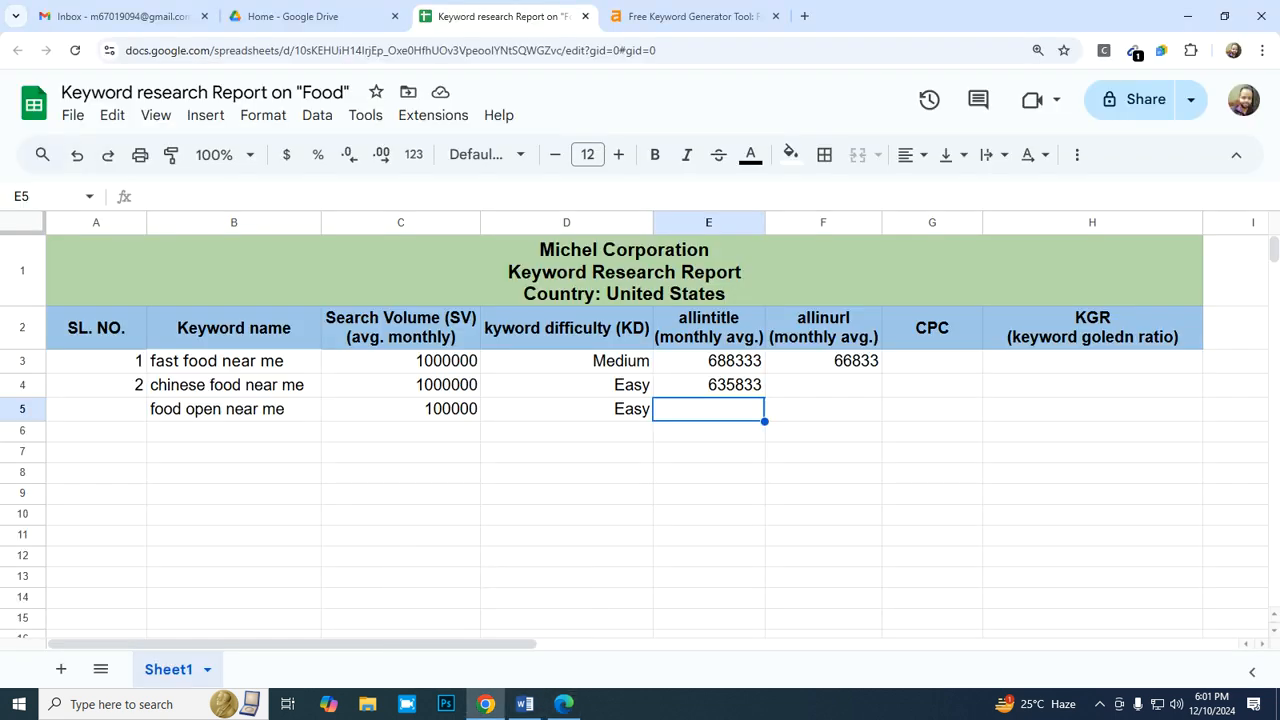
double_click(242, 409)
drag(286, 409, 148, 409)
key(ctrl+c)
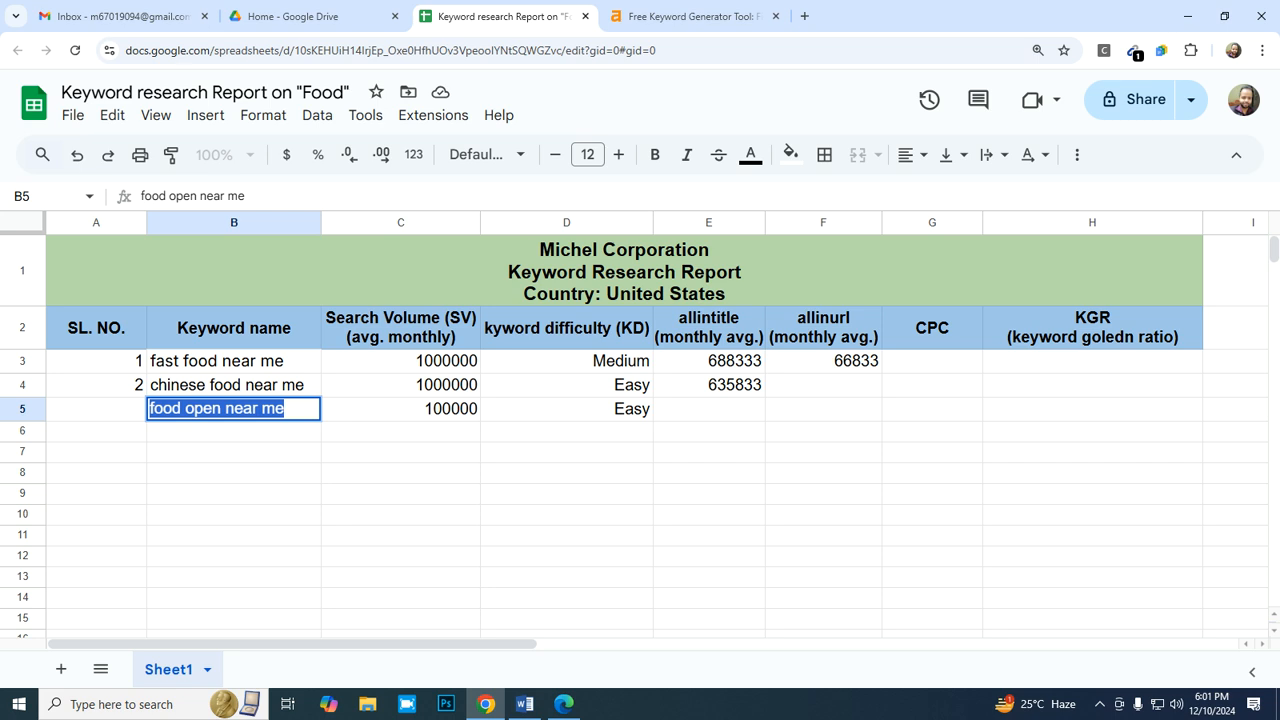
click(564, 704)
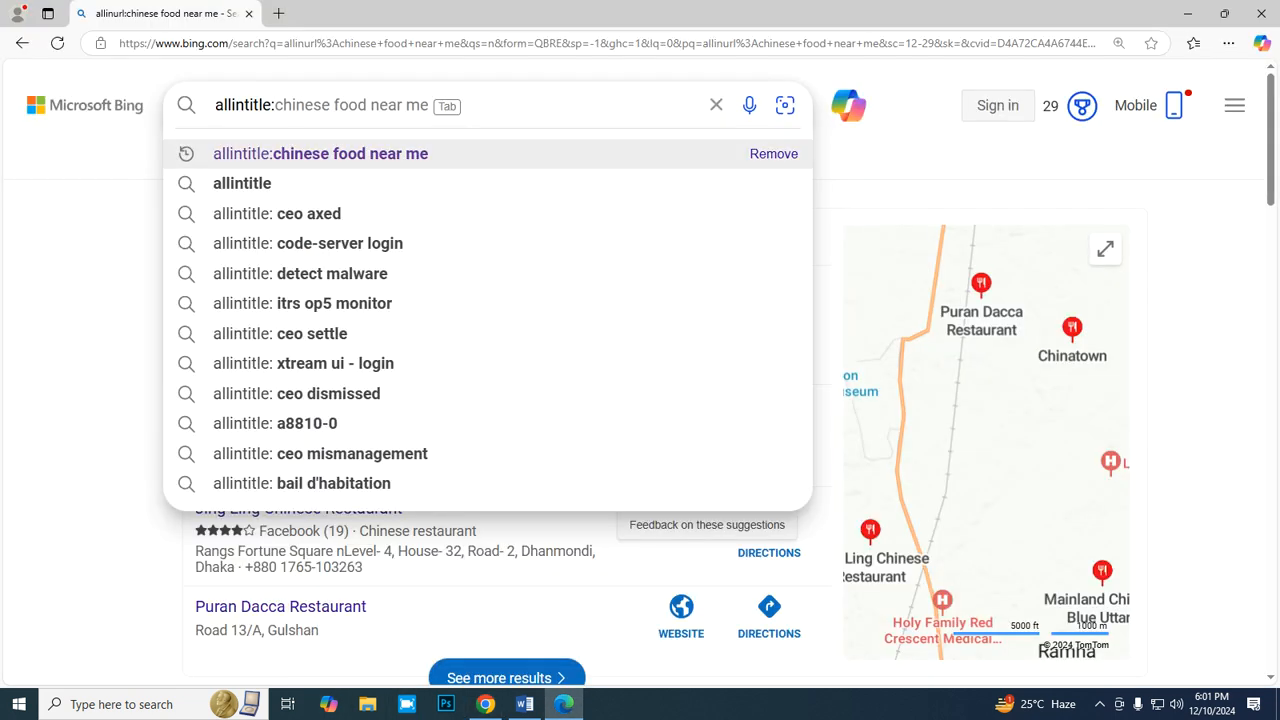
key(ctrl+v)
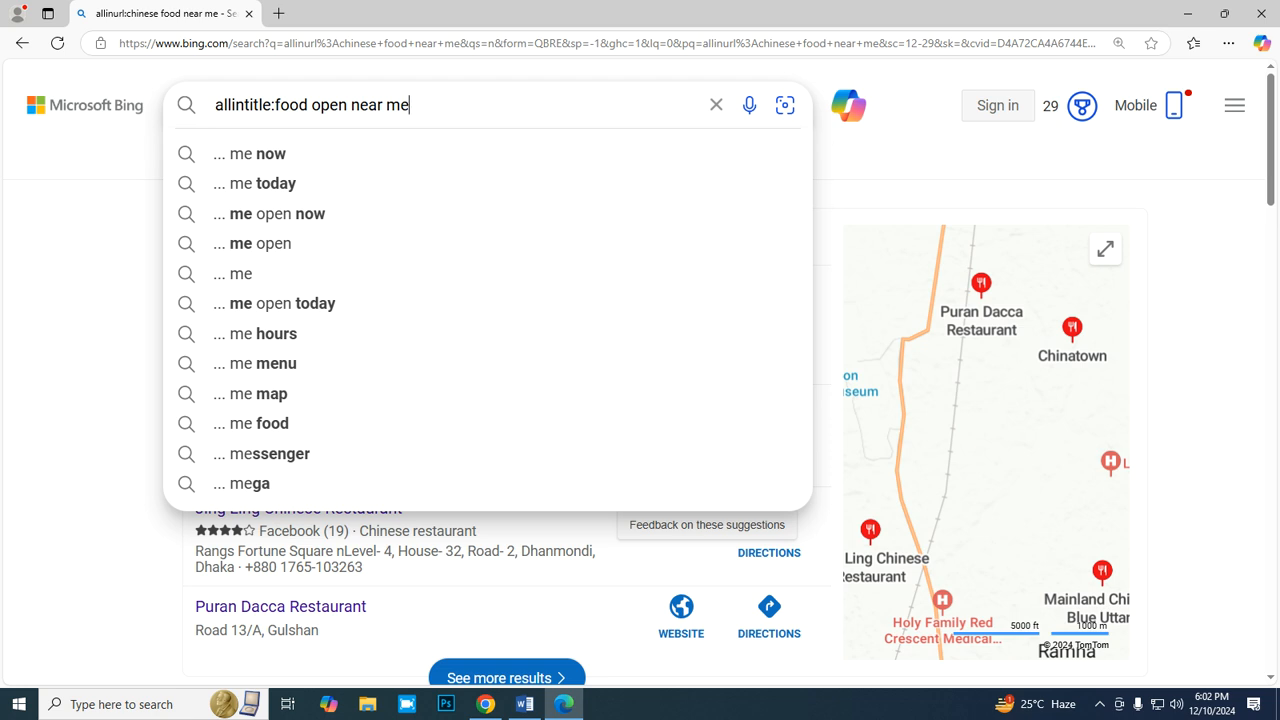
key(Return)
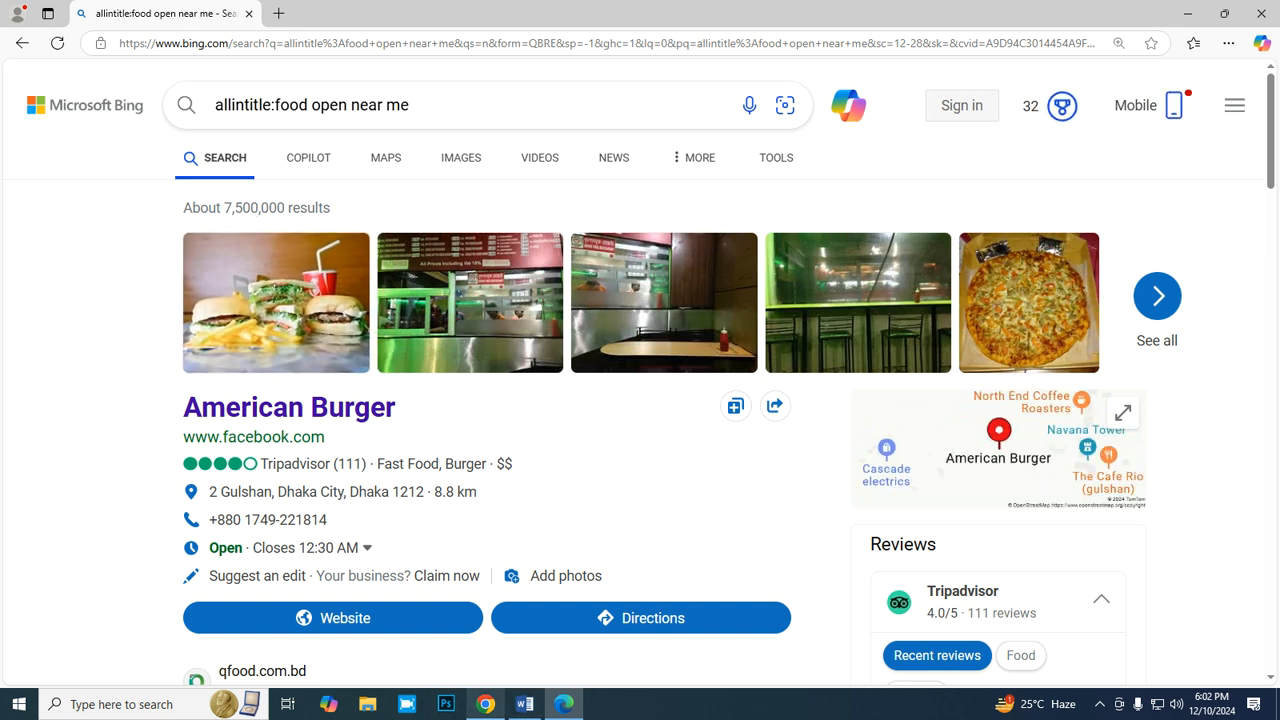
- Enter the formula =7500000/12 in E5 of the report as the monthly average allintitle value
mouse_move(485, 704)
click(487, 625)
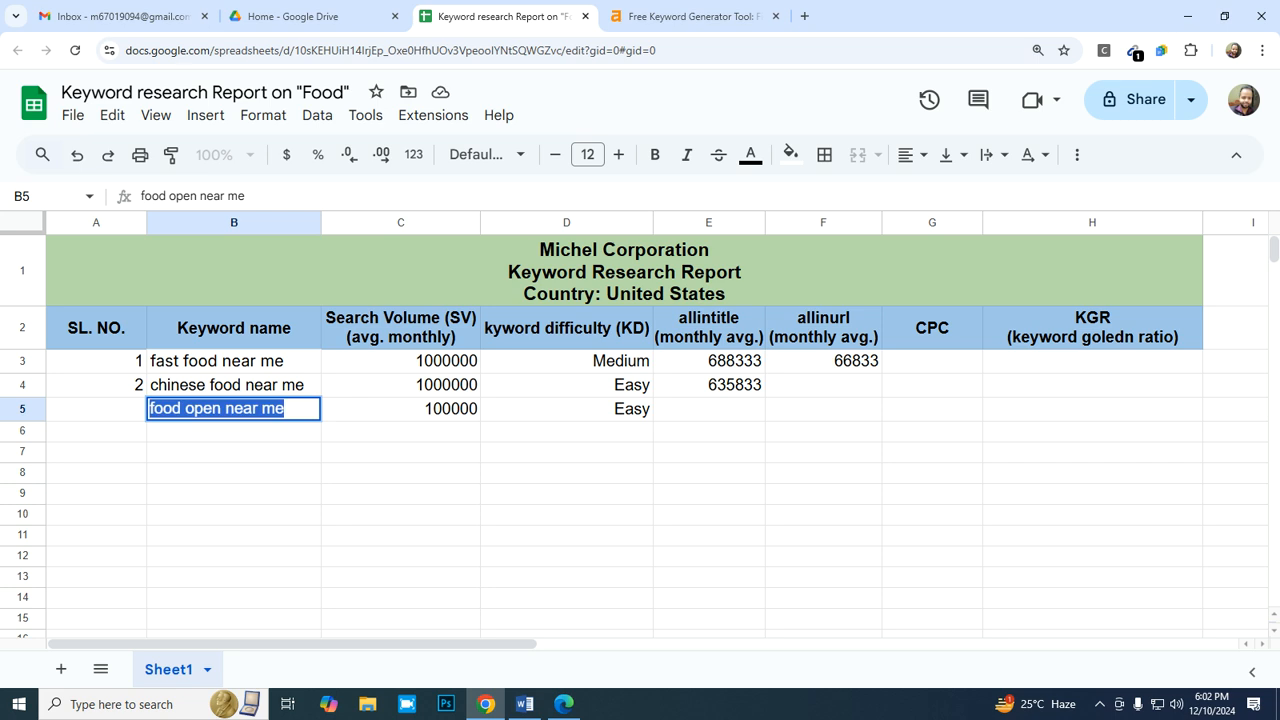
click(709, 409)
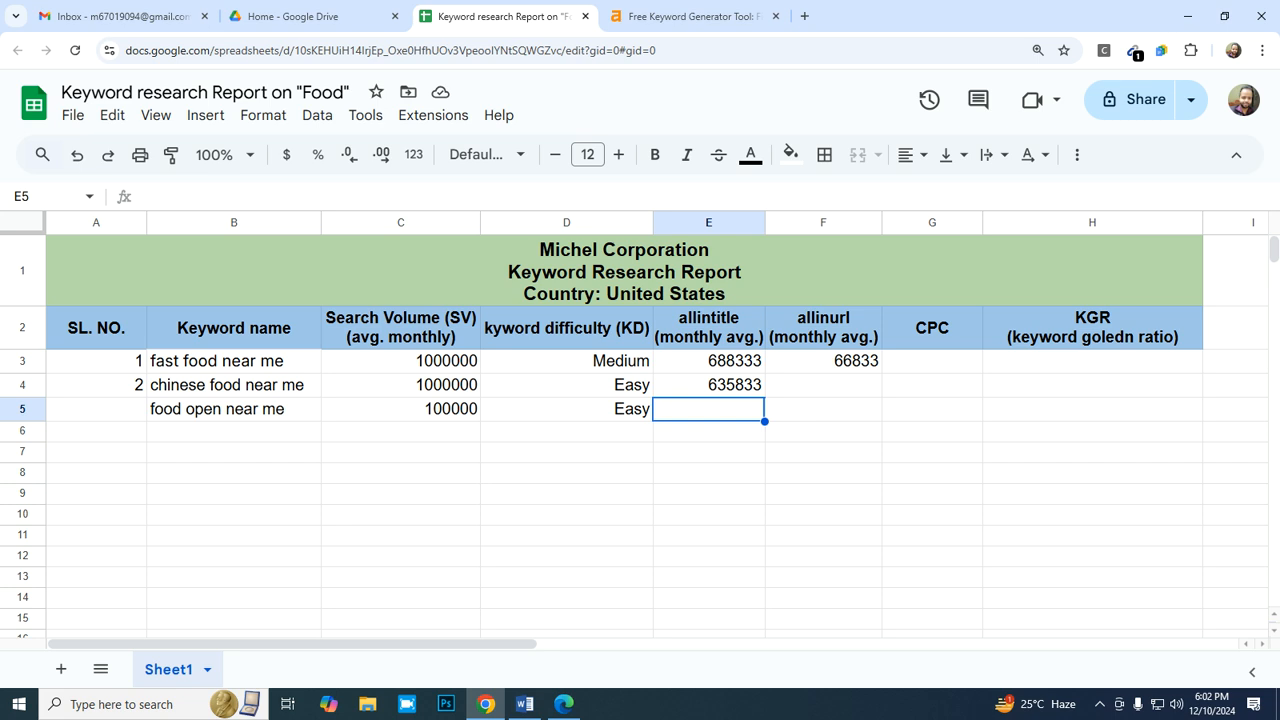
text(=)
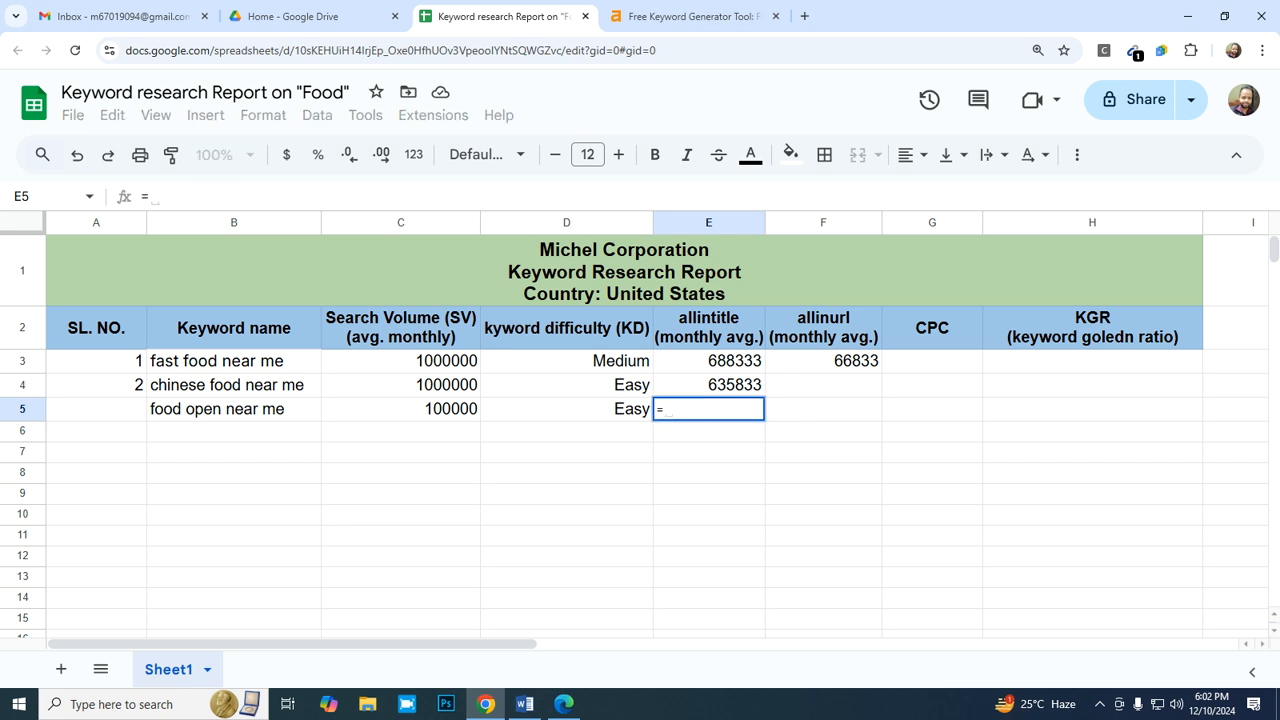
text(7500000/12)
key(Return)
key(Up)
key(Right)
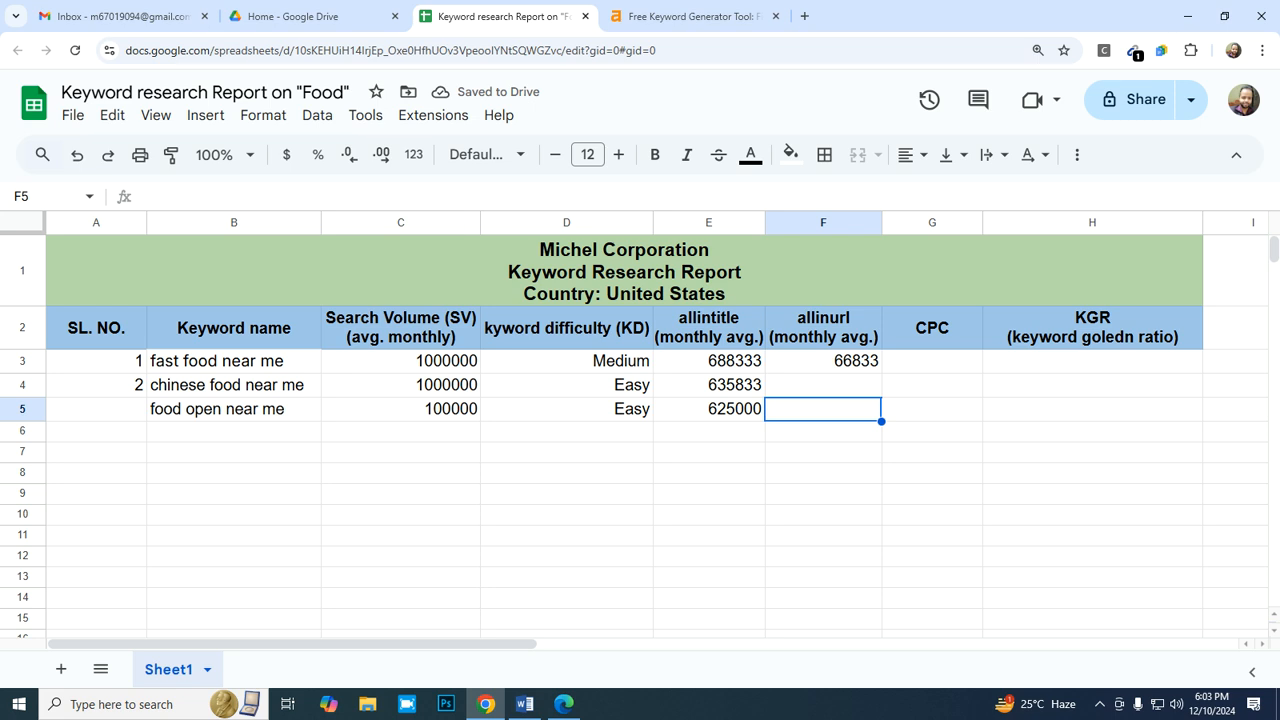
- Search Bing for "alliurl:food open near me", check the results page for a result count and return to the report
click(564, 704)
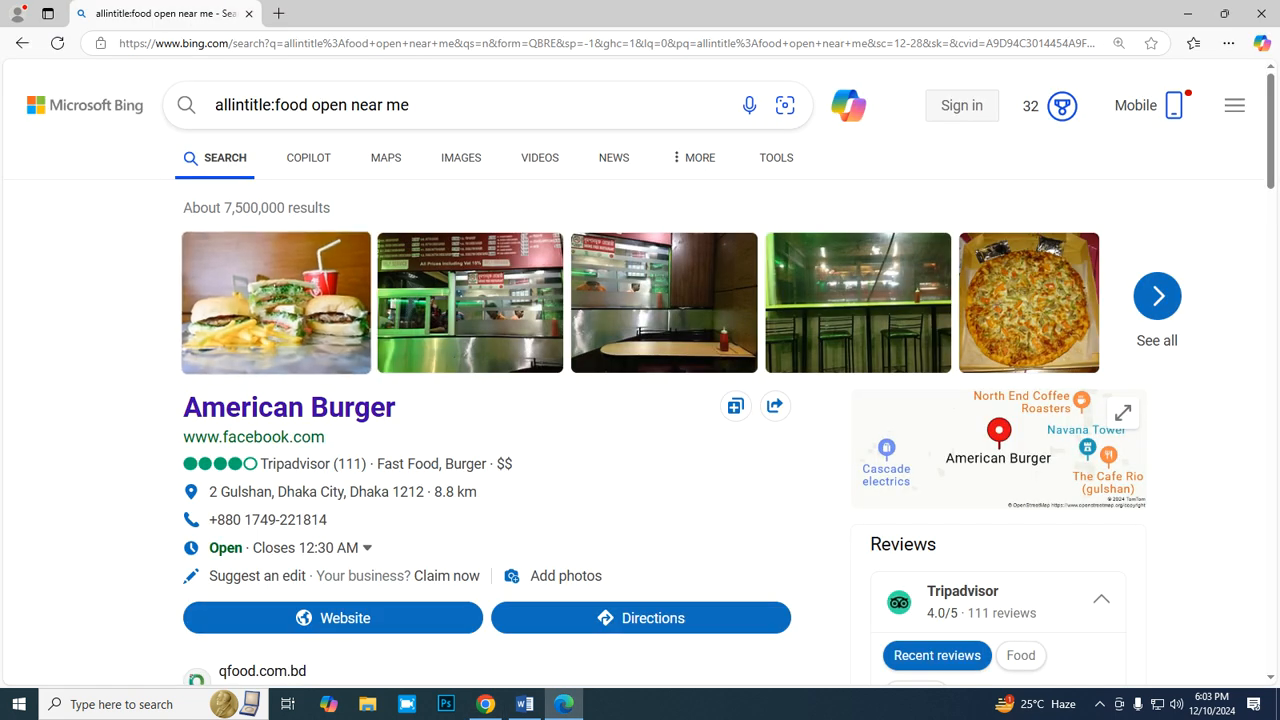
click(265, 104)
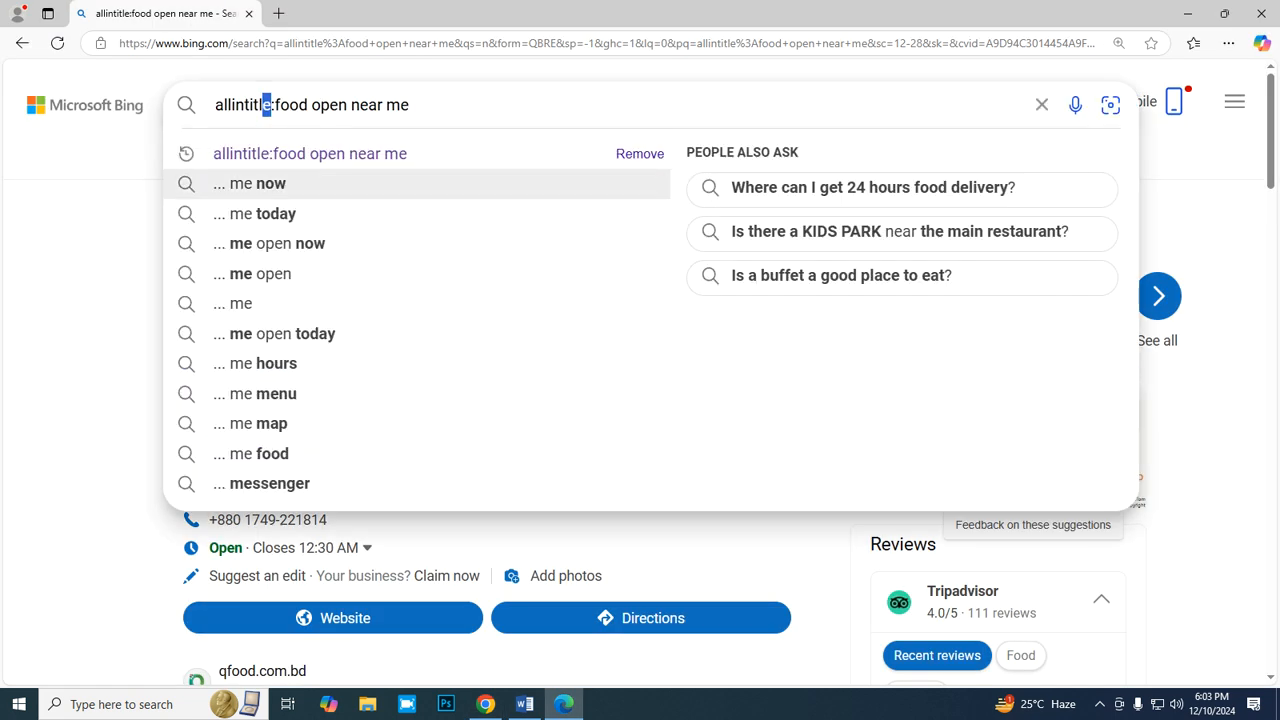
key(BackSpace)
key(BackSpace)
key(BackSpace)
key(BackSpace)
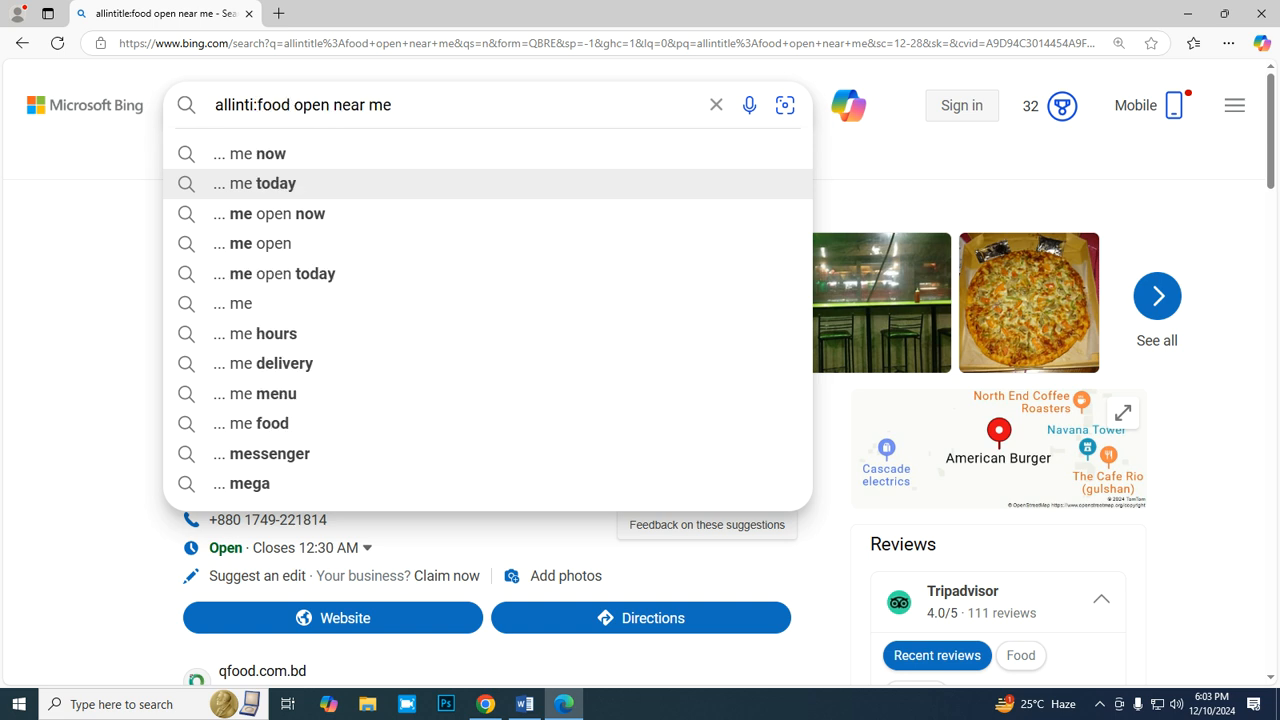
key(BackSpace)
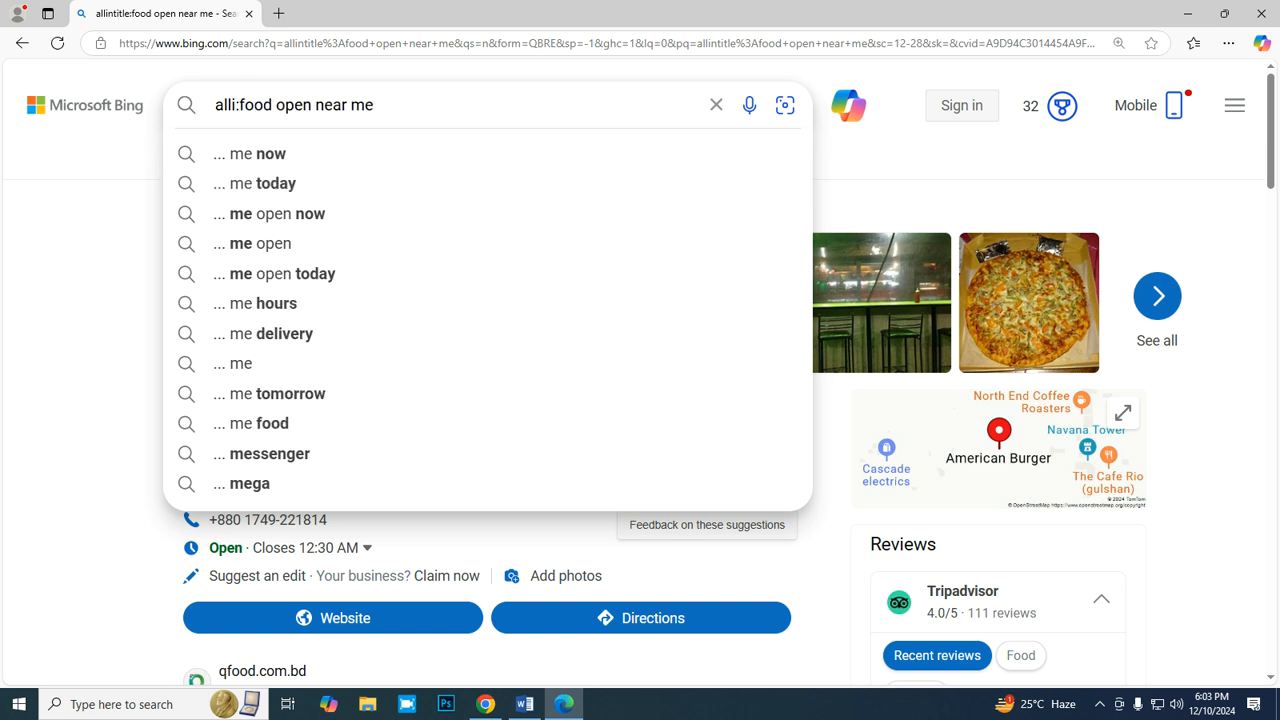
key(BackSpace)
text(url)
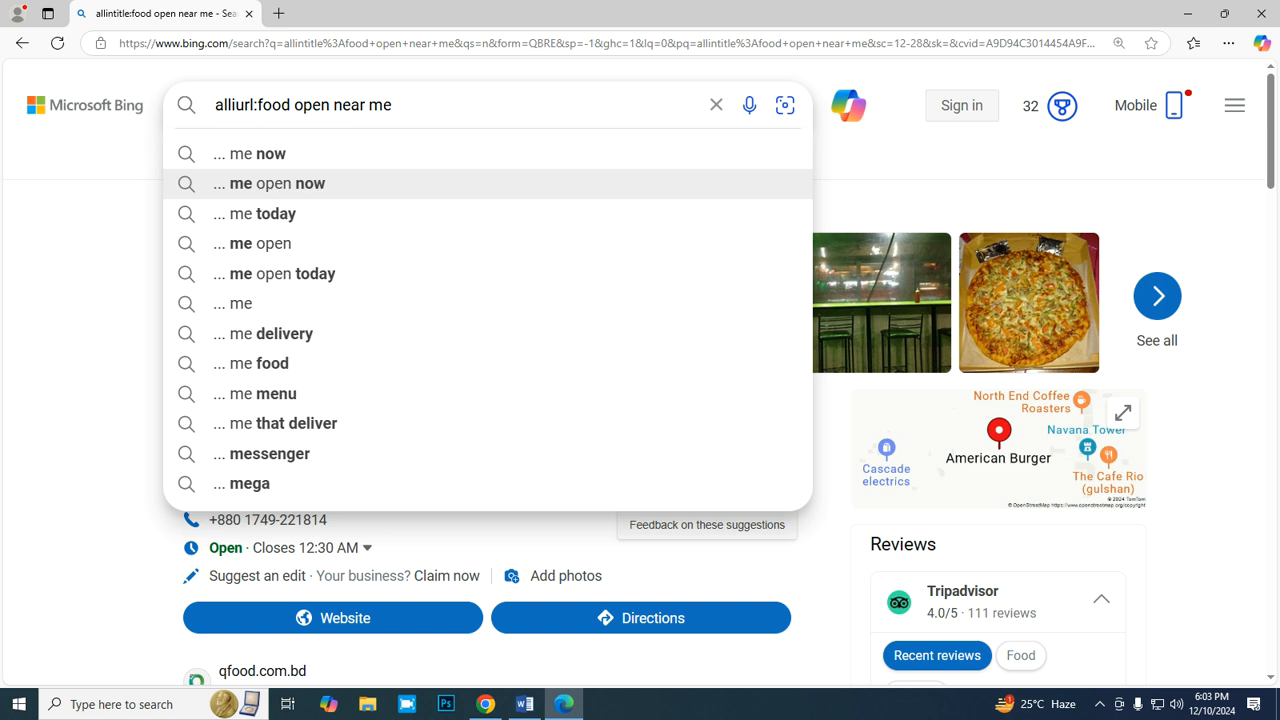
key(Return)
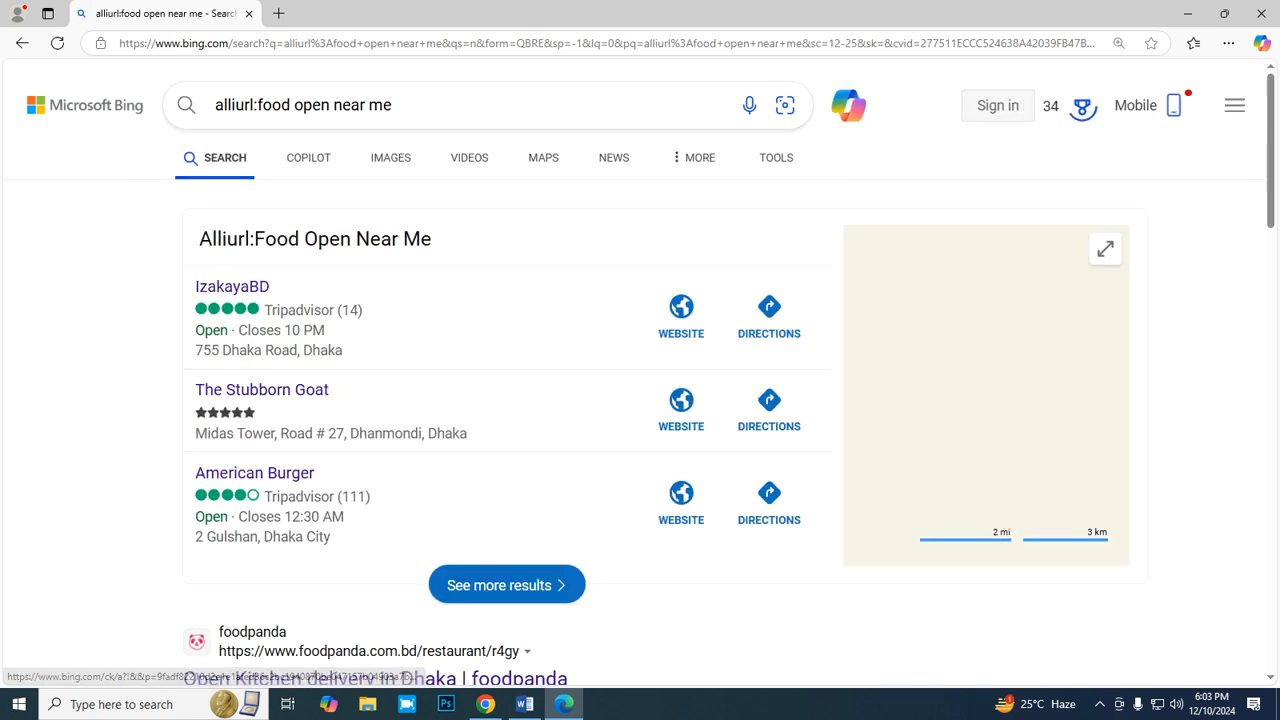
scroll(420, 321, down, 8)
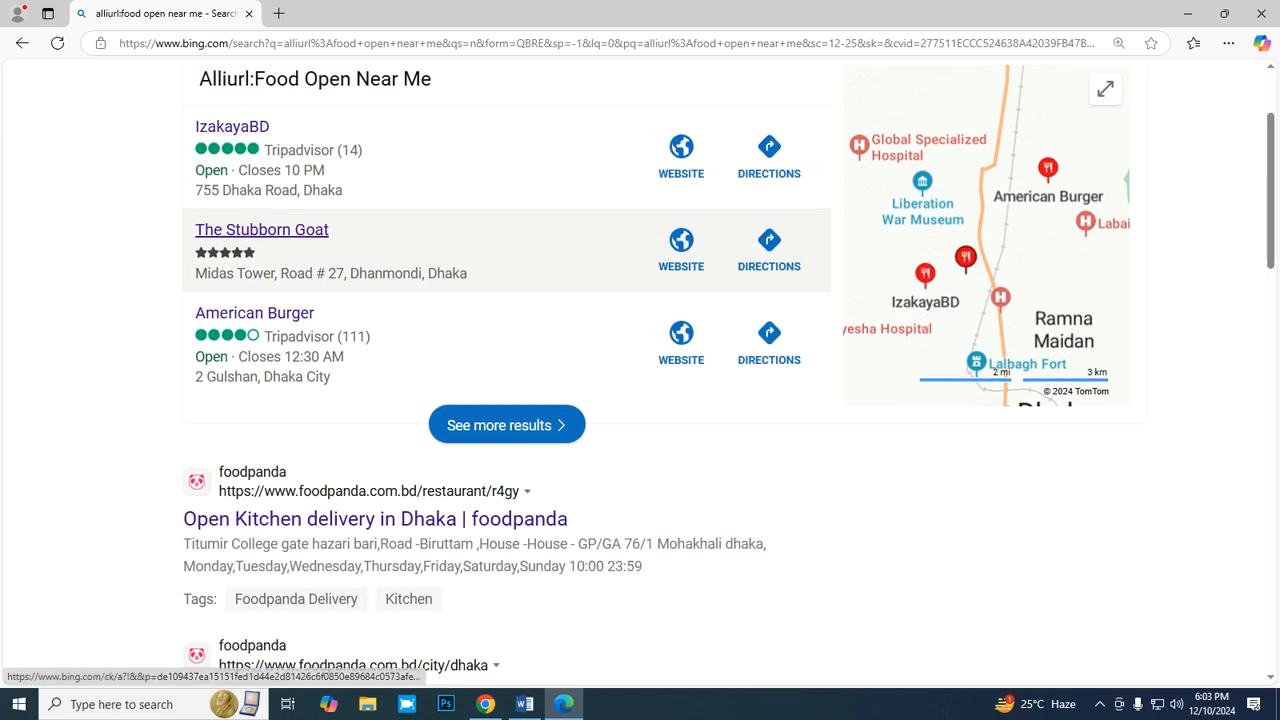
scroll(420, 321, down, 7)
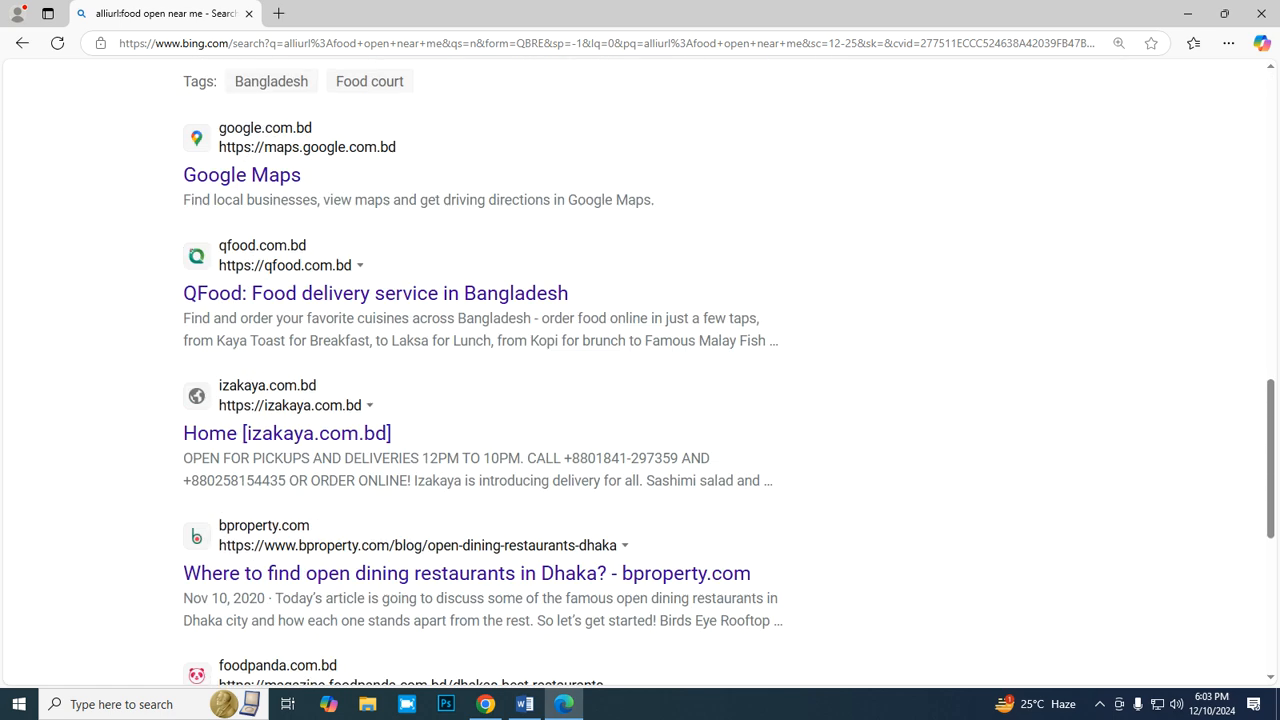
scroll(420, 321, up, 15)
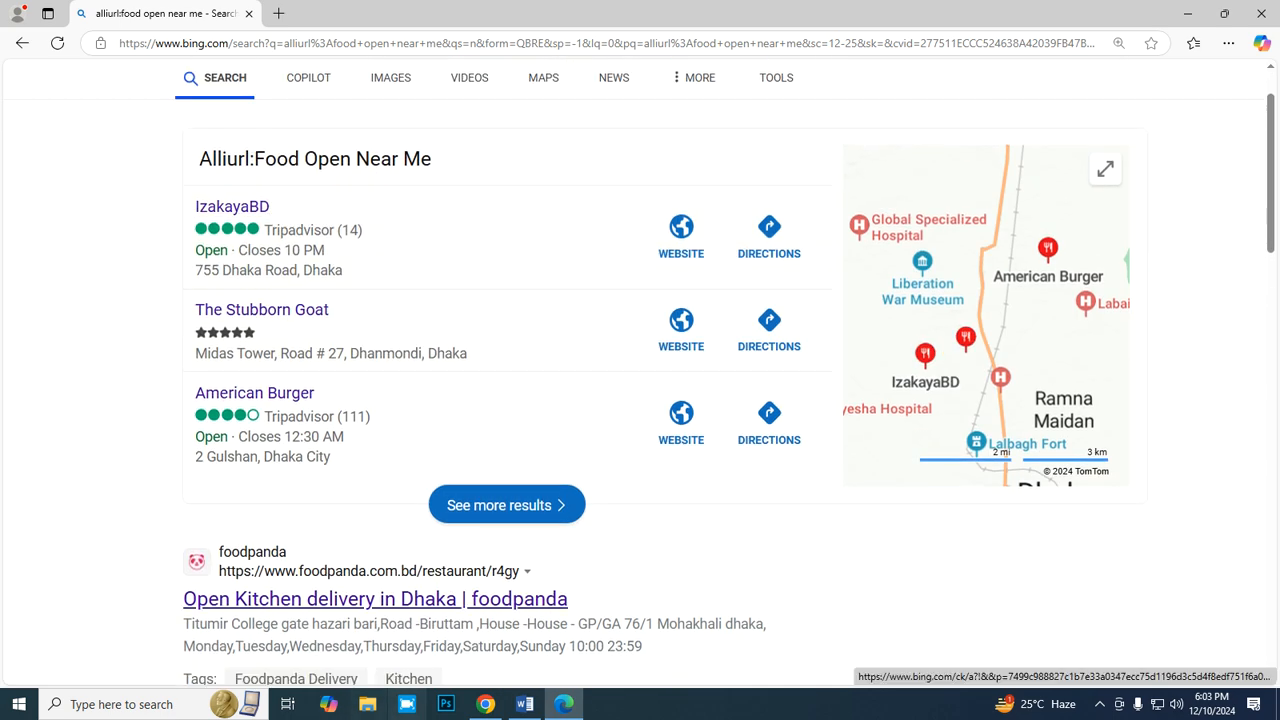
click(485, 704)
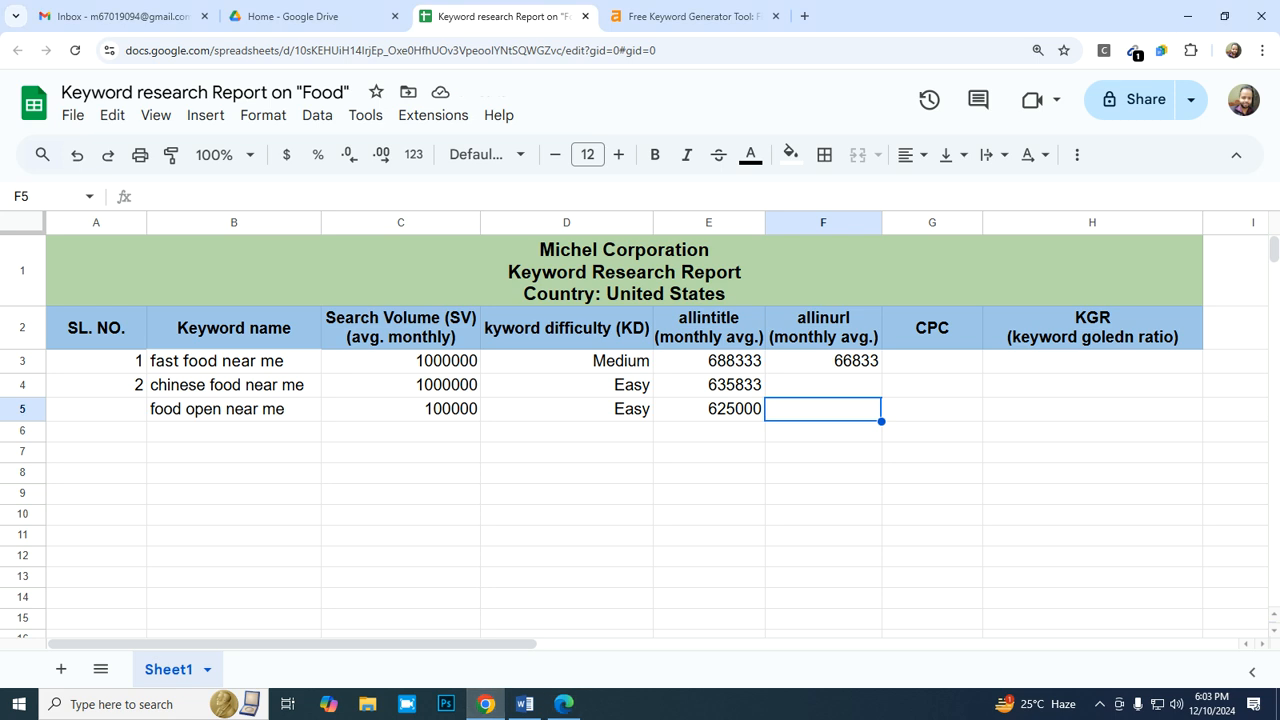
click(823, 360)
click(708, 360)
key(Up)
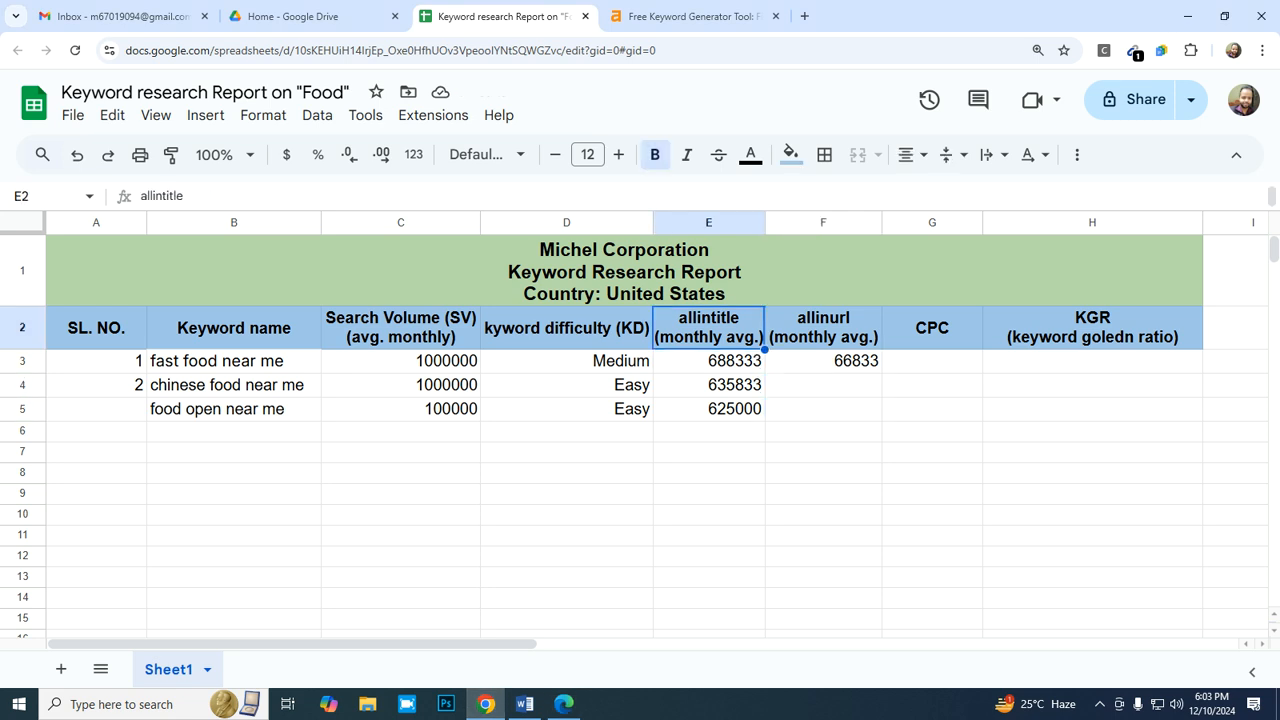
key(Right)
key(Right)
key(Right)
key(Left)
key(Left)
key(Left)
key(Left)
key(Left)
key(Left)
key(Right)
key(Down)
key(Down)
key(Right)
key(Right)
key(Right)
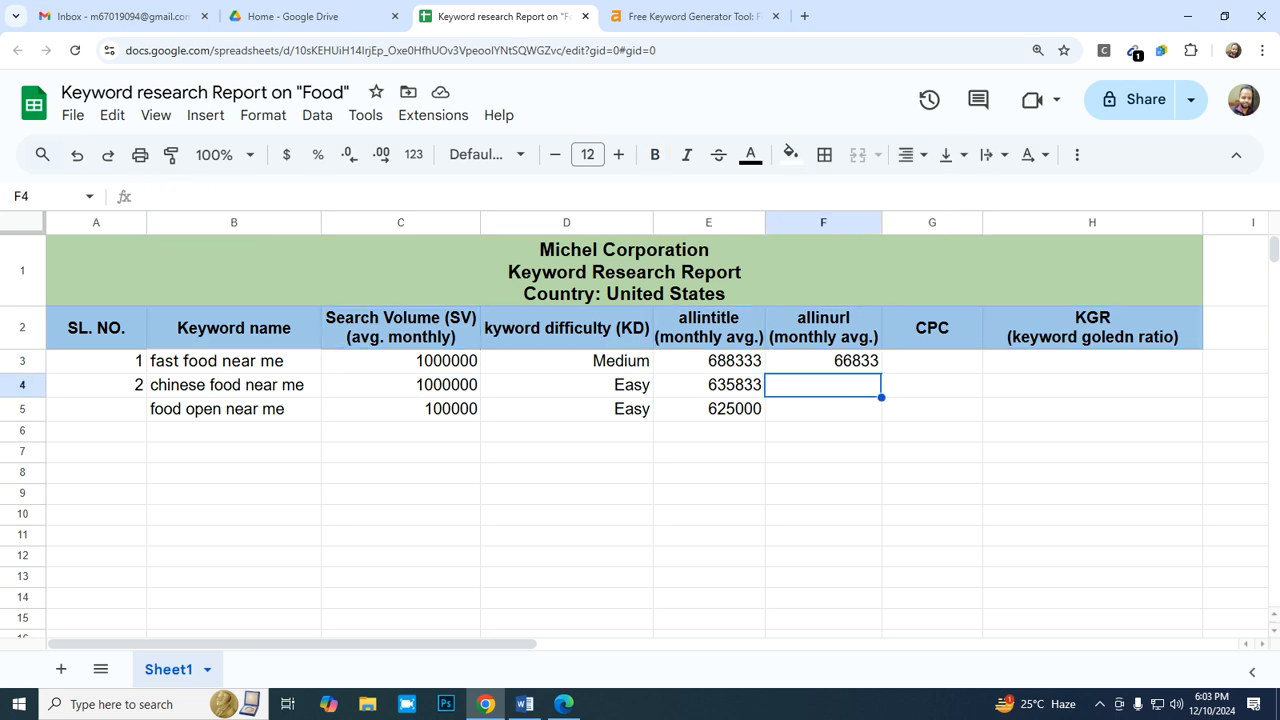
- Enter the serial numbers 3 in A5 and 4 in A6
key(Down)
key(Down)
key(Left)
key(Left)
key(Left)
key(Left)
key(Left)
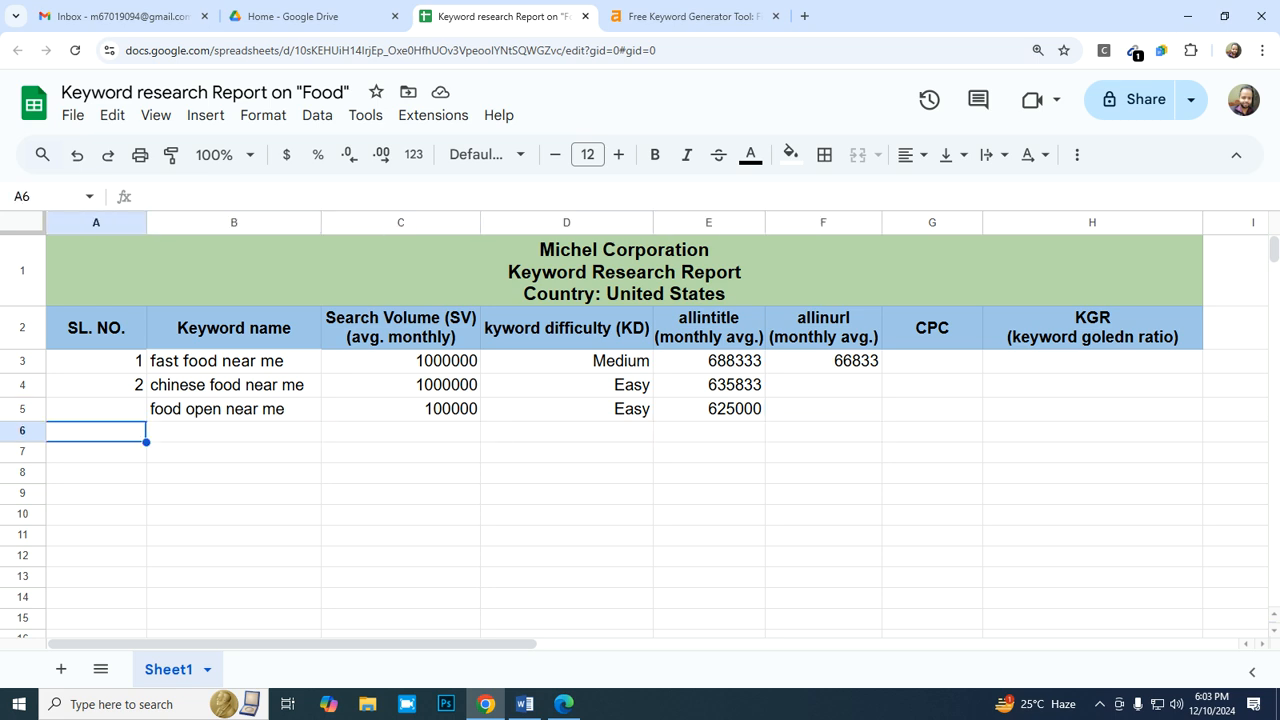
key(Up)
text(3)
key(Return)
text(4)
key(Tab)
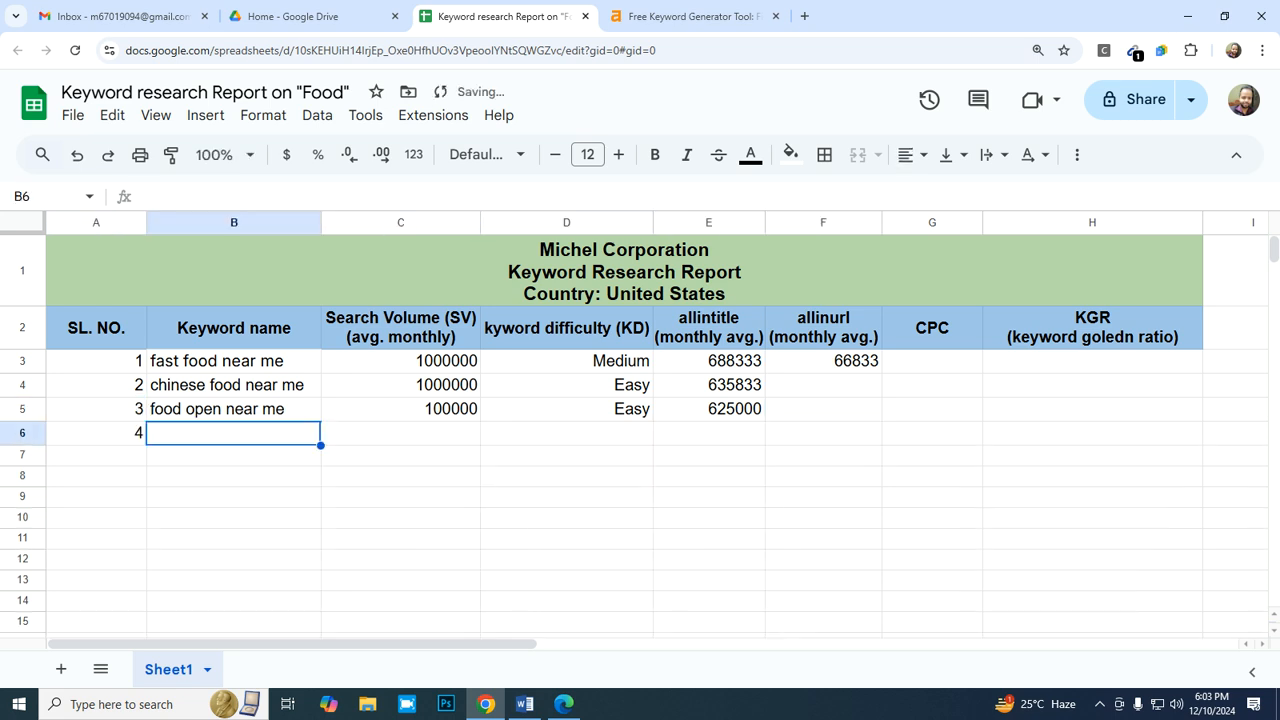
- Copy the keyword "thai food near me" from the Ahrefs keyword ideas and paste it into B6 of the report
click(690, 16)
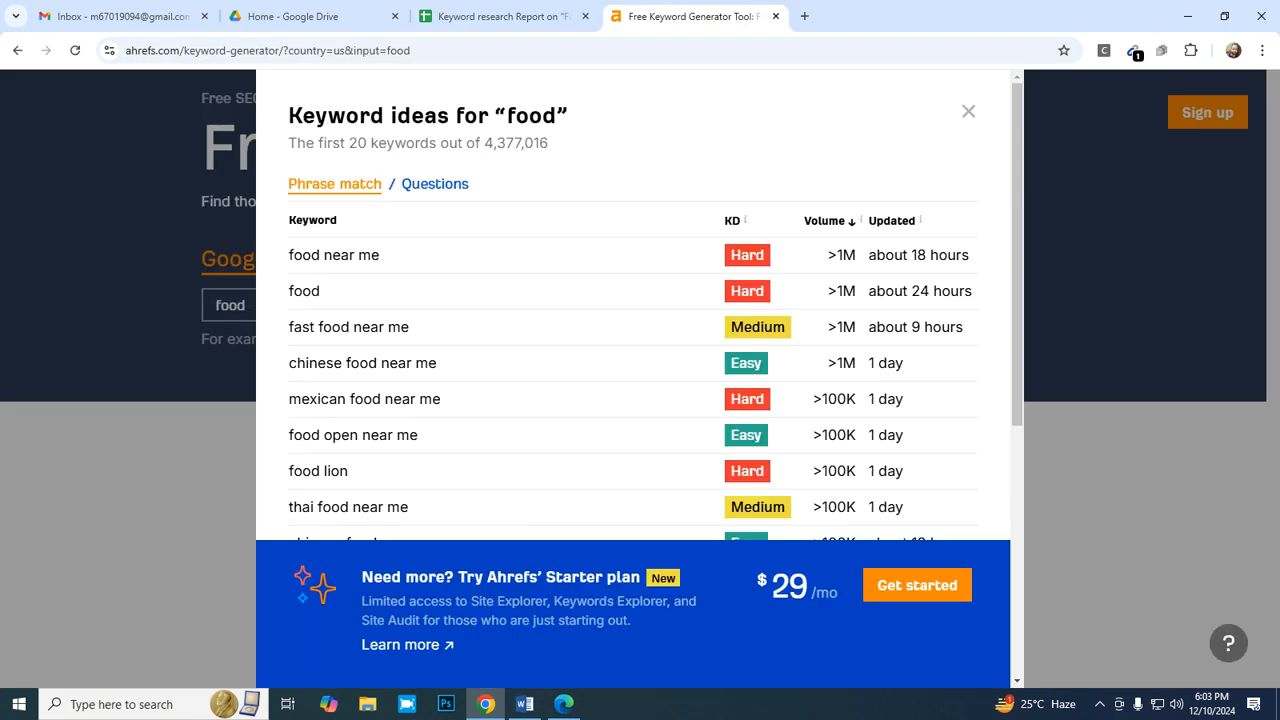
scroll(640, 300, down, 2)
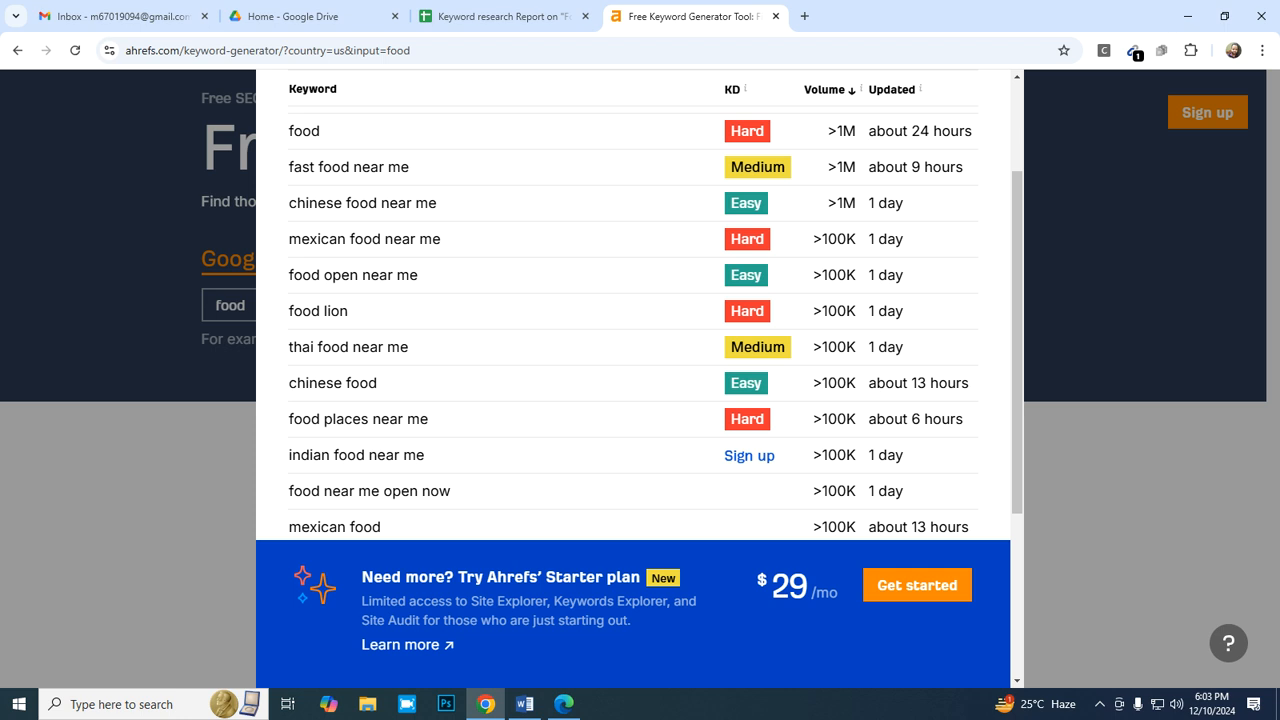
drag(410, 347, 288, 347)
key(ctrl+c)
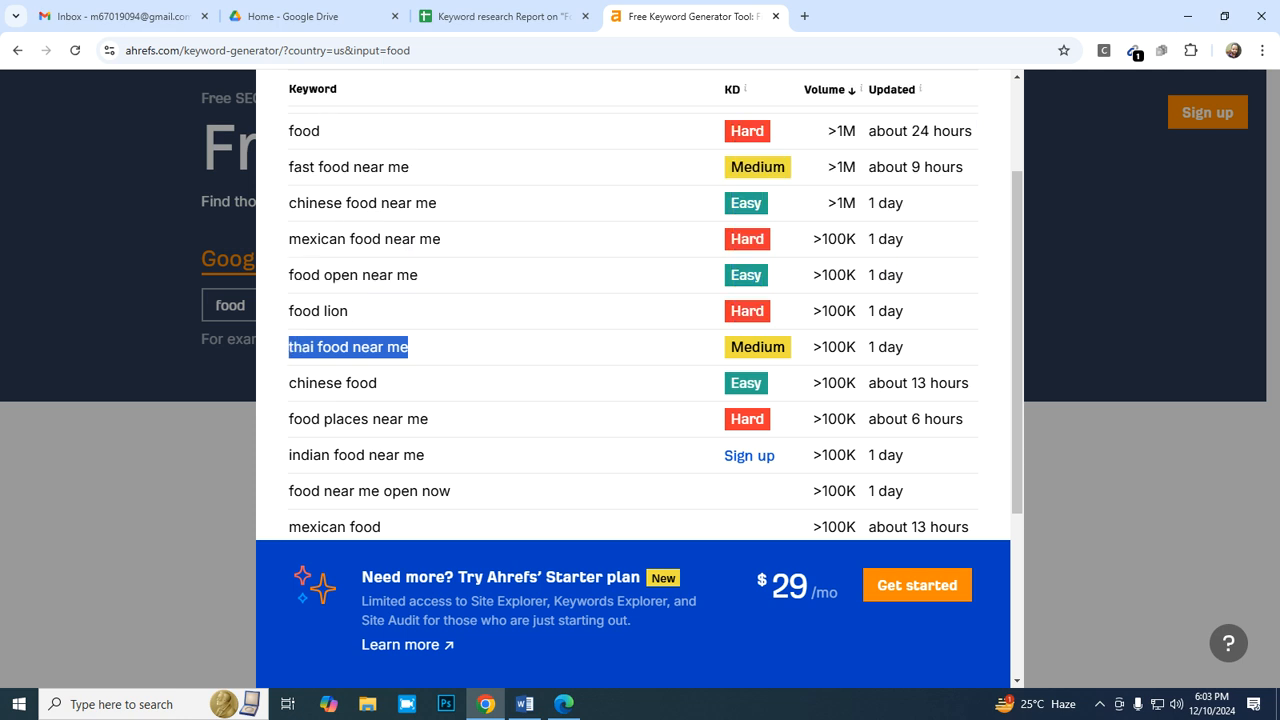
scroll(655, 323, down, 2)
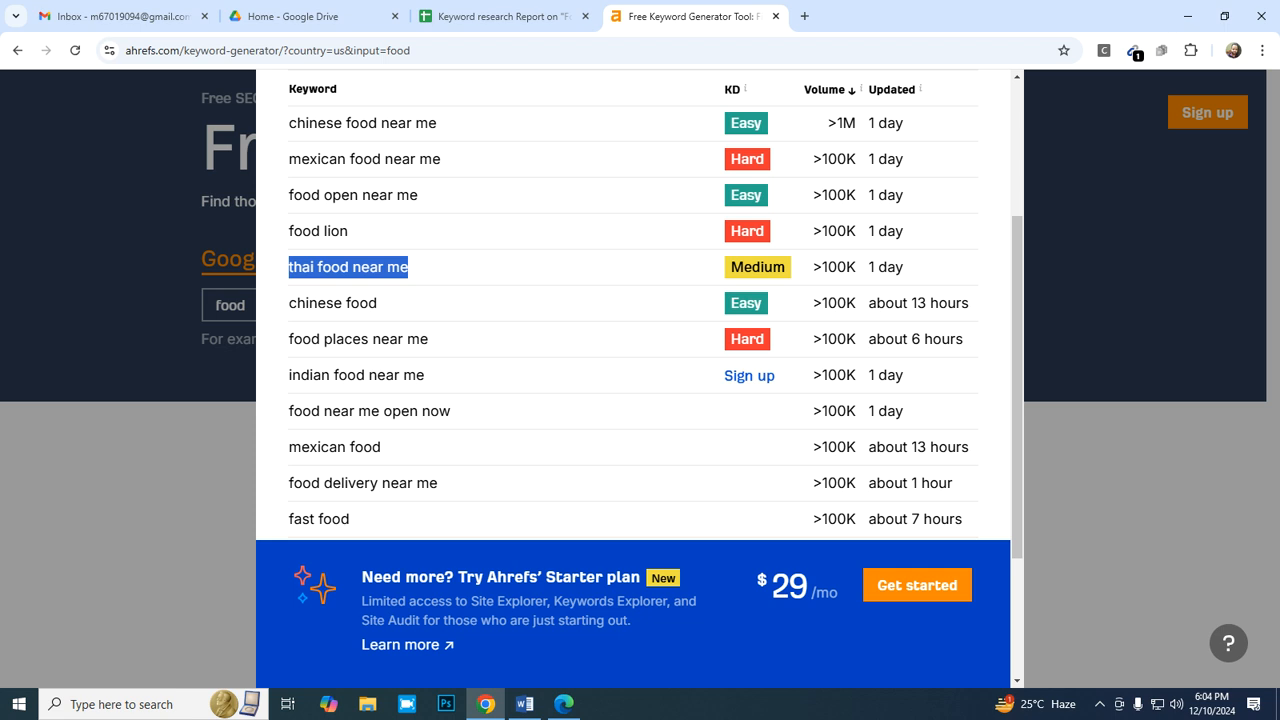
key(ctrl+shift+Tab)
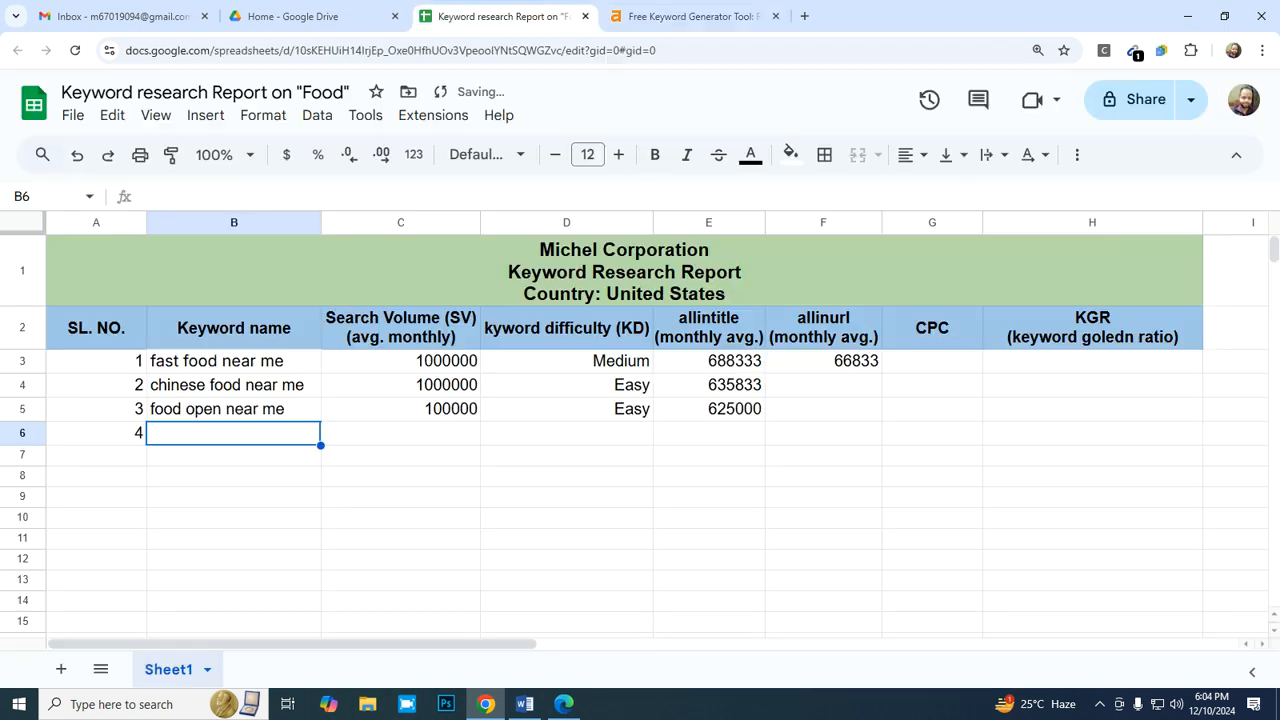
right_click(248, 432)
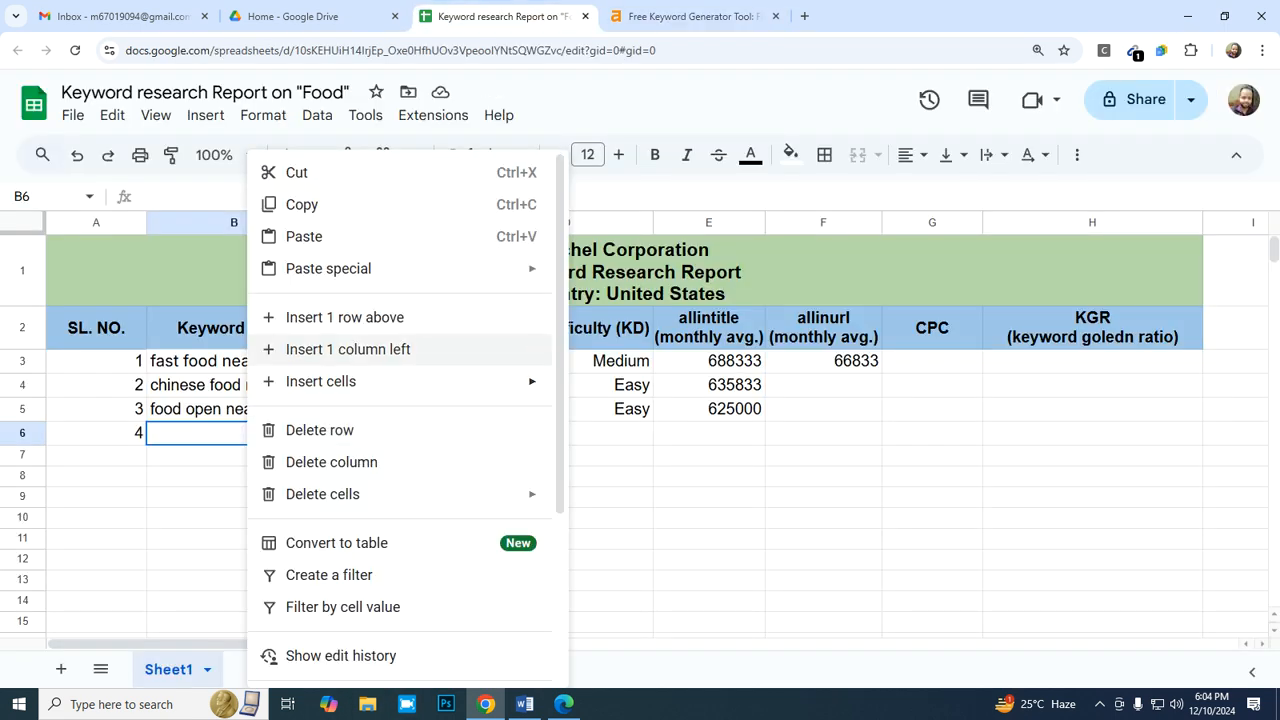
mouse_move(330, 268)
click(605, 276)
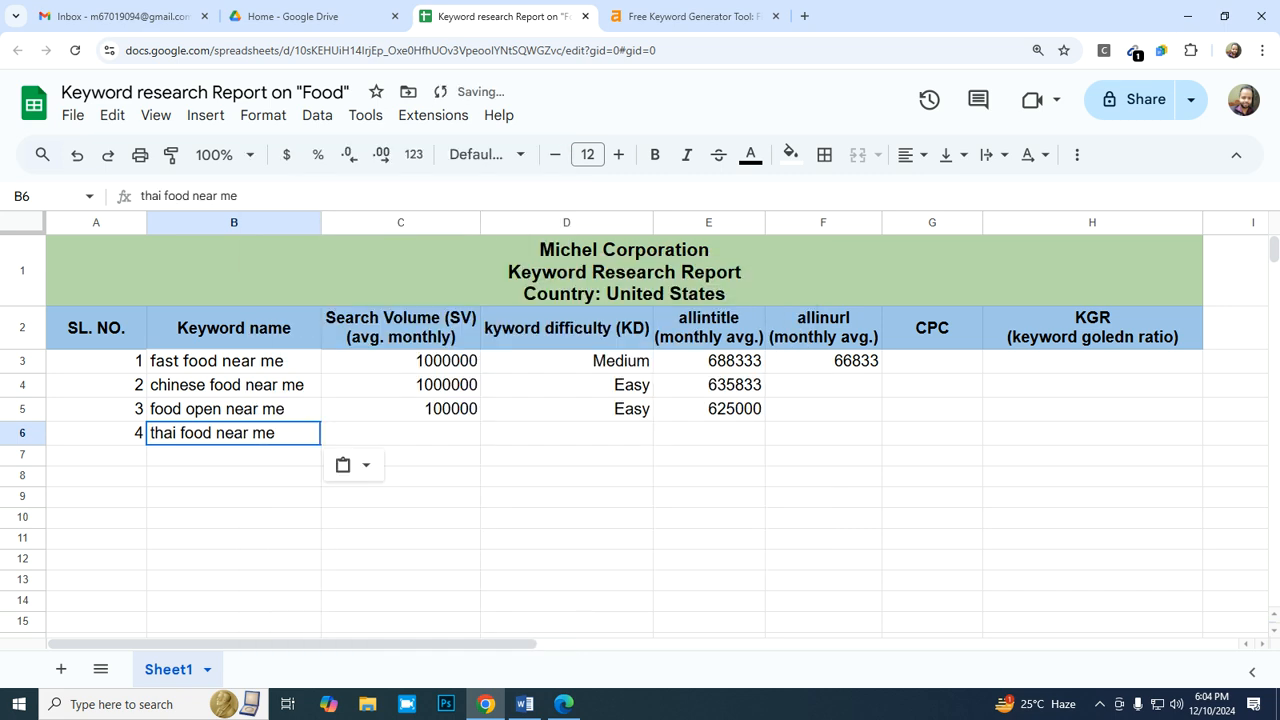
- Check the volume of "thai food near me" in Ahrefs and enter 100000 as its search volume in C6 of the report
click(400, 409)
click(400, 433)
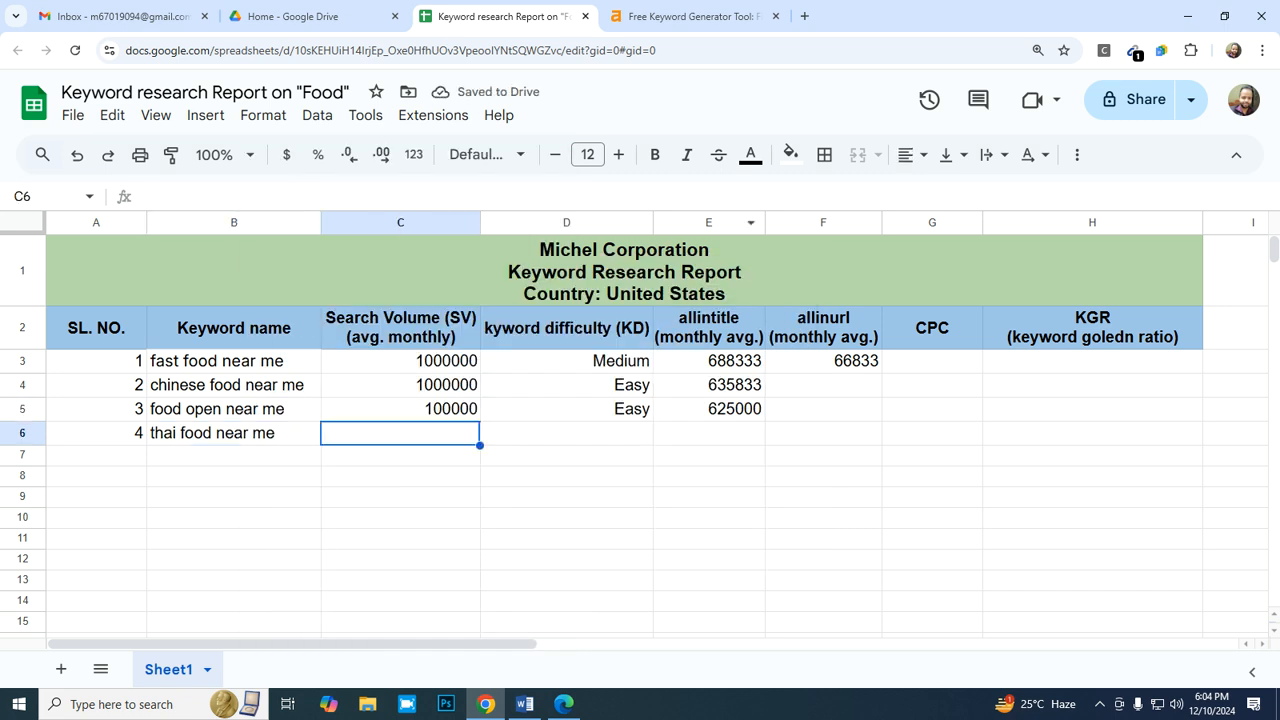
click(692, 16)
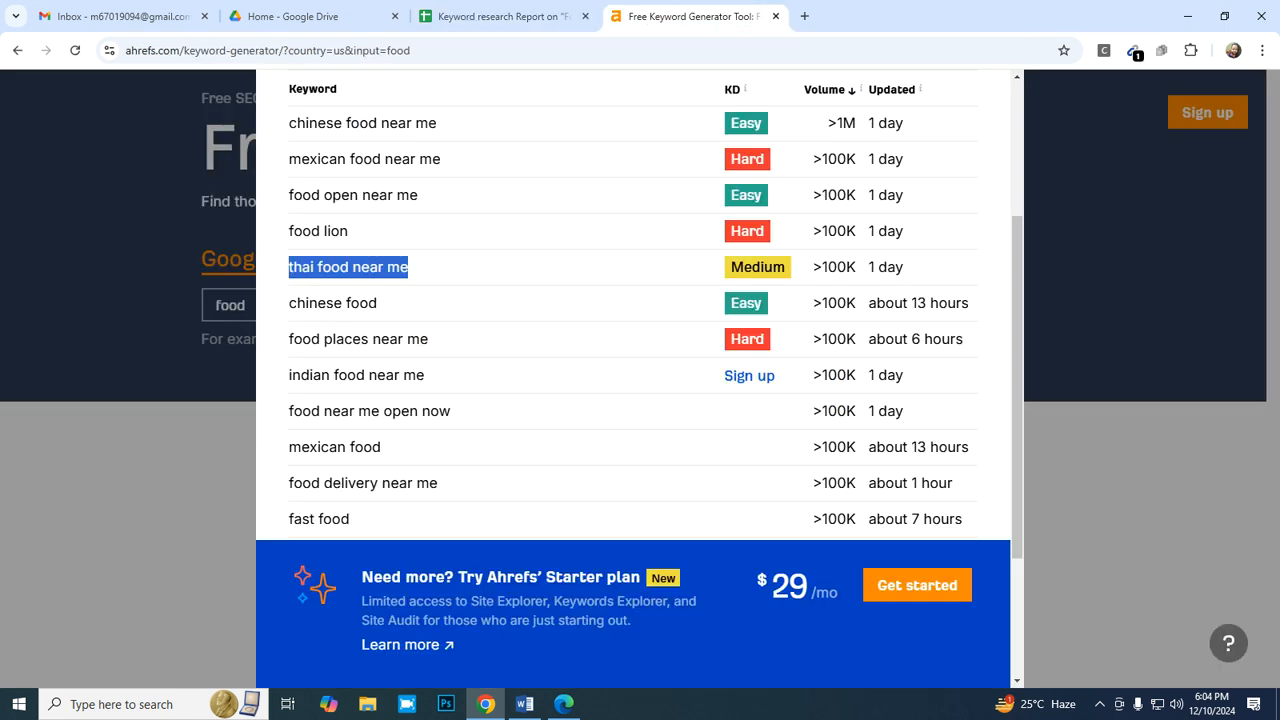
click(500, 16)
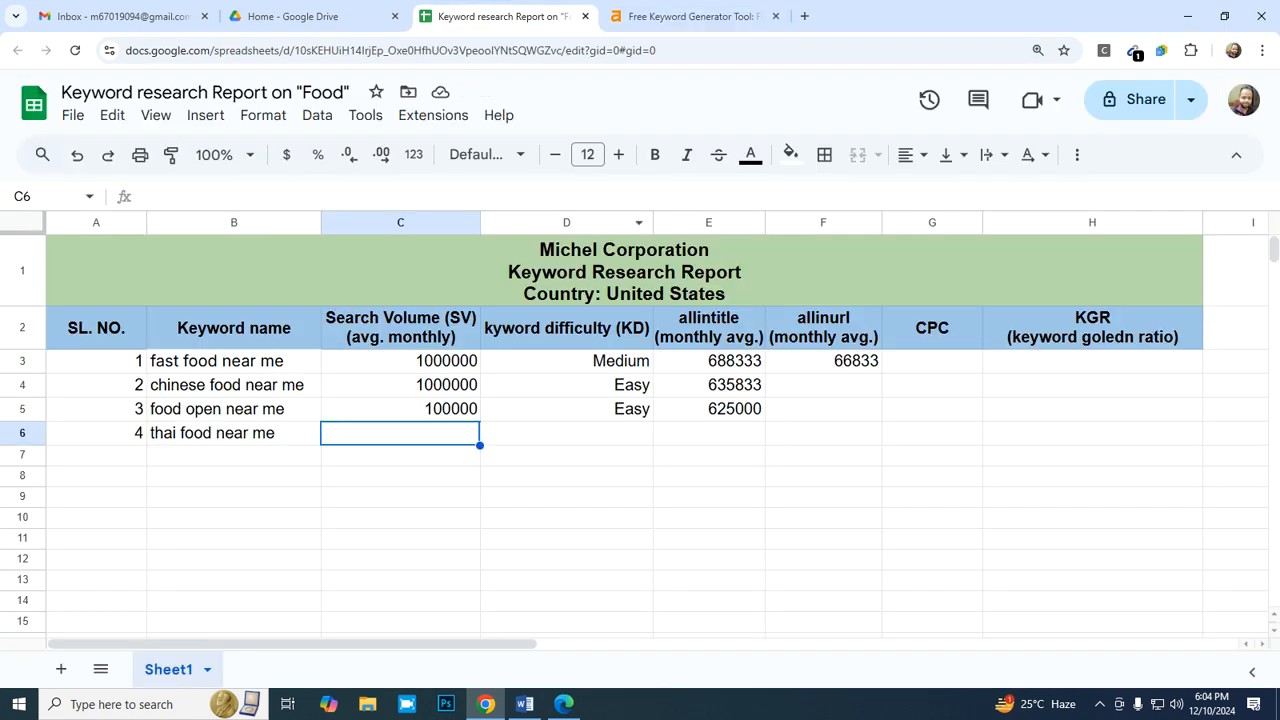
text(100)
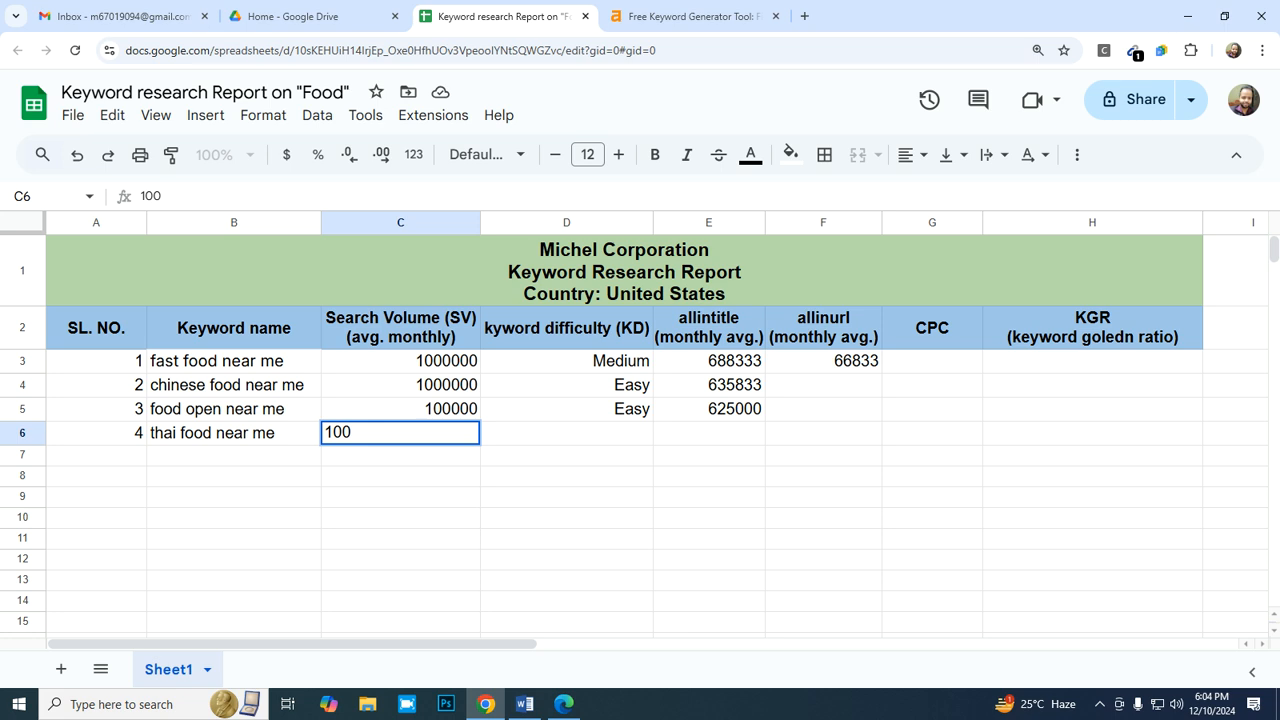
text(000)
key(Tab)
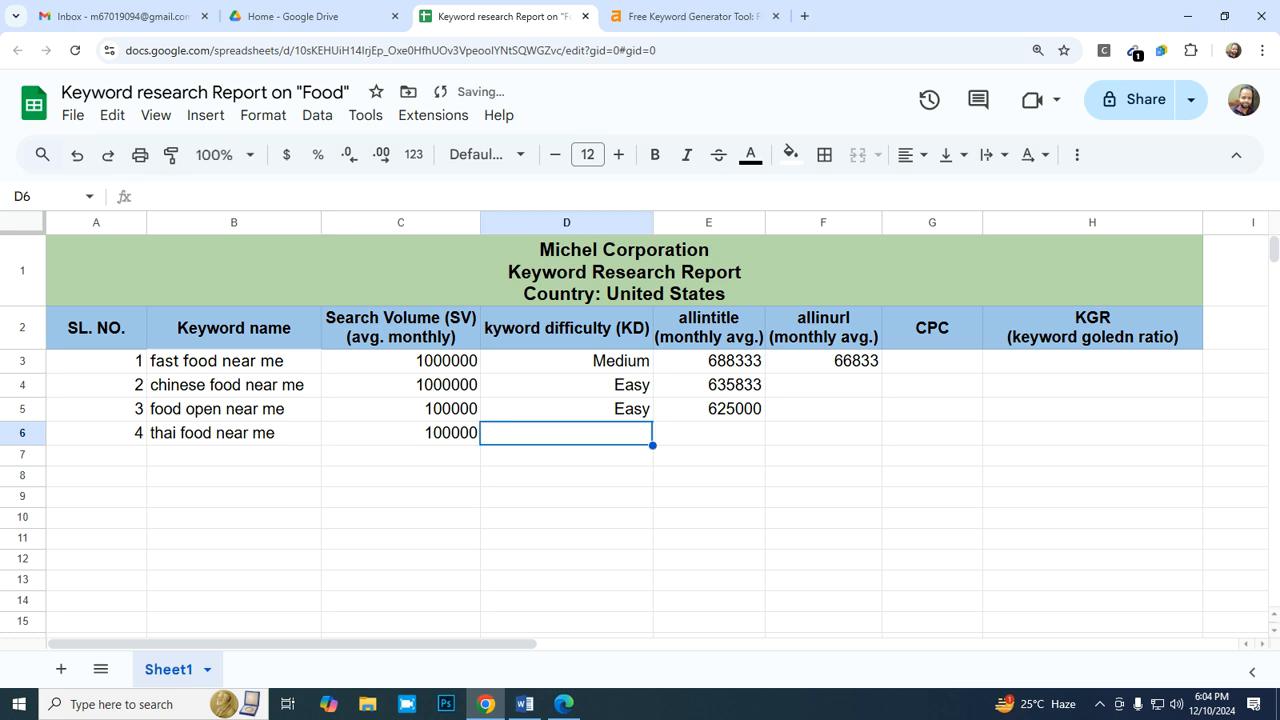
- Copy the difficulty rating "Medium" from D3 into D6 for the "thai food near me" keyword
key(Up)
key(Up)
key(Up)
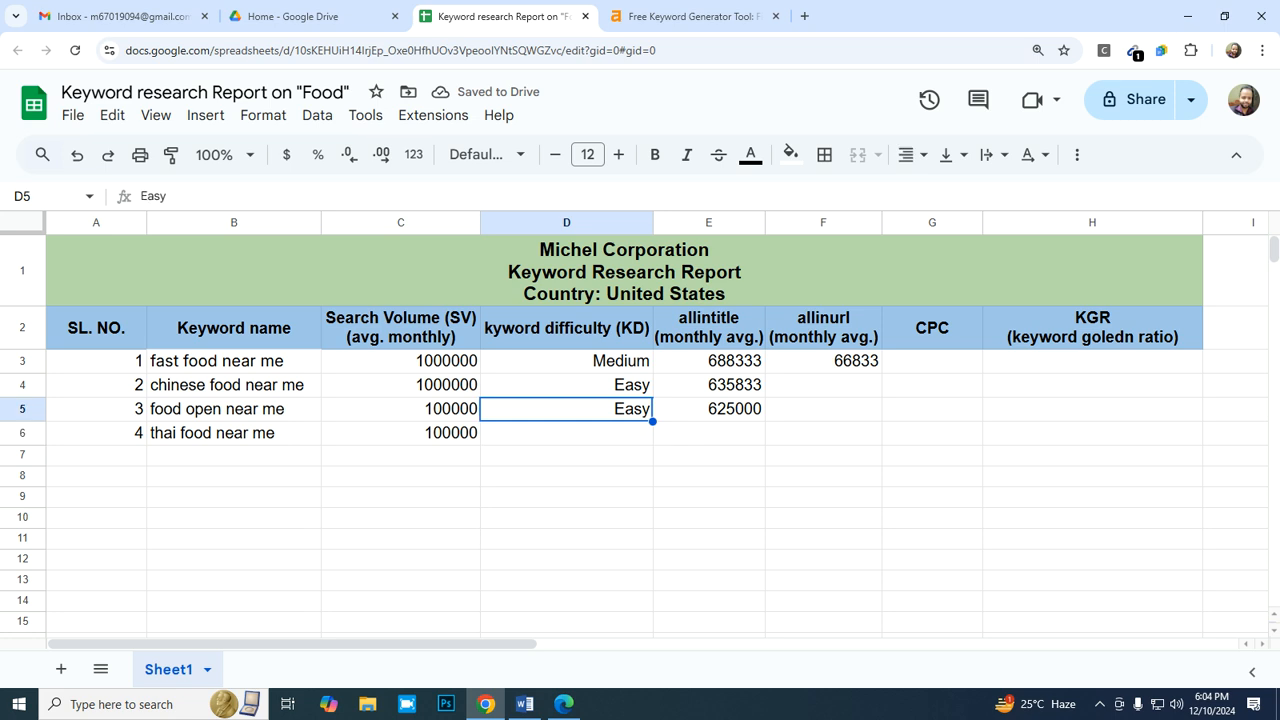
key(ctrl+c)
key(Down)
key(Down)
key(Down)
key(ctrl+v)
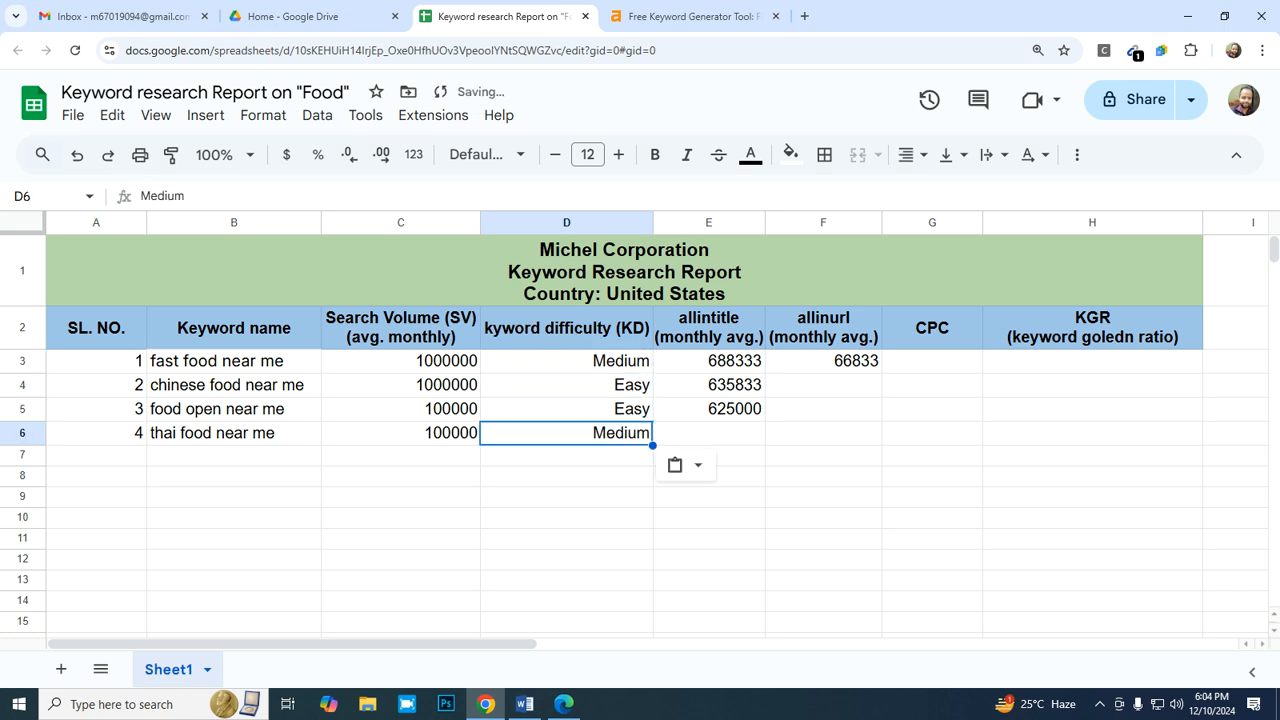
key(Right)
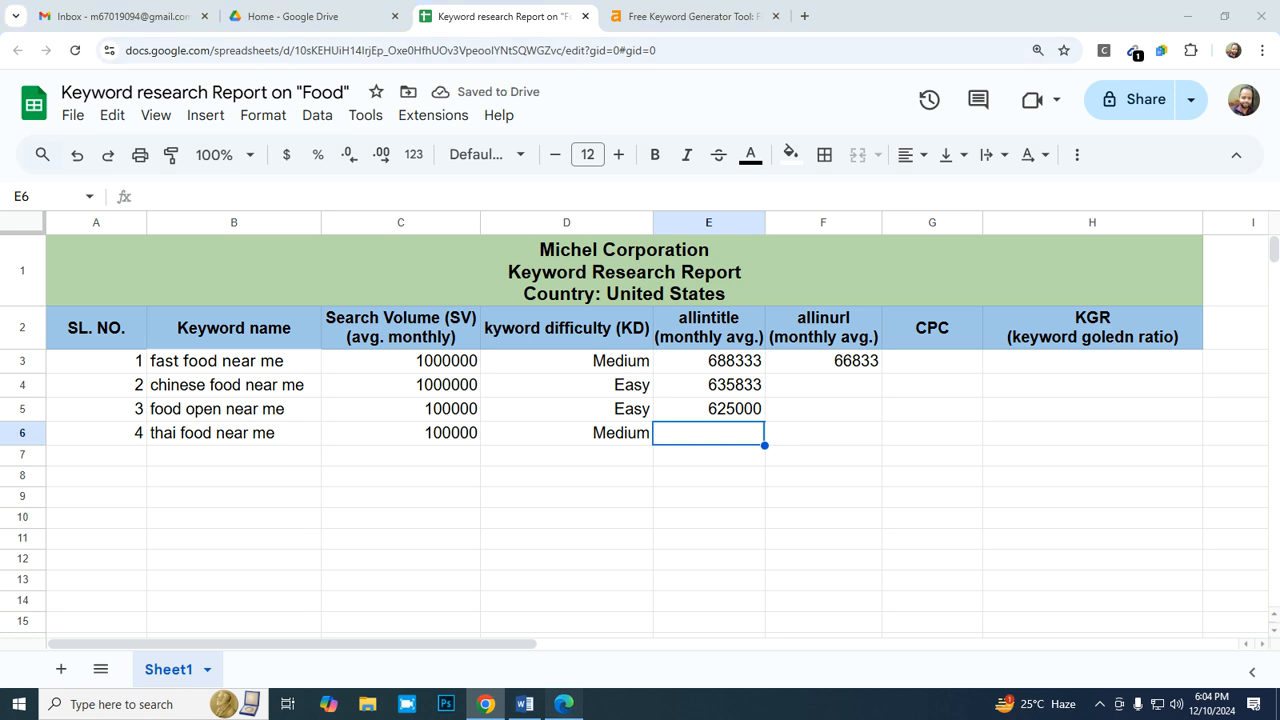
- Switch to Bing and replace the old search query with "allintitle:"
click(564, 704)
scroll(400, 225, up, 1)
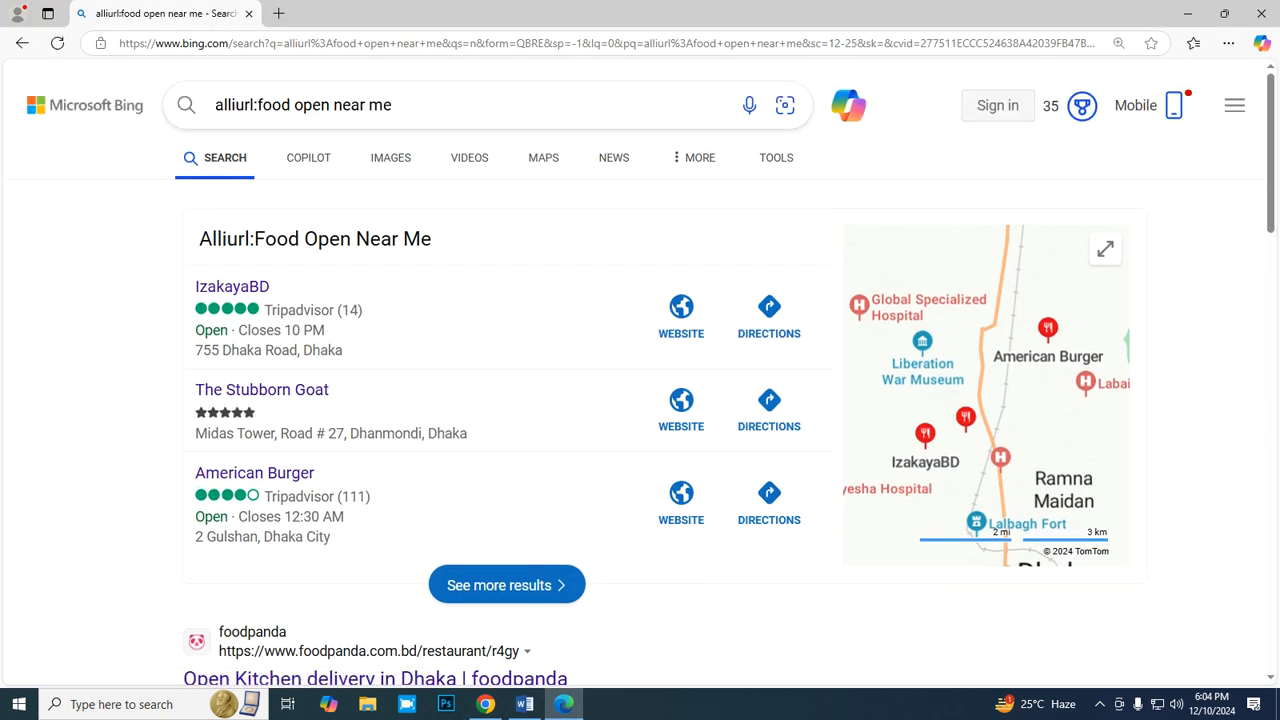
click(714, 104)
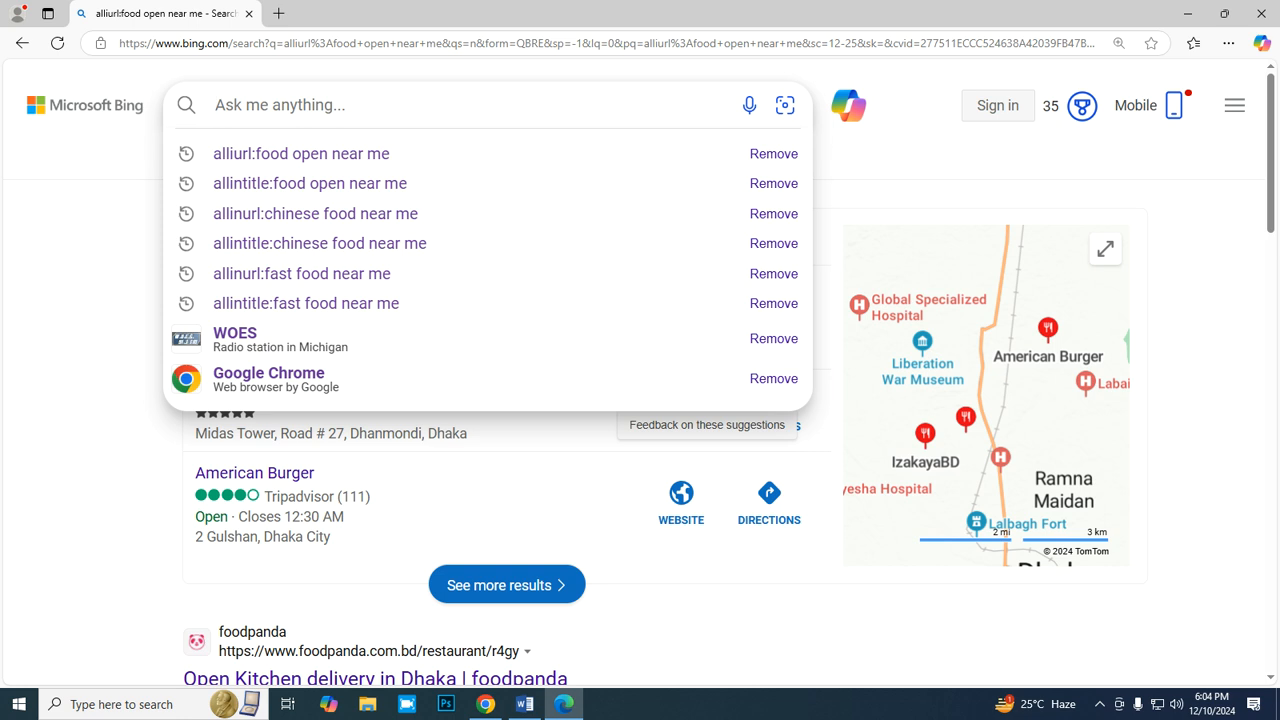
text(all)
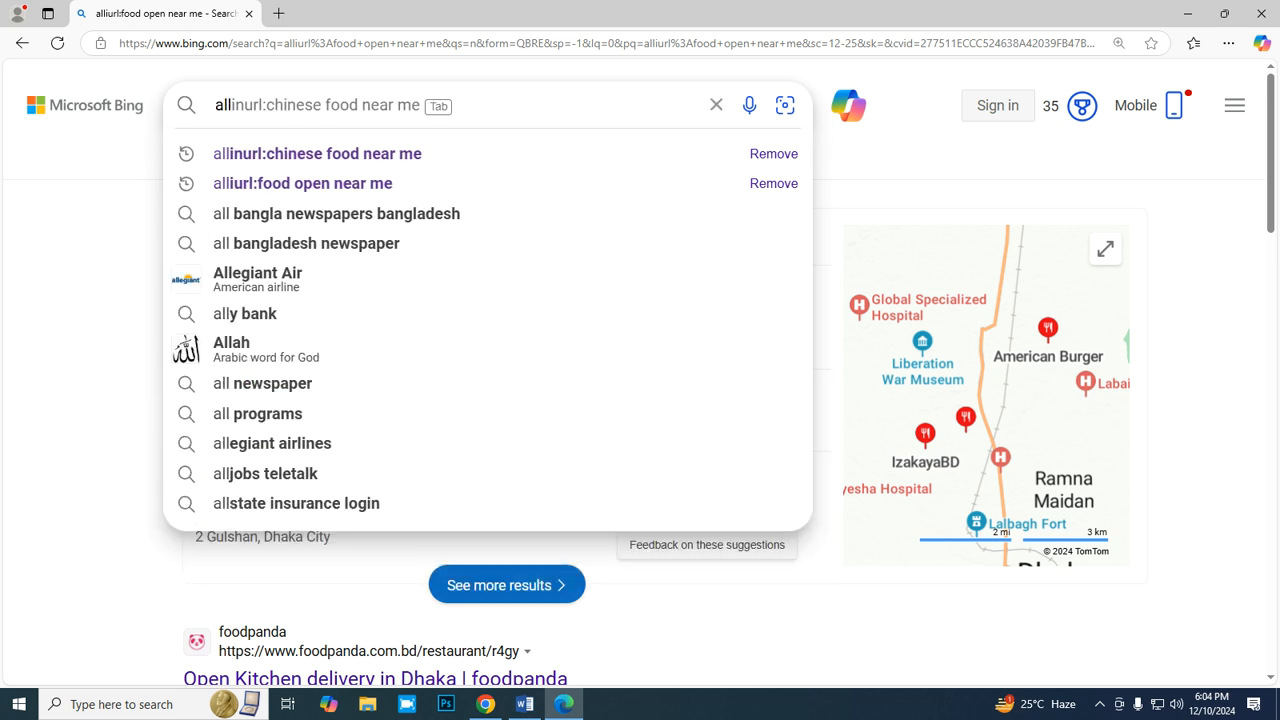
text(intitle)
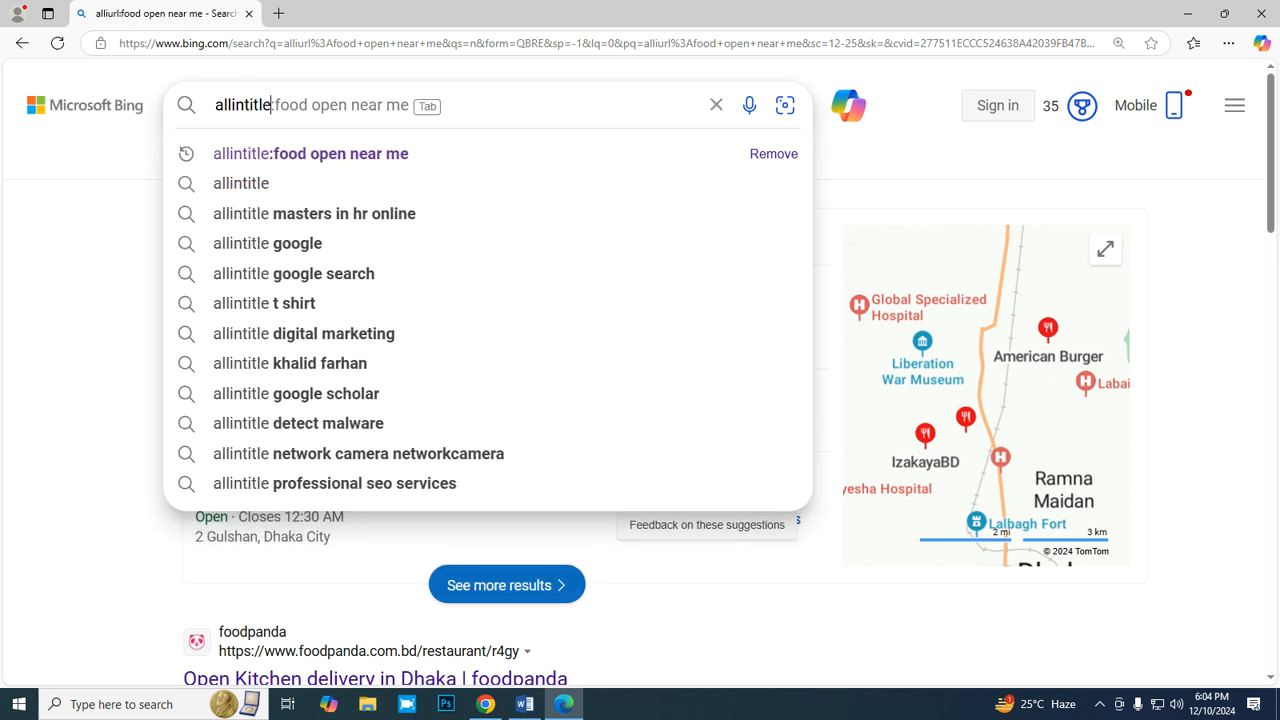
text(:)
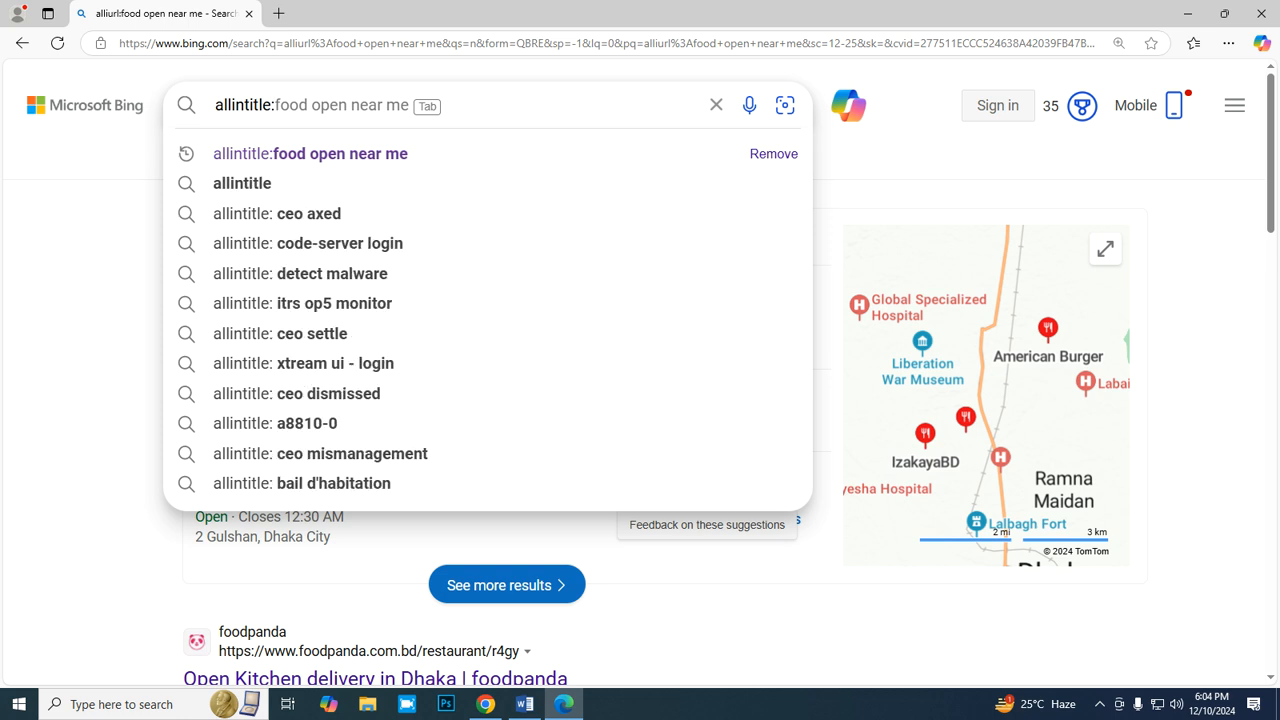
- Copy the keyword "thai food near me" from B6 of the report, append it to the "allintitle:" query in Bing and run the search
click(485, 704)
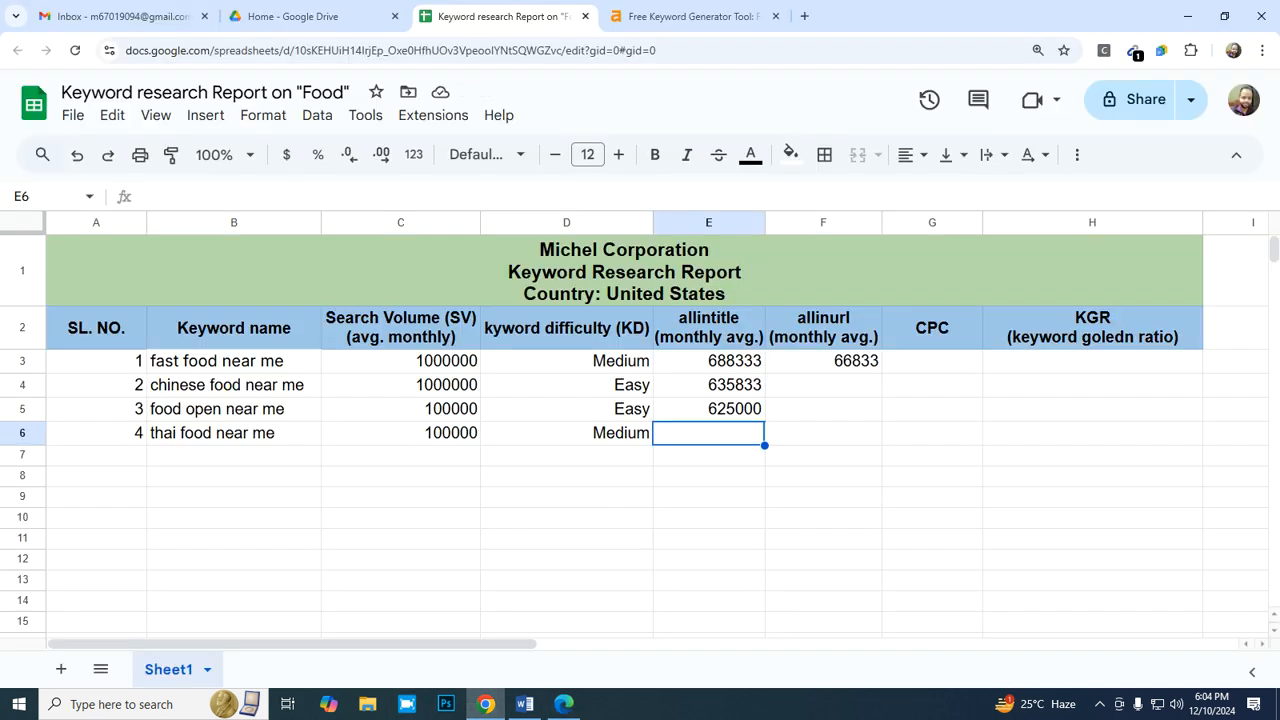
double_click(280, 433)
drag(278, 433, 149, 433)
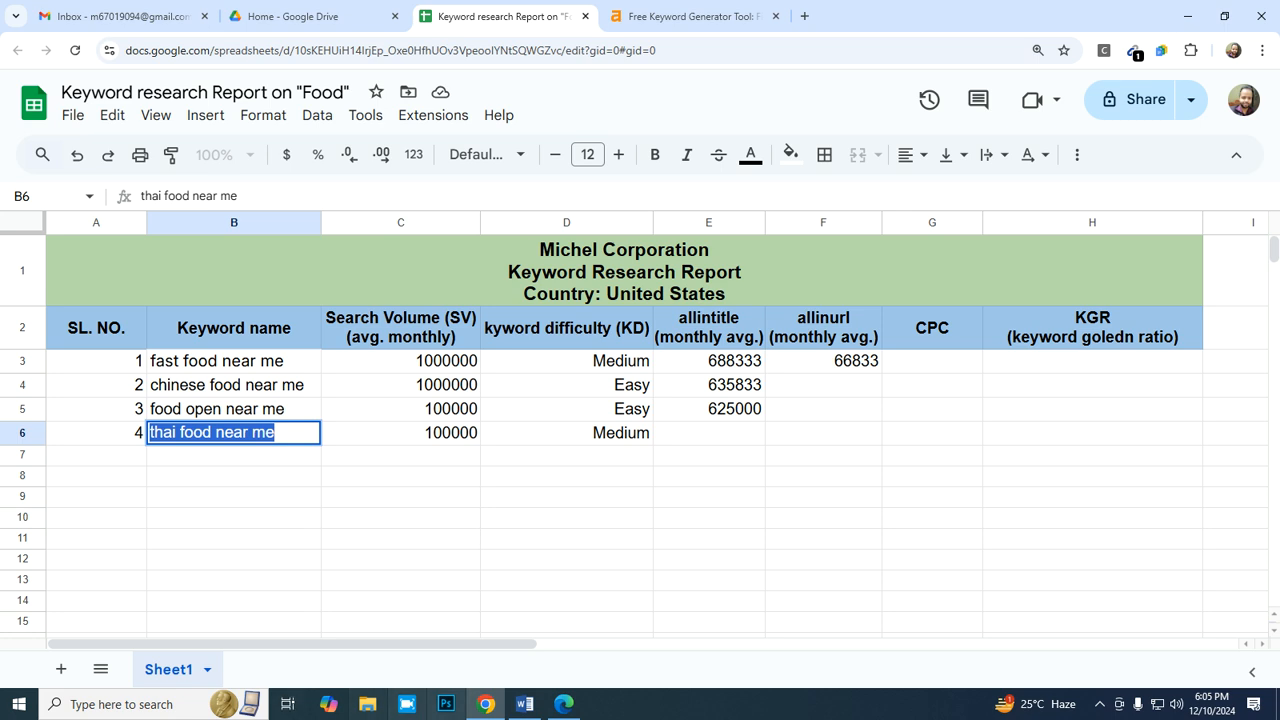
click(564, 704)
text(thai food near me)
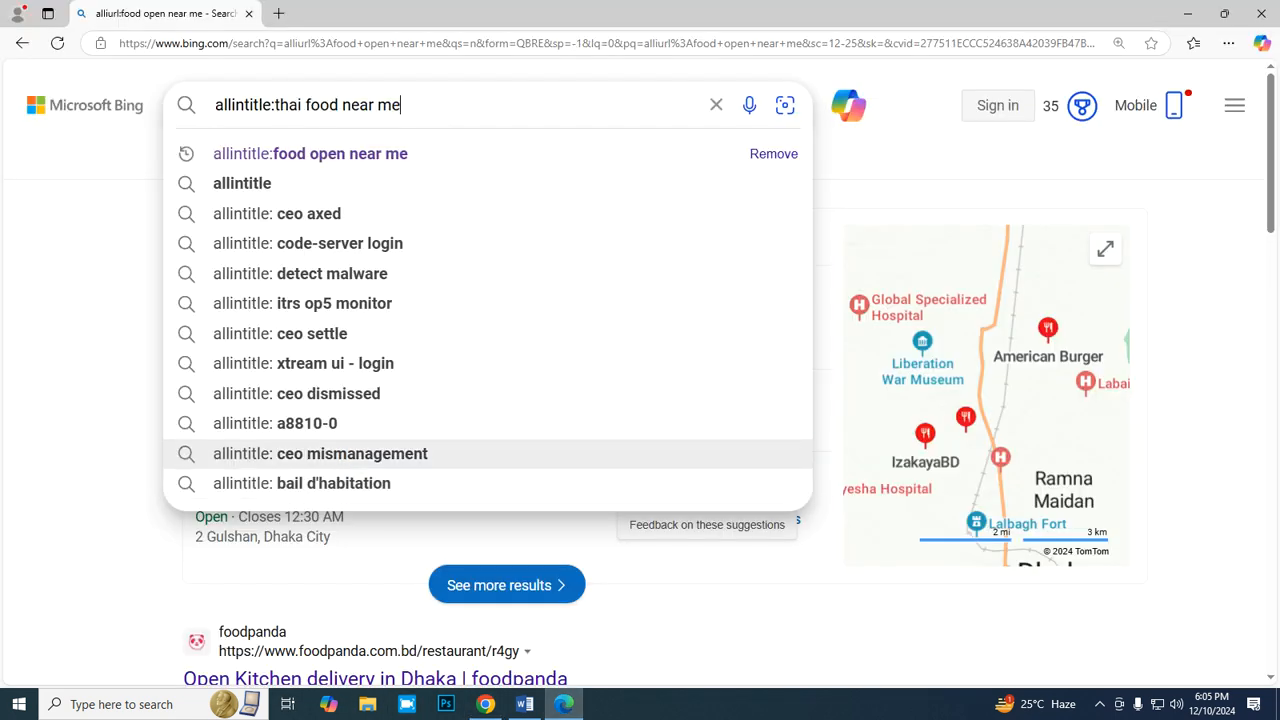
key(Return)
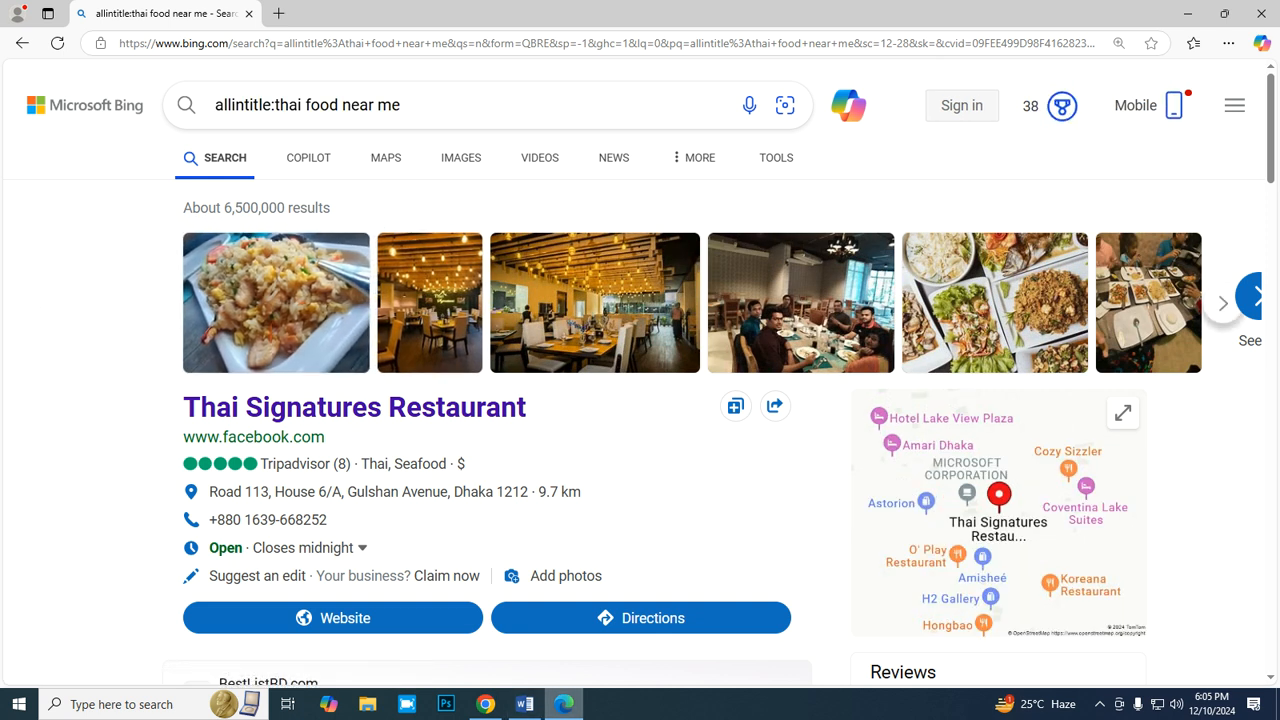
- Enter the formula =6560000/12 in E6 of the report as the monthly average allintitle value
click(485, 704)
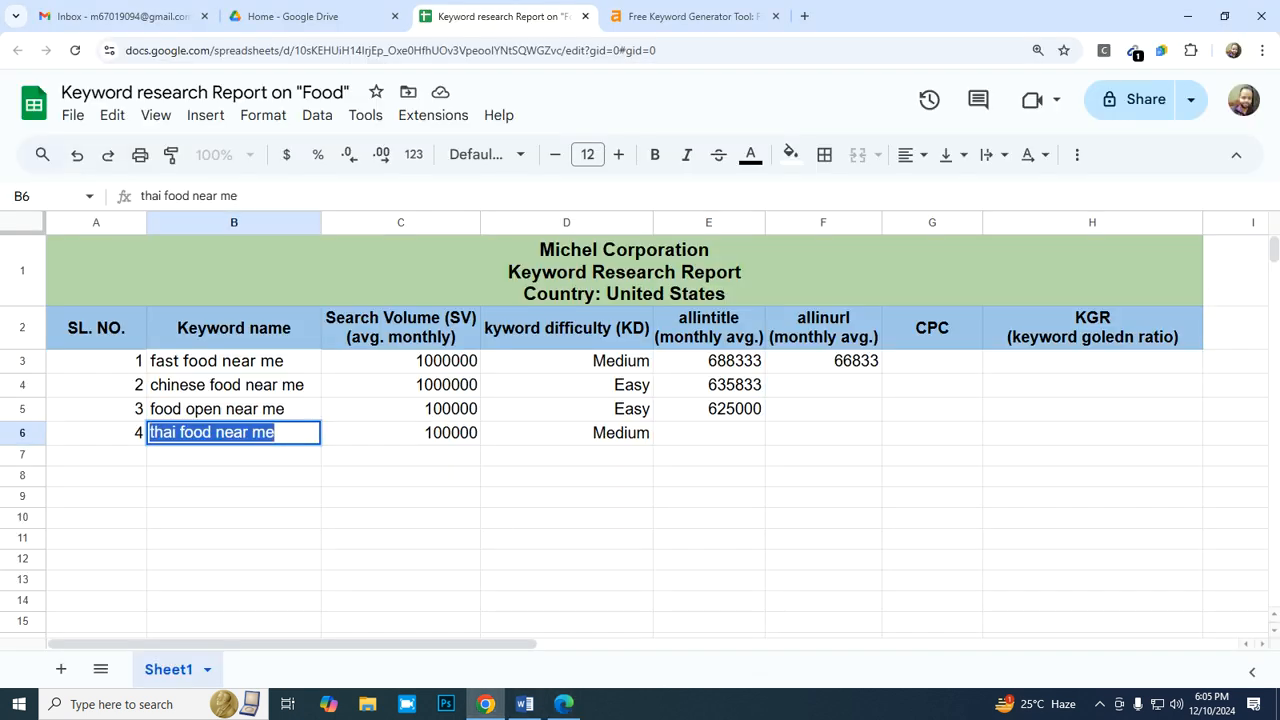
click(708, 433)
text(=6560000)
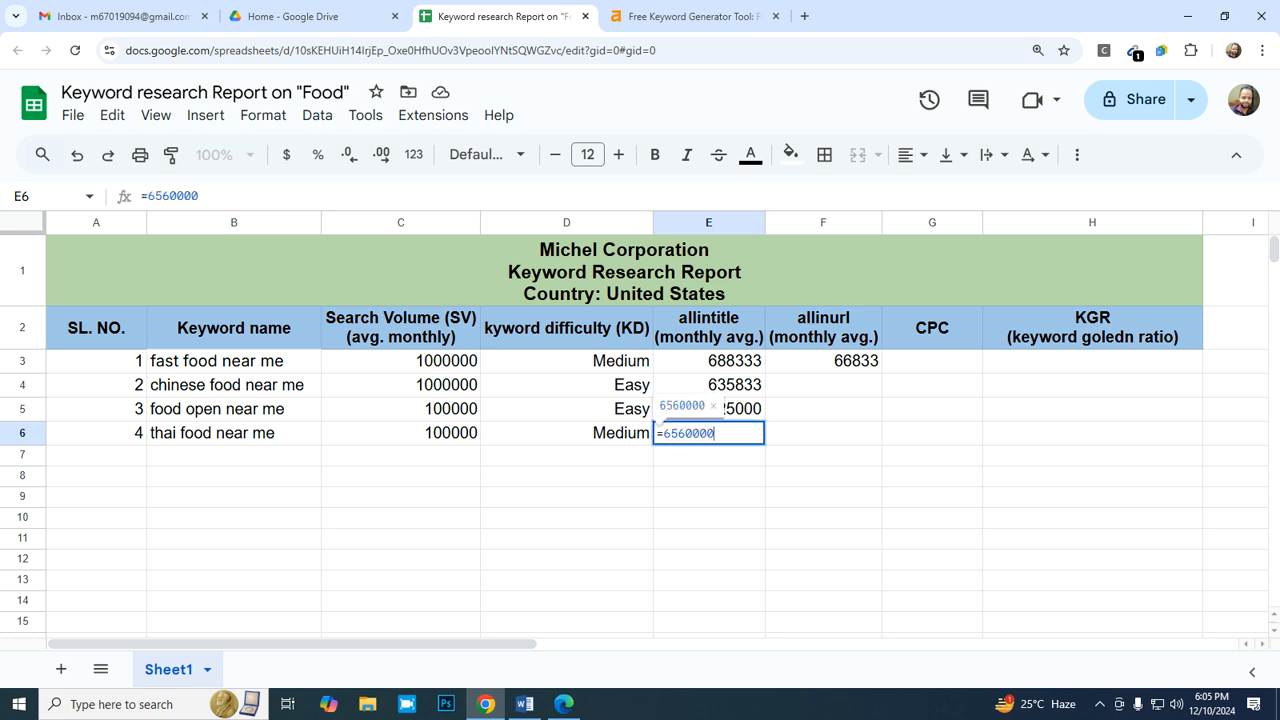
text(/3)
key(Return)
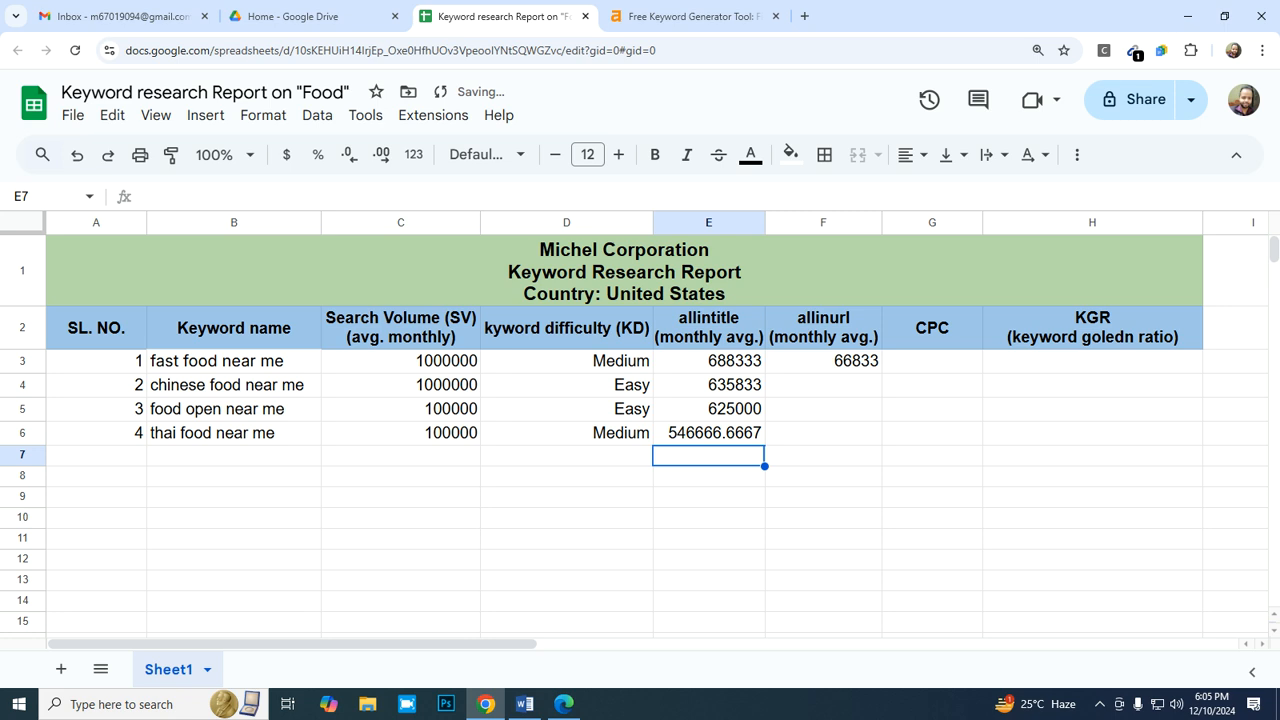
- Format the allintitle value in E6 as a whole number without decimals
click(708, 433)
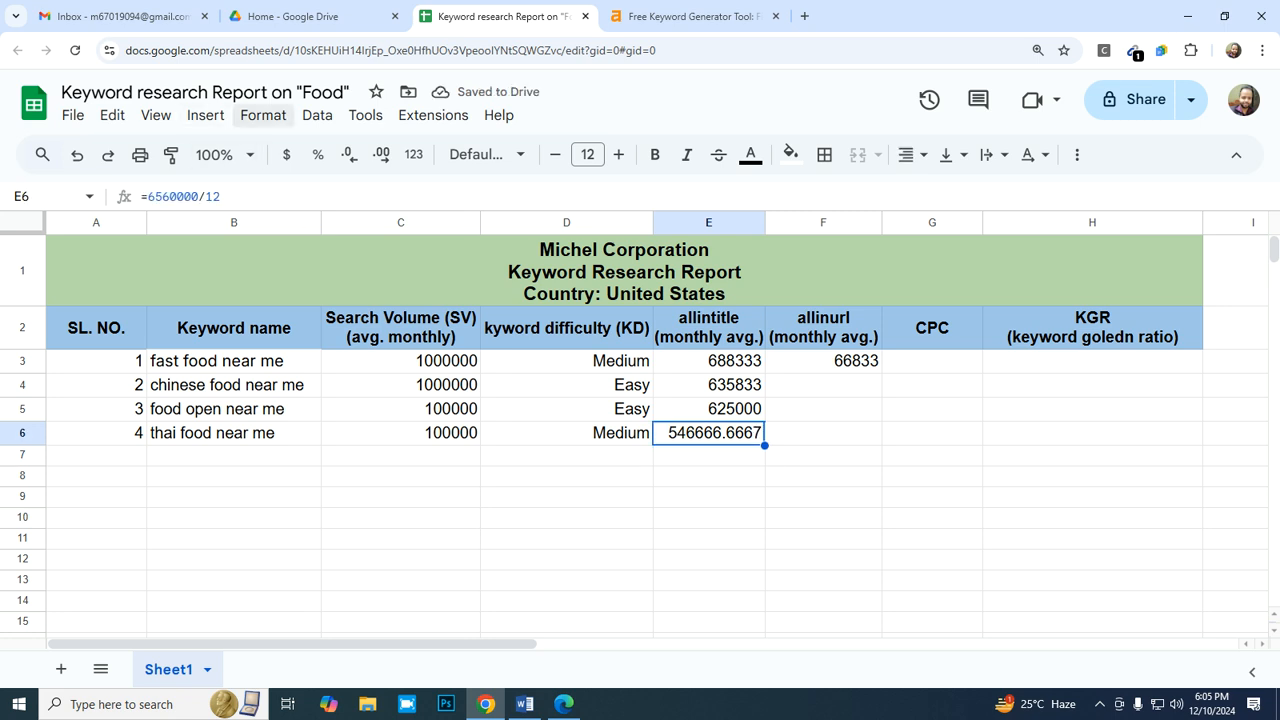
click(263, 115)
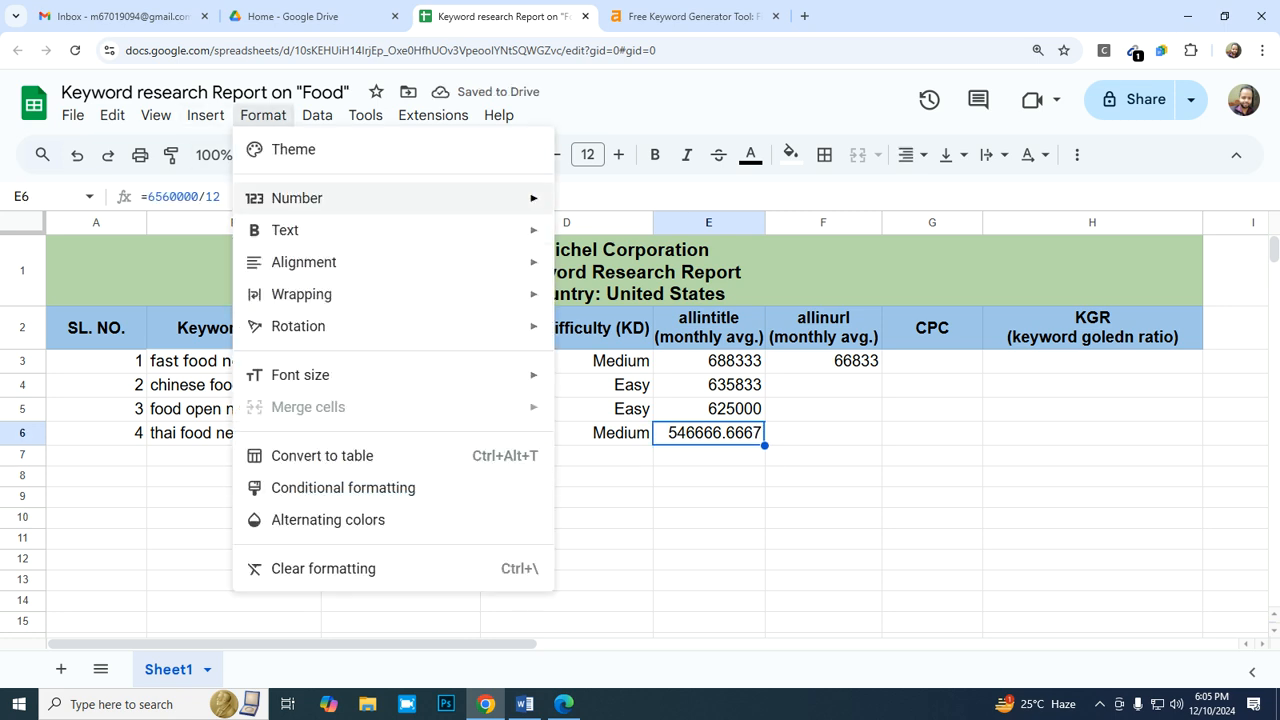
mouse_move(300, 198)
click(690, 552)
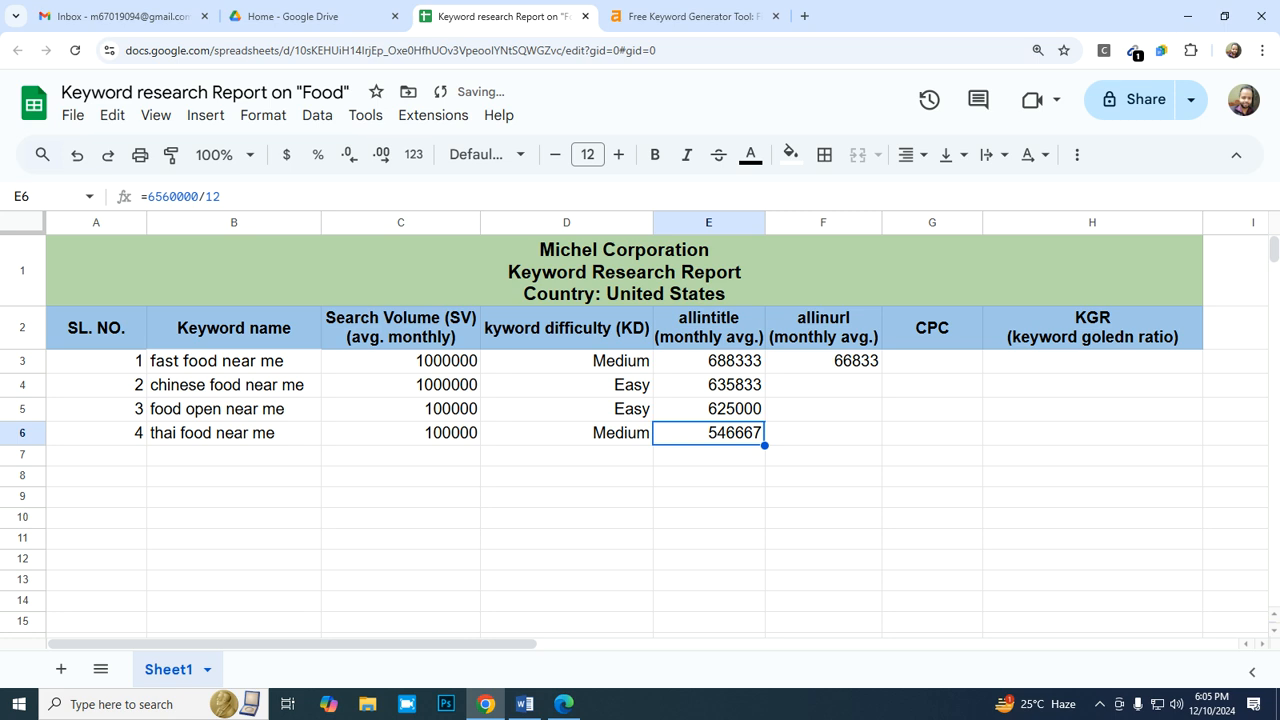
- Switch to Bing, change the "allintitle" operator before "thai food near me" to "allinurl" and run the search
click(823, 433)
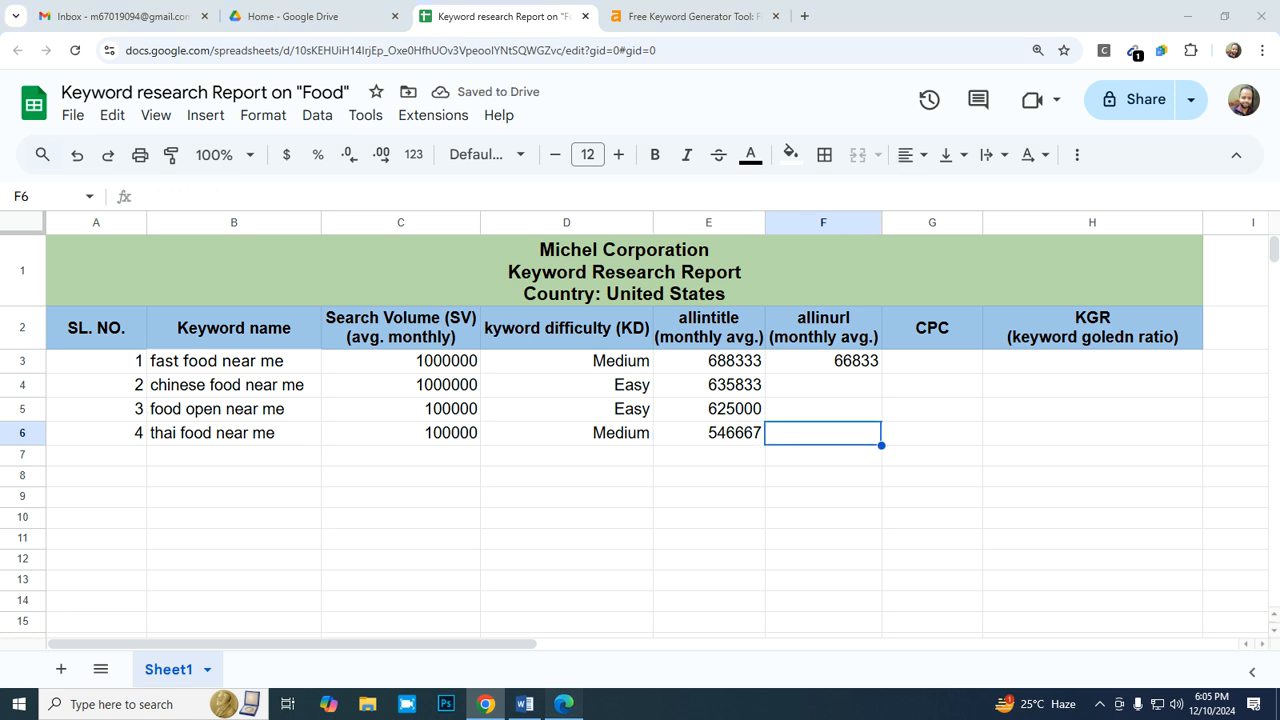
click(564, 704)
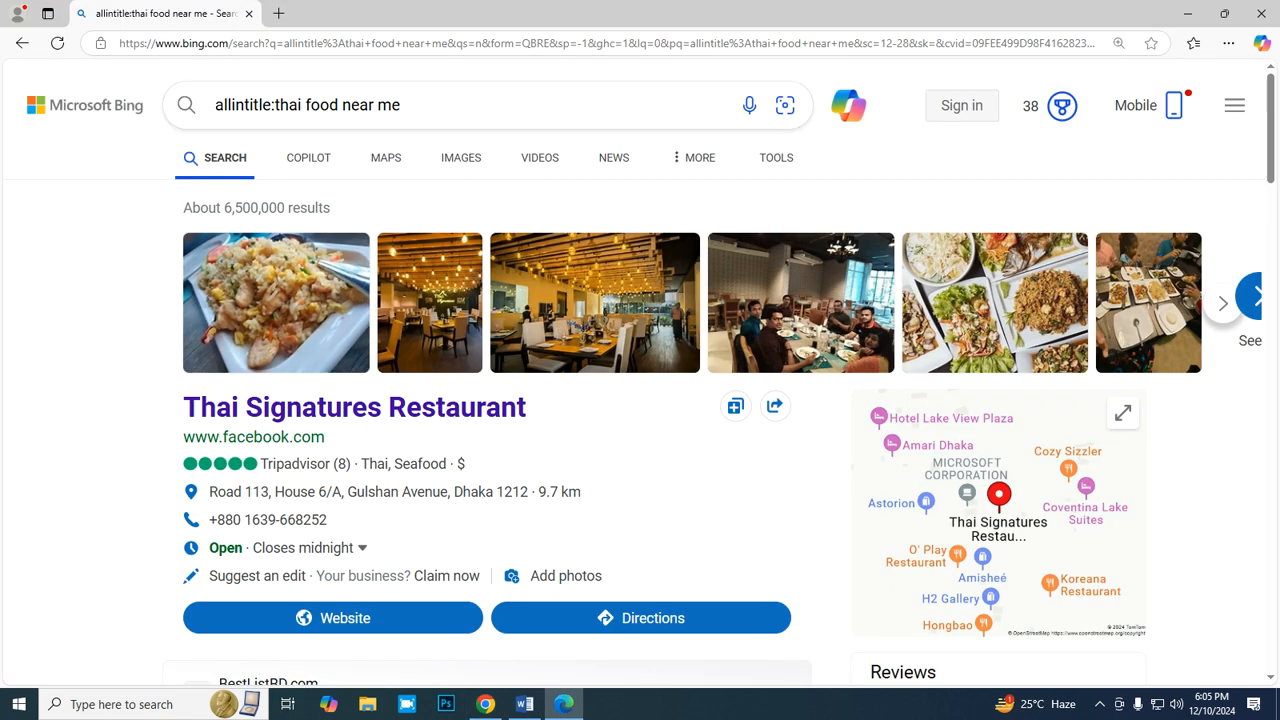
click(271, 104)
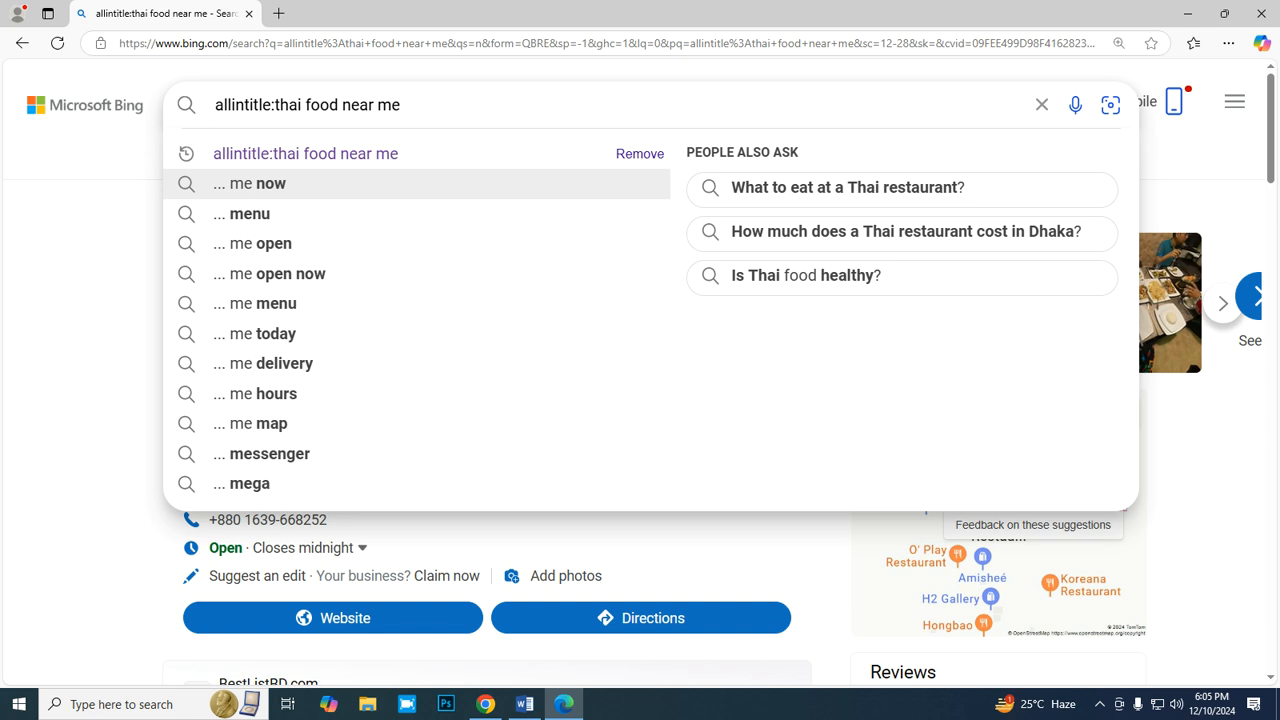
key(BackSpace)
key(BackSpace)
key(BackSpace)
key(BackSpace)
key(BackSpace)
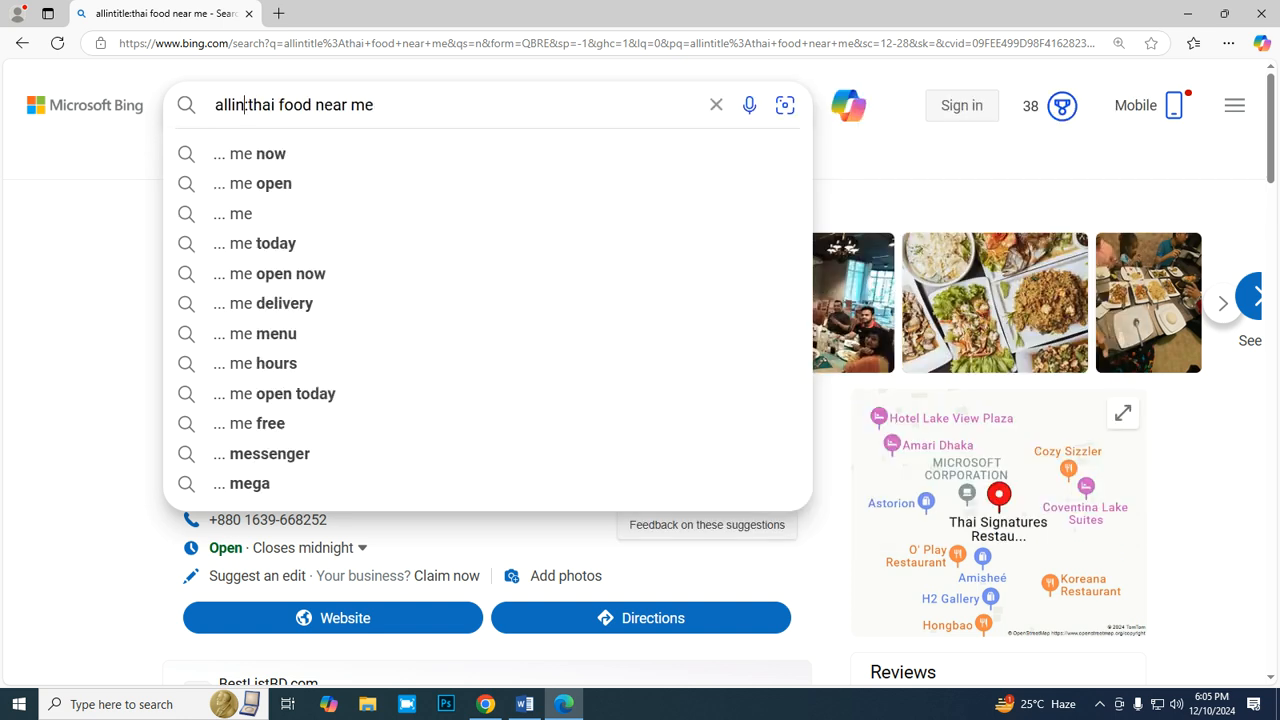
text(url)
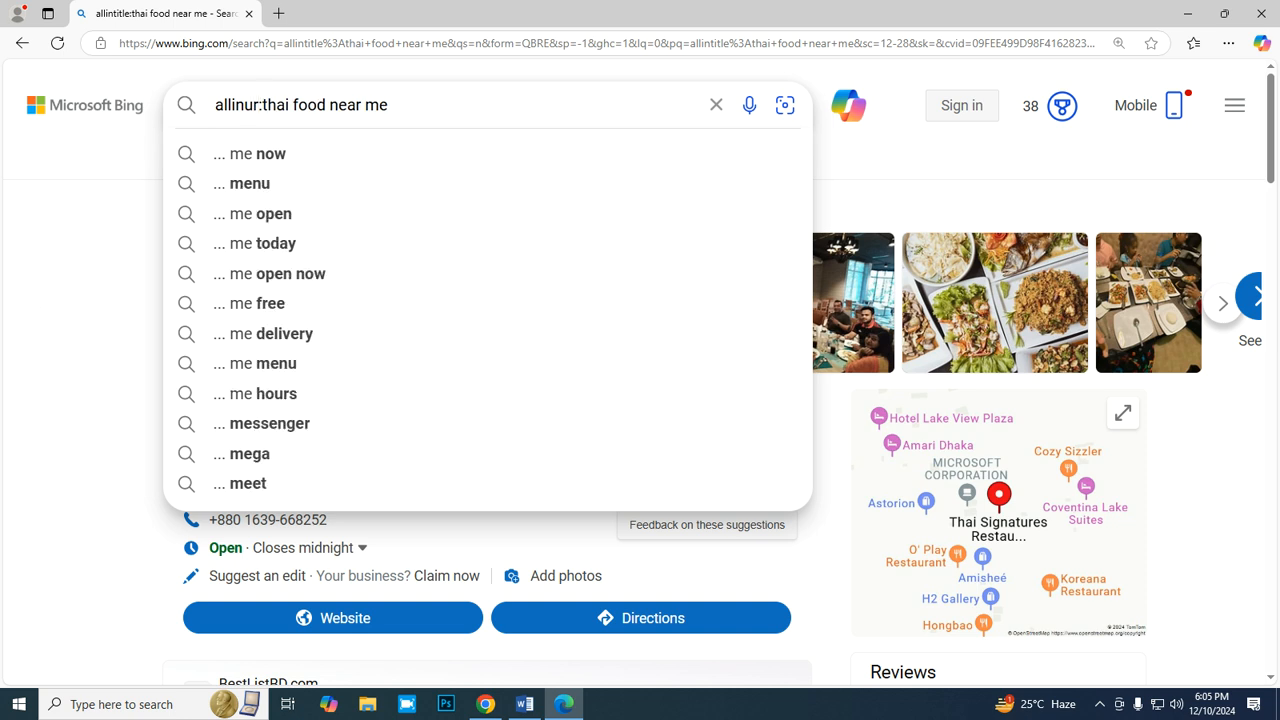
key(Return)
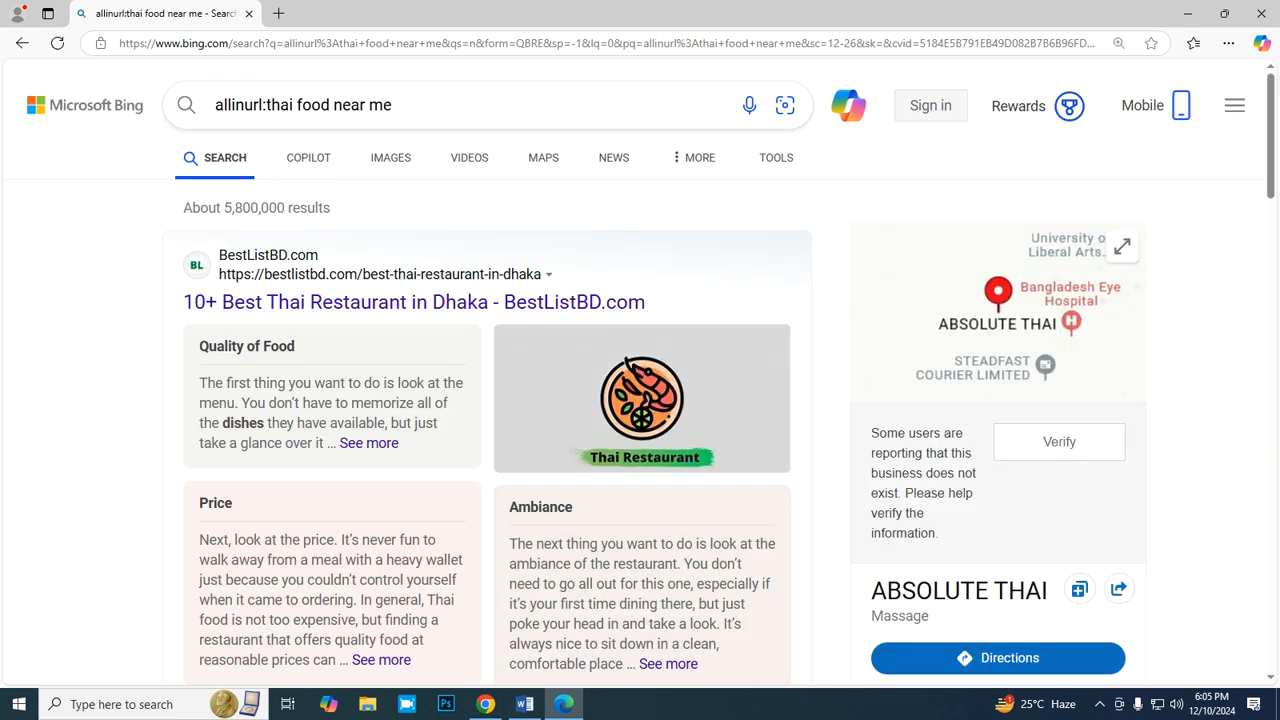
key(ctrl+plus)
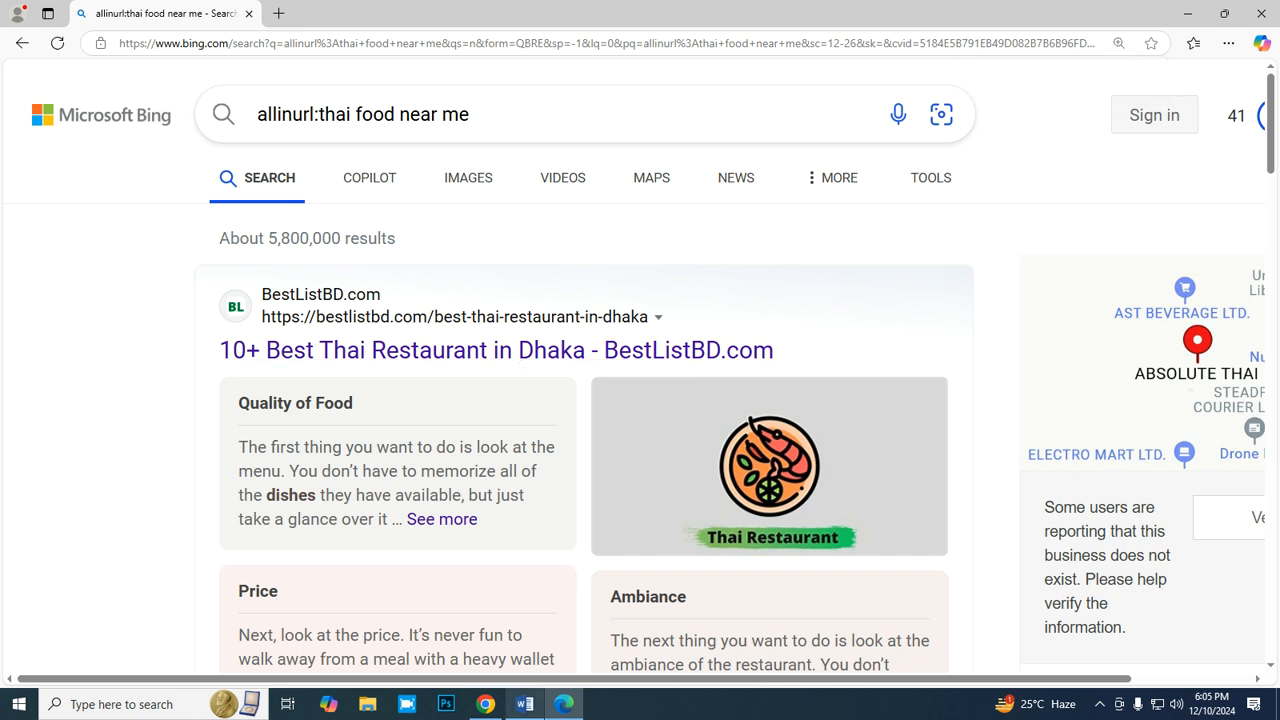
- Return to the report and enter the formula =5800000/12 in F6 as the monthly average allinurl value
click(486, 704)
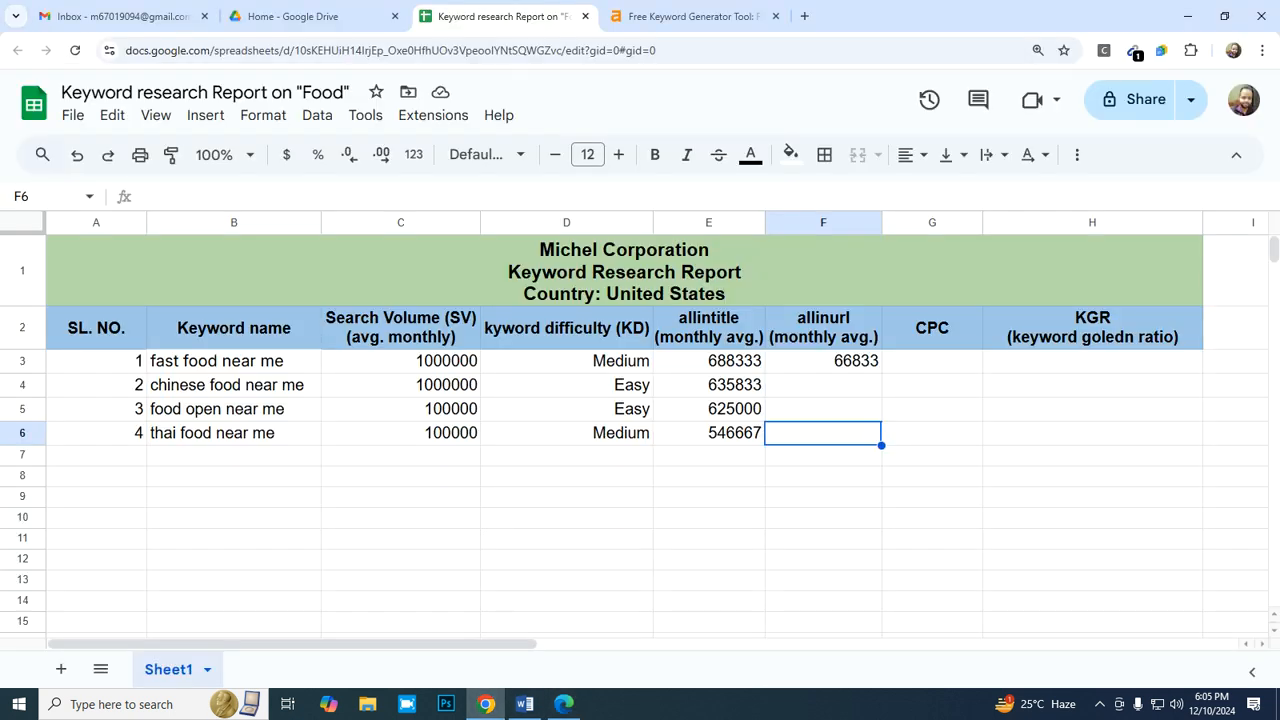
text(=58)
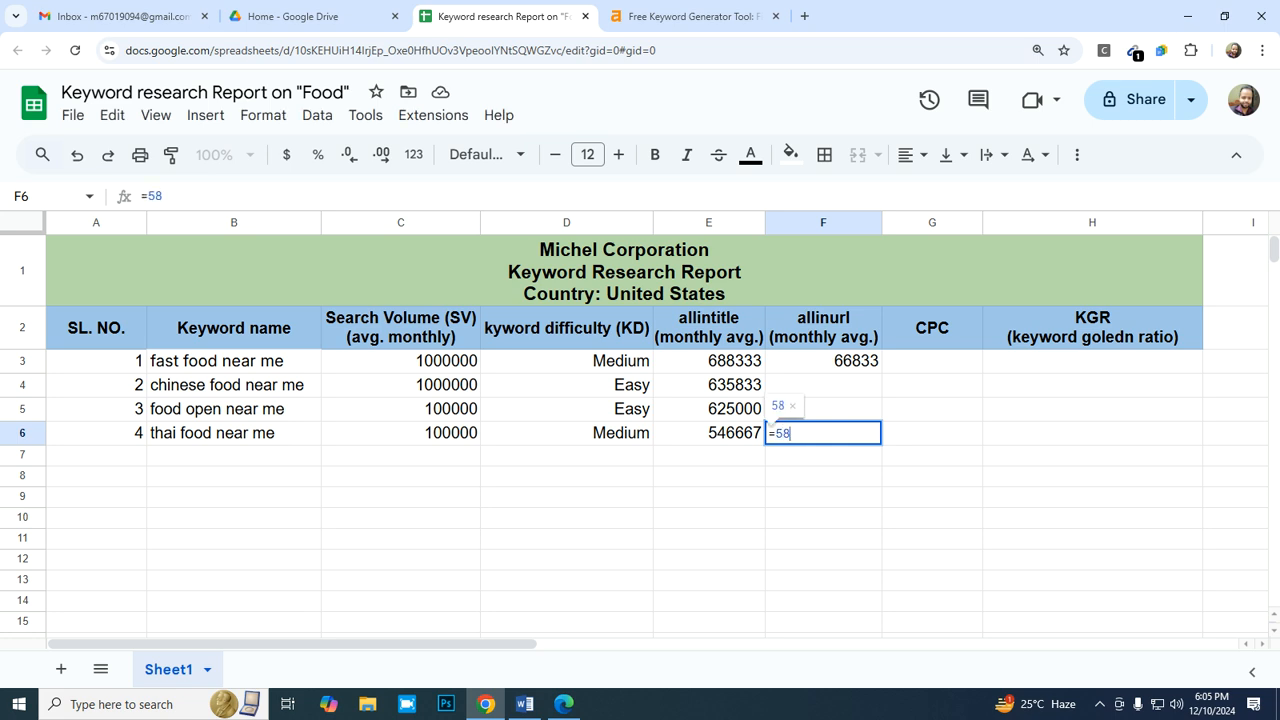
text(00000/12)
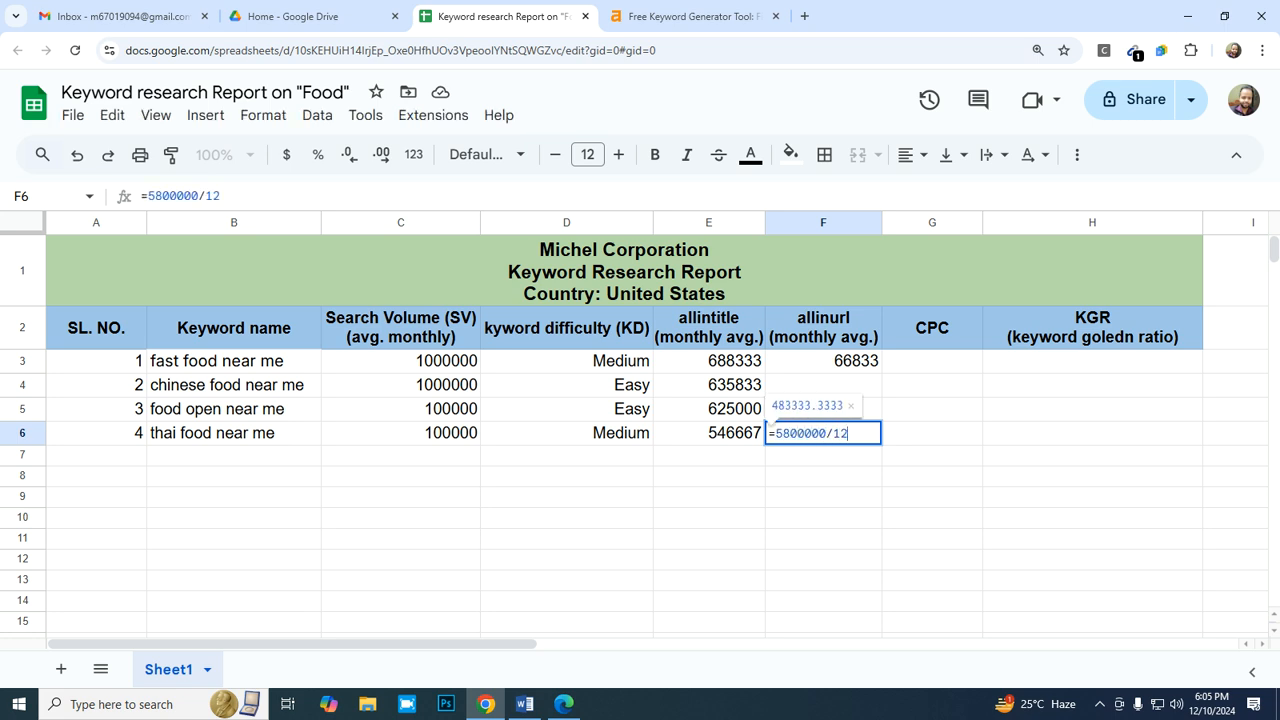
key(Return)
key(Up)
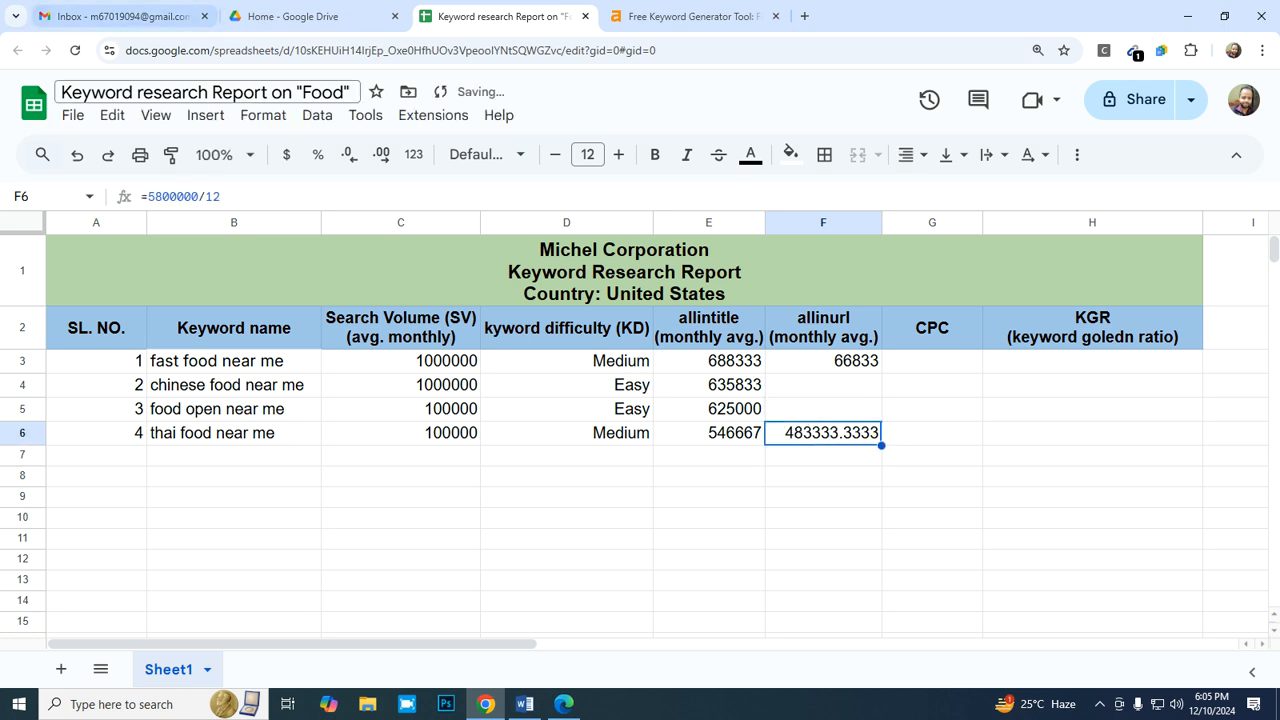
- Format the allinurl value in F6 as a whole number without decimals
click(263, 115)
mouse_move(297, 198)
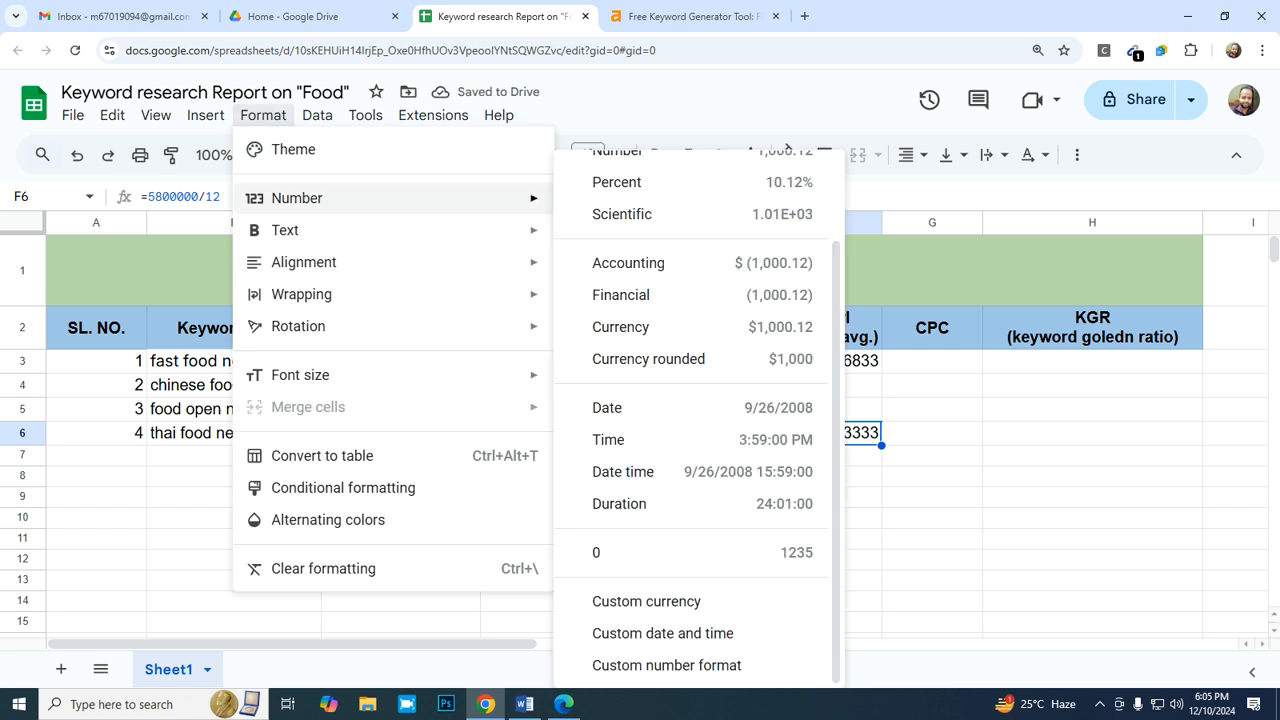
click(650, 552)
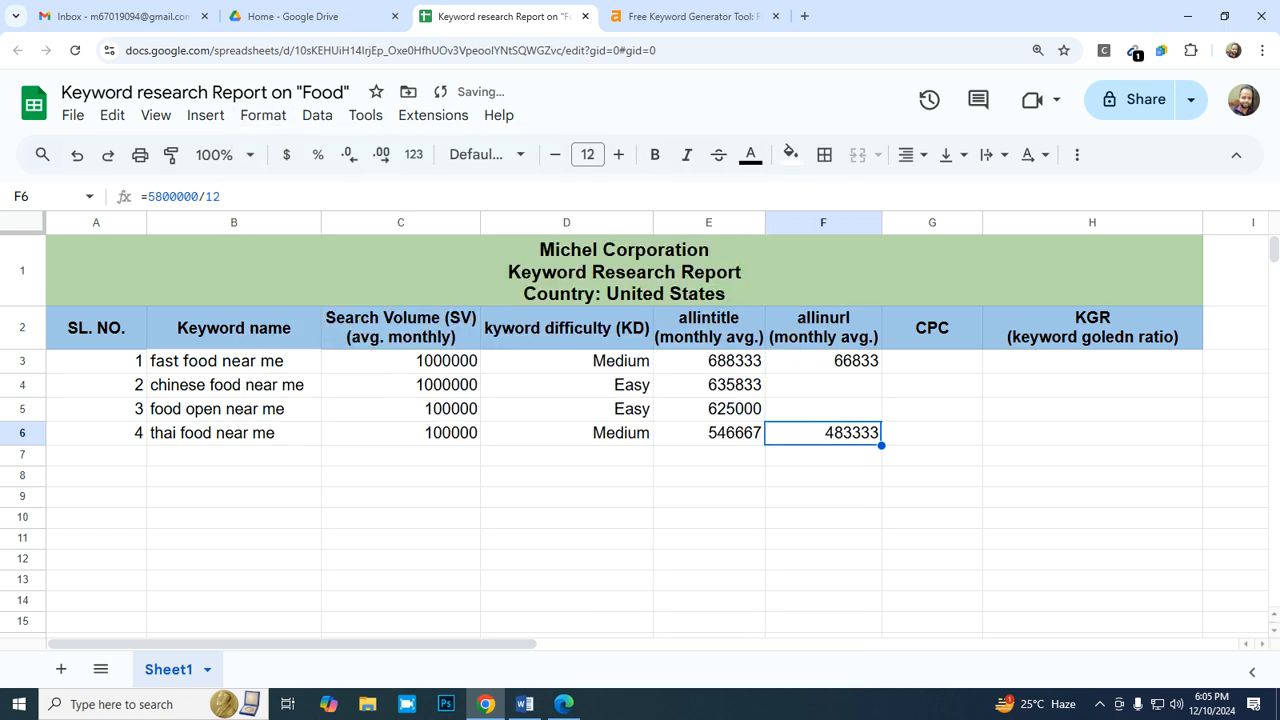
- Switch to the Ahrefs keyword list and copy the keyword "chinese food"
key(Down)
key(Left)
key(Left)
key(Left)
key(Left)
key(Left)
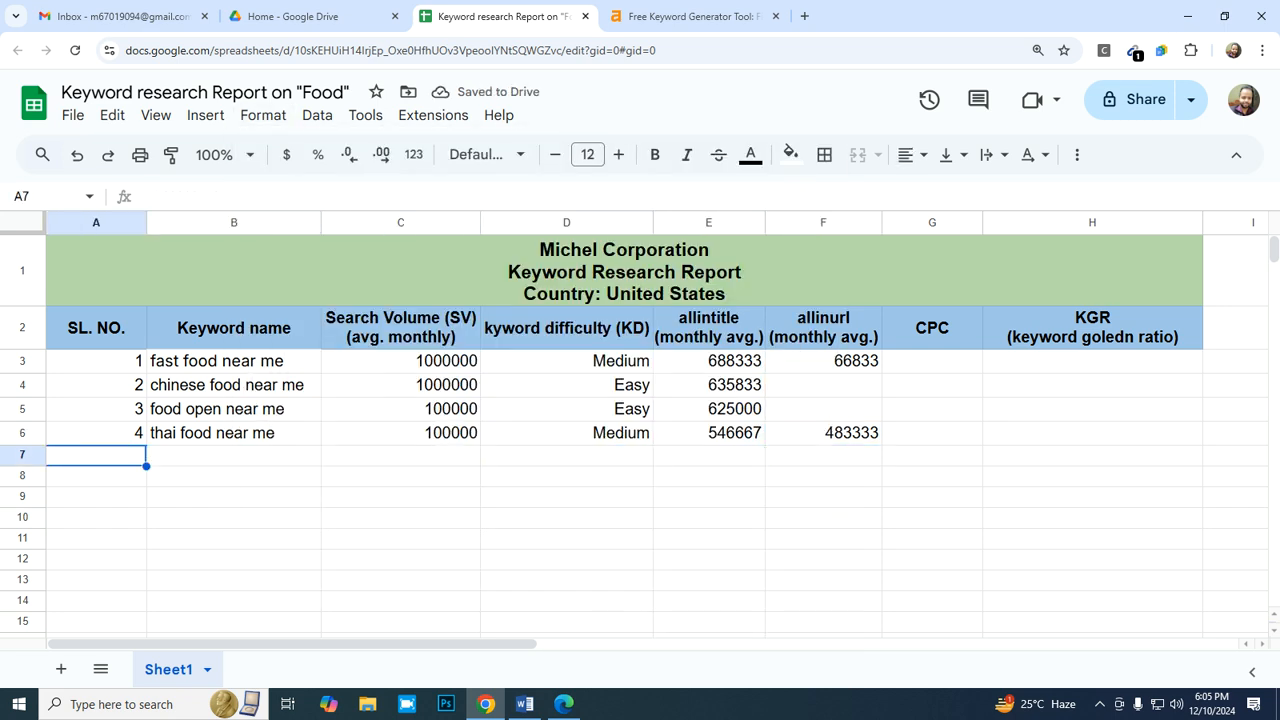
click(690, 16)
scroll(640, 330, down, 1)
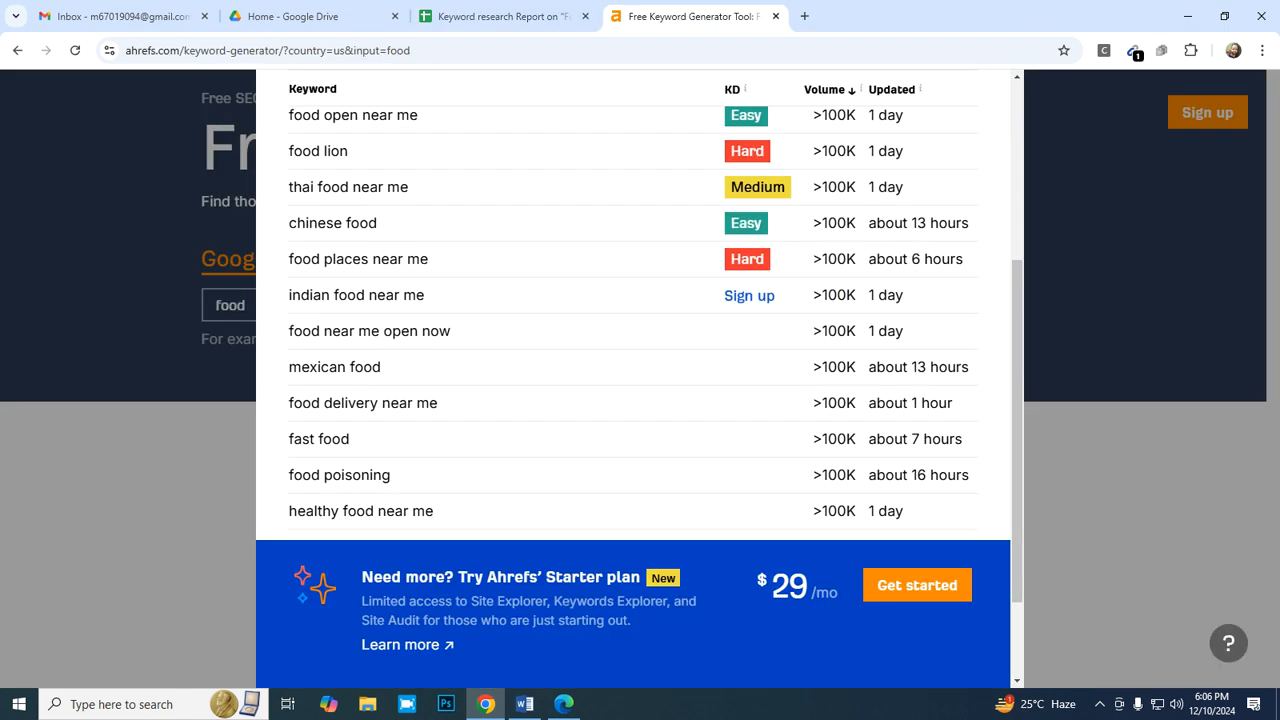
drag(297, 223, 378, 223)
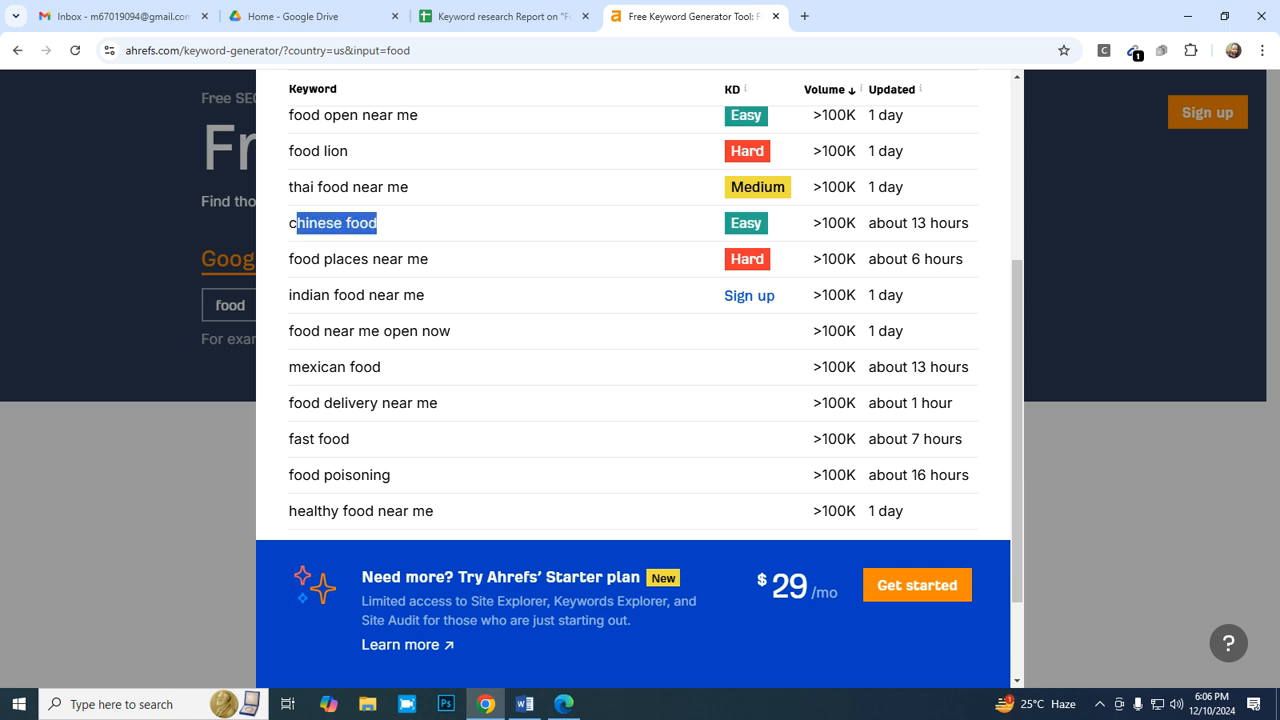
click(380, 223)
drag(289, 223, 378, 223)
key(ctrl+c)
mouse_move(524, 704)
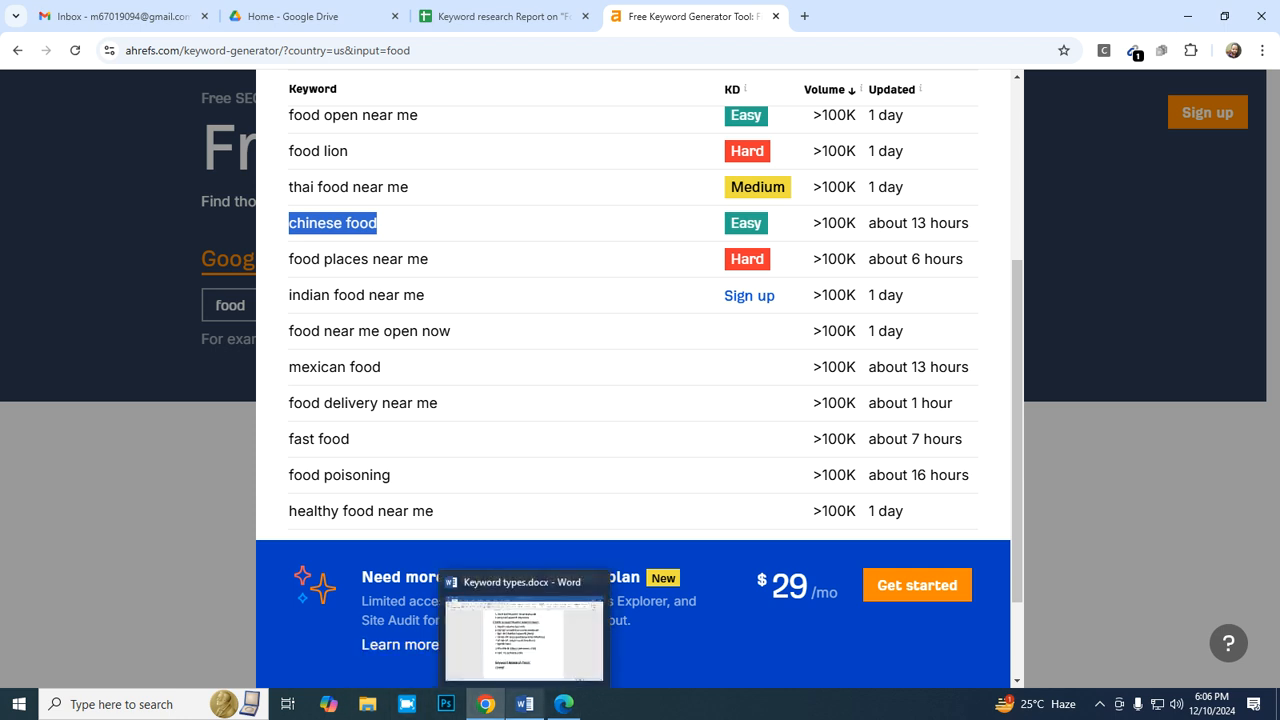
- Paste the copied keyword "chinese food" as values only into B7 of the report
click(502, 16)
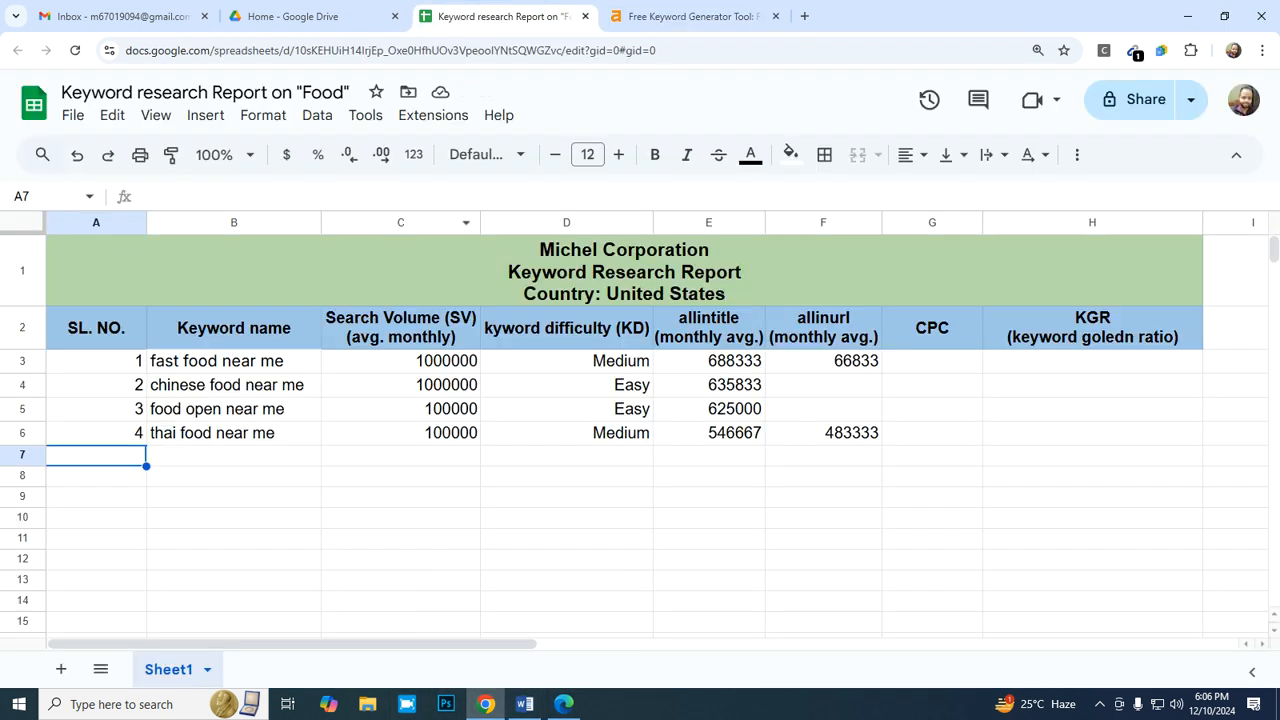
click(234, 433)
right_click(236, 433)
click(218, 455)
right_click(218, 455)
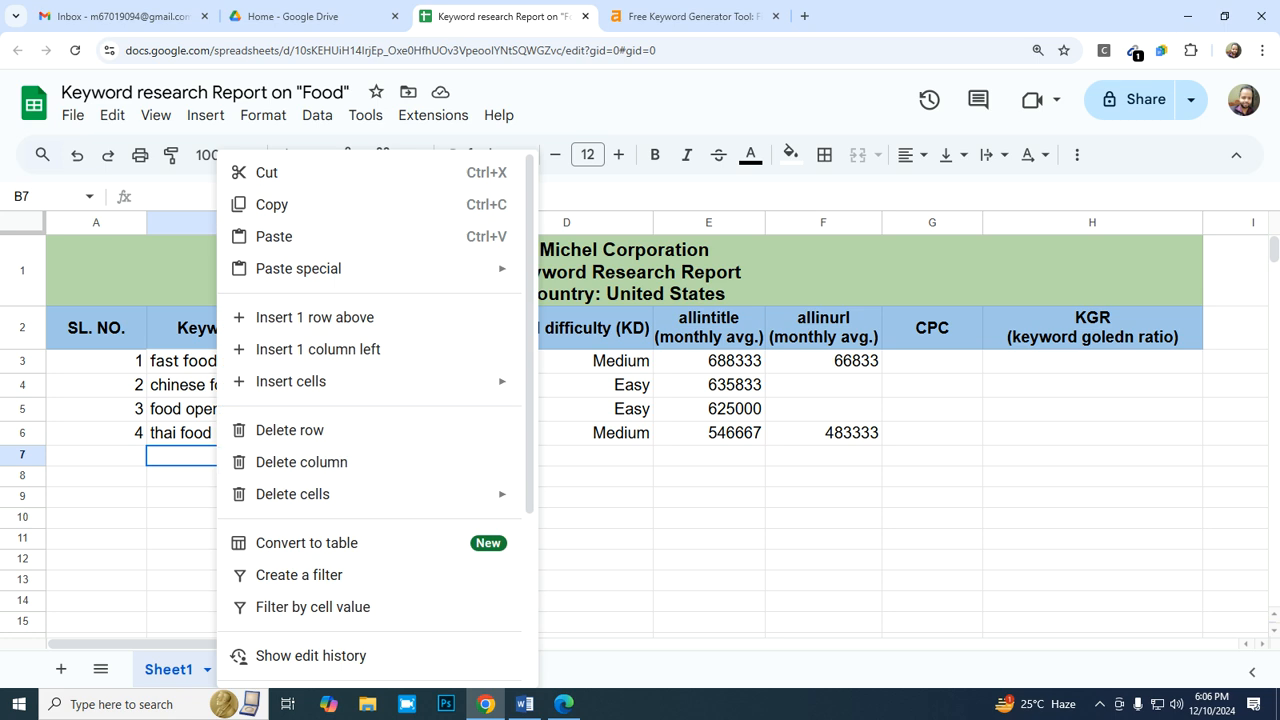
mouse_move(298, 268)
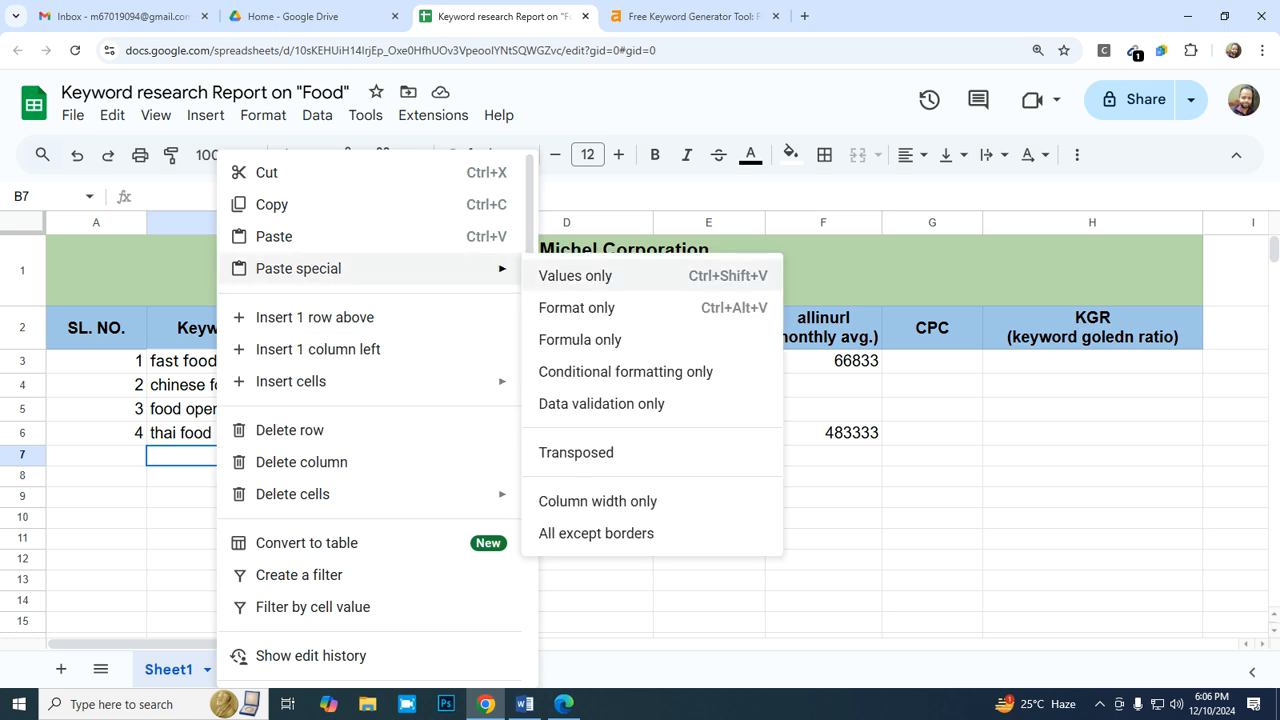
click(600, 274)
- Check the search volume of "chinese food" in Ahrefs and enter 100000 in C7 of the report
click(400, 457)
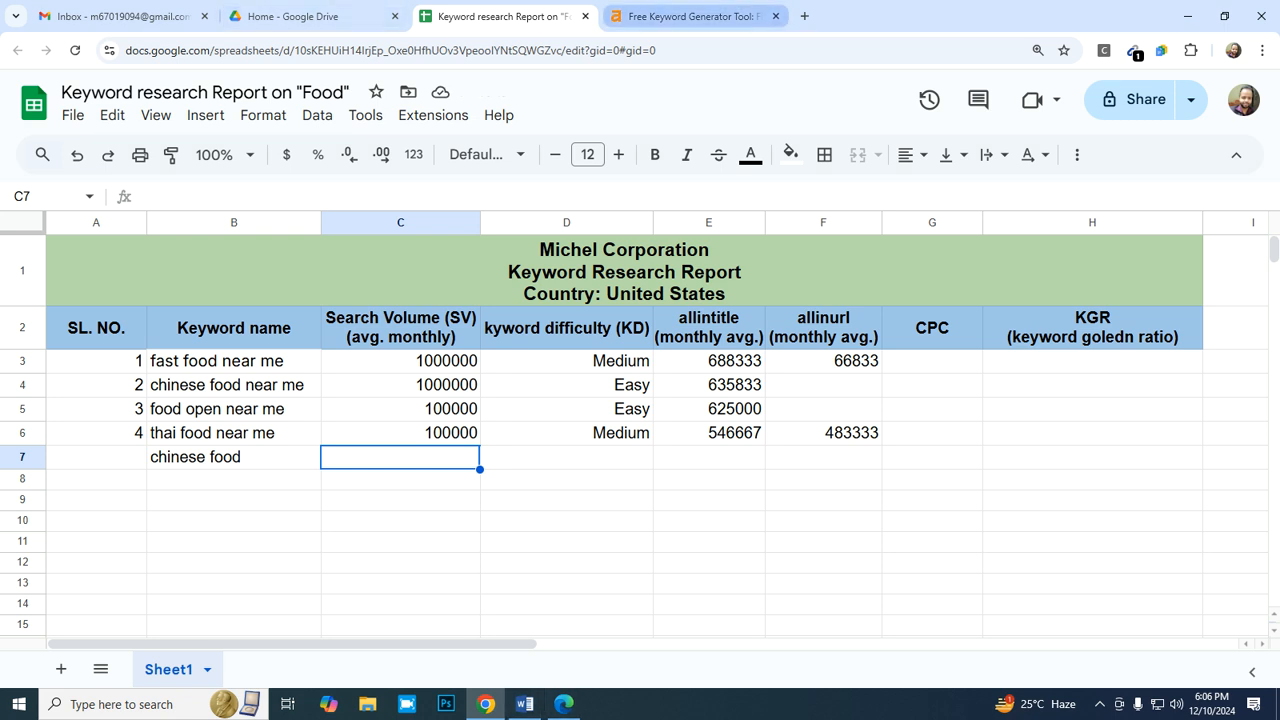
click(690, 16)
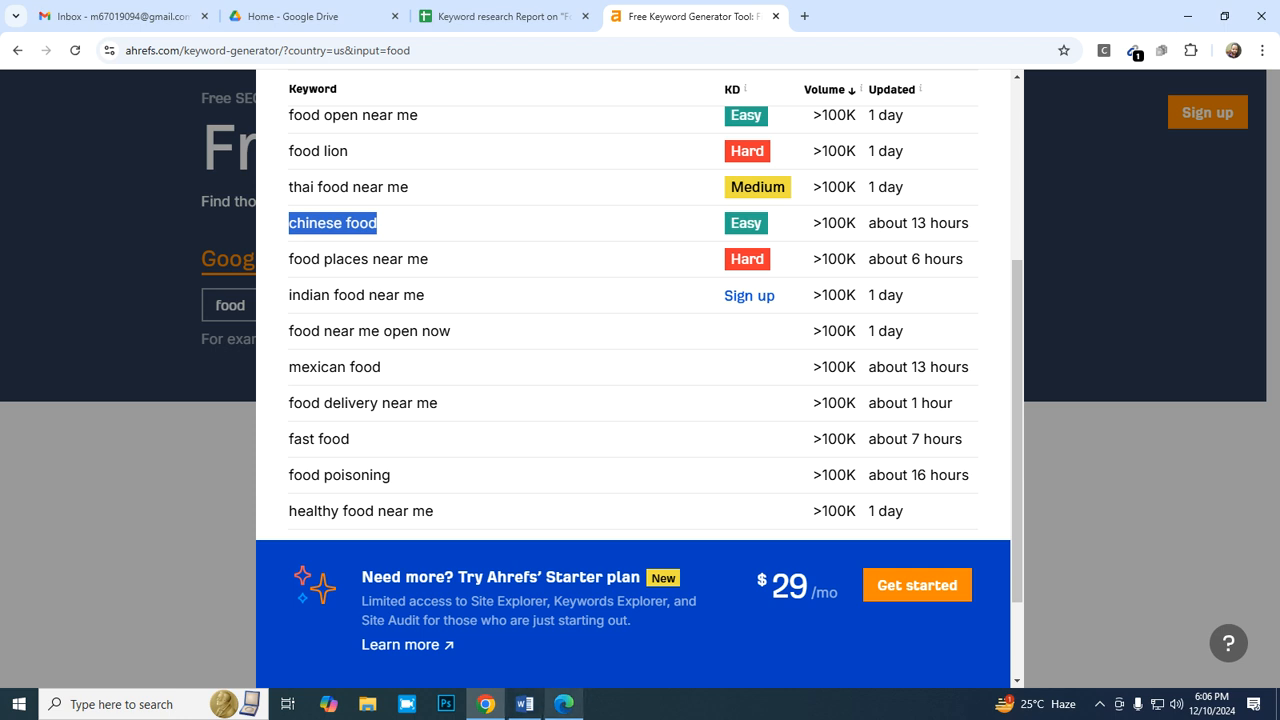
click(503, 16)
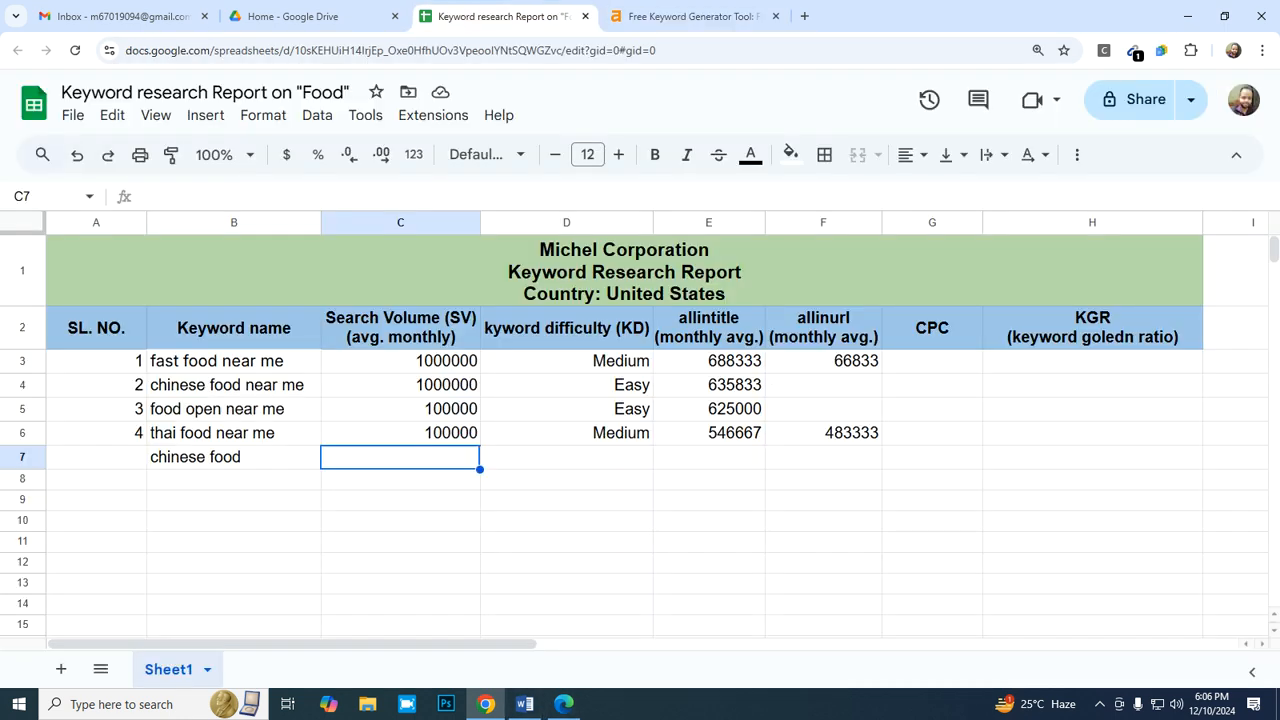
text(100000)
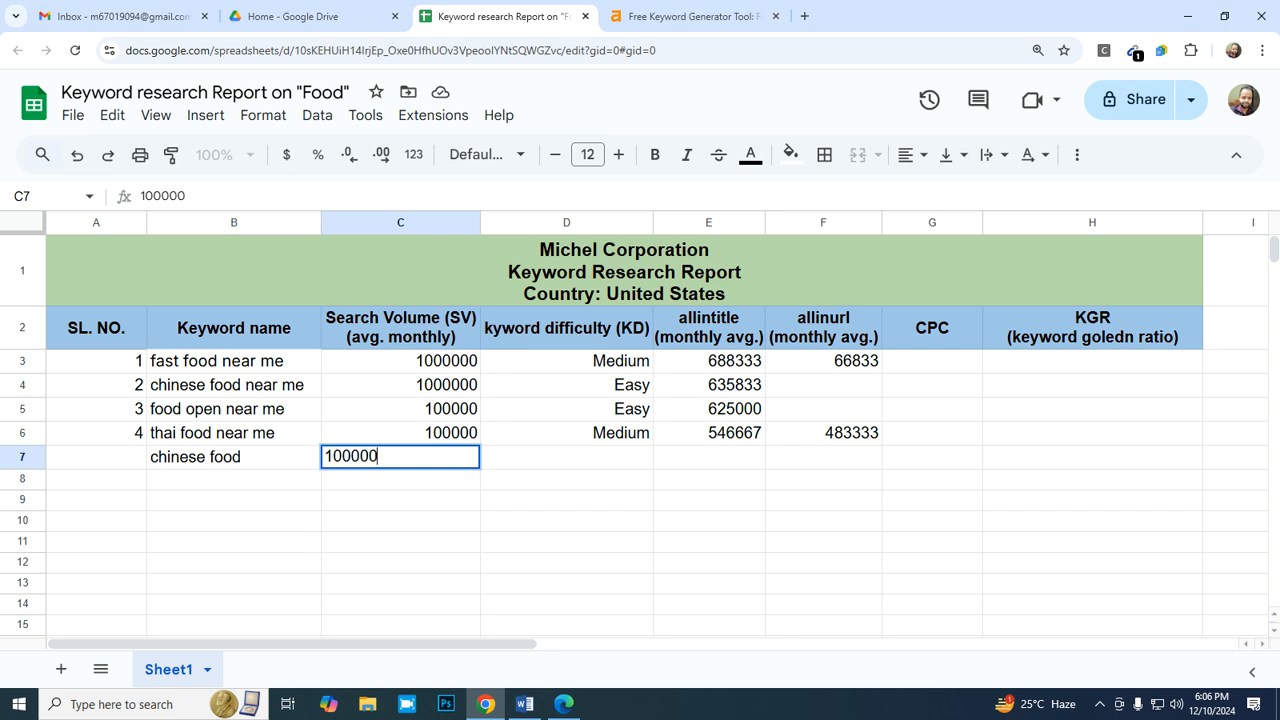
key(Tab)
- Copy the difficulty "Easy" from D5 into D7 for the keyword "chinese food"
click(566, 409)
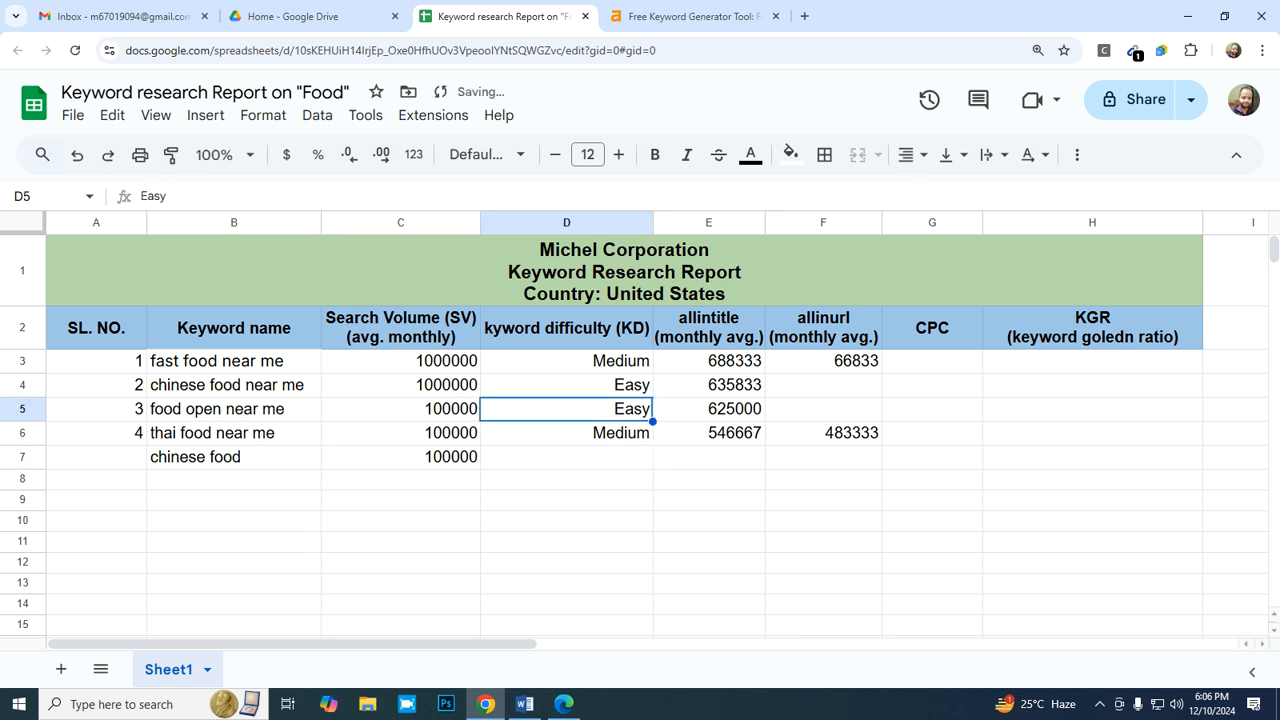
key(ctrl+c)
key(Down)
key(Down)
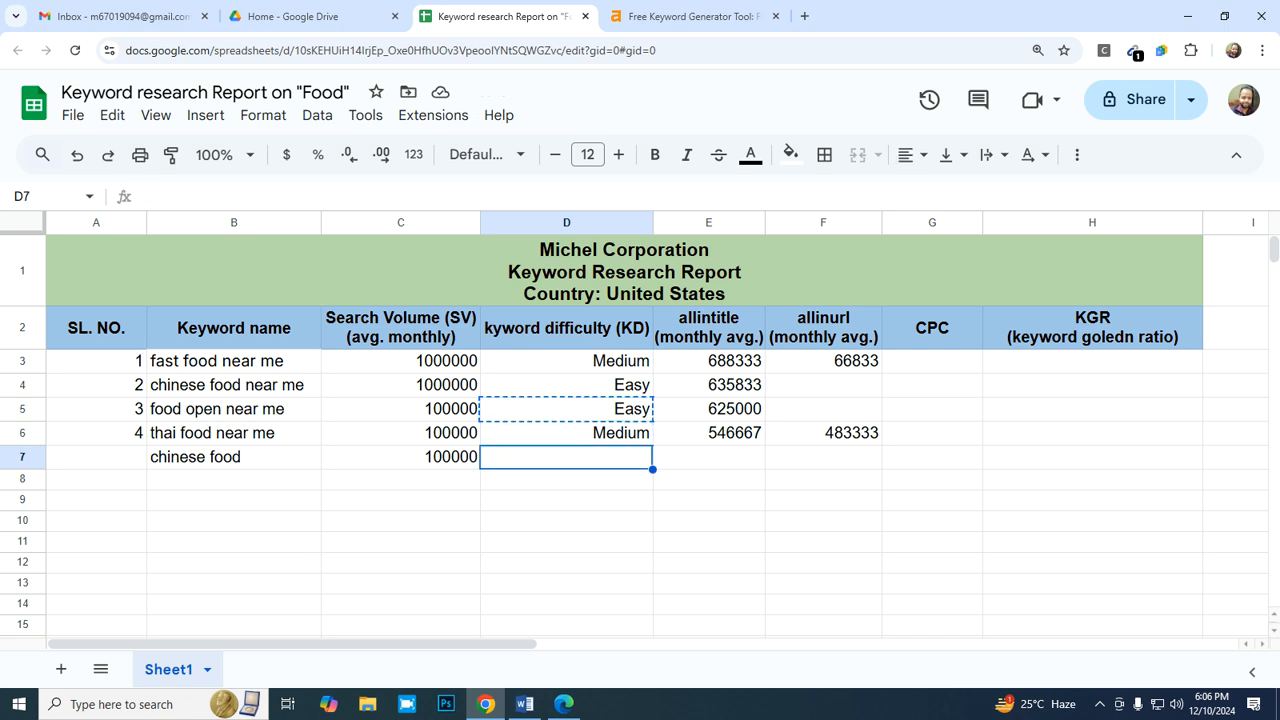
key(ctrl+v)
key(Right)
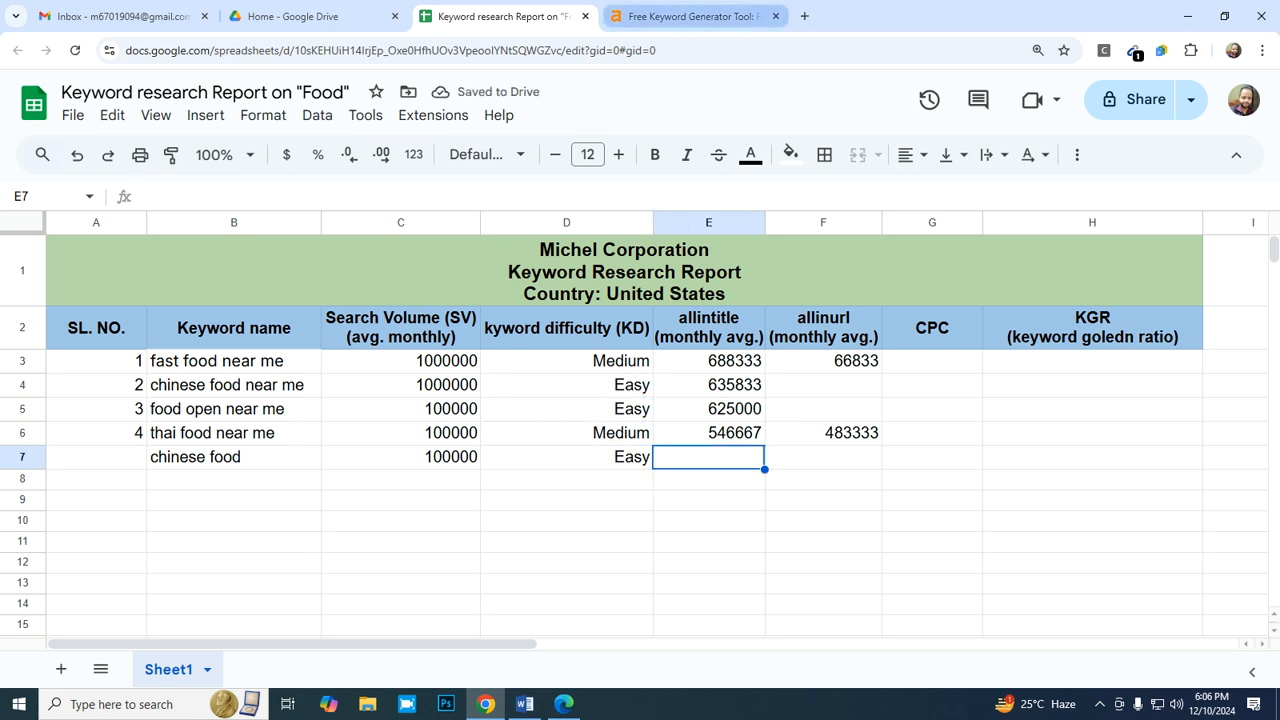
- Switch to Bing and replace the "allinurl:thai food near me" query with "allintitle:"
click(564, 704)
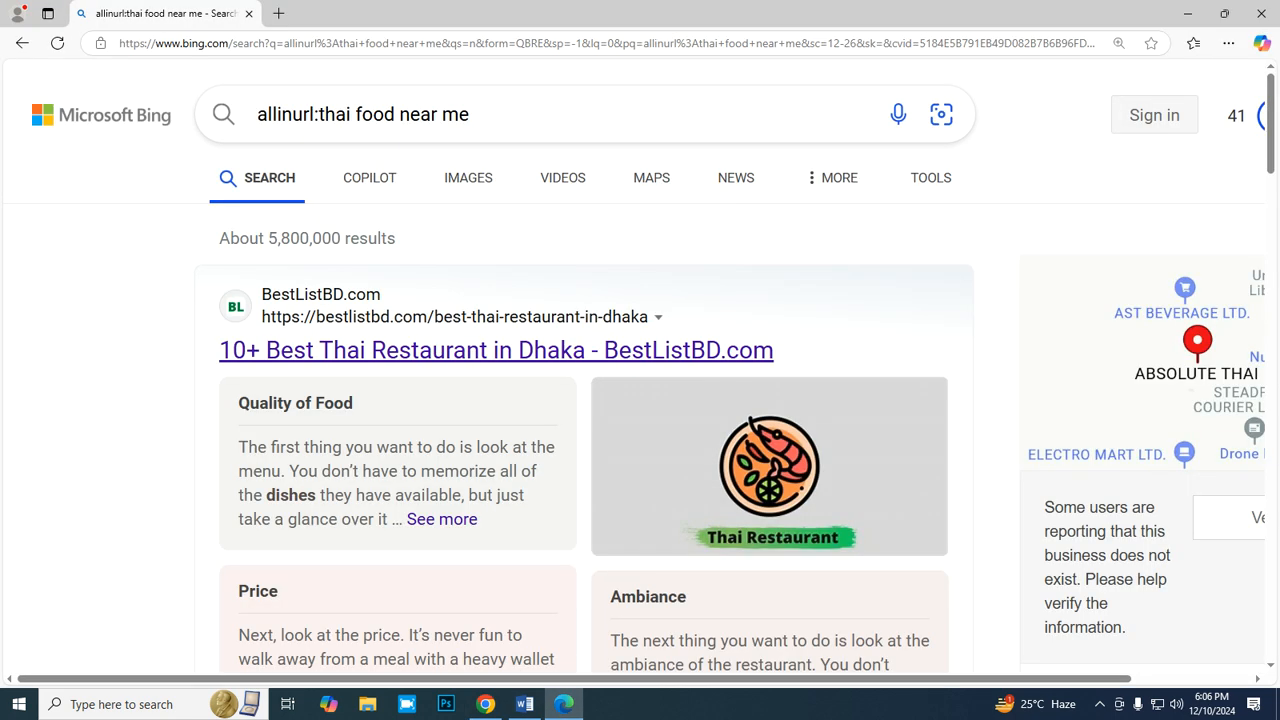
click(851, 114)
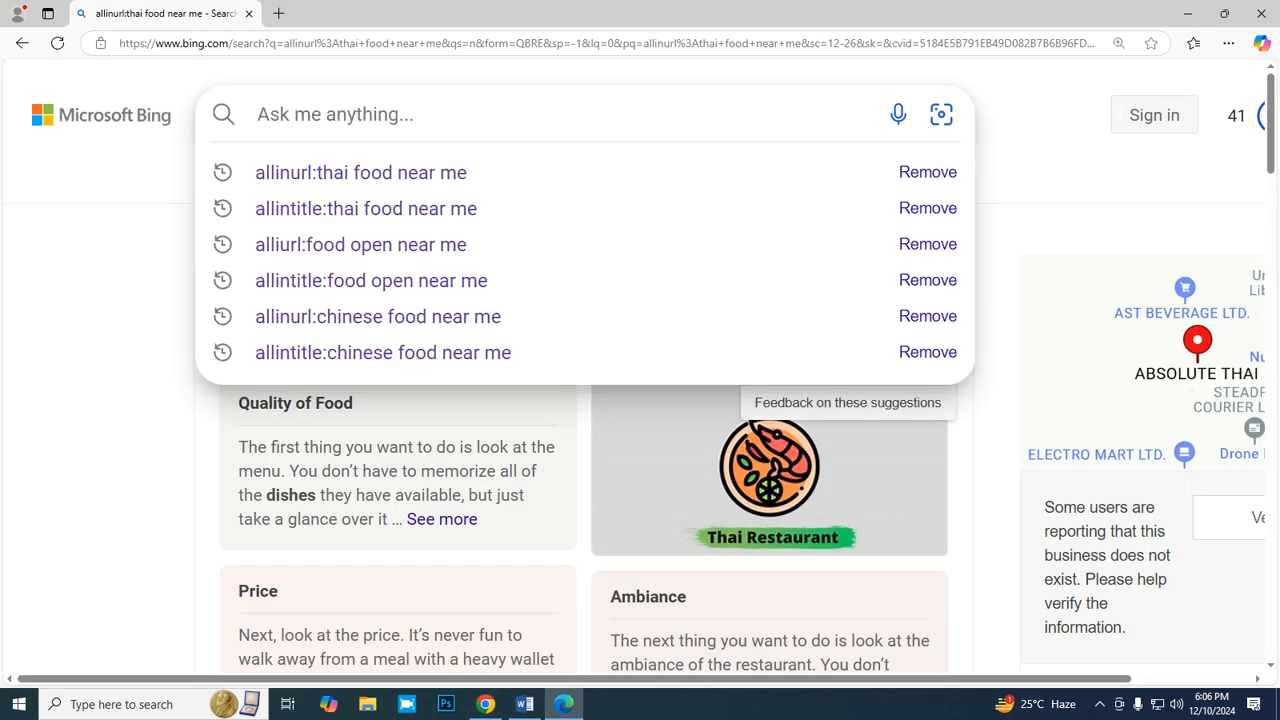
text(alli)
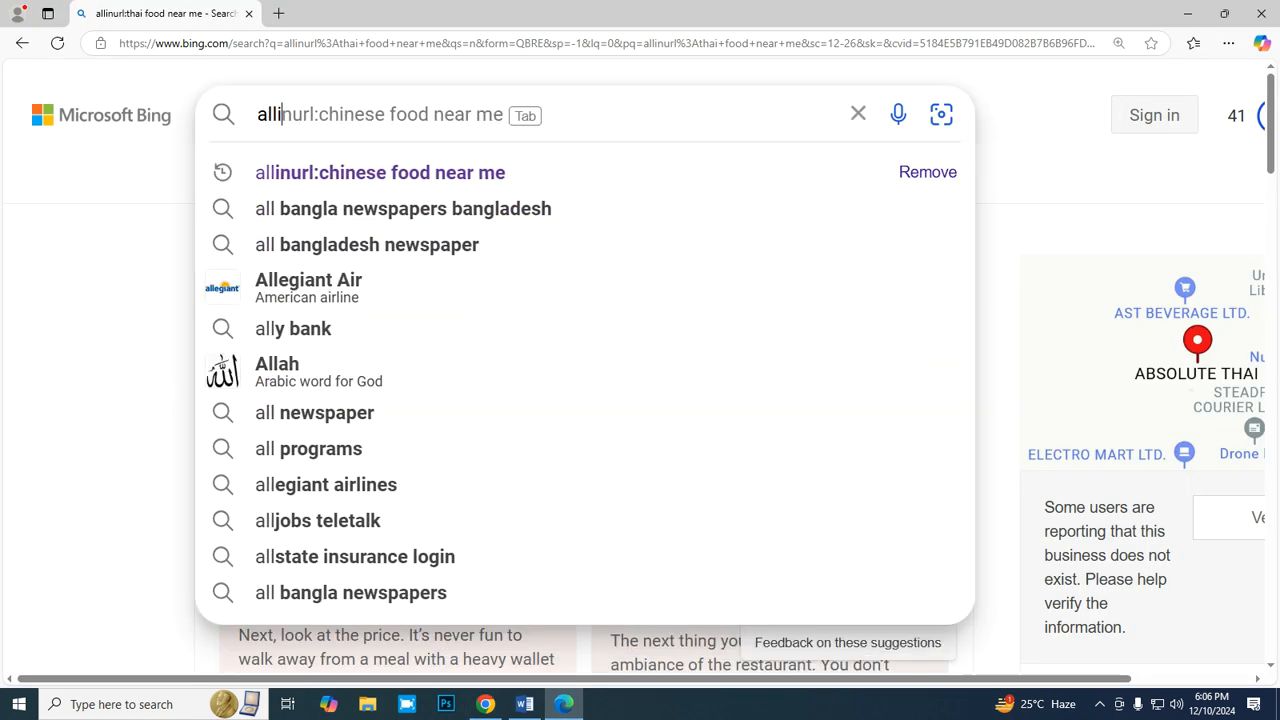
text(ntitle)
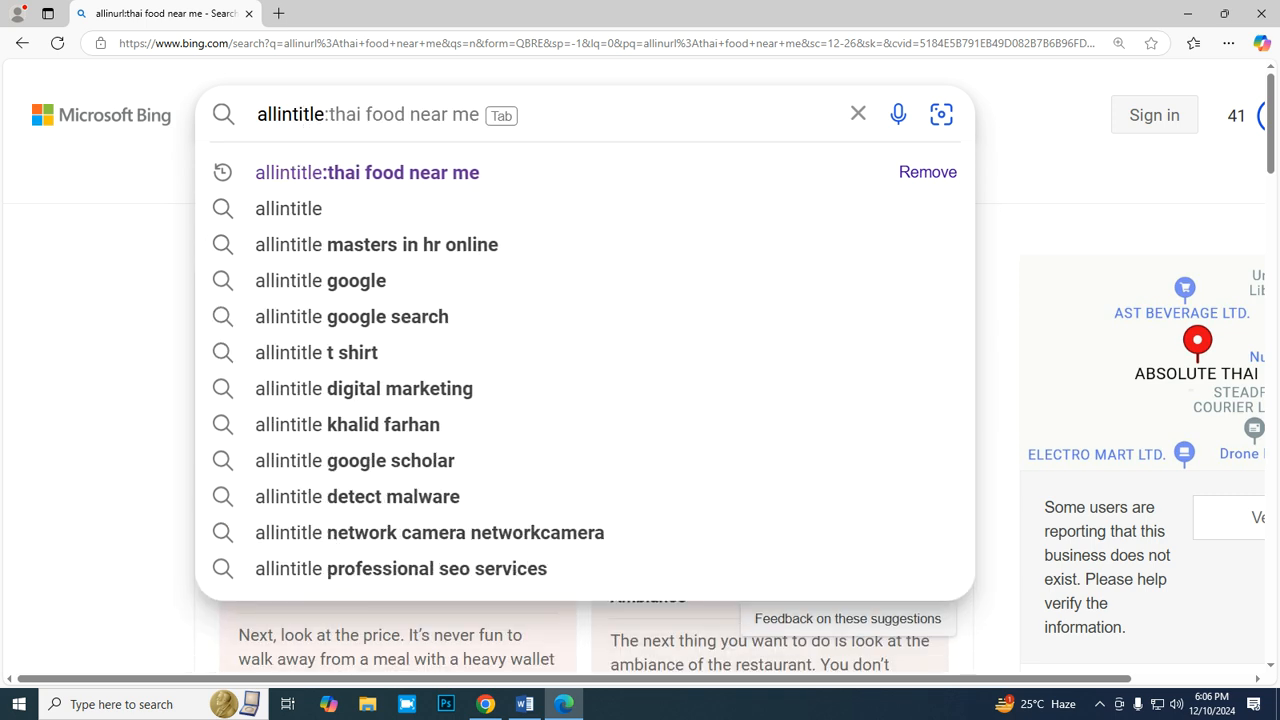
text(:)
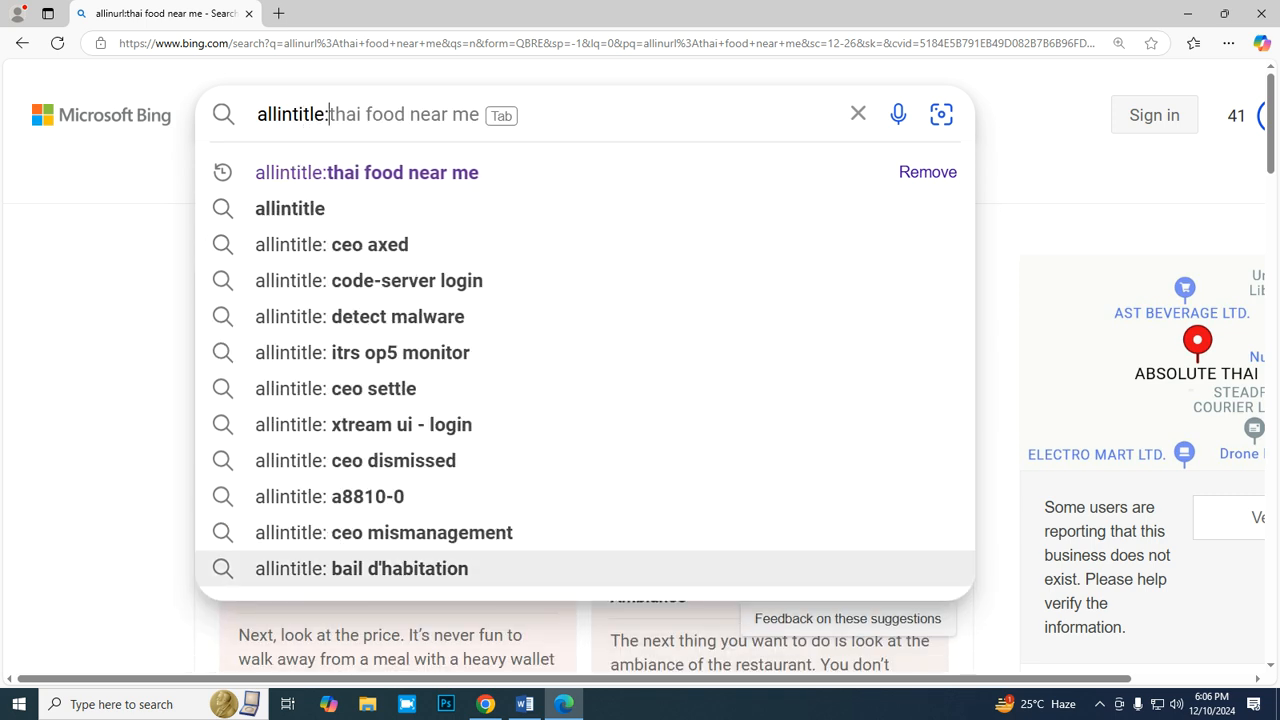
- Copy the keyword "chinese food" from B7 of the report and search Bing for "allintitle:chinese food"
click(485, 704)
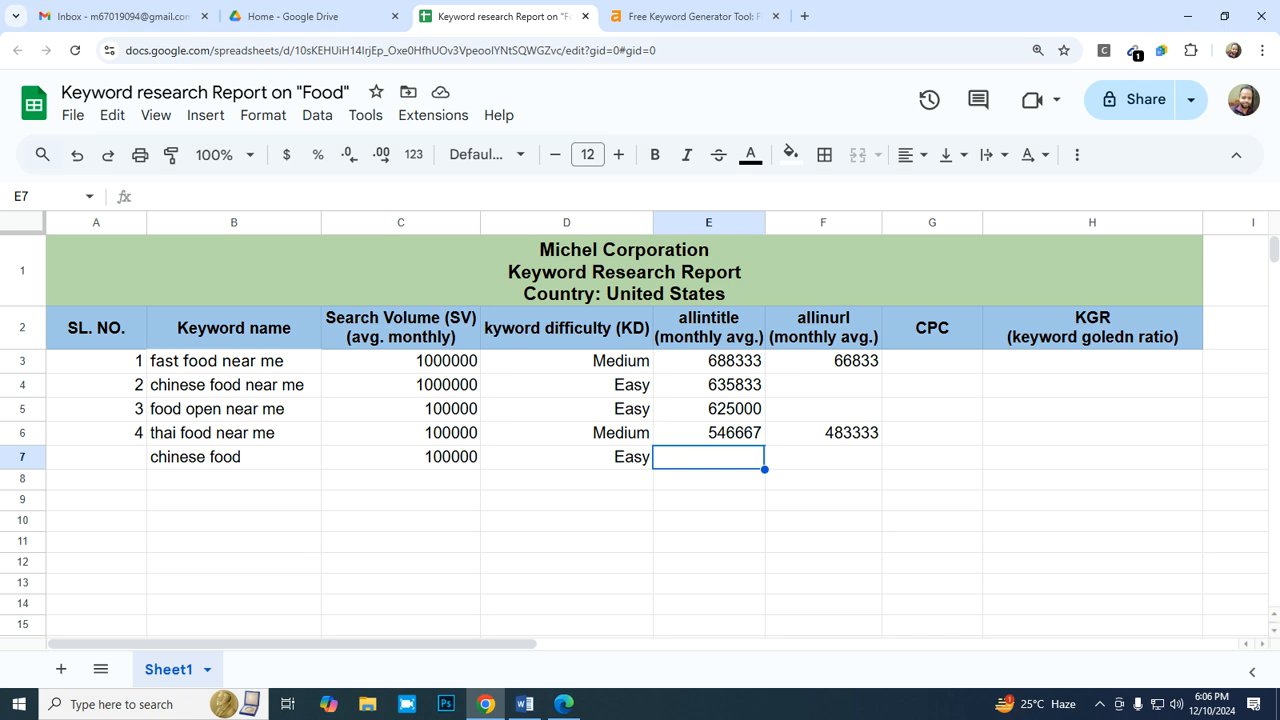
click(234, 457)
double_click(242, 457)
drag(242, 457, 149, 457)
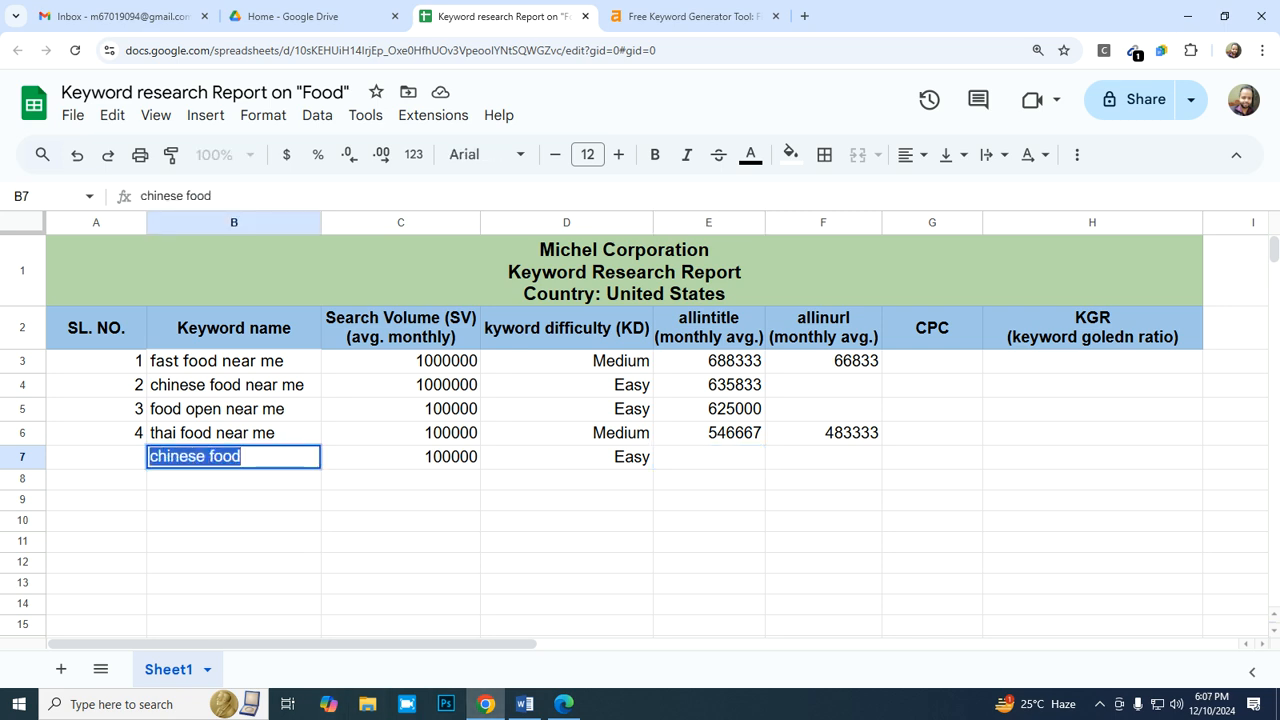
click(564, 704)
key(ctrl+v)
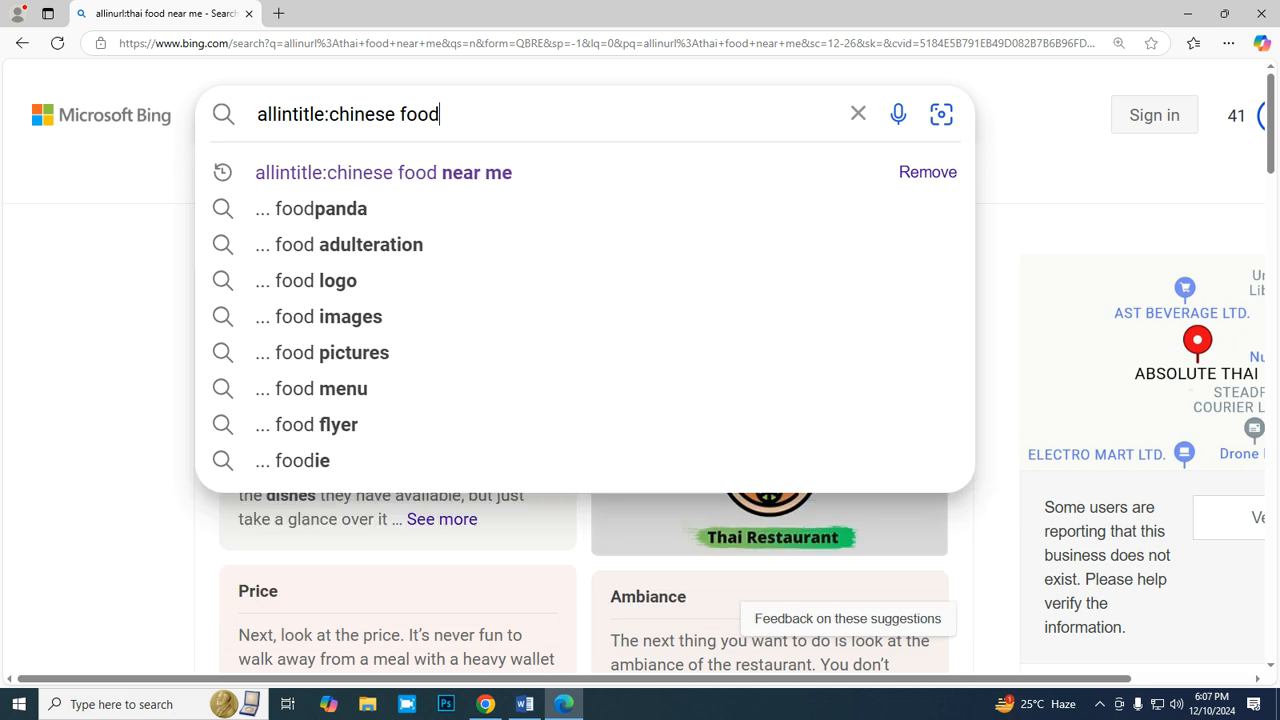
key(Return)
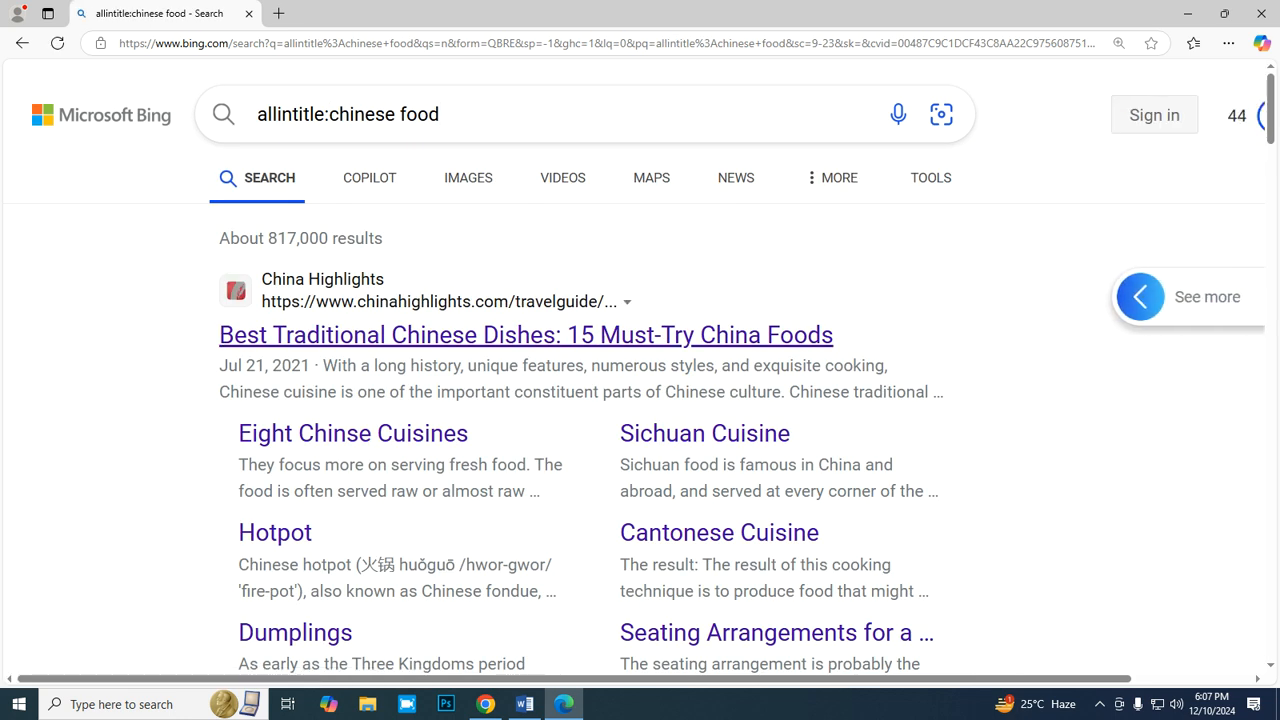
- Return to the report and enter =817000/12 in E7 as the monthly allintitle average for "chinese food"
click(485, 704)
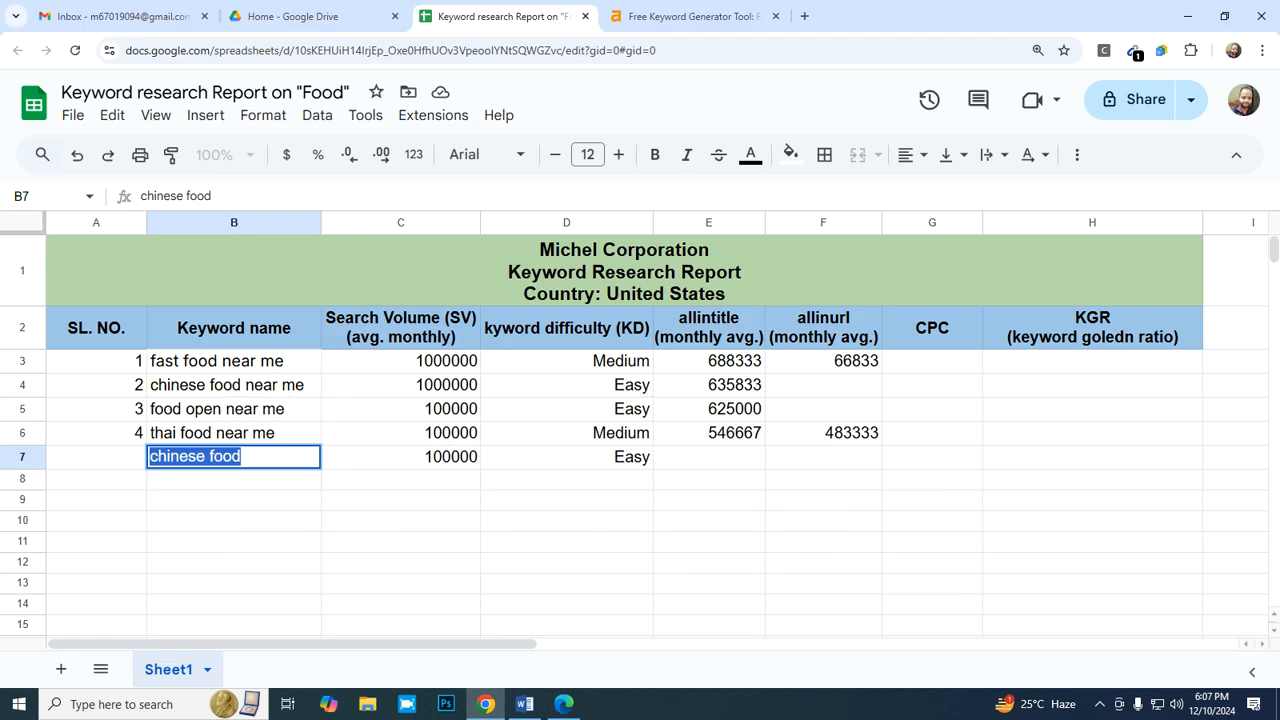
click(709, 457)
text(=817)
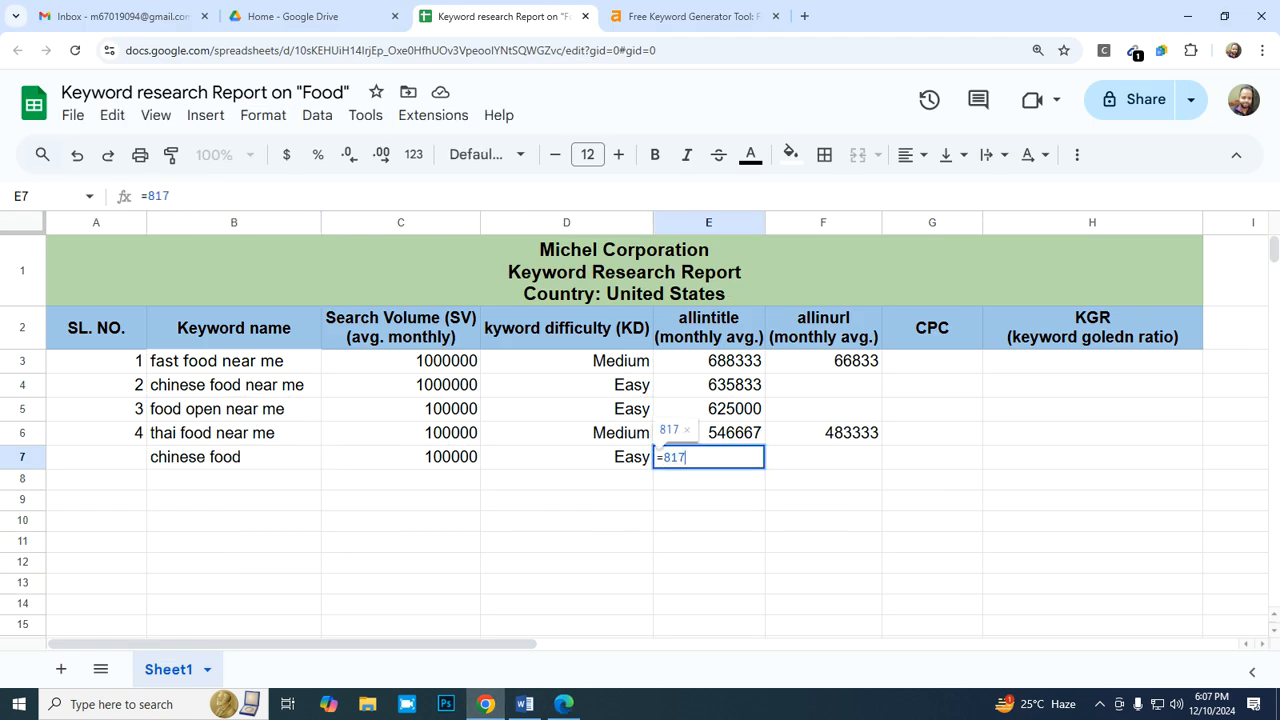
text(000/12)
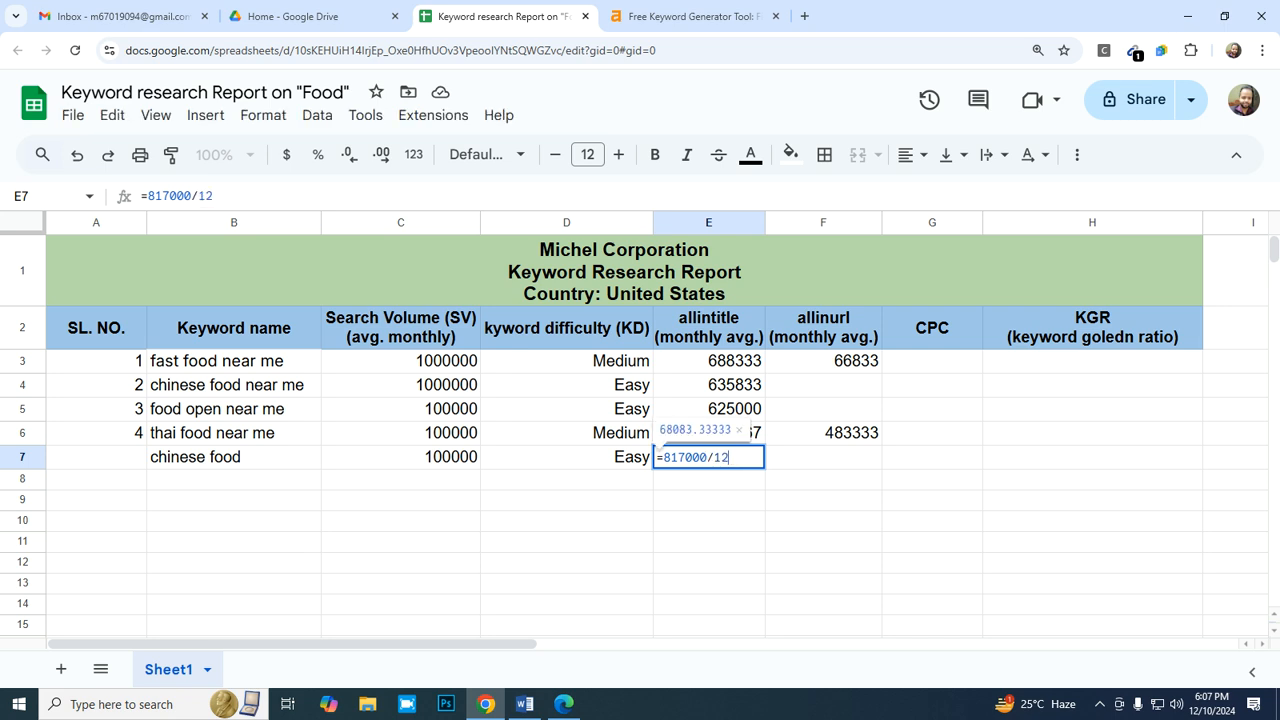
key(Return)
- Format the allintitle average in E7 as a whole number with the "0" number format
key(Up)
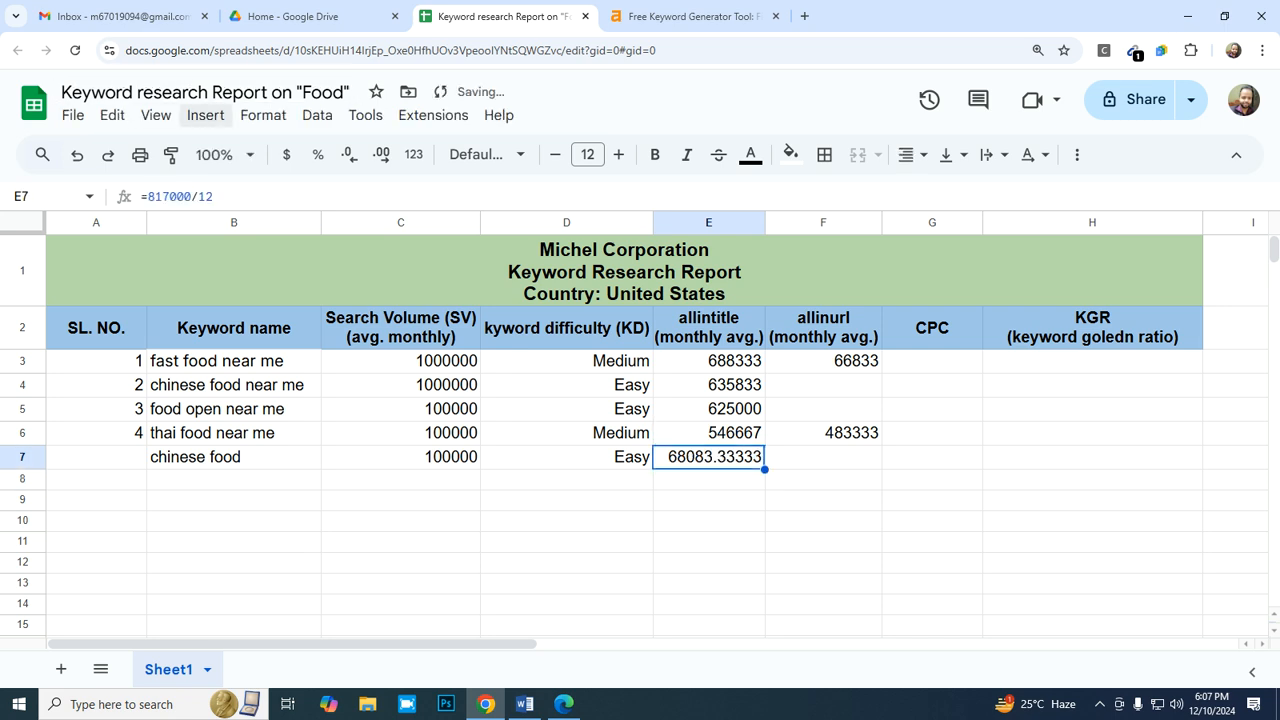
click(263, 115)
mouse_move(400, 198)
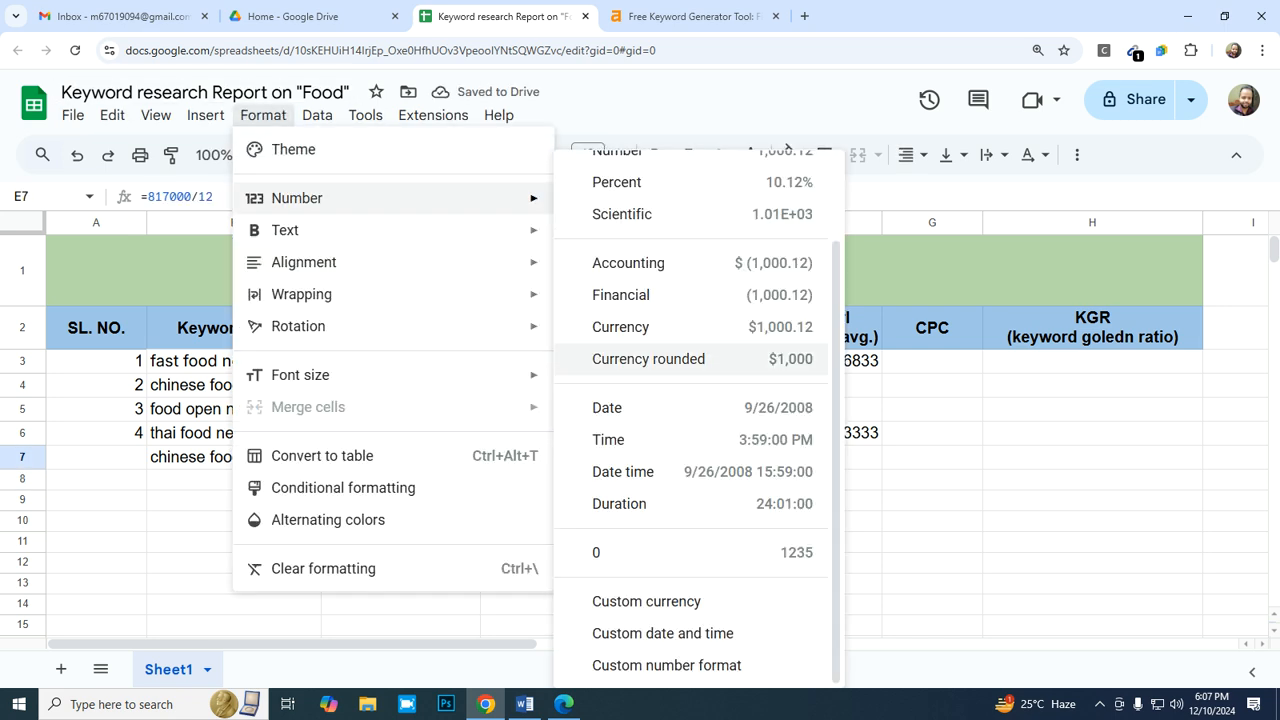
click(690, 553)
- Select F7 in the report, switch to Bing and change the search query to "allinurl:chinese food"
click(823, 457)
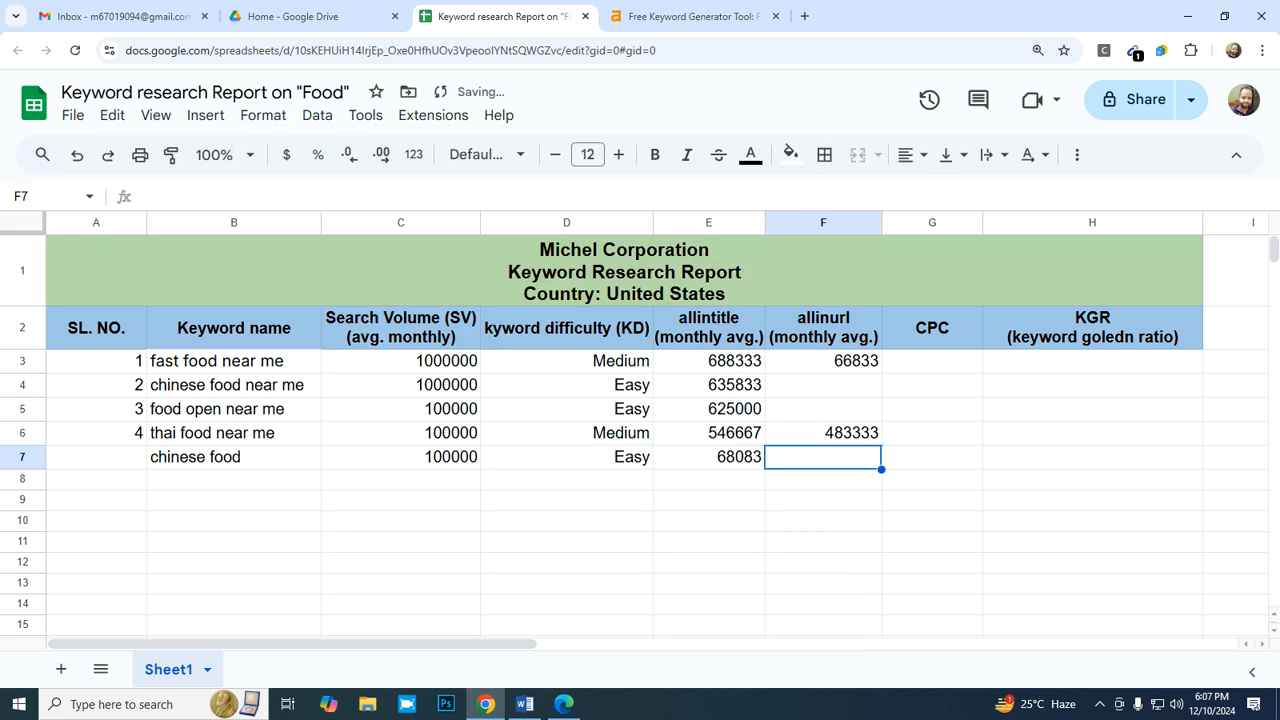
click(564, 704)
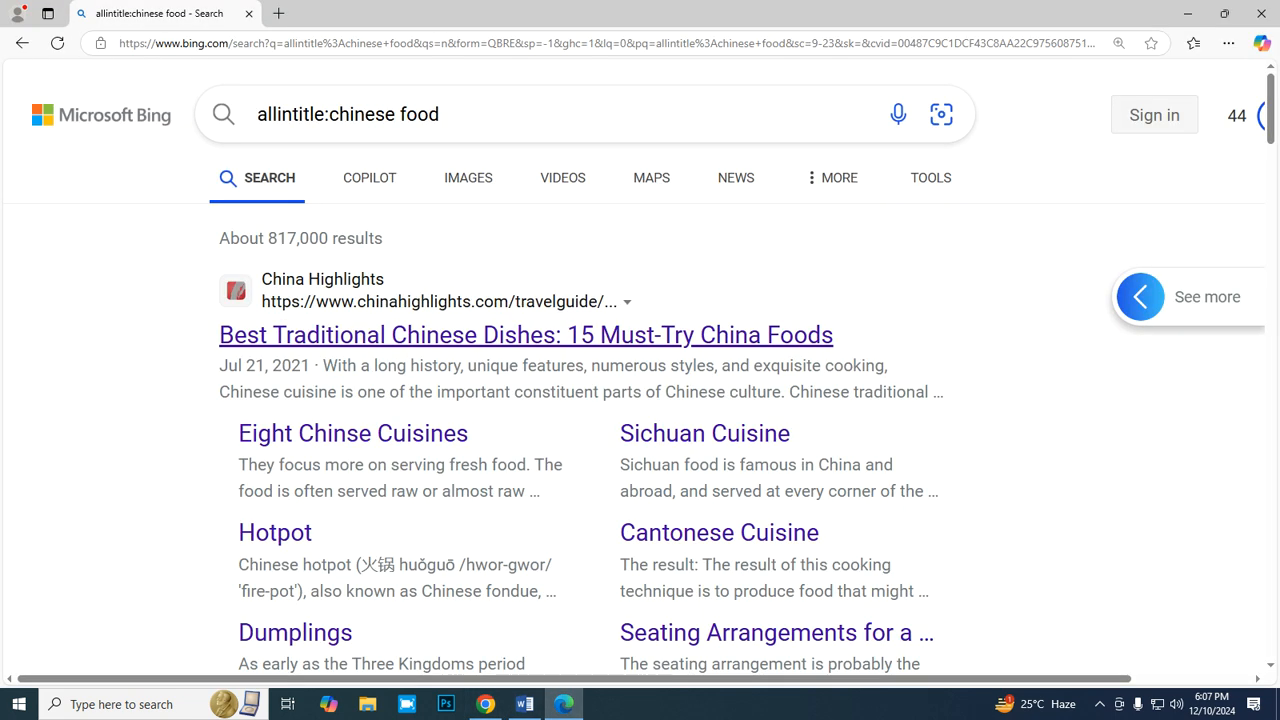
click(325, 114)
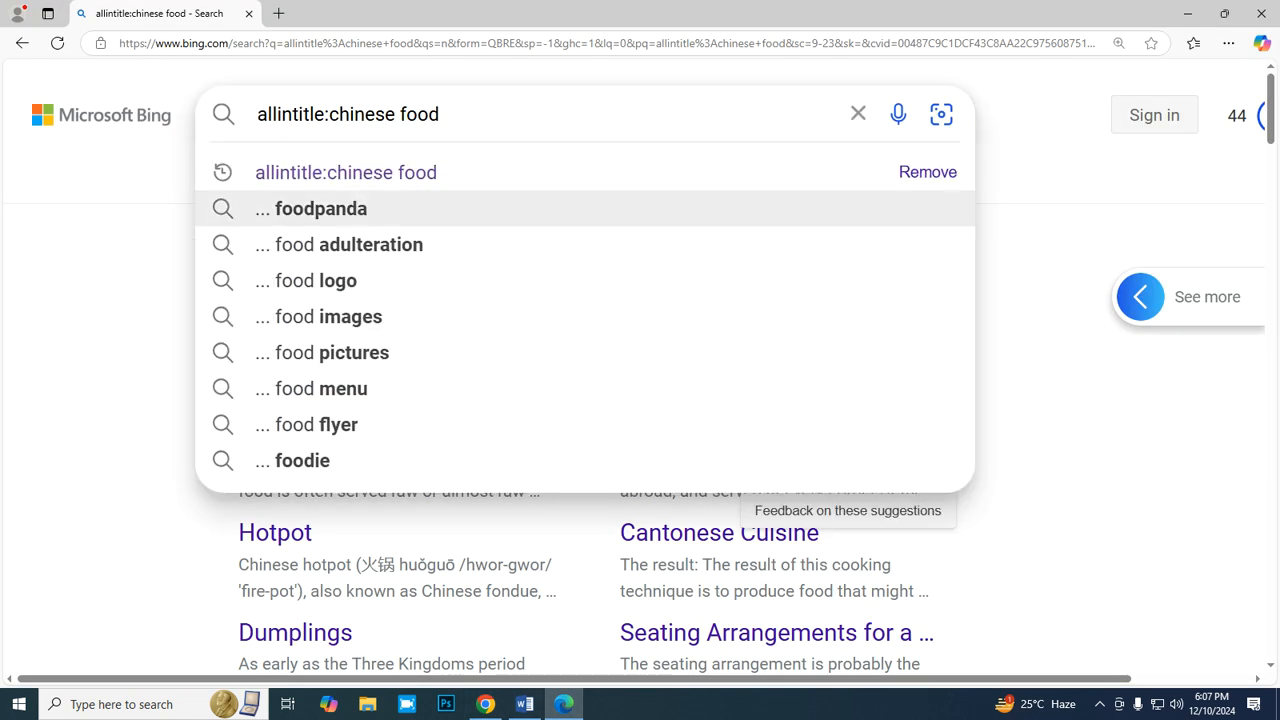
key(BackSpace)
key(BackSpace)
key(BackSpace)
key(BackSpace)
key(BackSpace)
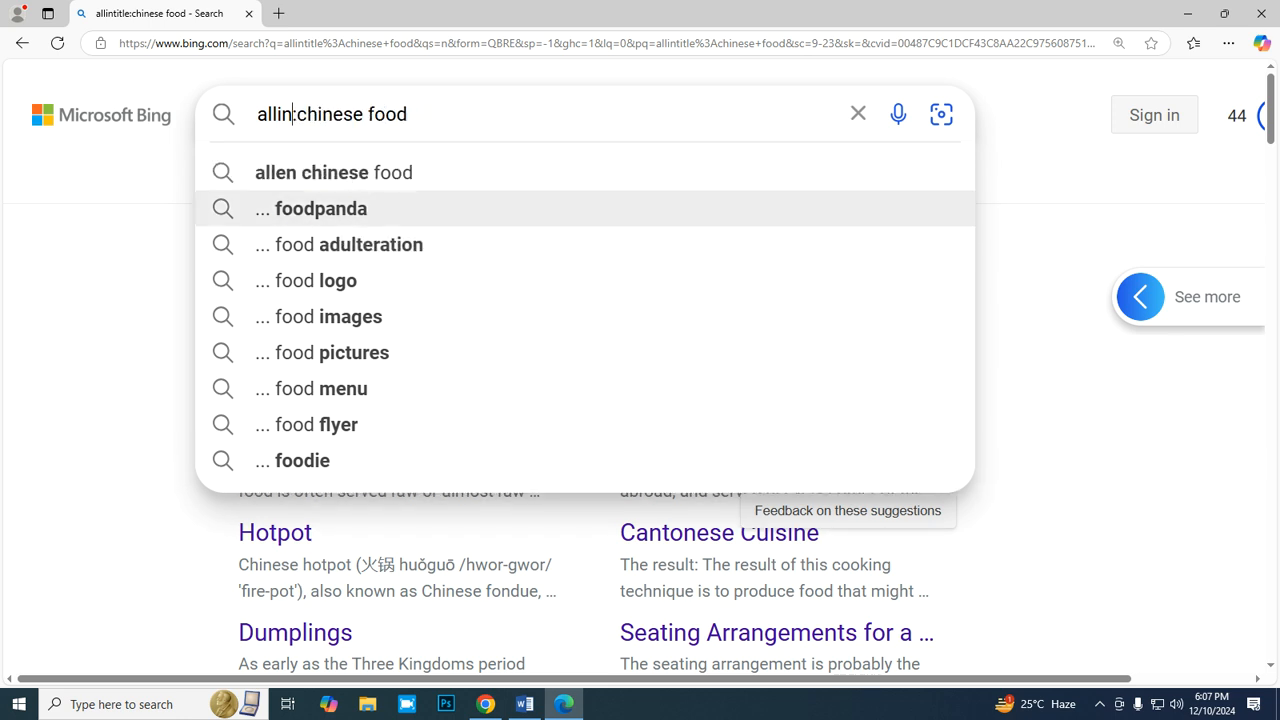
text(url)
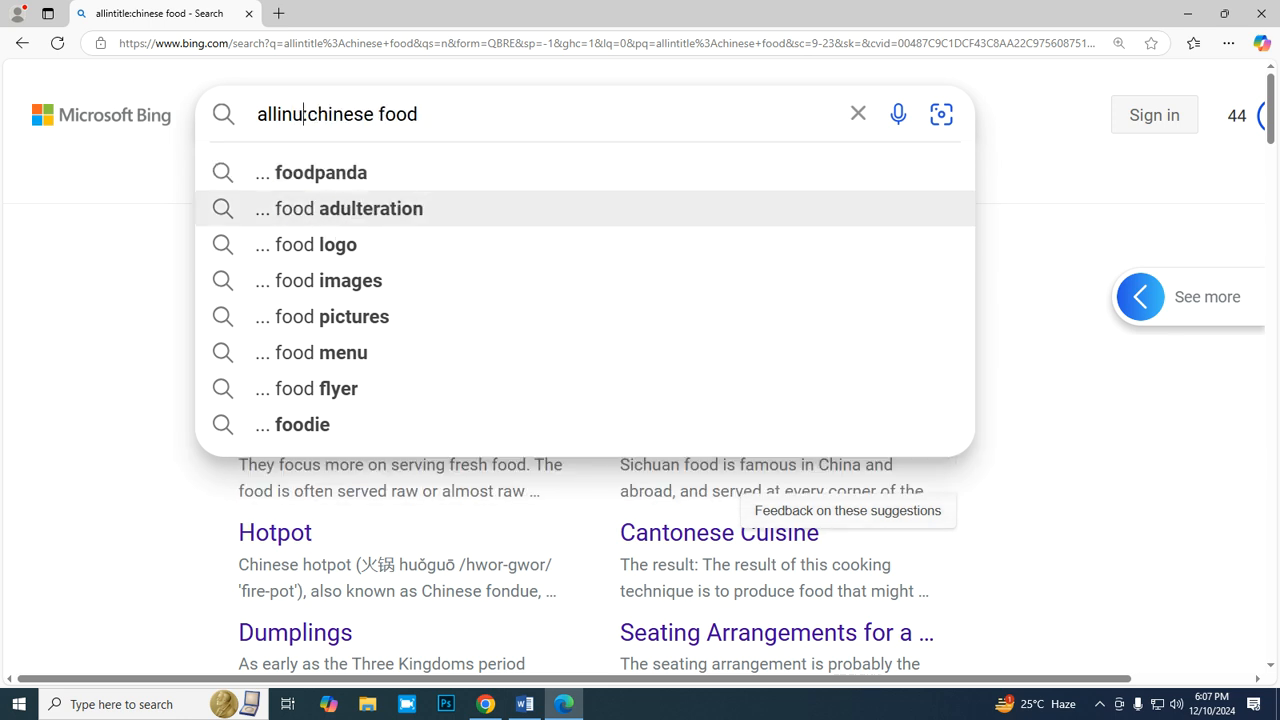
key(Return)
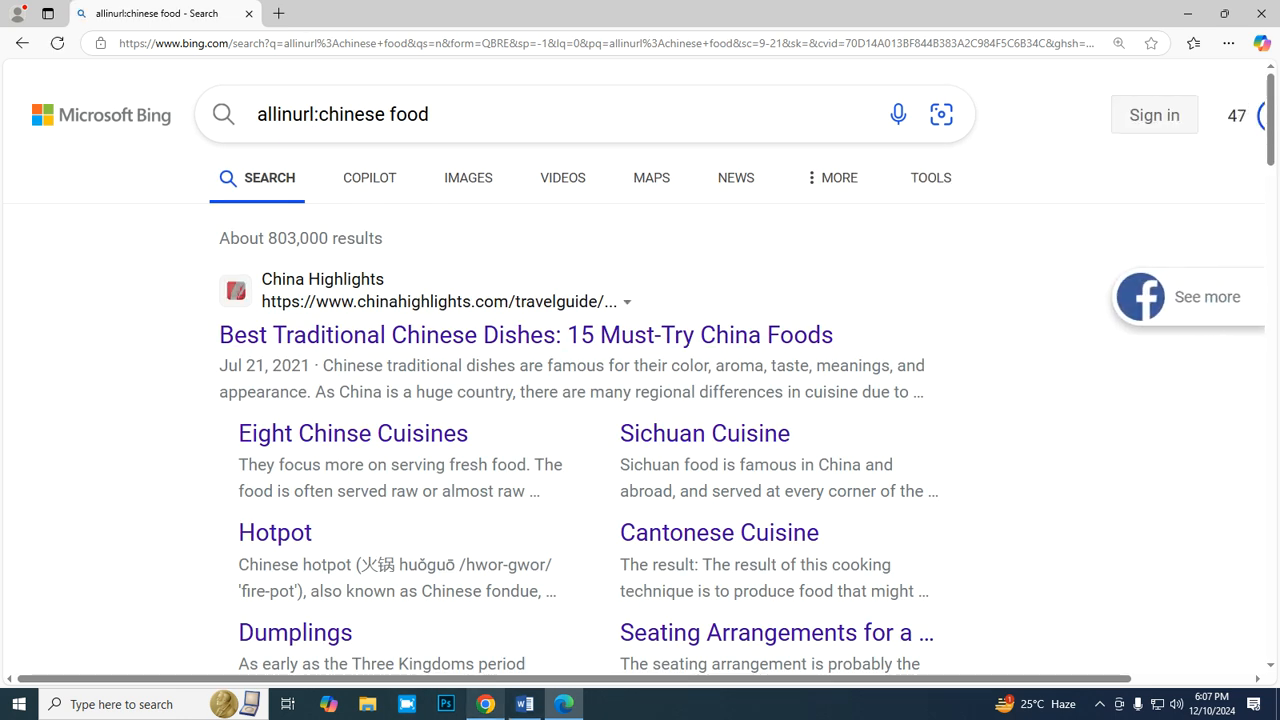
- Return to the report and enter =803000/12 in F7 as the monthly allinurl average for "chinese food"
click(485, 704)
text(=)
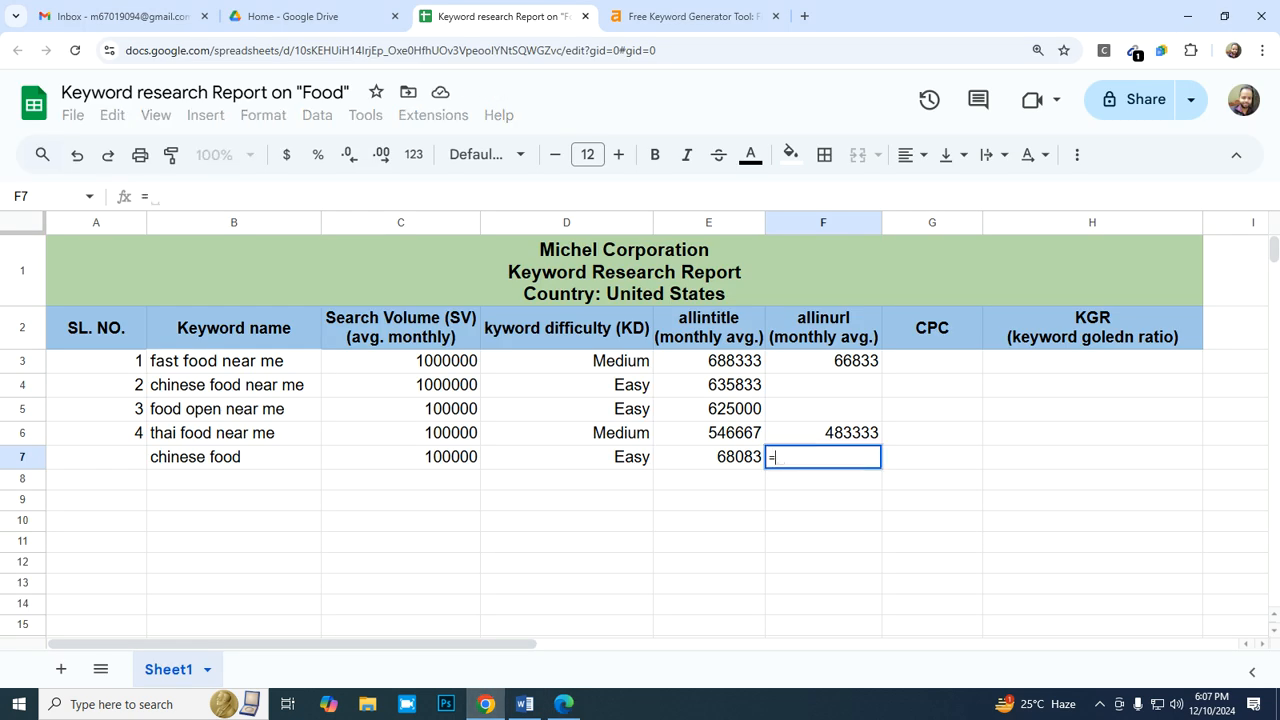
text(80300)
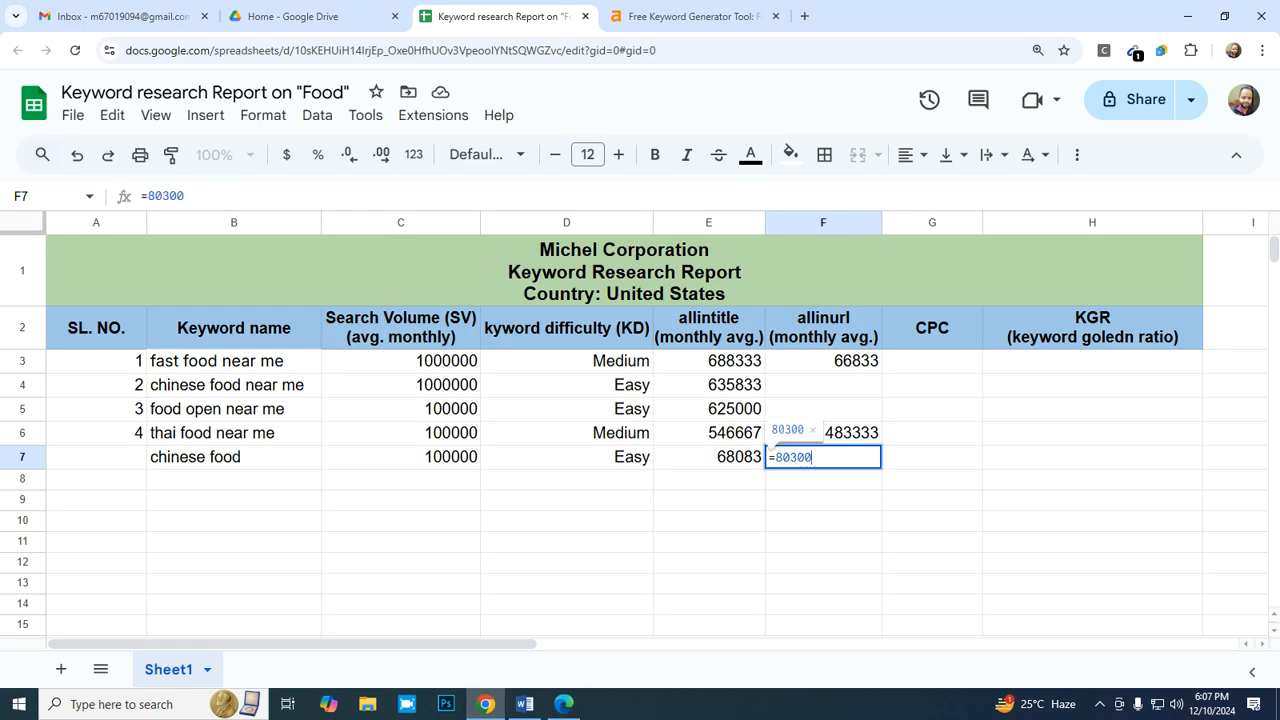
text(0/12)
key(Return)
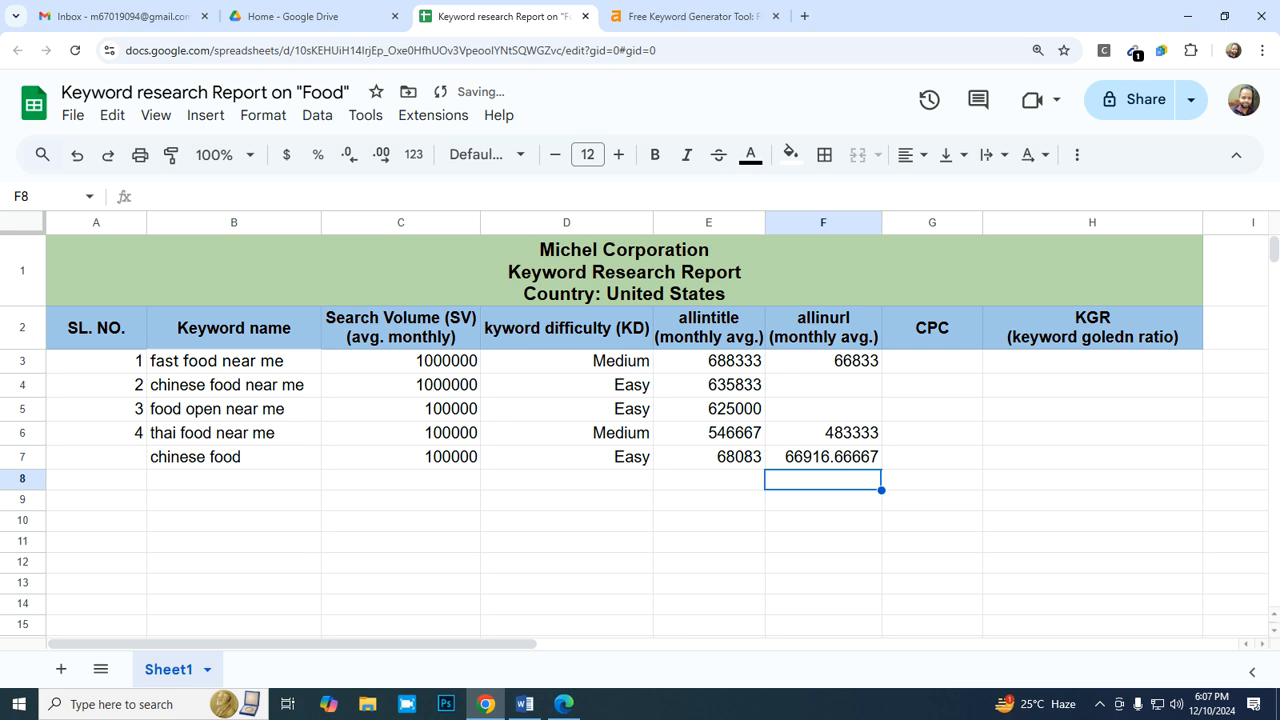
- Format the allinurl average in F7 as a whole number with the "0" number format
key(Up)
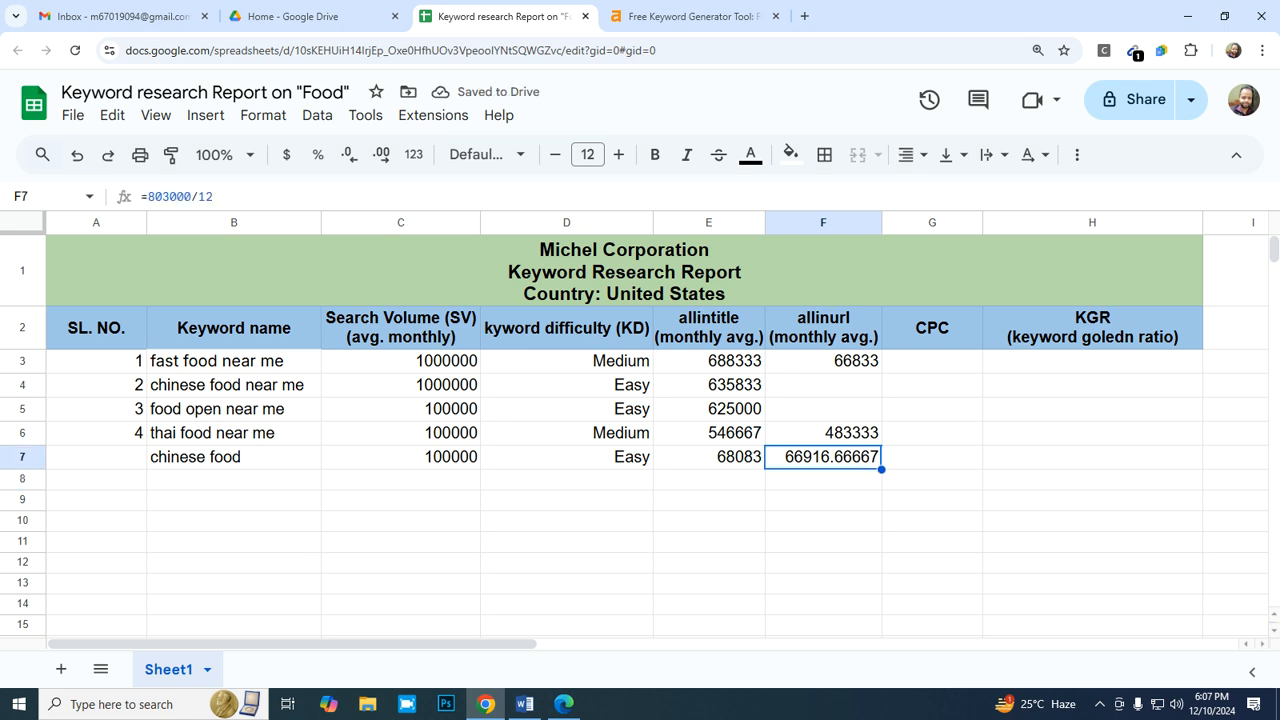
click(263, 115)
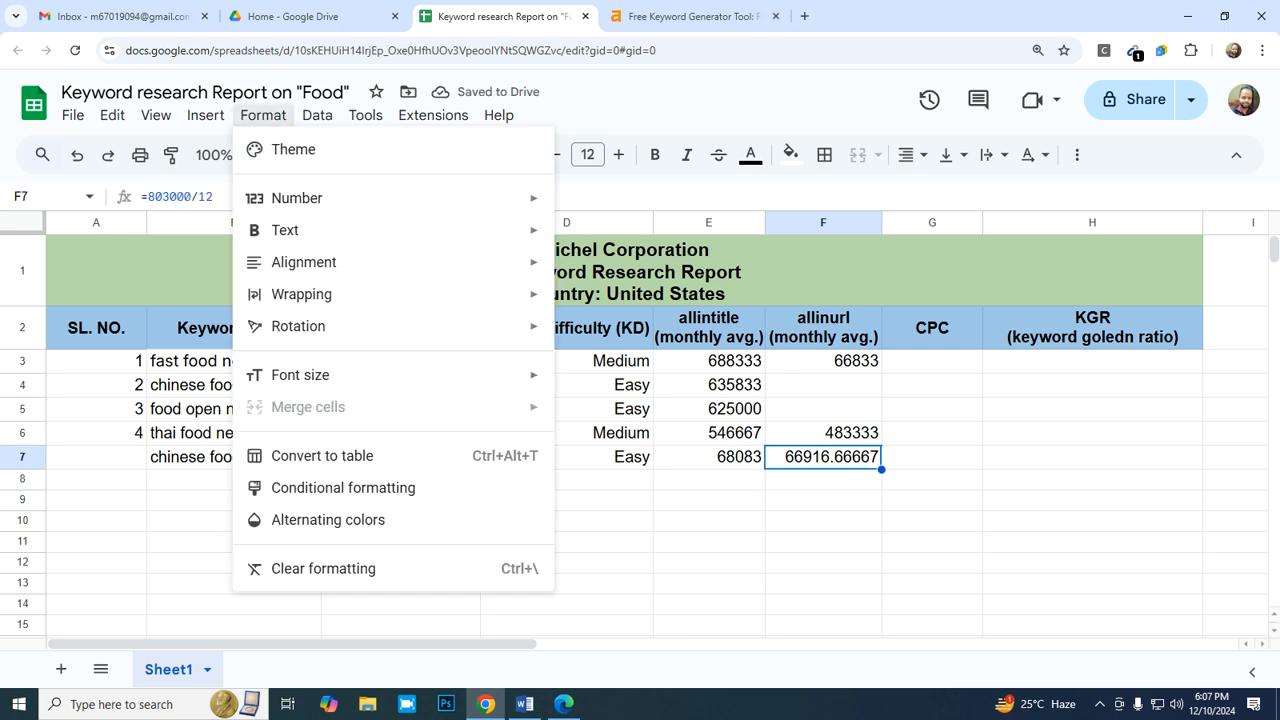
mouse_move(400, 198)
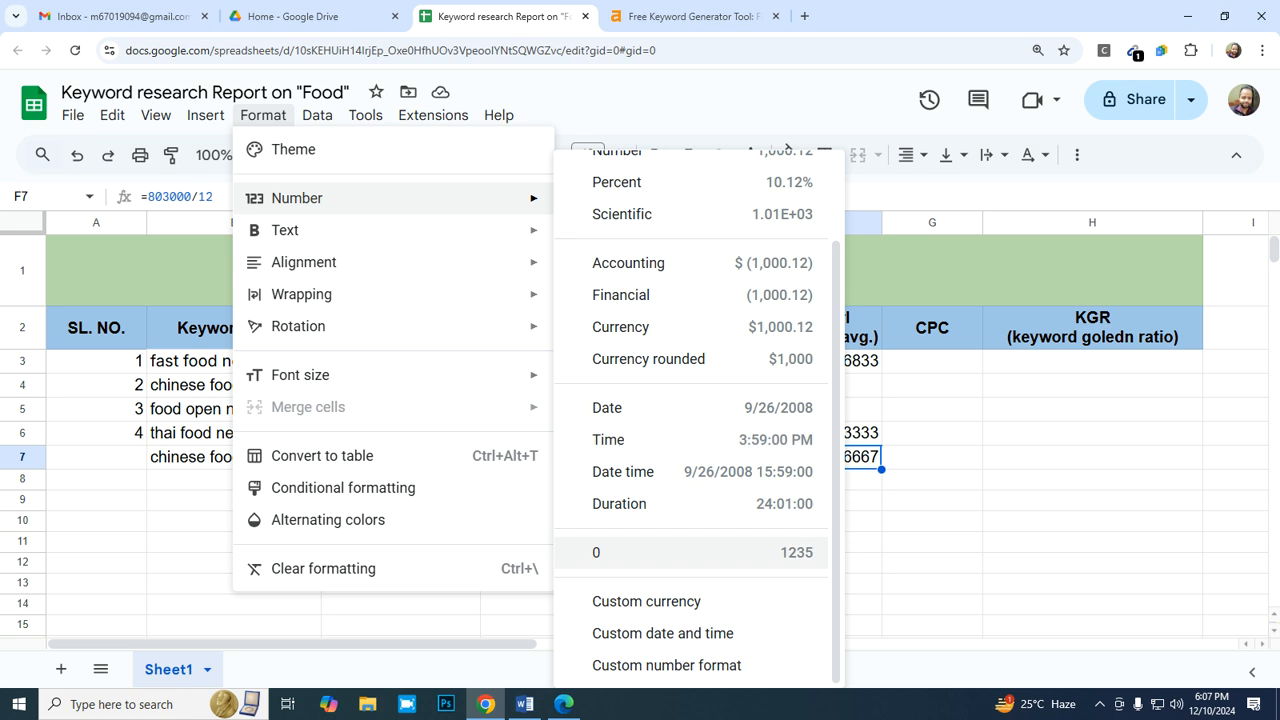
click(690, 552)
- Enter the serial number 5 in A7 for the "chinese food" row
key(Left)
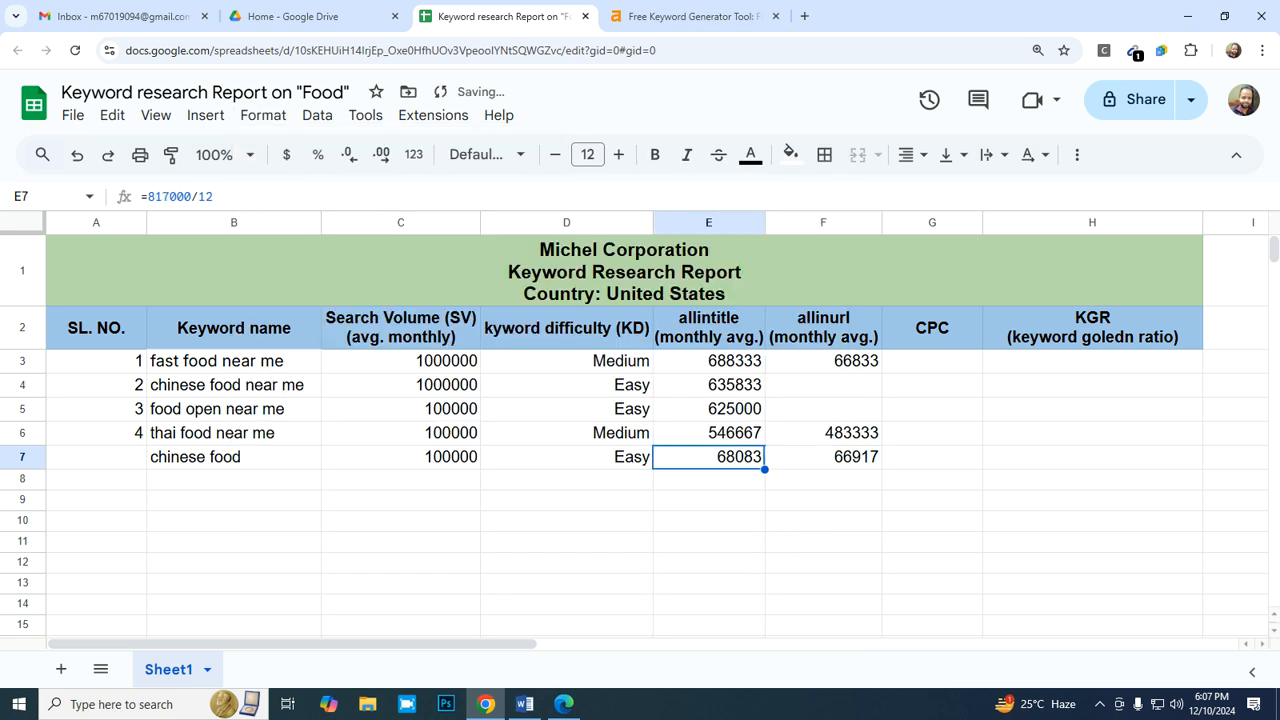
key(Left)
key(Left)
key(Left)
key(Left)
text(5)
key(Return)
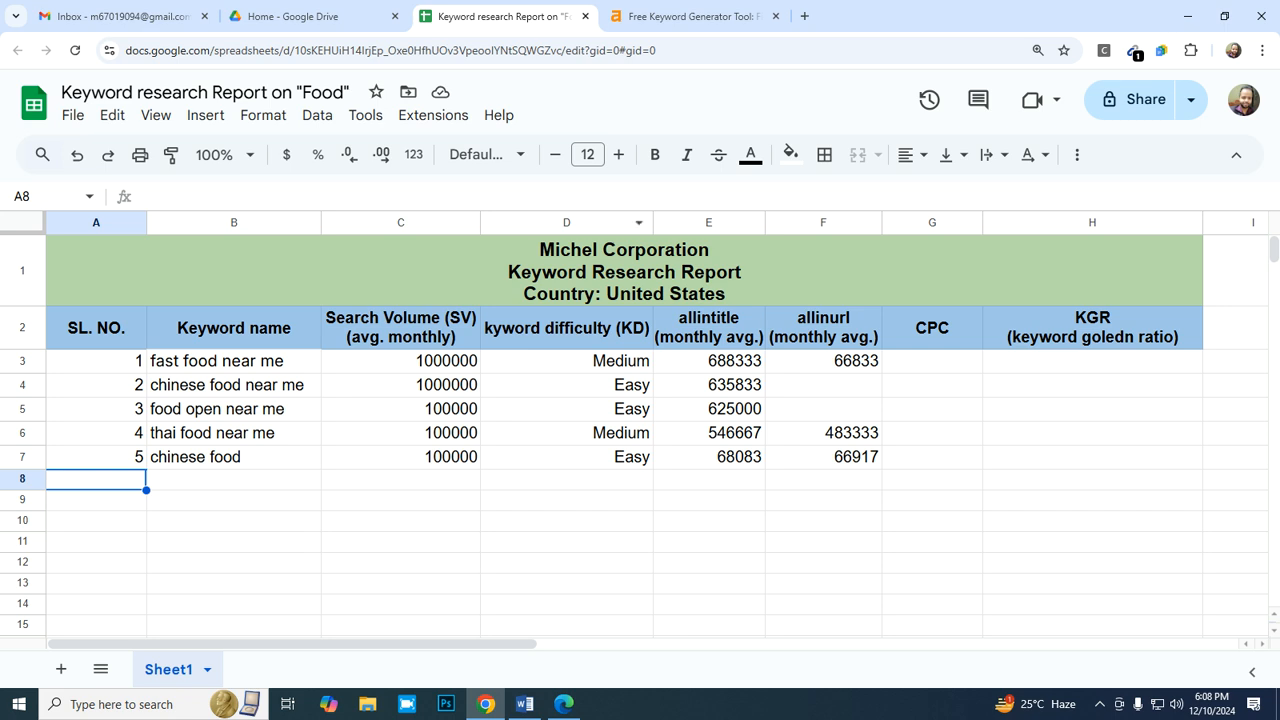
- Switch to the Ahrefs keyword ideas for "food" and examine the listed keywords with their difficulty and volume
click(690, 16)
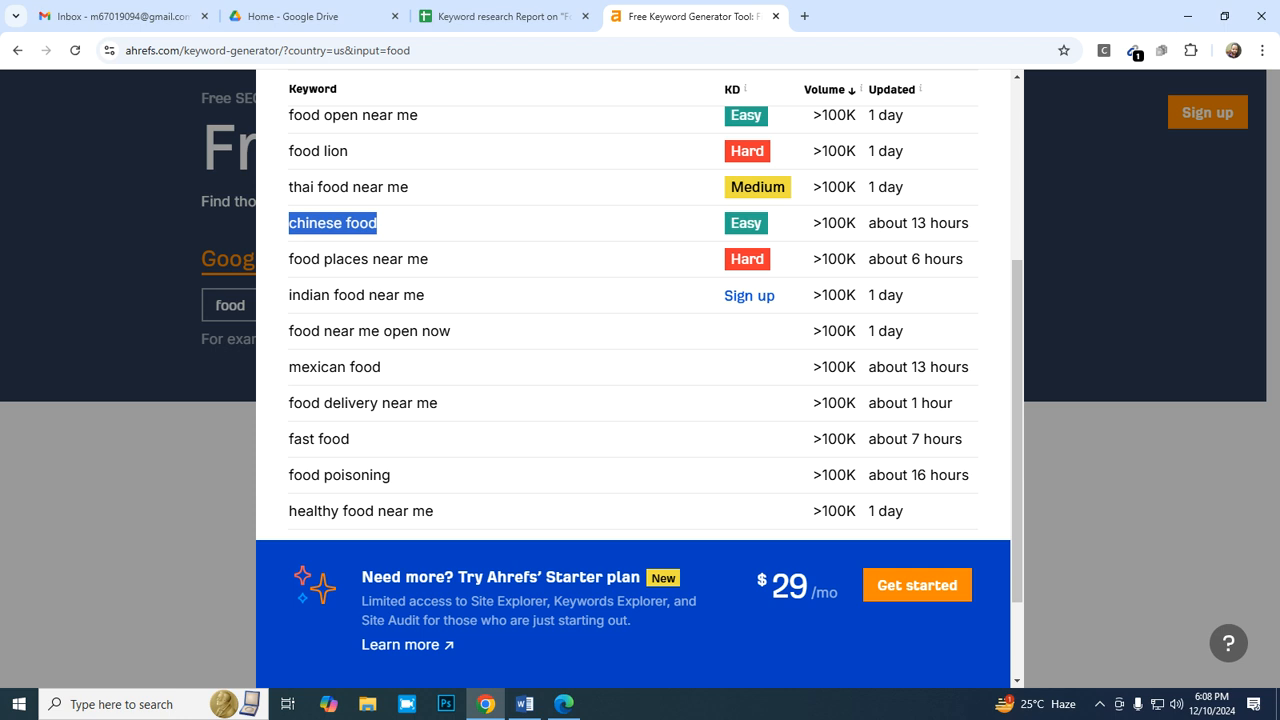
scroll(632, 300, up, 3)
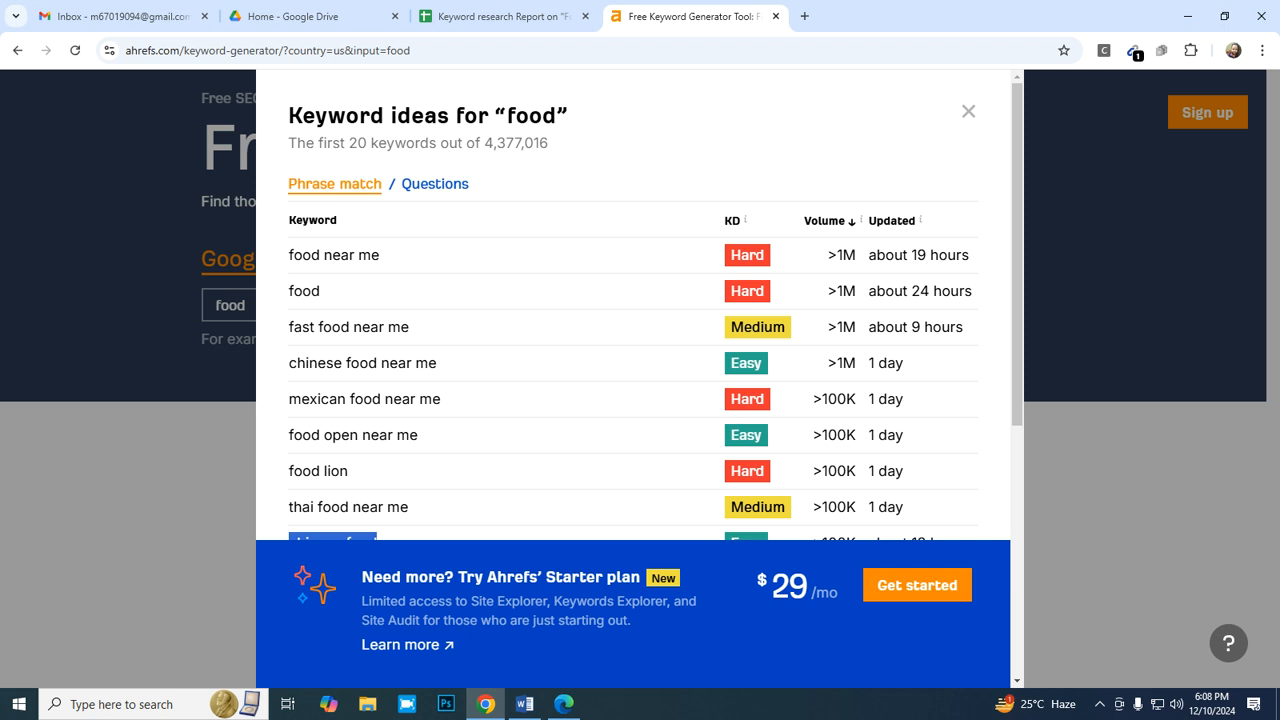
scroll(632, 350, down, 3)
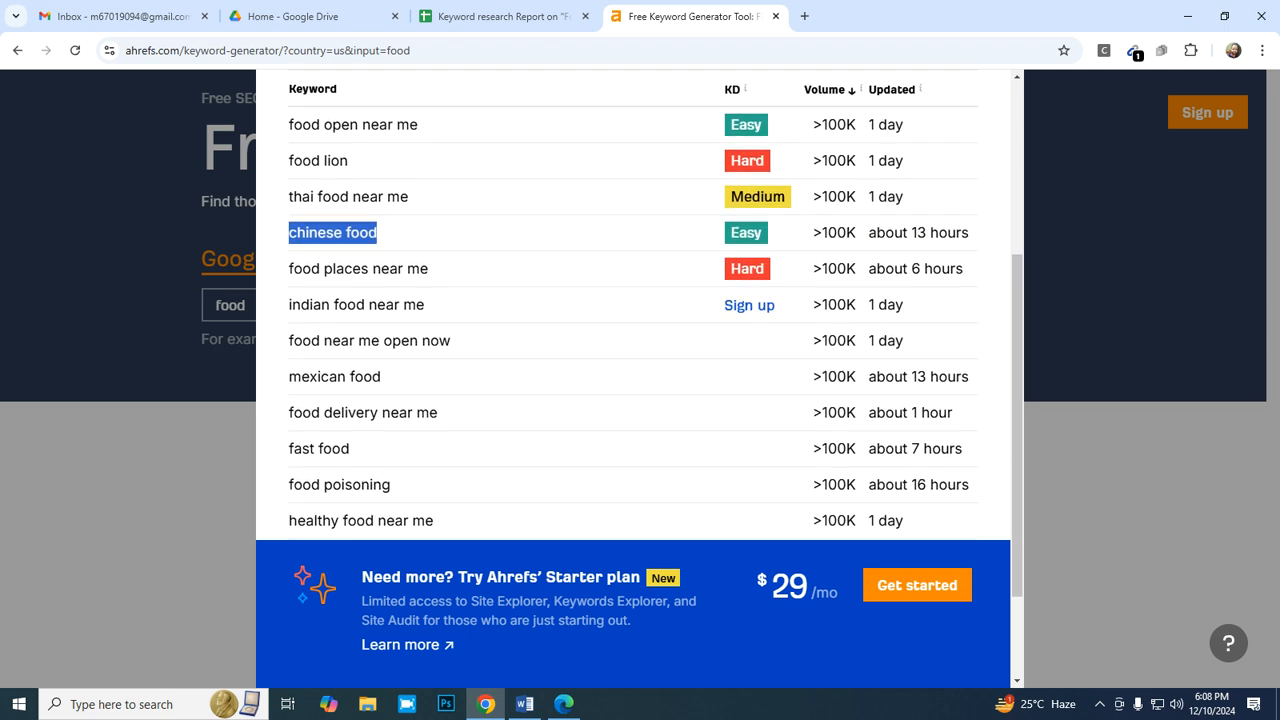
scroll(632, 320, up, 2)
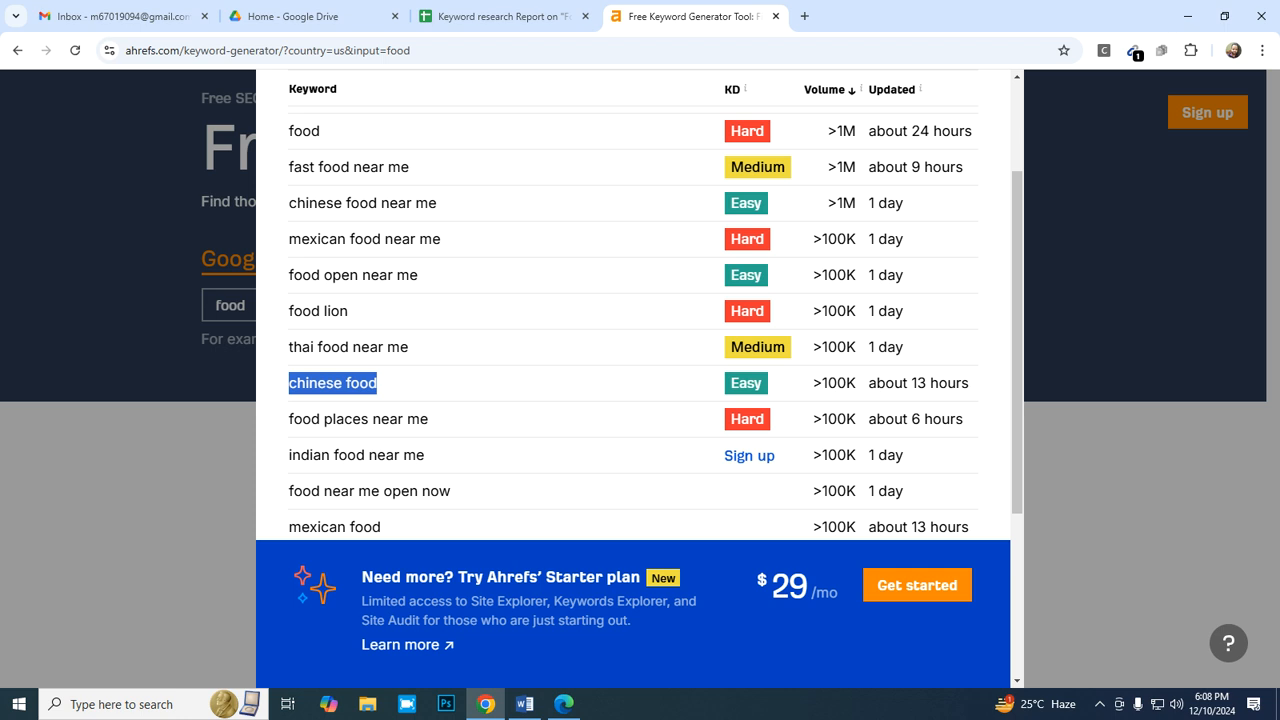
scroll(632, 320, up, 1)
scroll(632, 320, down, 3)
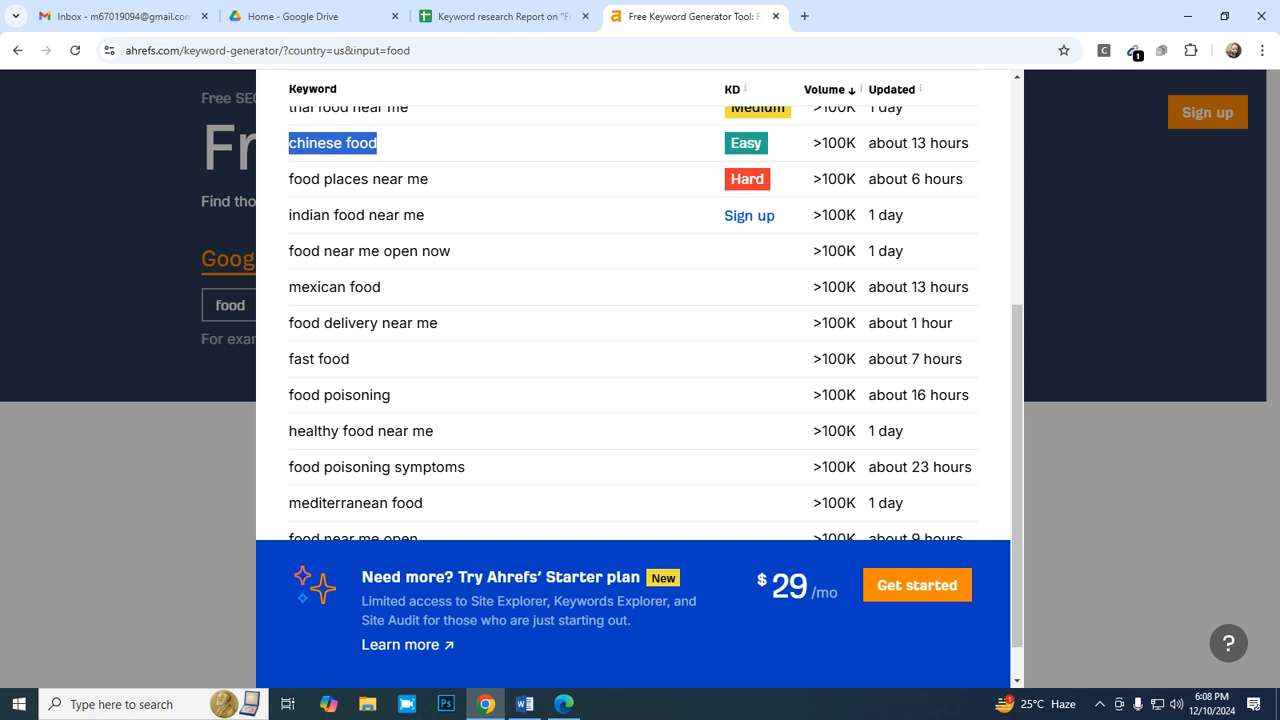
- Copy the keyword "indian food near me" from the Ahrefs "food" ideas and close the ideas list
scroll(633, 323, down, 1)
scroll(633, 323, up, 1)
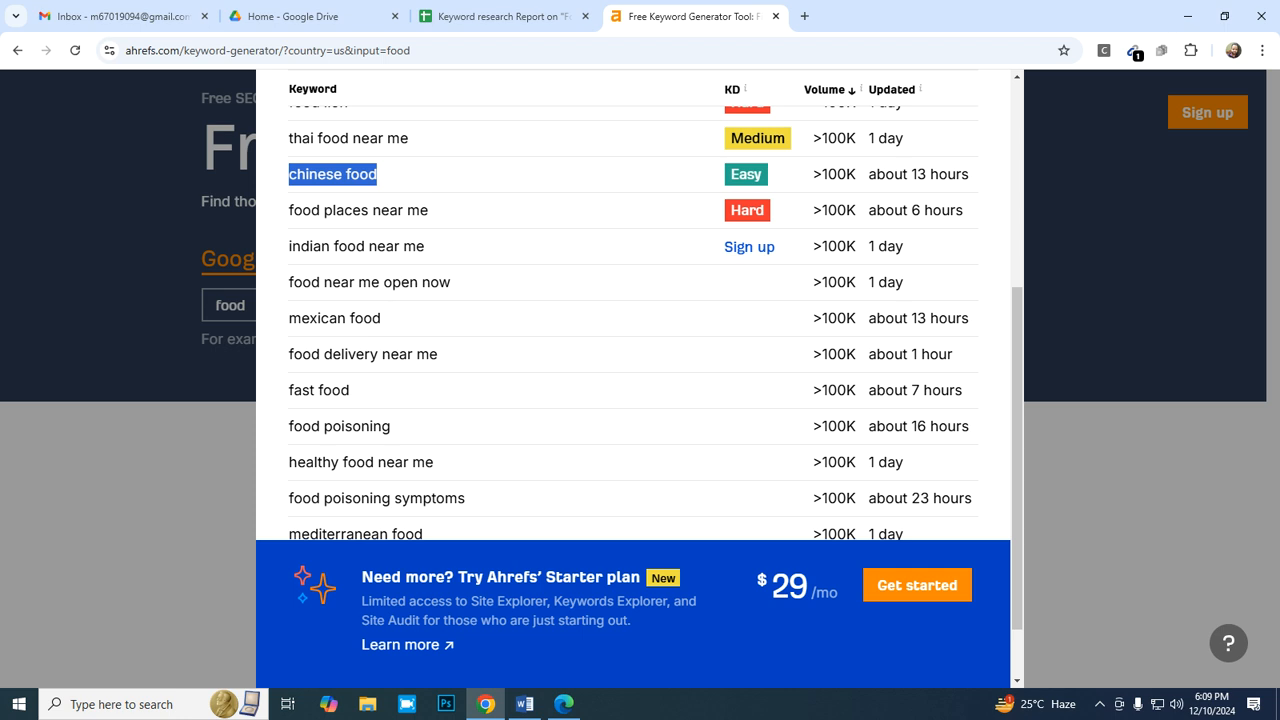
drag(426, 246, 288, 246)
key(ctrl+c)
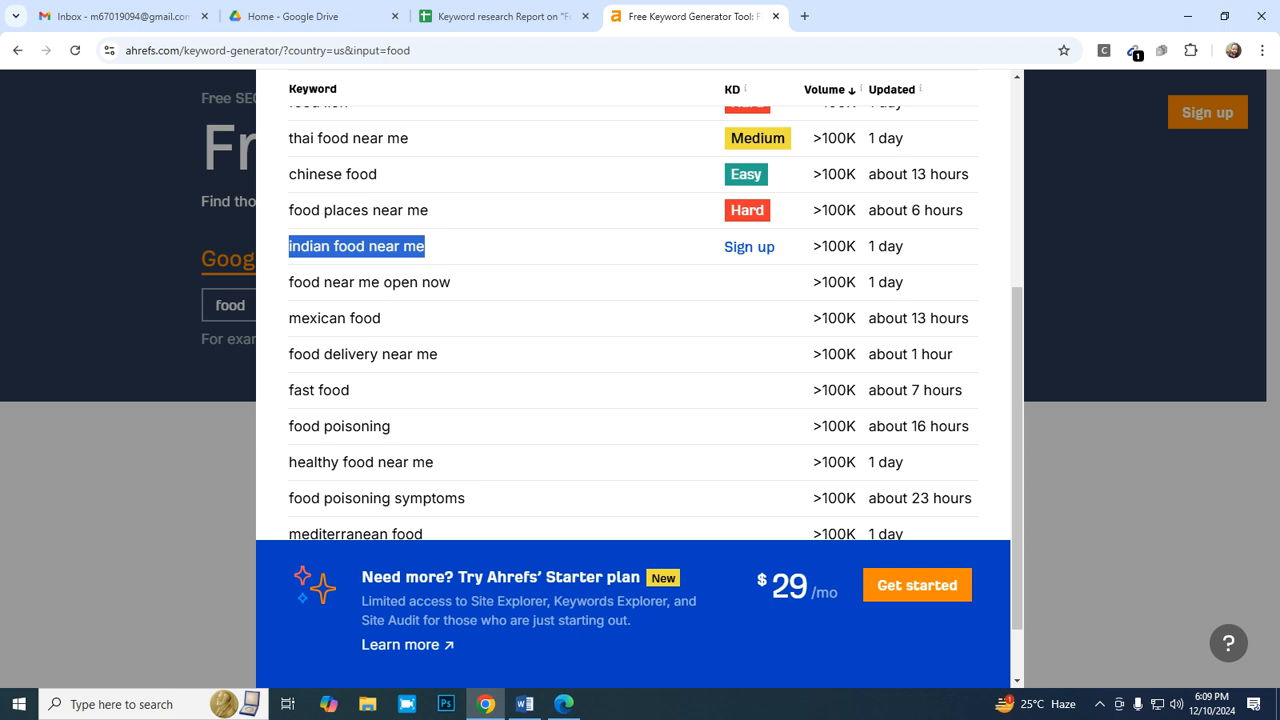
scroll(633, 300, up, 4)
click(968, 101)
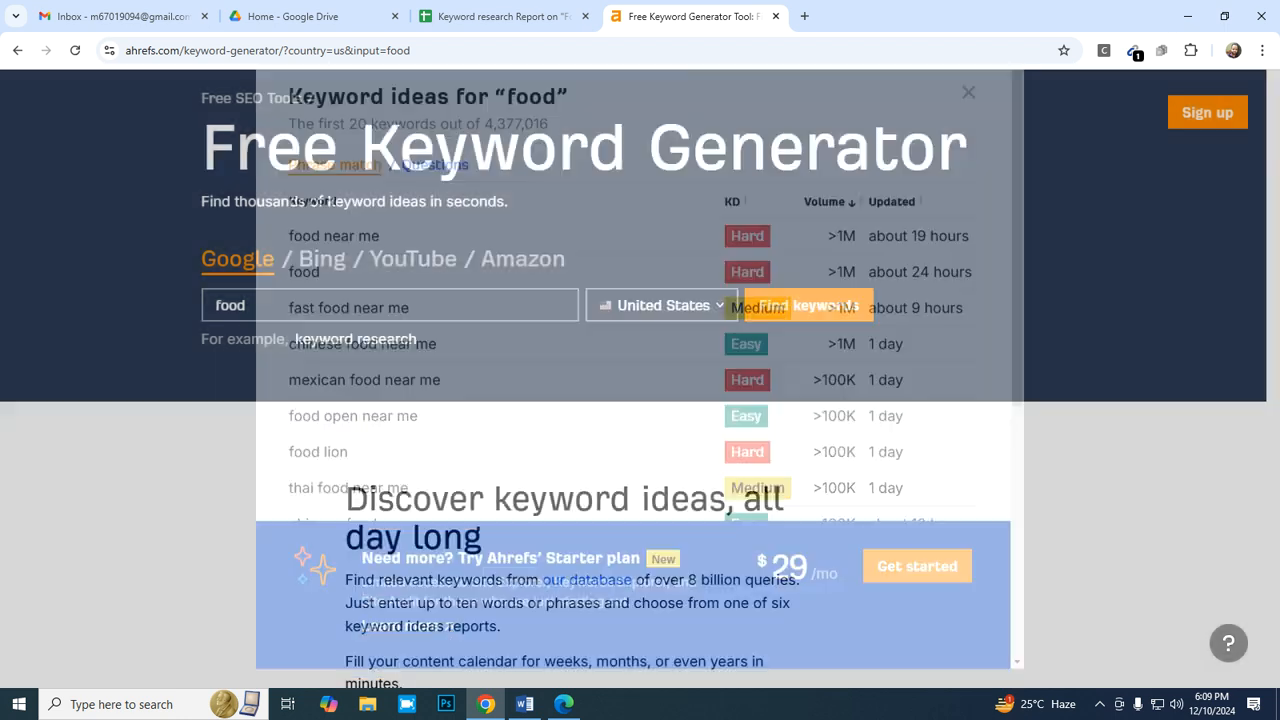
- Replace the keyword generator's search term with "indian food near me" and find its keyword ideas for the United States
key(BackSpace)
key(BackSpace)
key(BackSpace)
key(BackSpace)
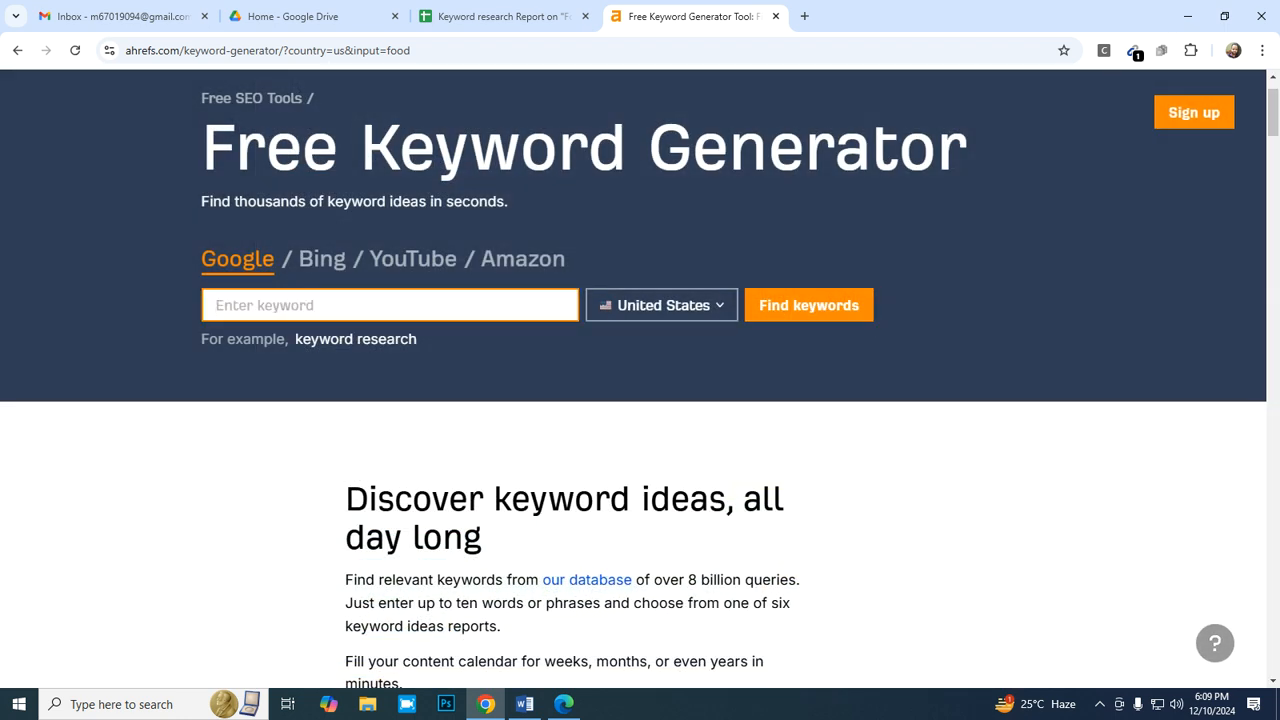
right_click(312, 318)
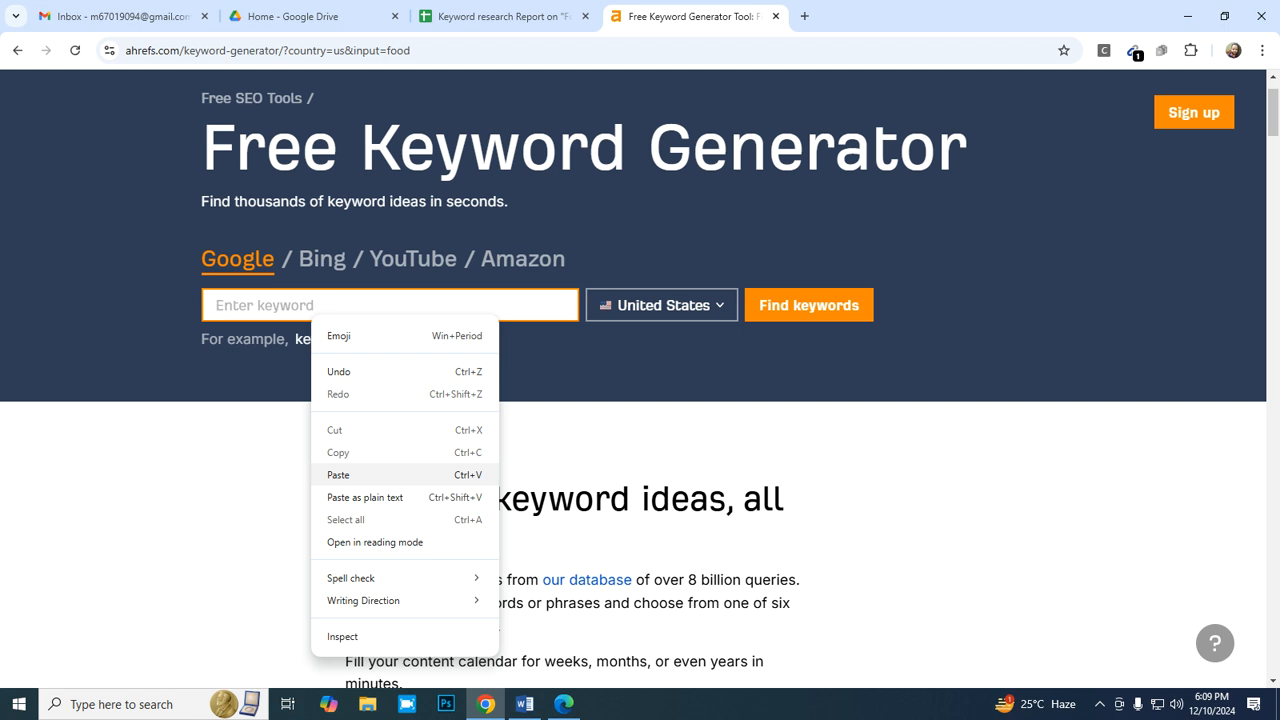
click(340, 475)
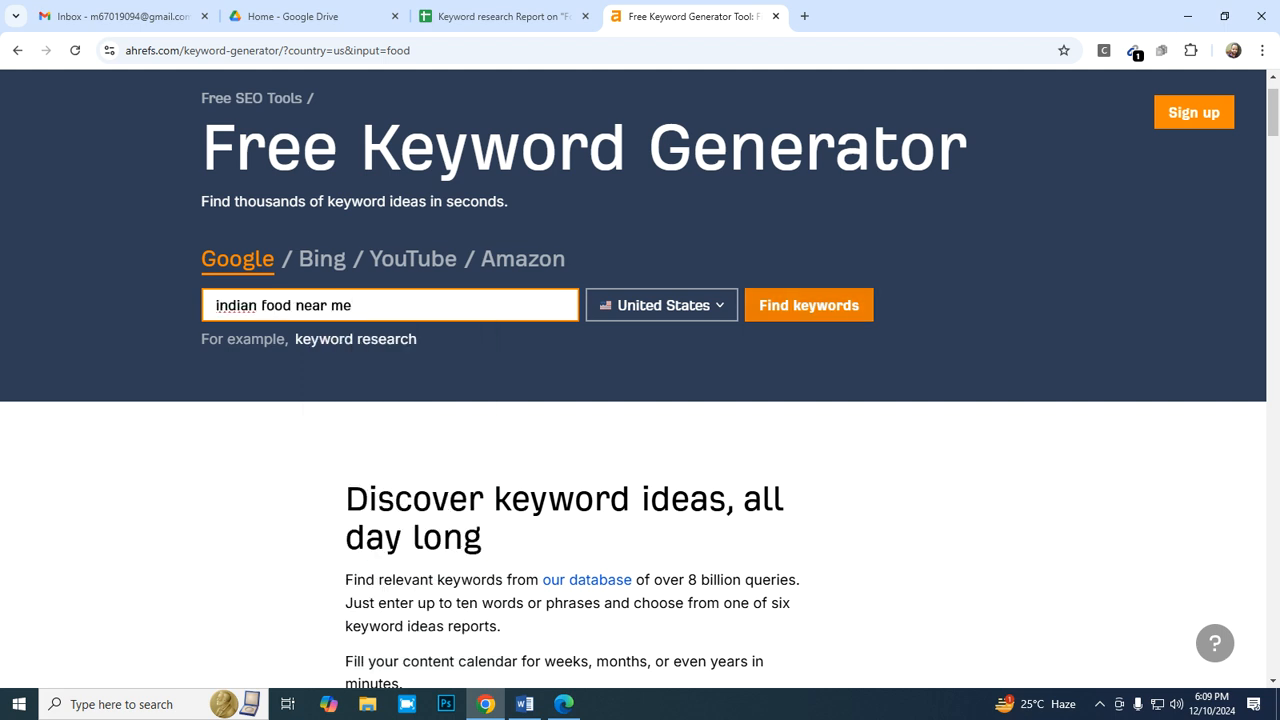
click(808, 305)
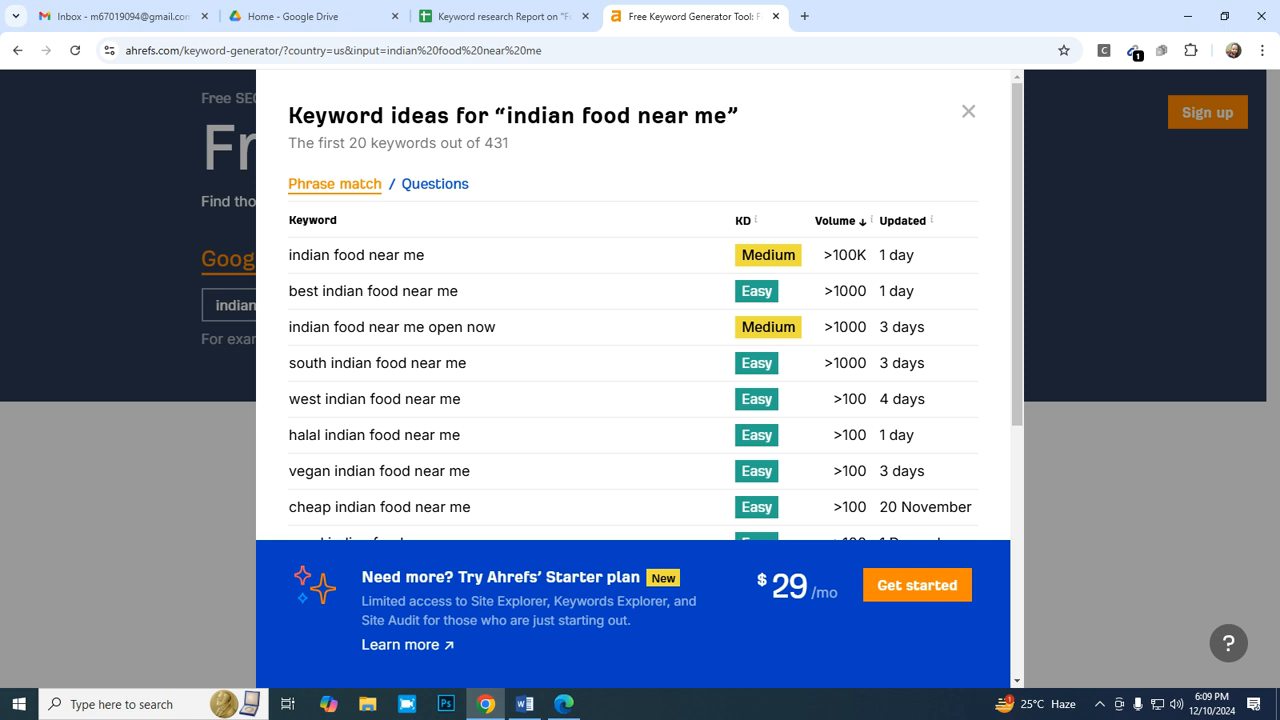
- Examine the difficulty and volume of the "indian food near me" ideas against the keyword criteria in the Word document
scroll(633, 300, down, 2)
scroll(633, 300, up, 2)
scroll(633, 300, down, 3)
scroll(633, 300, up, 3)
scroll(633, 300, down, 1)
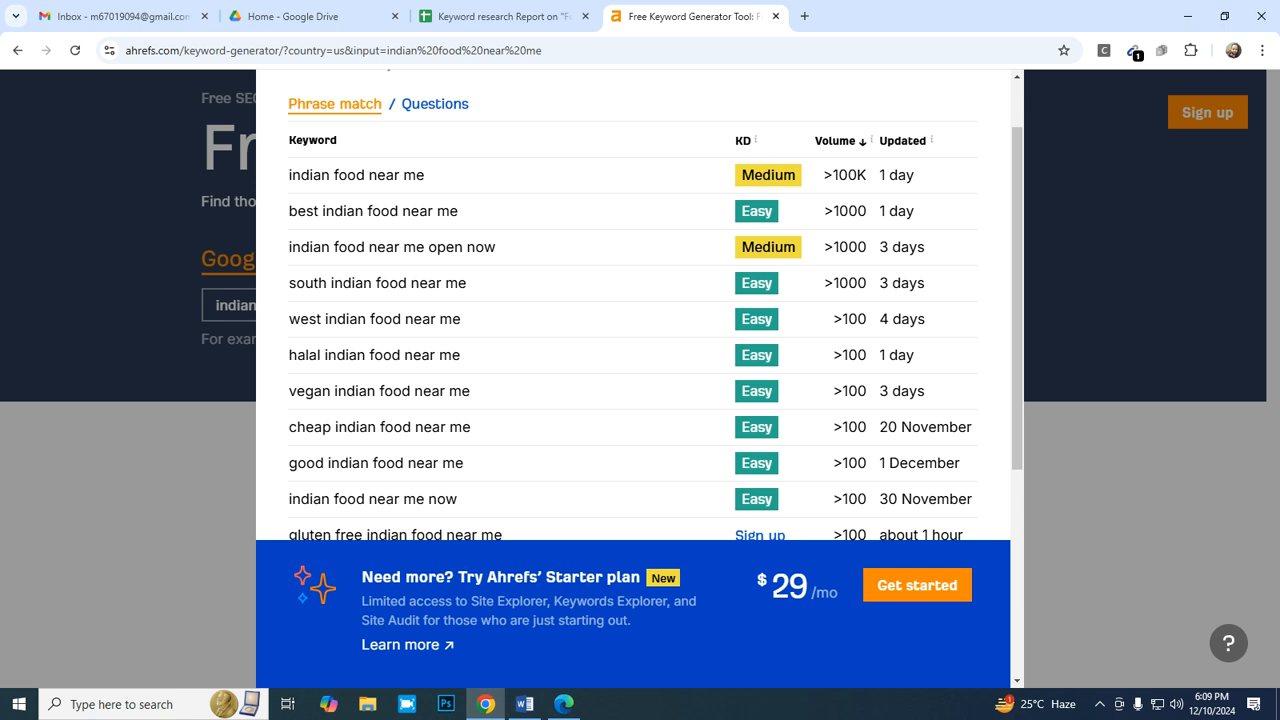
click(524, 704)
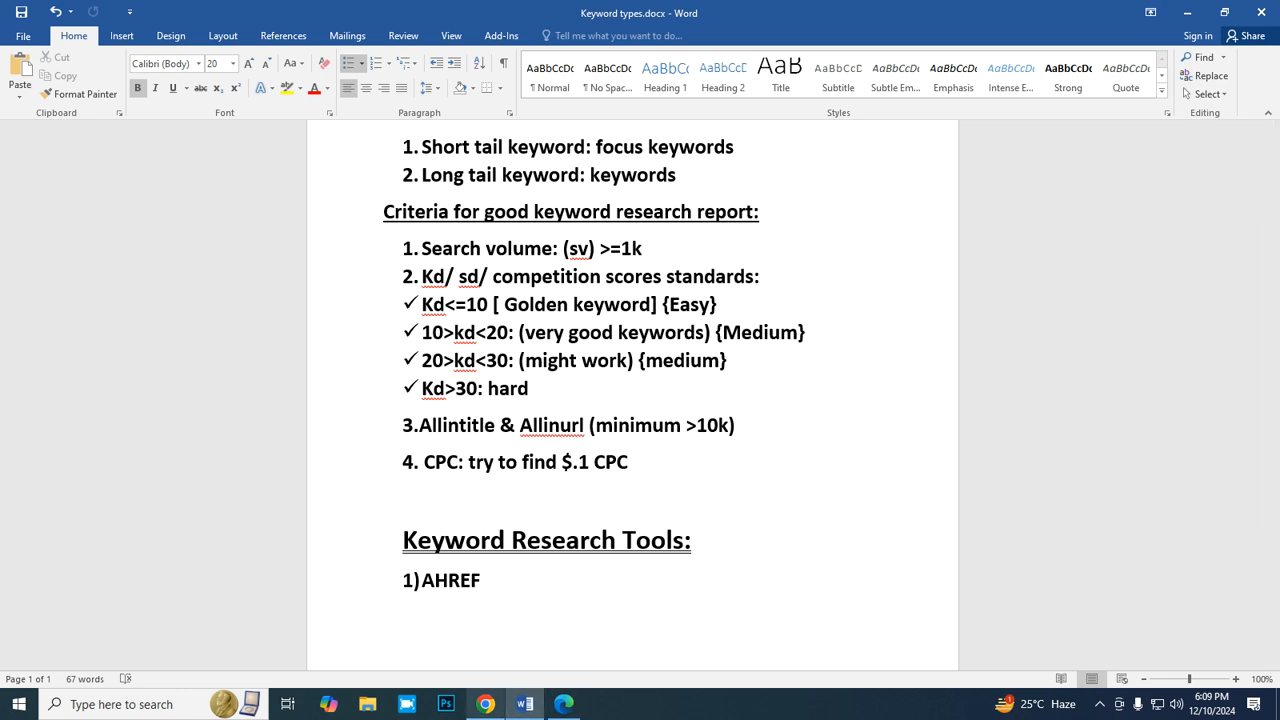
click(485, 704)
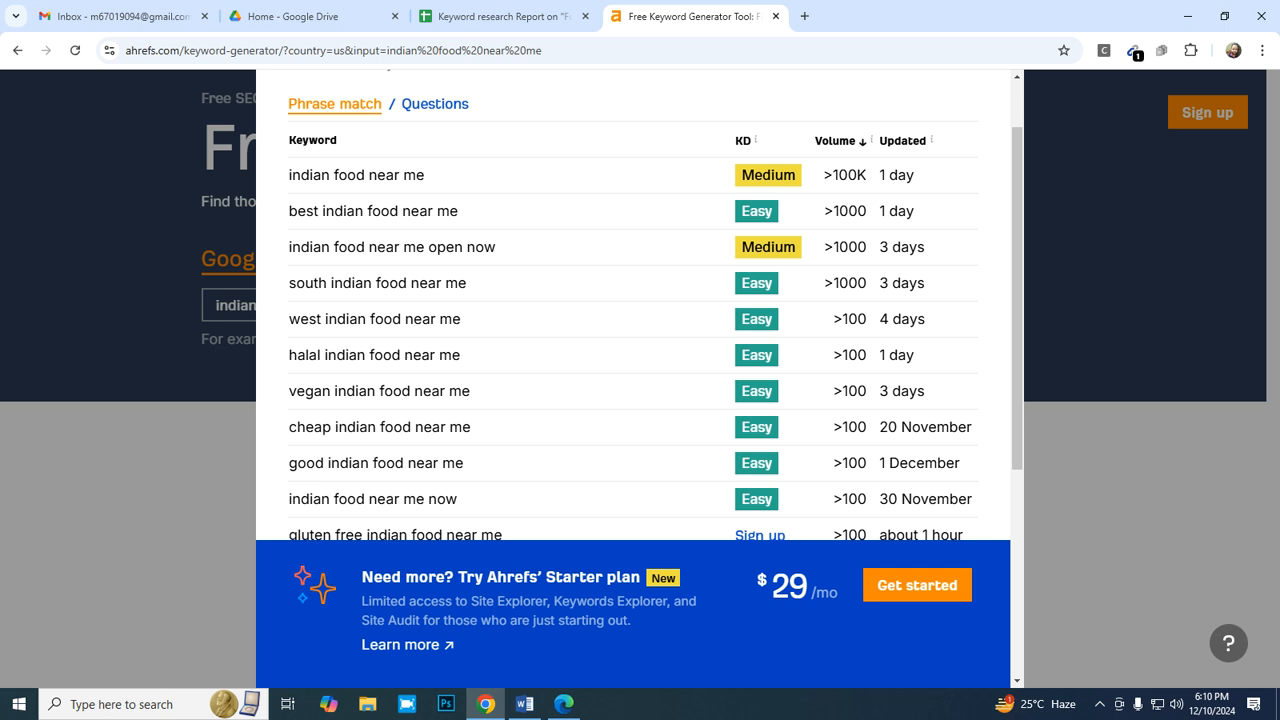
scroll(632, 300, down, 1)
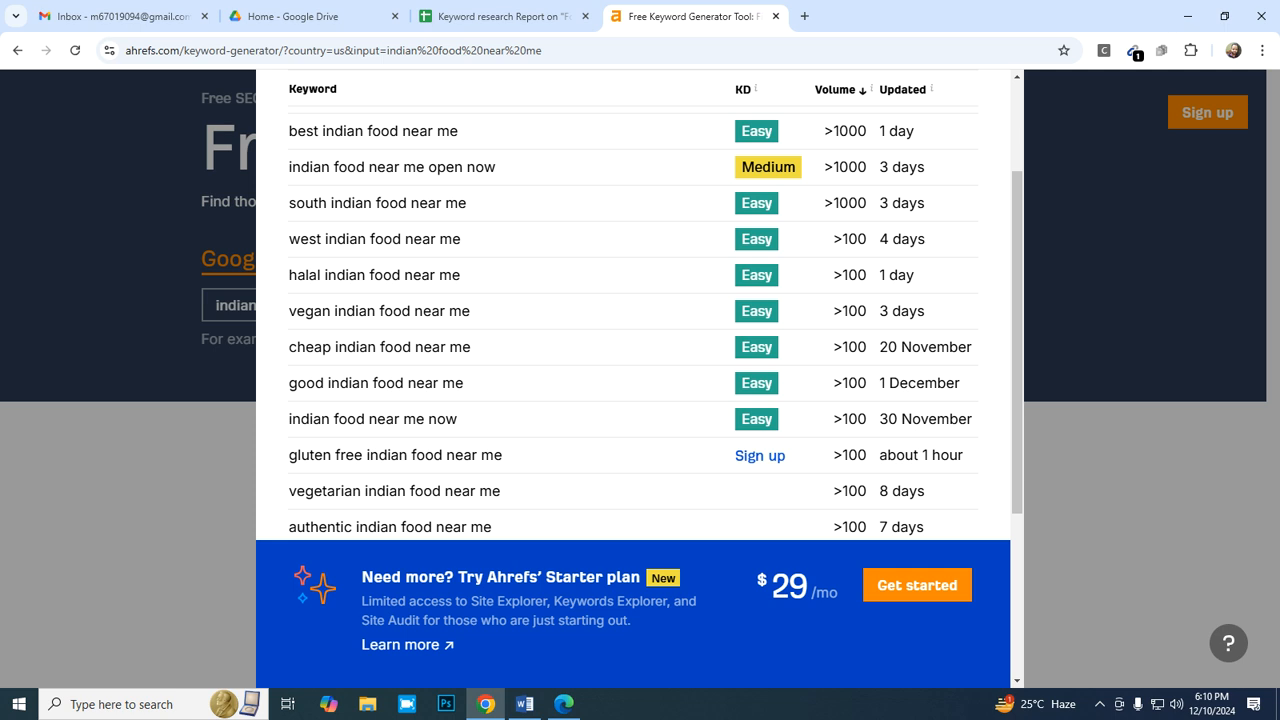
scroll(632, 300, up, 2)
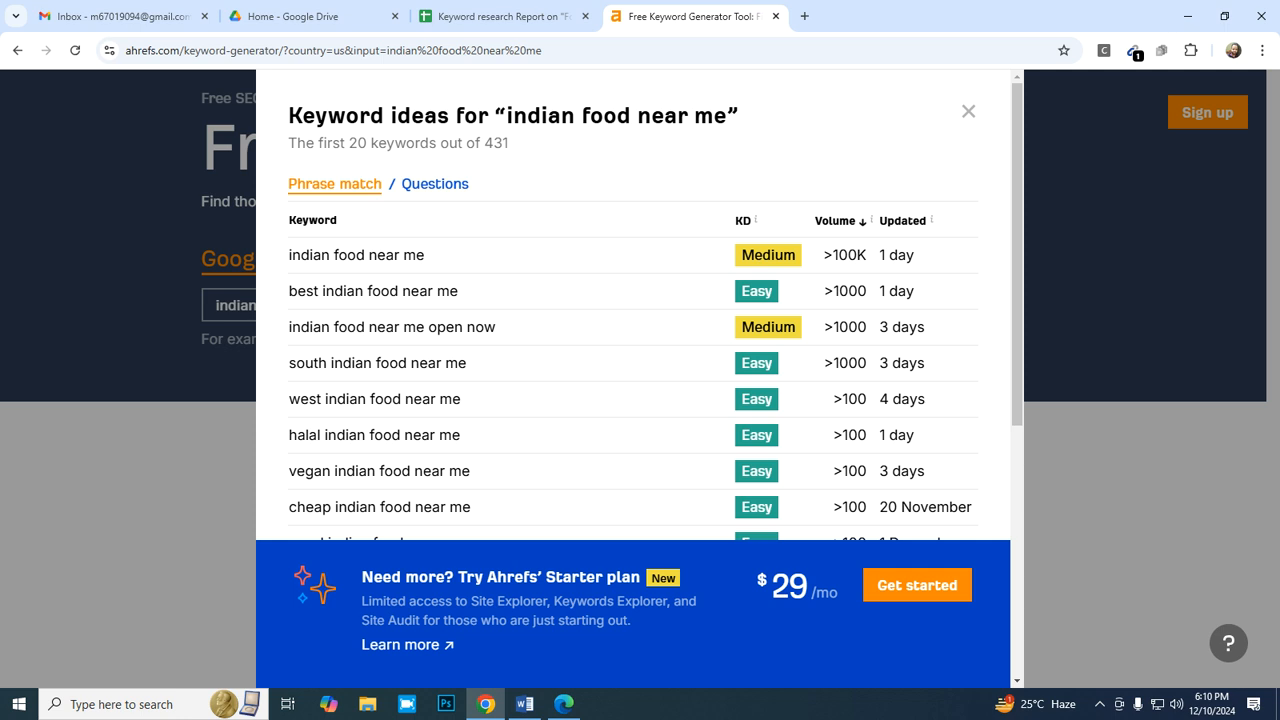
- Copy "indian food near me" from the Ahrefs results and paste it as values only into B8 of the report
drag(289, 255, 426, 255)
key(ctrl+c)
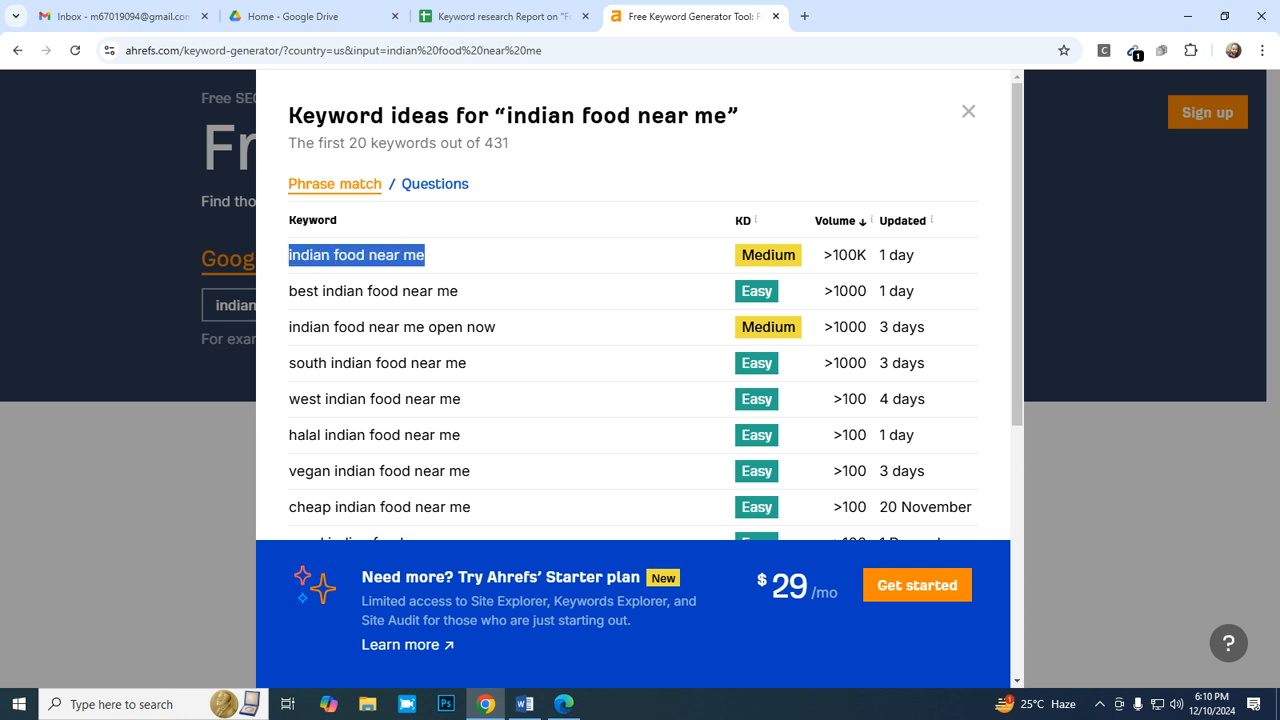
mouse_move(524, 703)
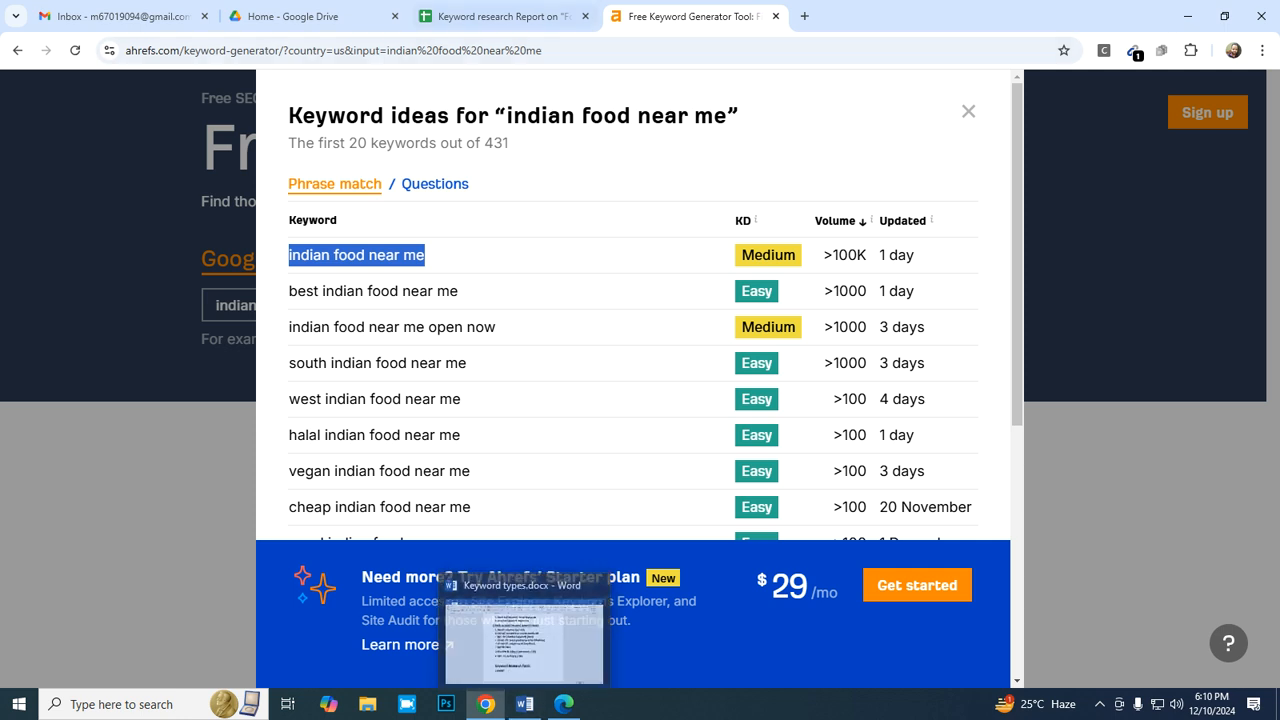
click(500, 16)
click(217, 479)
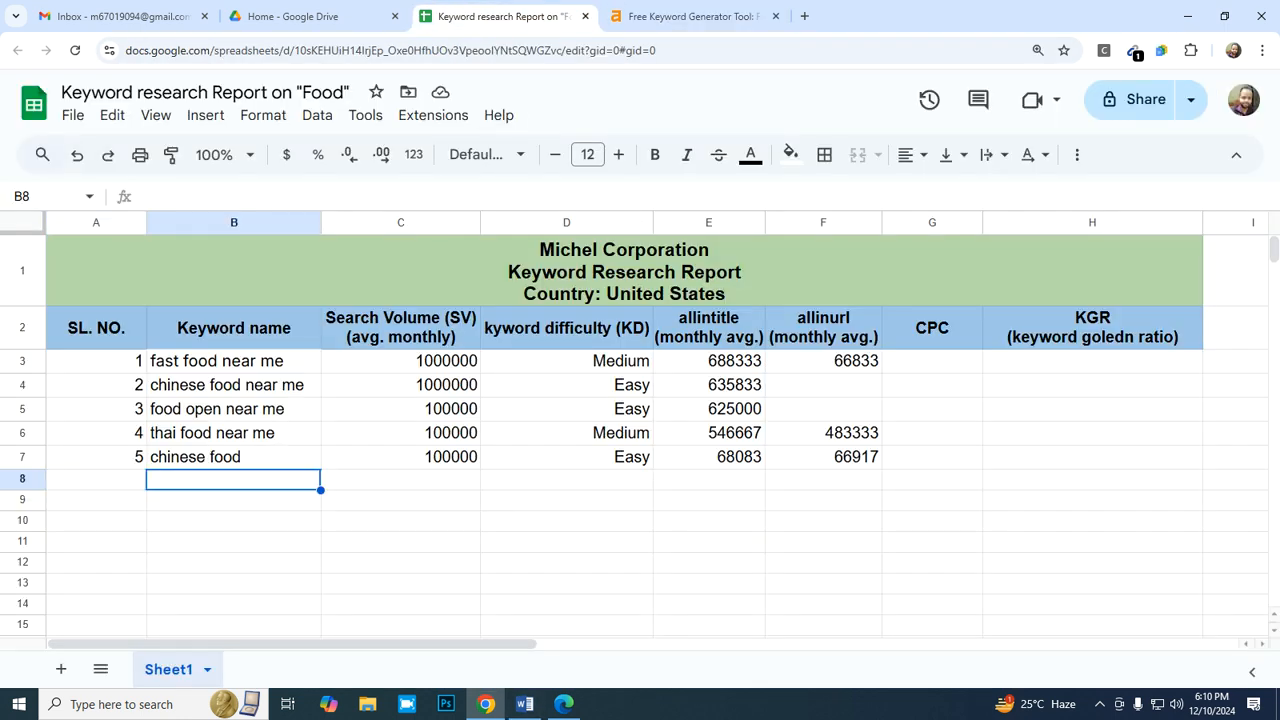
right_click(217, 479)
mouse_move(380, 268)
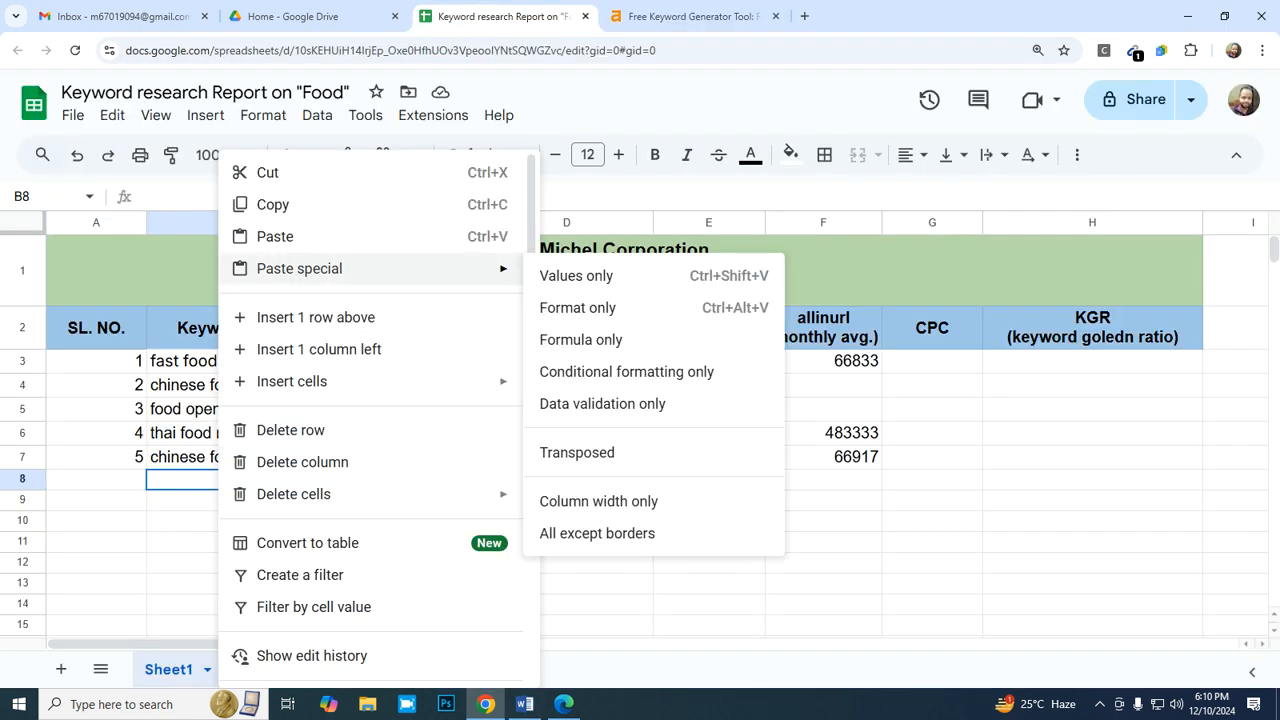
click(600, 274)
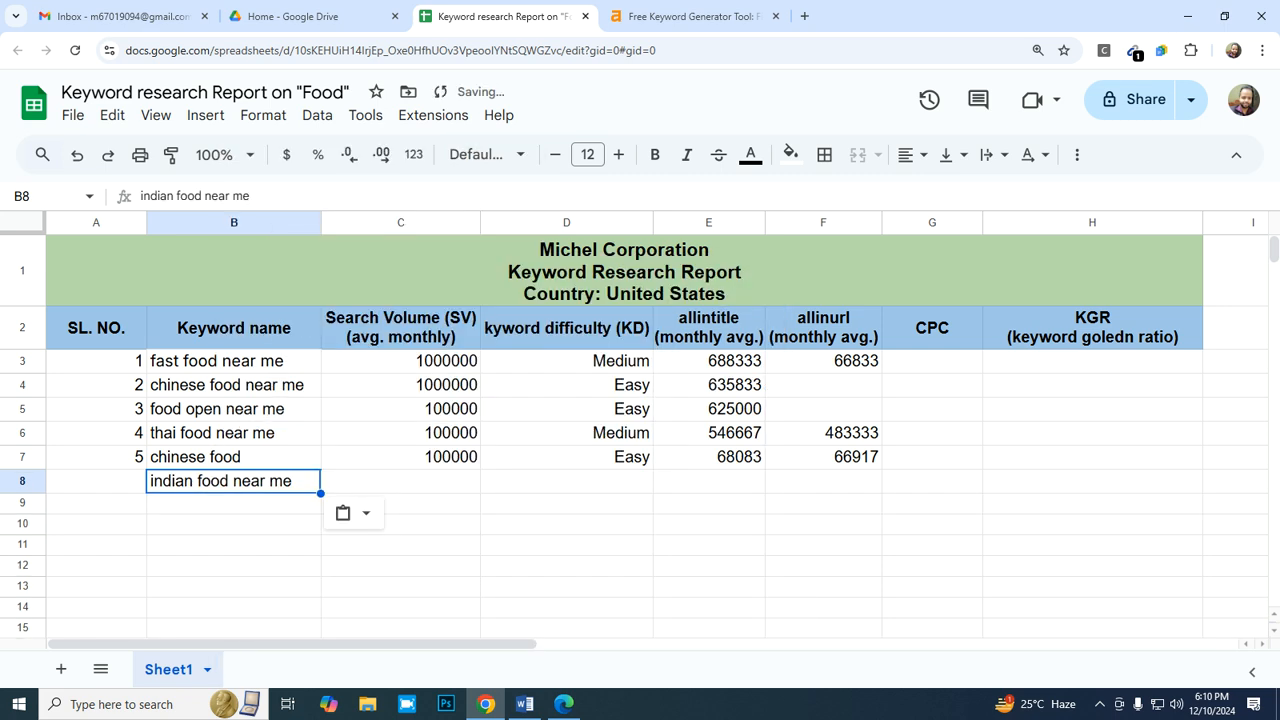
- Enter the serial number 6 in A8 for the "indian food near me" row
click(96, 481)
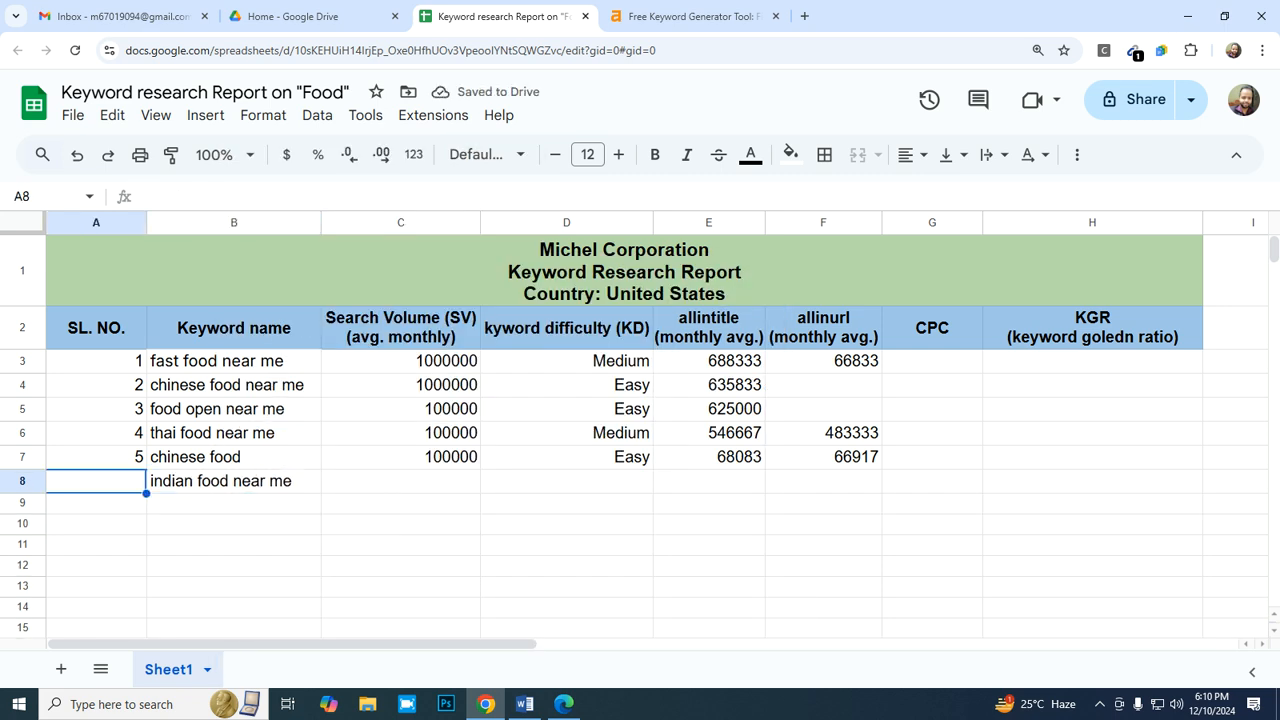
text(6)
key(Return)
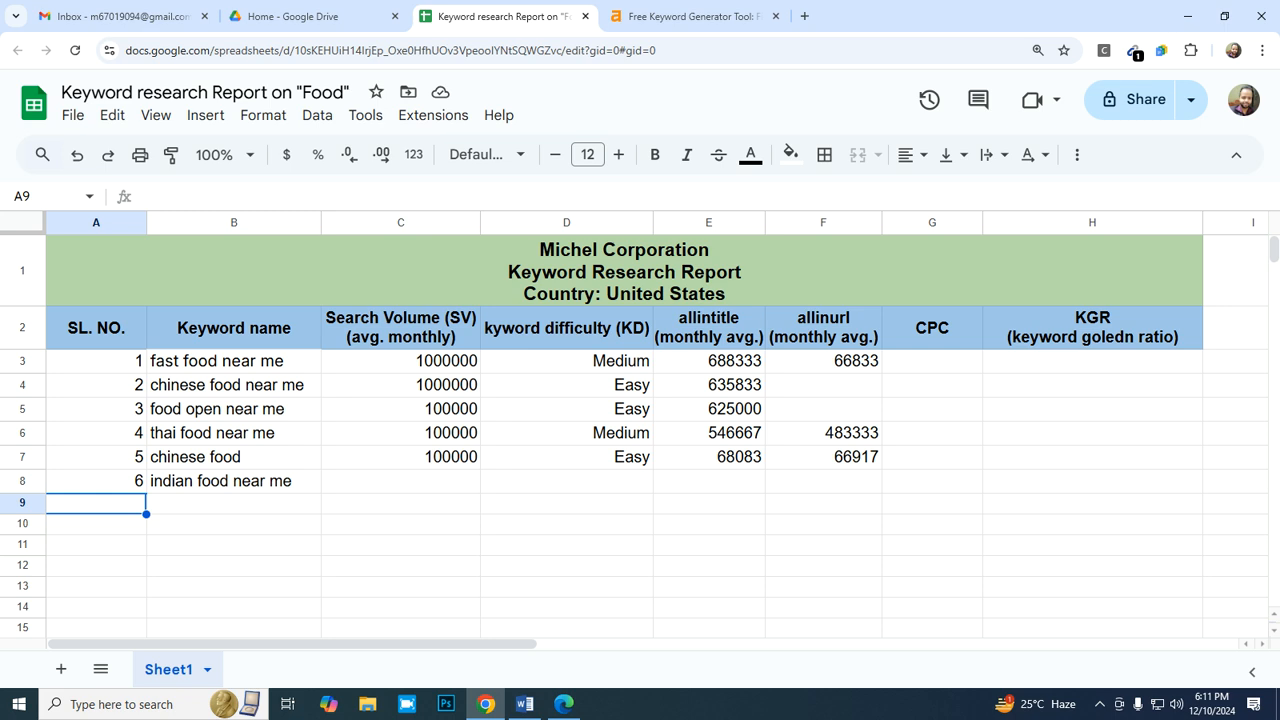
- Check the keyword's volume in Ahrefs and enter 100000 as its search volume in C8 of the report
key(Up)
key(Right)
key(Right)
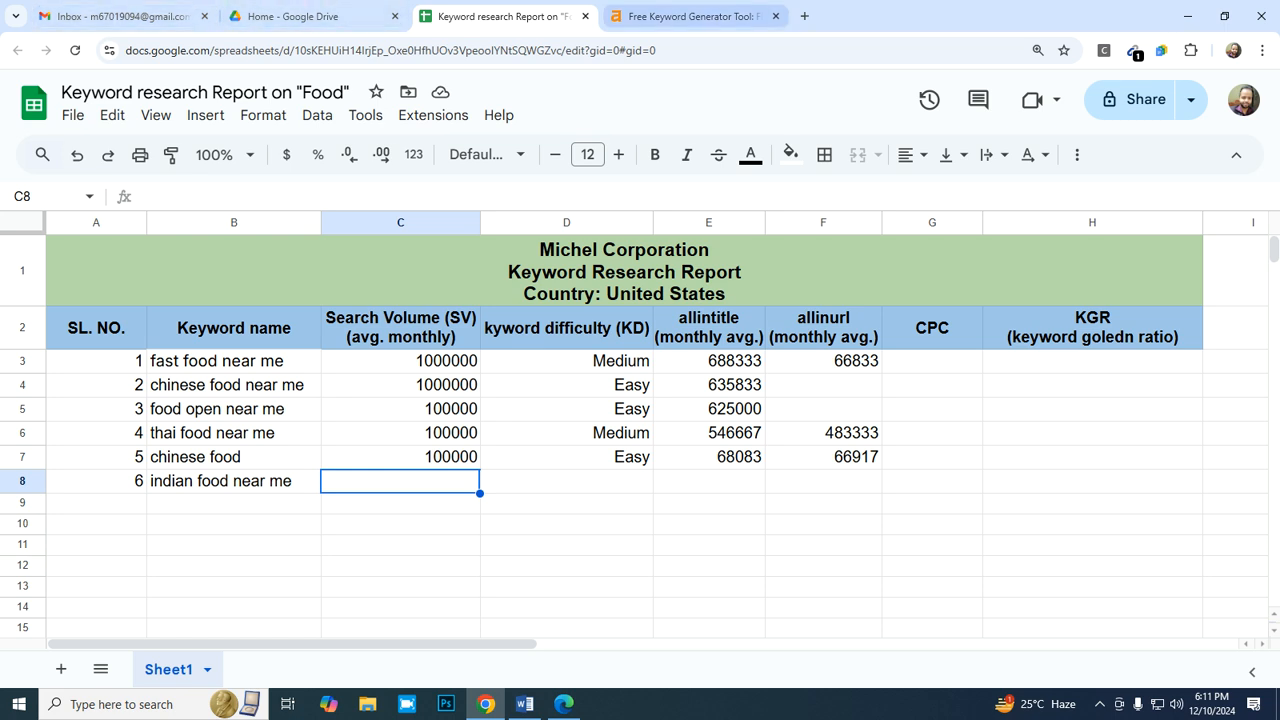
click(690, 16)
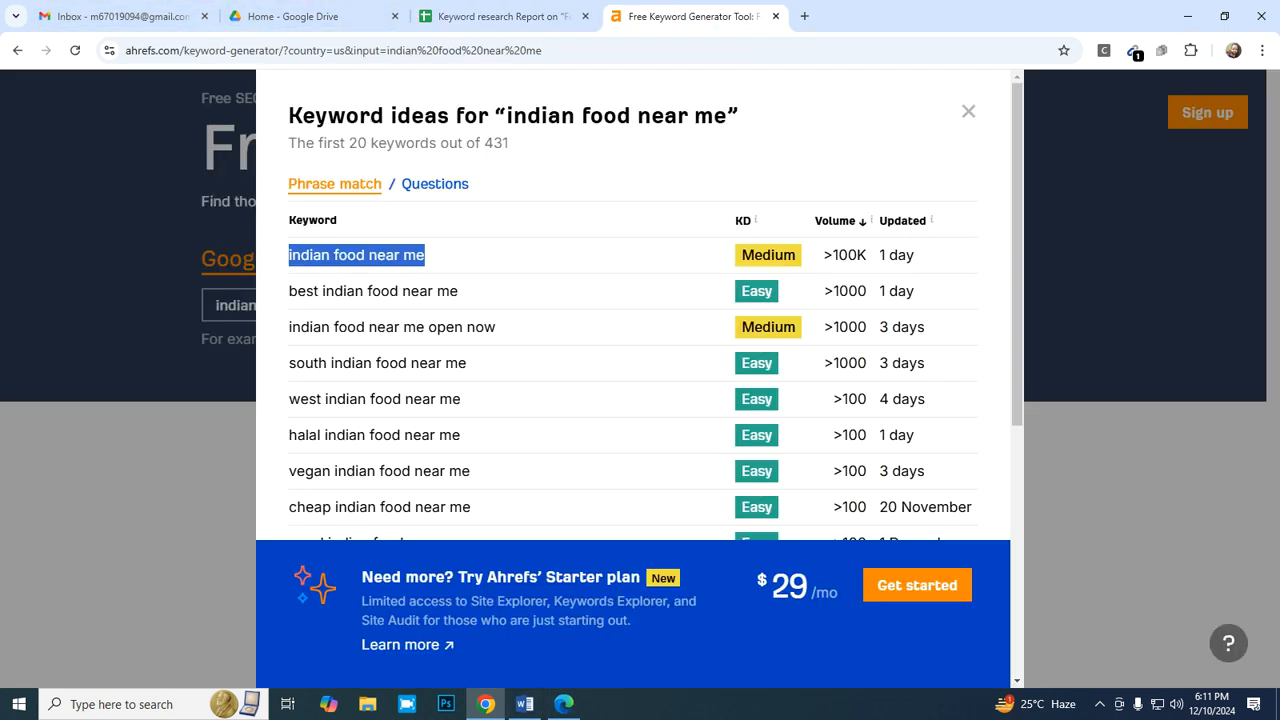
click(500, 16)
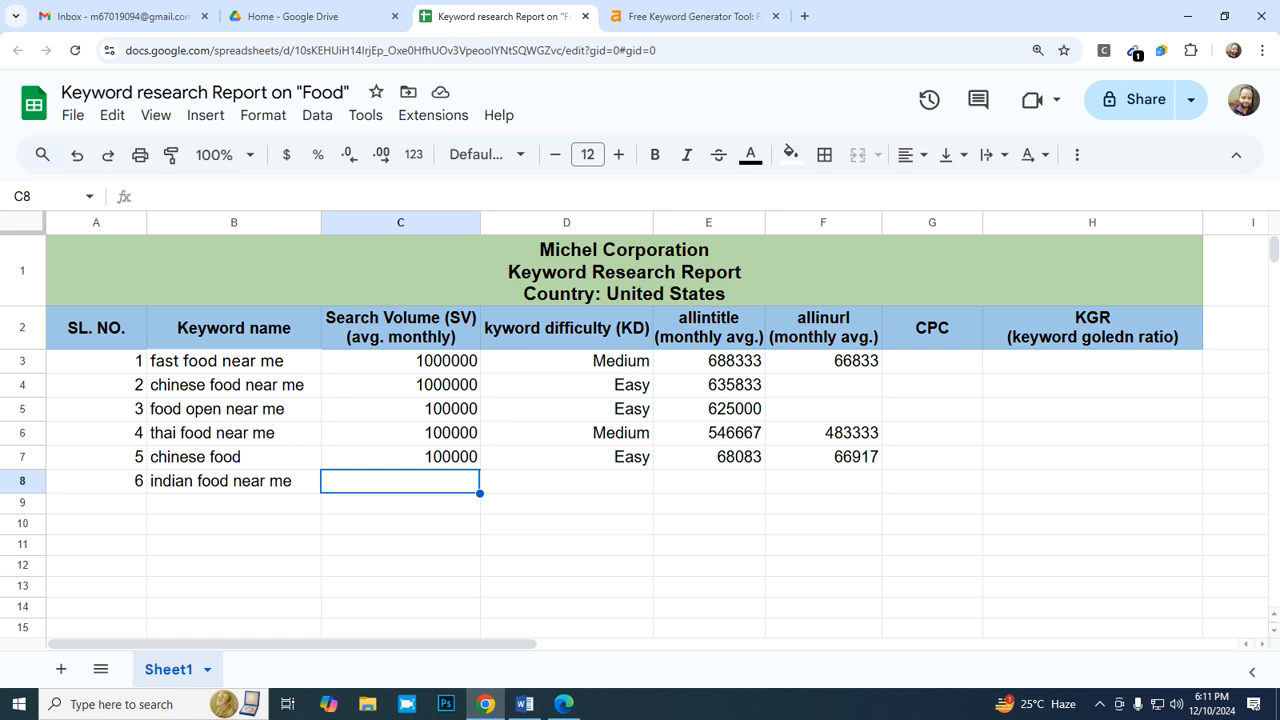
text(100000)
key(Tab)
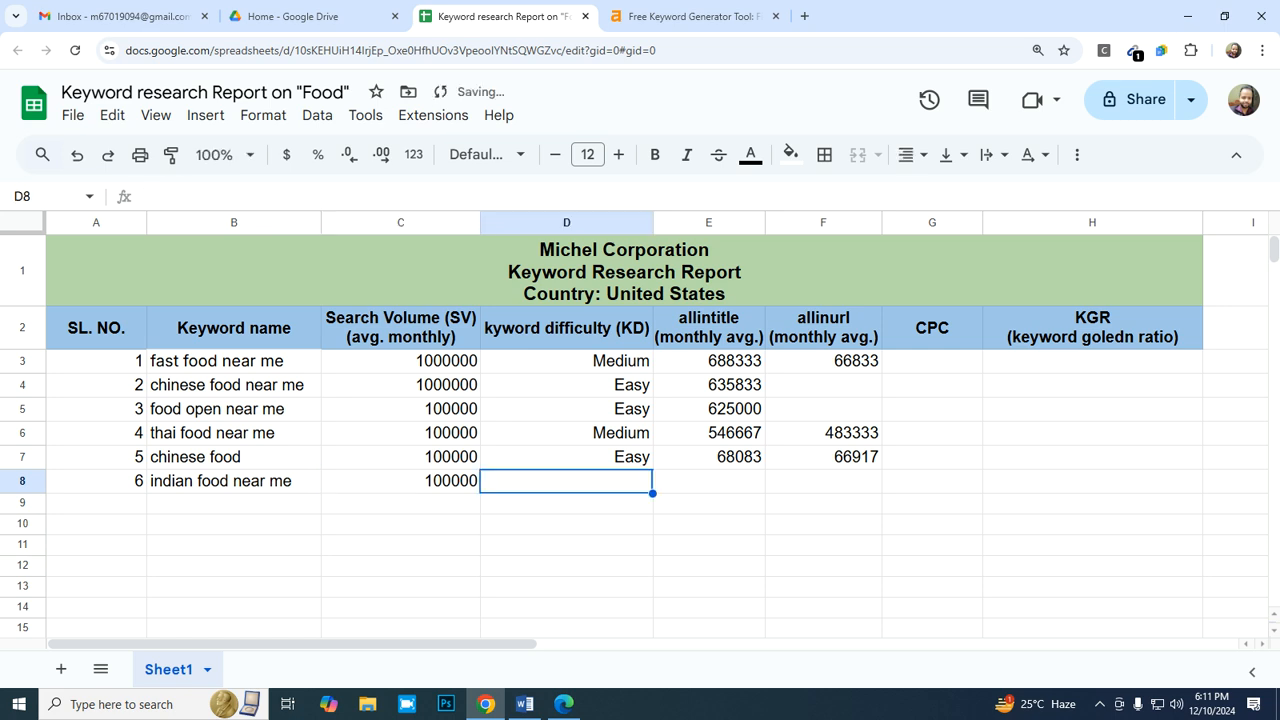
- Copy the "Medium" difficulty from D6 into D8 for "indian food near me"
key(Up)
key(Up)
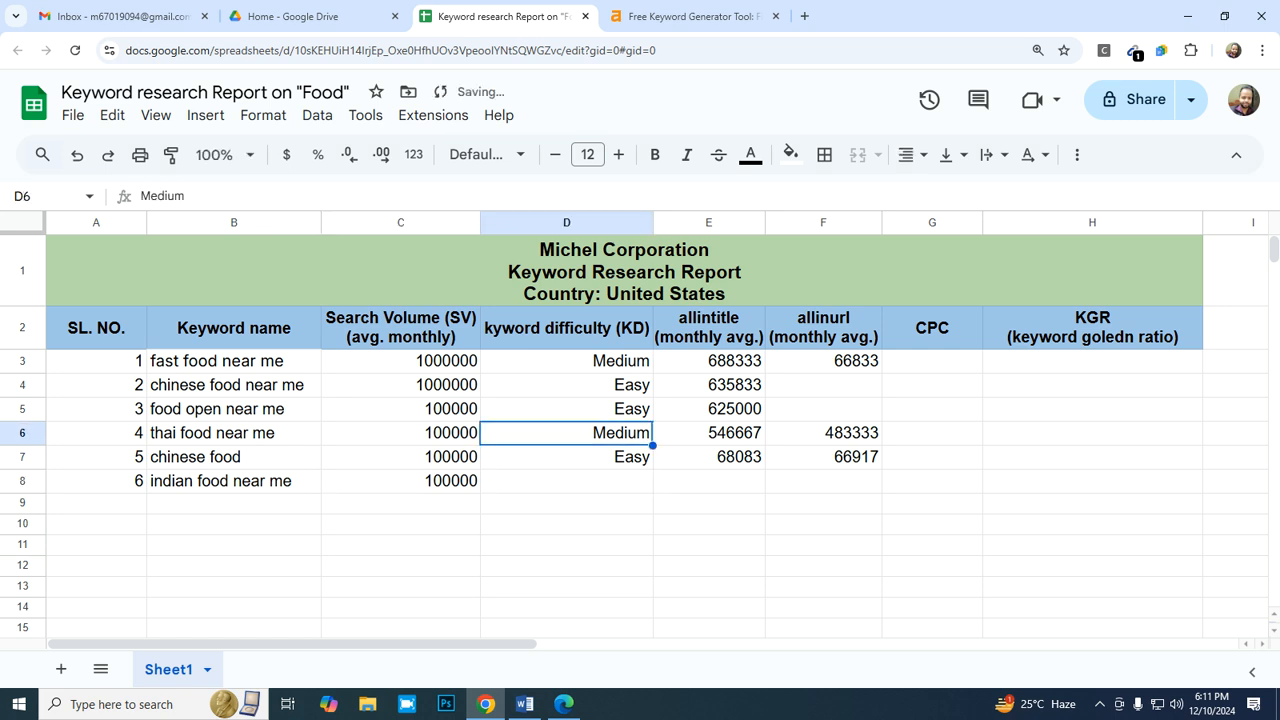
key(ctrl+c)
key(Down)
key(Down)
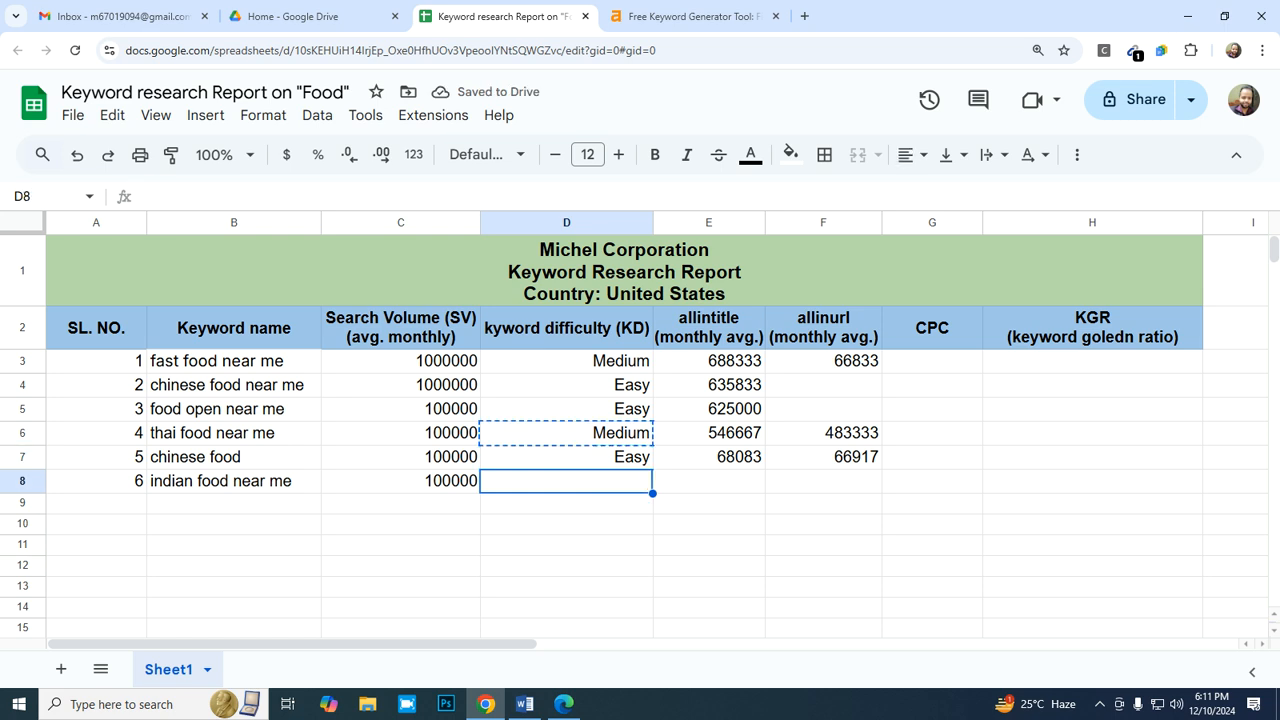
key(ctrl+v)
key(Right)
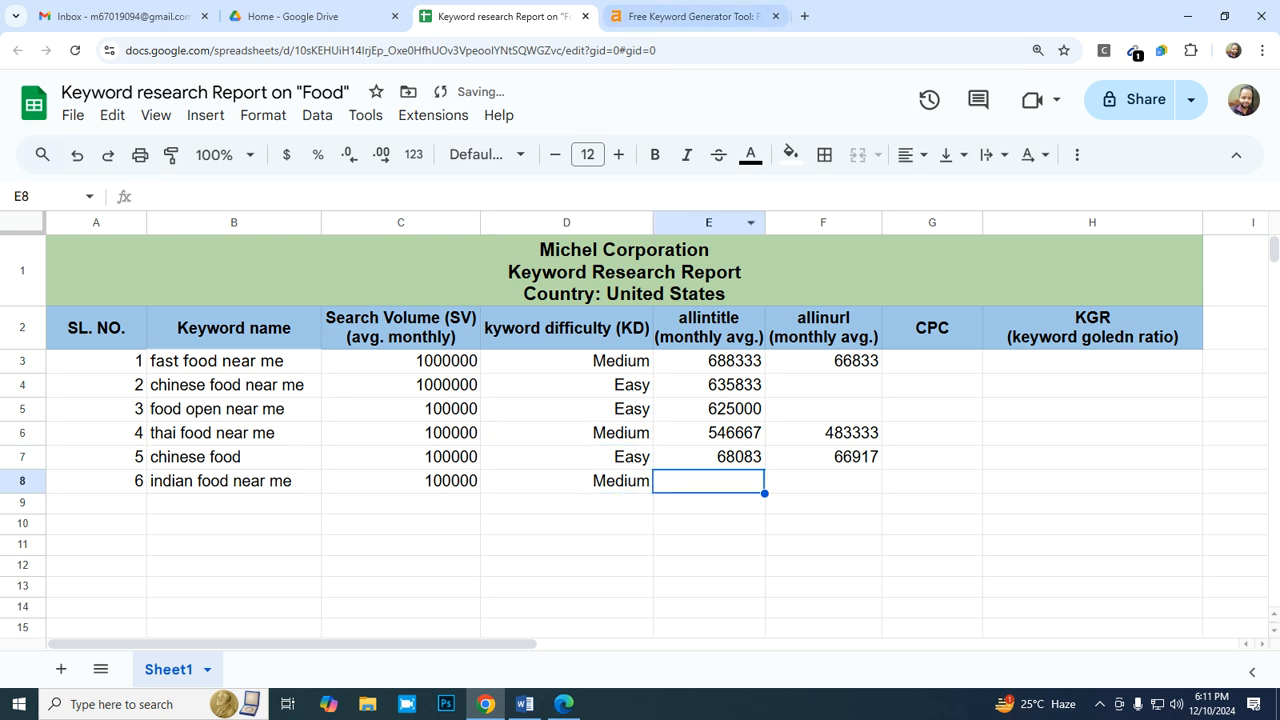
- Switch to Bing in Edge and change the search query to "allintitle:" with the old keyword removed
click(564, 704)
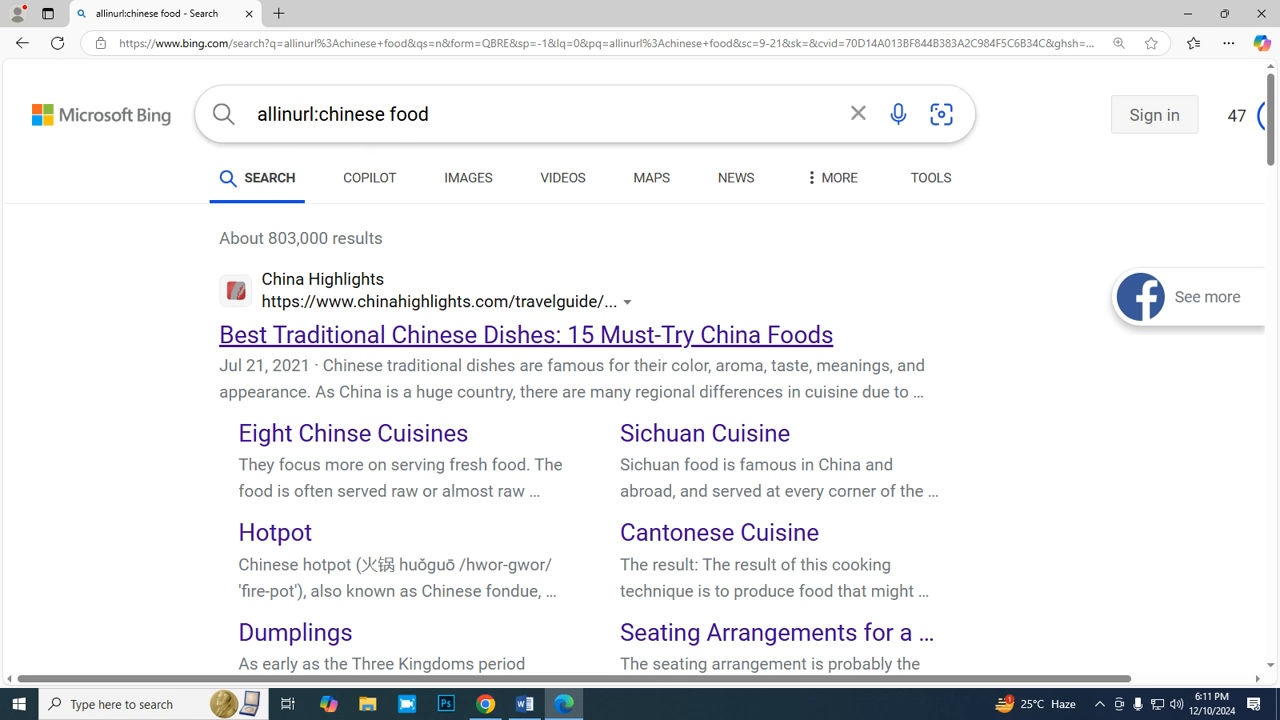
click(315, 114)
key(BackSpace)
key(BackSpace)
key(BackSpace)
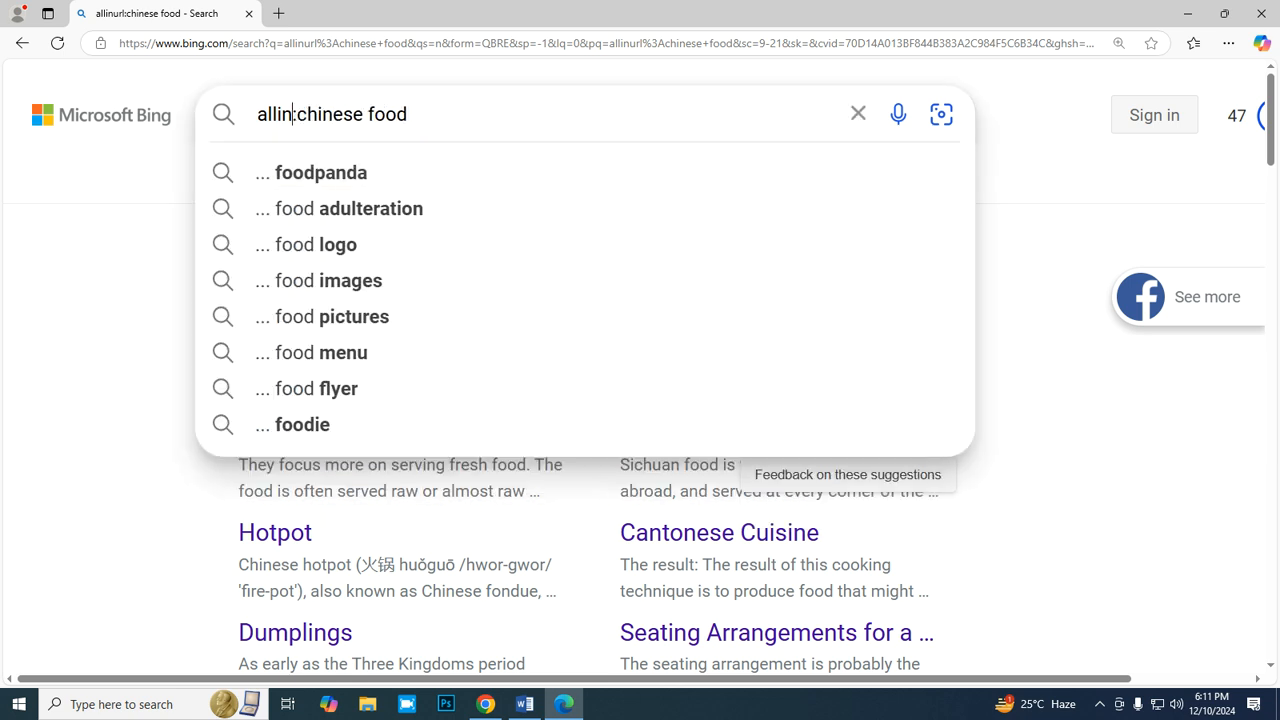
text(title)
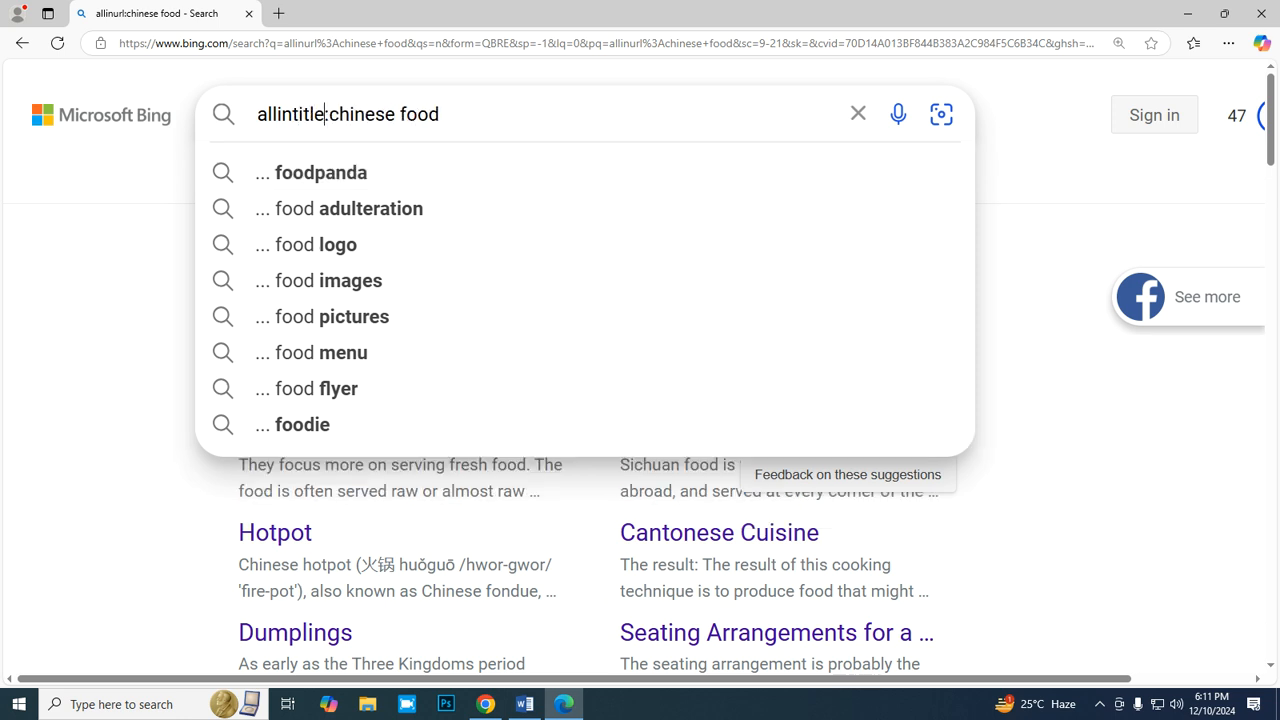
click(440, 114)
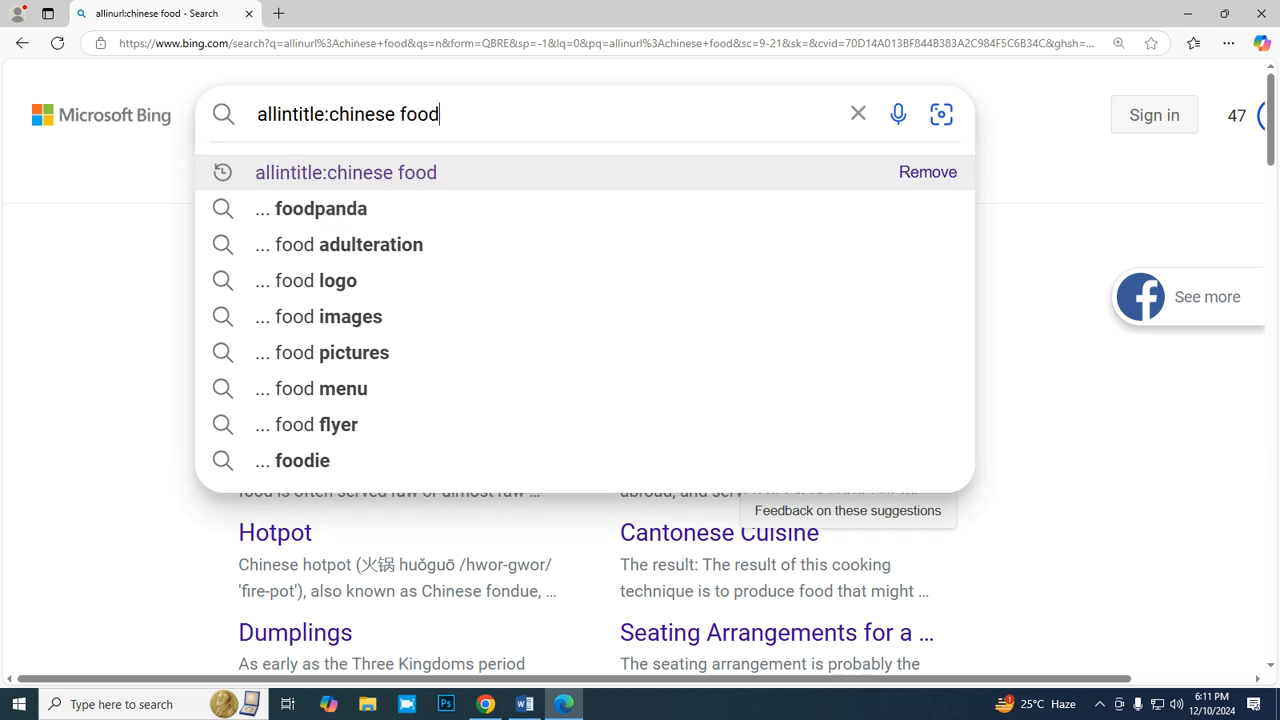
key(BackSpace)
key(BackSpace)
key(BackSpace)
key(BackSpace)
key(BackSpace)
key(BackSpace)
key(BackSpace)
key(BackSpace)
key(BackSpace)
key(BackSpace)
key(BackSpace)
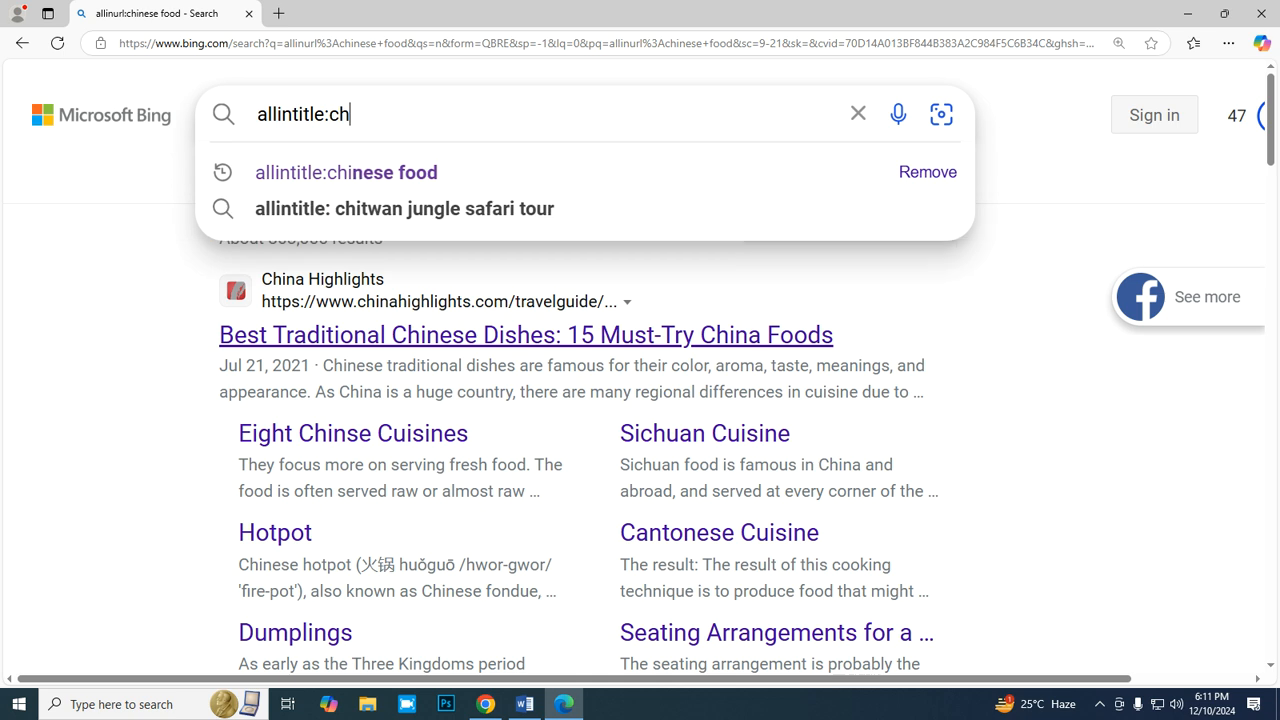
key(BackSpace)
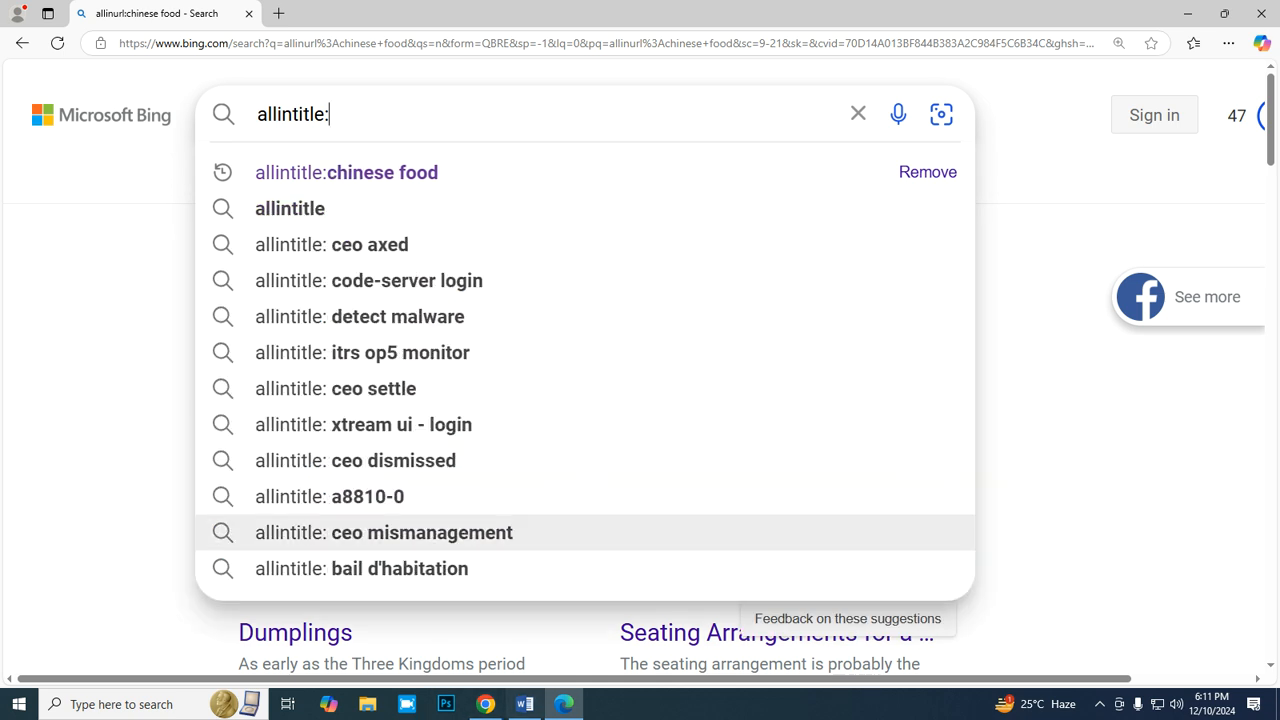
- Copy the keyword "indian food near me" from B8 and search Bing for "allintitle:indian food near me"
click(485, 704)
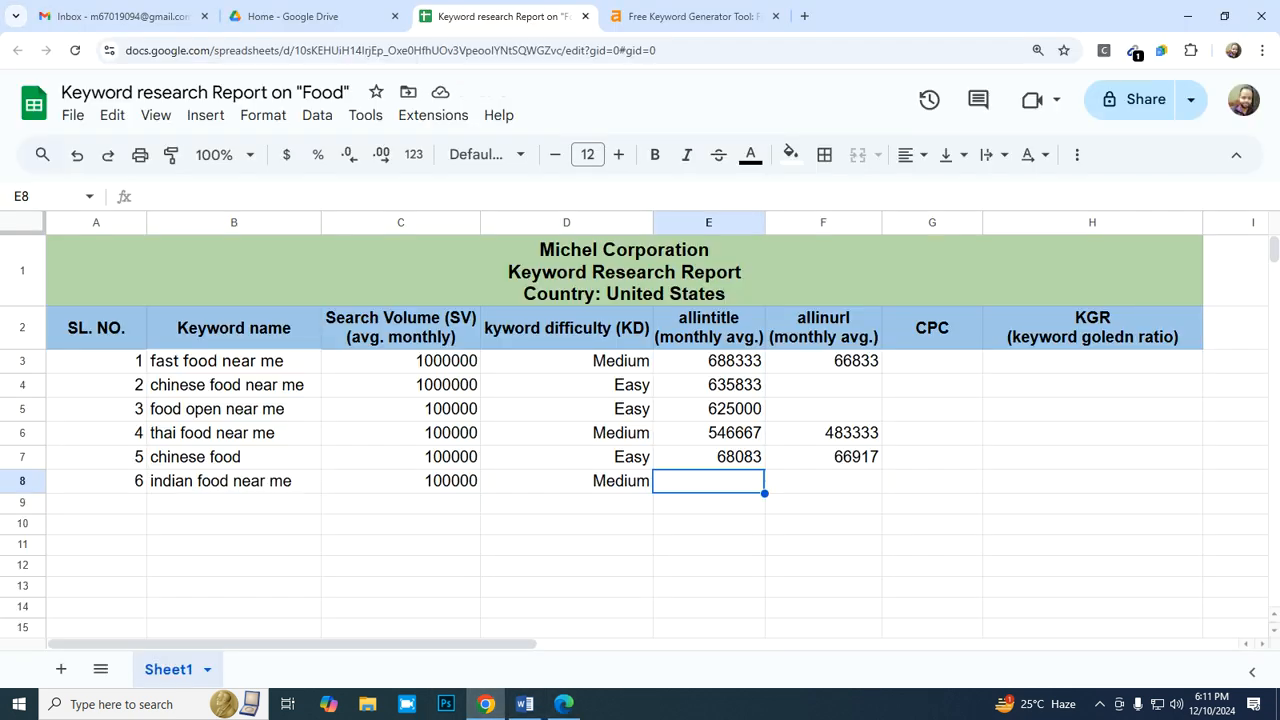
double_click(234, 481)
key(shift+Left)
key(shift+Left)
key(shift+Left)
key(shift+Left)
key(shift+Left)
key(shift+Left)
key(shift+Left)
key(shift+Left)
key(shift+Left)
key(shift+Left)
key(shift+Left)
key(shift+Left)
key(shift+Left)
key(shift+Left)
key(shift+Left)
key(shift+Left)
key(shift+Left)
key(shift+Left)
key(shift+Left)
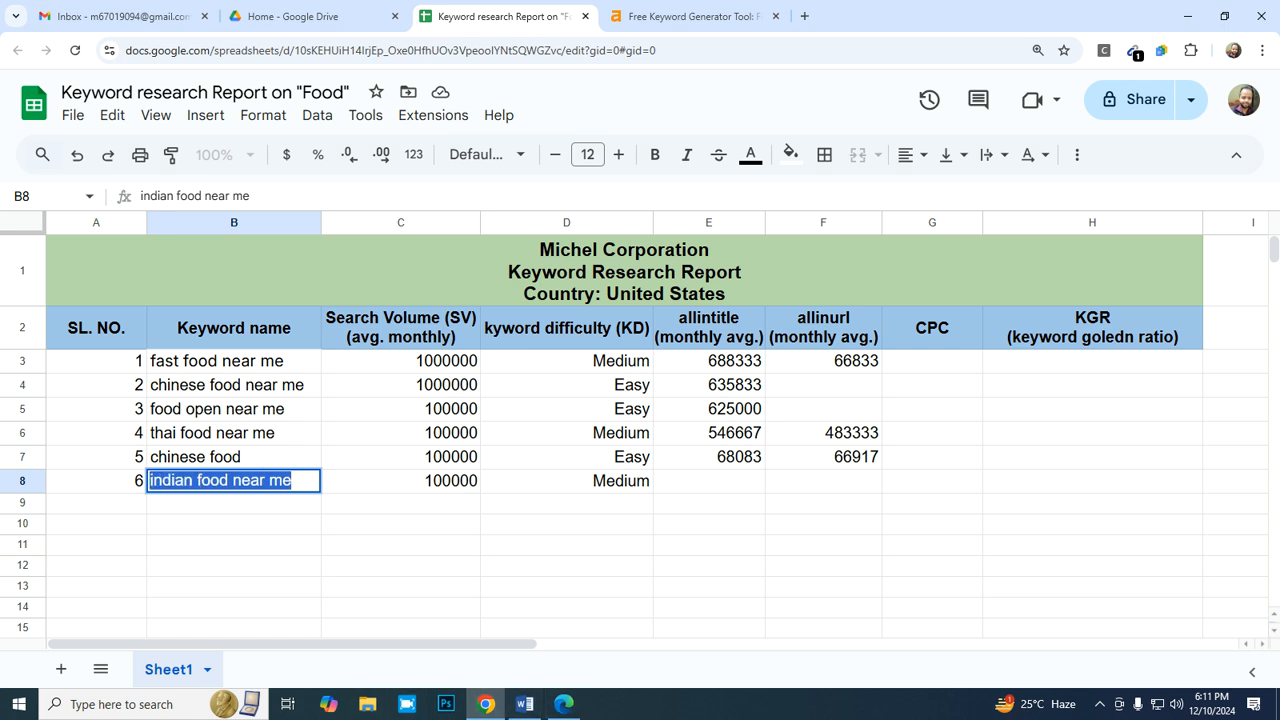
click(564, 704)
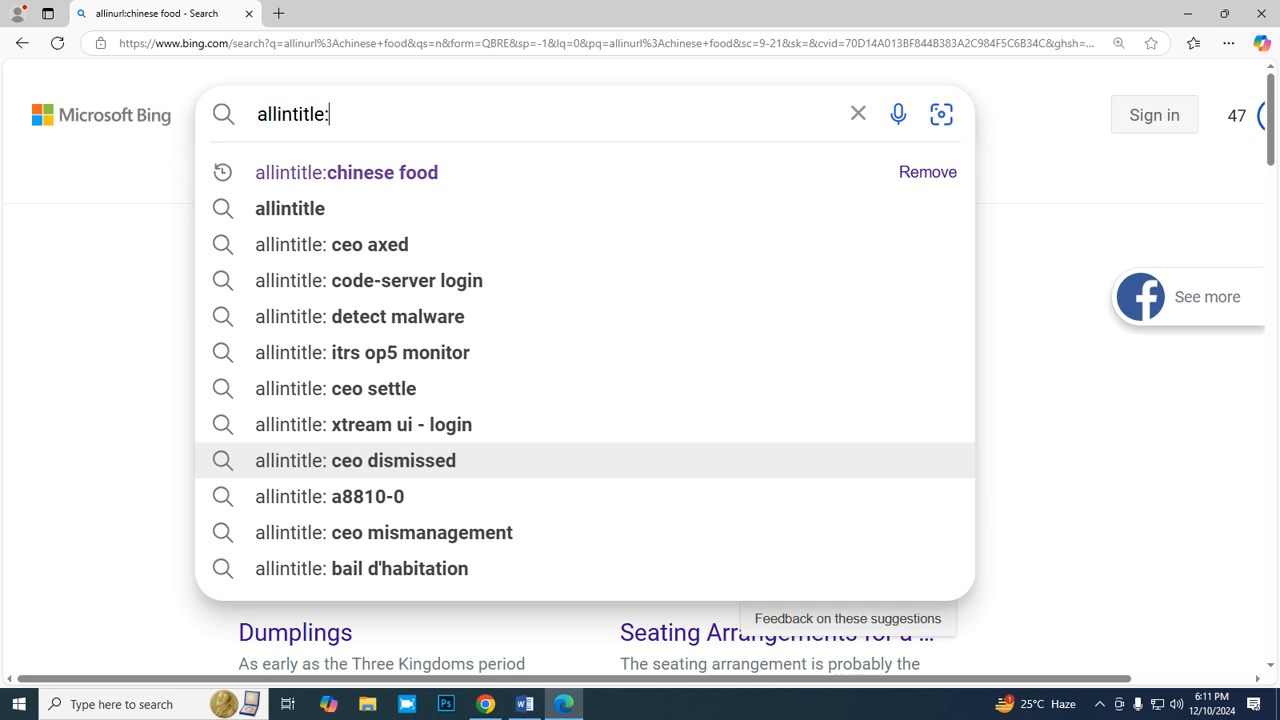
key(ctrl+v)
key(Return)
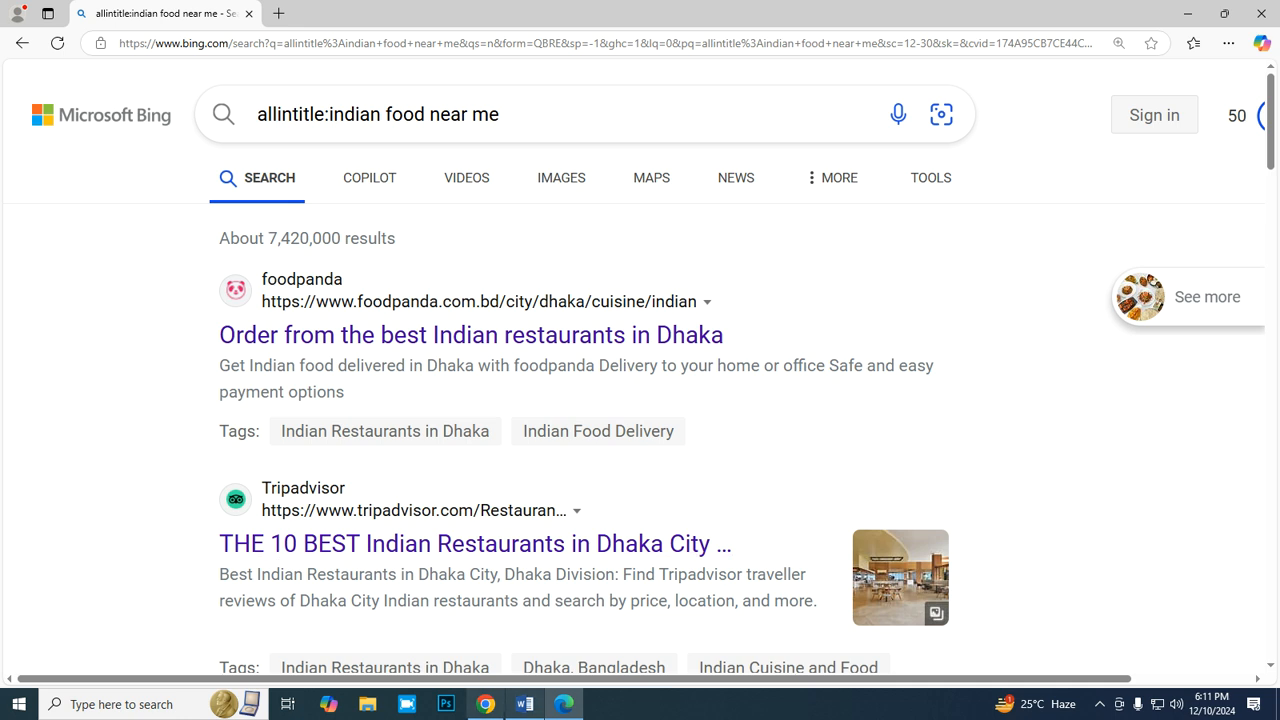
- Enter the monthly allintitle average for "indian food near me" in E8 of the report as =7420000/12
click(485, 704)
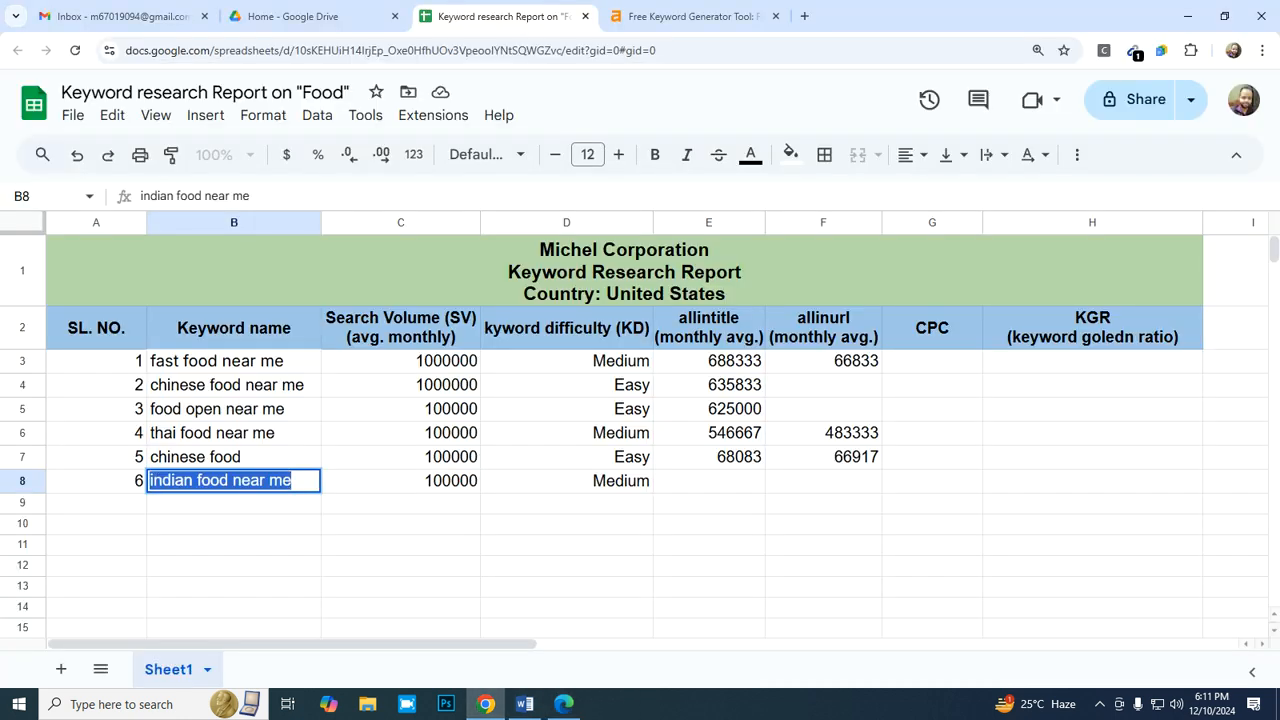
click(709, 481)
text(=)
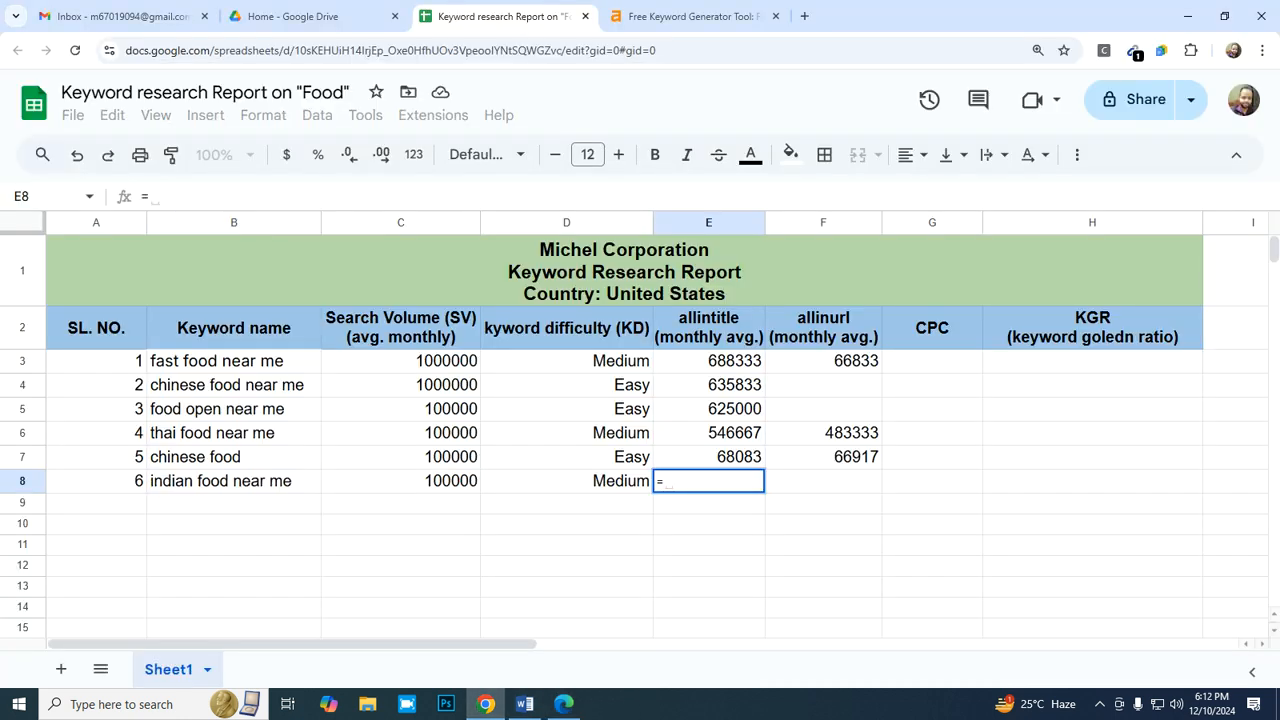
text(7420000/12)
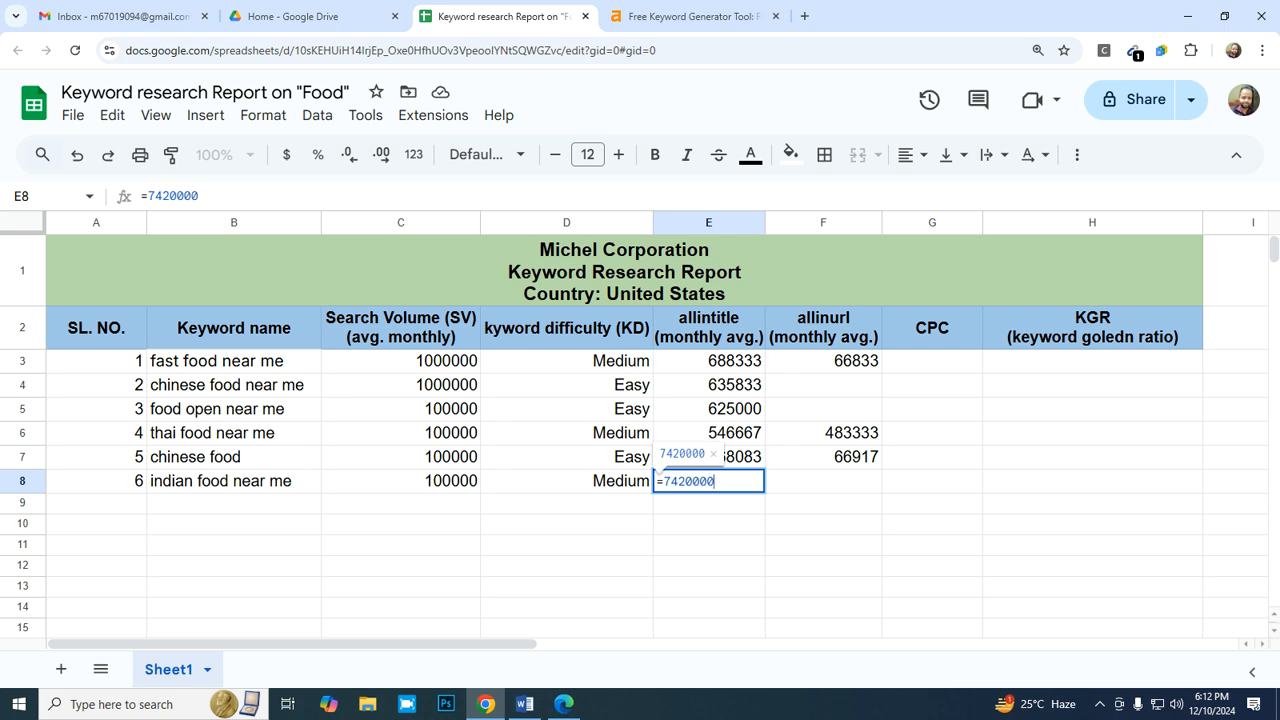
key(Return)
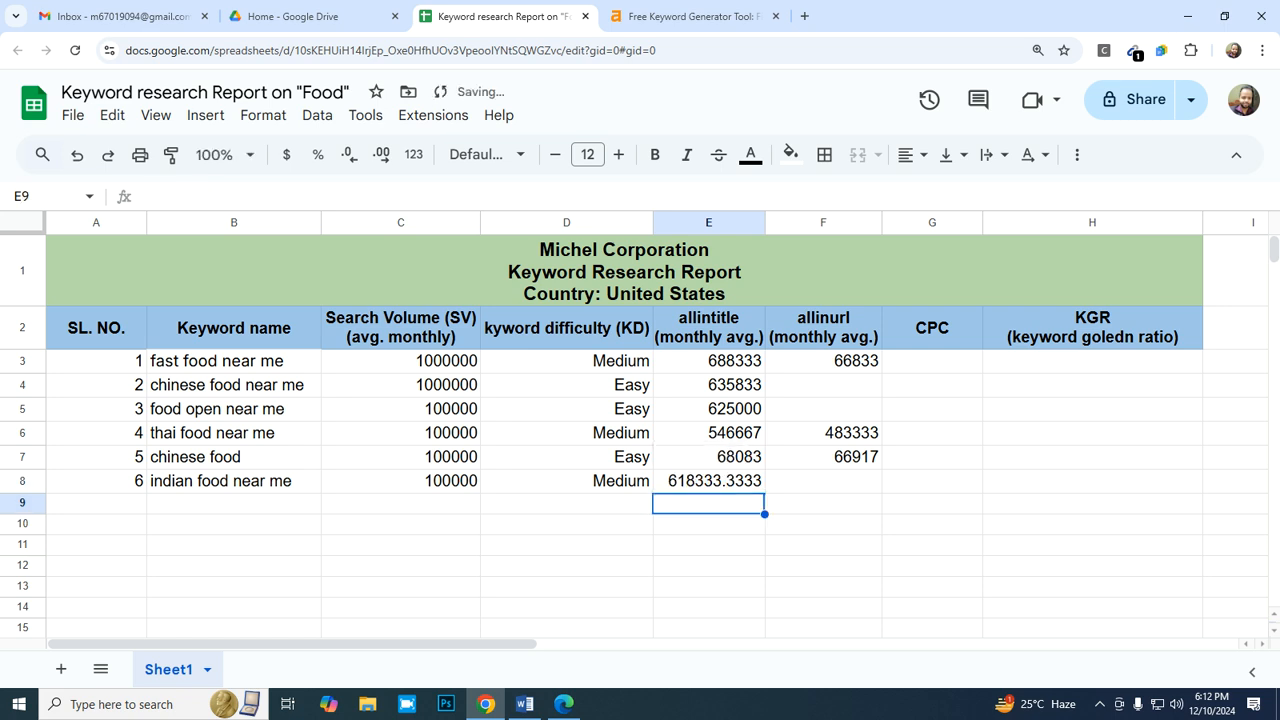
- Apply the whole-number format "0" to the allintitle average in E8
key(Up)
click(263, 115)
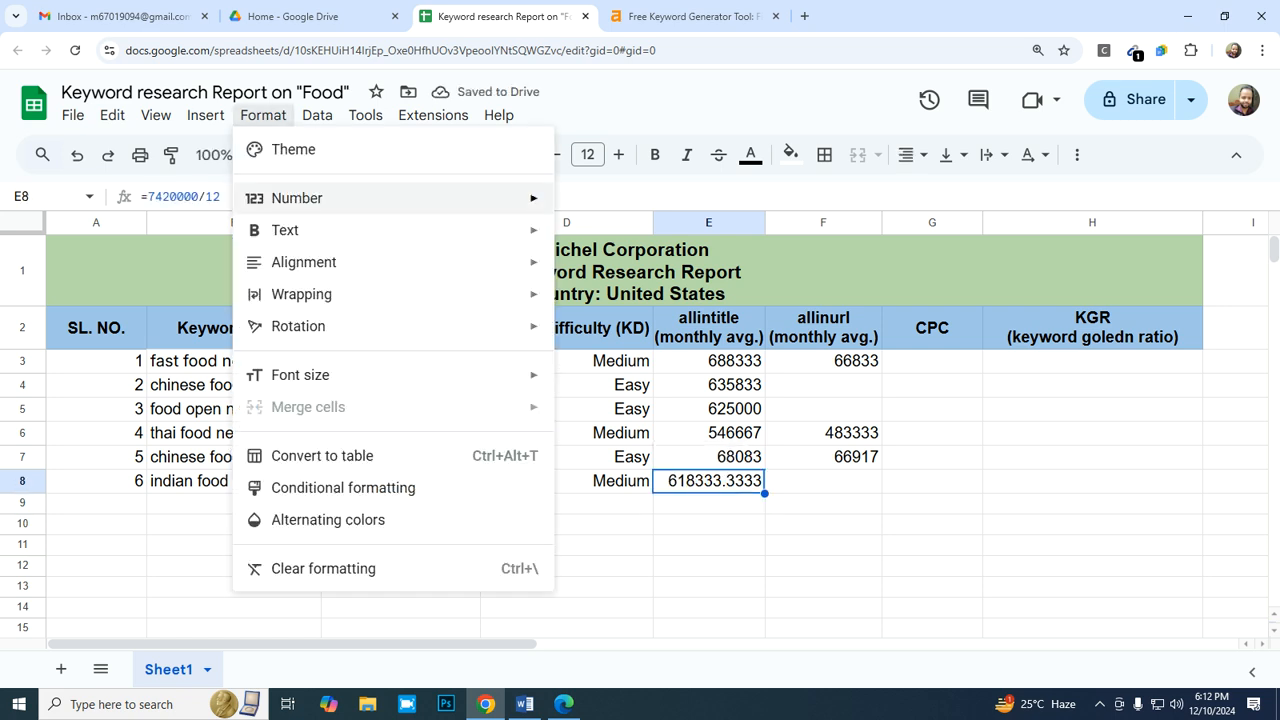
mouse_move(300, 198)
click(650, 552)
click(823, 481)
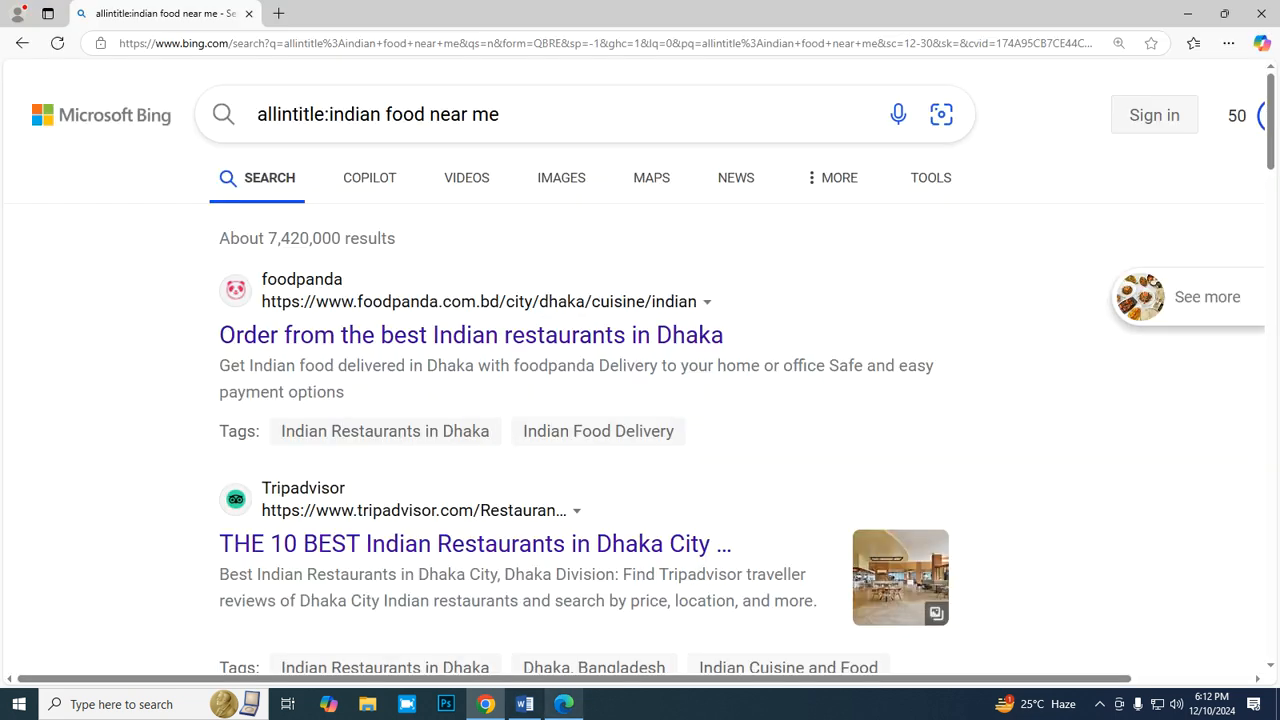
- Change the operator in the Bing query to allinurl and search for "allinurl:indian food near me"
click(564, 704)
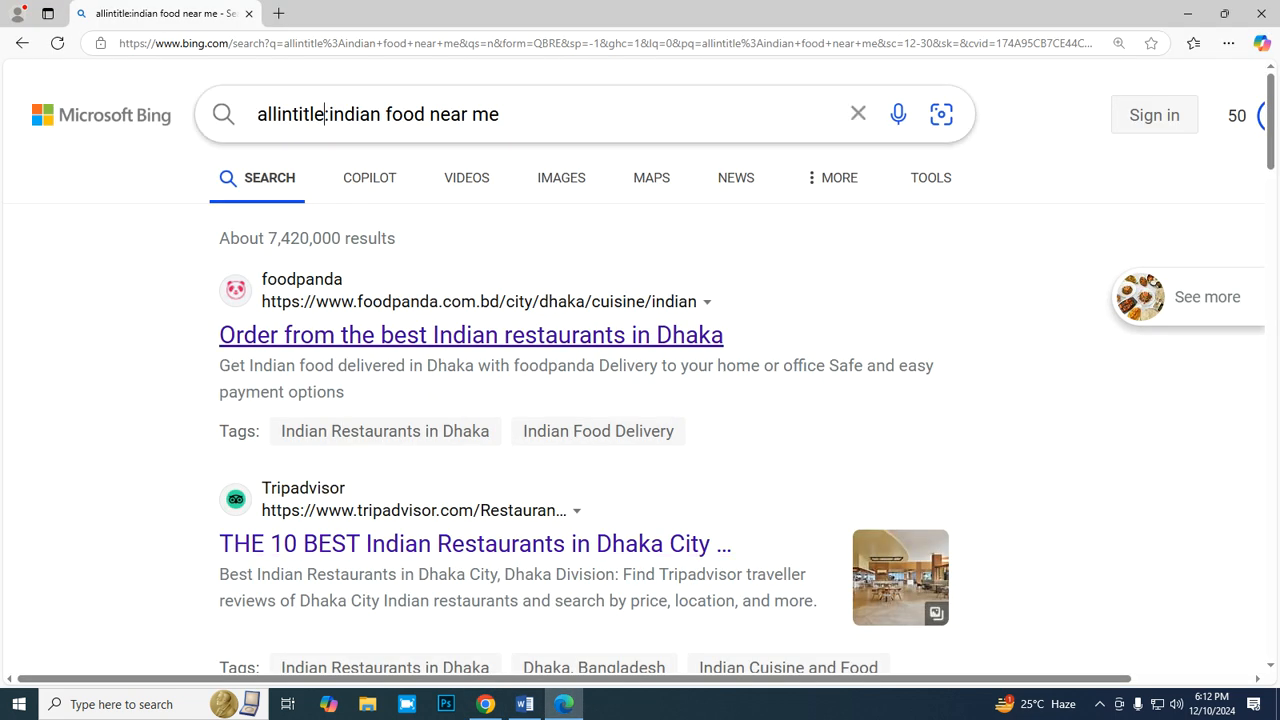
click(325, 114)
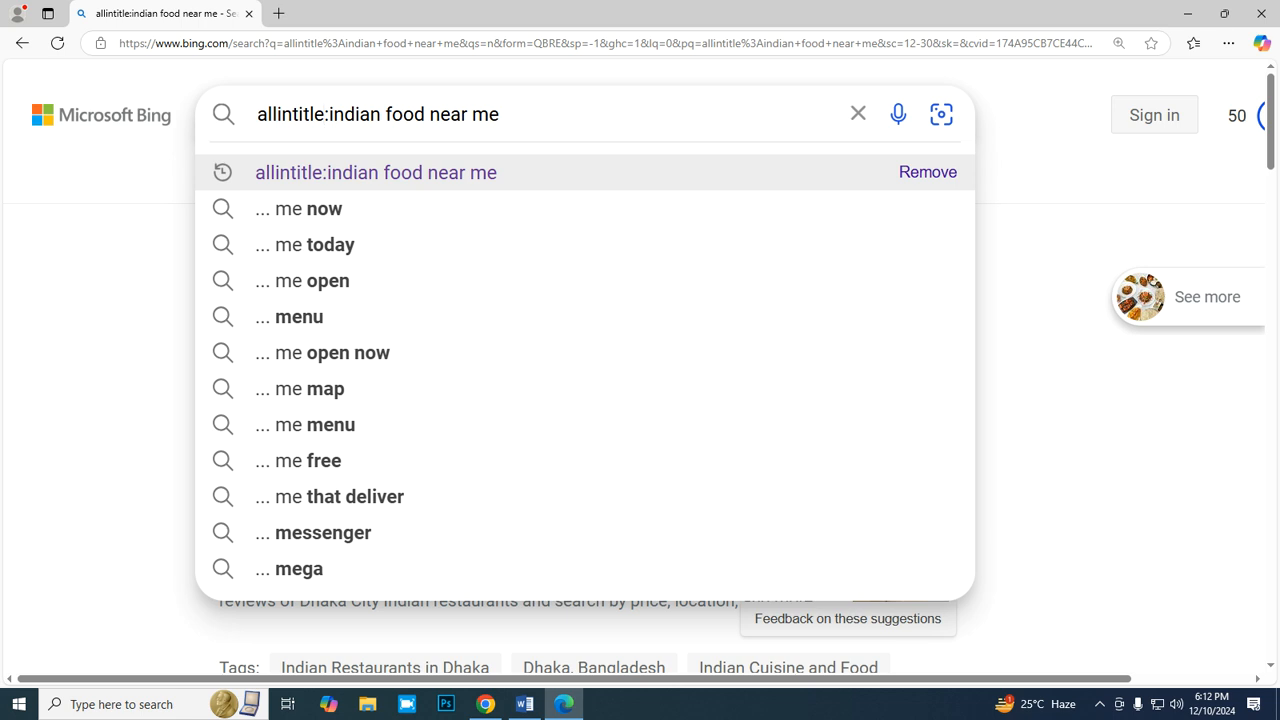
key(BackSpace)
key(BackSpace)
key(BackSpace)
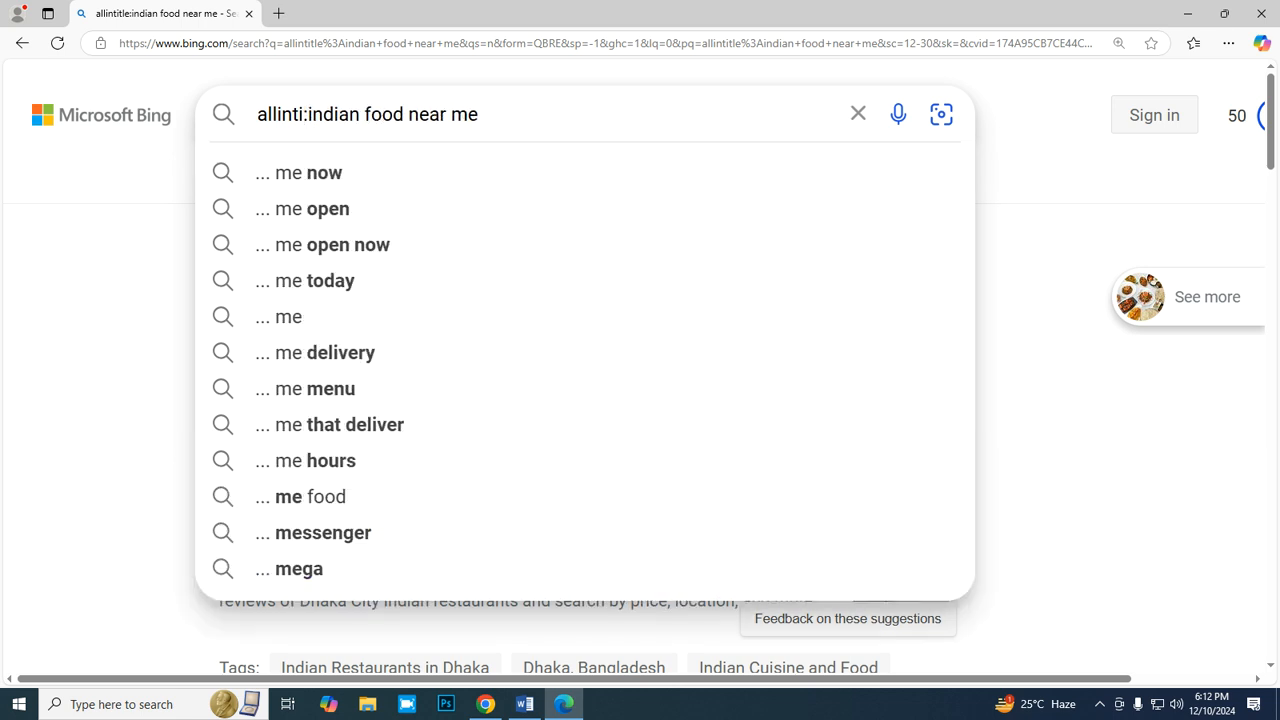
key(BackSpace)
key(BackSpace)
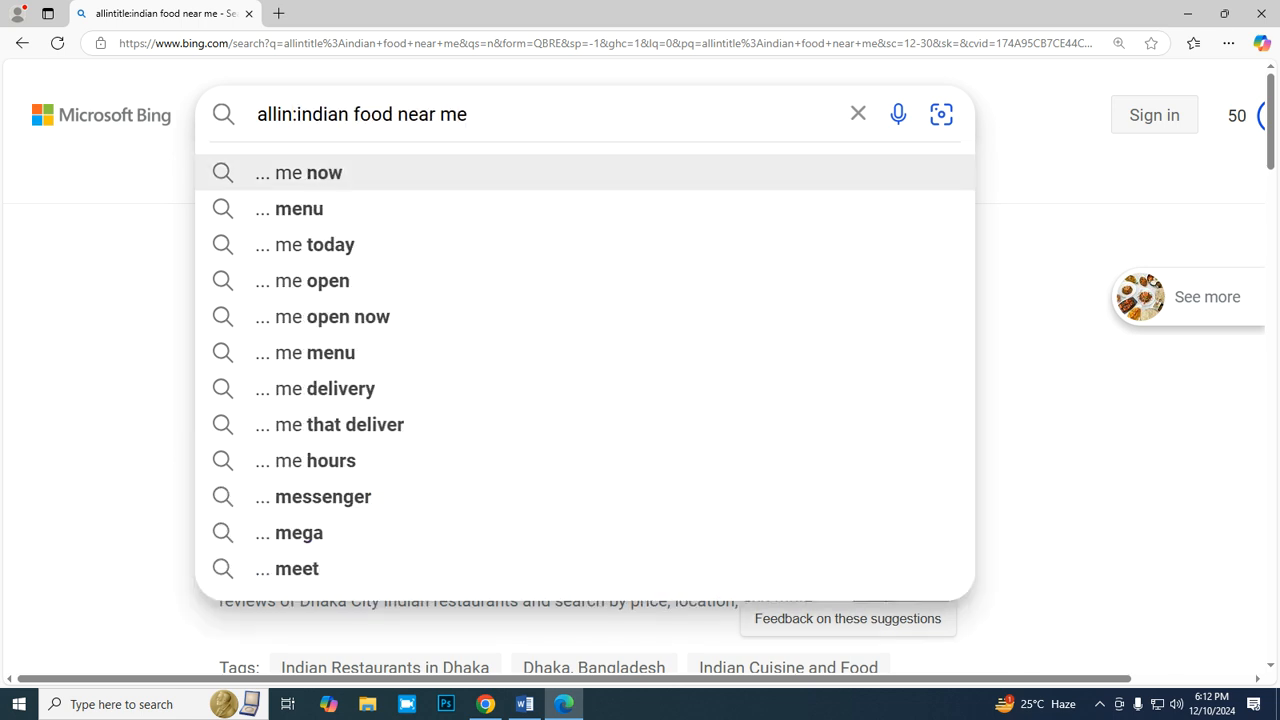
text(url)
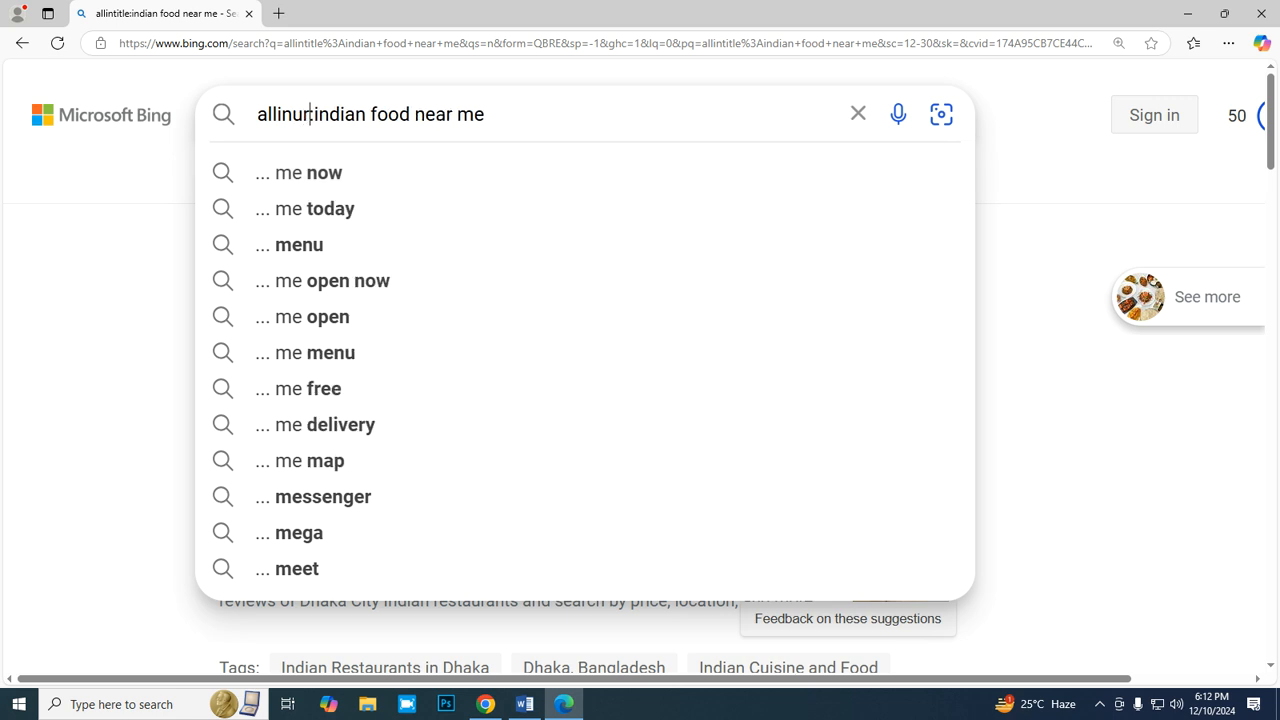
key(Return)
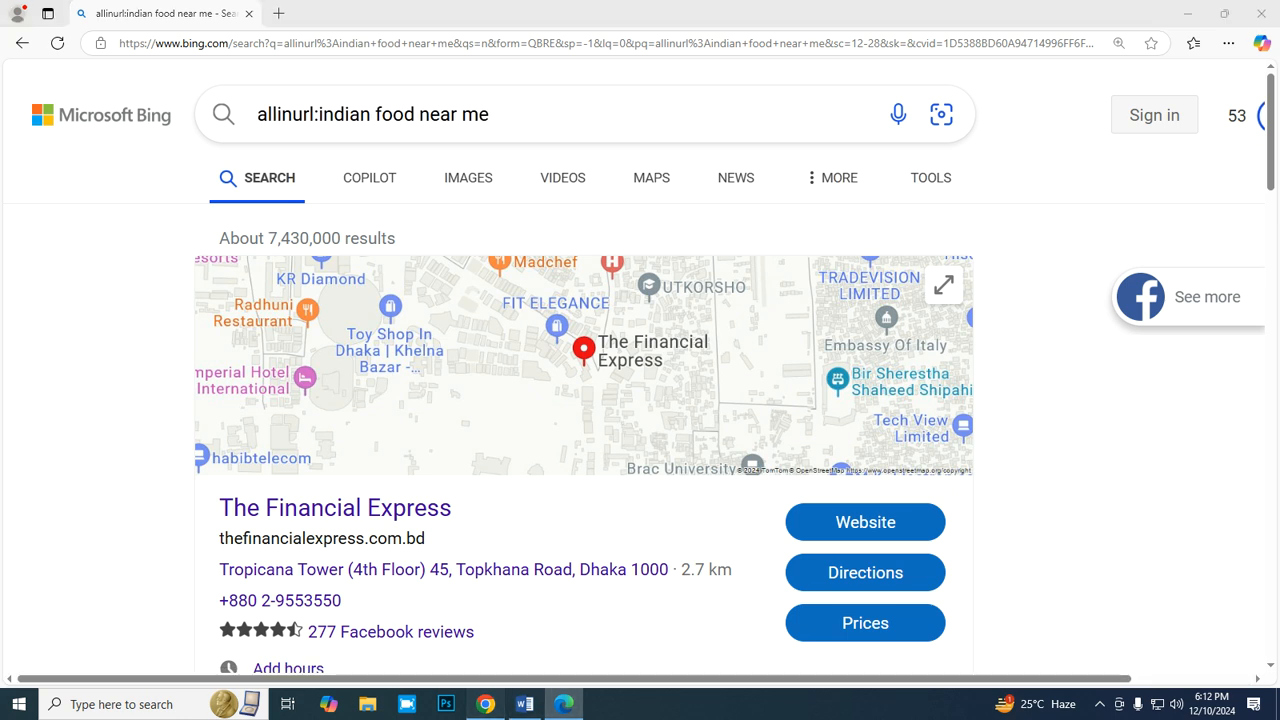
- Enter the monthly allinurl average for "indian food near me" in F8 of the report as =7430000/12
click(485, 704)
text(=)
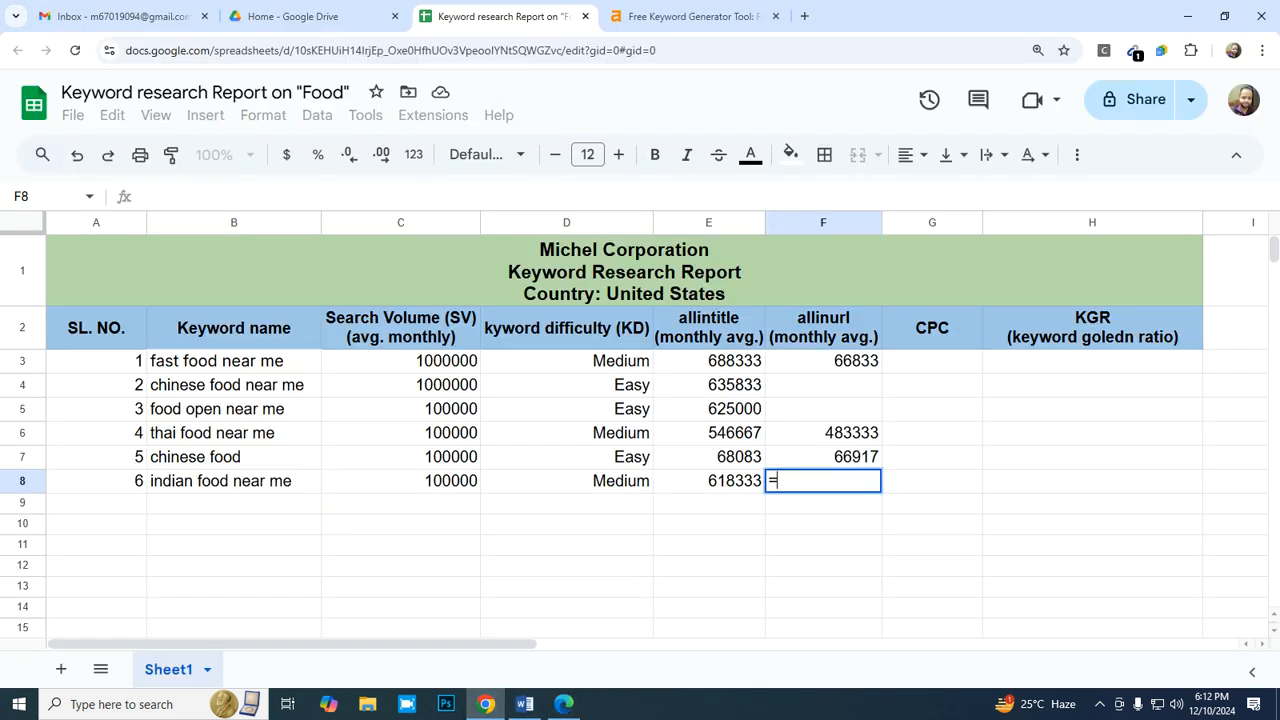
text(74300)
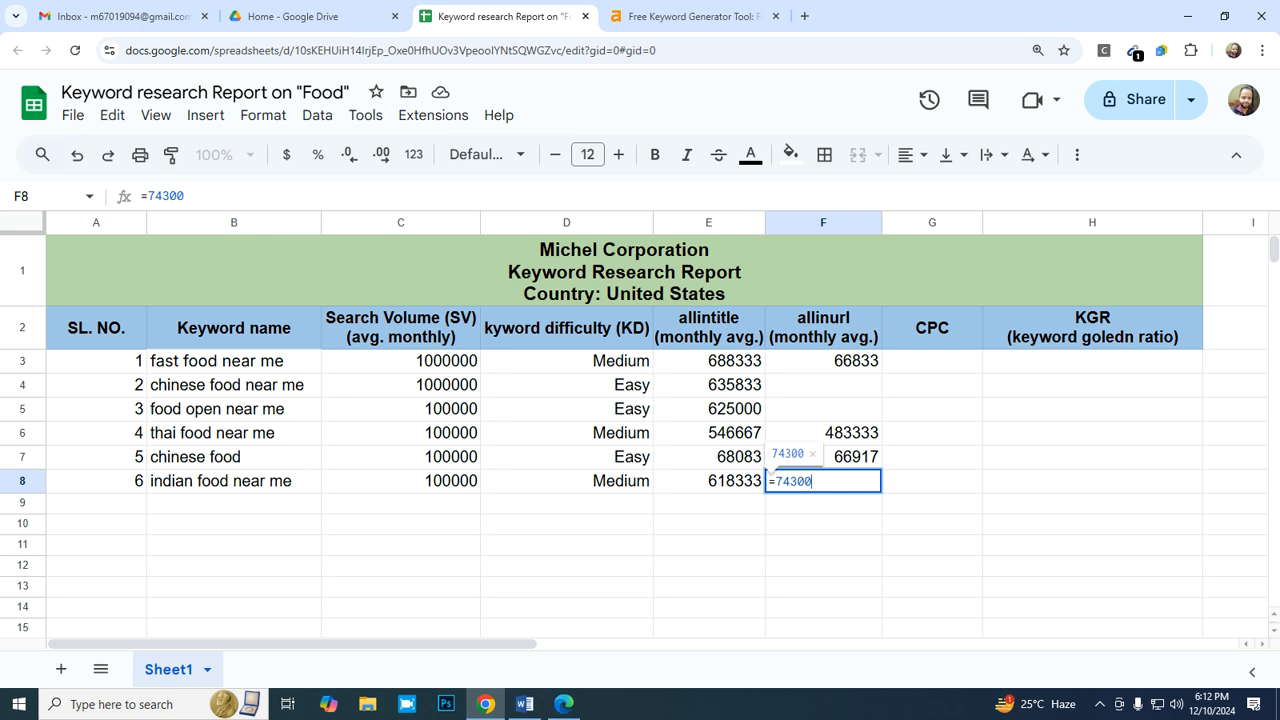
text(00/12)
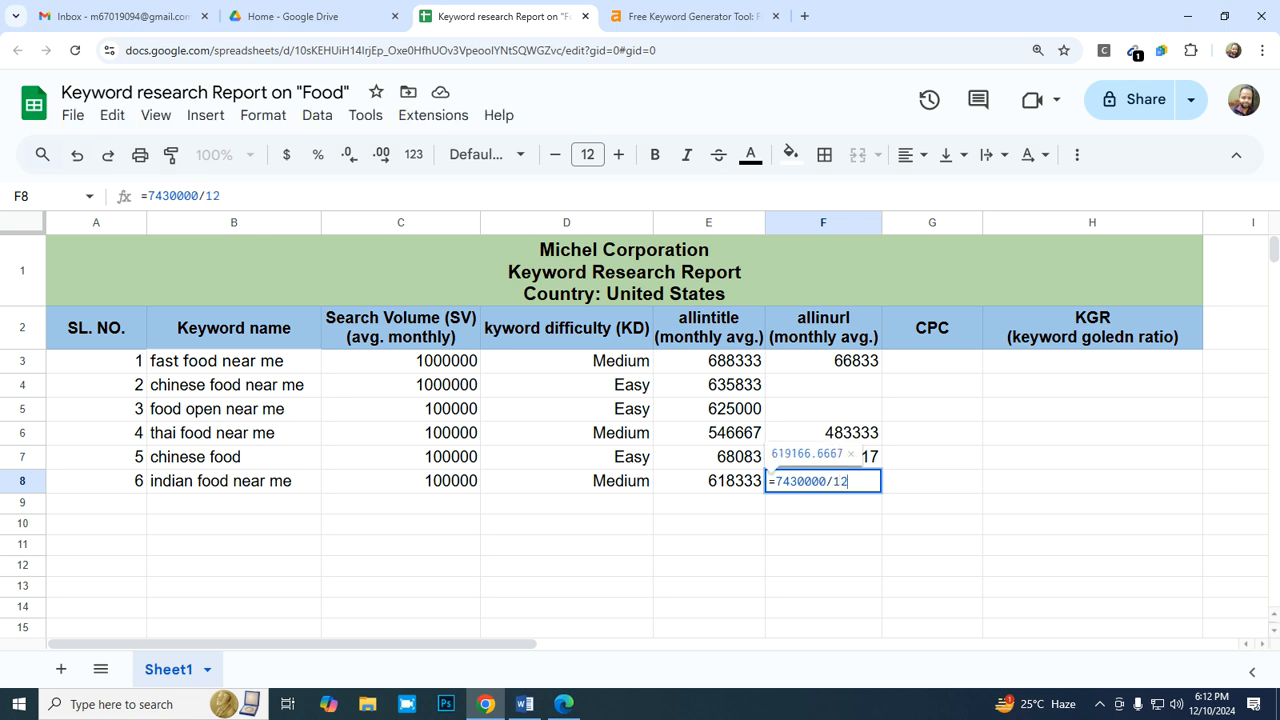
key(Return)
- Apply the whole-number format "0" to the allinurl average in F8
key(Up)
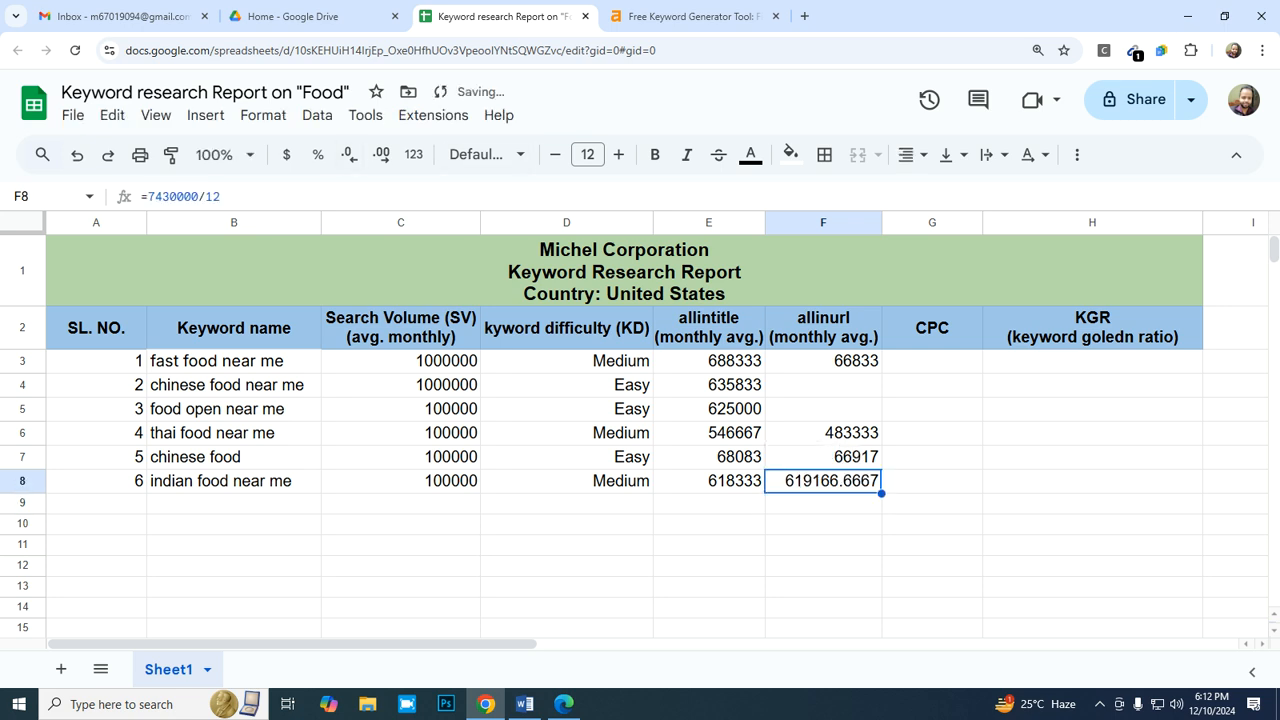
click(263, 115)
mouse_move(400, 198)
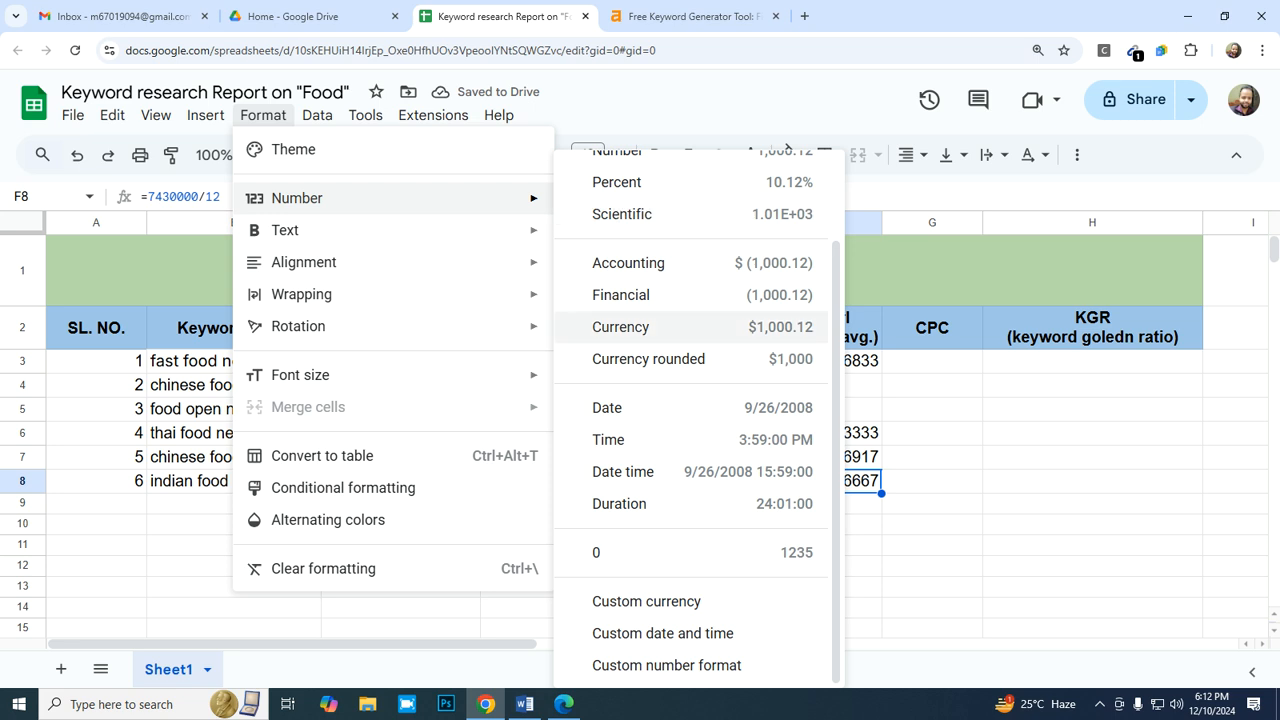
click(690, 552)
- Copy "best indian food near me" from the Ahrefs keyword ideas into B9 as values only, and fit column B to its content
key(Down)
key(Left)
key(Left)
key(Left)
key(Left)
key(Left)
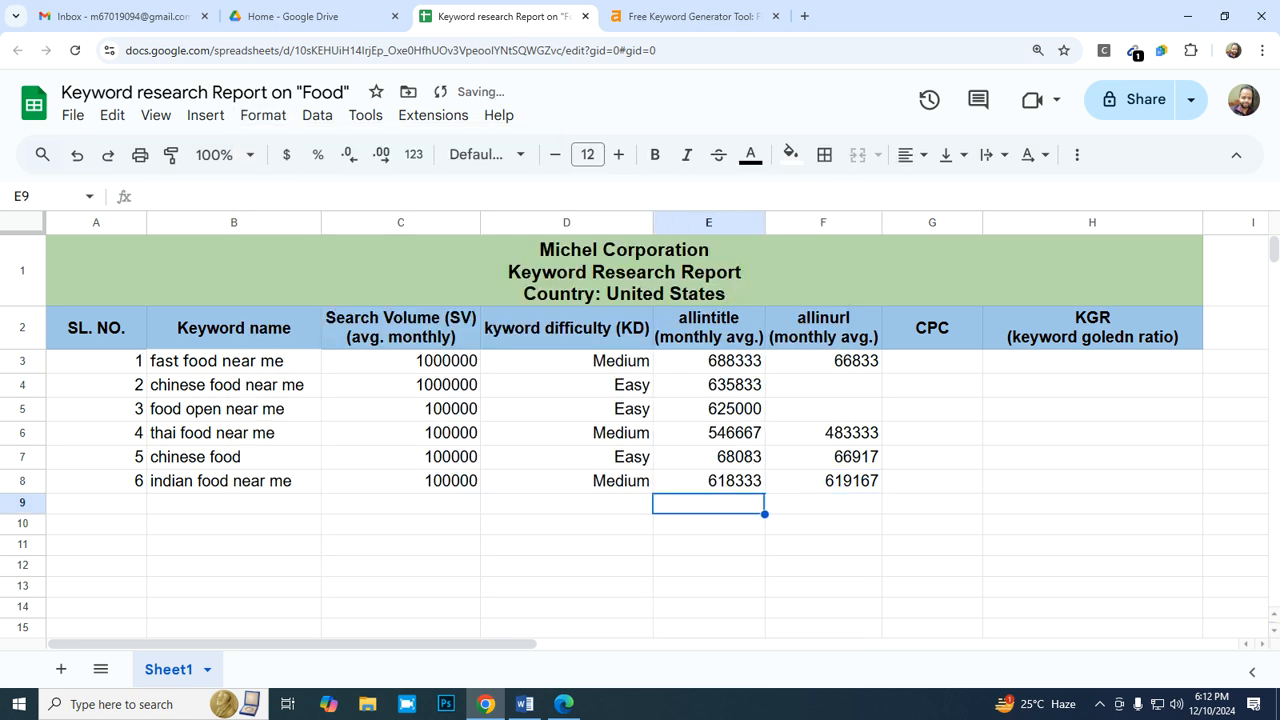
key(Right)
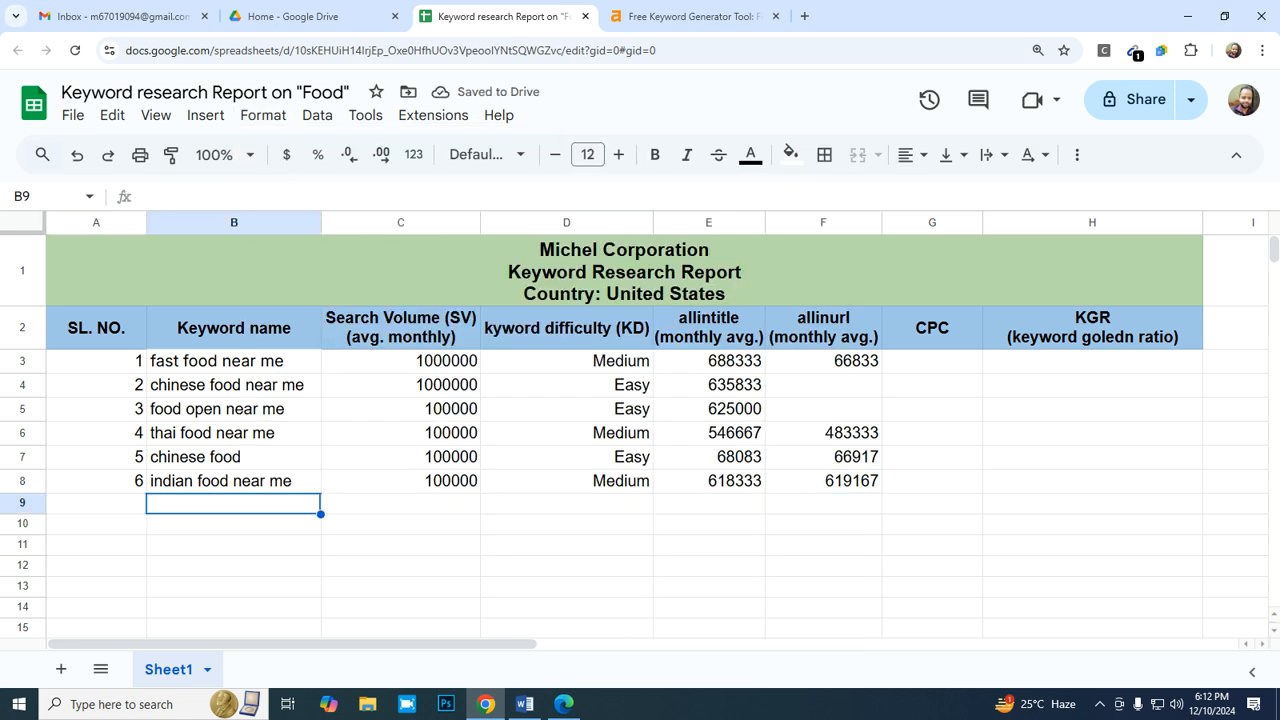
click(690, 16)
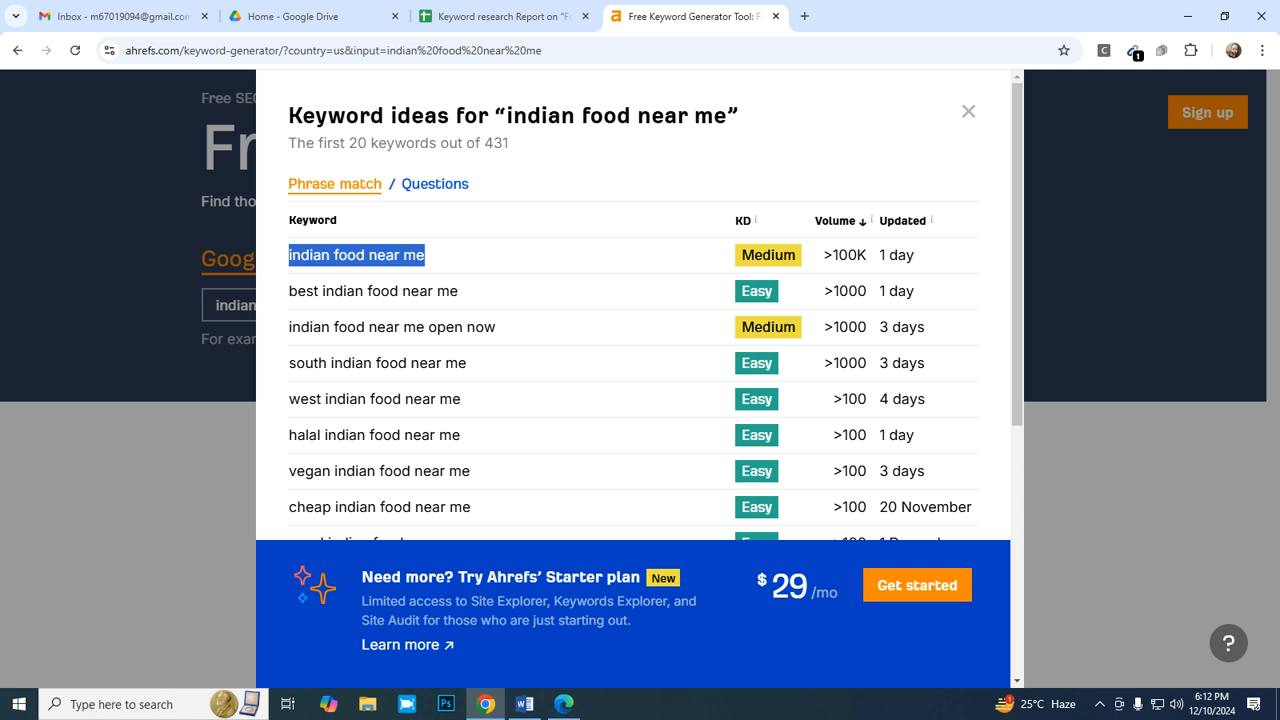
drag(458, 291, 289, 291)
key(ctrl+c)
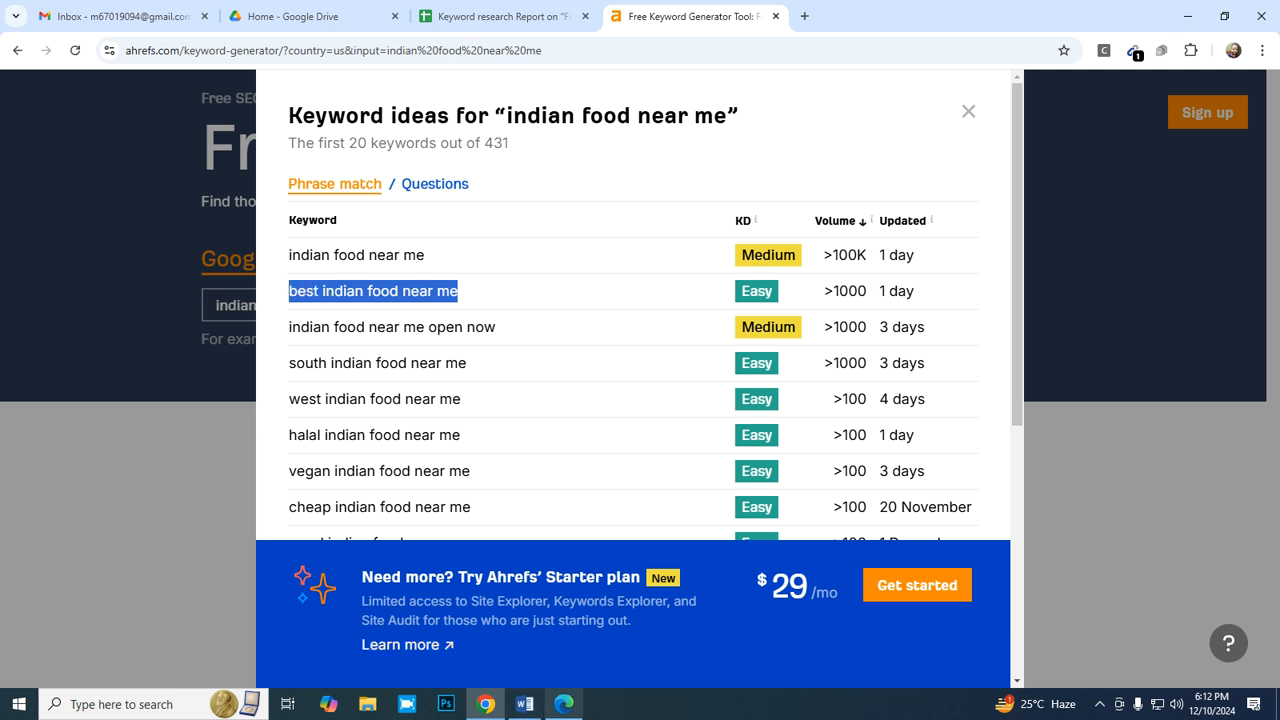
click(564, 703)
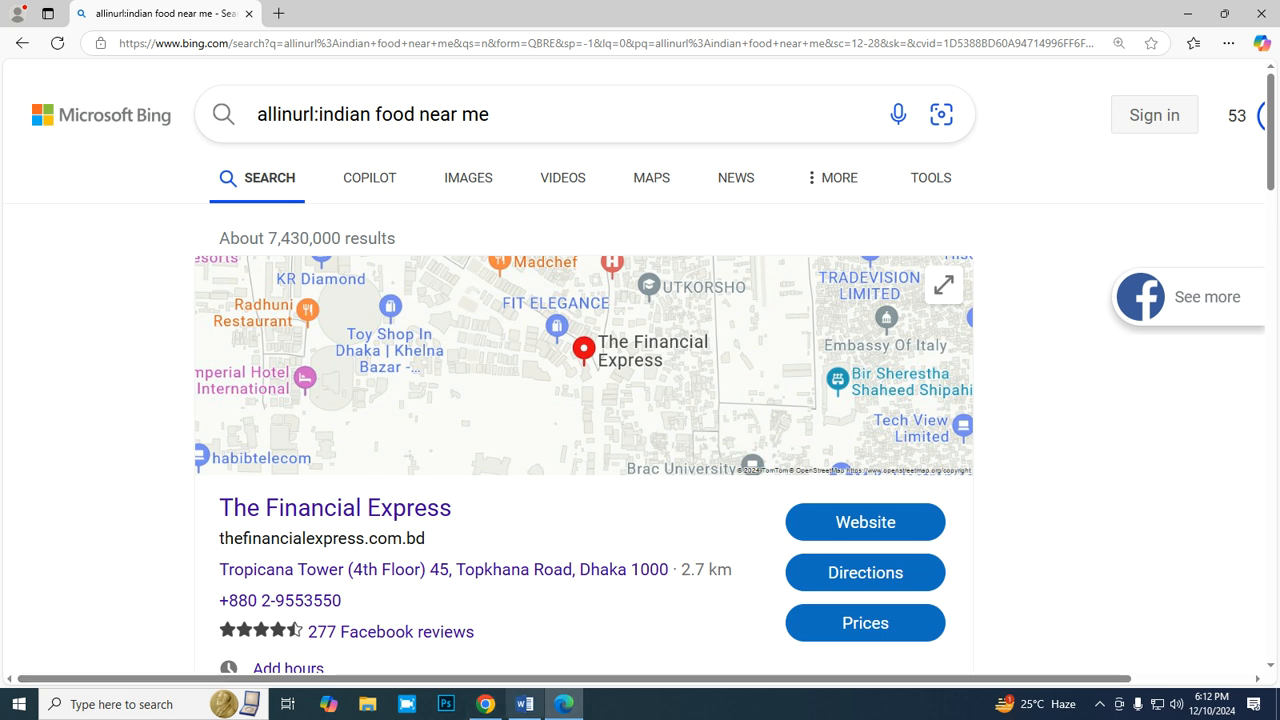
click(485, 704)
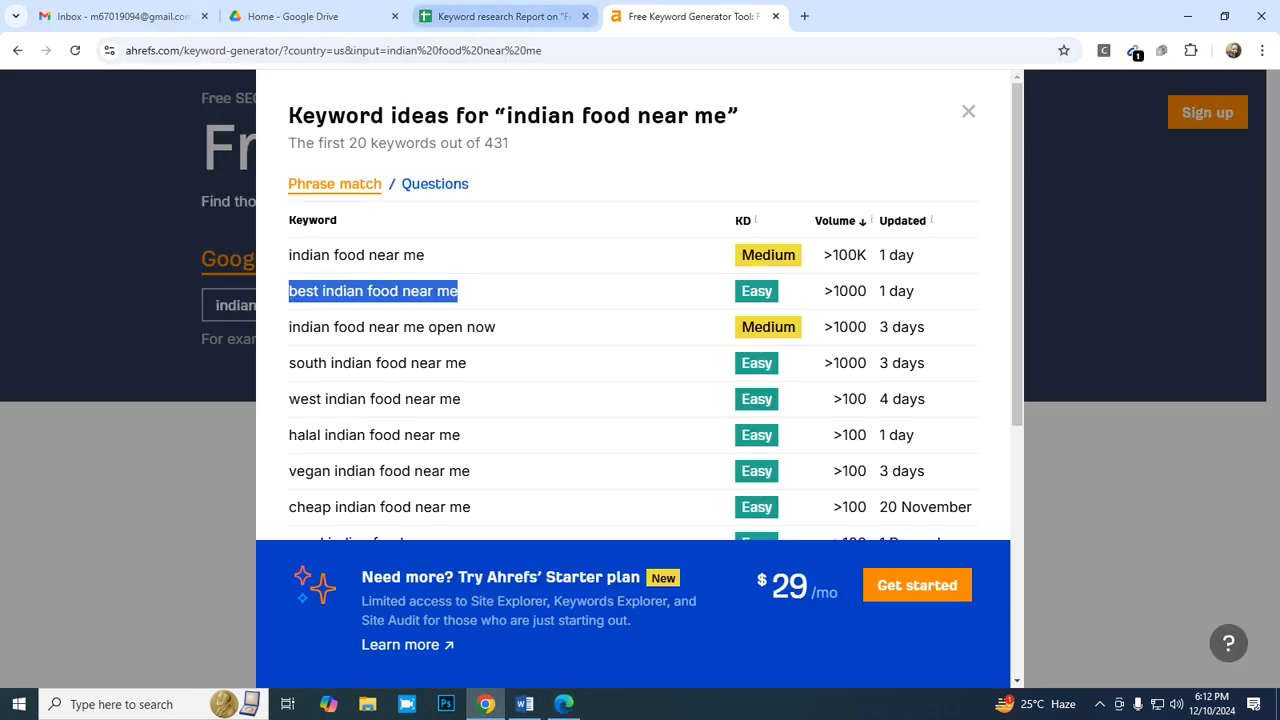
click(500, 16)
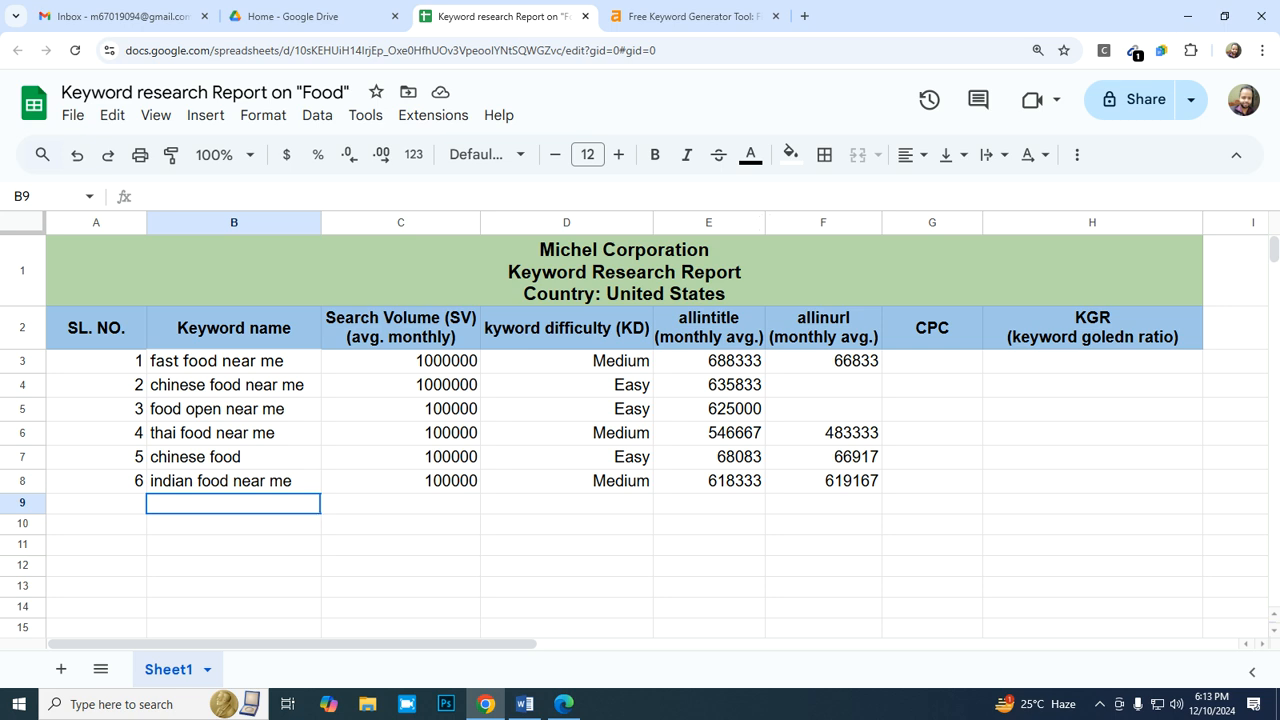
right_click(212, 503)
mouse_move(300, 268)
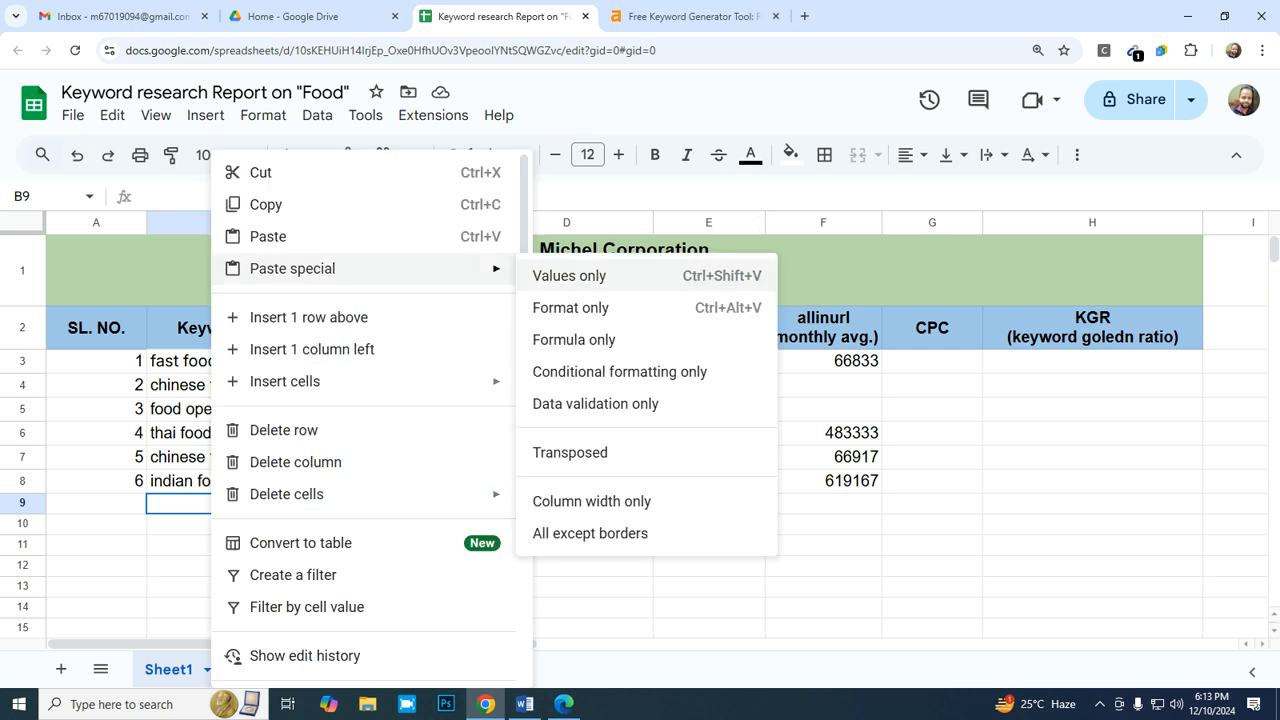
click(569, 275)
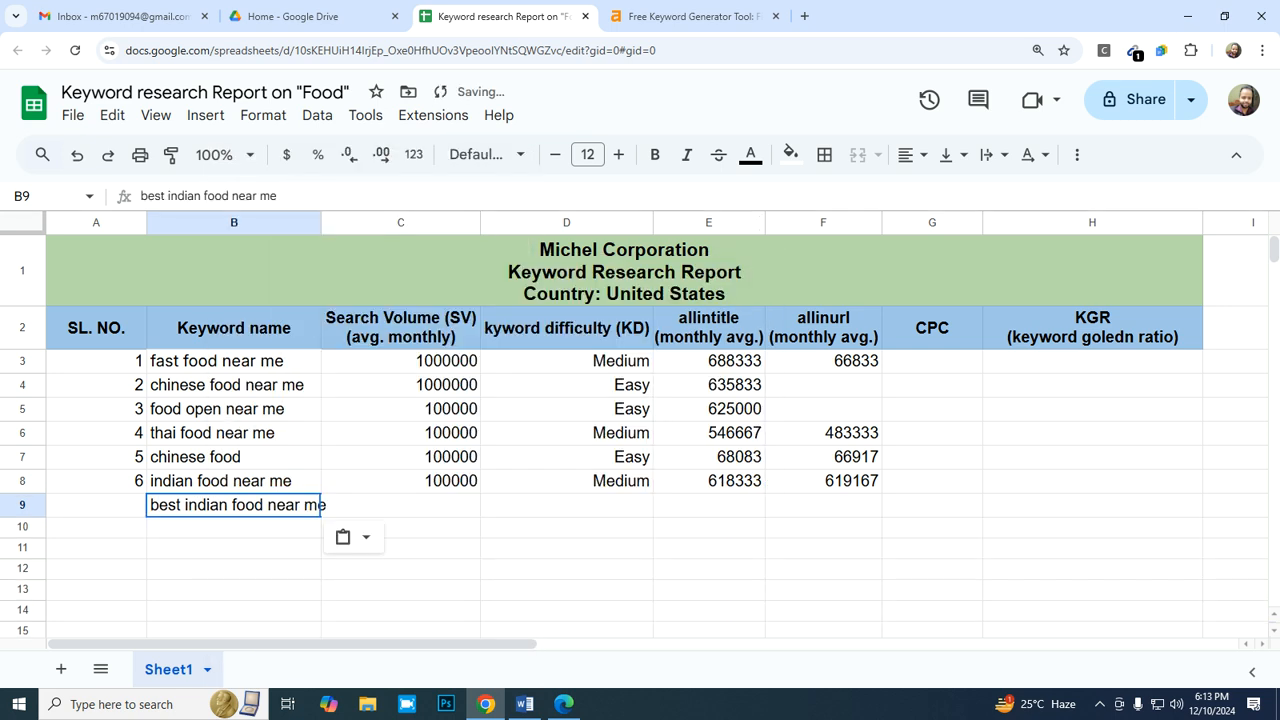
double_click(321, 222)
- Enter 1000 in C9 as the search volume for "best indian food near me"
click(410, 505)
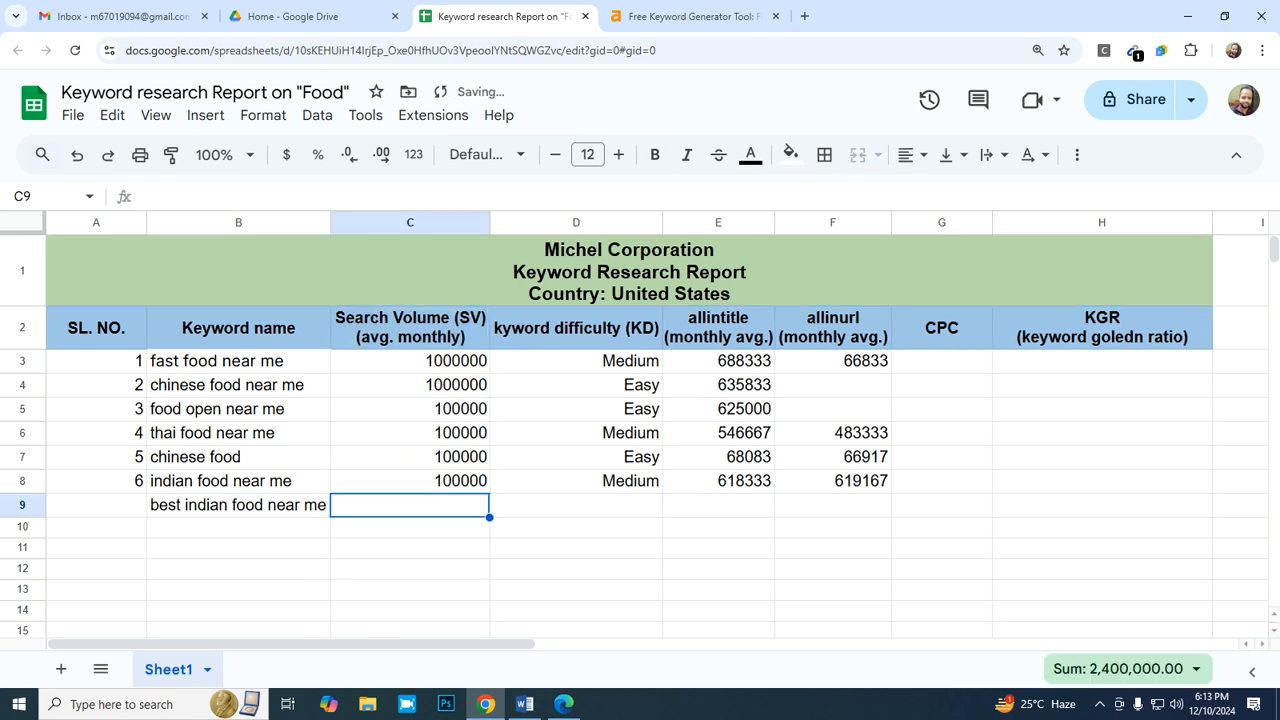
text(1000)
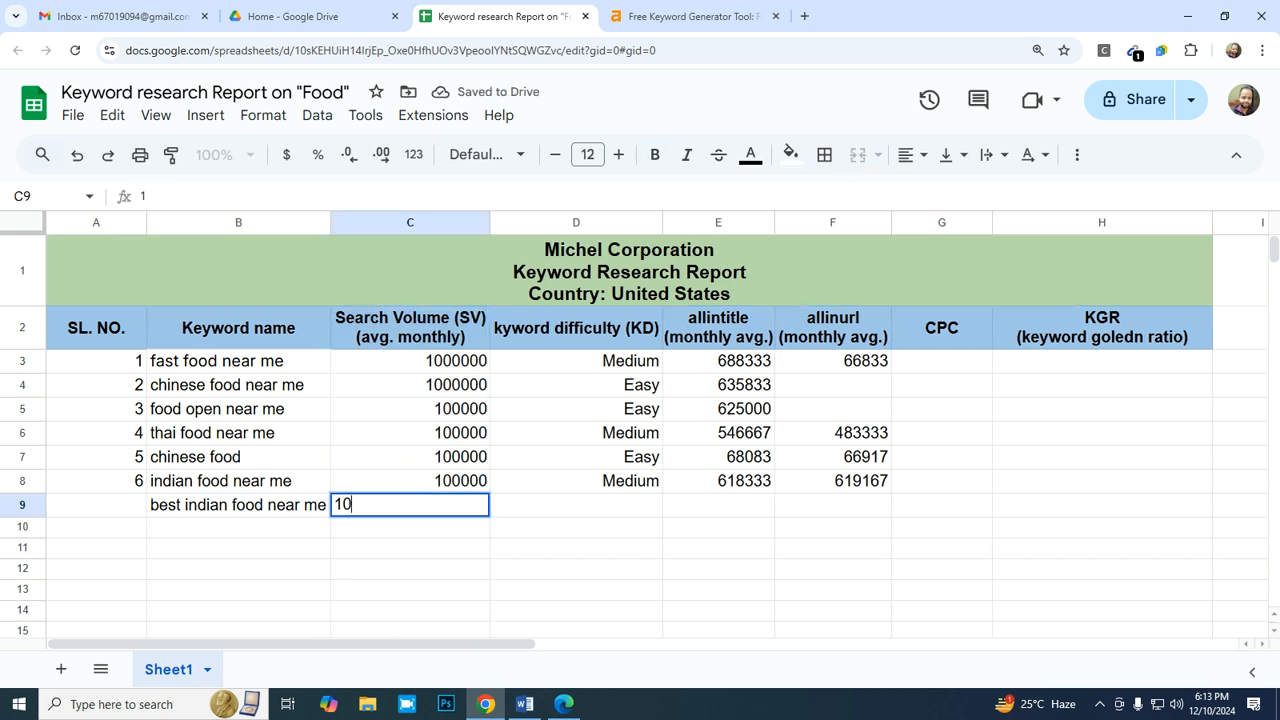
key(Tab)
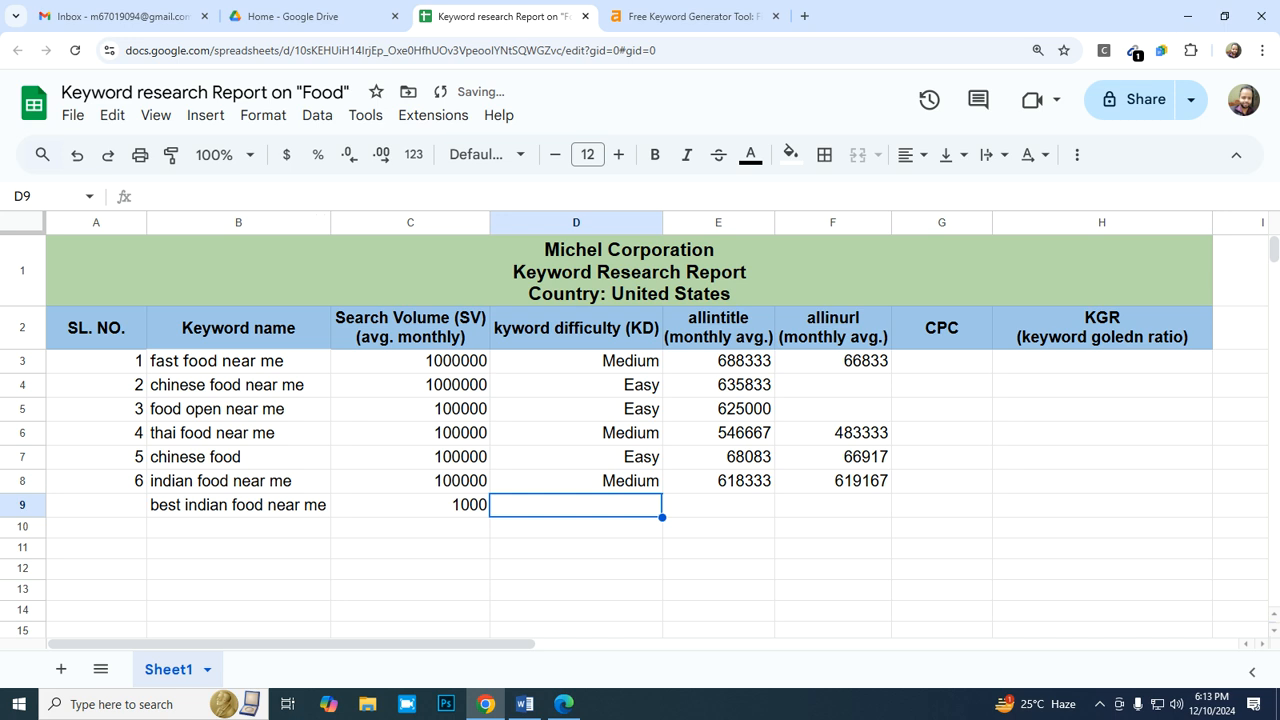
- Copy the "Easy" difficulty from D7 into D9 for "best indian food near me"
key(Up)
key(Up)
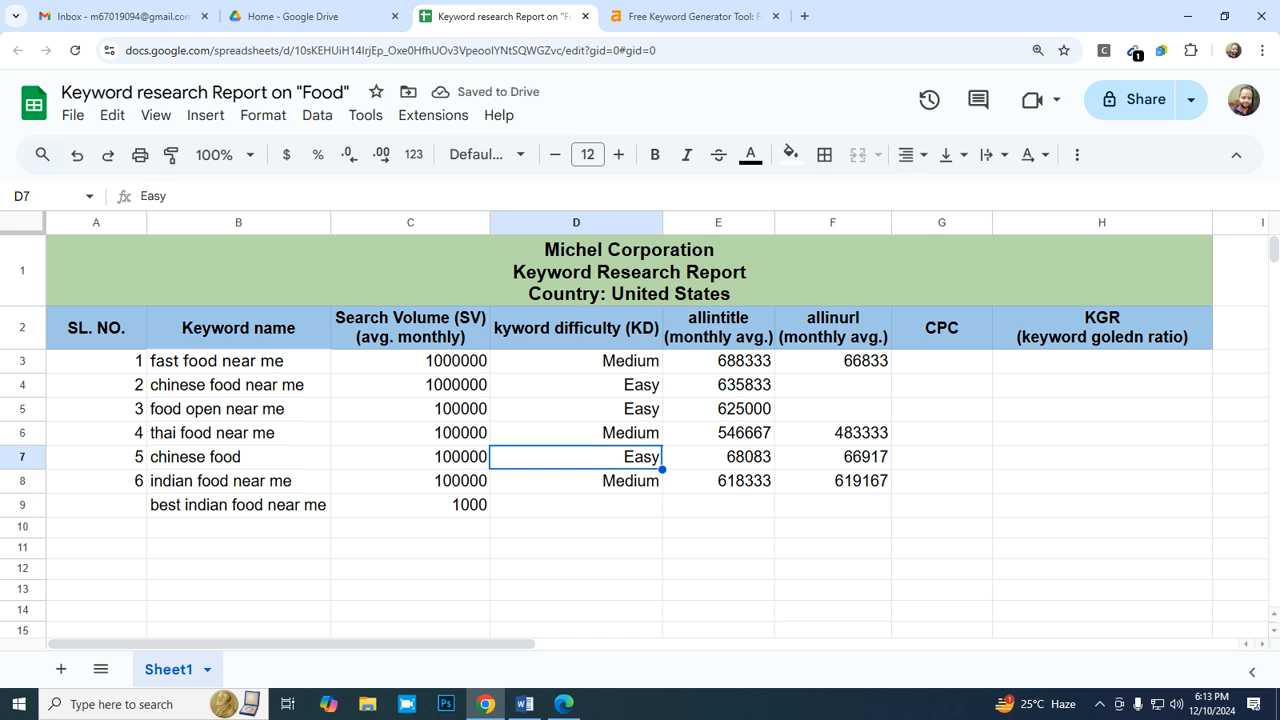
key(Down)
key(Down)
text(Easy)
key(Tab)
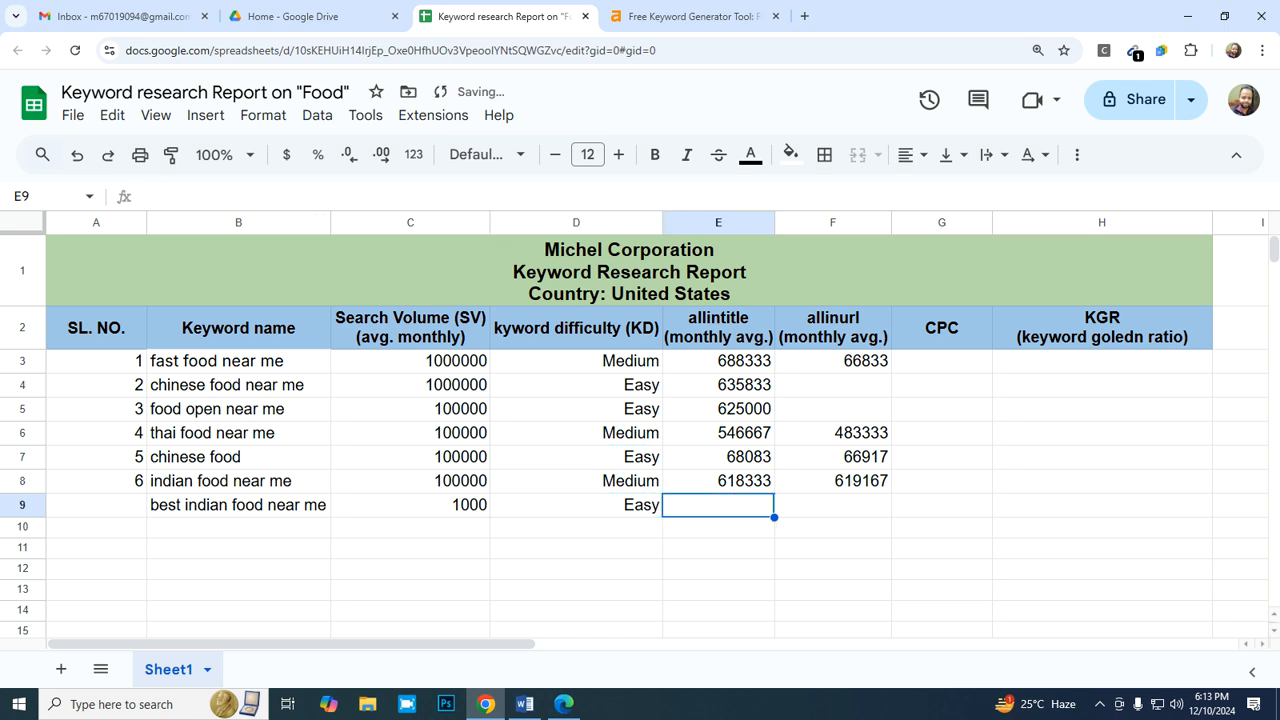
- Switch to Bing and change the query operator to search for "allintitle:indian food near me"
click(564, 704)
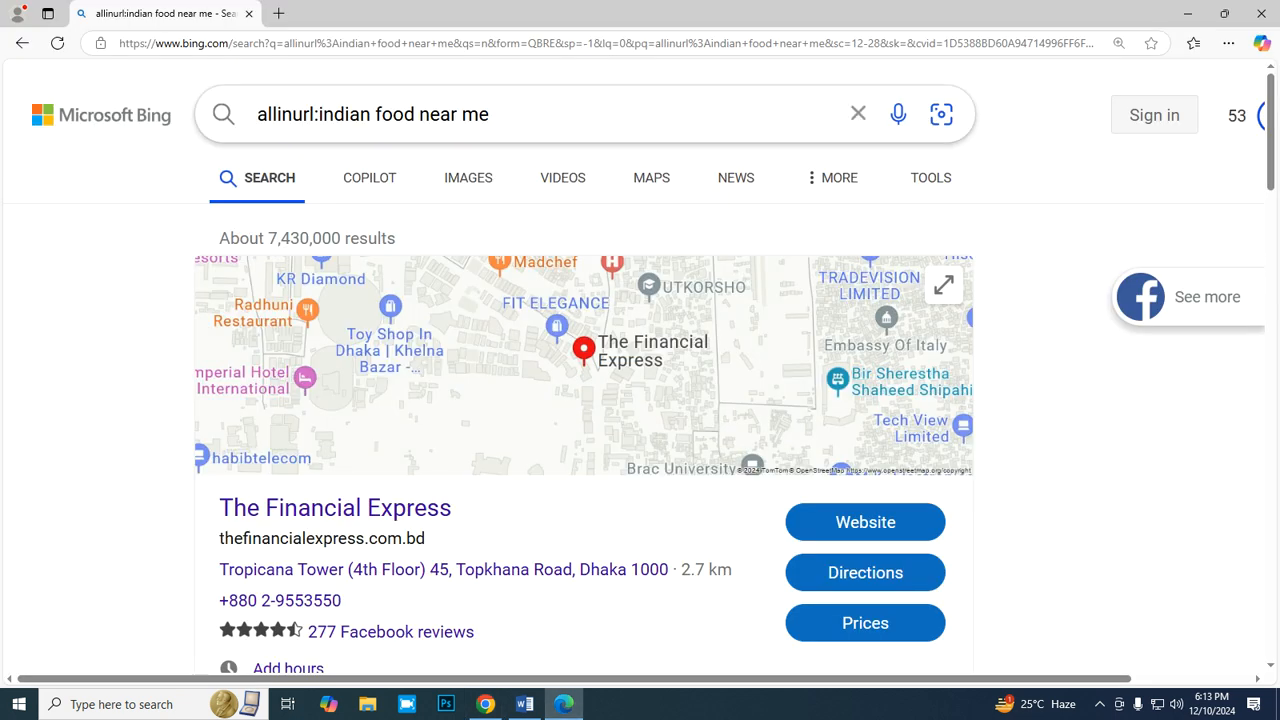
click(313, 114)
key(BackSpace)
key(BackSpace)
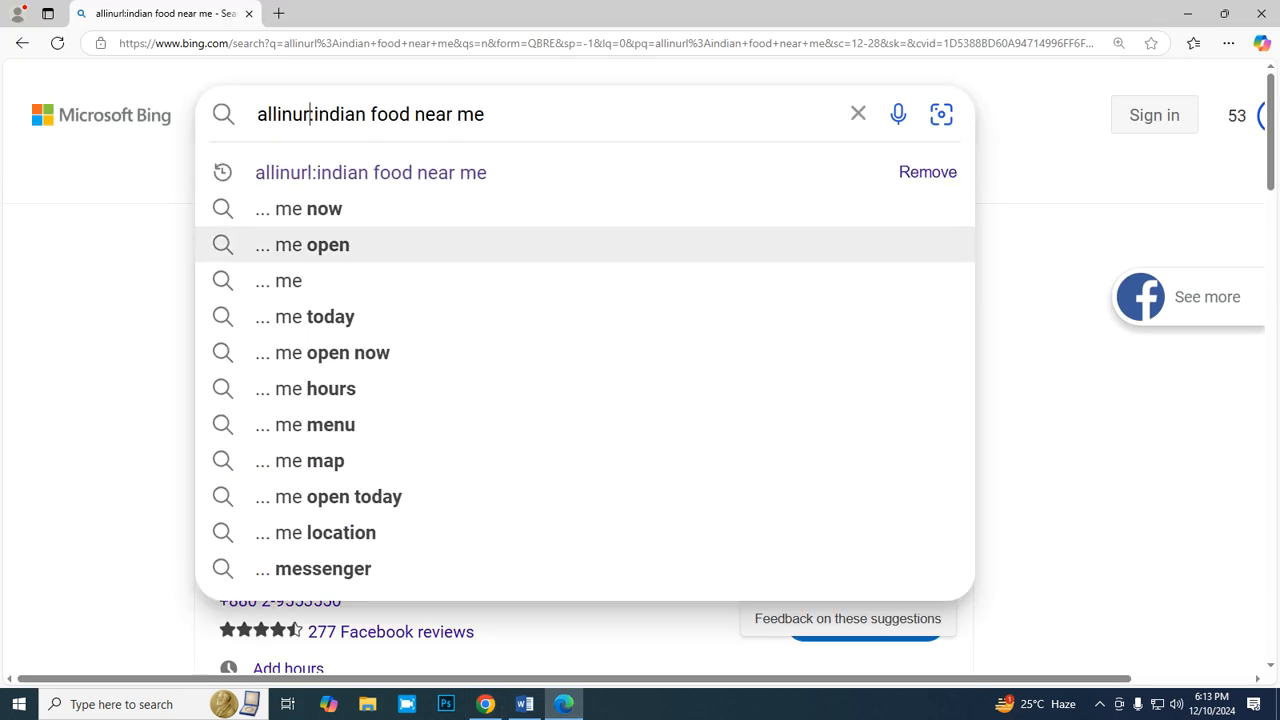
key(BackSpace)
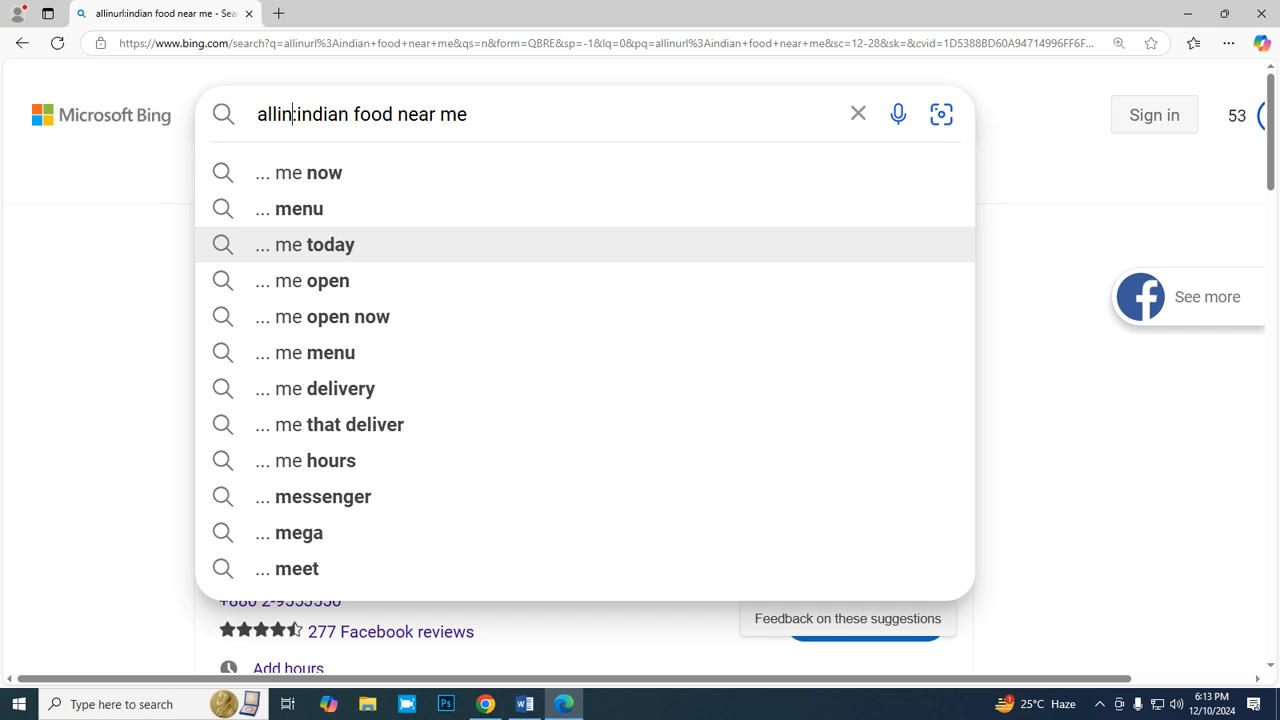
text(title)
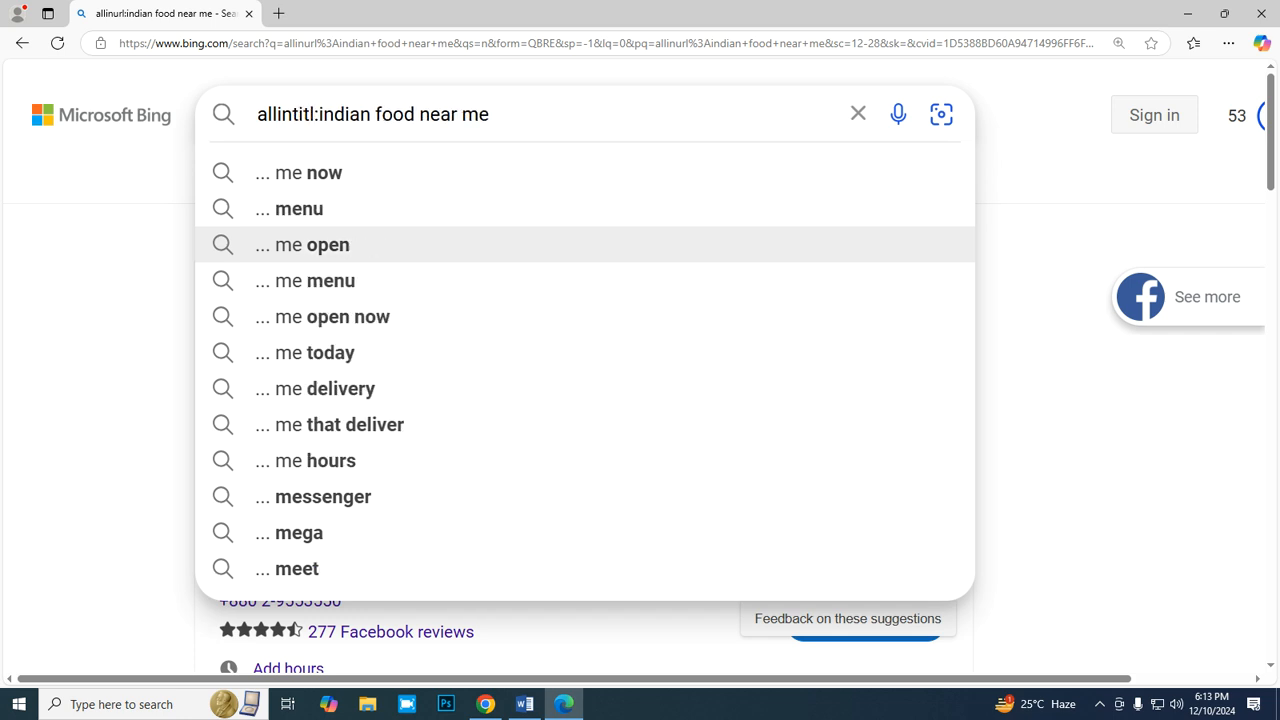
key(Return)
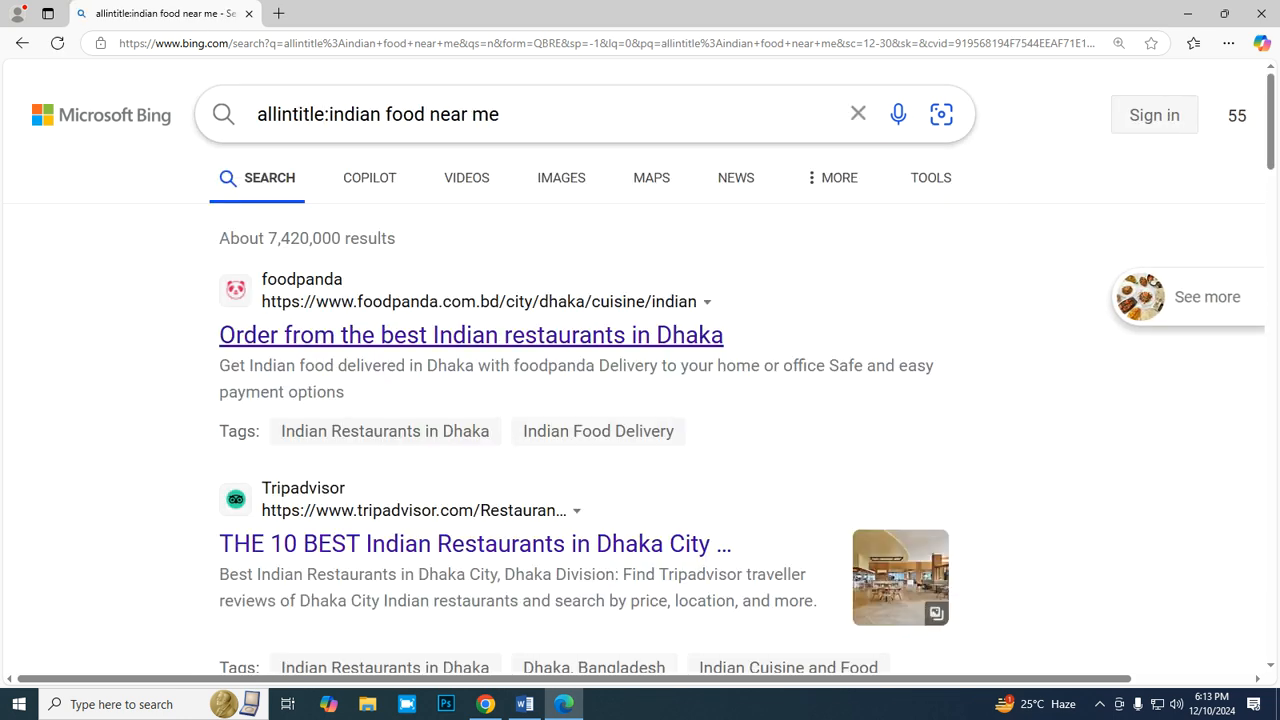
- Replace the keyword in the Bing query with the one from B9 and search for "allintitle:best indian food near me"
key(BackSpace)
key(BackSpace)
key(BackSpace)
key(BackSpace)
key(BackSpace)
key(BackSpace)
key(BackSpace)
key(BackSpace)
key(BackSpace)
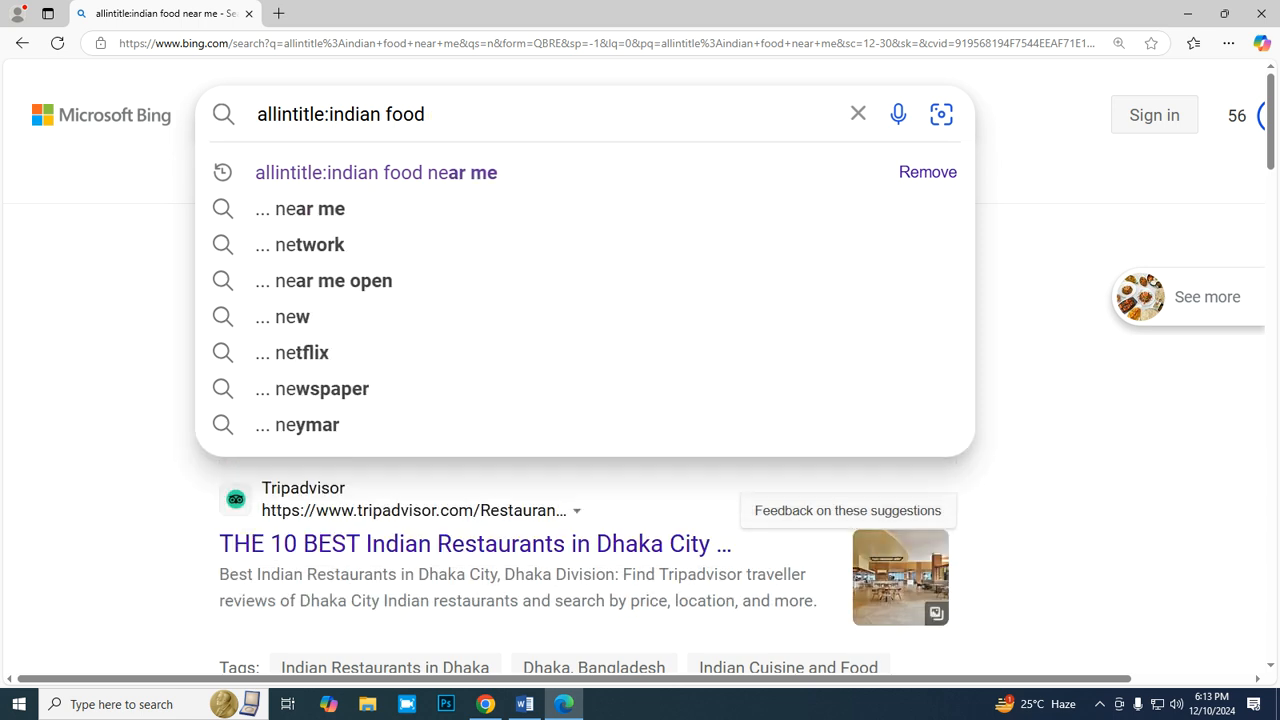
key(BackSpace)
key(BackSpace)
key(BackSpace)
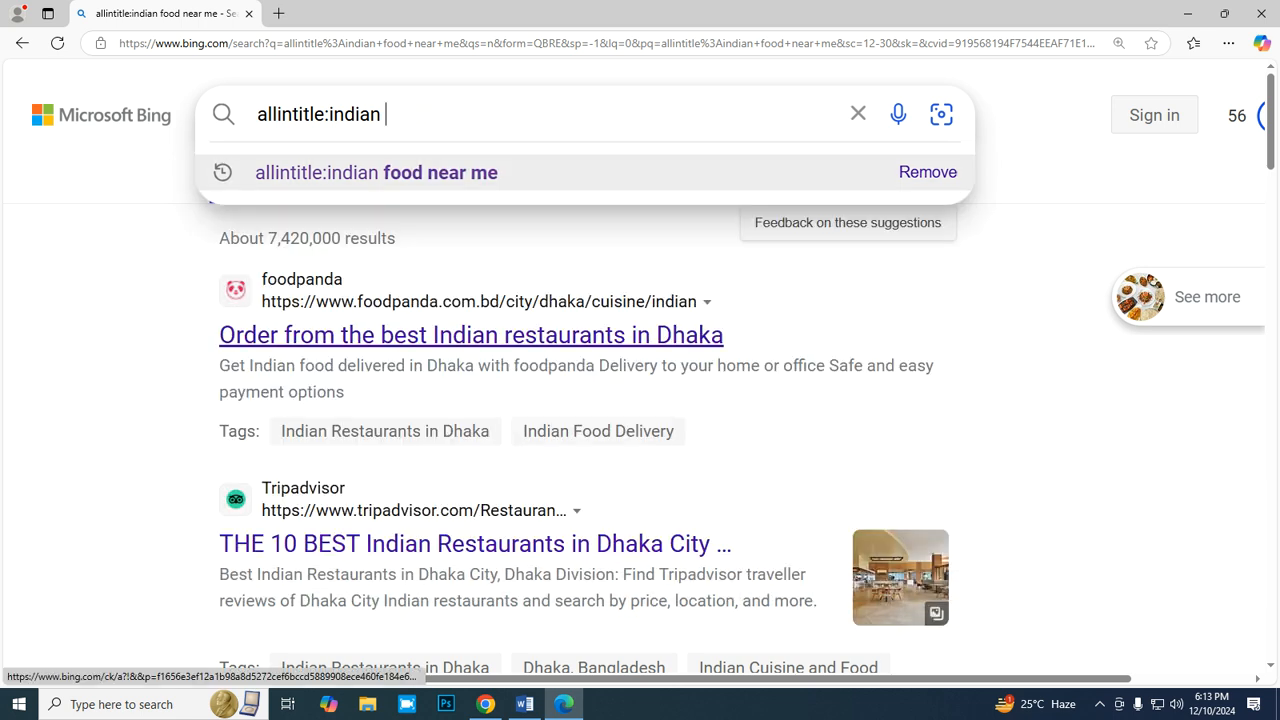
key(BackSpace)
key(BackSpace)
key(BackSpace)
key(BackSpace)
key(BackSpace)
key(BackSpace)
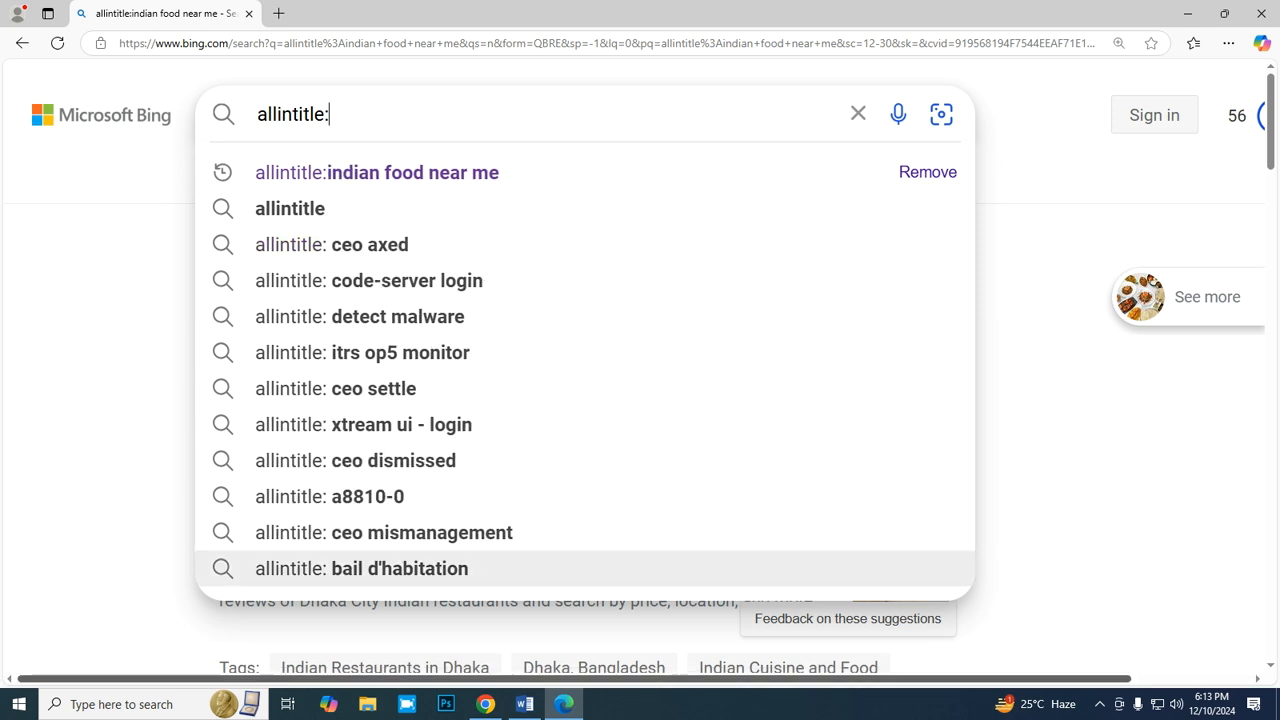
click(485, 704)
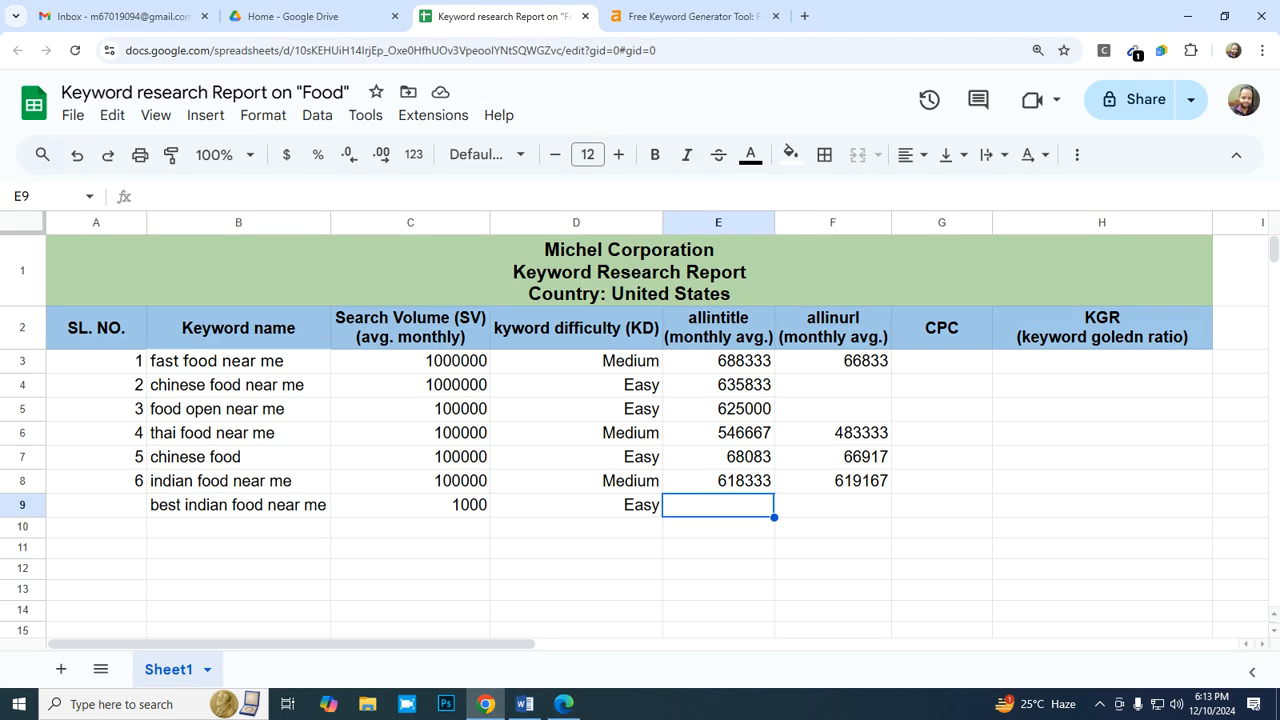
double_click(300, 505)
drag(326, 505, 150, 505)
key(ctrl+c)
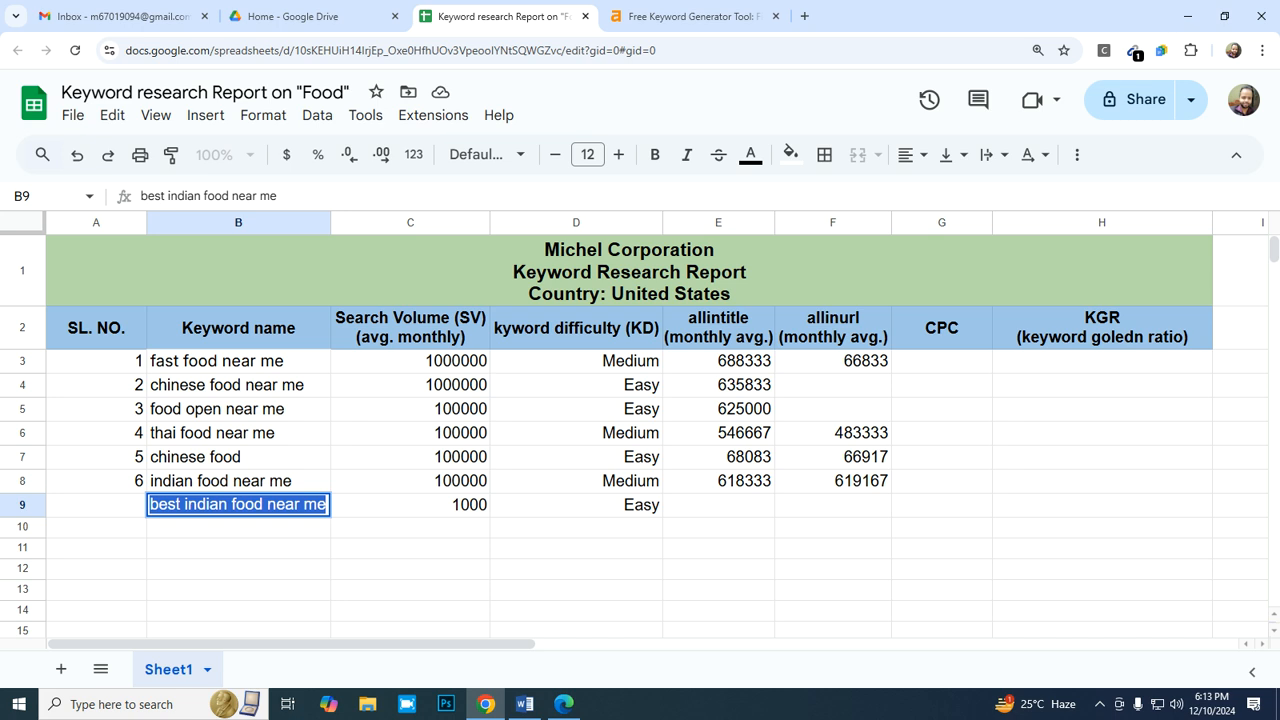
click(564, 704)
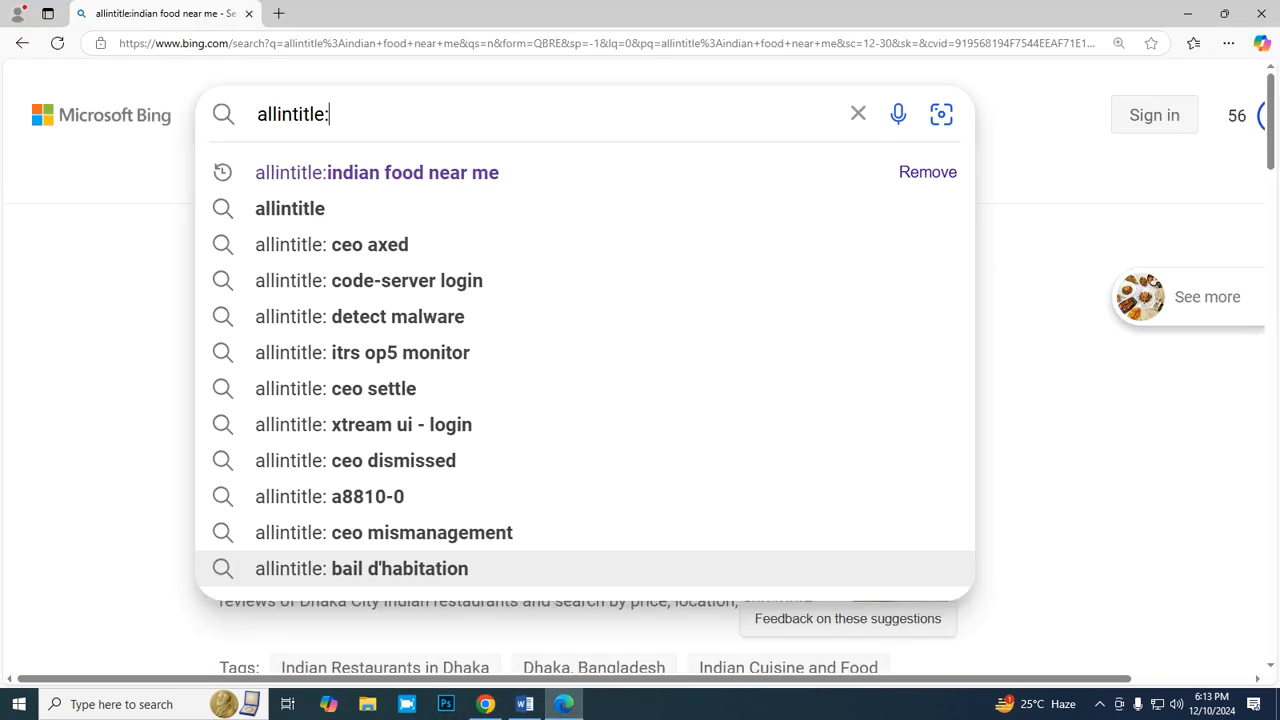
key(ctrl+v)
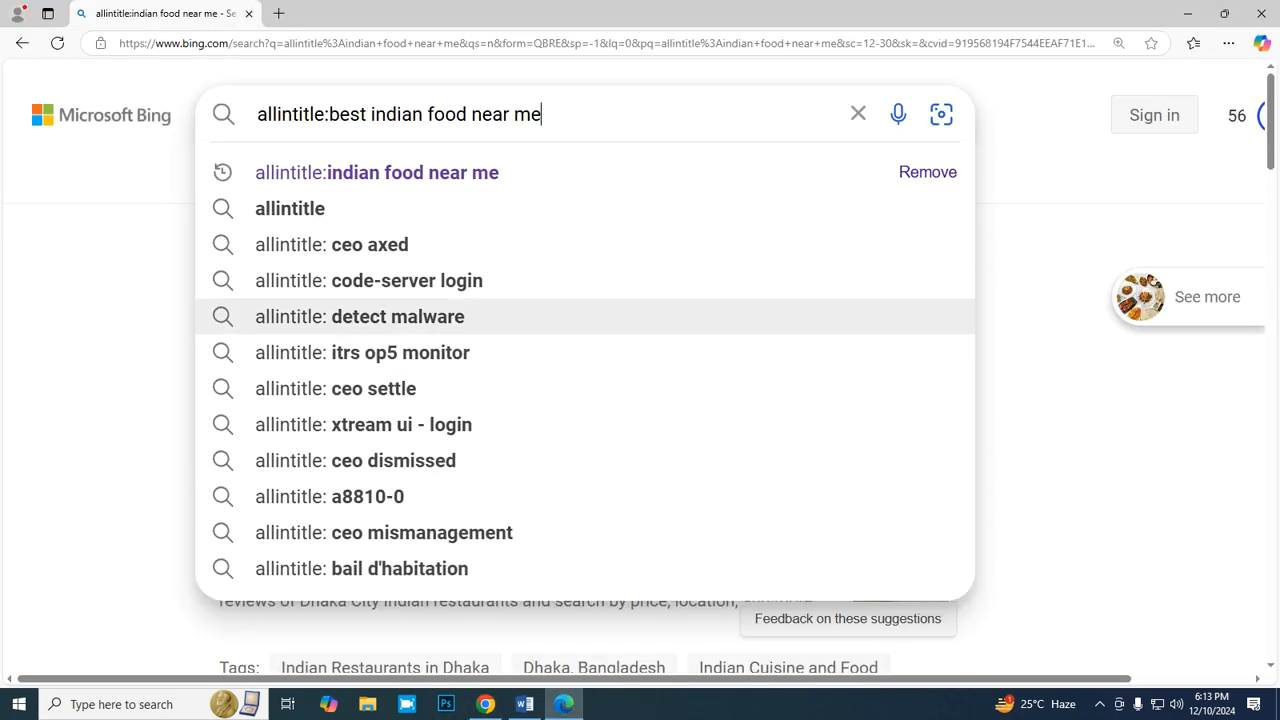
key(Return)
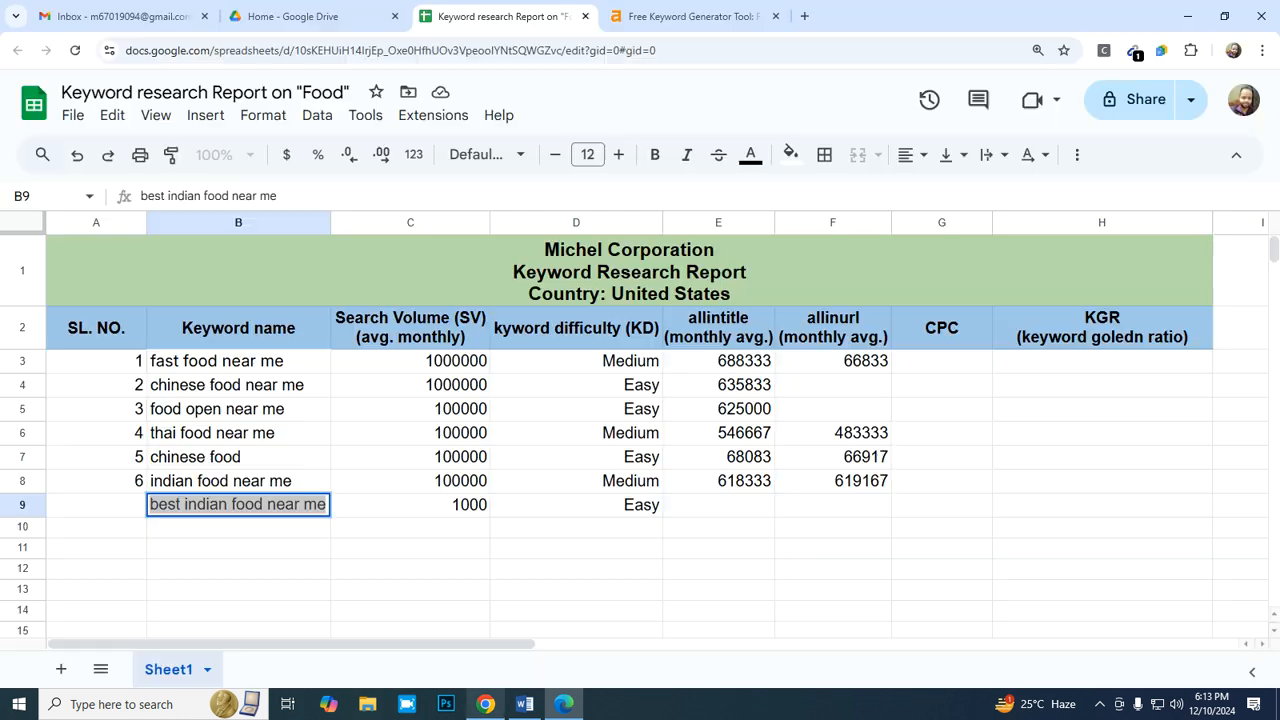
- Return to the Google Sheets report and enter =5270000/12 in E9 as the monthly allintitle average
click(485, 704)
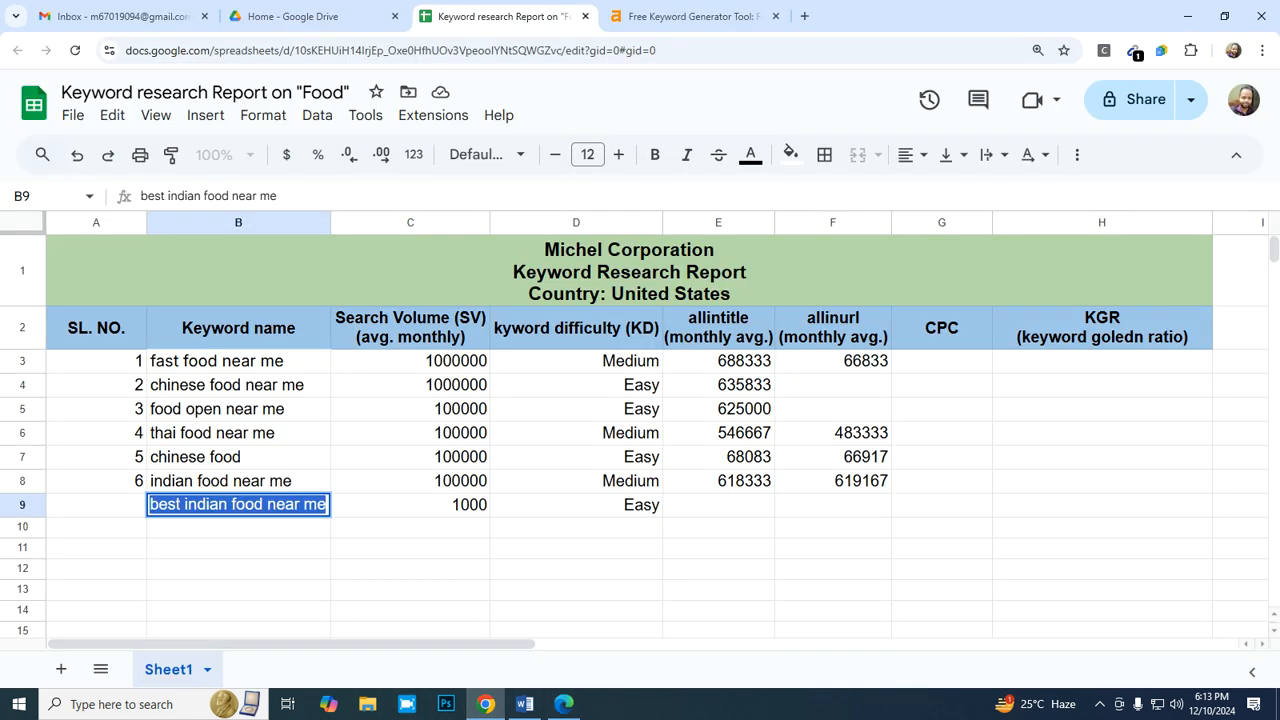
click(718, 505)
text(=5)
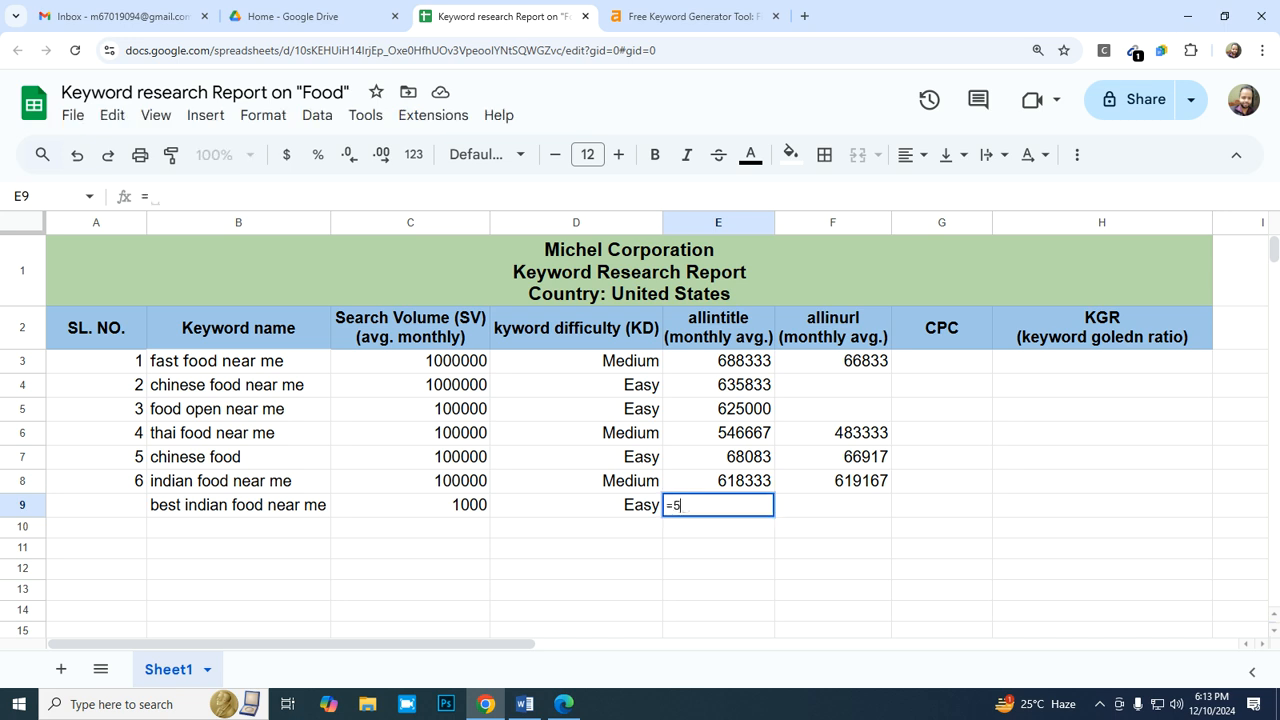
text(2700)
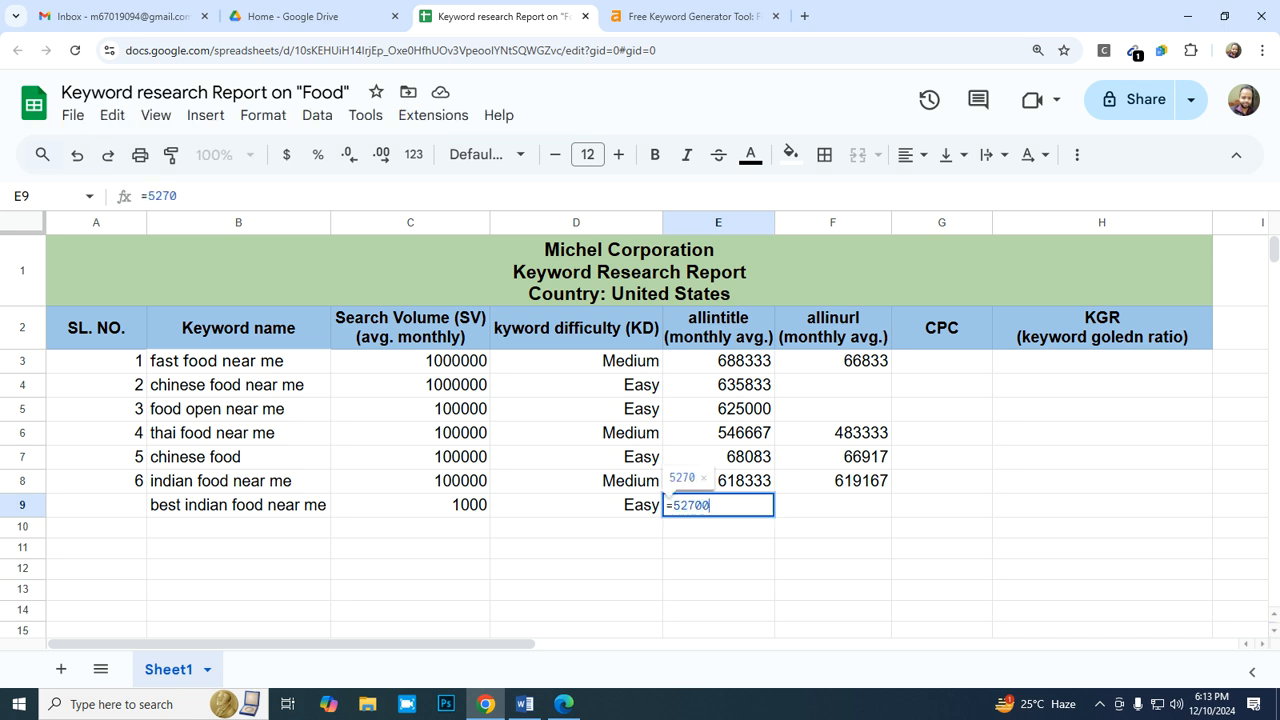
text(00/12)
key(Return)
key(Up)
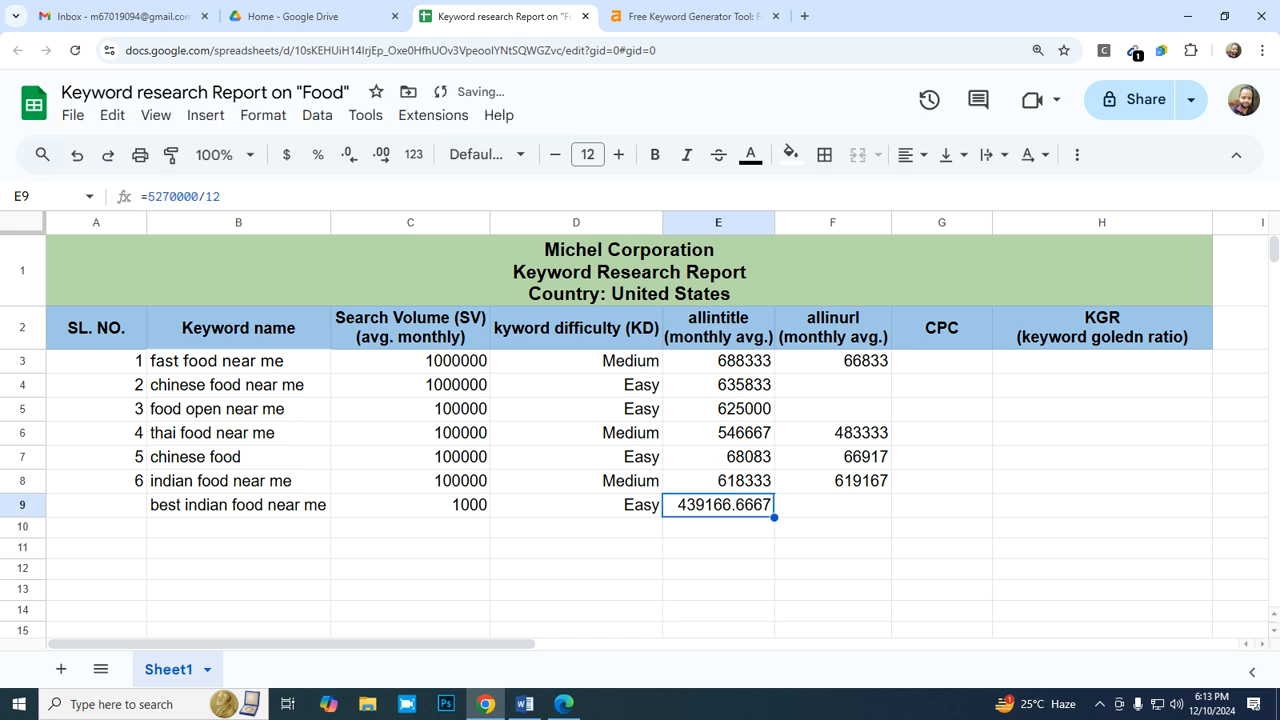
- Apply the whole-number format "0" to the allintitle average in E9
click(263, 115)
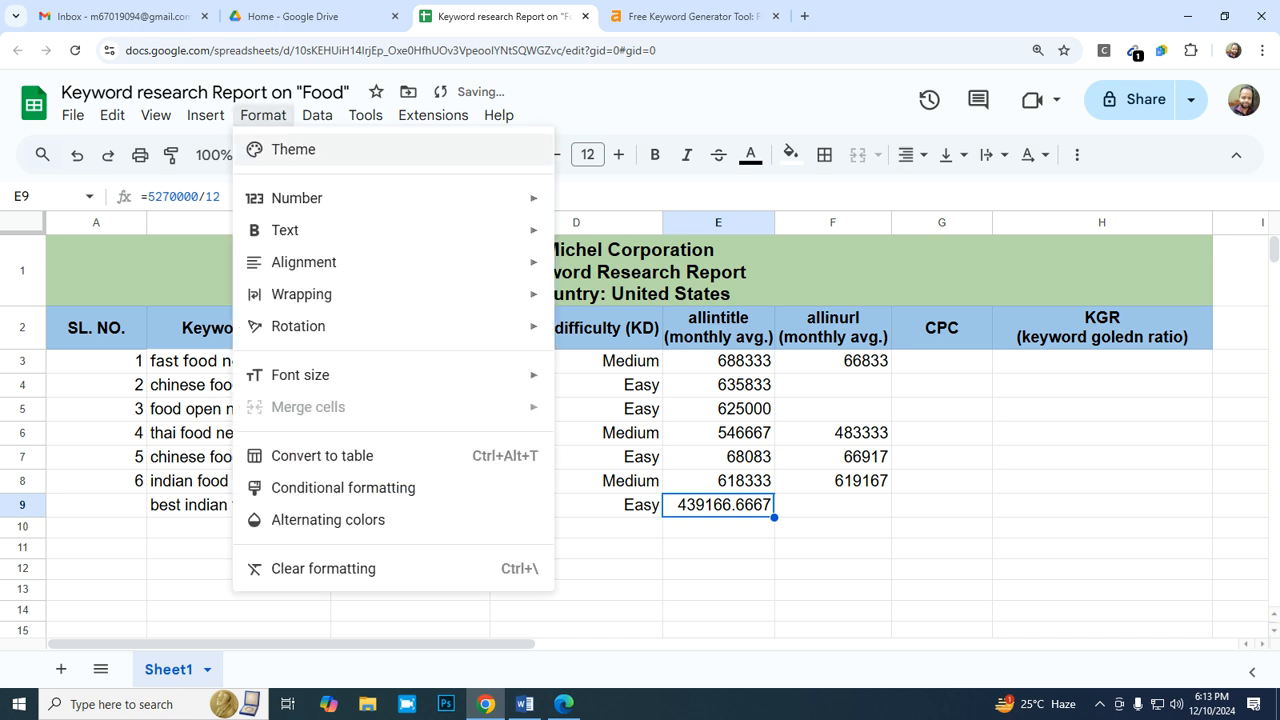
mouse_move(300, 198)
click(690, 553)
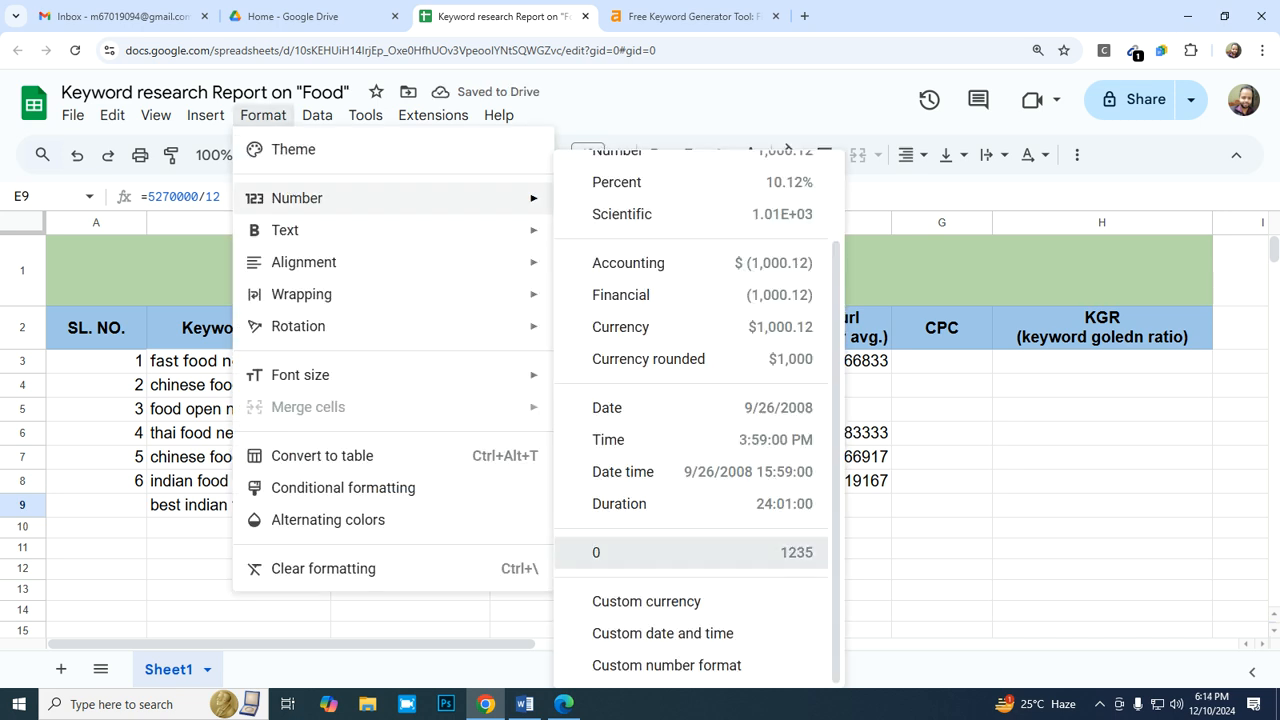
key(Right)
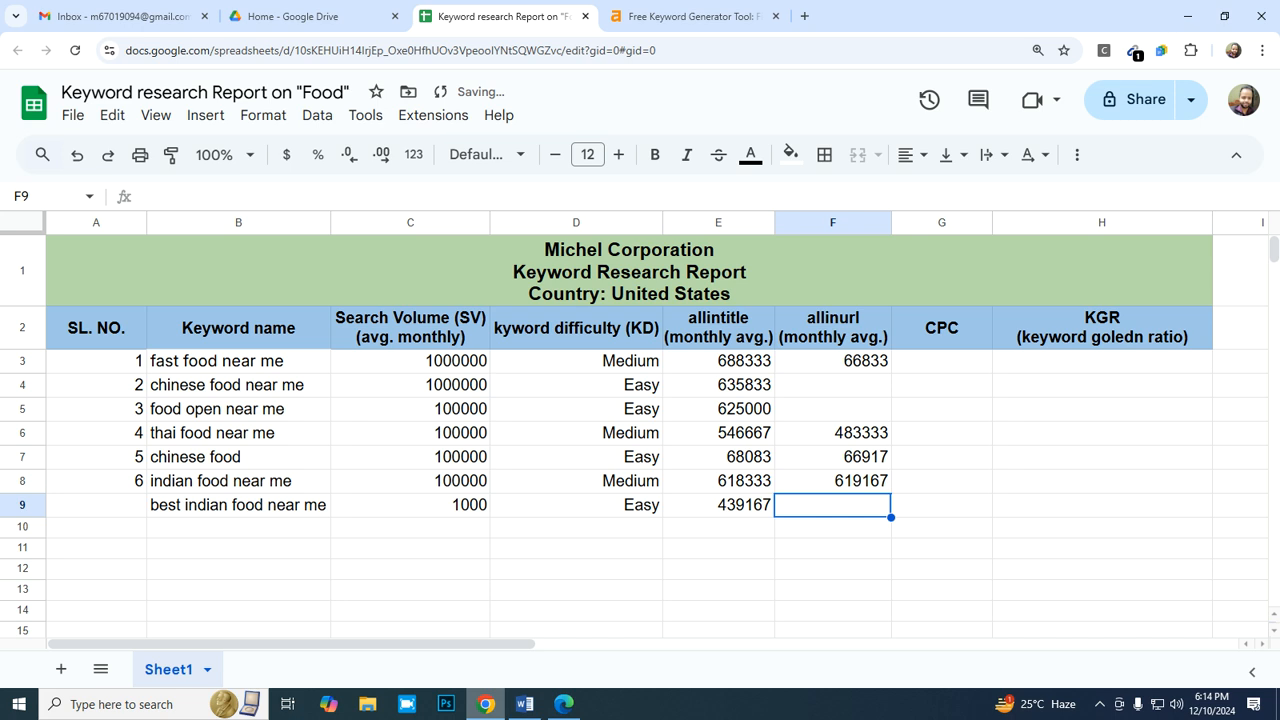
- Switch to Bing and change the query operator to search for "allinurl:best indian food near me"
mouse_move(525, 704)
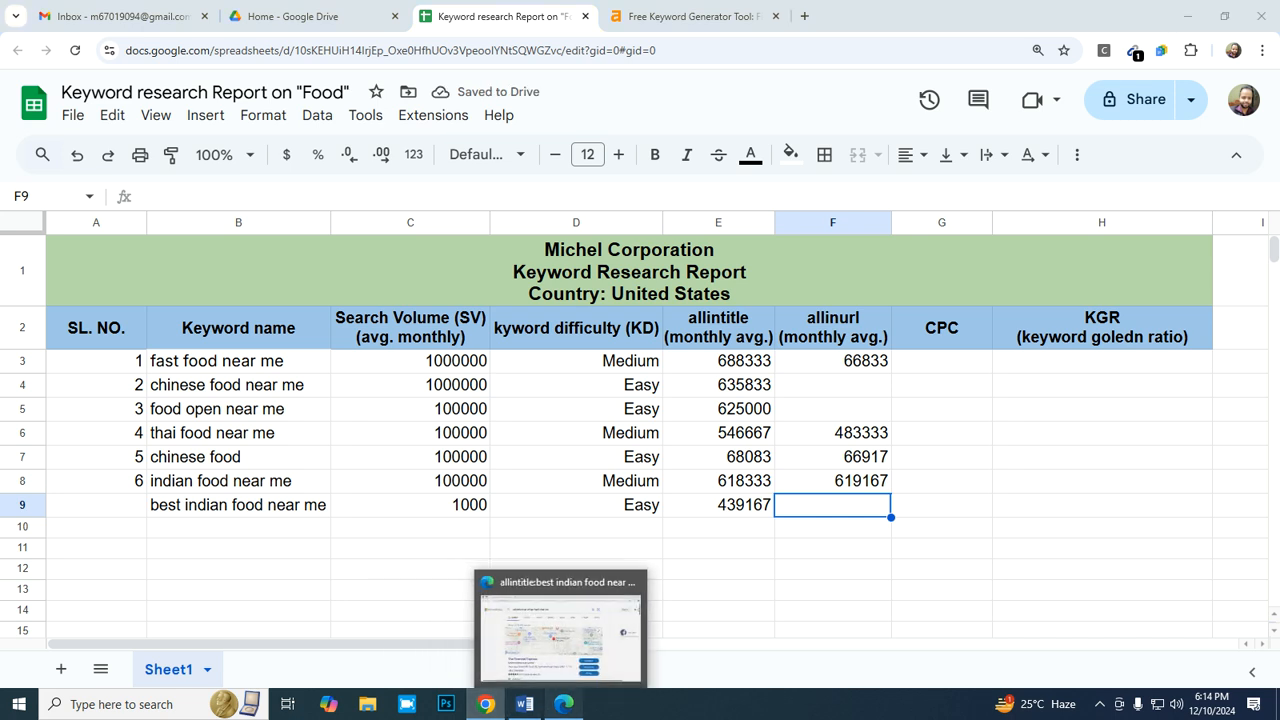
click(564, 704)
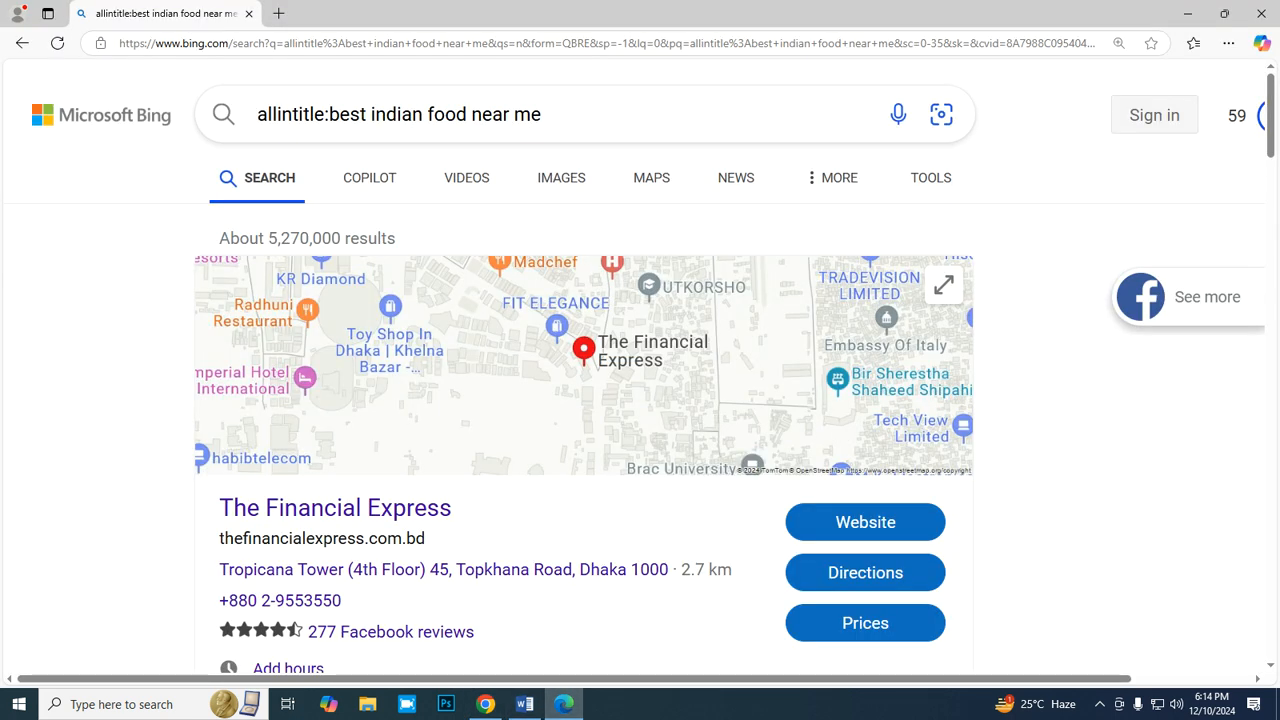
click(325, 114)
key(BackSpace)
key(BackSpace)
key(BackSpace)
key(BackSpace)
key(BackSpace)
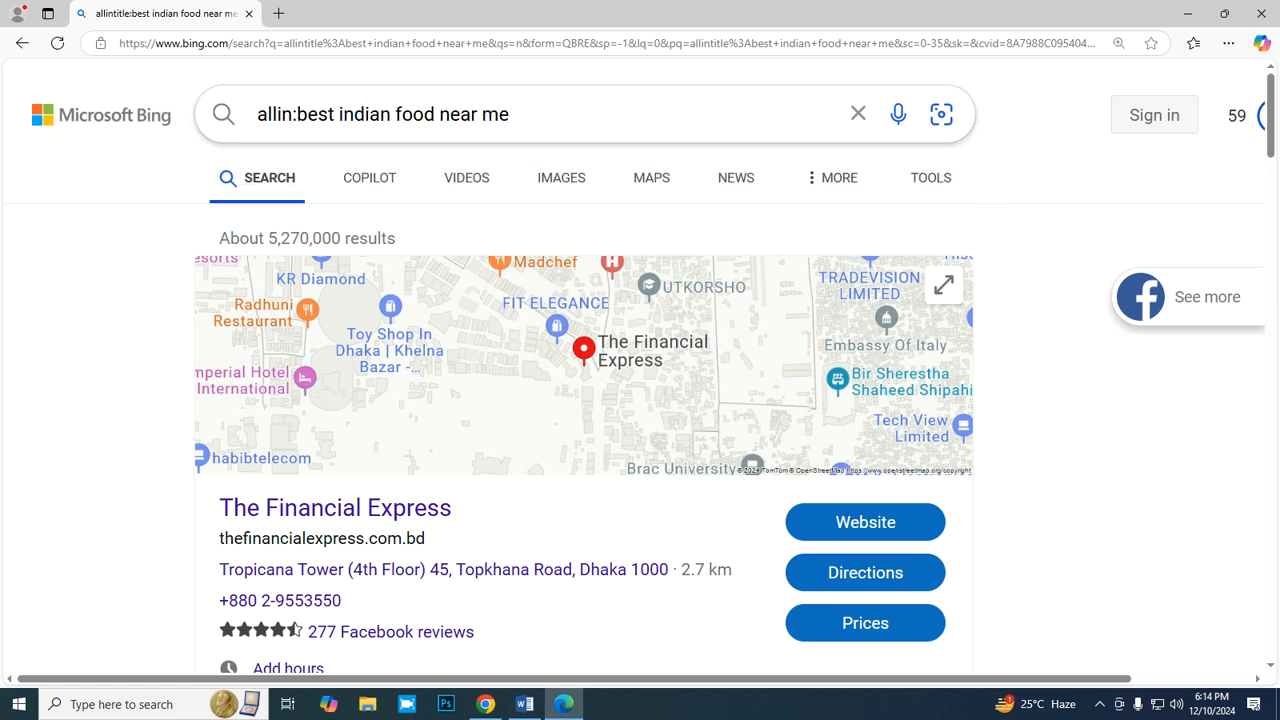
text(url)
key(Return)
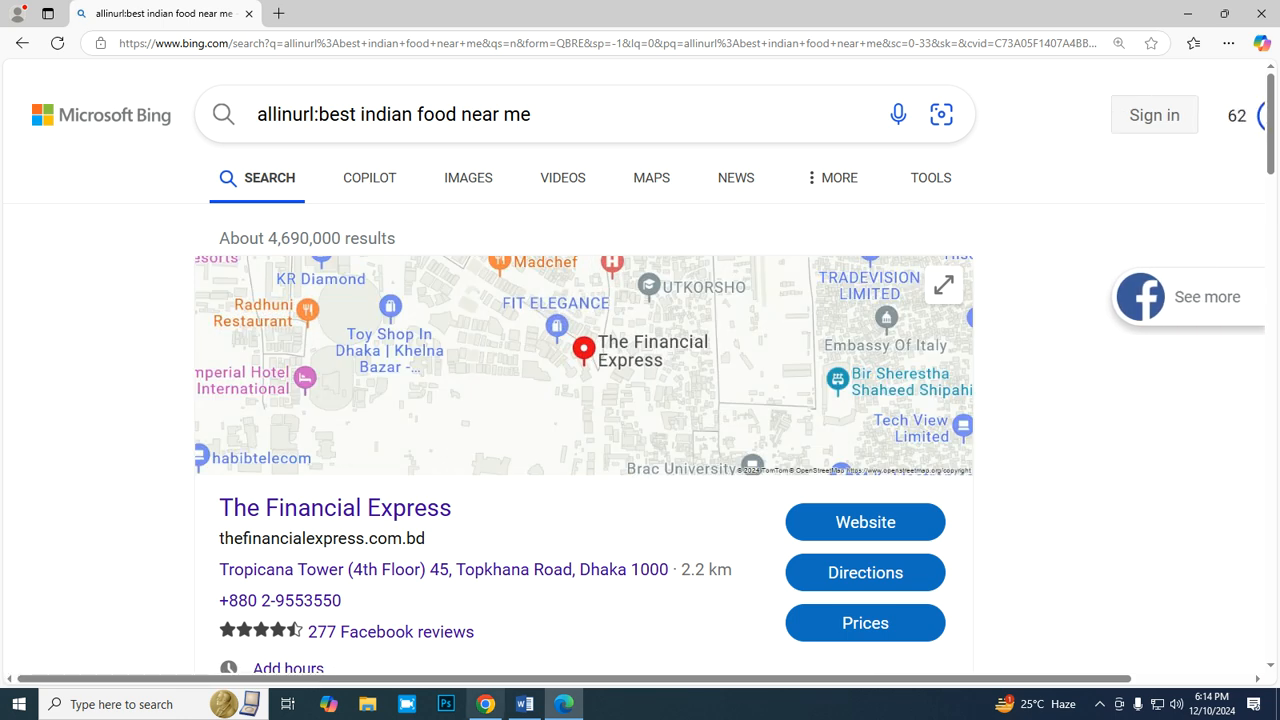
- Return to the Google Sheets report and enter =4690000/12 in F9 as the monthly allinurl average
click(485, 704)
text(=)
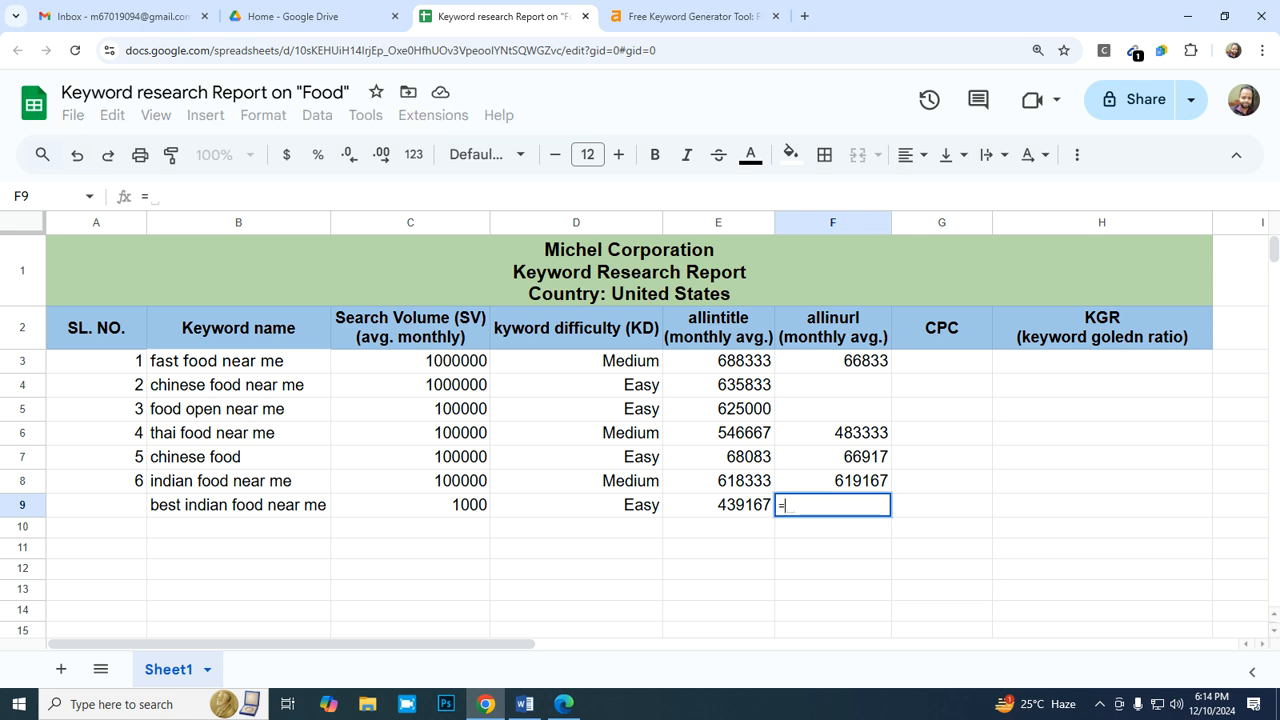
text(4690000/12)
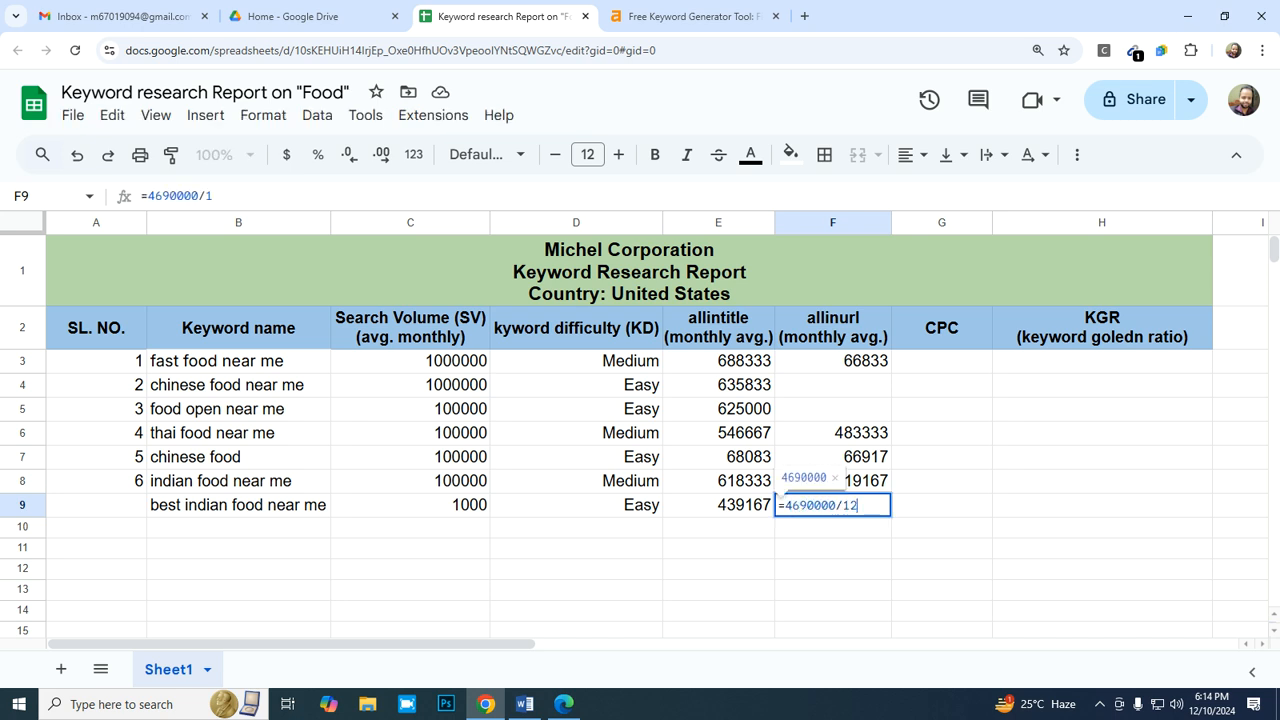
key(Return)
key(Up)
- Apply the whole-number format "0" to the allinurl average in F9
click(263, 115)
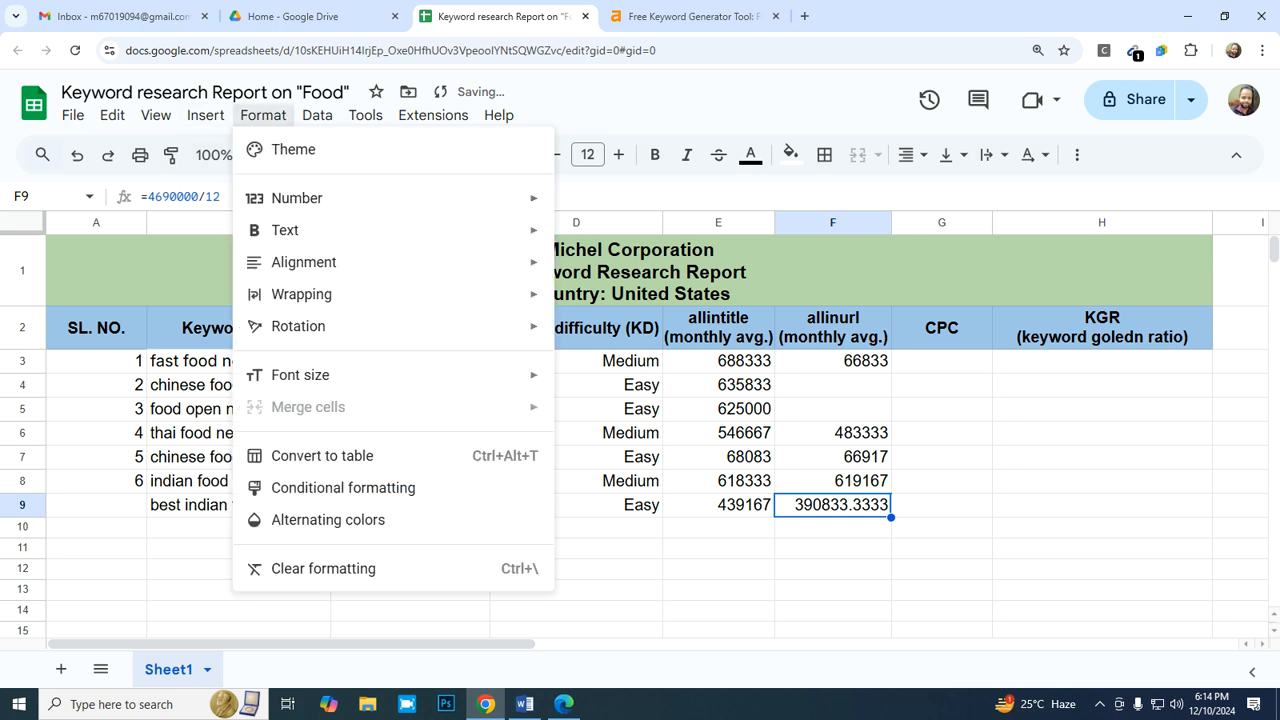
mouse_move(300, 198)
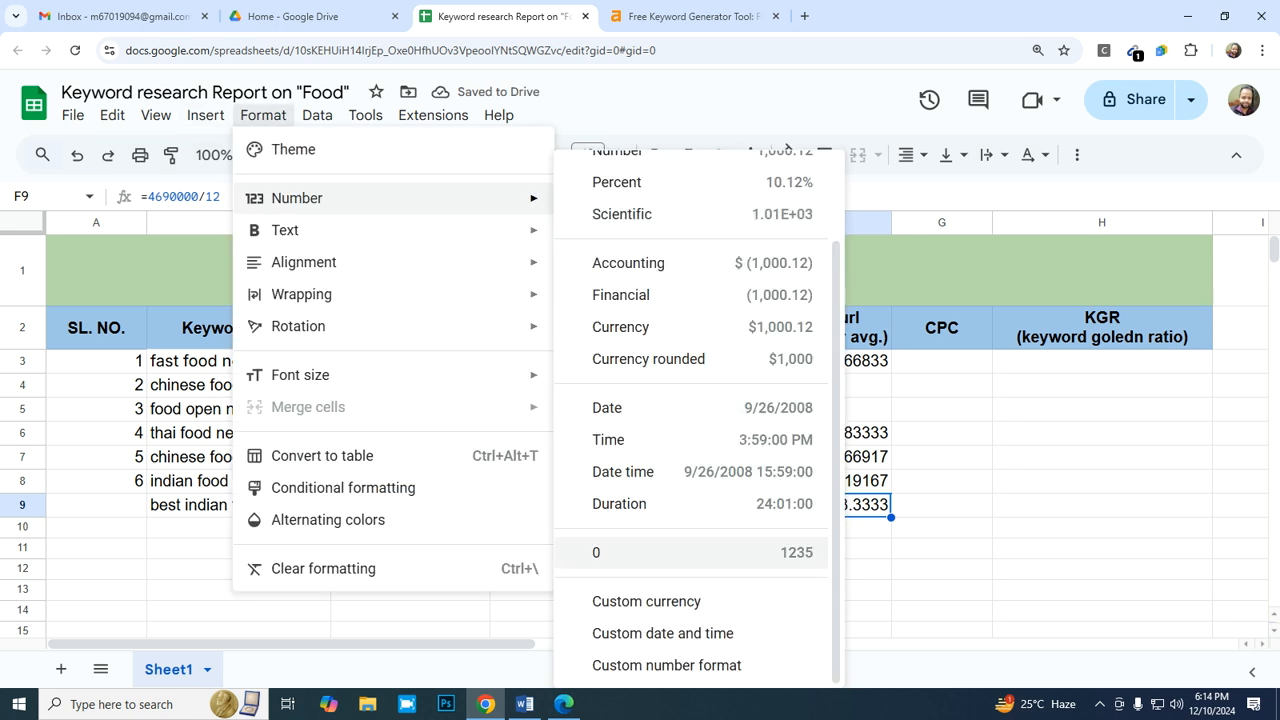
click(690, 553)
- Enter serial number 7 in A9 for "best indian food near me"
key(Down)
key(Left)
key(Left)
key(Left)
key(Left)
key(Left)
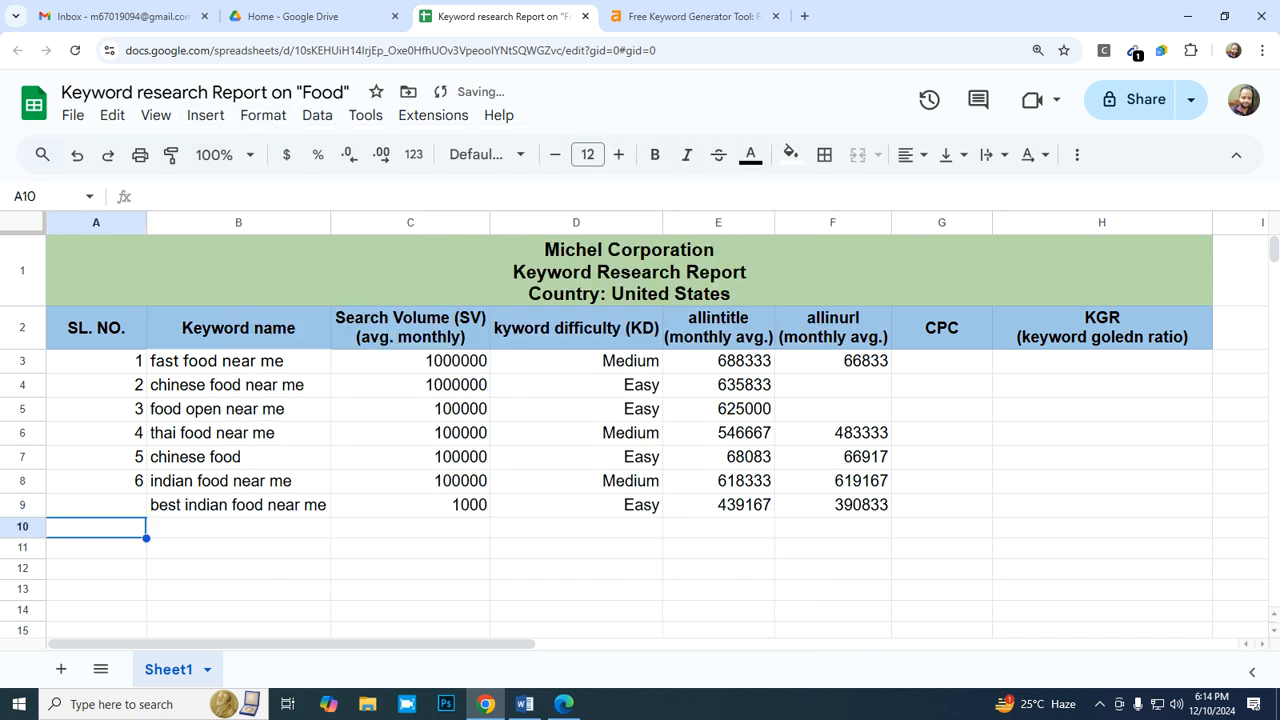
key(Up)
text(7)
key(Return)
- Copy "indian food near me open now" from the Ahrefs keyword ideas into B10 as values only
key(Right)
key(ctrl+Tab)
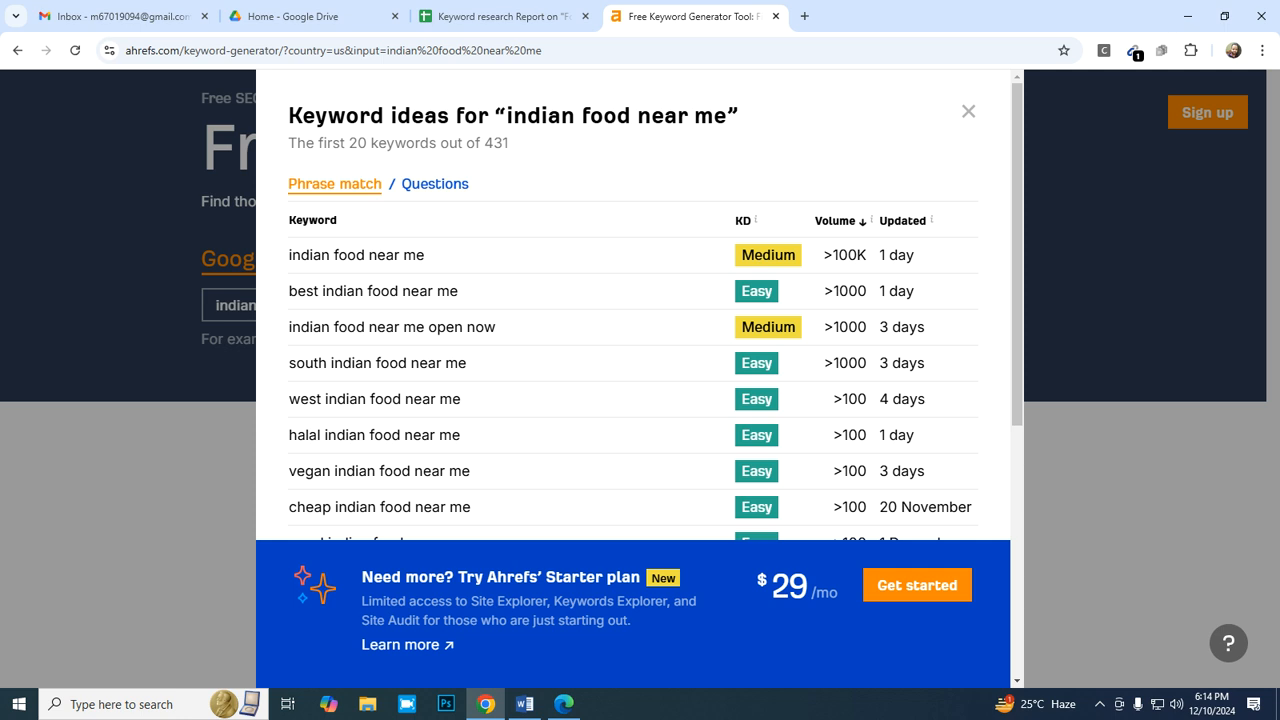
scroll(632, 400, down, 1)
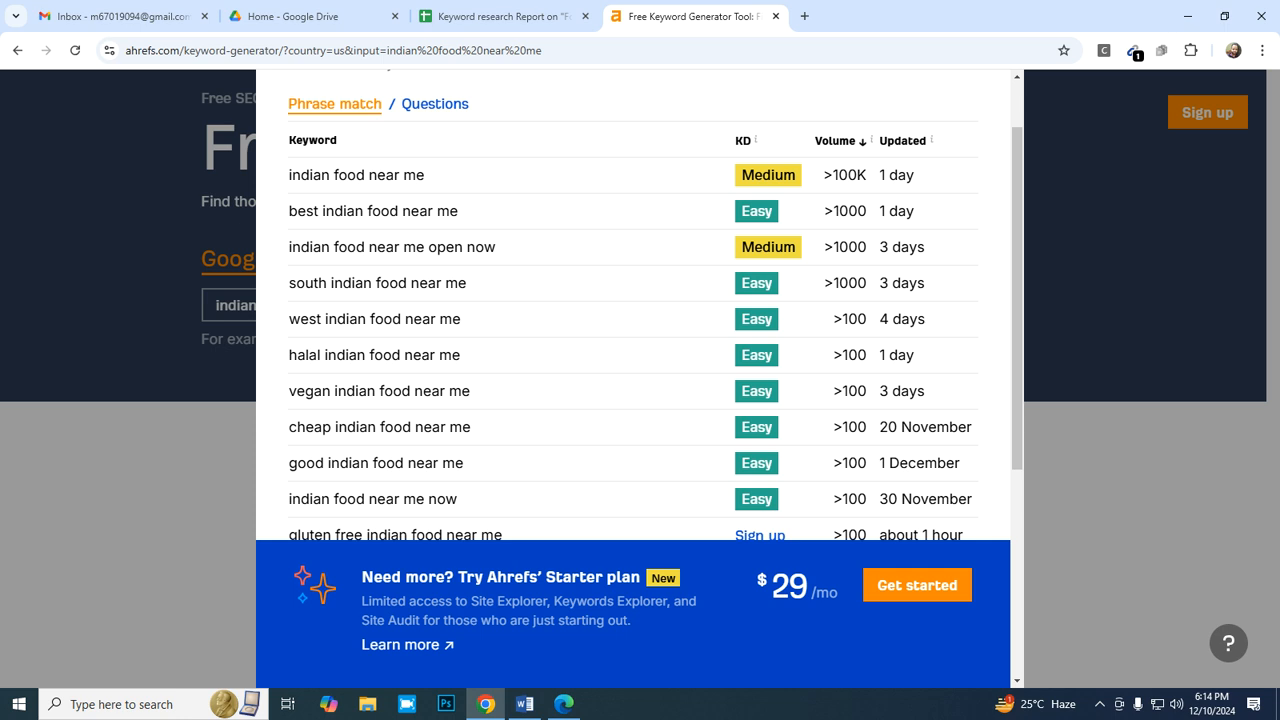
drag(496, 247, 289, 247)
key(ctrl+c)
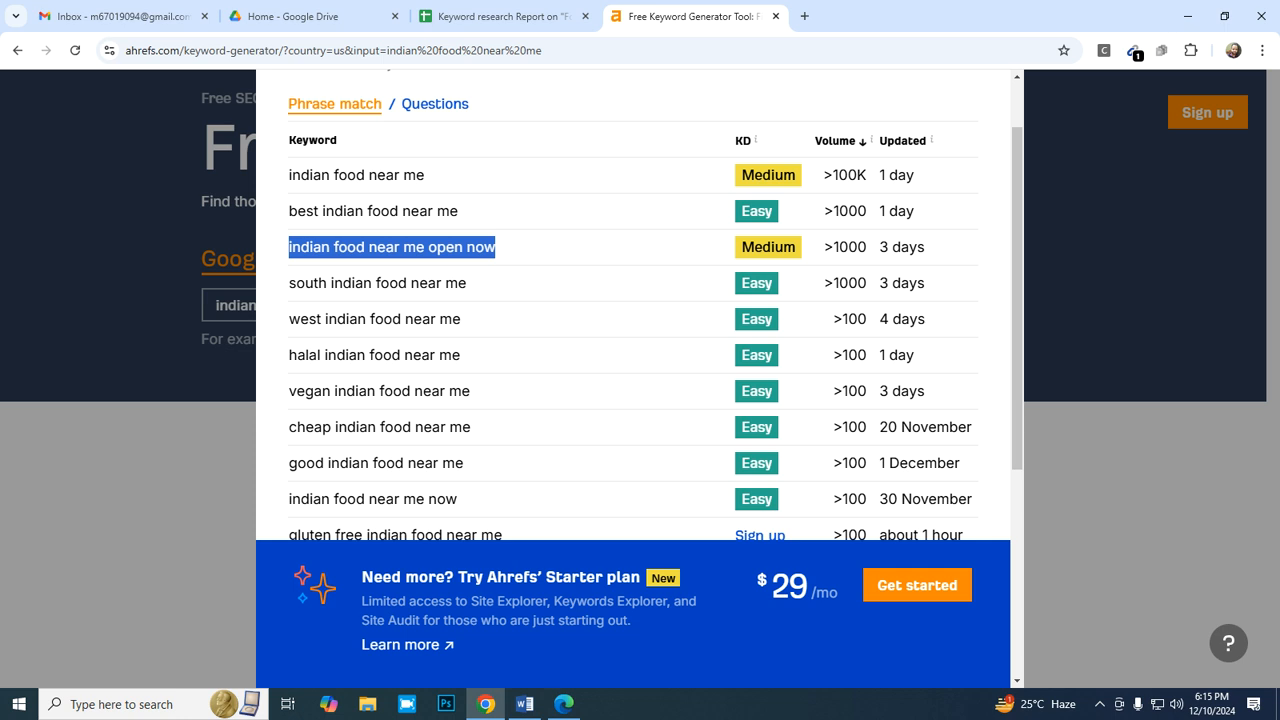
click(502, 16)
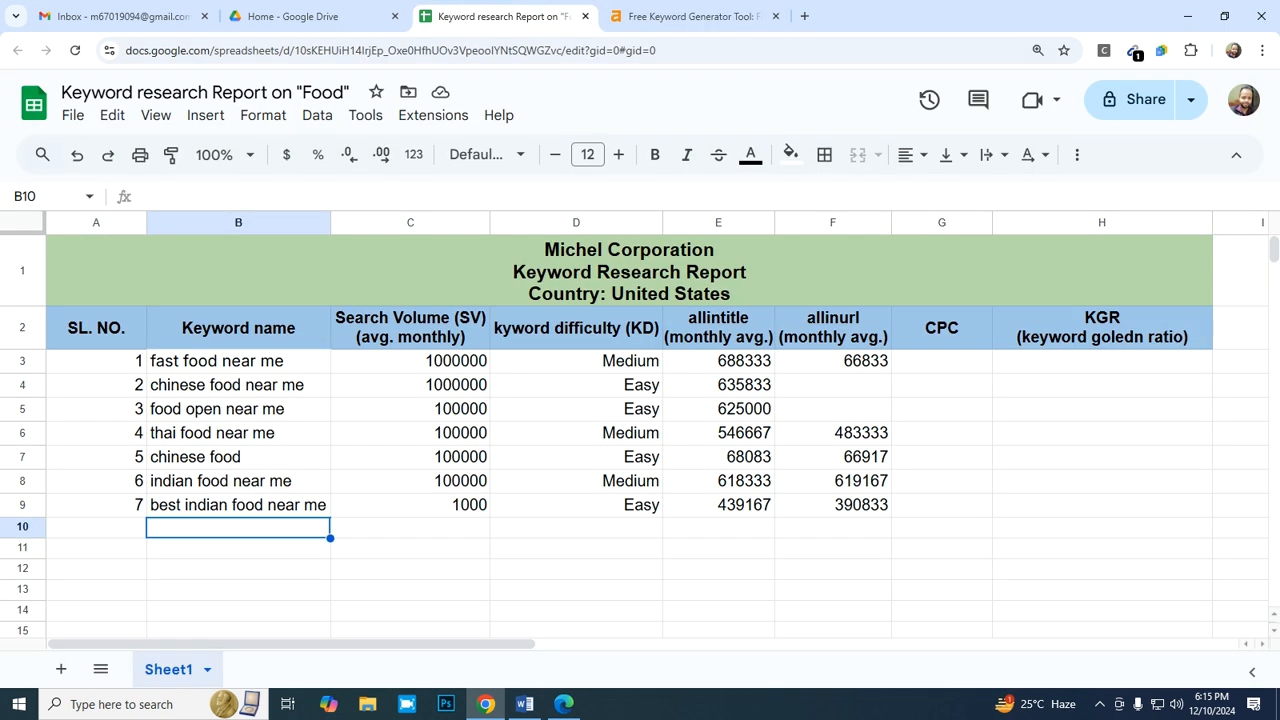
right_click(222, 527)
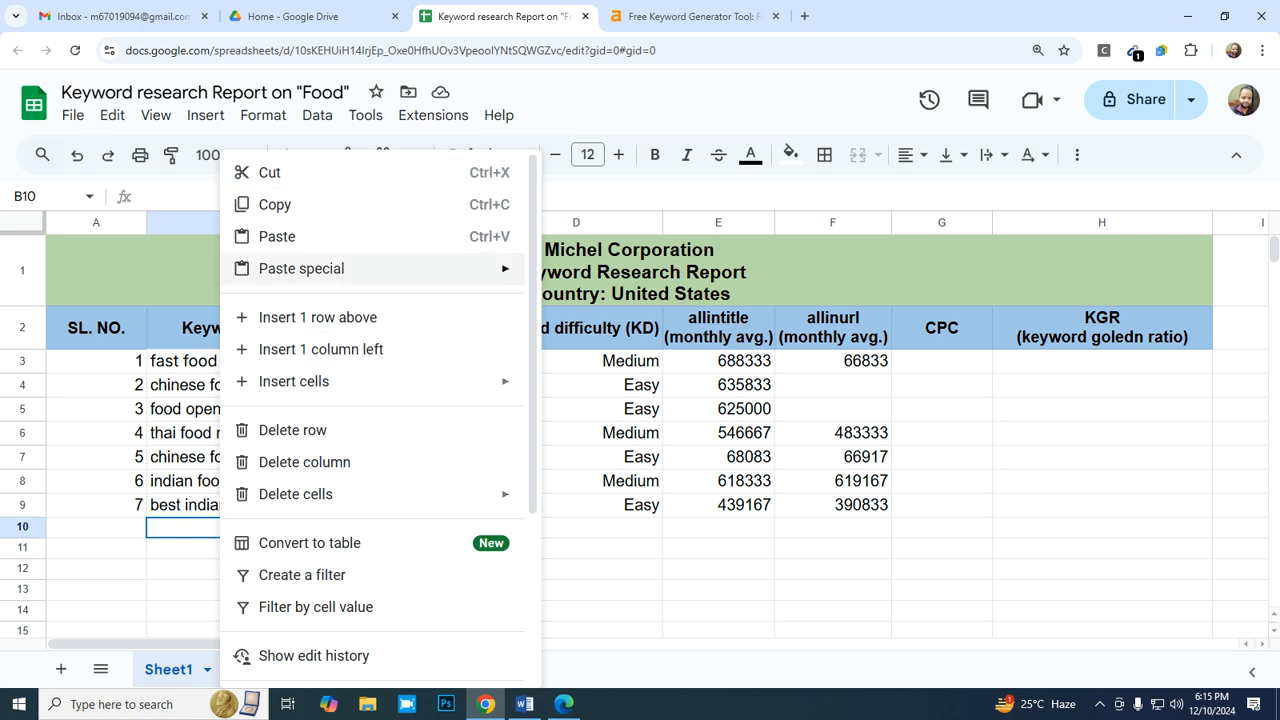
mouse_move(400, 268)
click(580, 275)
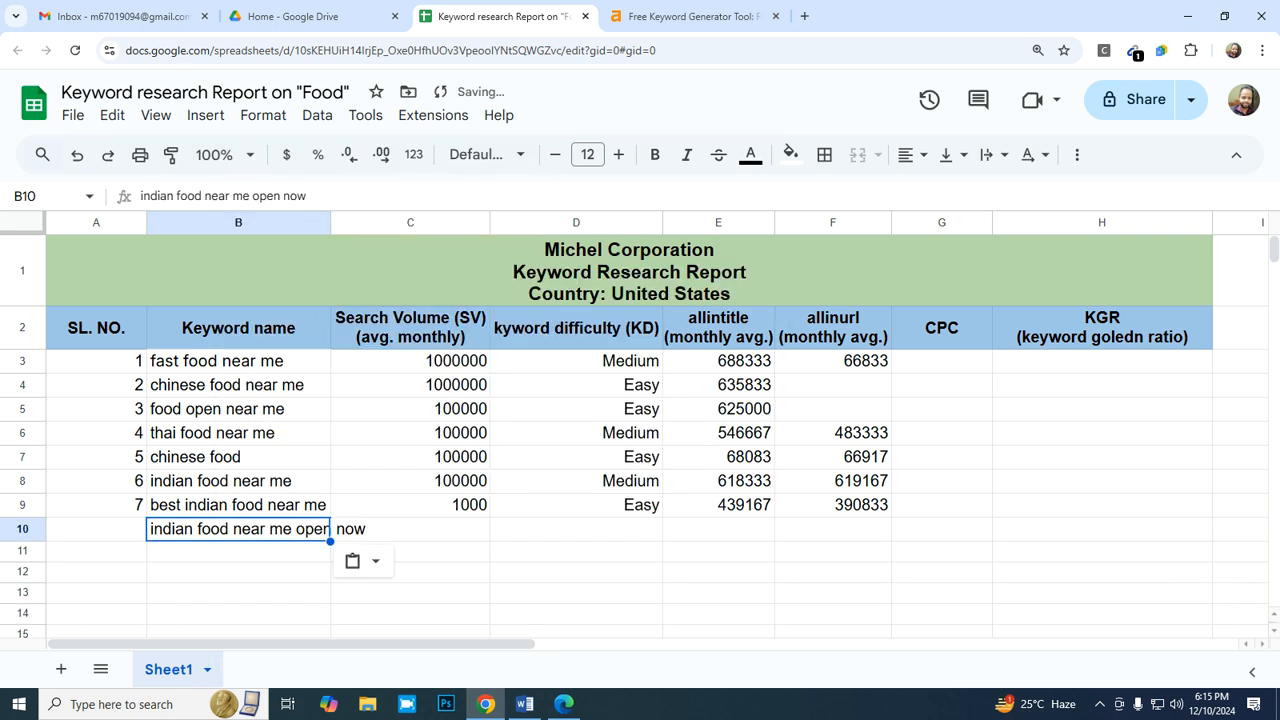
- Fit column B's width to its contents and enter a search volume of 1000 in C10
double_click(330, 222)
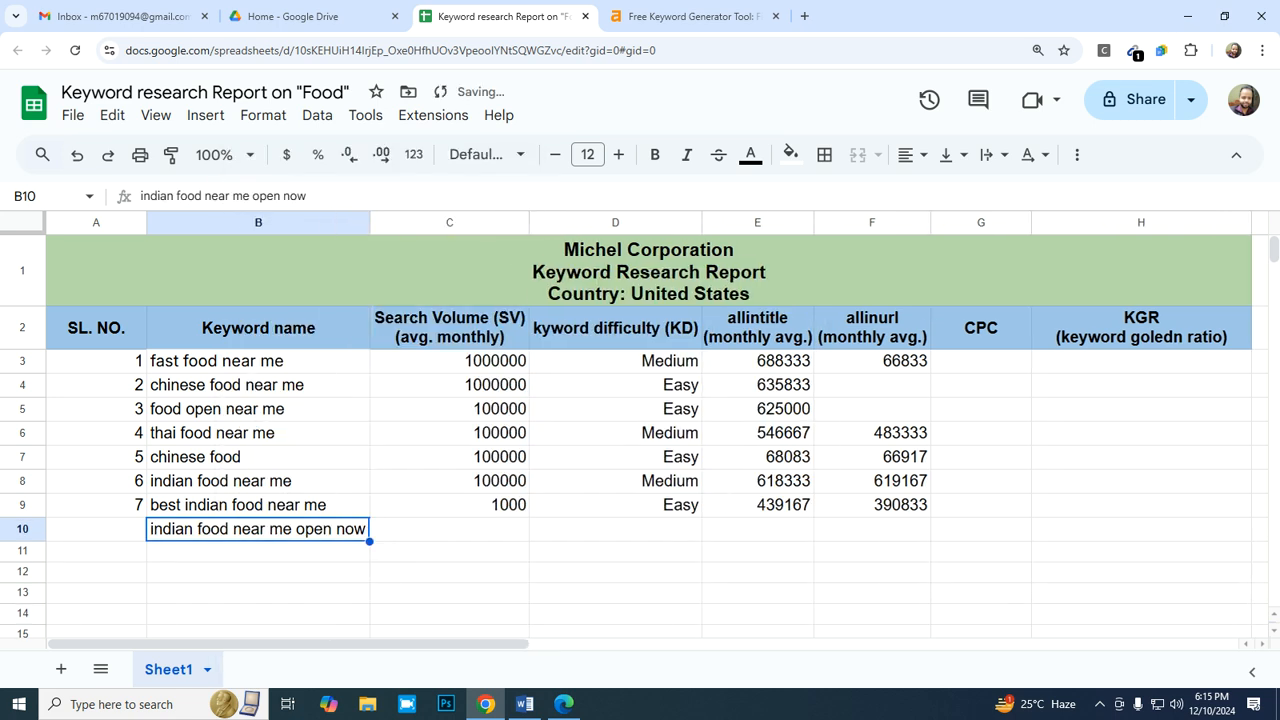
click(449, 529)
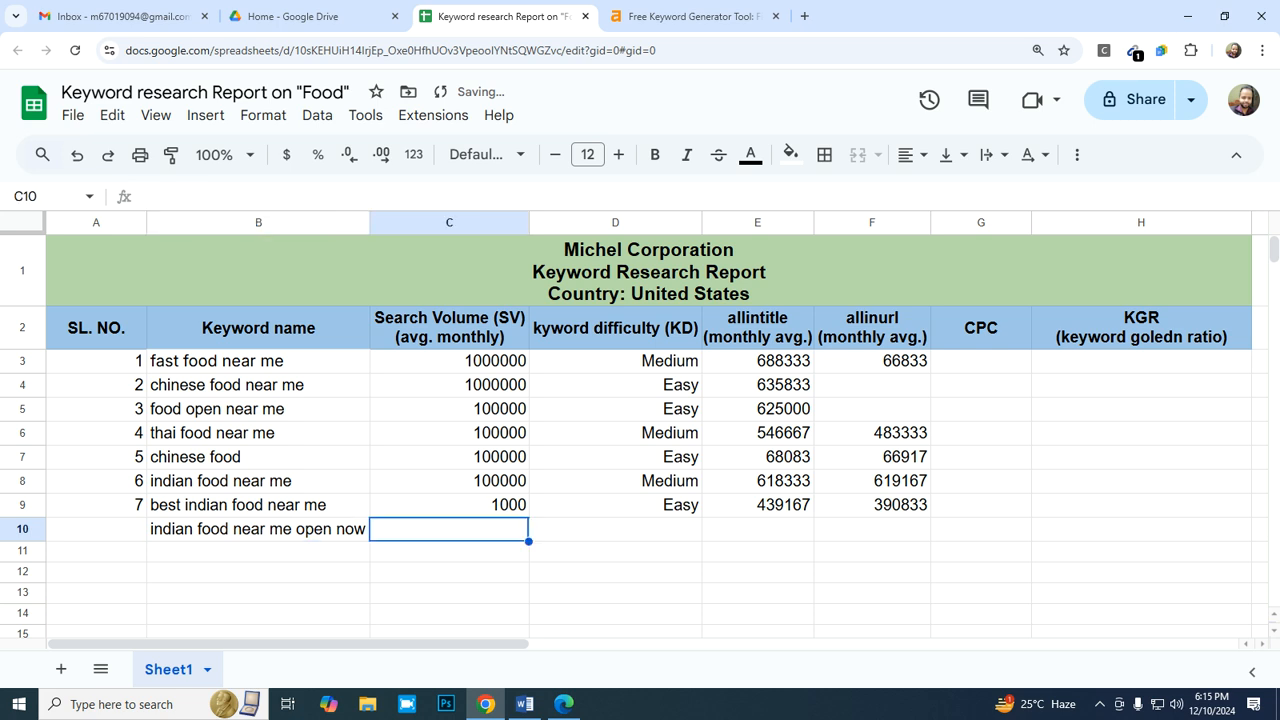
text(1000)
key(Tab)
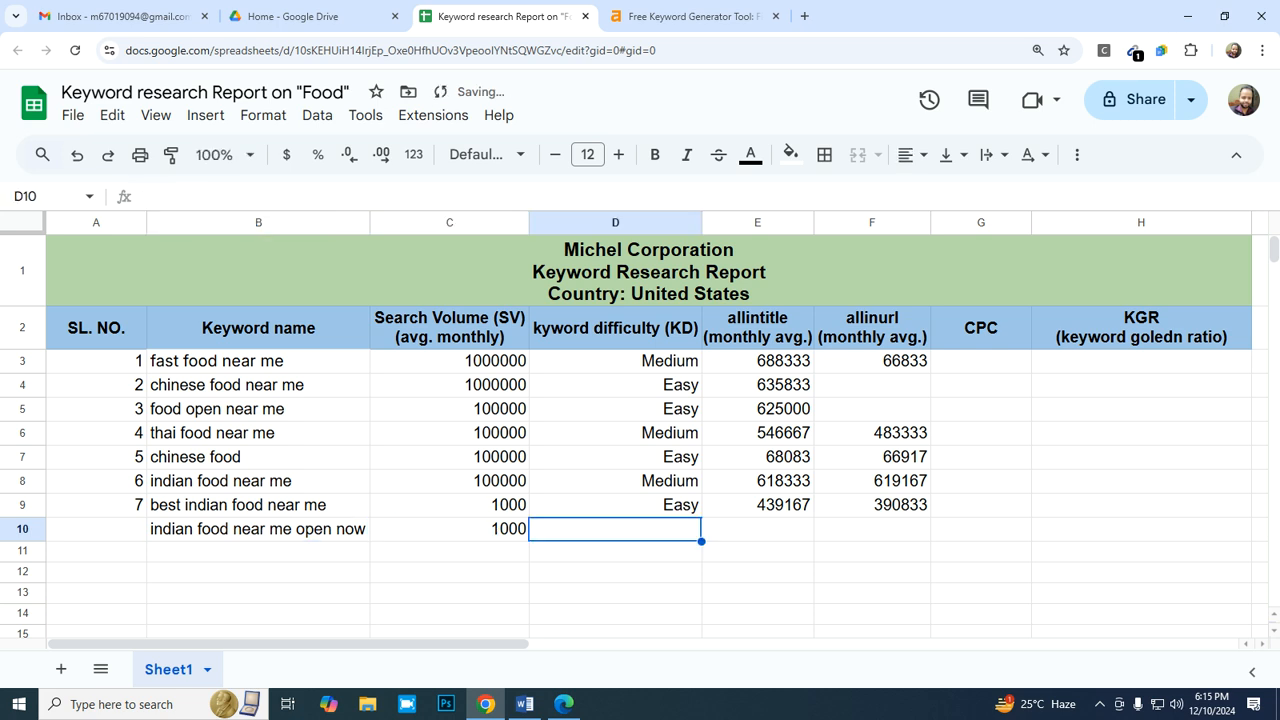
- Check the keyword's difficulty in Ahrefs and copy "Medium" from D8 into D10
key(Up)
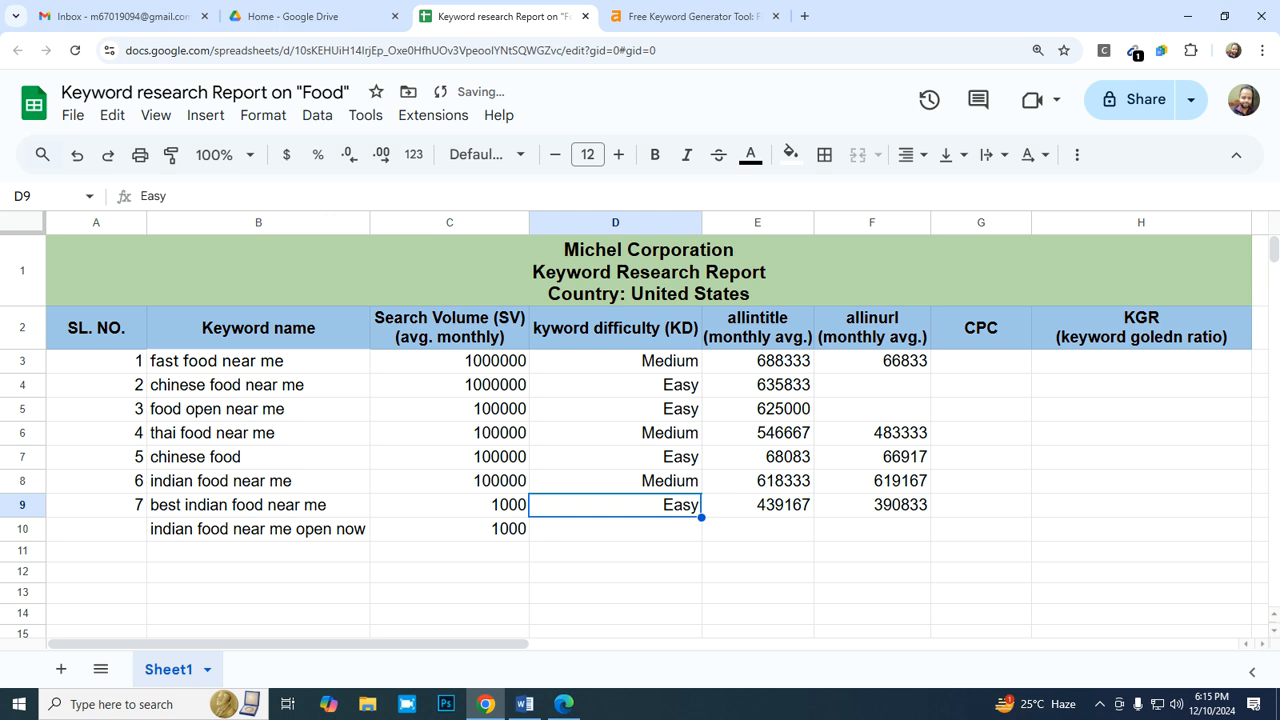
key(ctrl+Tab)
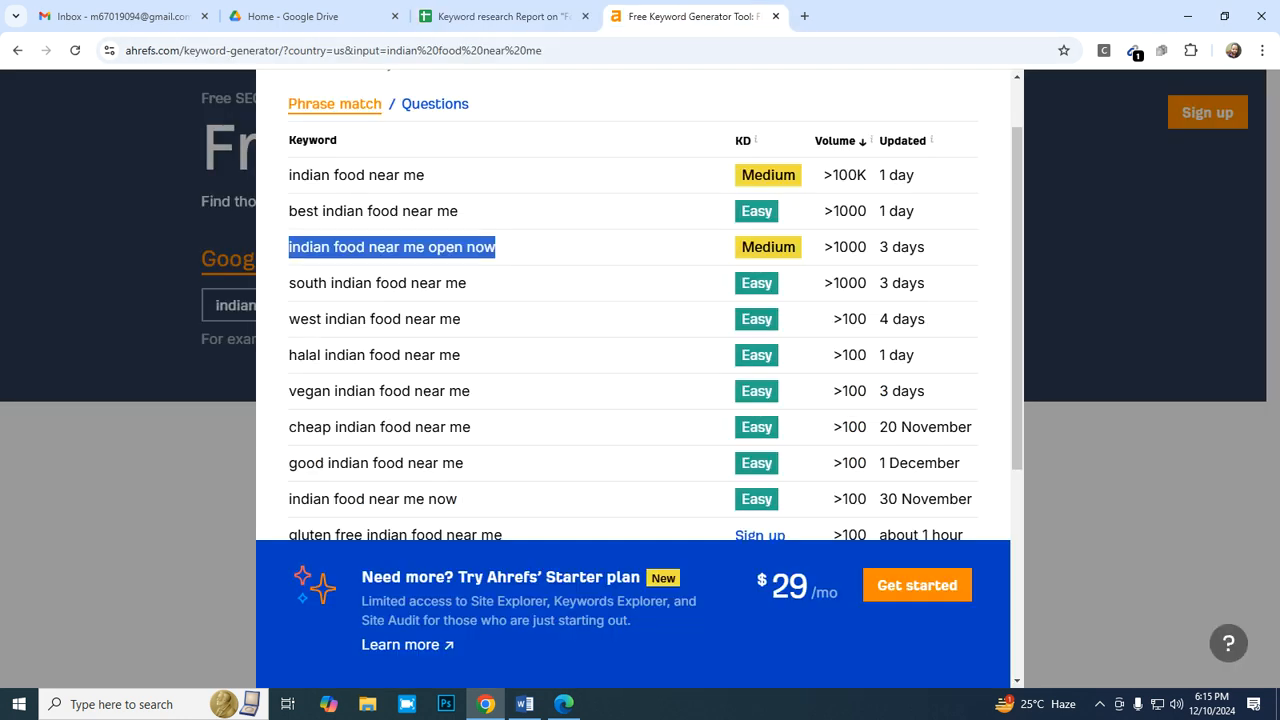
key(ctrl+shift+Tab)
key(Up)
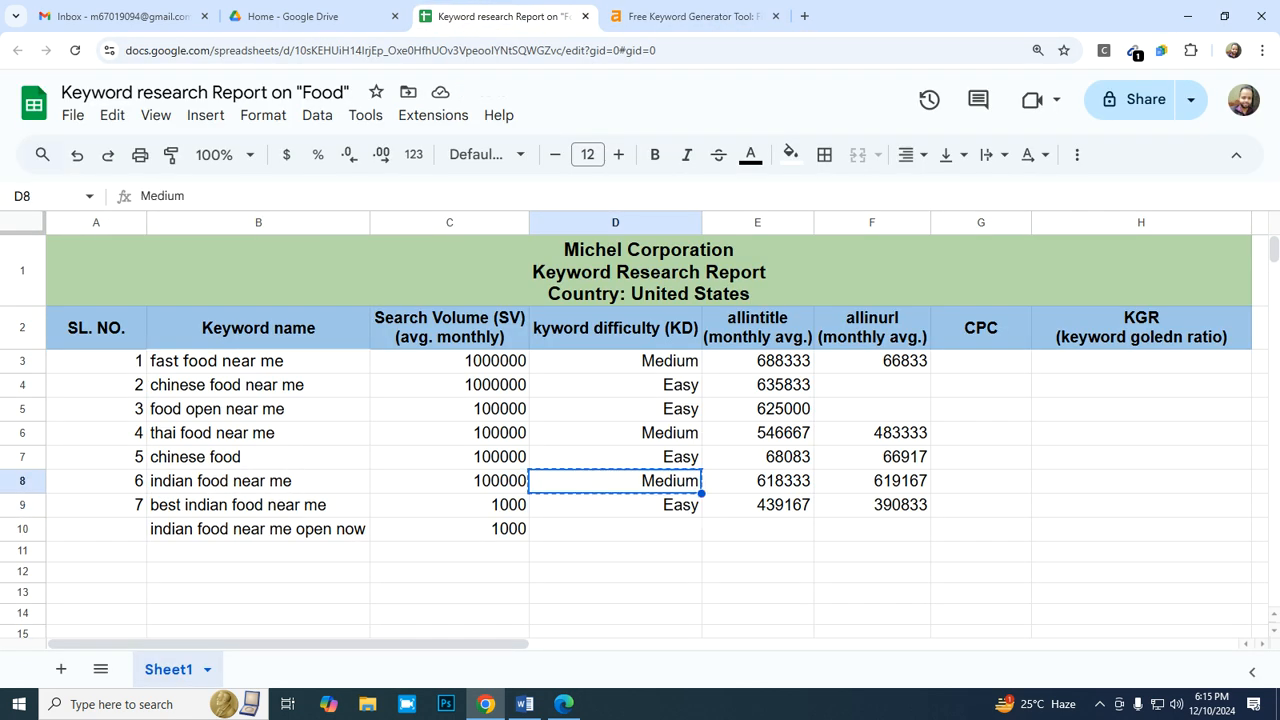
key(ctrl+c)
key(Down)
key(Down)
key(ctrl+v)
key(Right)
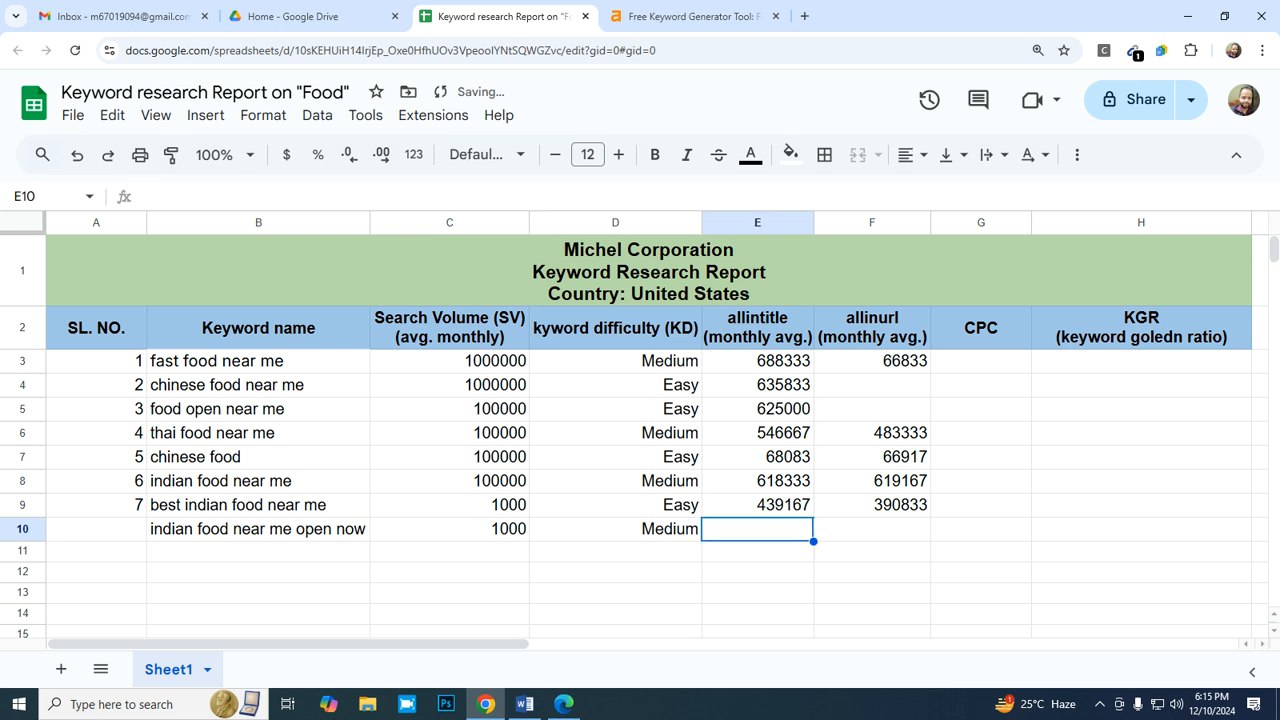
- Switch to Bing in Edge, change the query's operator from allinurl to allintitle, and search for "allintitle:best indian food near me"
click(694, 16)
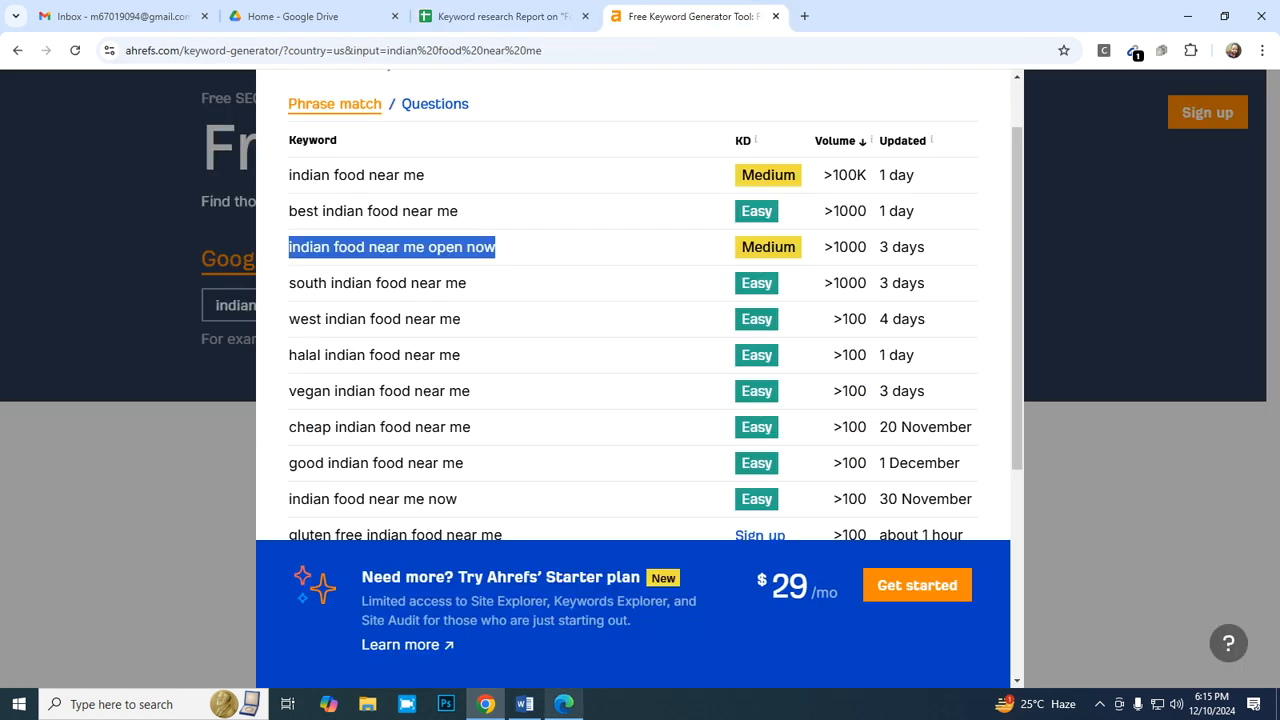
click(564, 704)
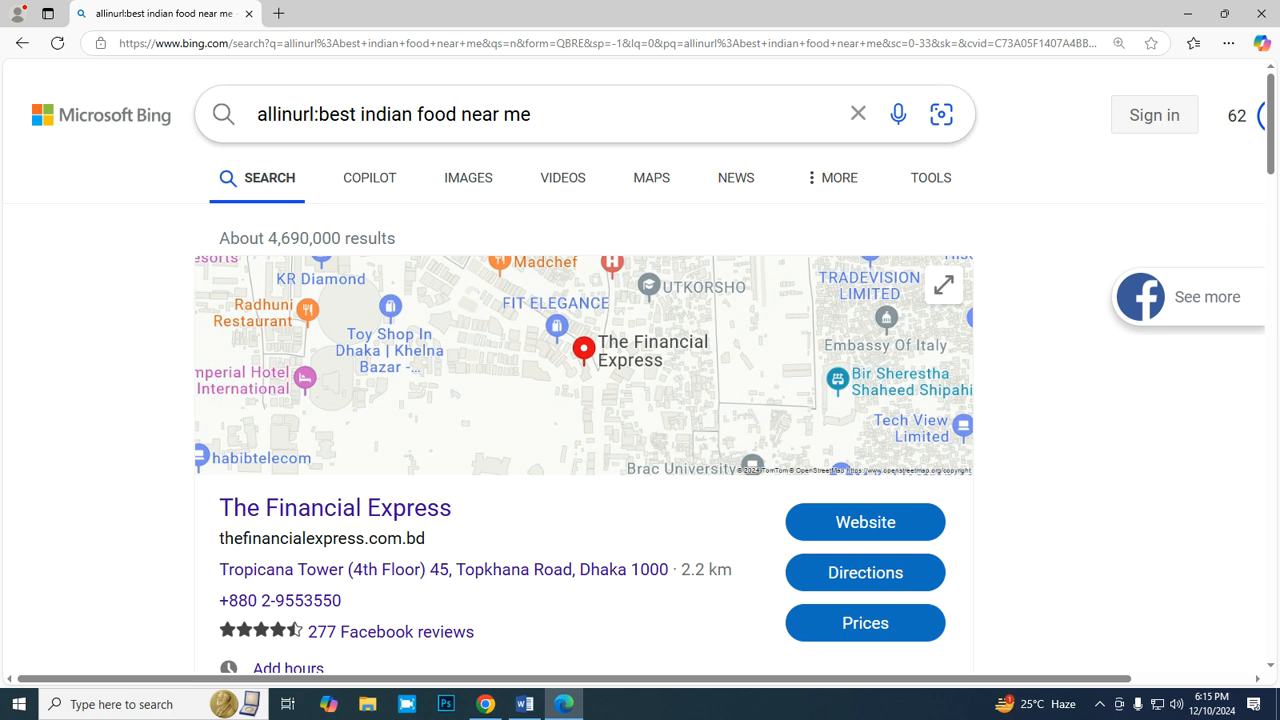
click(312, 114)
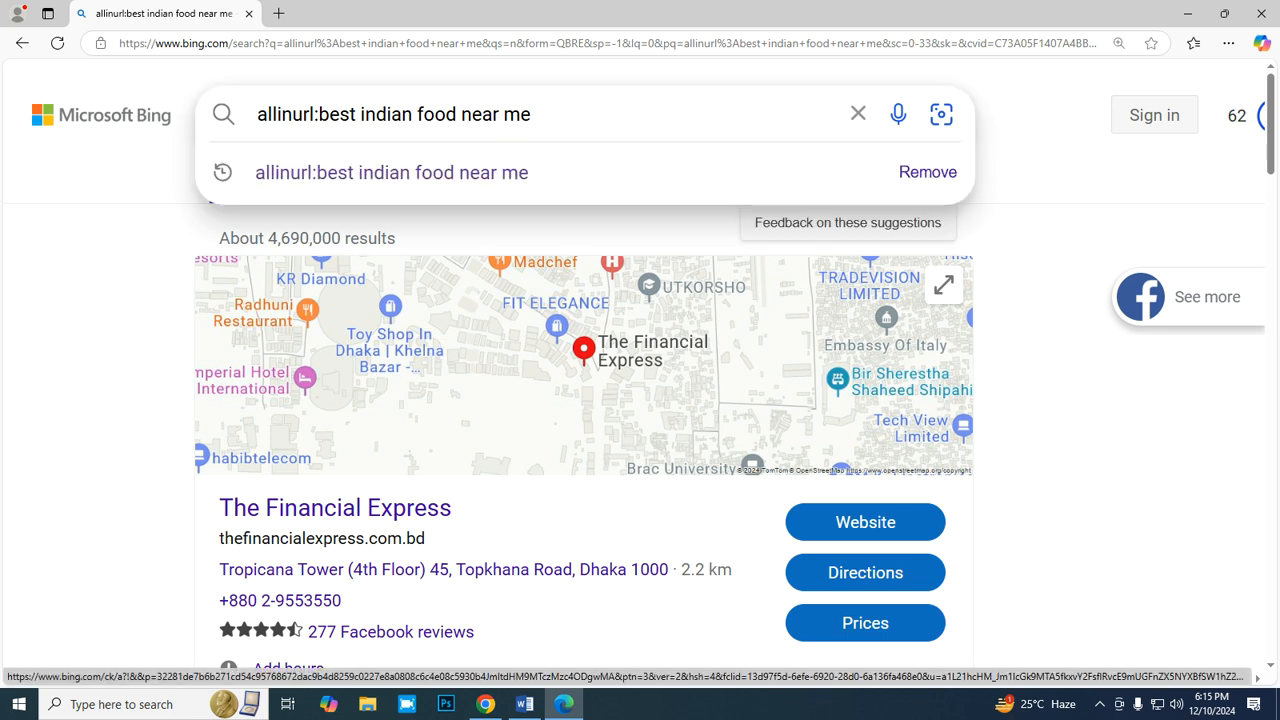
key(BackSpace)
key(BackSpace)
key(BackSpace)
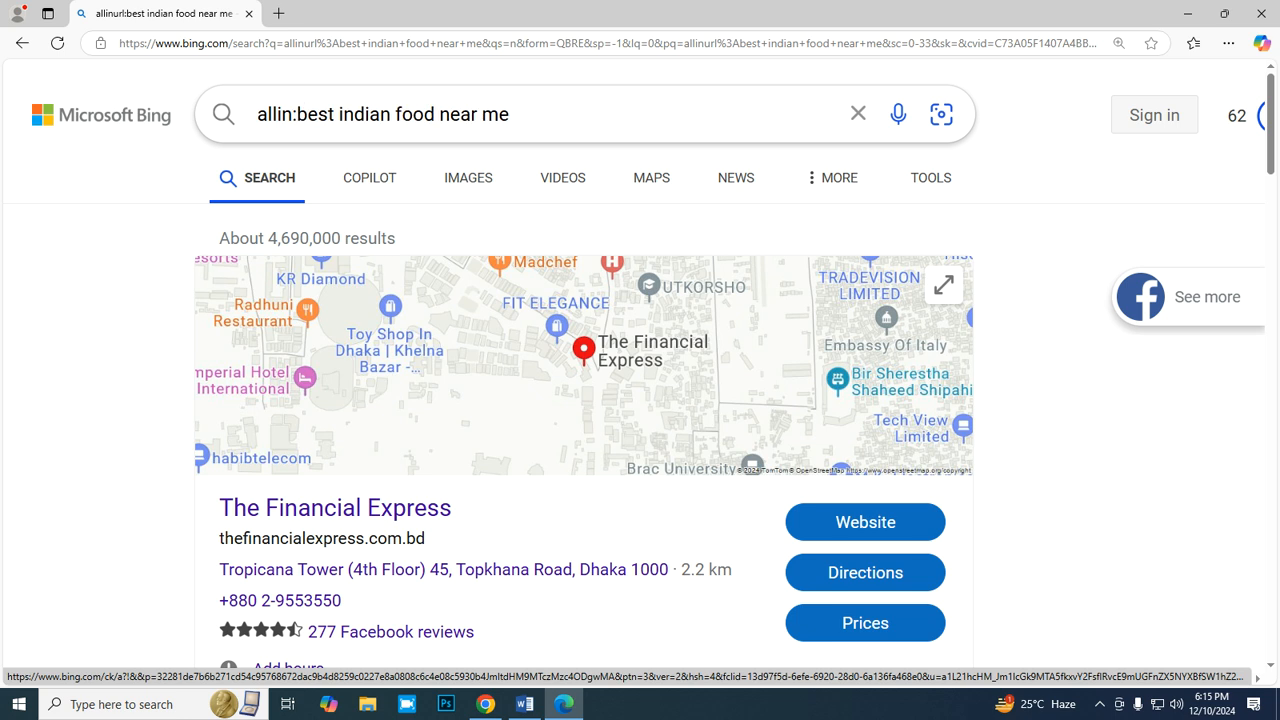
text(title)
key(Return)
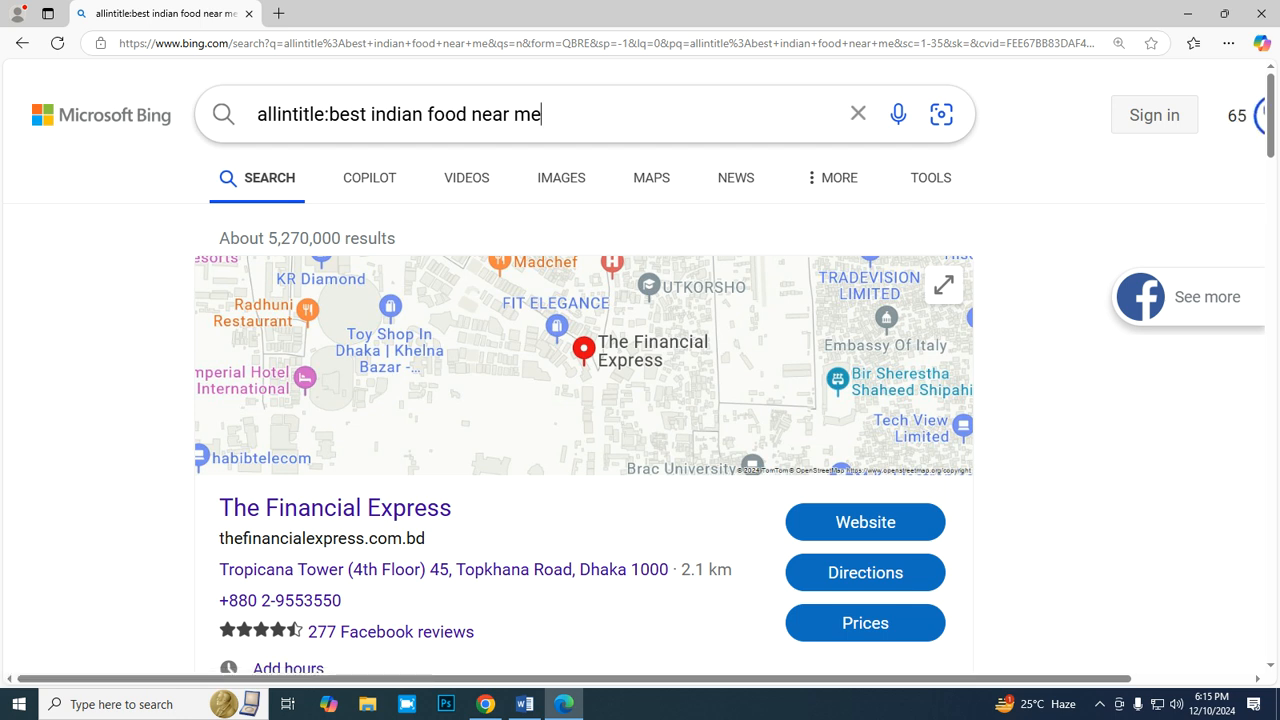
- Replace the keyword after the allintitle operator with "indian food near me open now" and run the Bing search
key(BackSpace)
key(BackSpace)
key(BackSpace)
key(BackSpace)
key(BackSpace)
key(BackSpace)
key(BackSpace)
key(BackSpace)
key(BackSpace)
key(BackSpace)
key(BackSpace)
key(BackSpace)
key(BackSpace)
key(BackSpace)
key(BackSpace)
key(BackSpace)
key(BackSpace)
key(BackSpace)
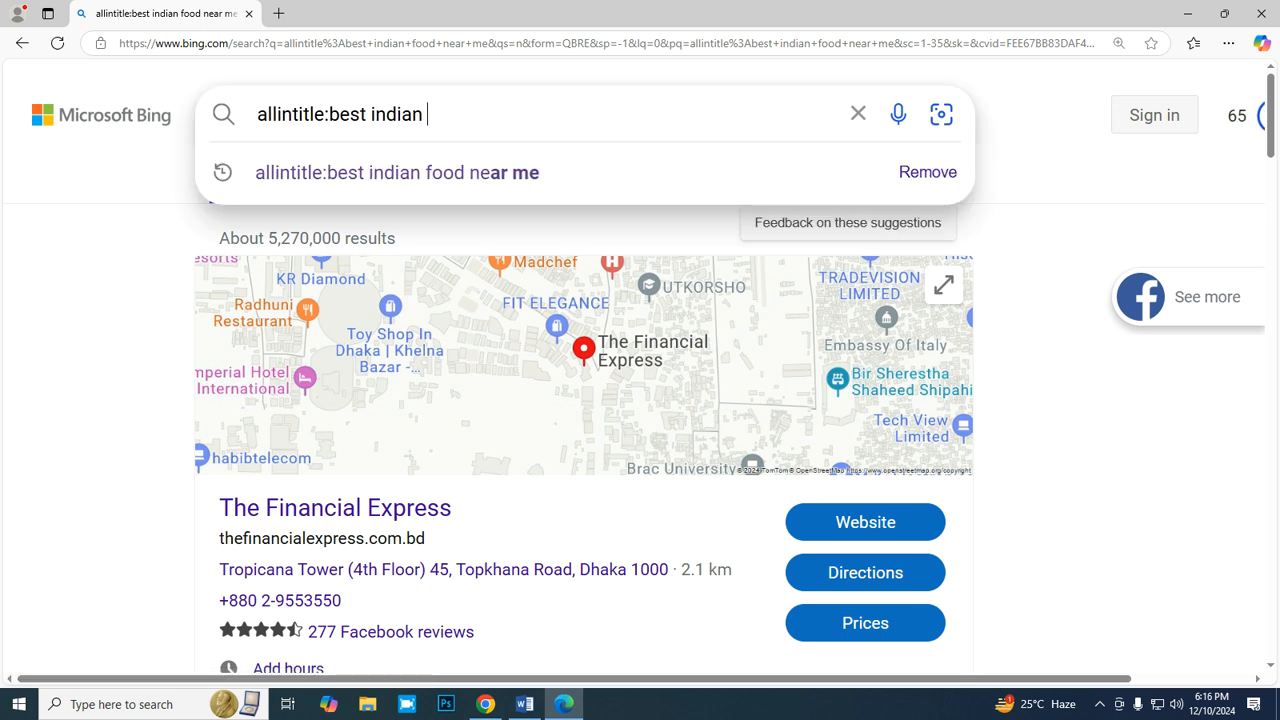
key(BackSpace)
key(BackSpace)
key(BackSpace)
key(BackSpace)
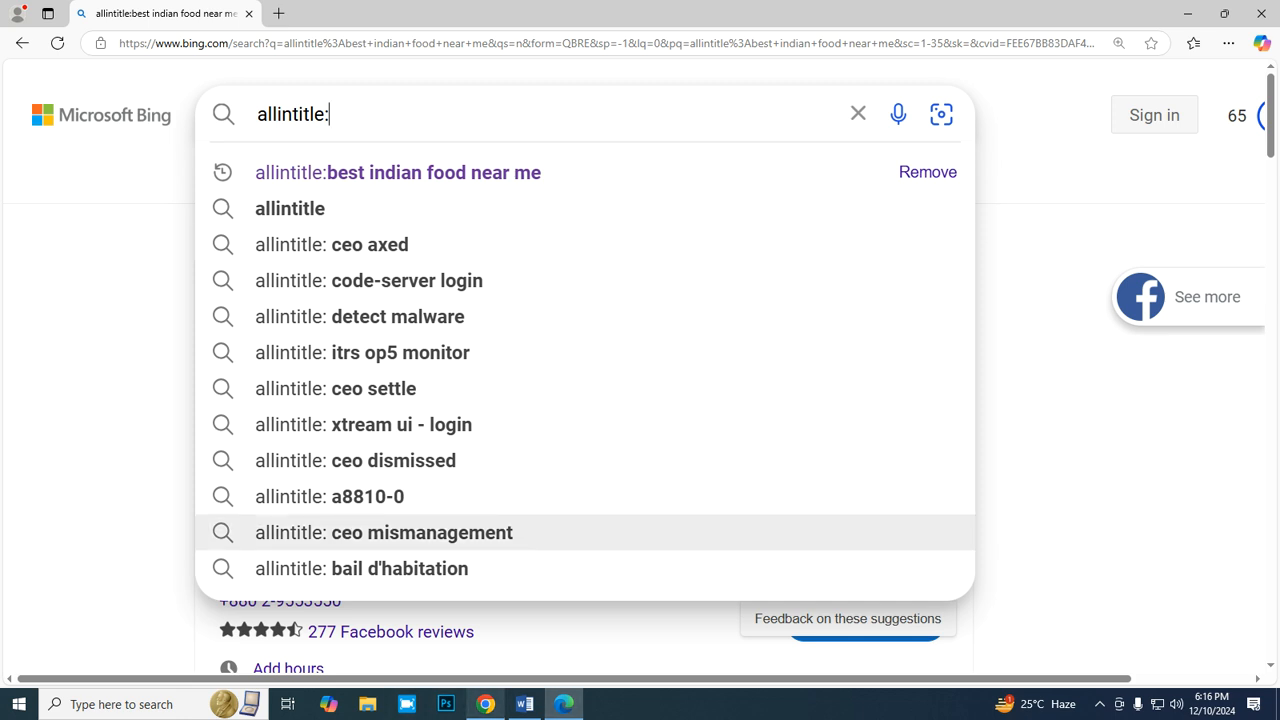
click(485, 704)
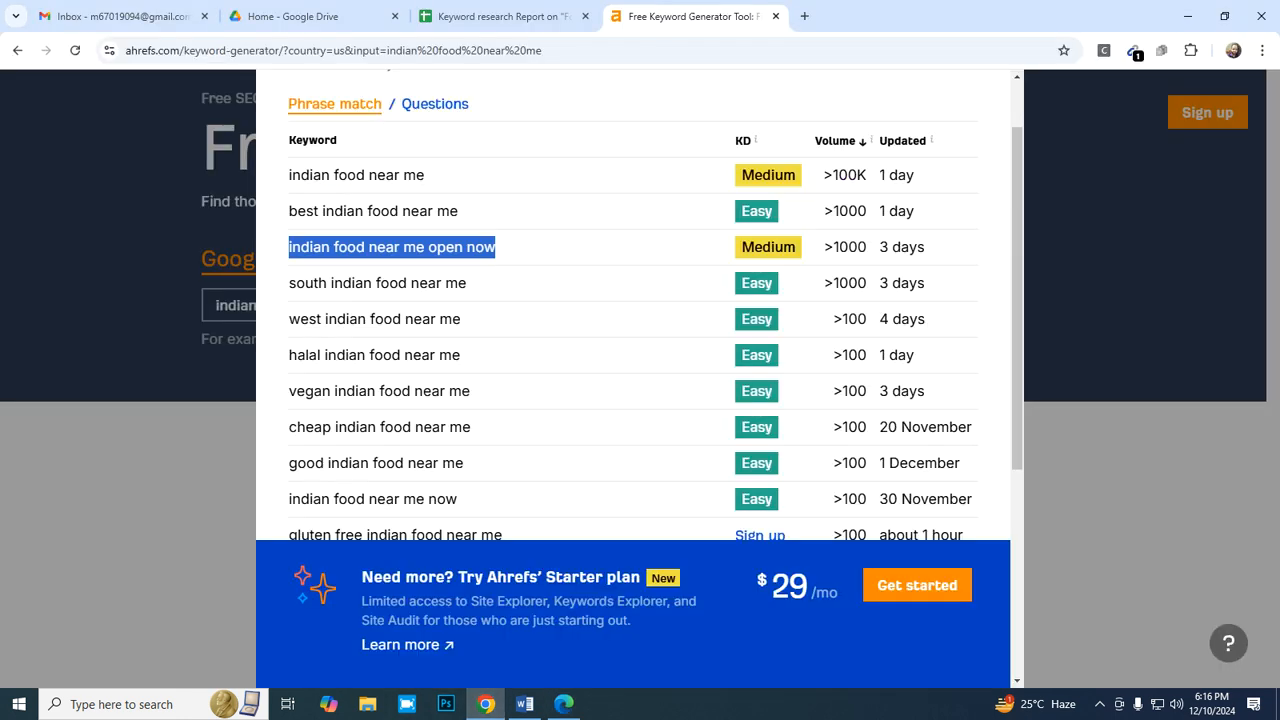
click(564, 704)
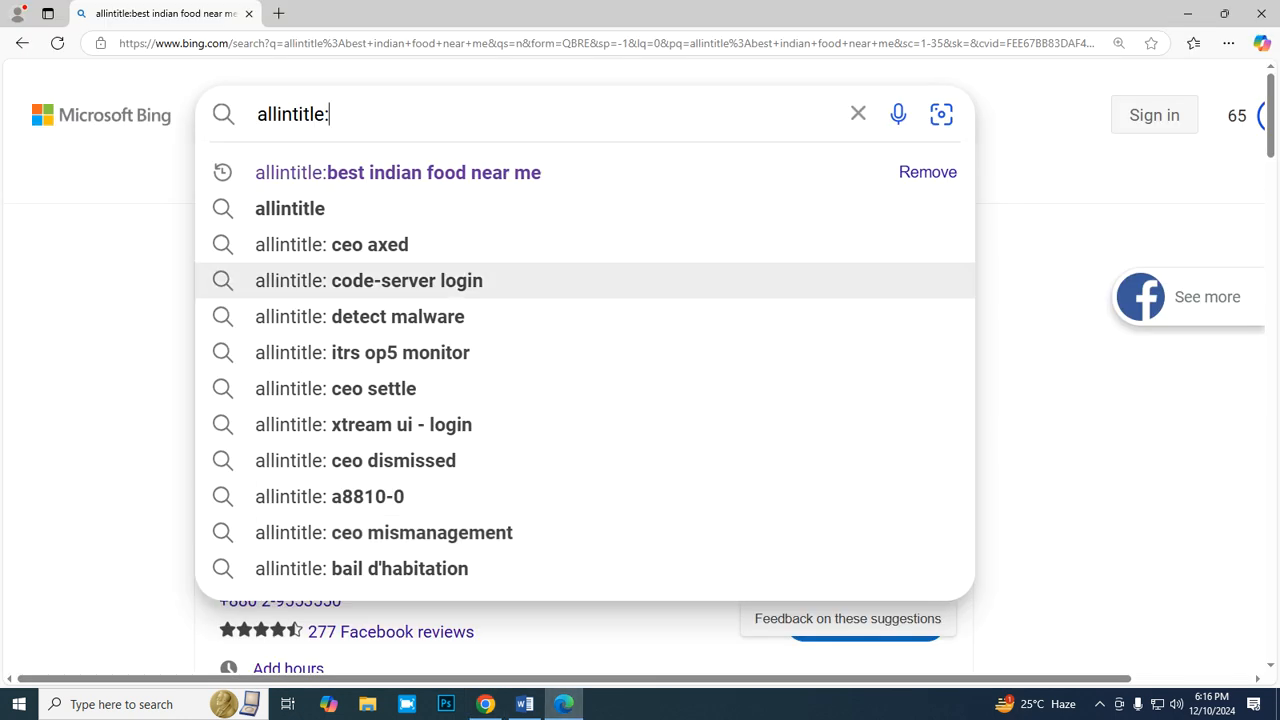
key(ctrl+v)
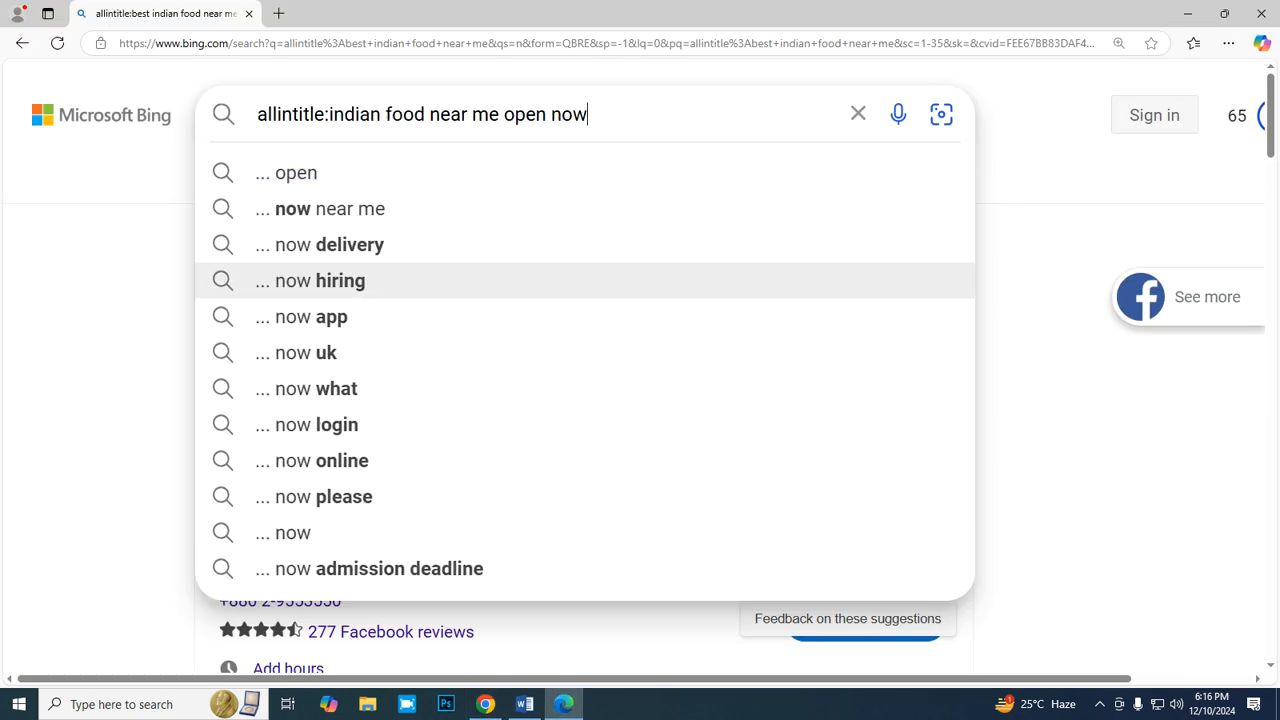
key(Return)
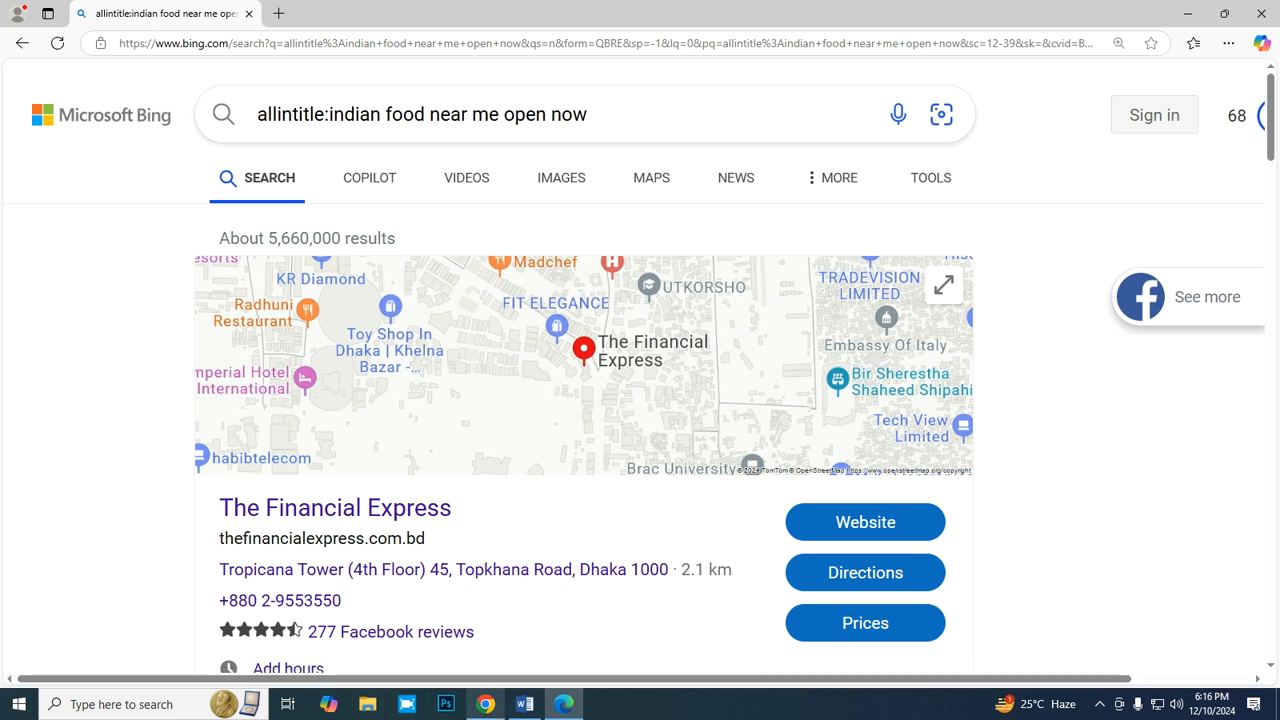
- Return to the Google Sheets report and enter =5660000/12 in E10 as the monthly allintitle average
click(485, 704)
click(504, 16)
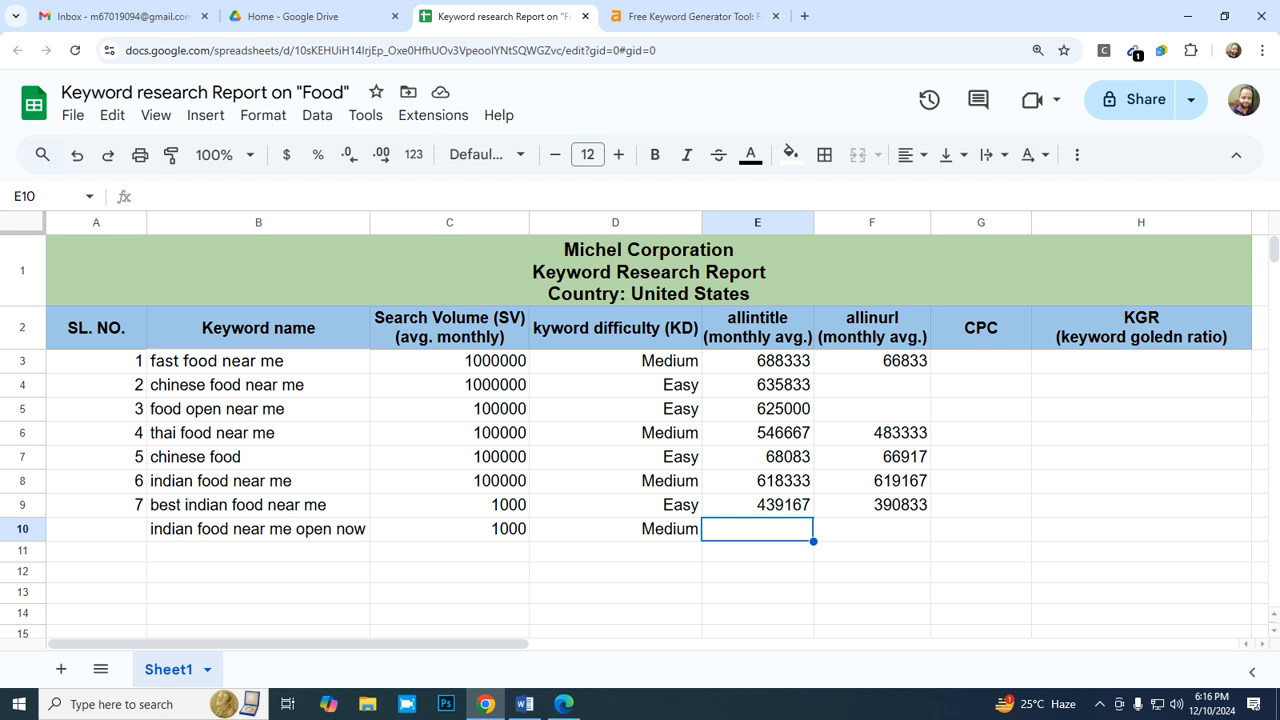
text(=)
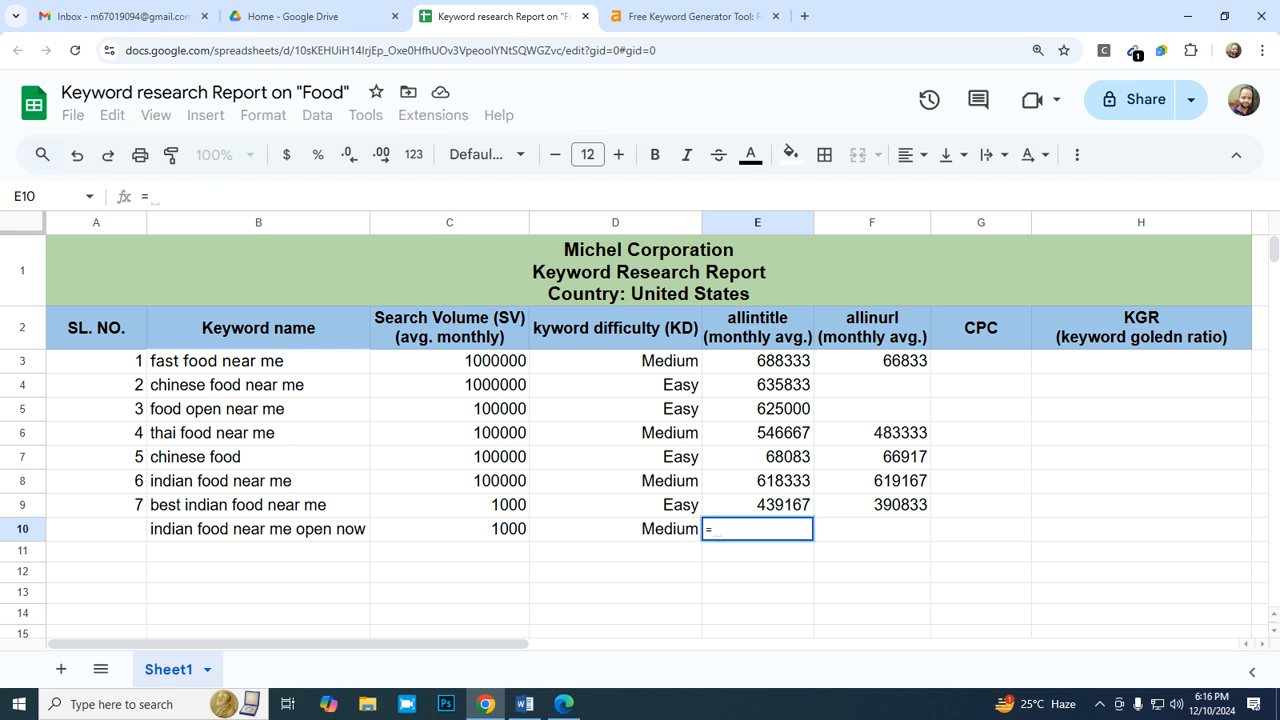
text(5660000)
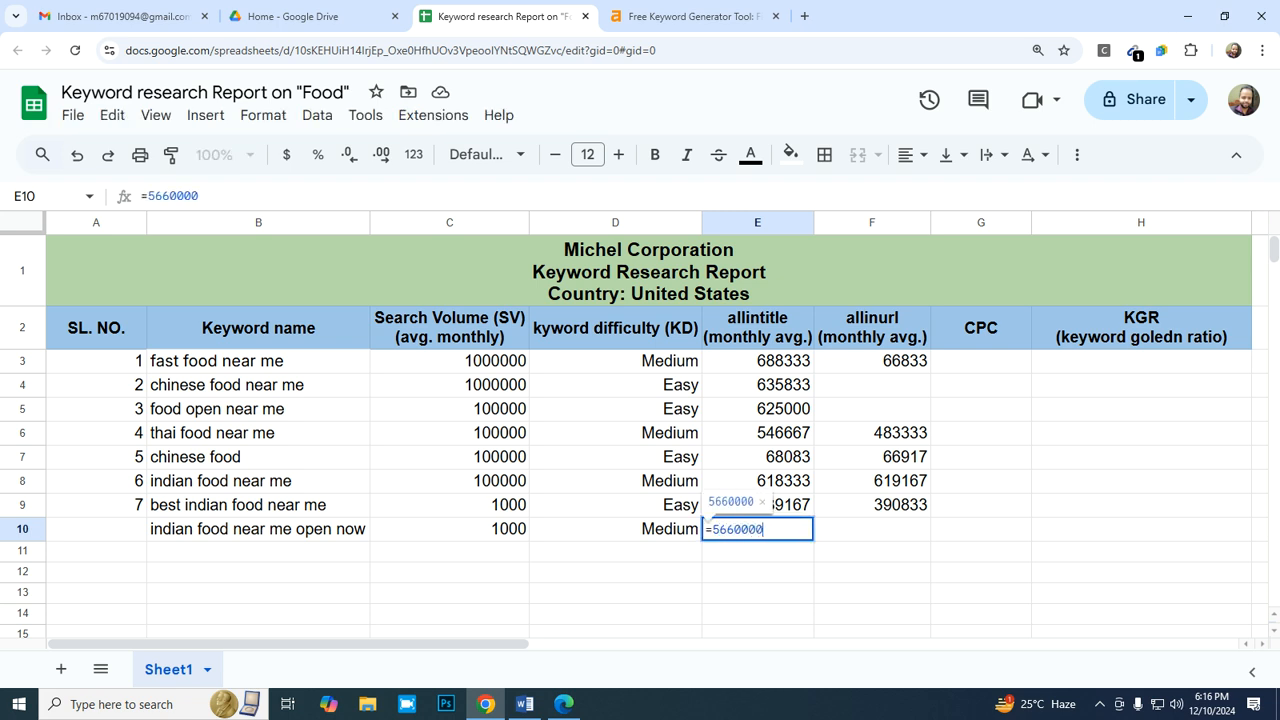
text(/12)
key(Tab)
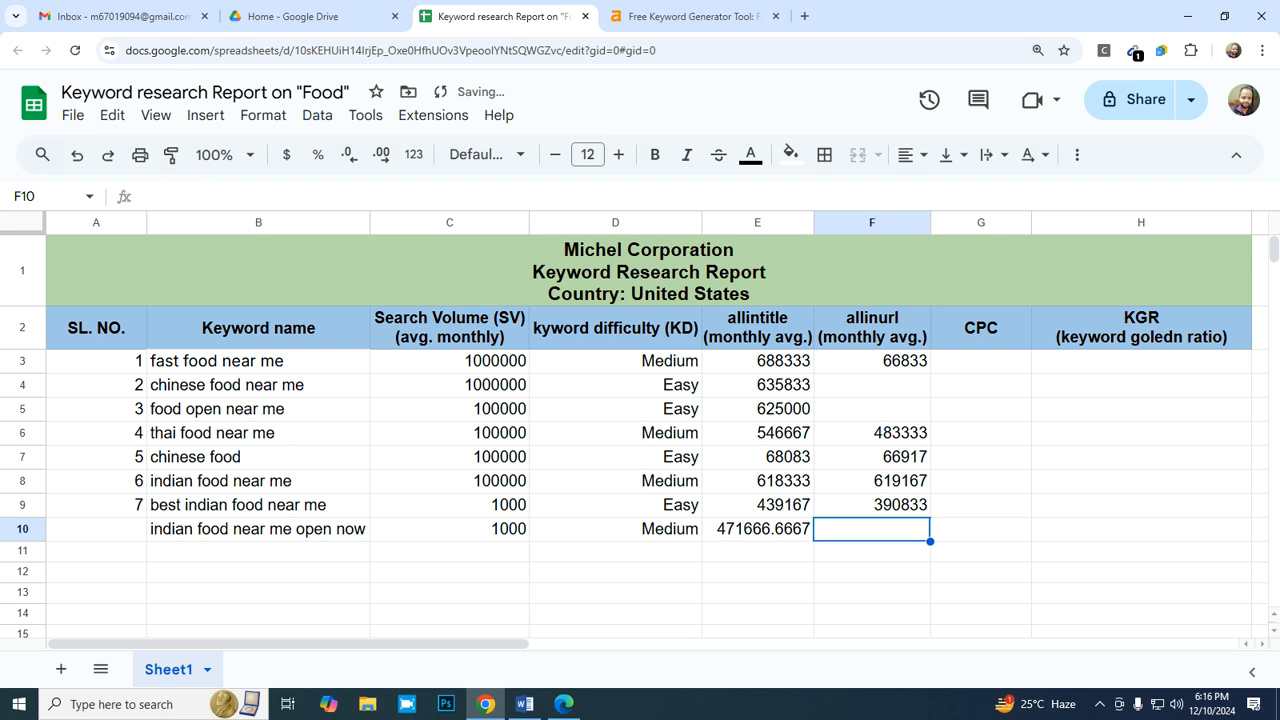
- Switch back to Bing, change the operator to allinurl, and search for "allinurl:indian food near me open now"
click(694, 16)
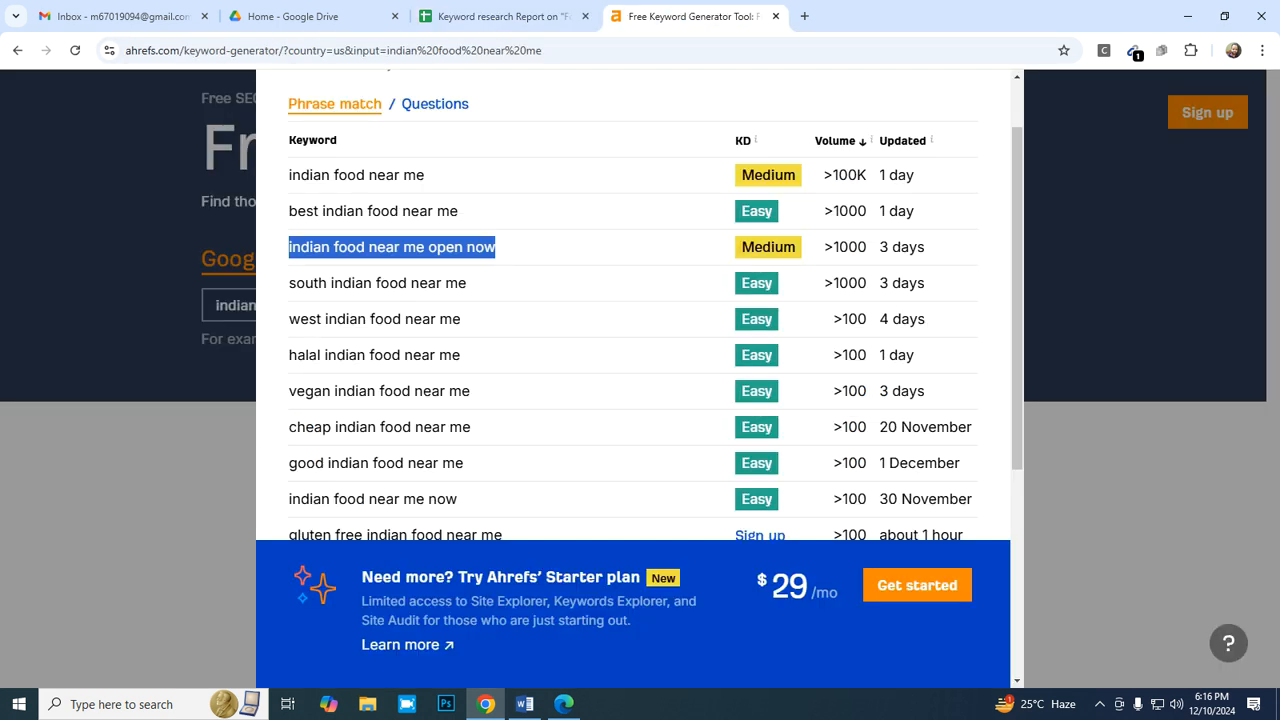
click(564, 704)
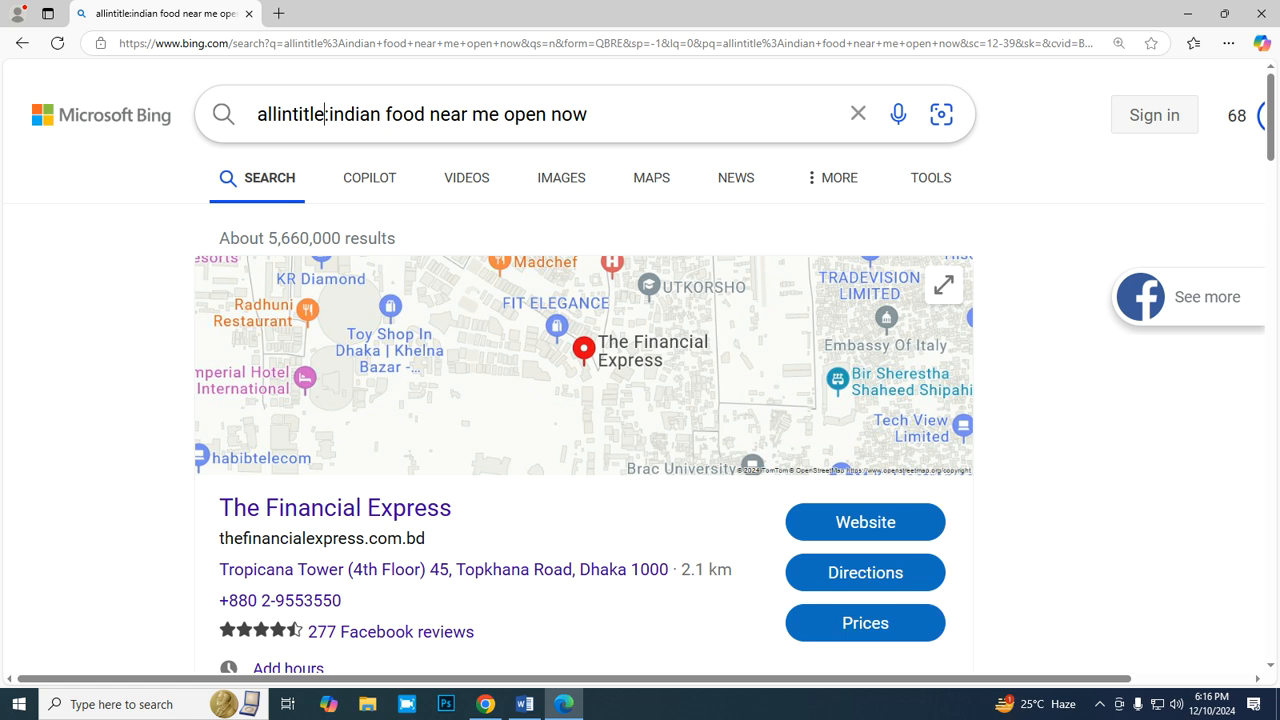
key(BackSpace)
key(BackSpace)
key(BackSpace)
key(BackSpace)
key(BackSpace)
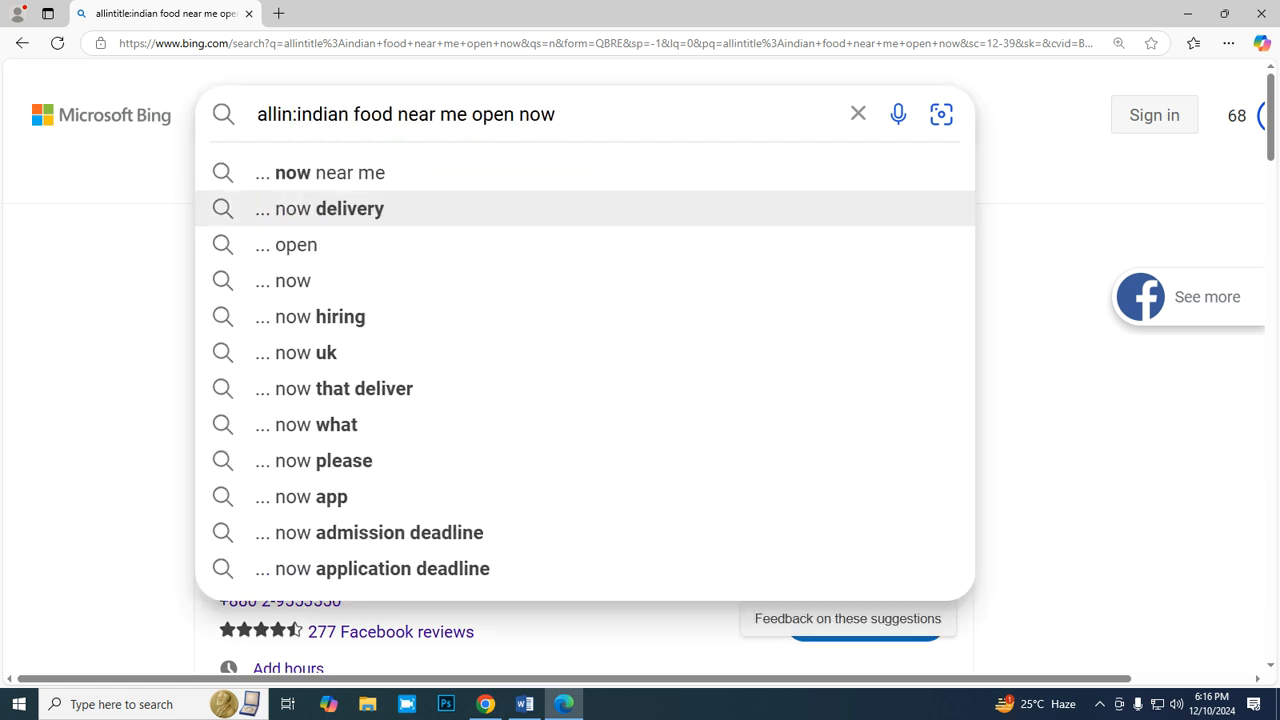
text(url)
key(Return)
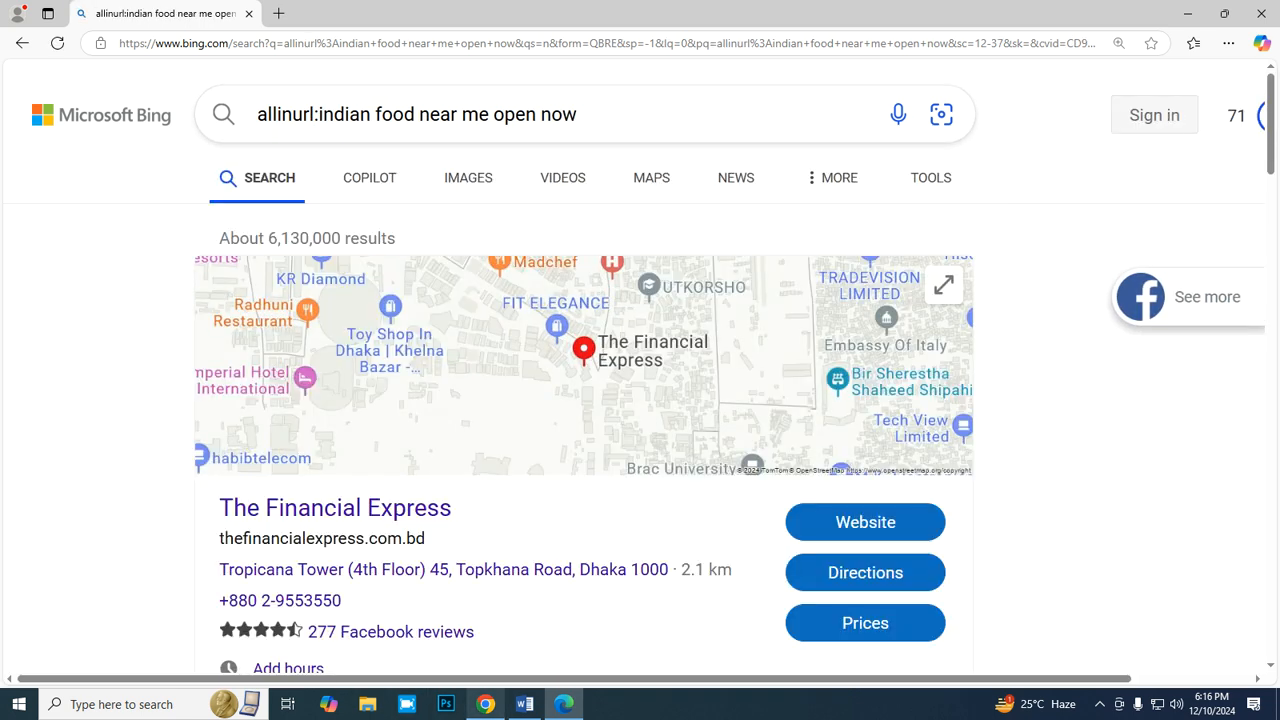
- Go back to the Google Sheets report and enter =6130000/12 in F10 as the monthly allinurl average
click(485, 704)
click(500, 16)
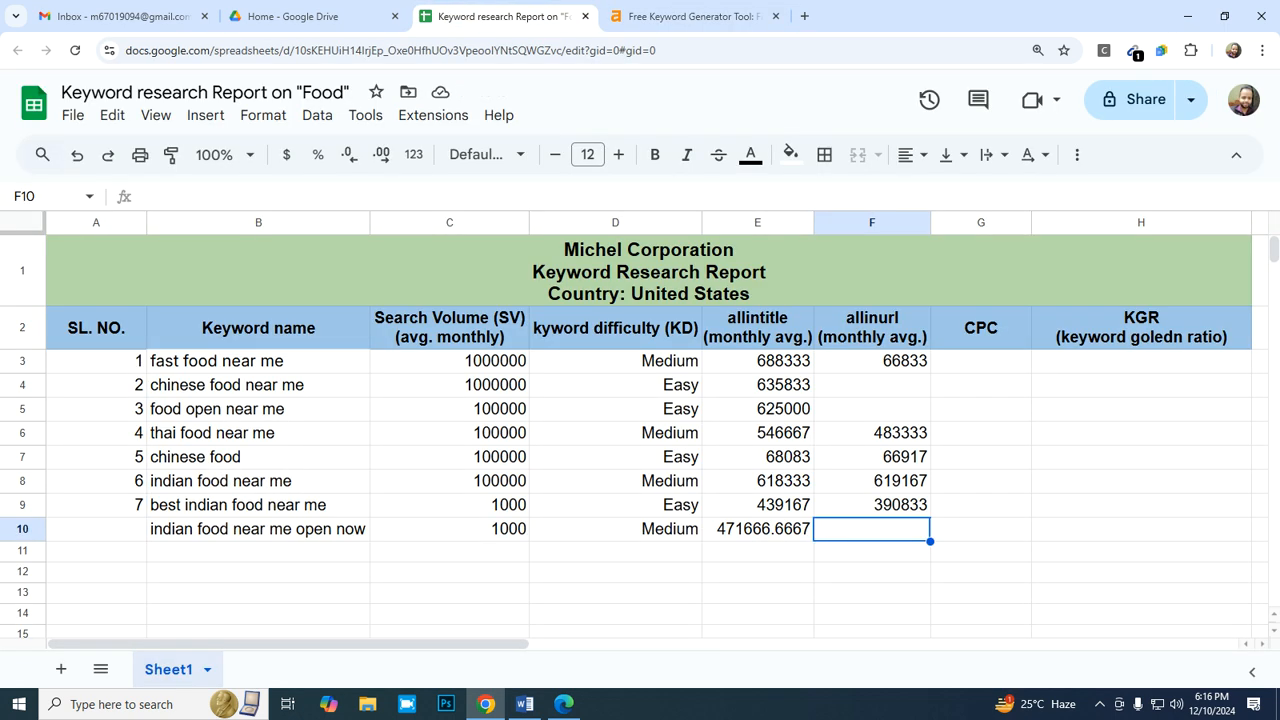
text(=613)
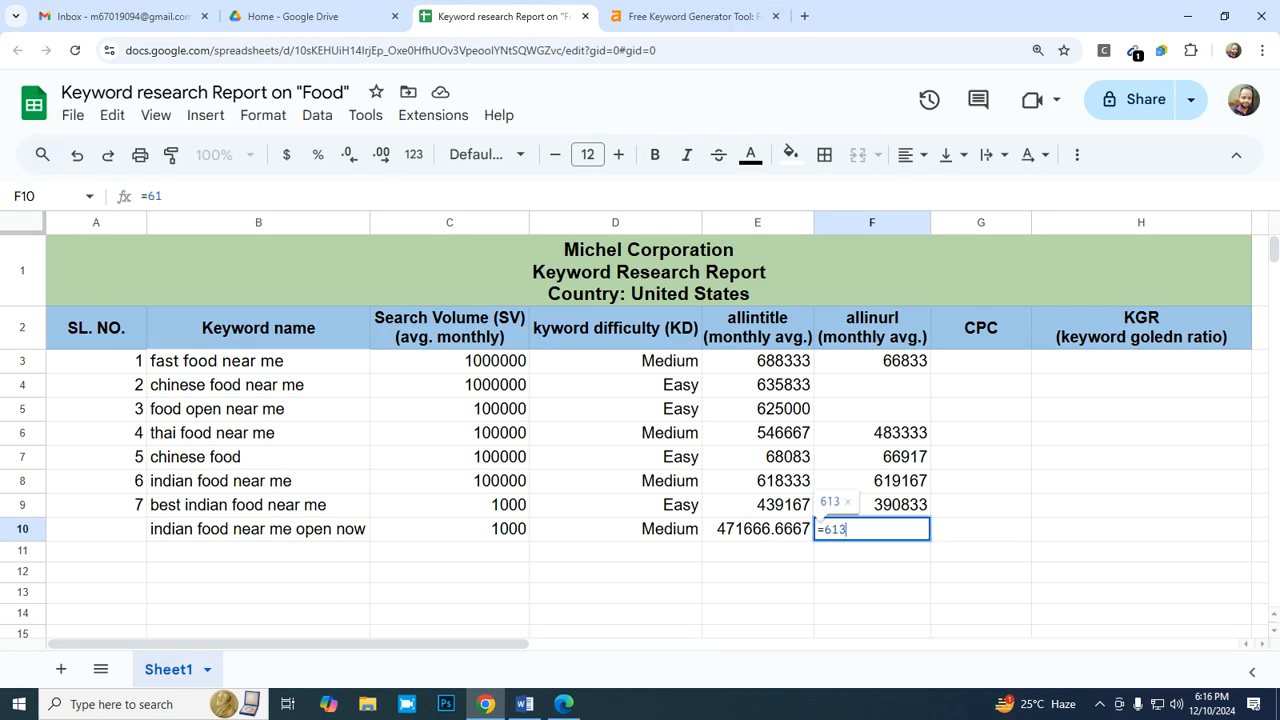
text(0000/12)
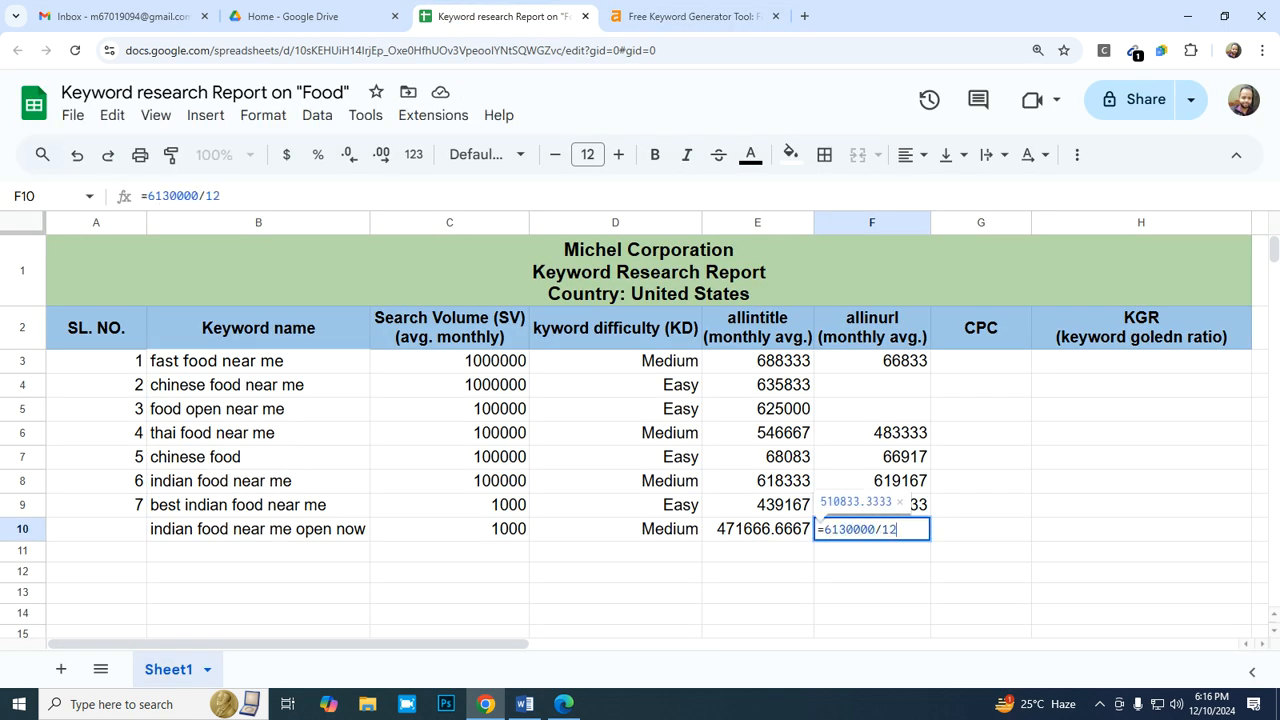
key(Return)
- Apply the whole-number format "0" to the allinurl average in F10 and the allintitle average in E10
click(872, 529)
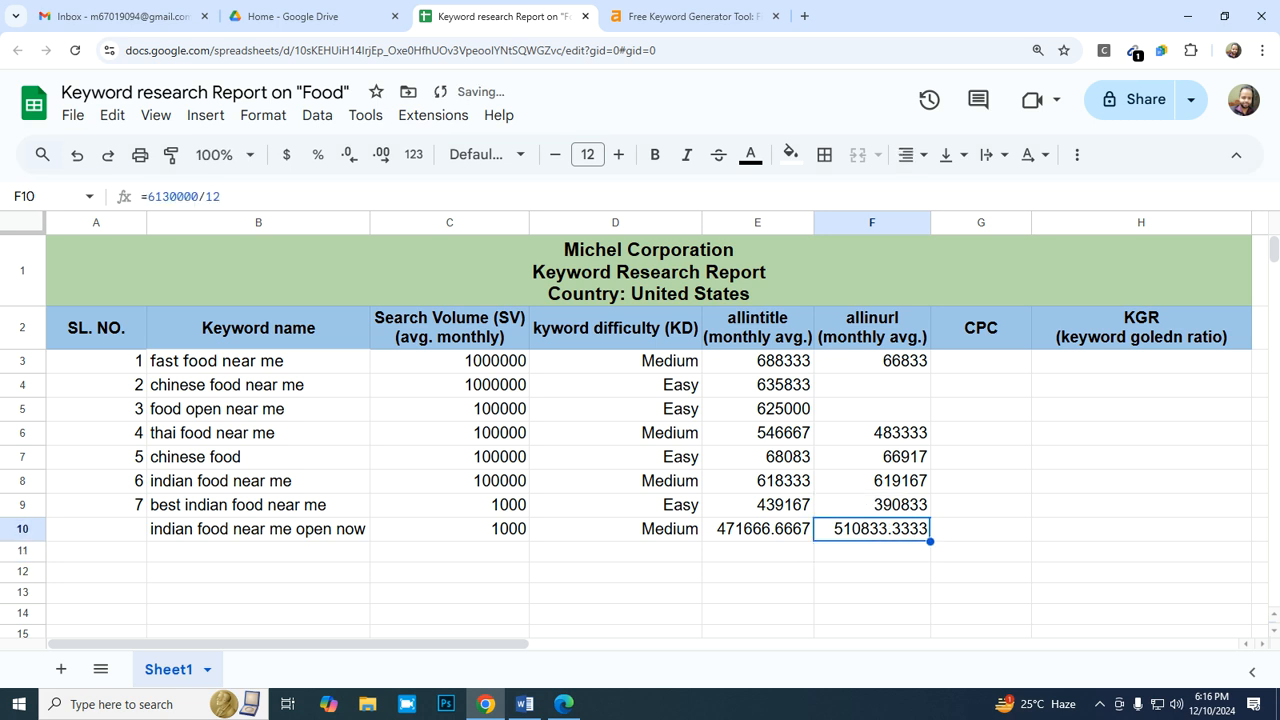
click(263, 115)
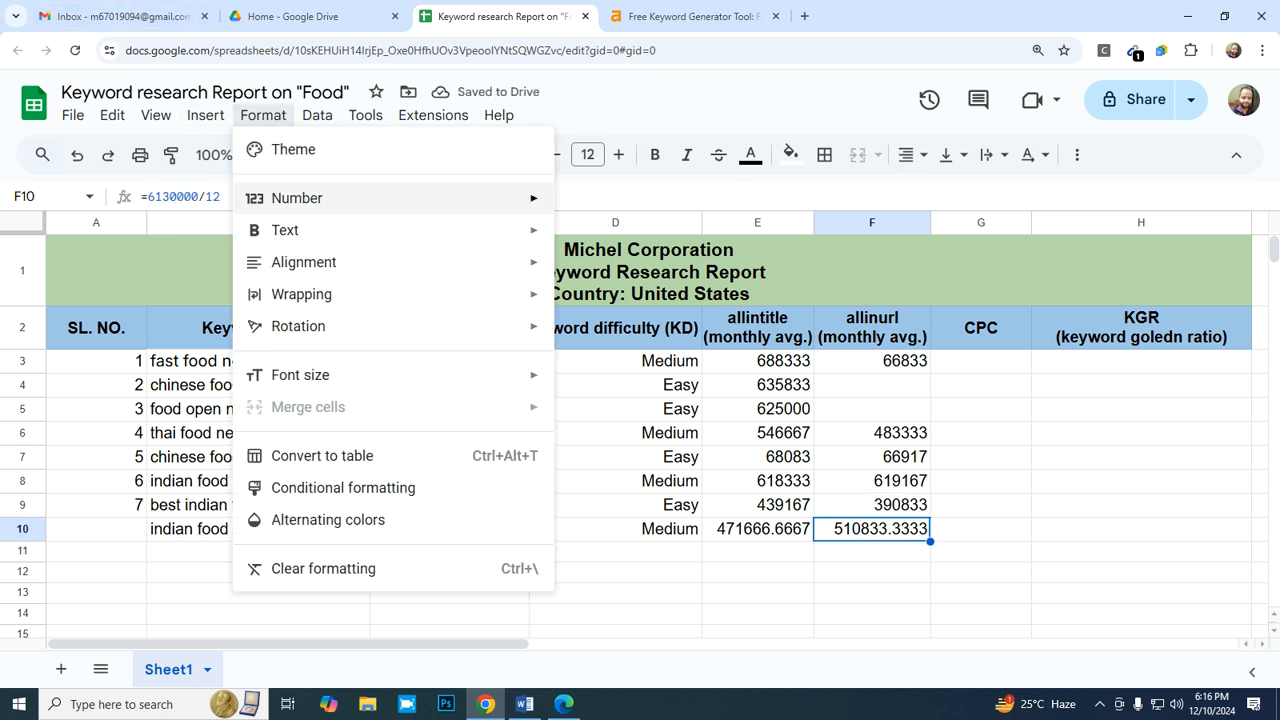
mouse_move(400, 198)
click(690, 553)
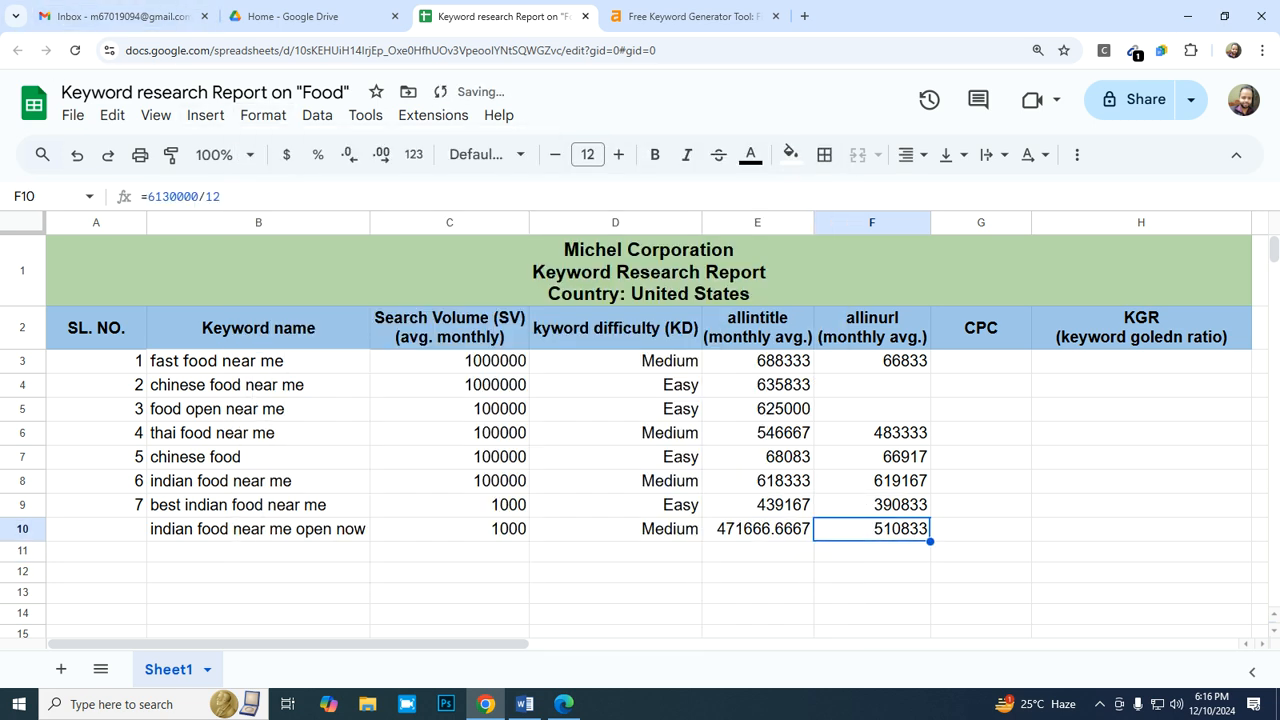
click(757, 529)
click(263, 115)
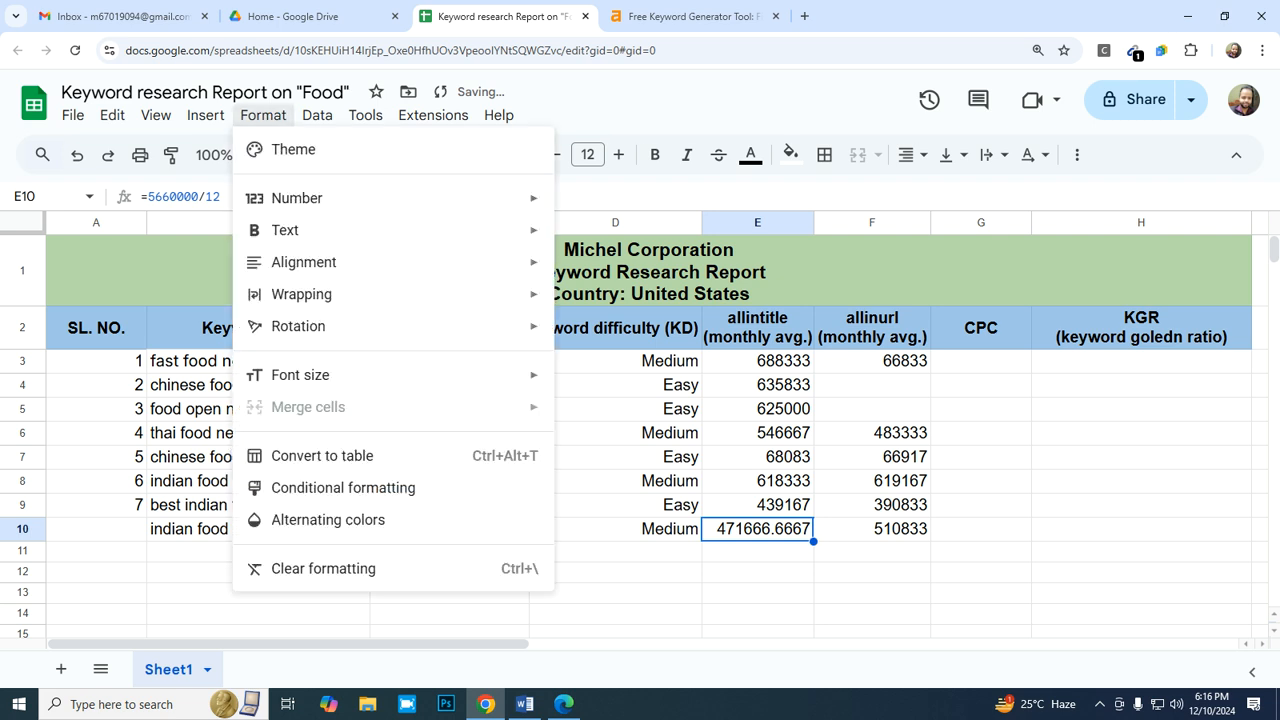
mouse_move(400, 198)
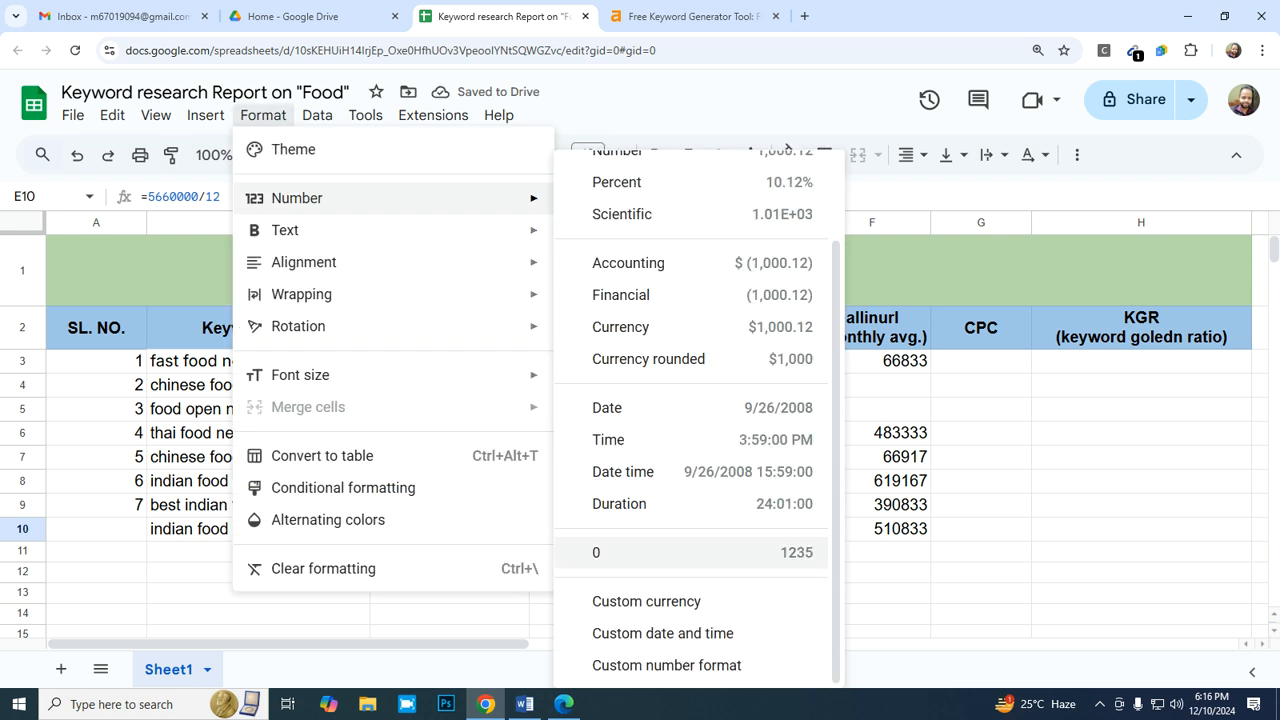
click(690, 553)
- Enter 8 as the serial number in A10 for the "indian food near me open now" row
key(Left)
key(Left)
key(Left)
key(Left)
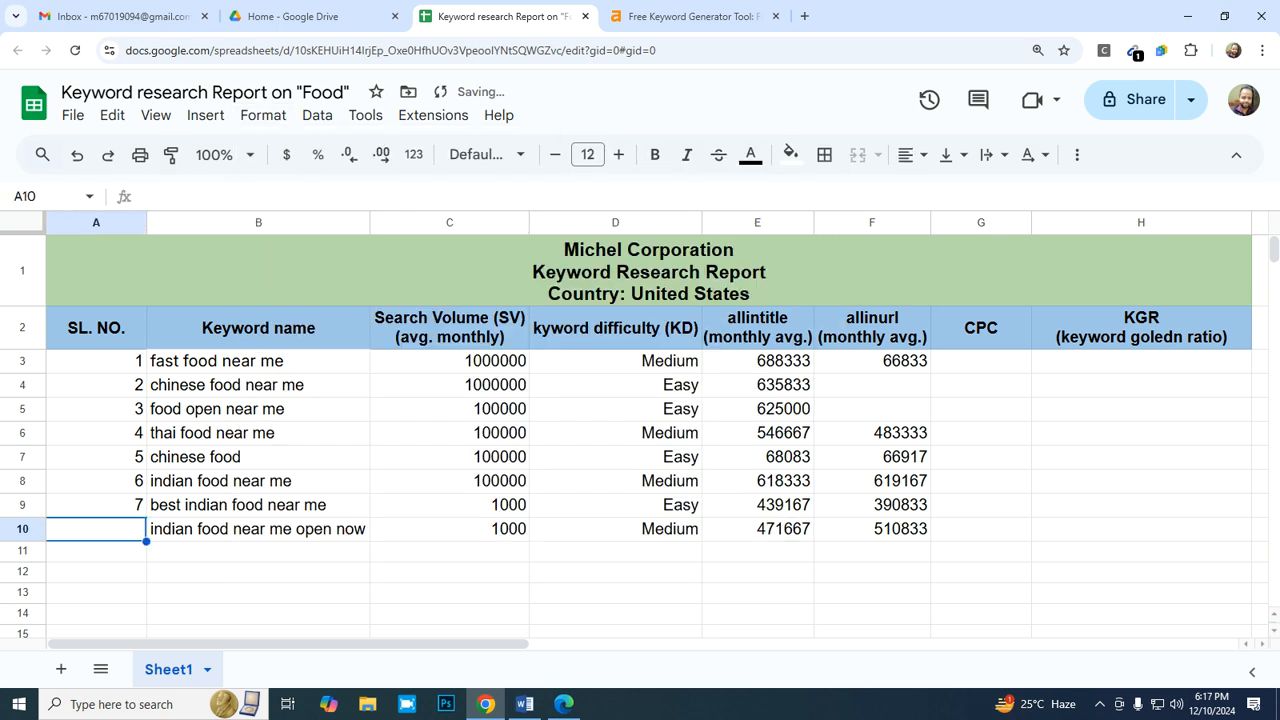
text(8)
key(Return)
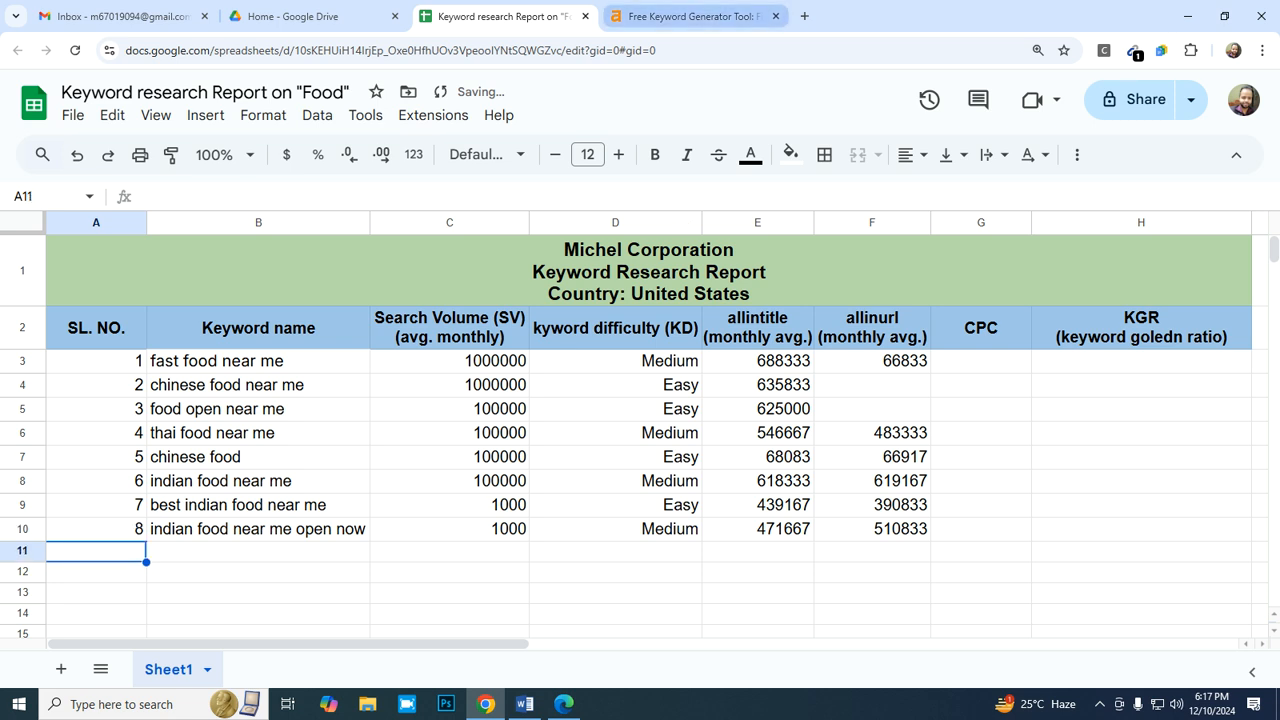
- Switch to the Ahrefs keyword generator and review the difficulty and volume of the ideas for "indian food near me"
click(690, 16)
scroll(640, 300, down, 2)
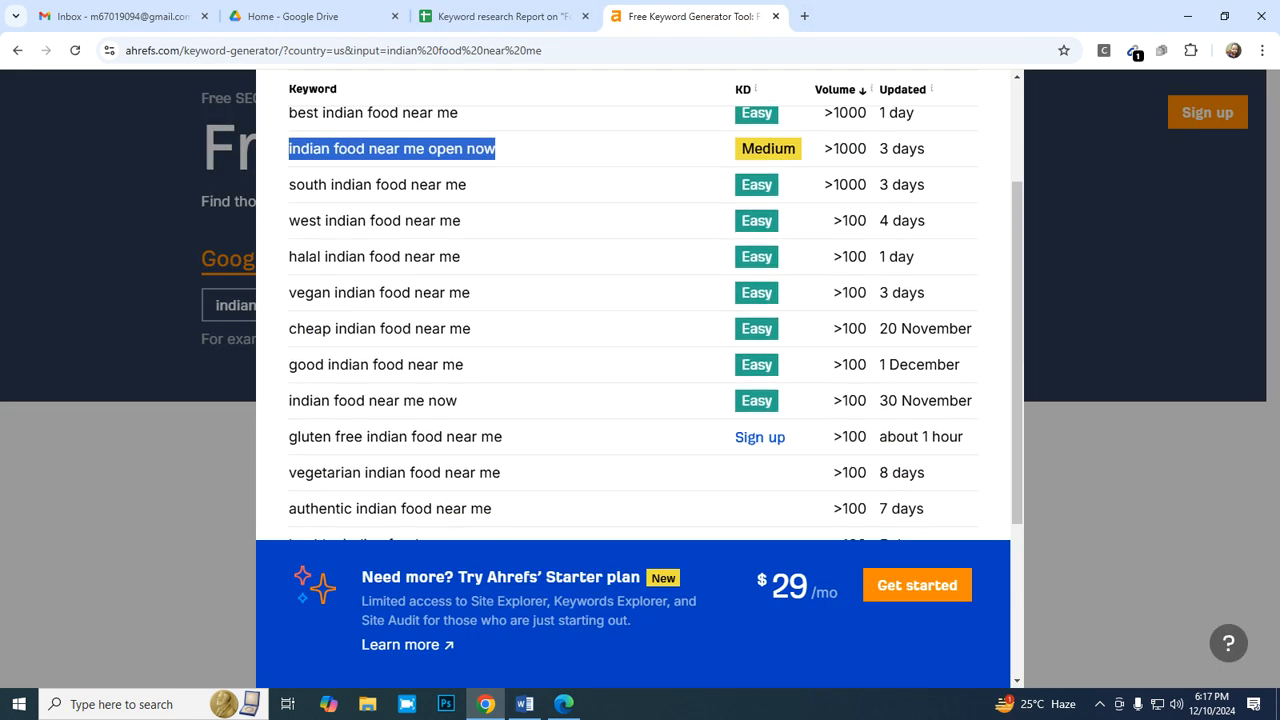
scroll(640, 300, down, 3)
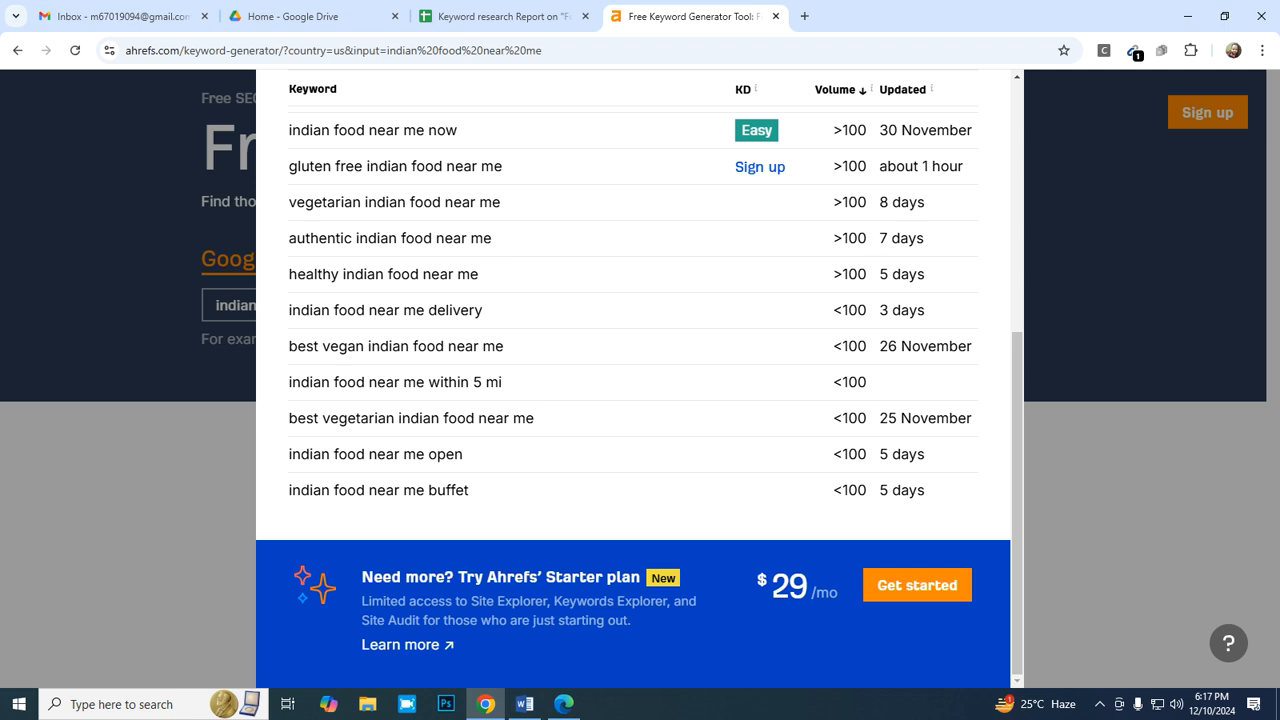
scroll(633, 310, up, 3)
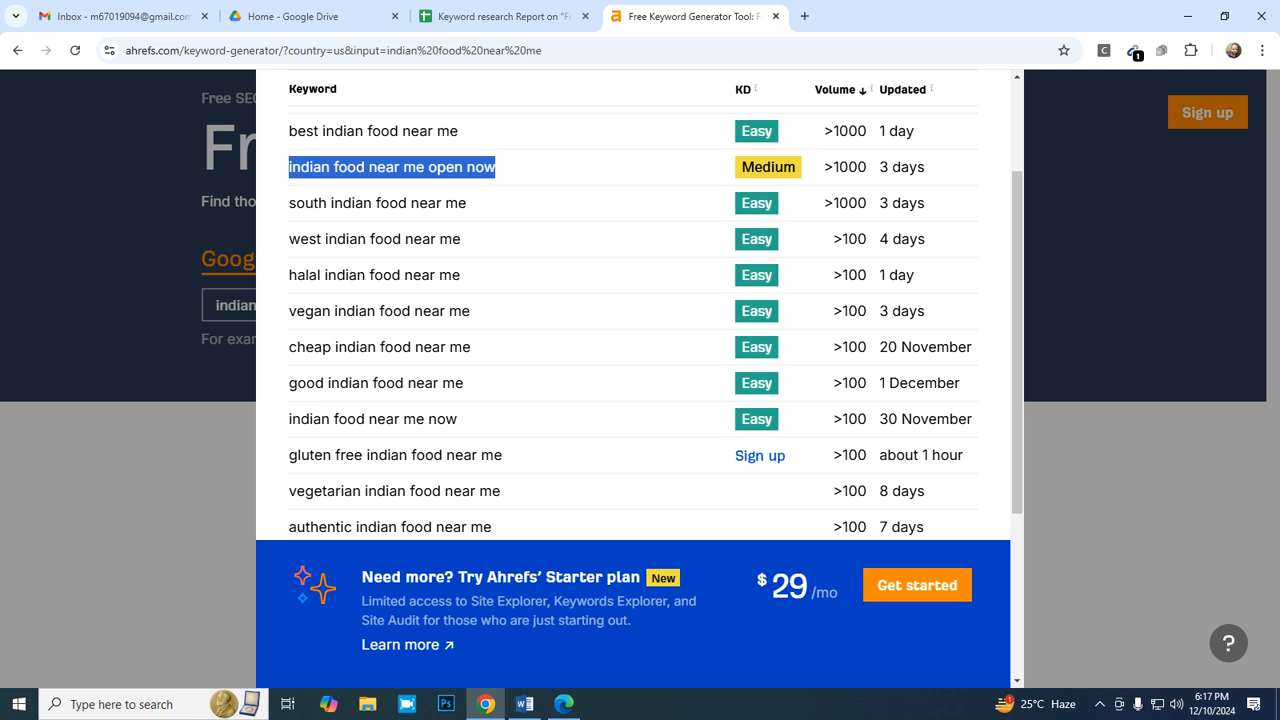
scroll(633, 310, up, 1)
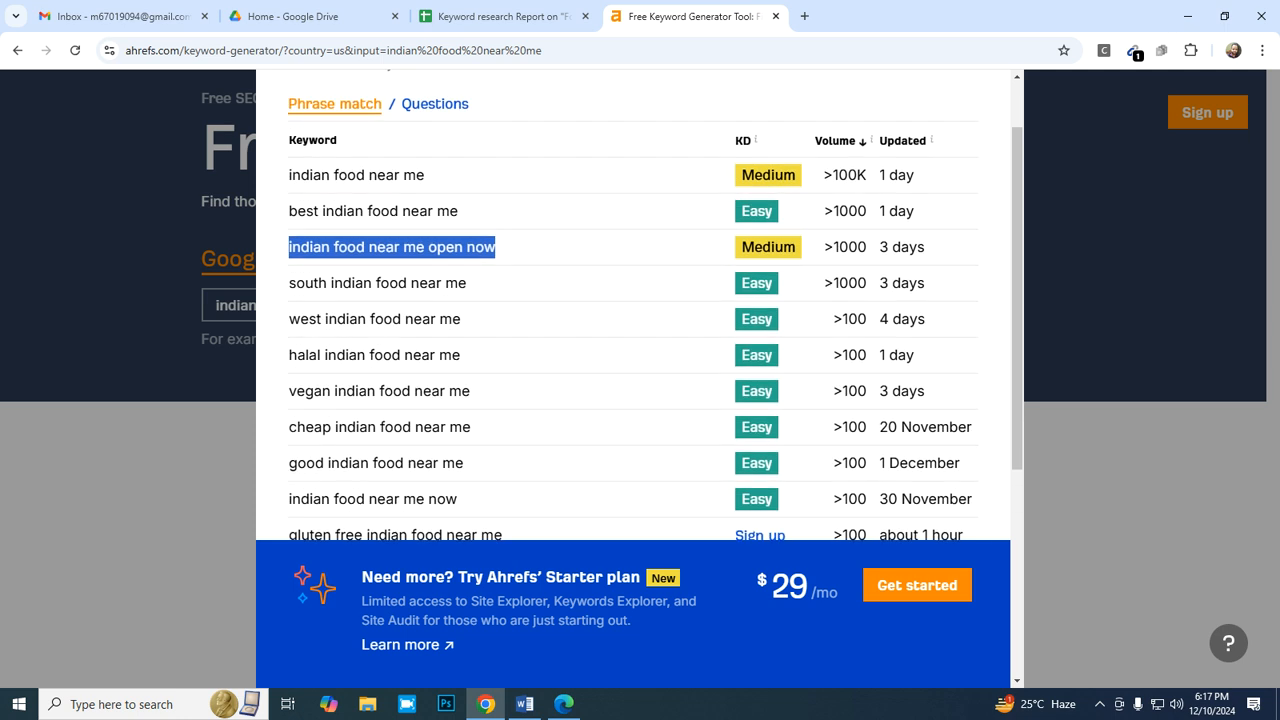
scroll(633, 310, down, 4)
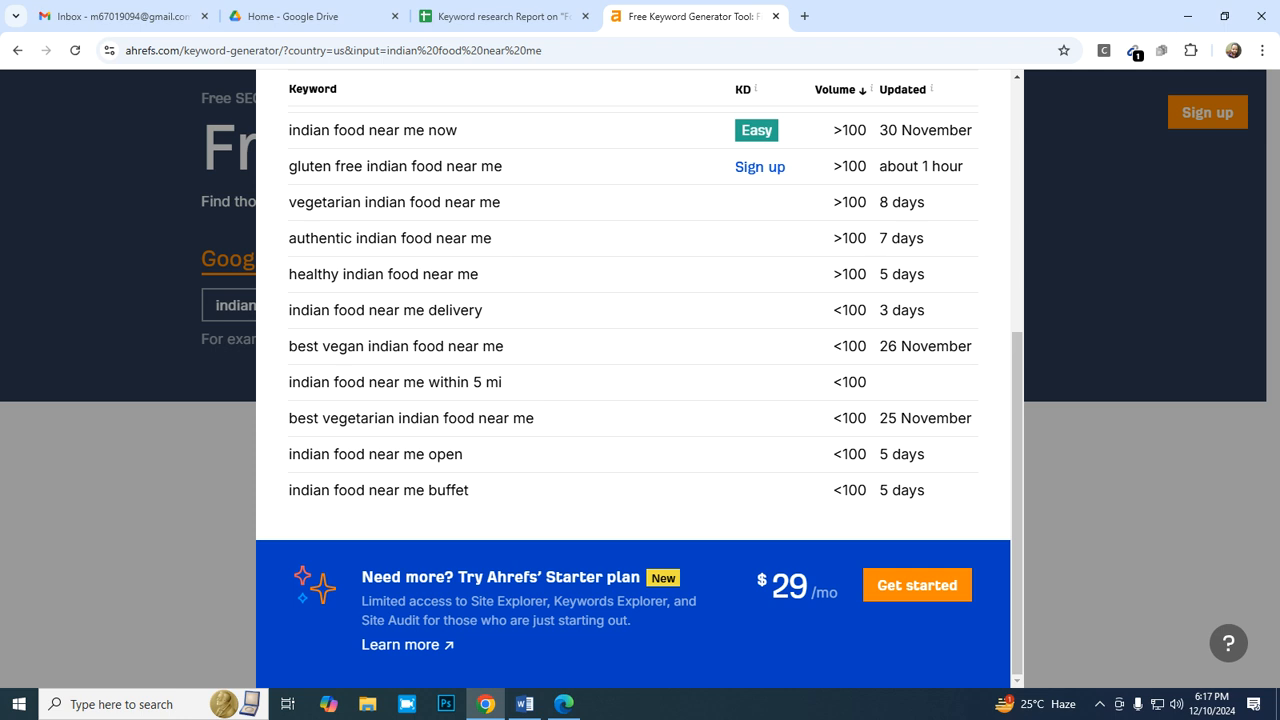
scroll(633, 310, up, 5)
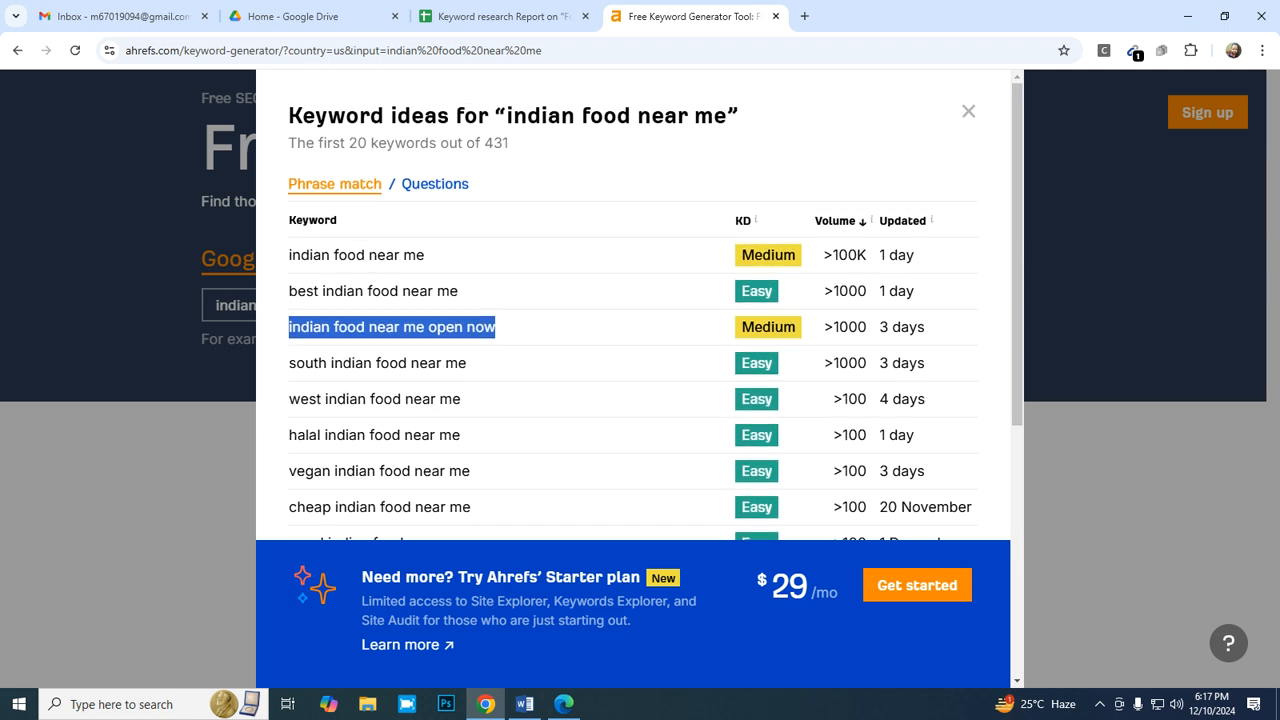
- Close the keyword ideas and run a new Ahrefs keyword search for "food"
click(968, 111)
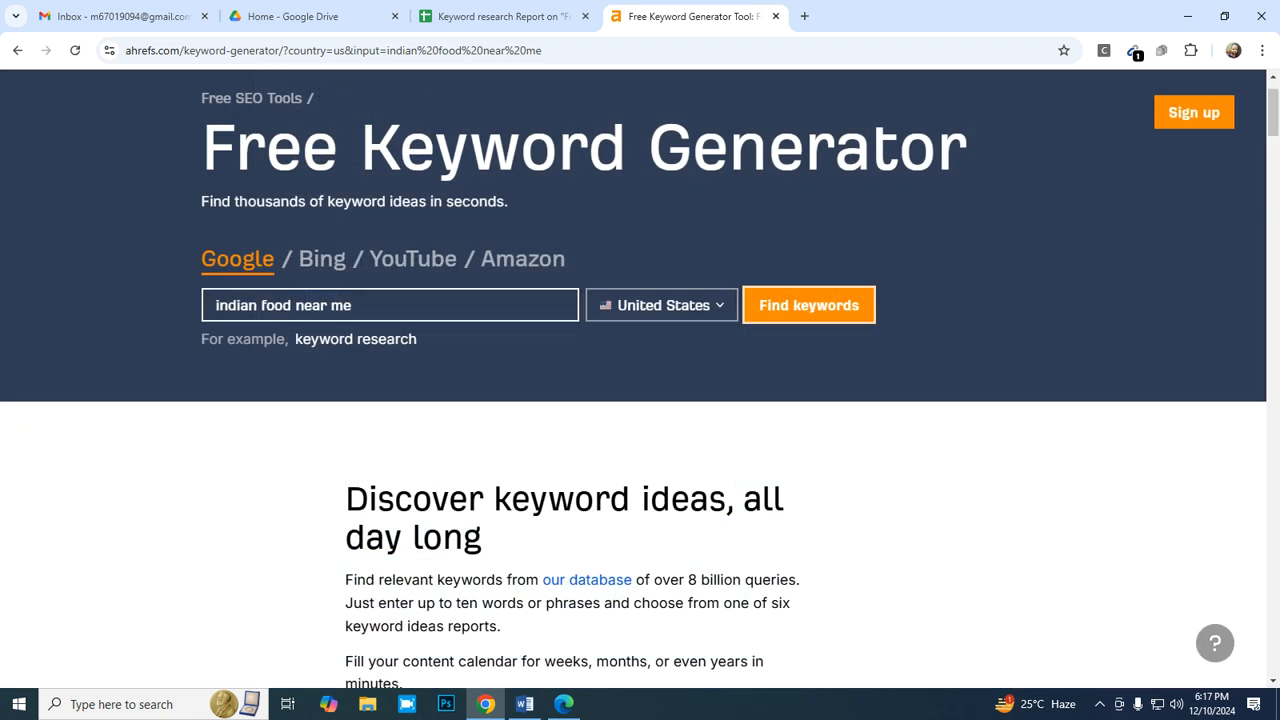
click(368, 306)
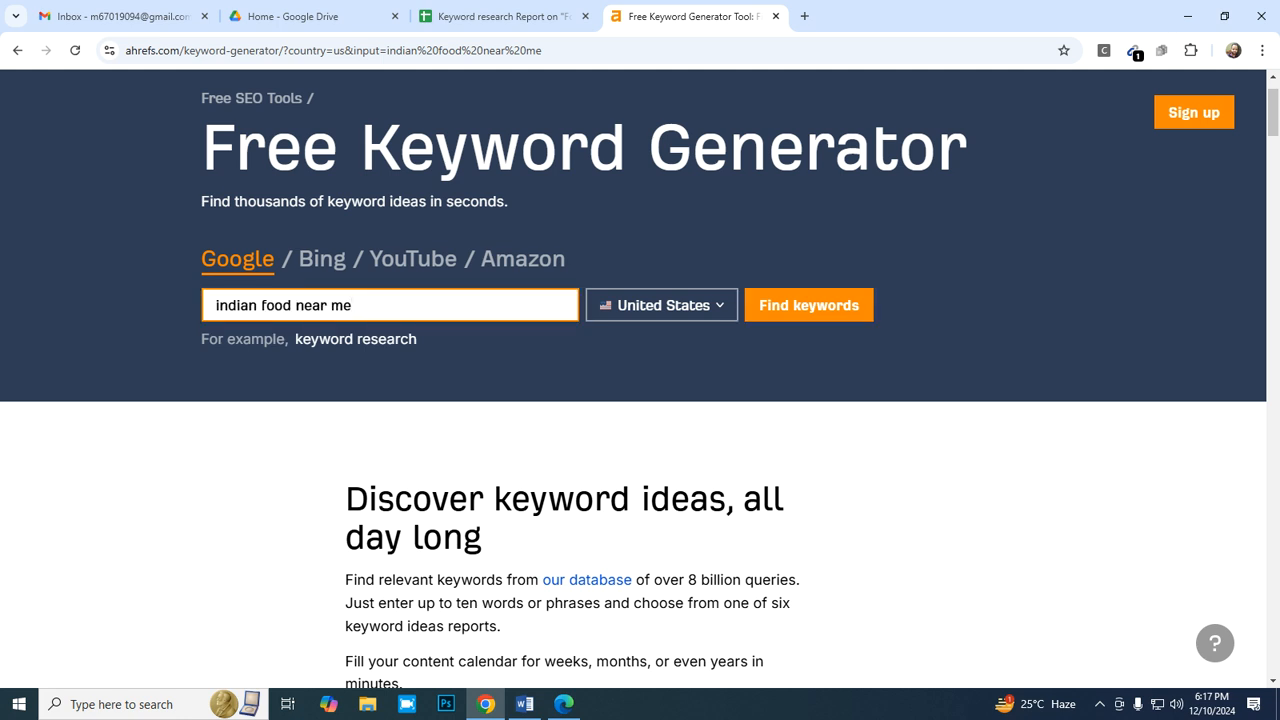
key(BackSpace)
key(BackSpace)
key(BackSpace)
key(BackSpace)
key(BackSpace)
key(BackSpace)
key(BackSpace)
key(BackSpace)
key(BackSpace)
key(BackSpace)
key(BackSpace)
key(BackSpace)
key(BackSpace)
key(BackSpace)
key(BackSpace)
key(BackSpace)
key(BackSpace)
key(BackSpace)
key(BackSpace)
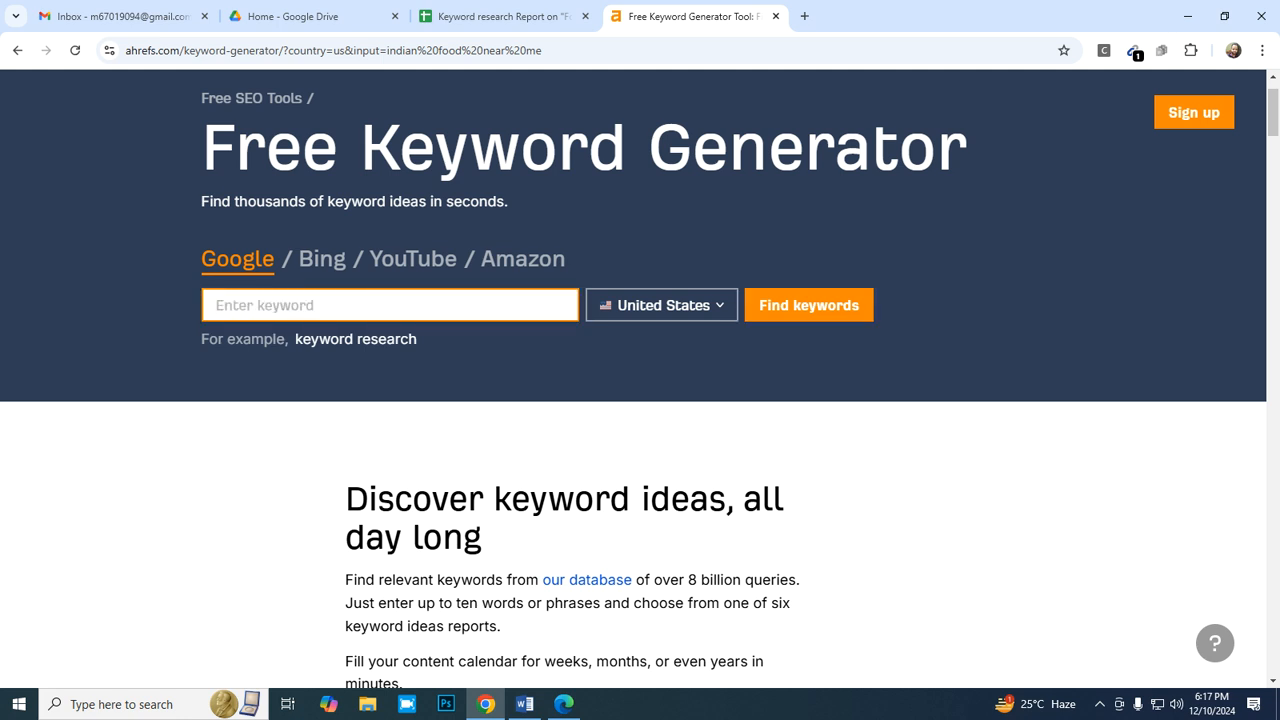
text(food)
key(Return)
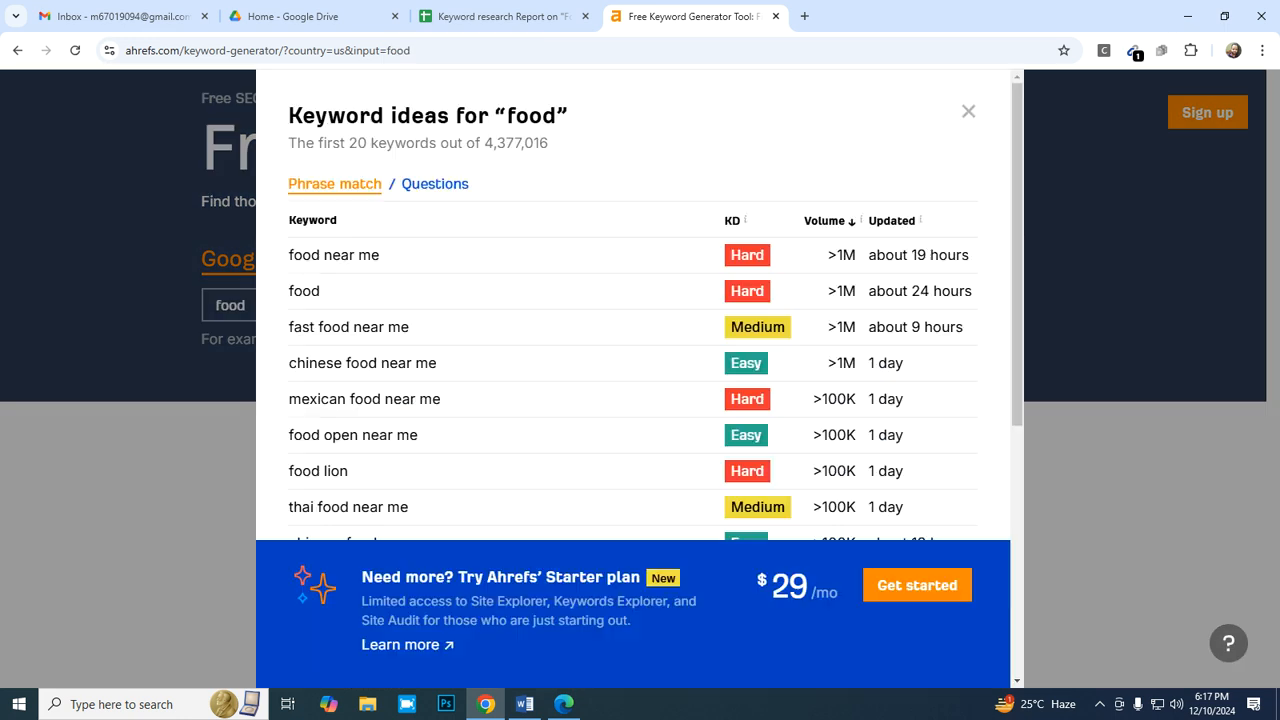
- Check the "food" ideas against the report, then copy "food near me open now" and search Ahrefs for it
scroll(640, 350, down, 4)
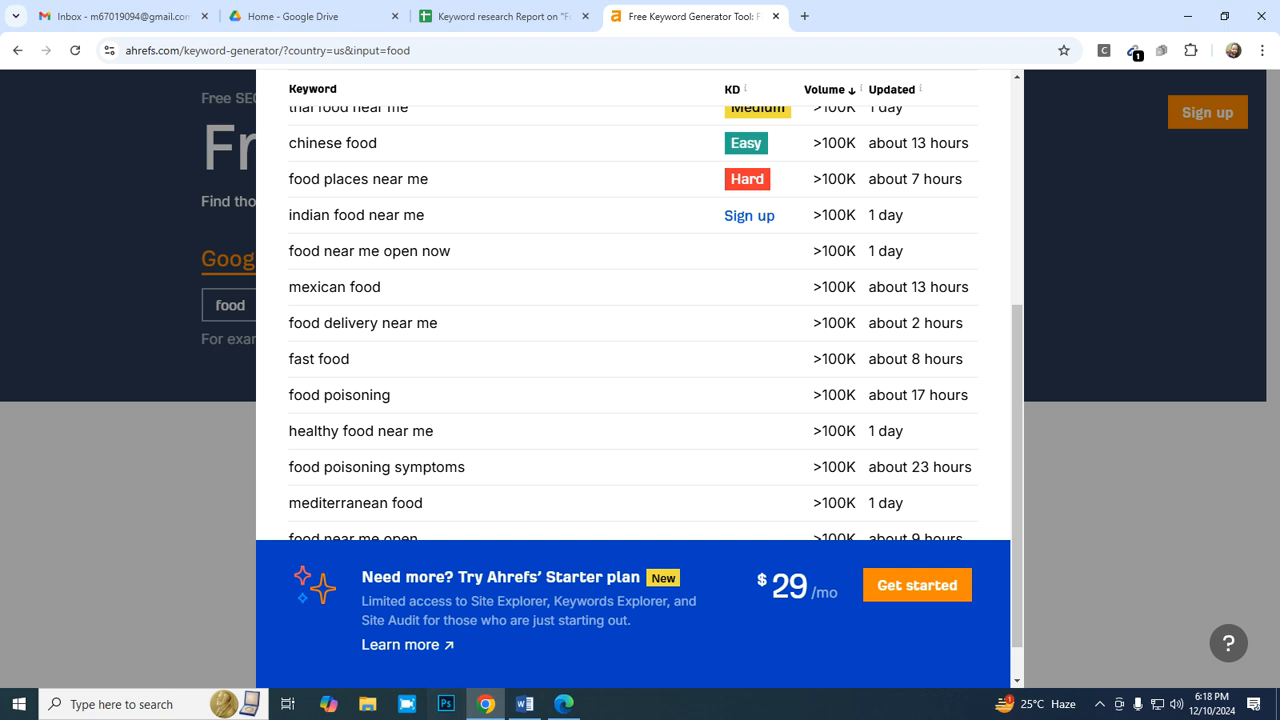
click(503, 16)
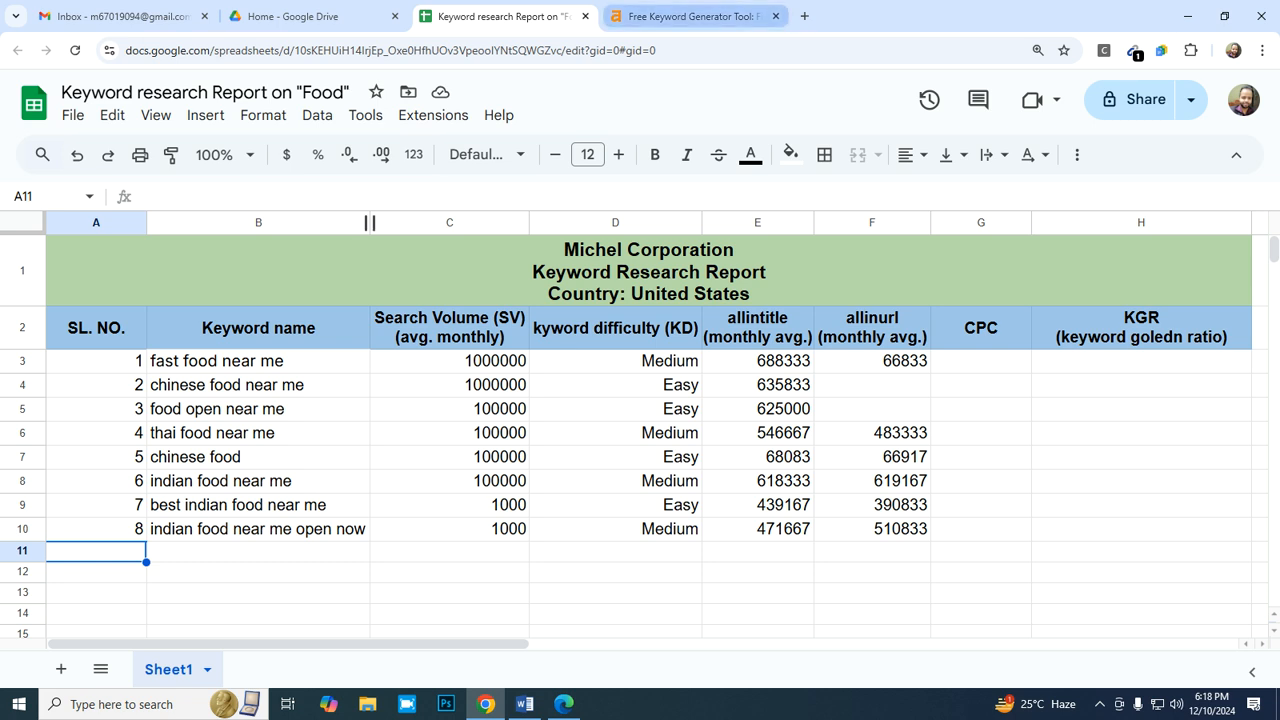
click(690, 16)
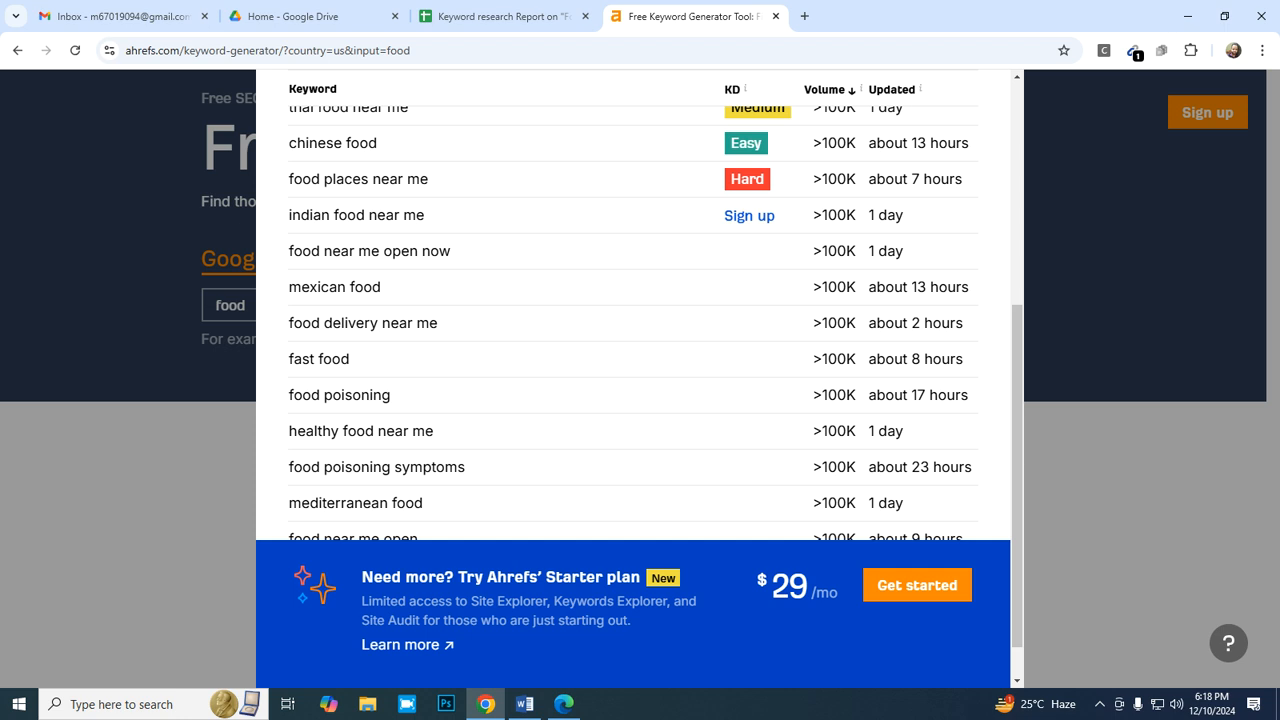
drag(452, 251, 287, 251)
key(ctrl+c)
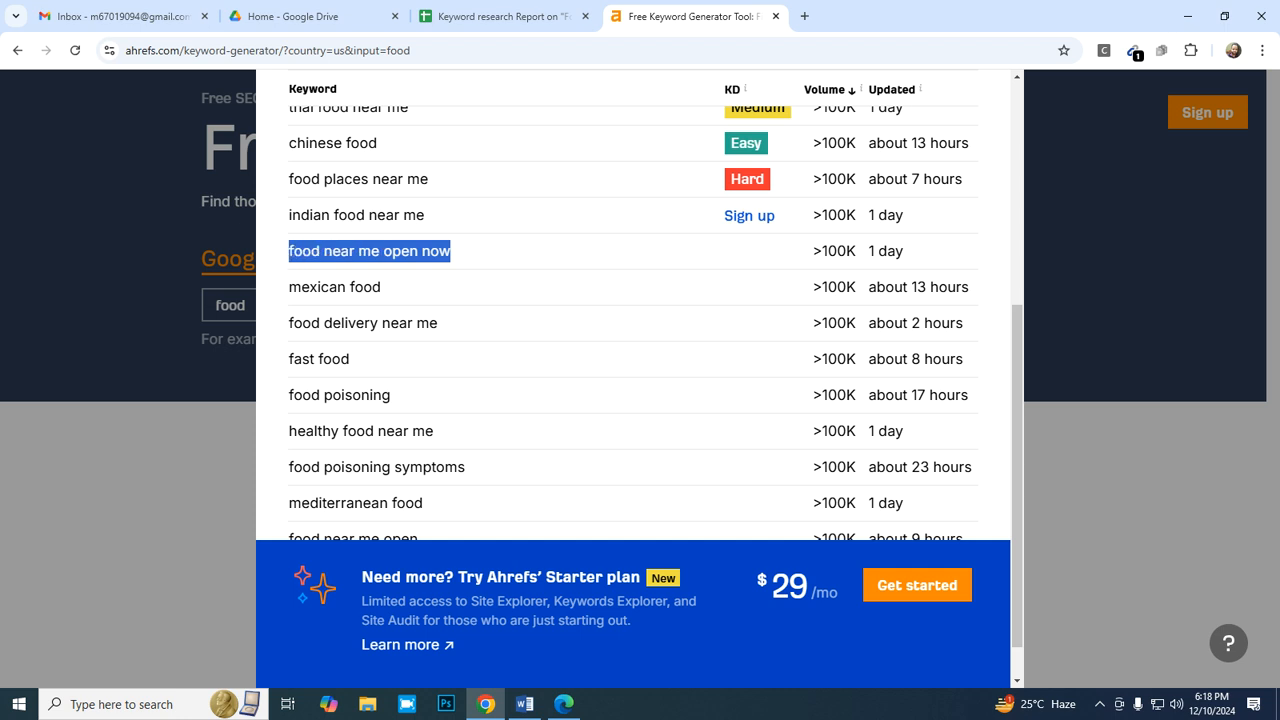
scroll(630, 350, up, 5)
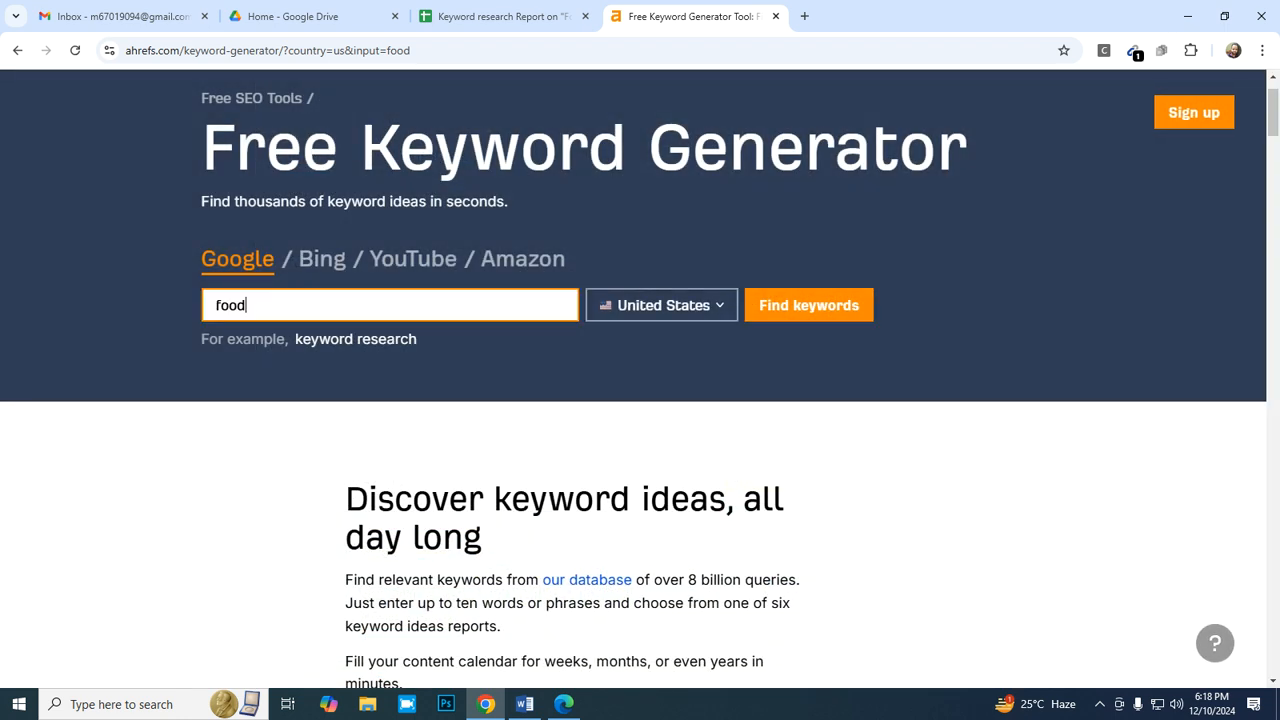
key(BackSpace)
key(BackSpace)
key(BackSpace)
key(BackSpace)
key(ctrl+v)
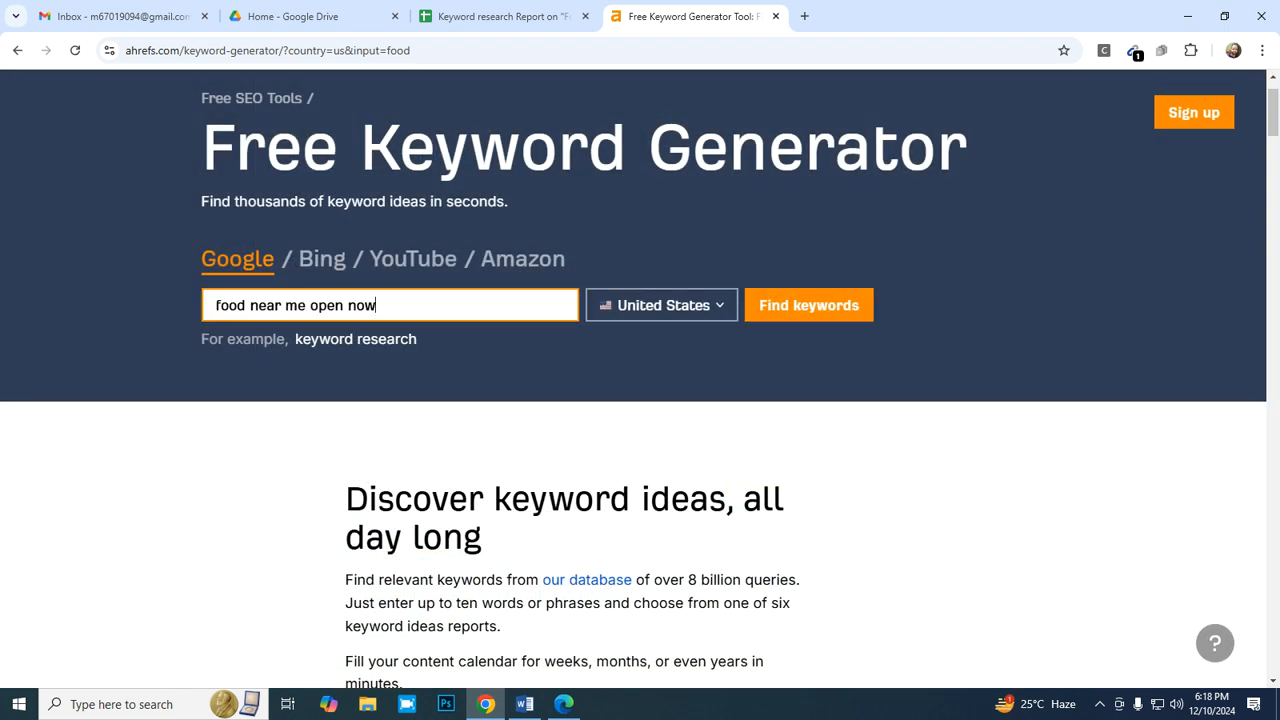
key(Return)
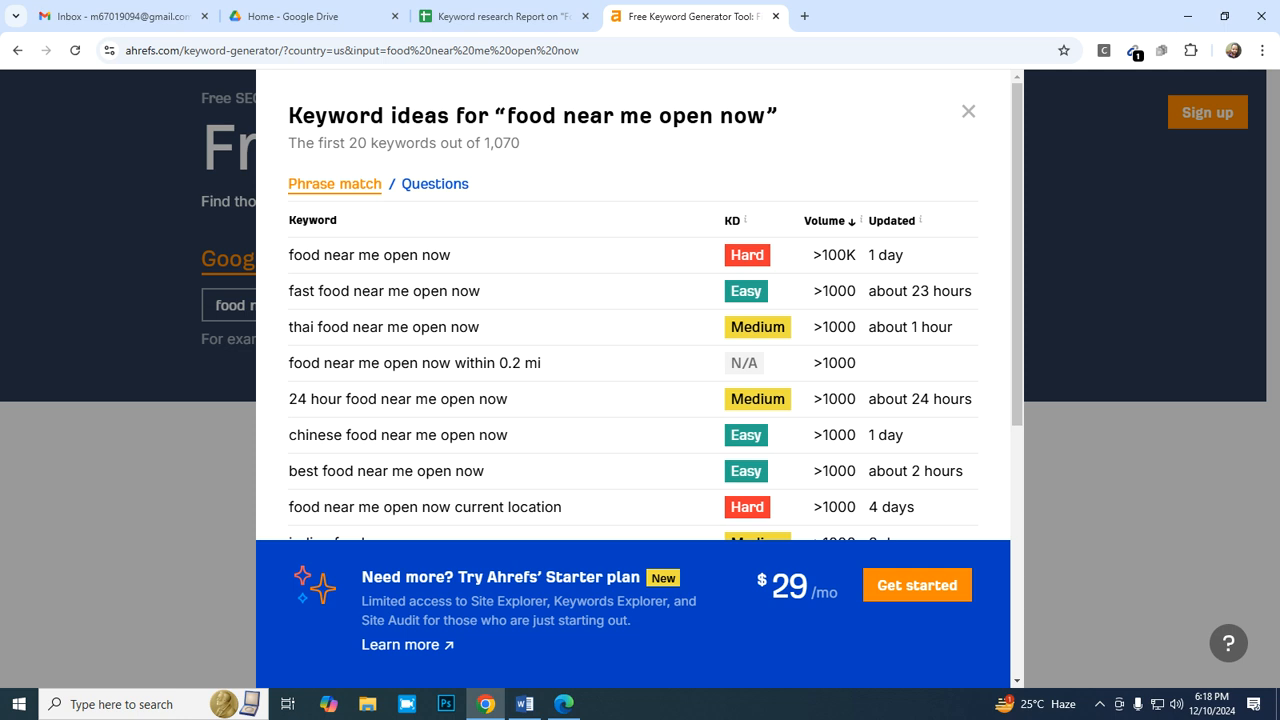
- Copy the keyword "fast food near me open now" from the Ahrefs ideas into B11 of the Google Sheets report
click(495, 16)
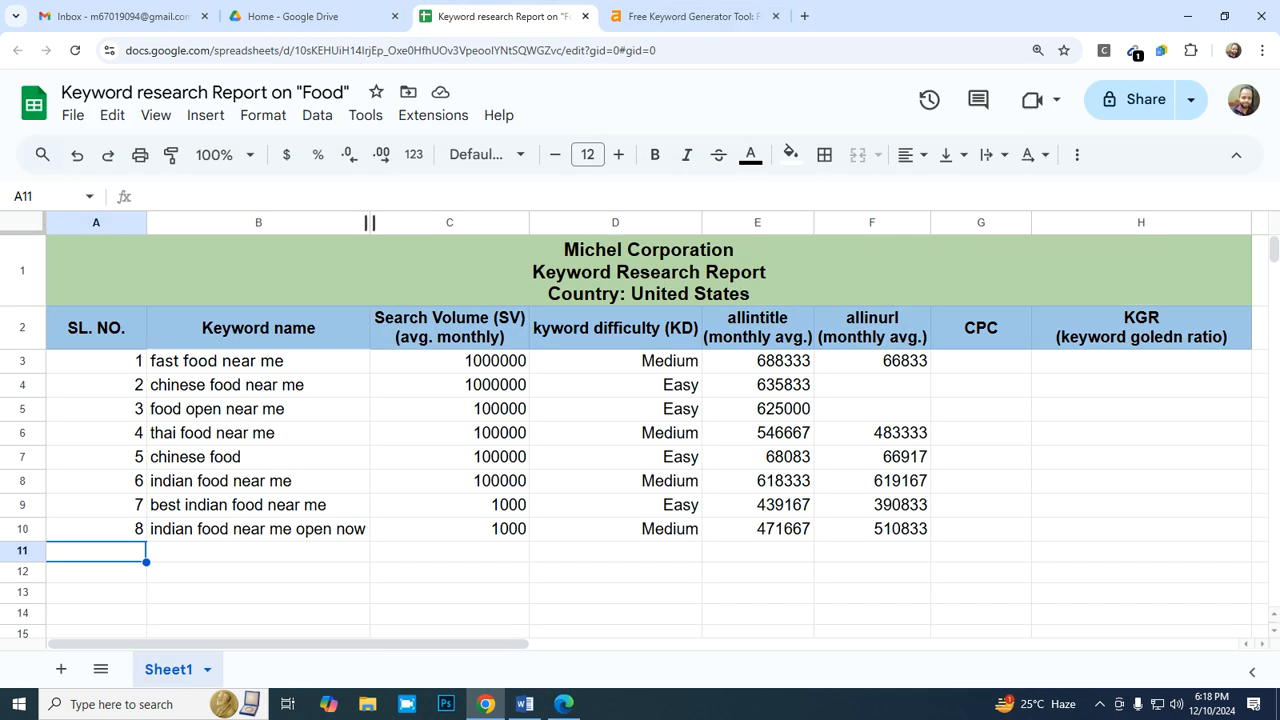
click(690, 16)
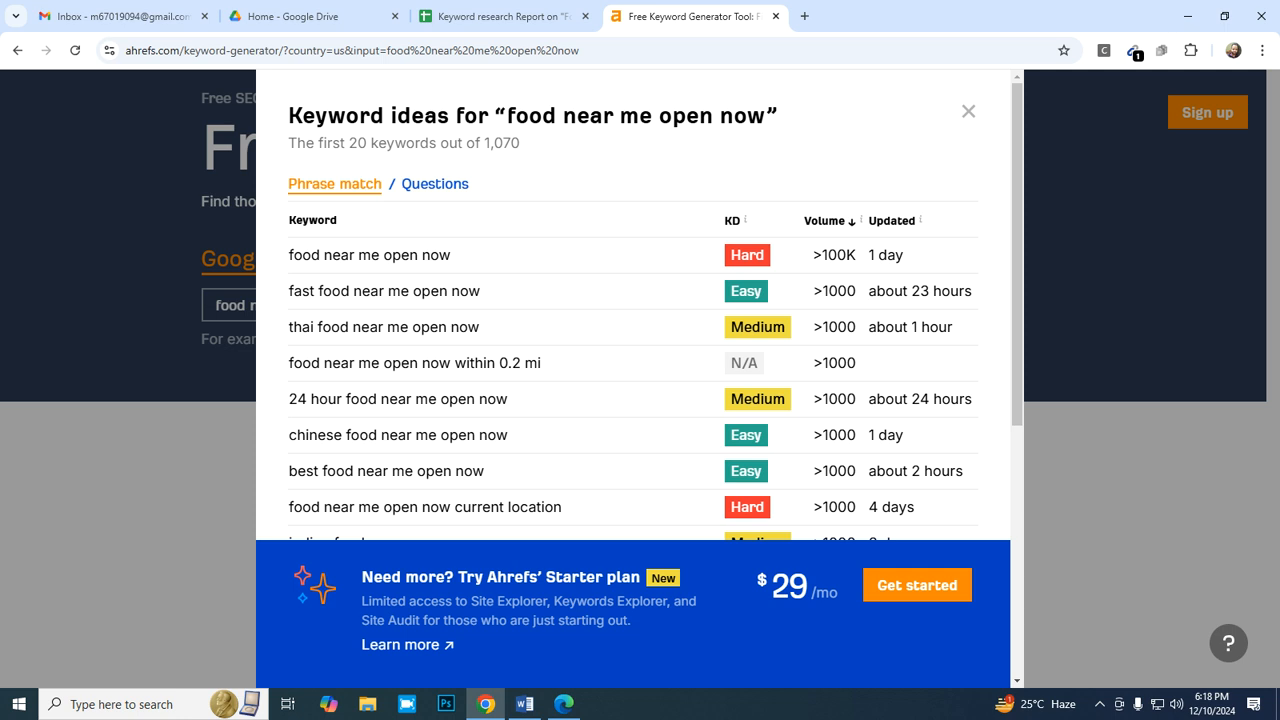
drag(480, 291, 288, 291)
key(ctrl+c)
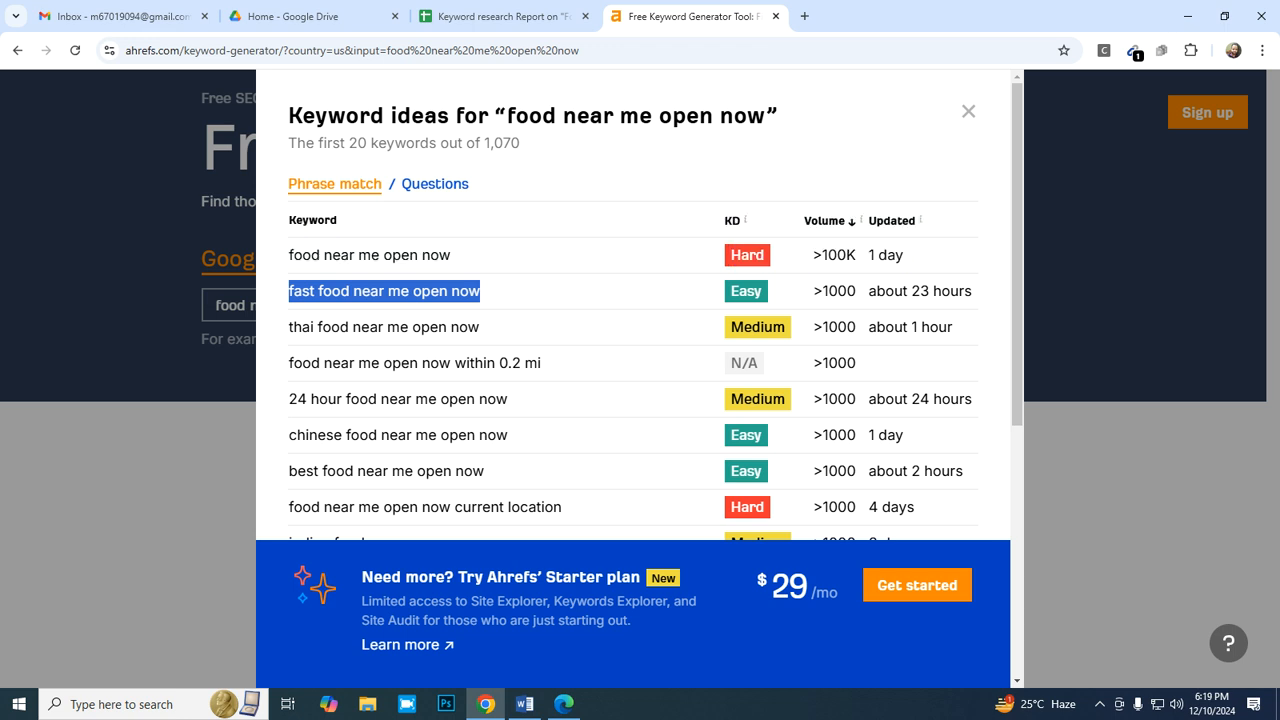
key(ctrl+shift+Tab)
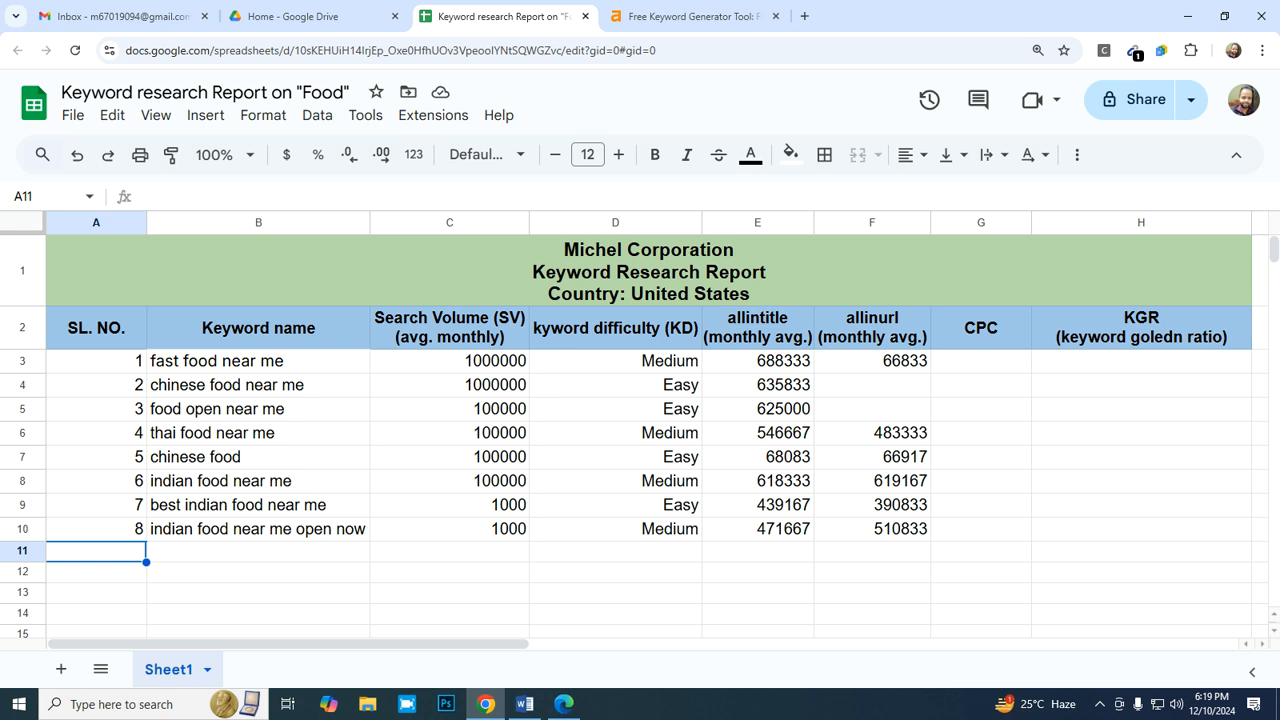
click(257, 552)
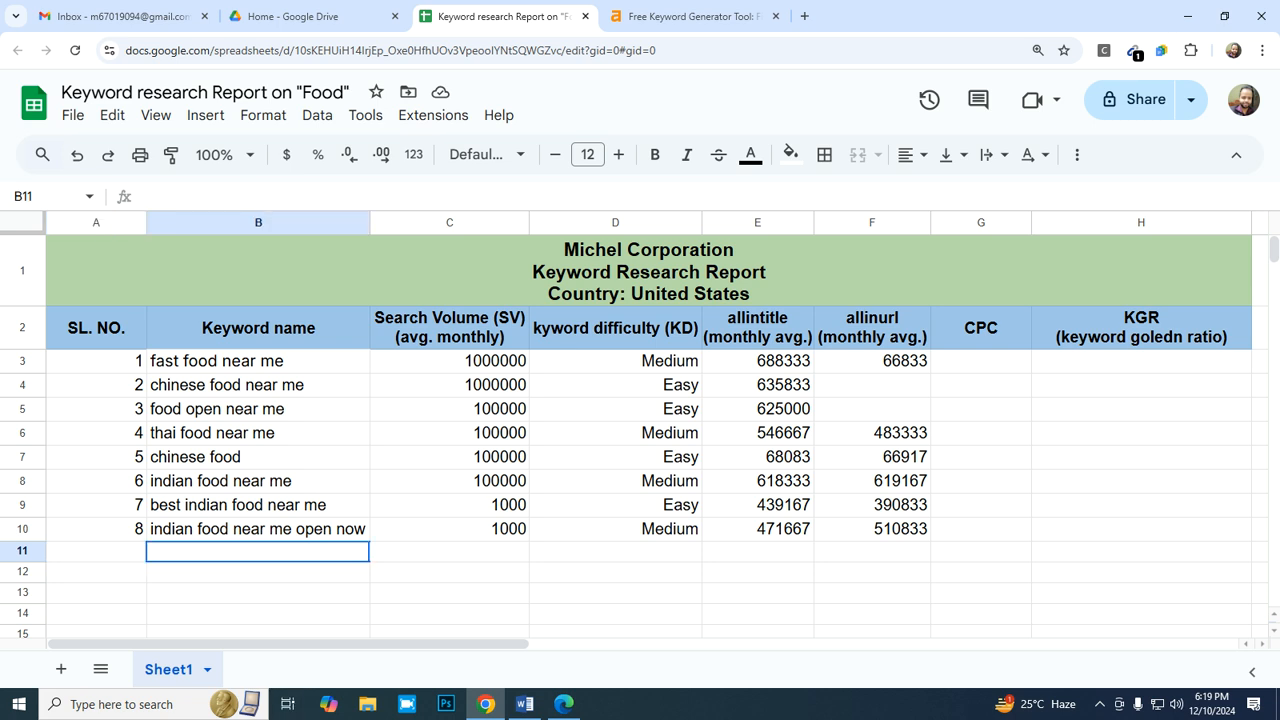
right_click(282, 552)
mouse_move(450, 268)
click(638, 276)
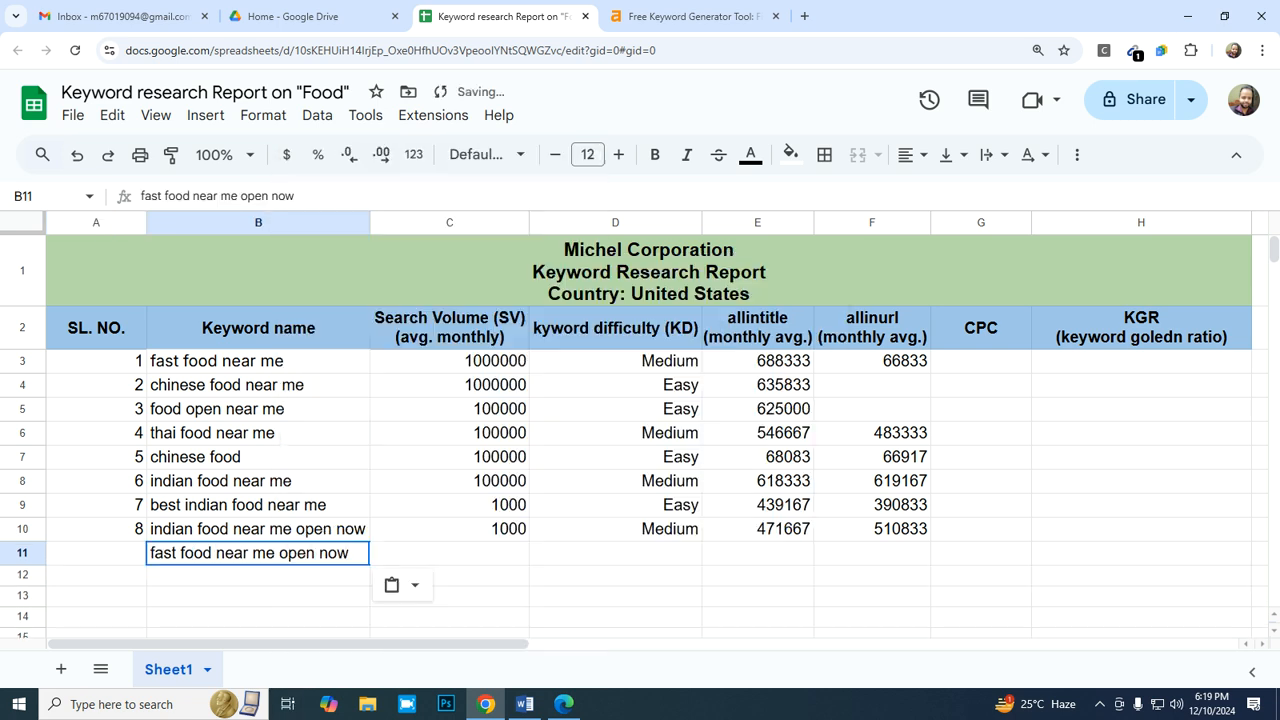
- Check the keyword's volume in Ahrefs and enter 1000 as its search volume in C11 of the report
click(449, 553)
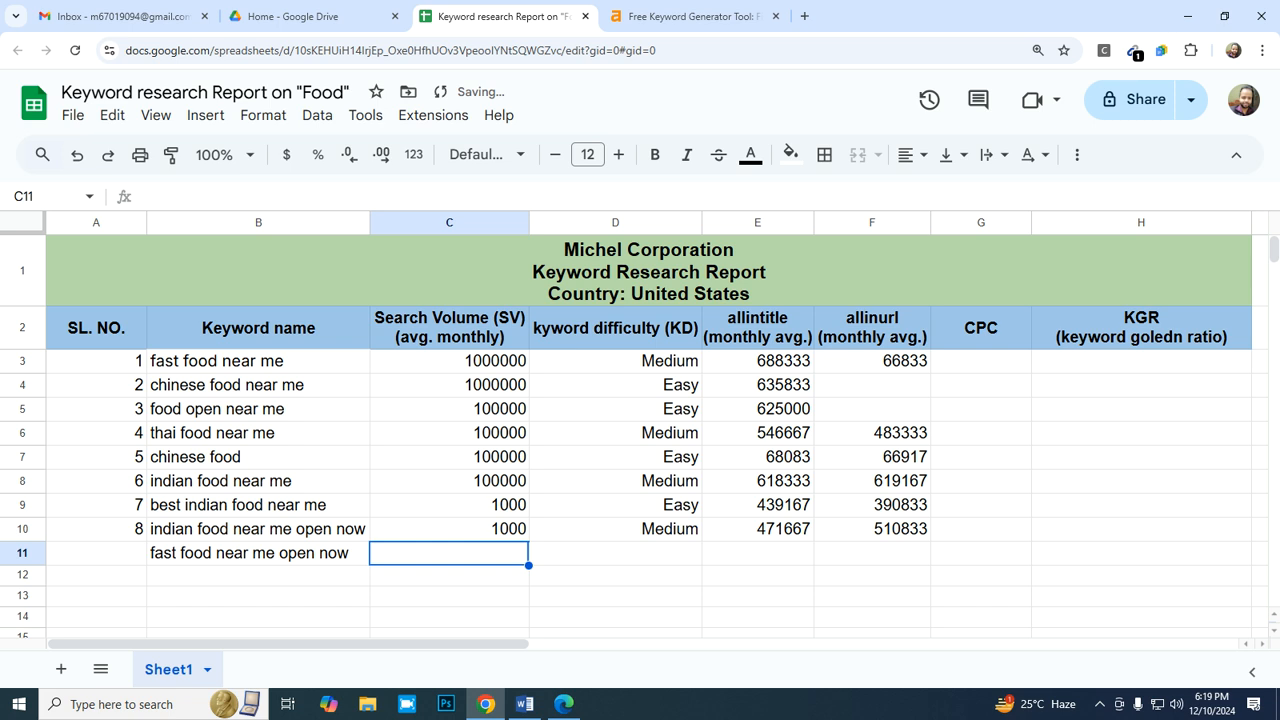
click(694, 16)
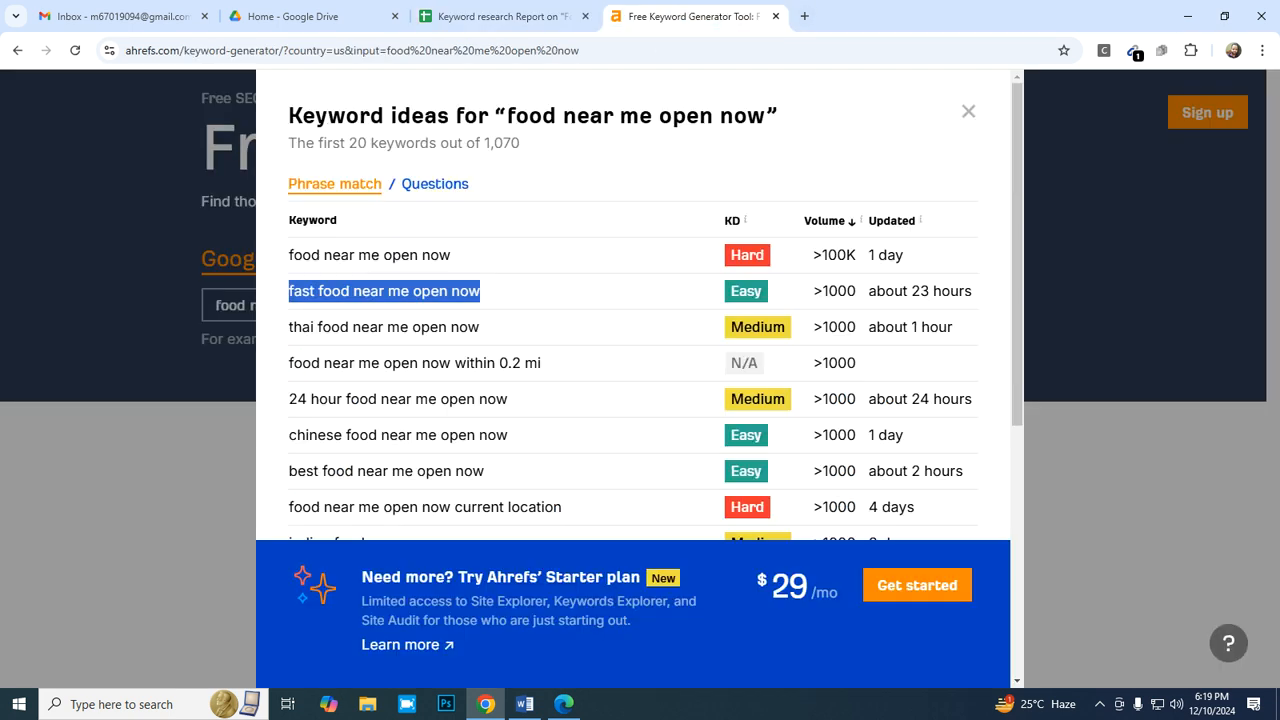
click(505, 16)
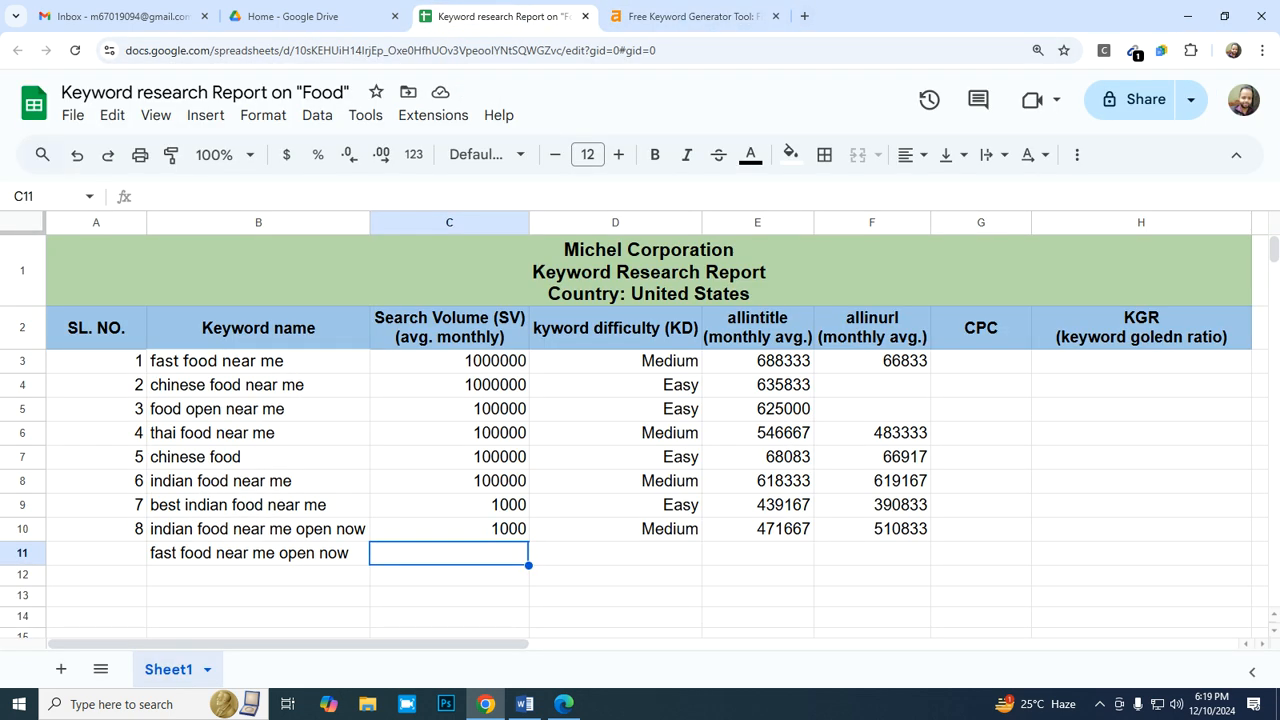
text(1000)
key(Tab)
- Copy the Easy difficulty rating from D9 into D11
key(Up)
key(Up)
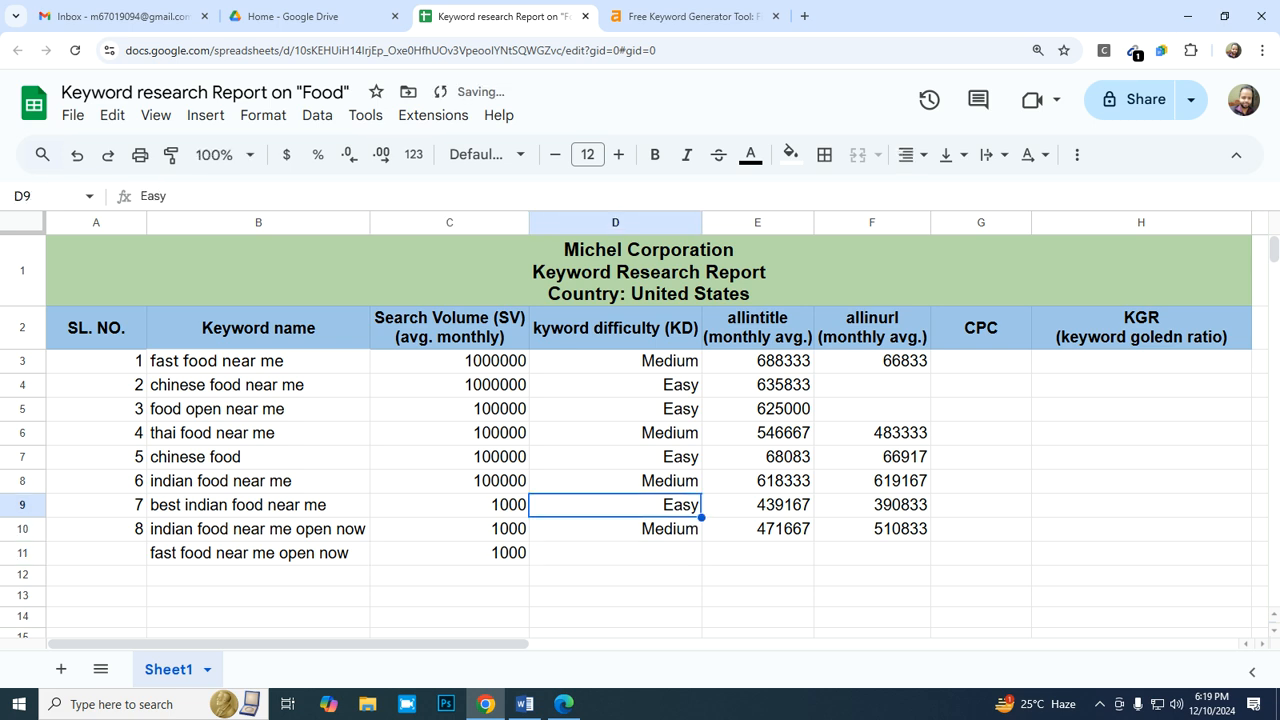
key(ctrl+c)
key(Down)
key(Down)
key(ctrl+v)
key(Tab)
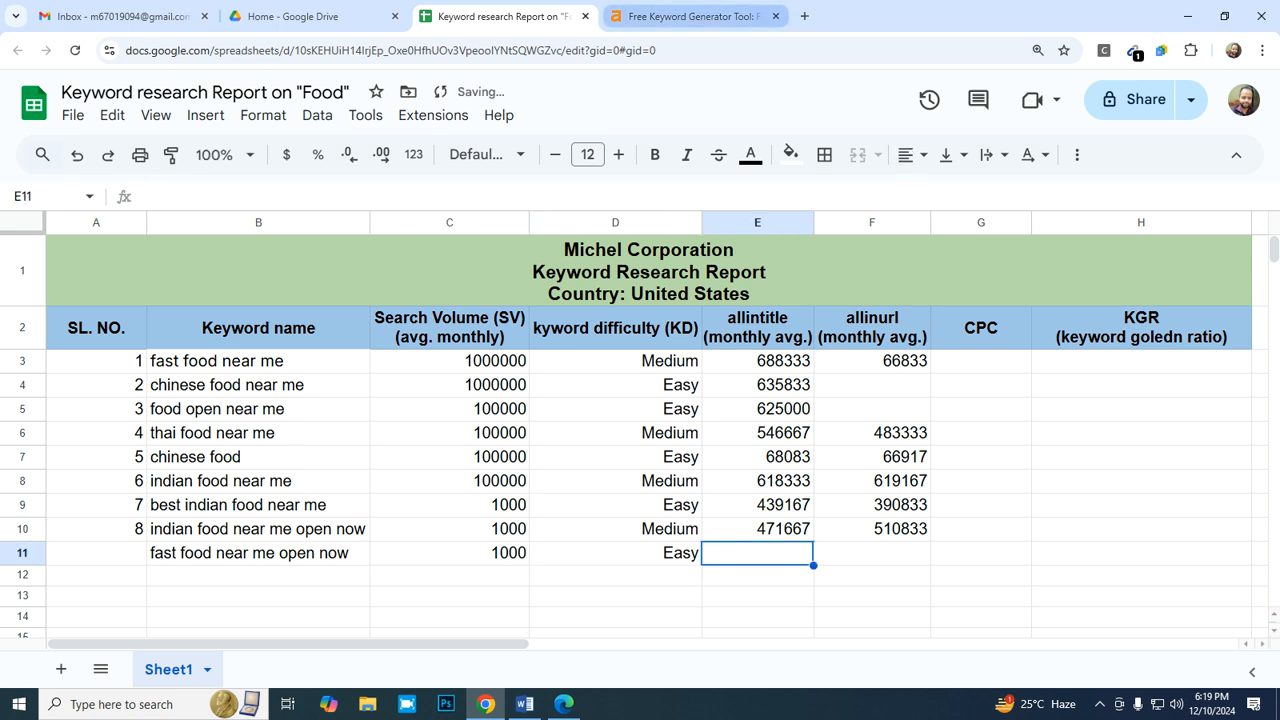
- Switch to Bing, change the operator to allintitle, and search for "allintitle:indian food near me open now"
key(ctrl+Tab)
key(alt+Tab)
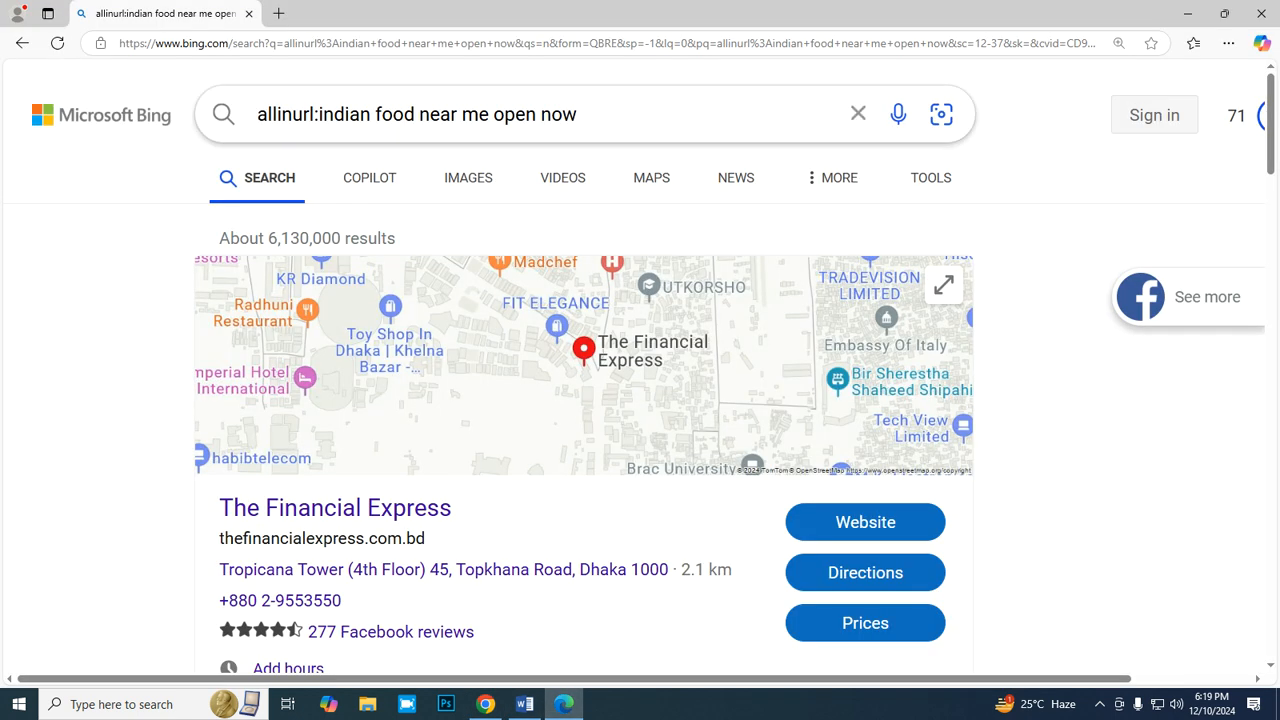
click(314, 114)
key(BackSpace)
key(BackSpace)
key(BackSpace)
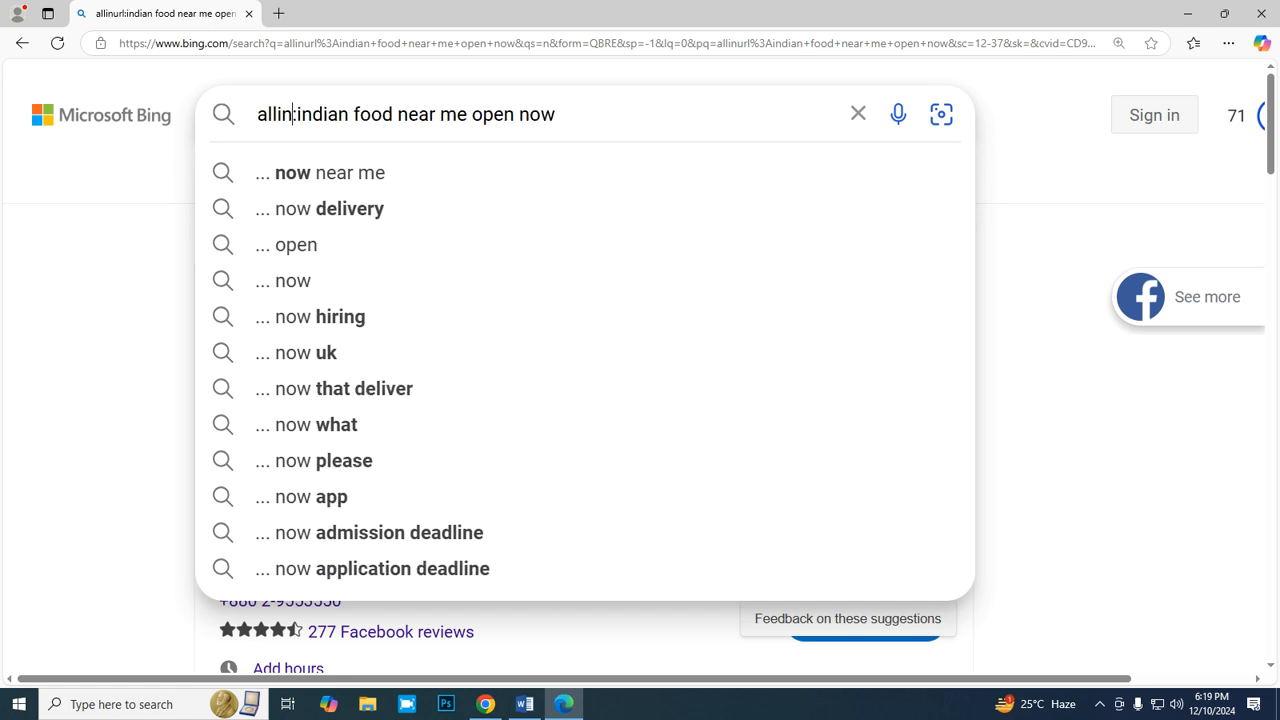
text(title)
key(Return)
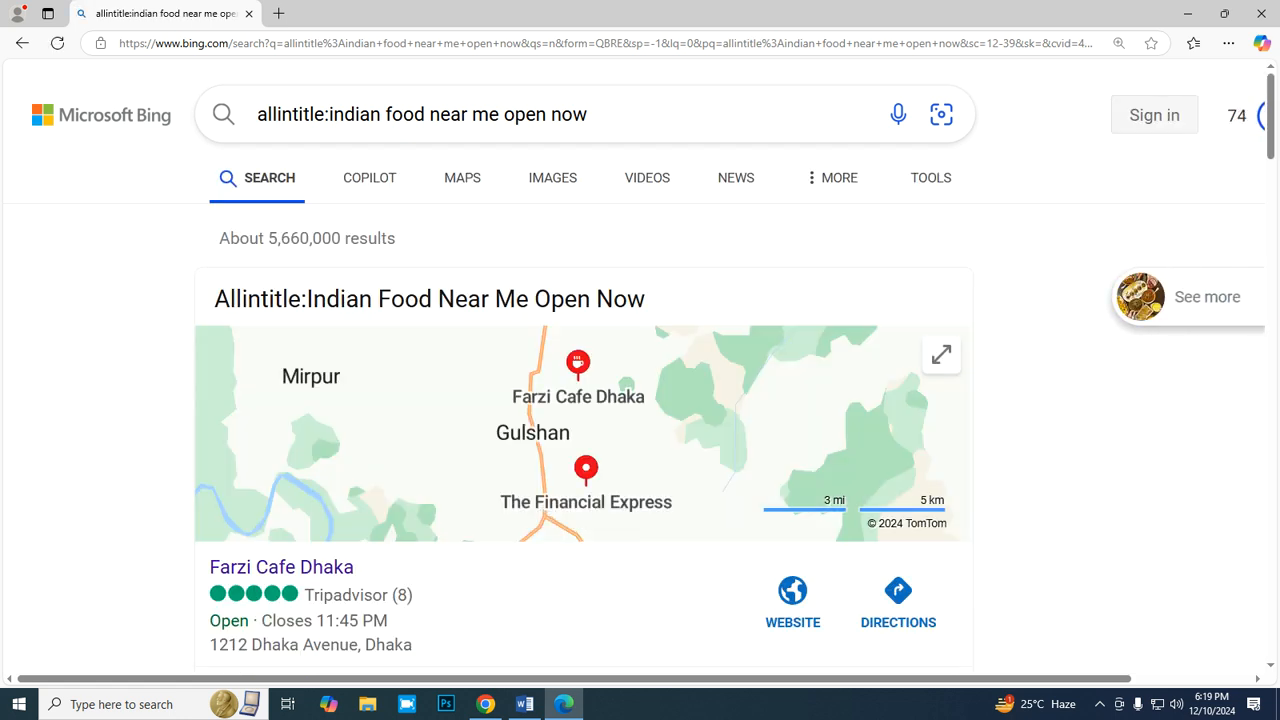
- Replace the keyword in the Bing query and search for "allintitle:fast food near me open now"
click(590, 114)
key(BackSpace)
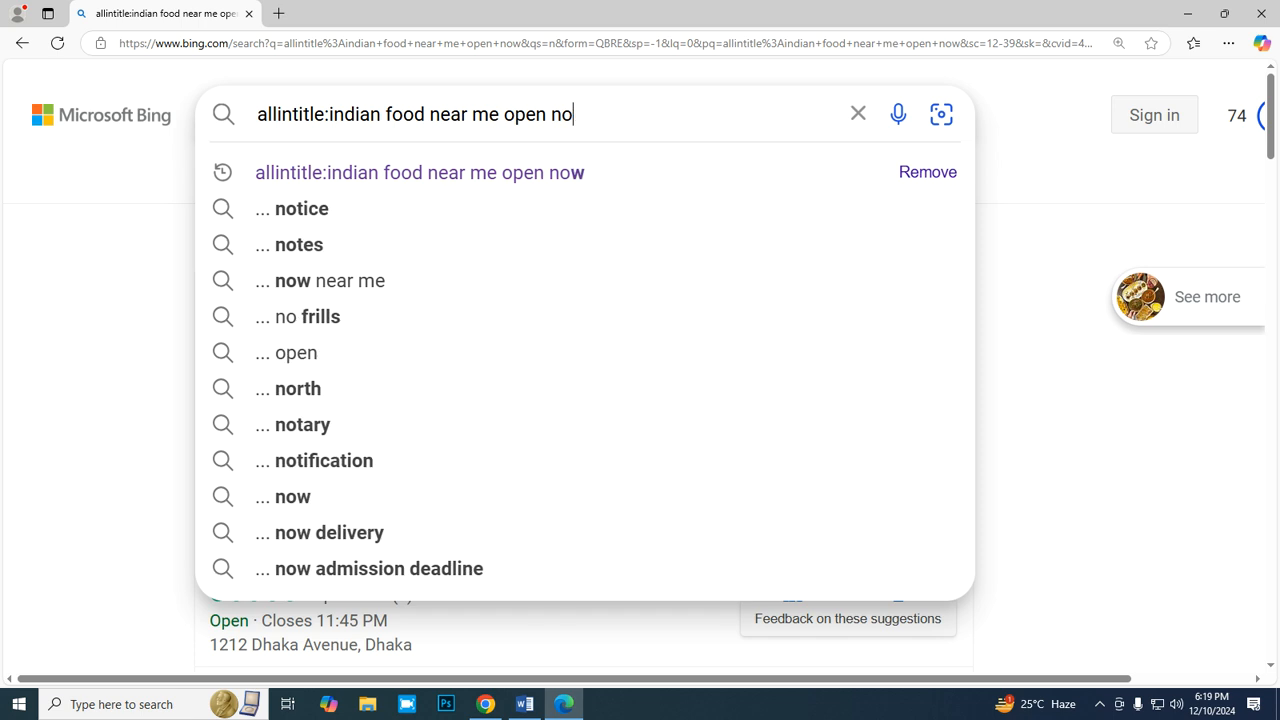
key(BackSpace)
key(BackSpace)
key(BackSpace)
key(BackSpace)
key(BackSpace)
key(BackSpace)
key(BackSpace)
key(BackSpace)
key(BackSpace)
key(BackSpace)
key(BackSpace)
key(BackSpace)
key(BackSpace)
key(BackSpace)
key(BackSpace)
key(BackSpace)
key(BackSpace)
key(BackSpace)
key(BackSpace)
key(BackSpace)
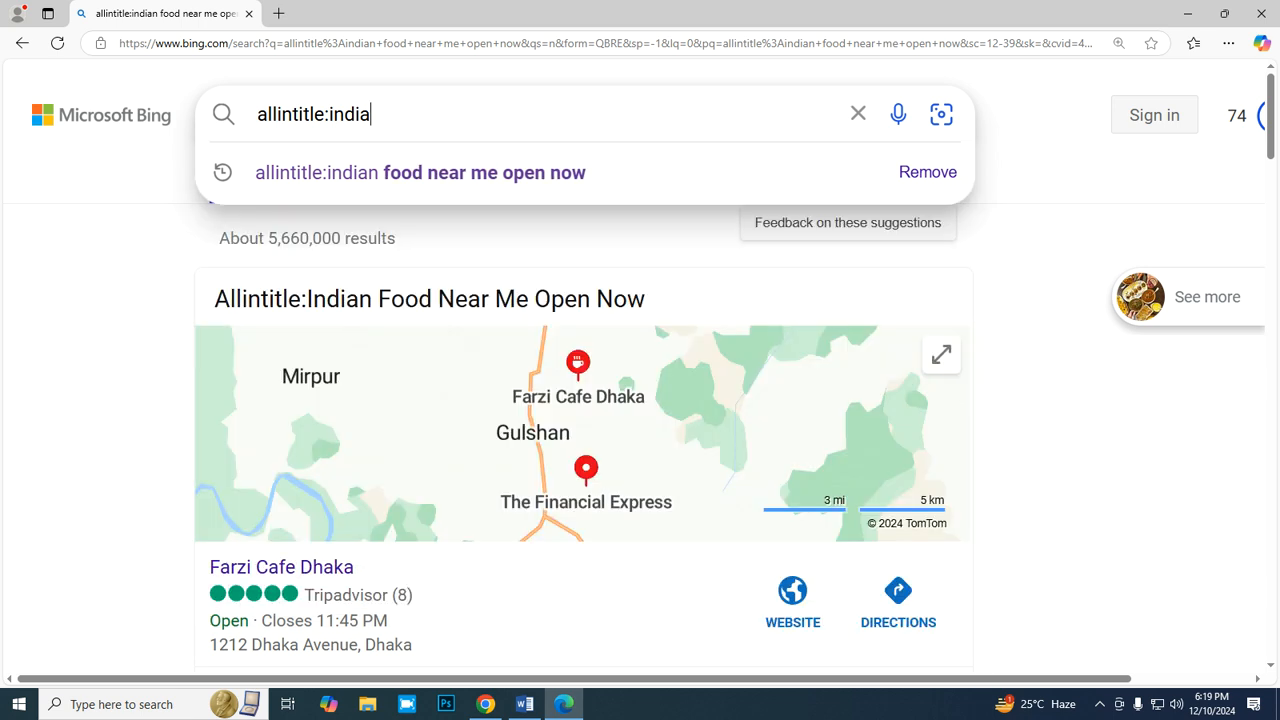
key(BackSpace)
key(BackSpace)
key(BackSpace)
key(BackSpace)
key(BackSpace)
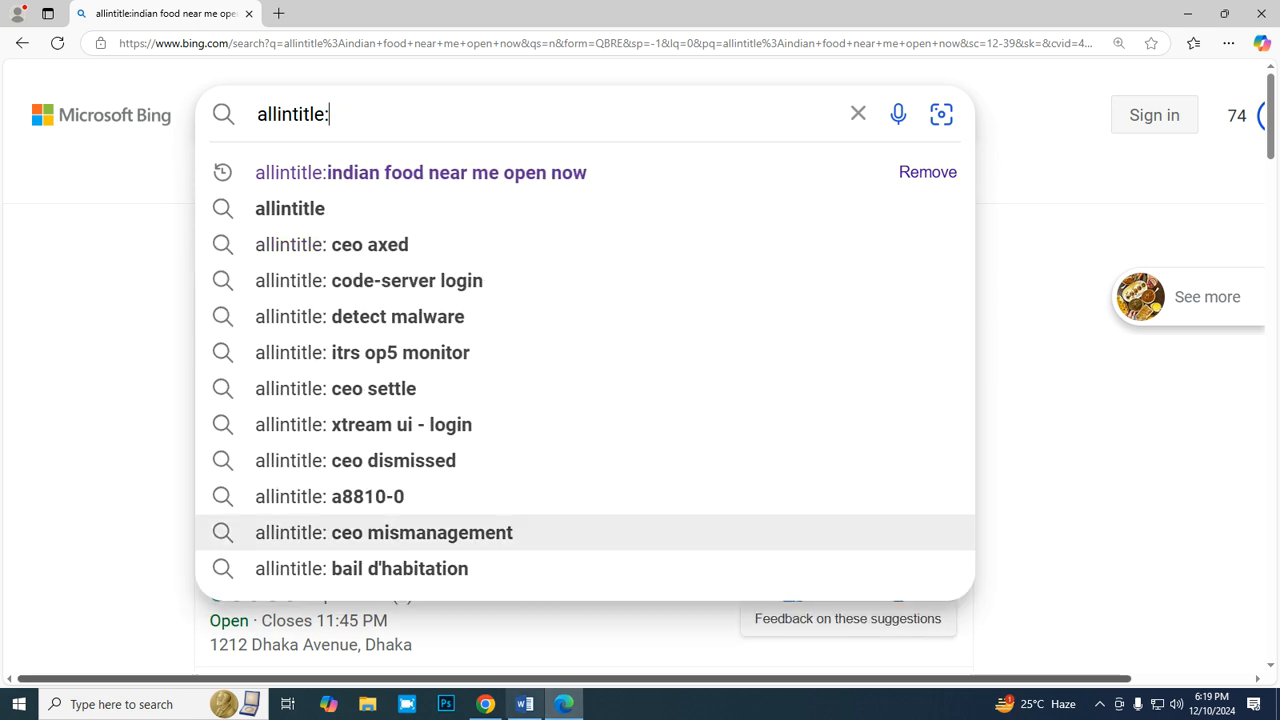
click(486, 704)
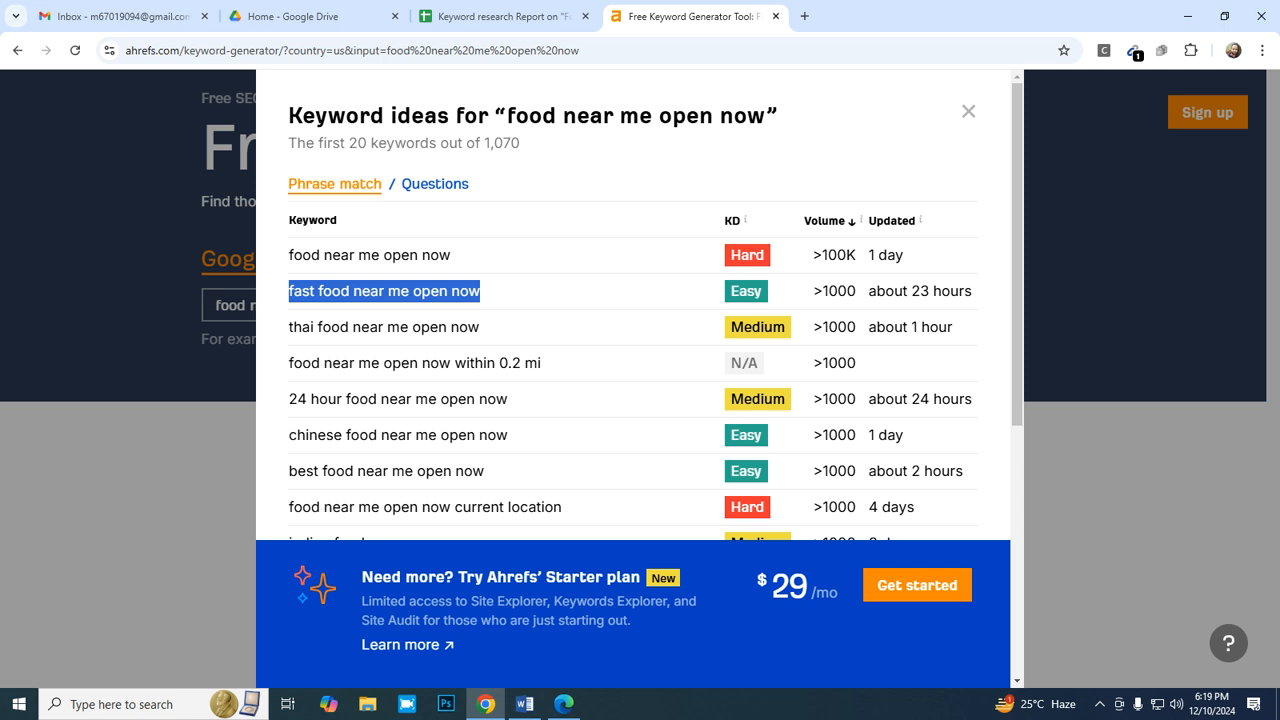
click(564, 704)
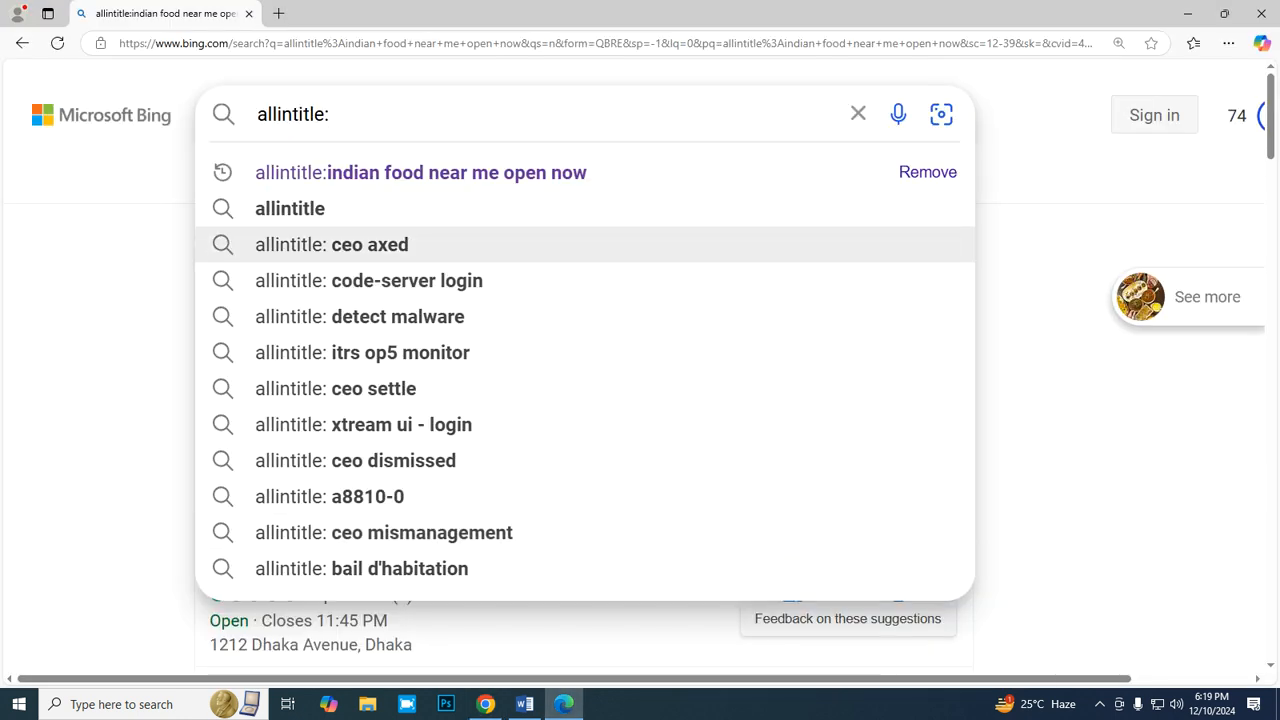
key(ctrl+v)
key(Return)
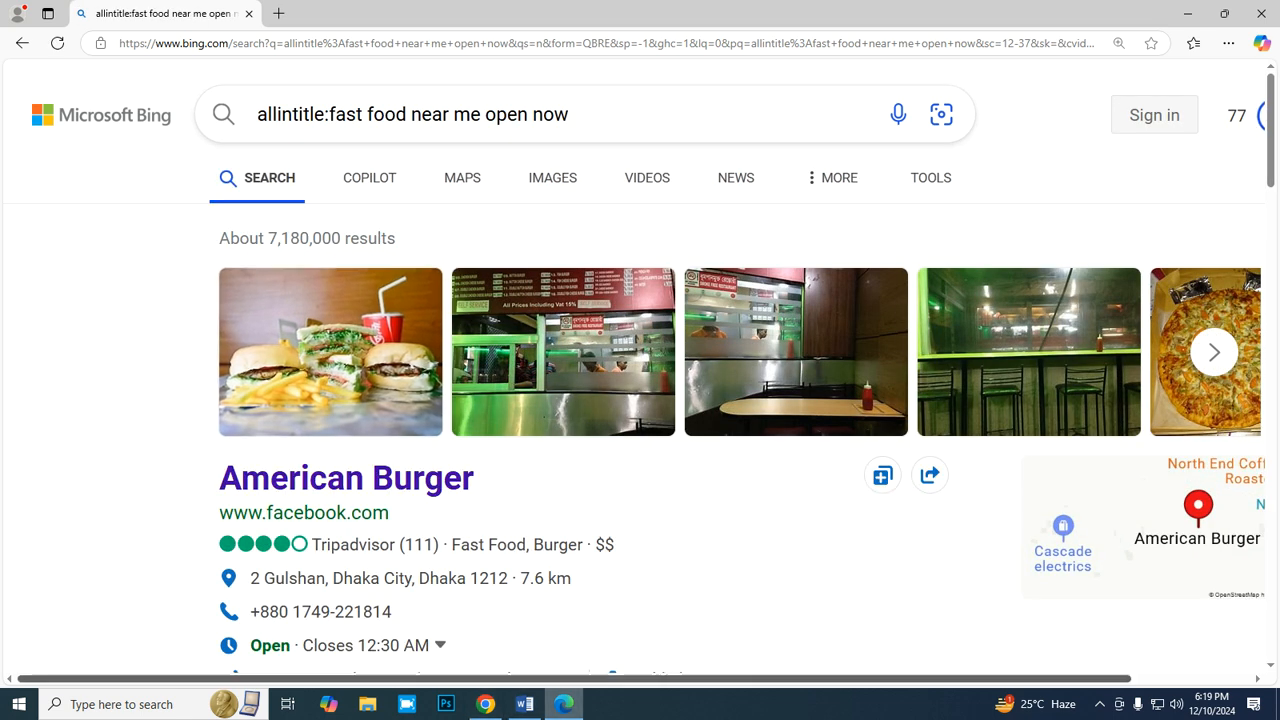
- Switch to the Google Sheets report and enter the allintitle monthly average =7180000/12 in E11
click(485, 704)
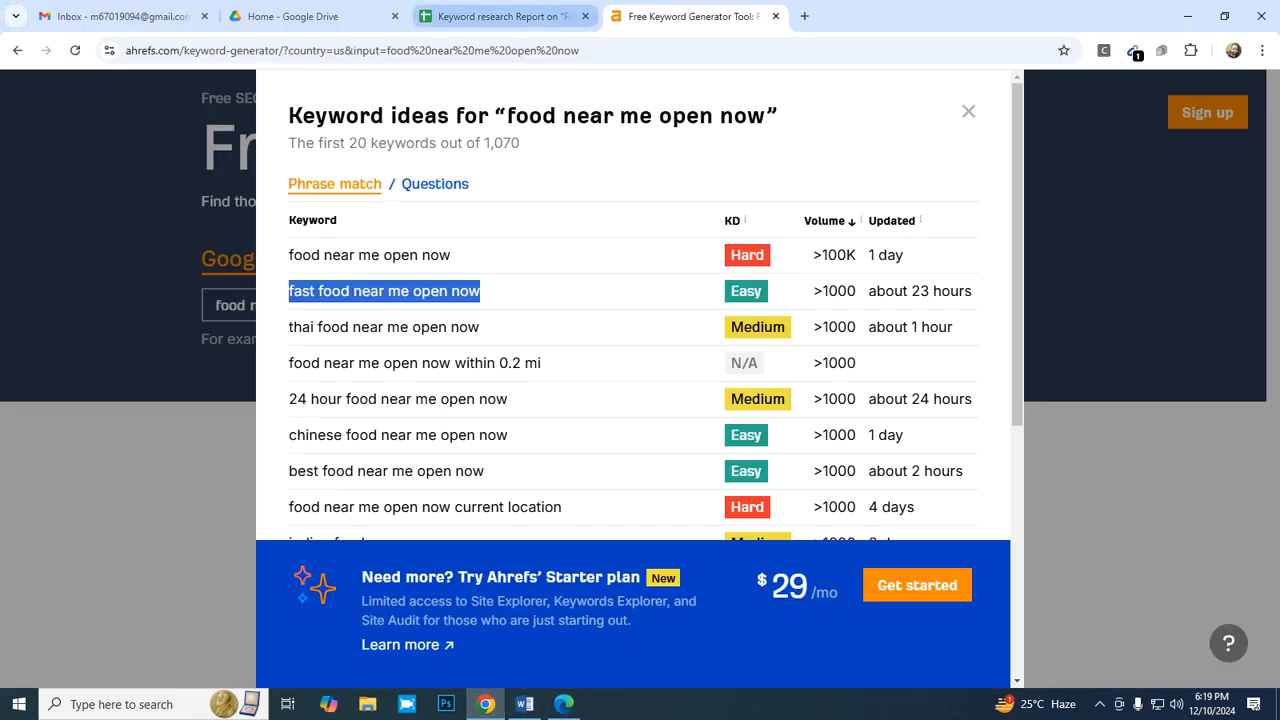
click(500, 16)
text(=)
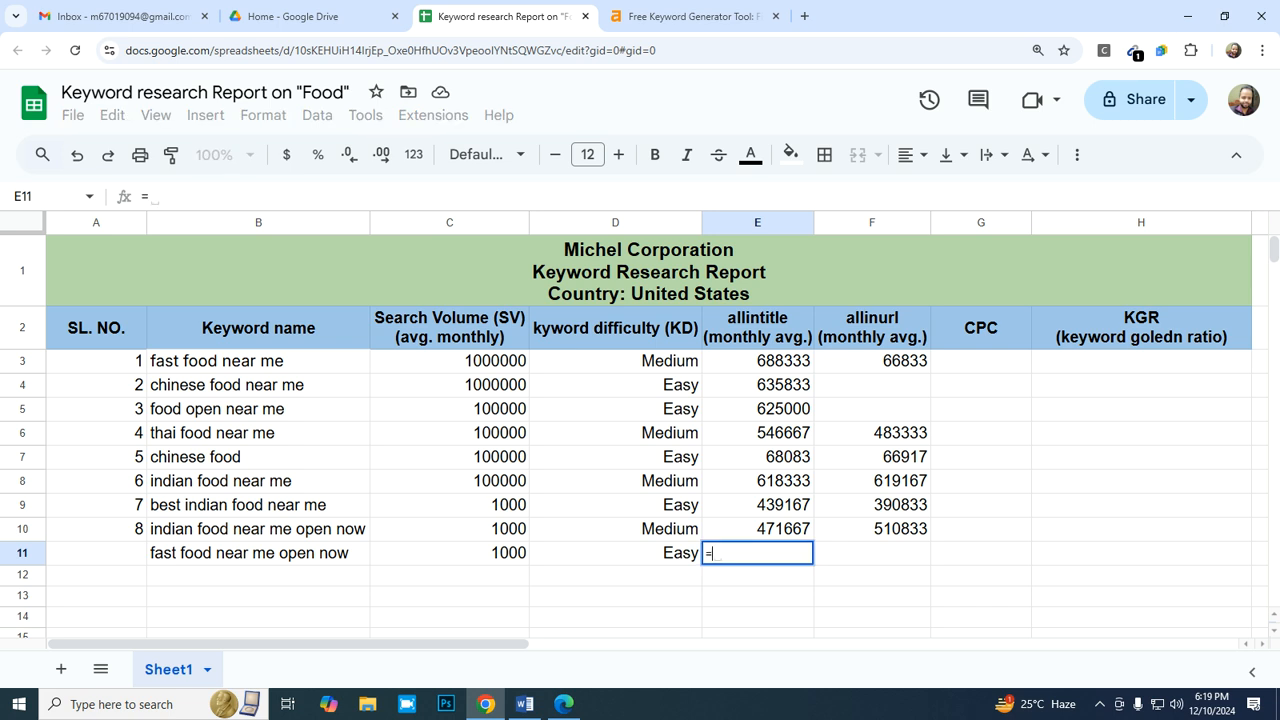
text(7180000/12)
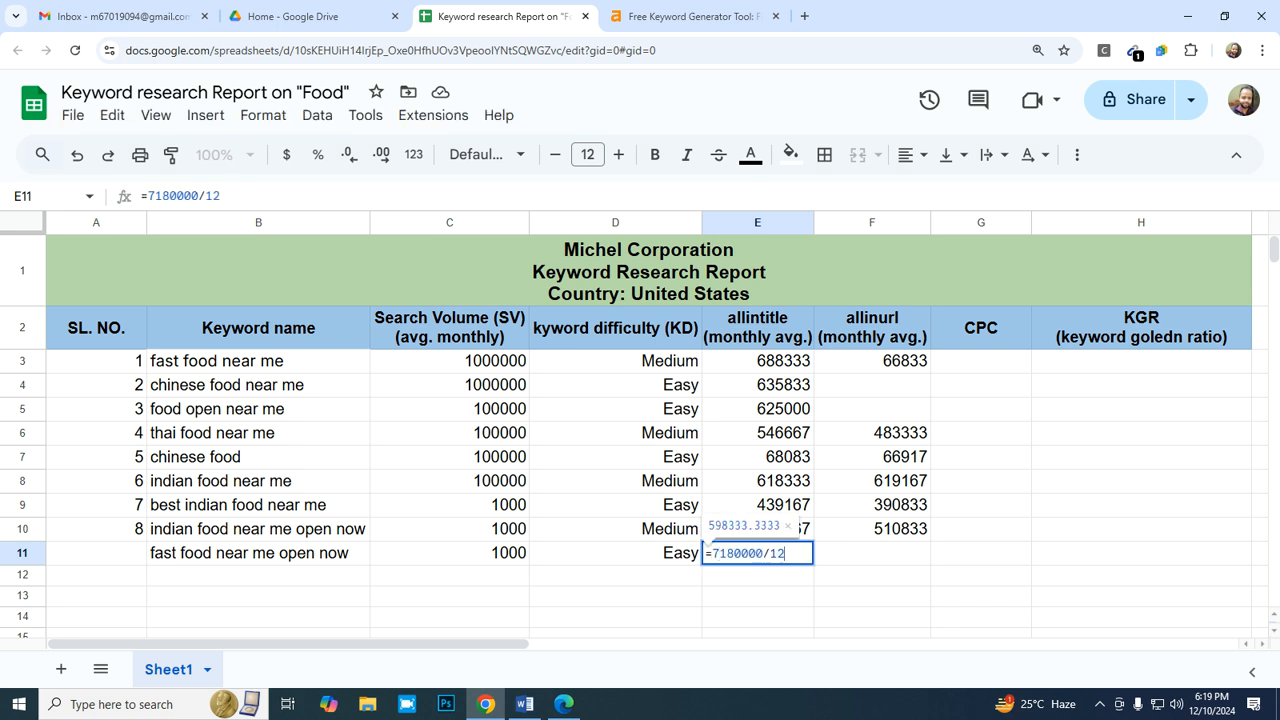
key(Return)
key(Up)
key(Right)
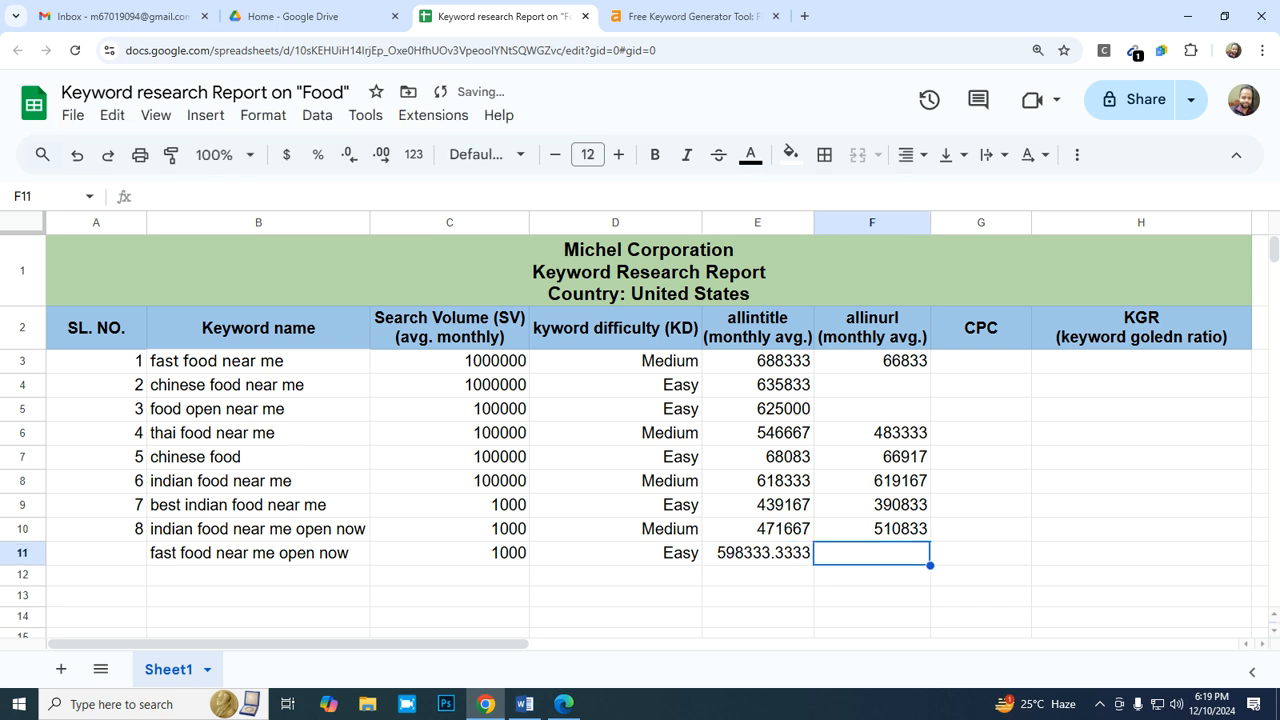
- Switch to Bing, change the operator to allinurl, and search for "allinurl:fast food near me open now"
click(564, 704)
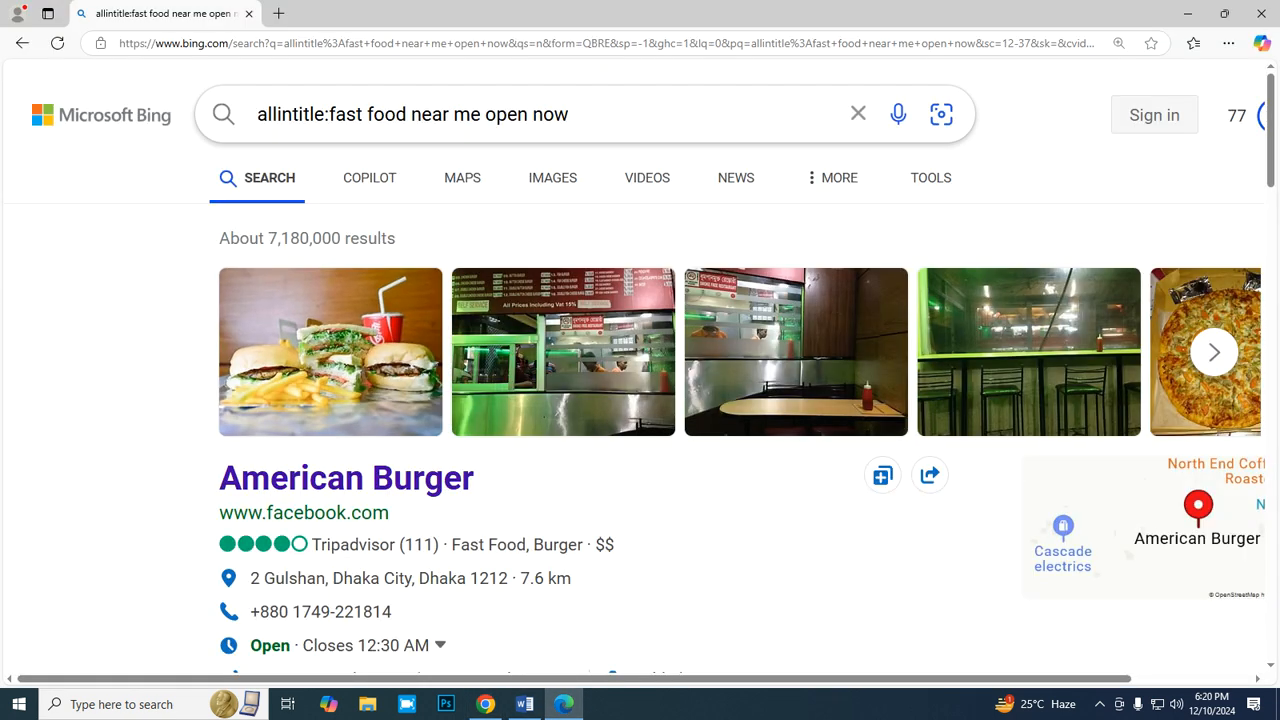
click(326, 114)
key(BackSpace)
key(BackSpace)
key(BackSpace)
key(BackSpace)
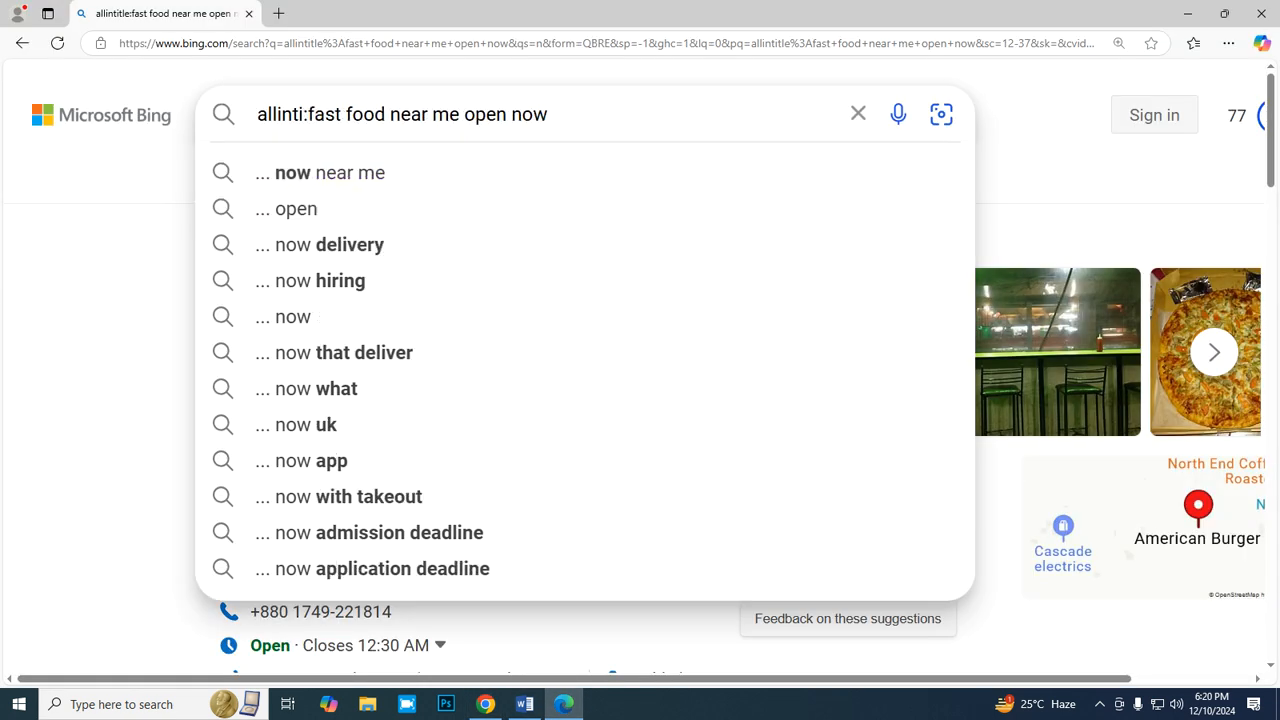
key(BackSpace)
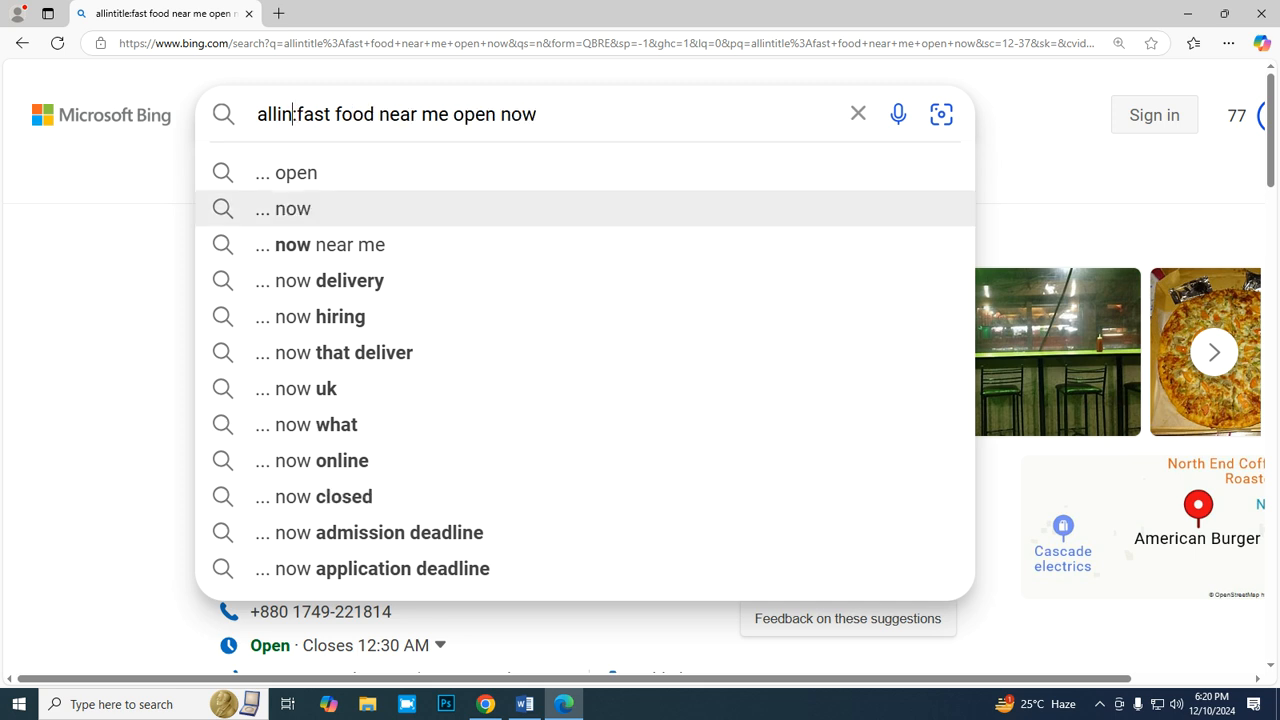
text(url)
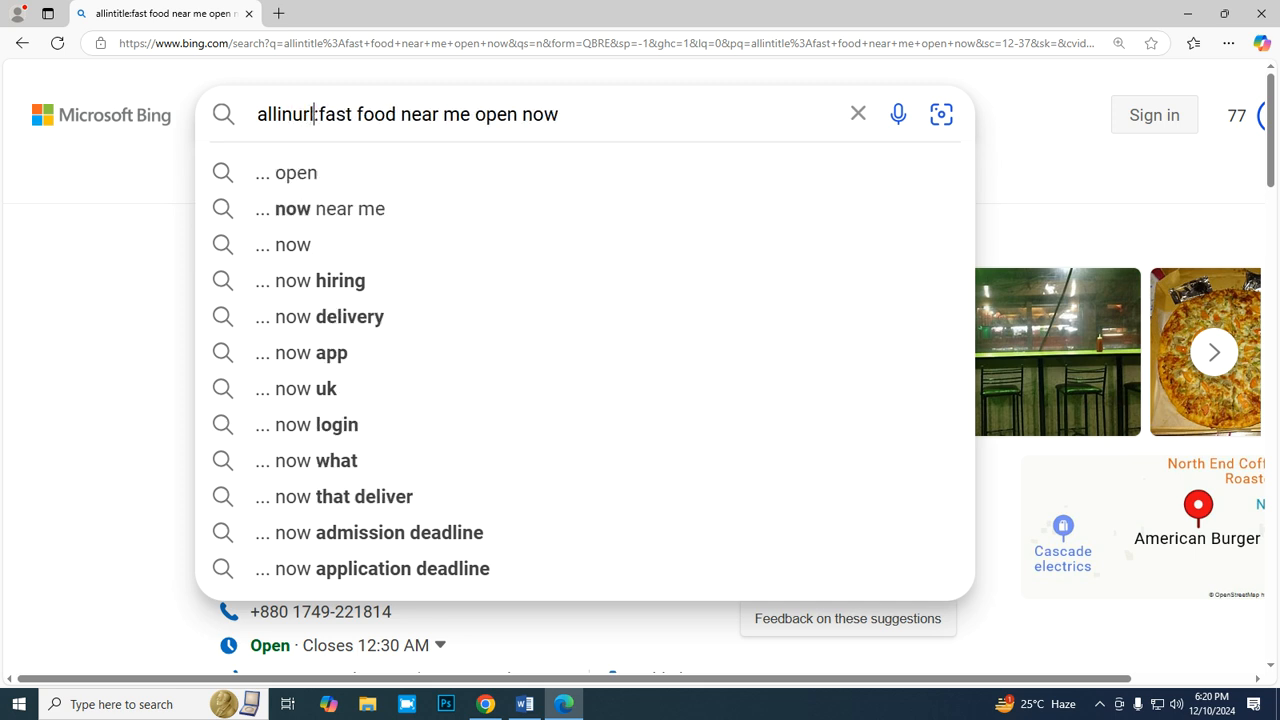
key(Return)
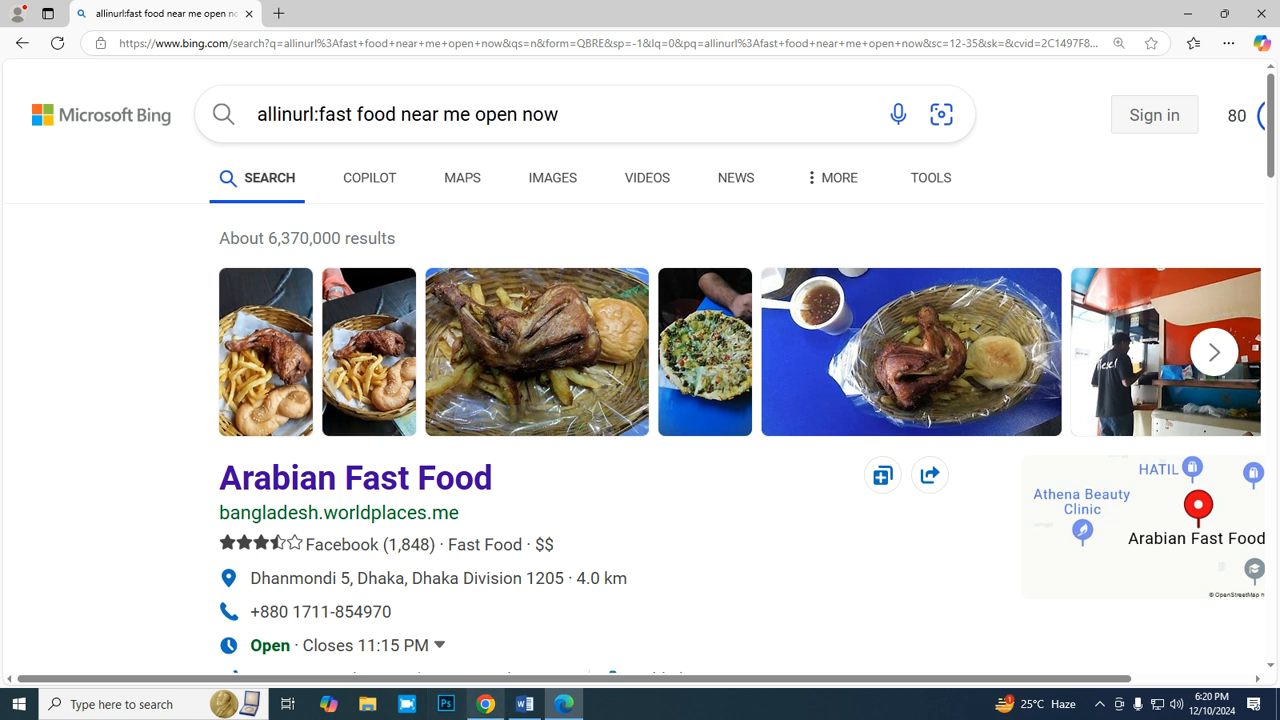
- Return to the Google Sheets report and enter the allinurl monthly average =6370000/12 in F11
key(alt+Tab)
text(=6370000/12)
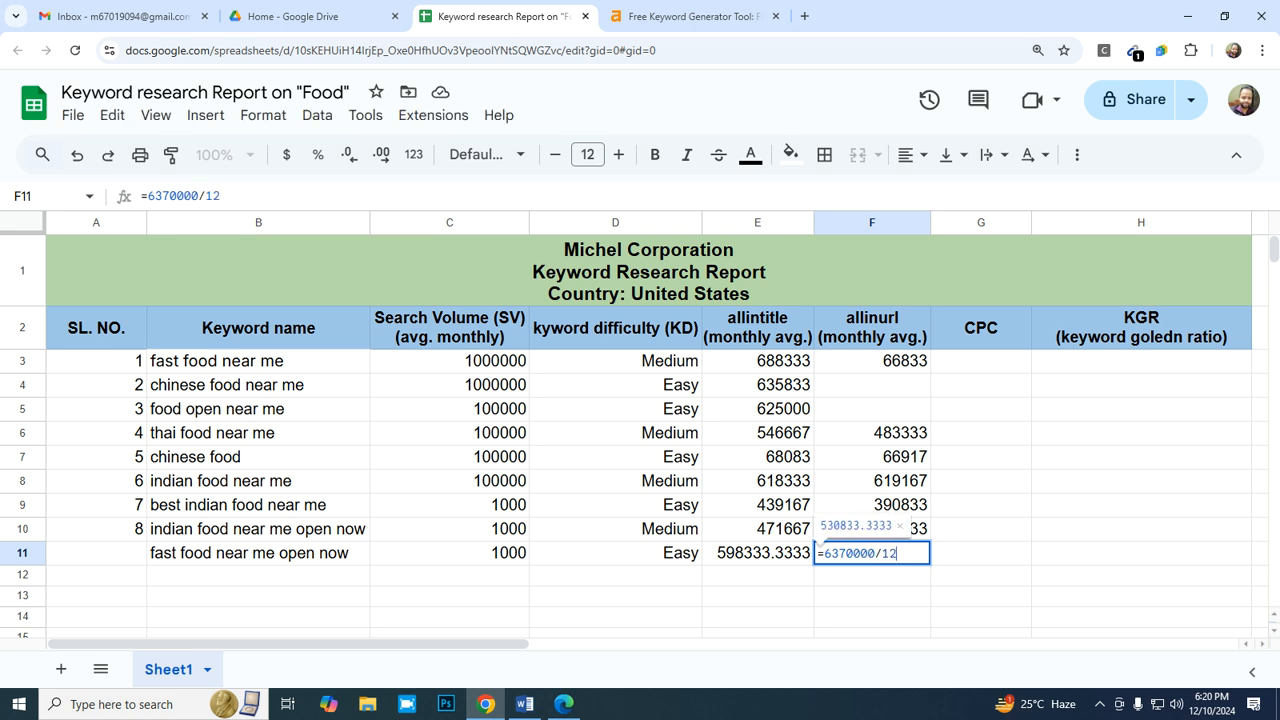
key(Return)
- Apply the whole-number format "0" to the allinurl value in F11 and the allintitle value in E11
key(Up)
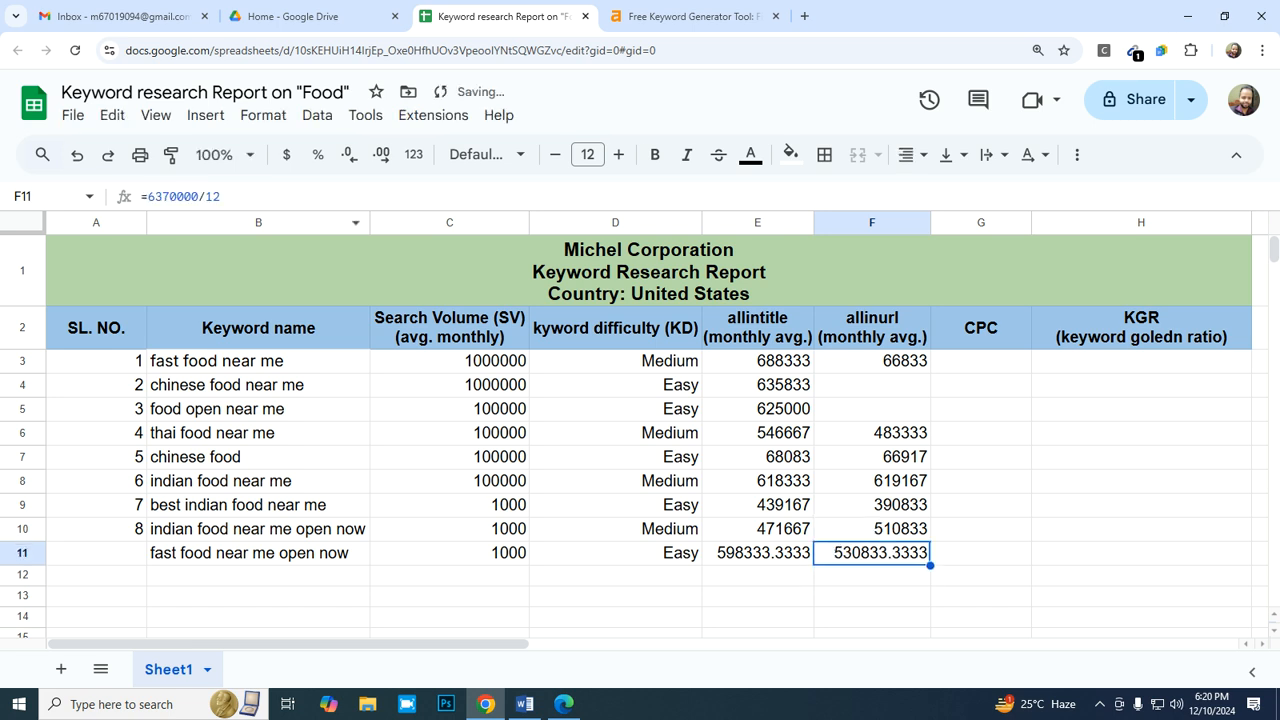
click(263, 115)
mouse_move(297, 198)
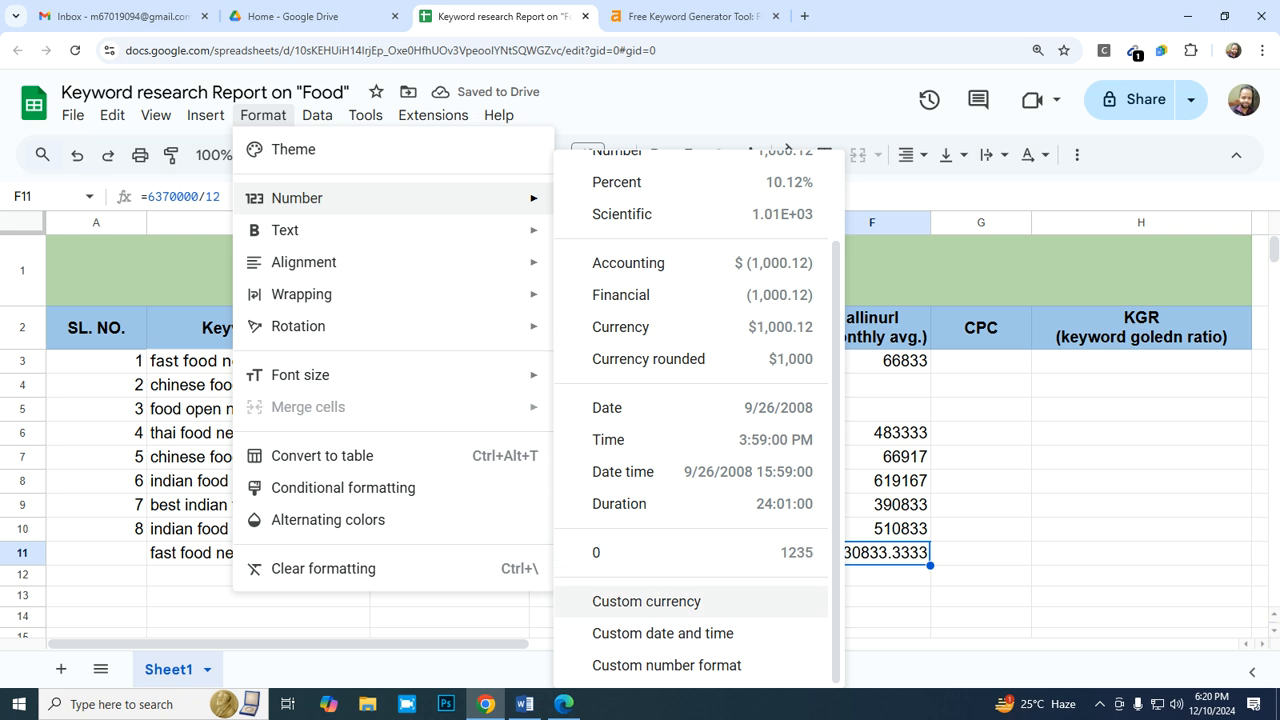
click(597, 552)
click(757, 553)
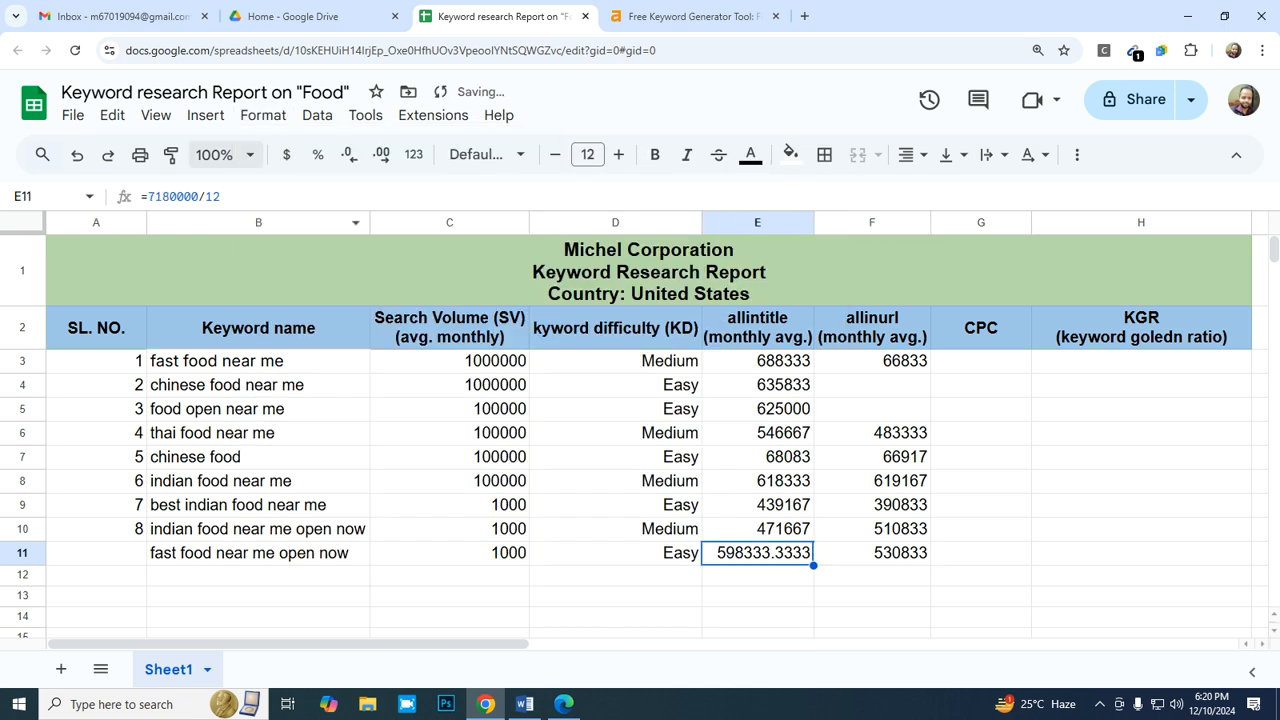
click(263, 115)
mouse_move(297, 198)
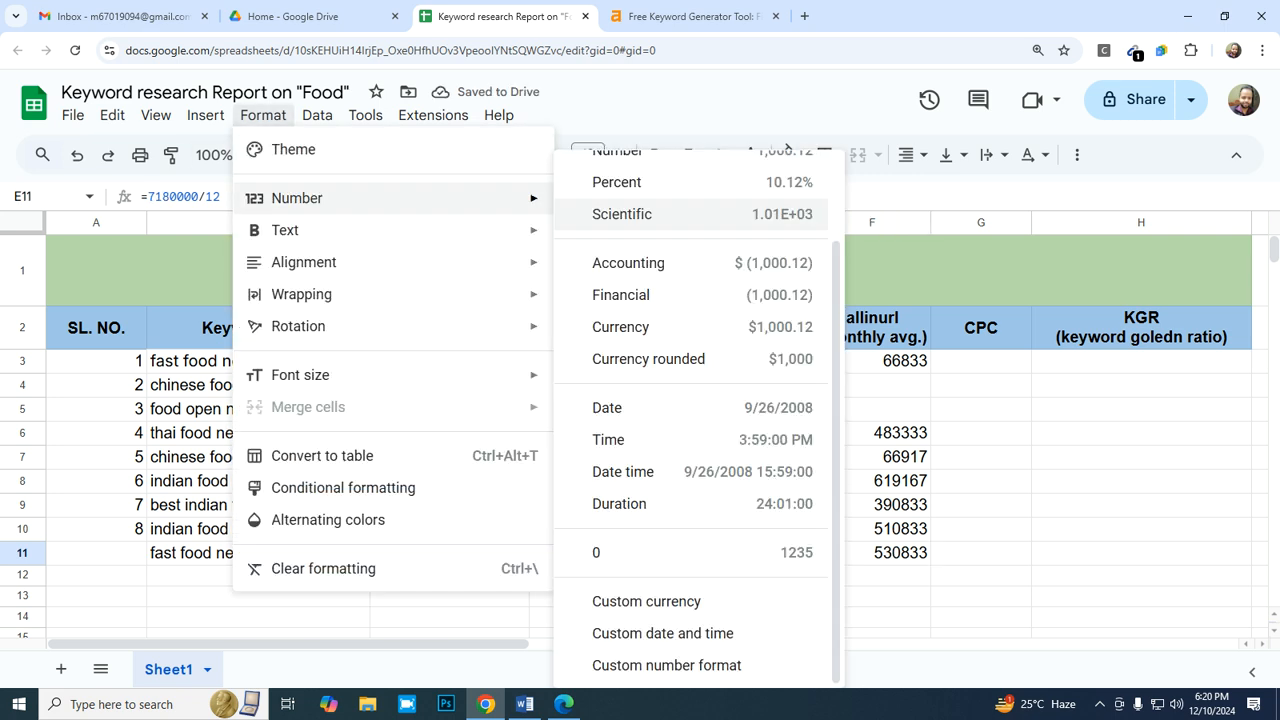
click(600, 552)
- Enter serial number 9 in A11 for the "fast food near me open now" row
key(Down)
key(Left)
key(Left)
key(Left)
key(Left)
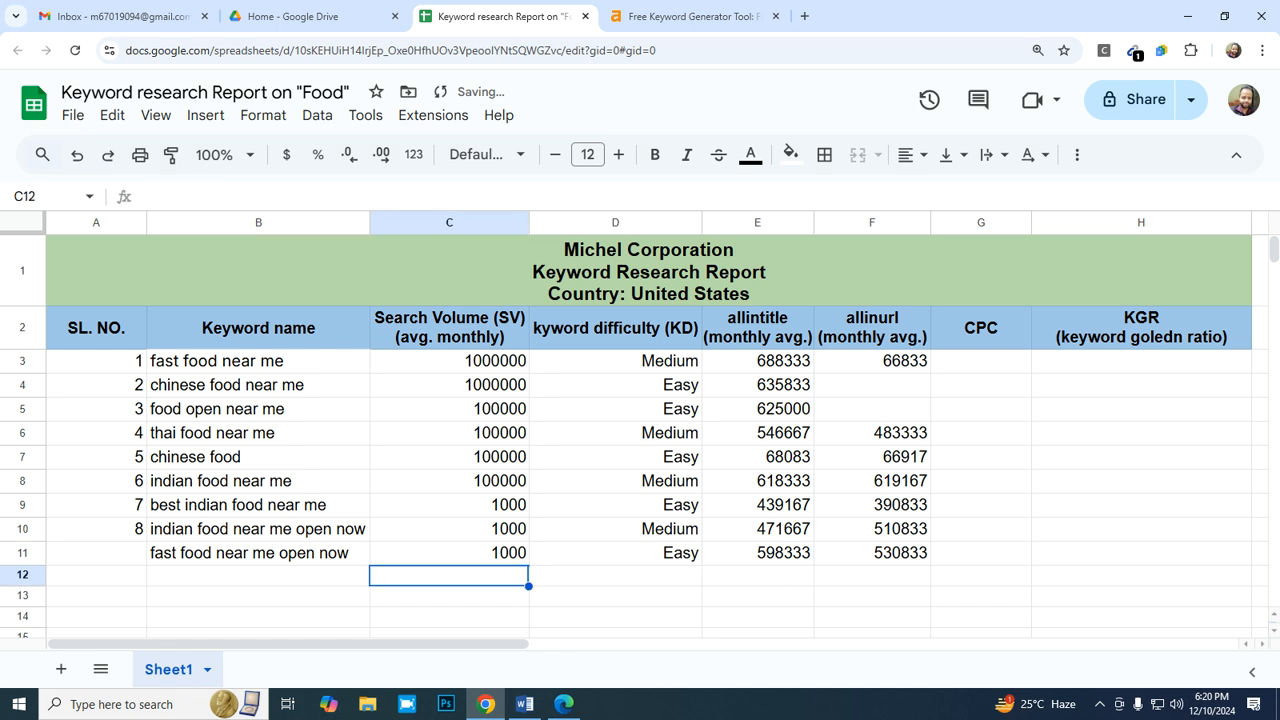
key(Up)
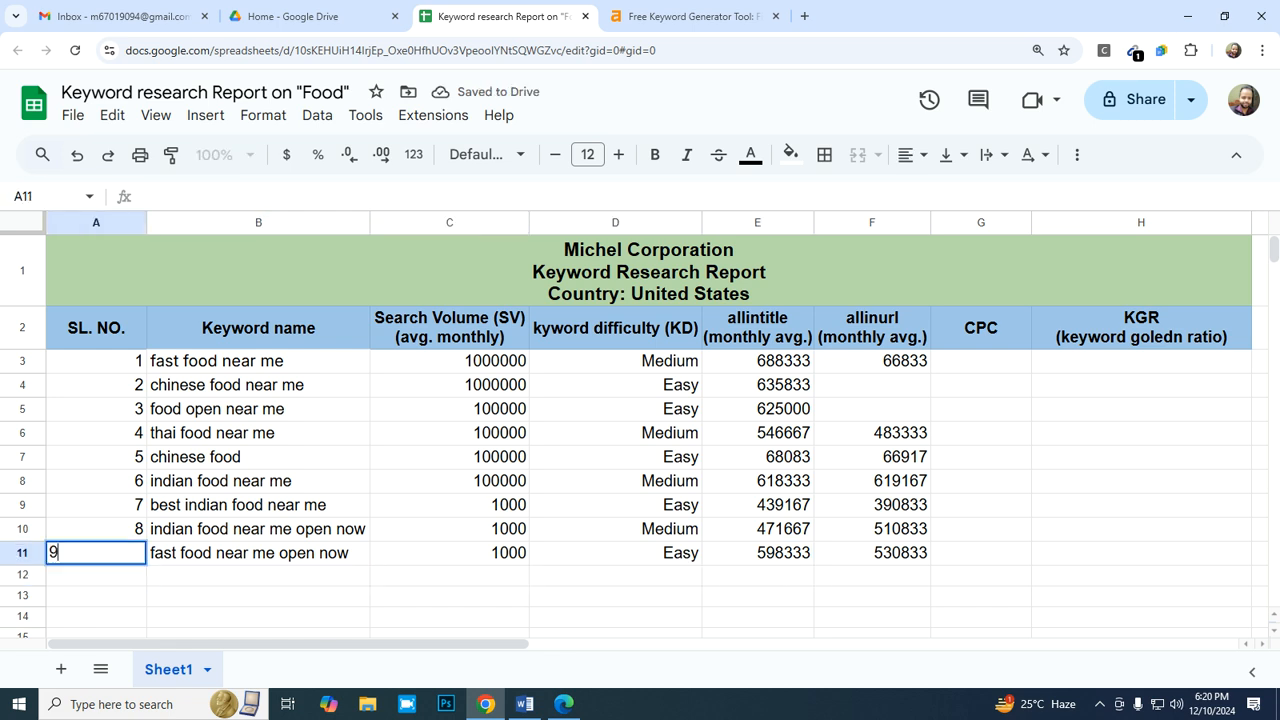
text(9)
key(Return)
- Copy the keyword "thai food near me open now" from the Ahrefs ideas and paste it as values only into B12
key(Right)
click(690, 16)
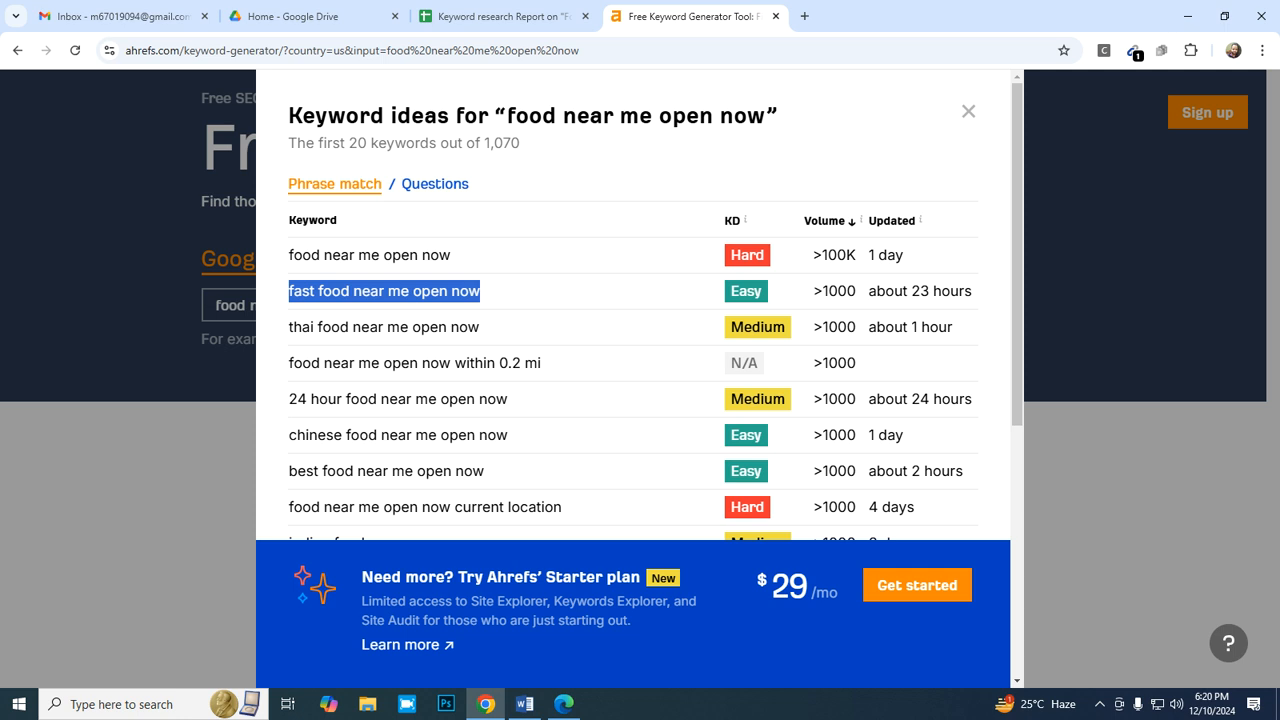
click(504, 16)
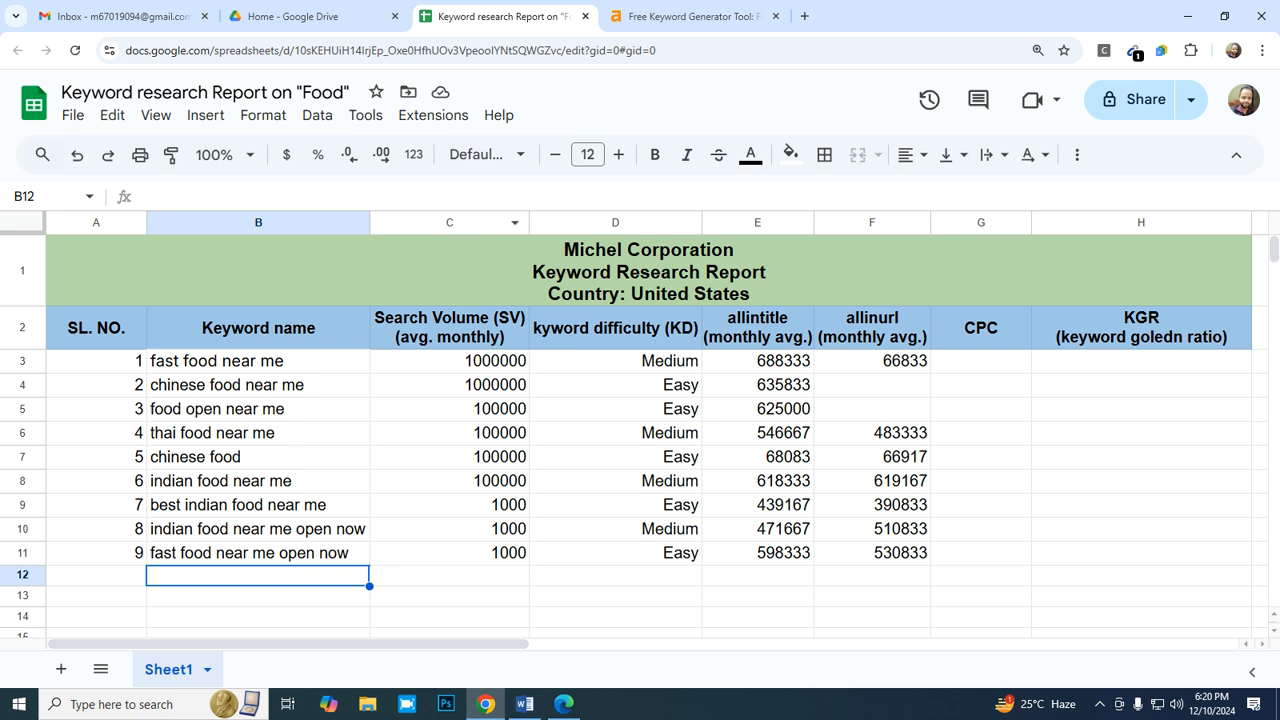
click(690, 16)
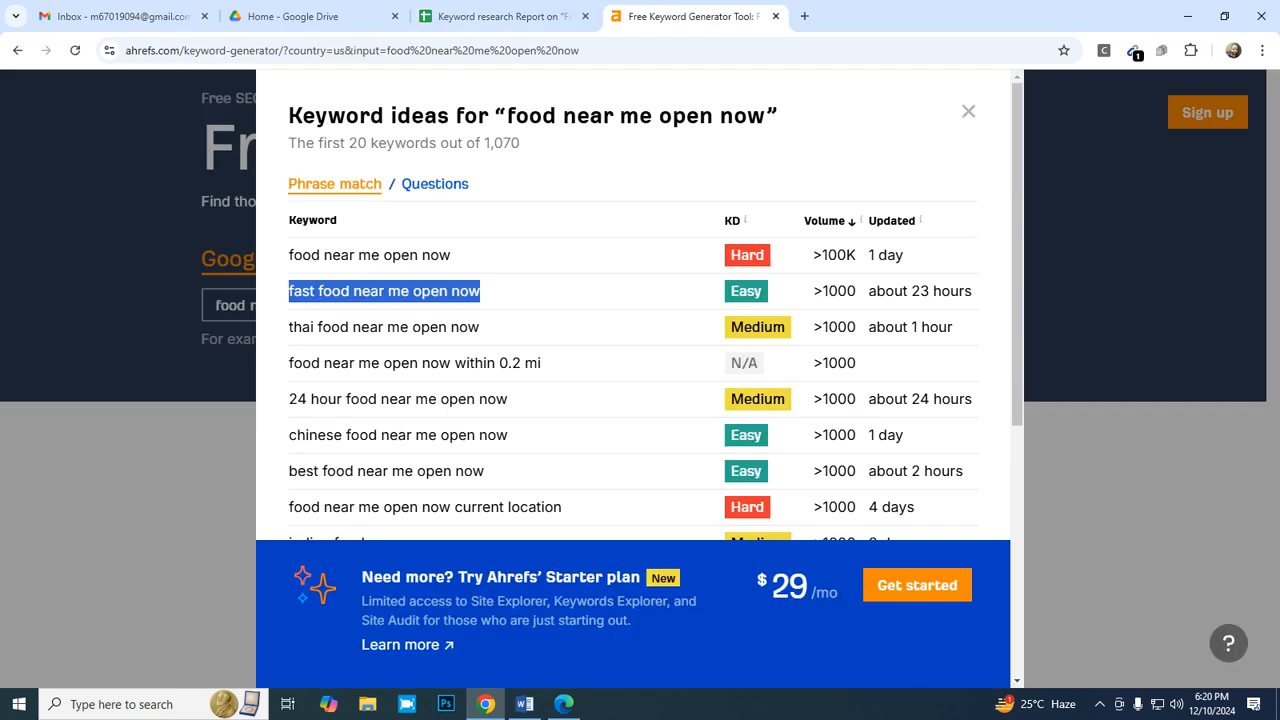
drag(289, 327, 480, 327)
key(ctrl+c)
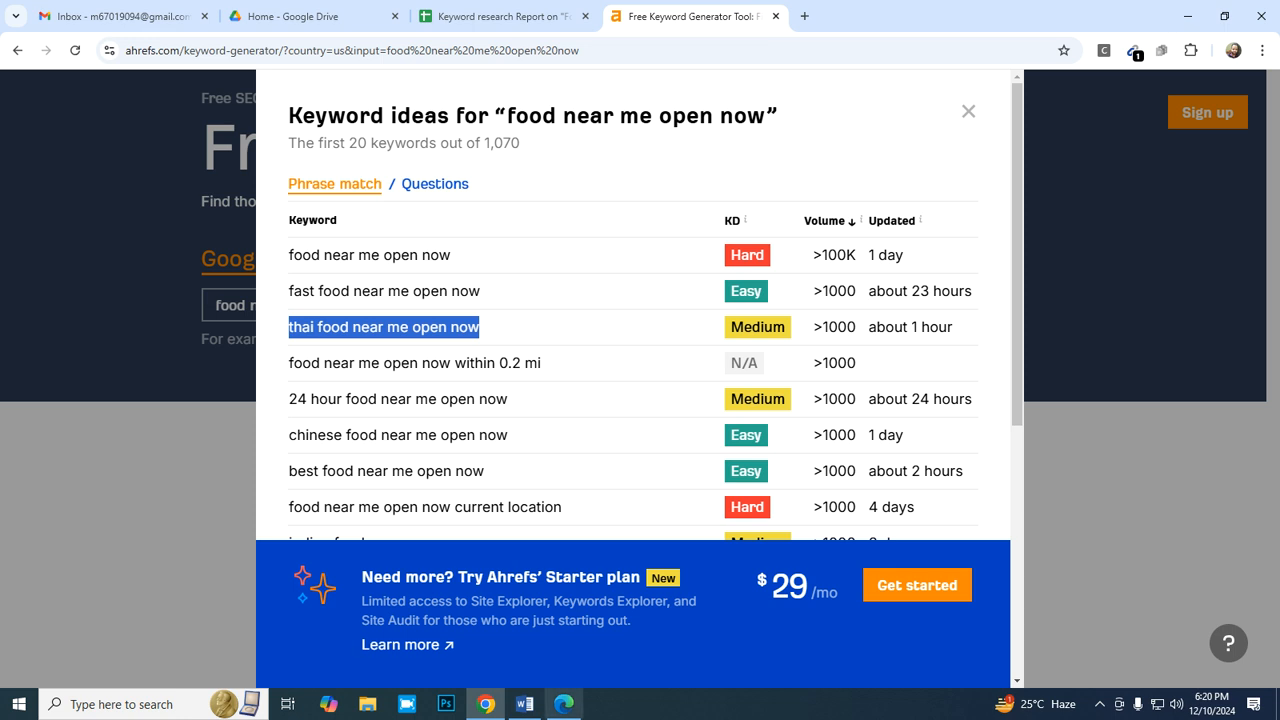
click(503, 16)
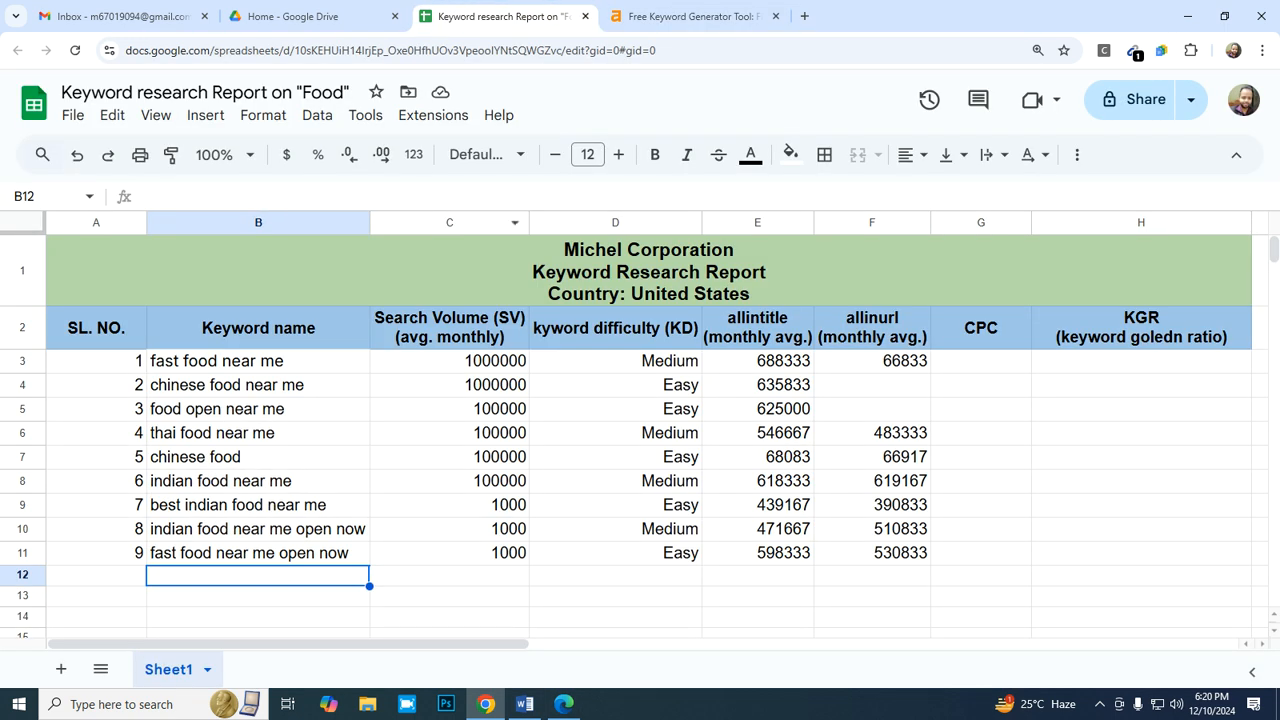
right_click(240, 575)
mouse_move(450, 268)
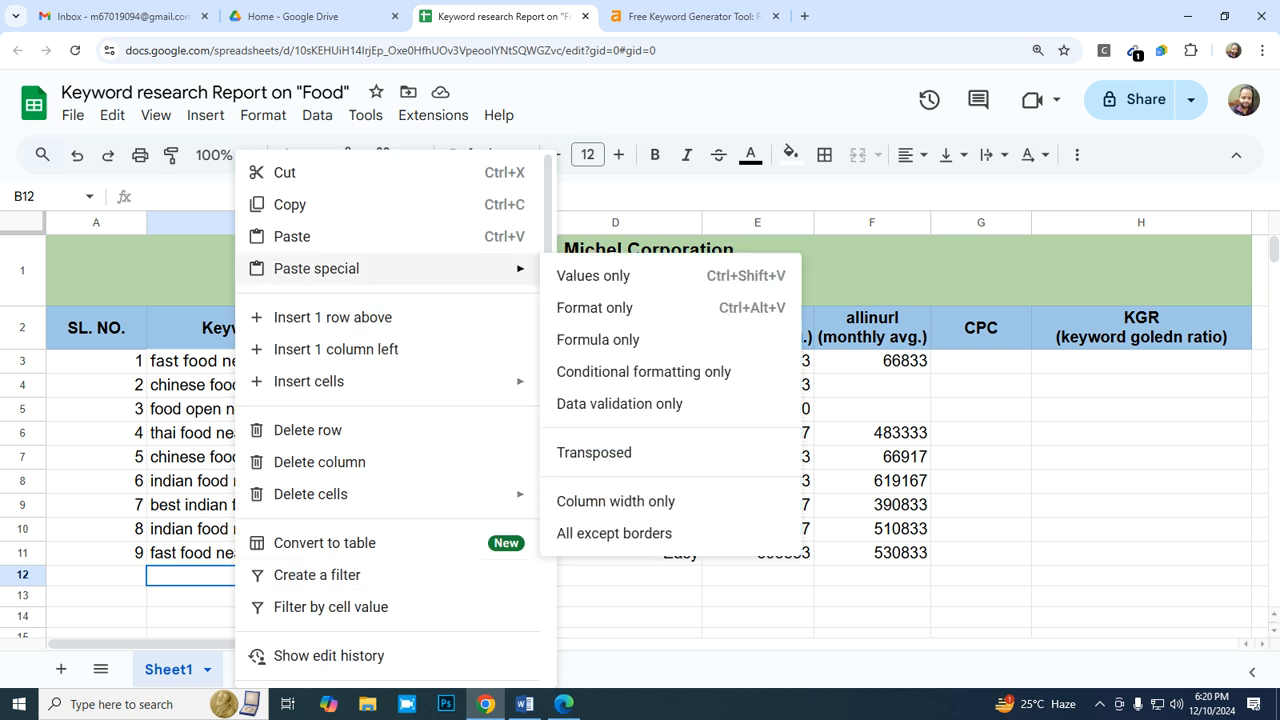
click(593, 275)
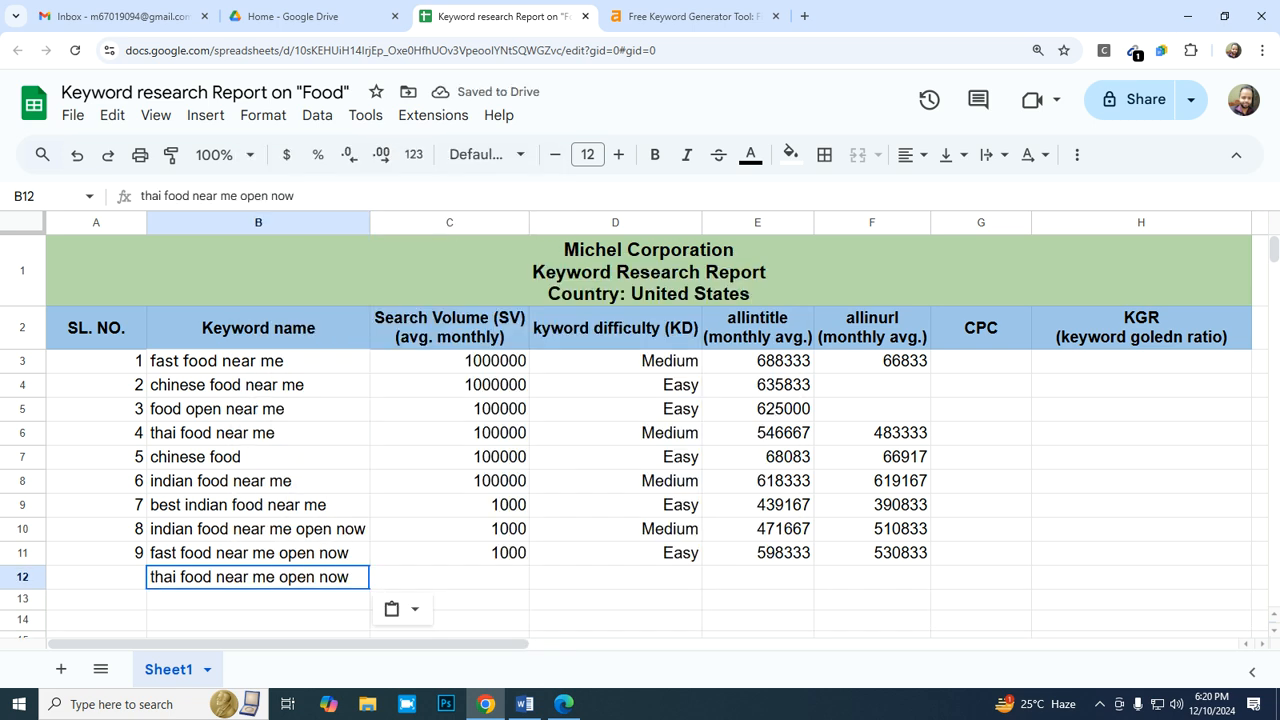
- Enter 1000 as the search volume in C12 for "thai food near me open now"
click(449, 577)
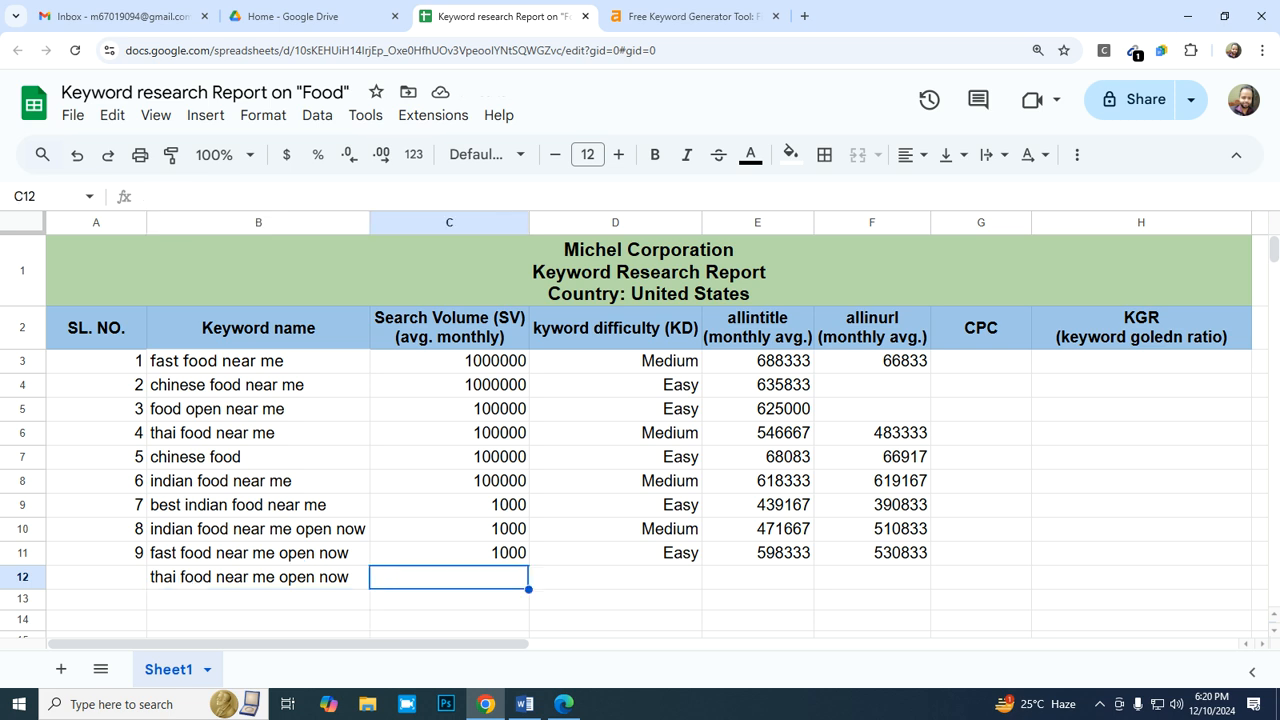
scroll(449, 577, down, 1)
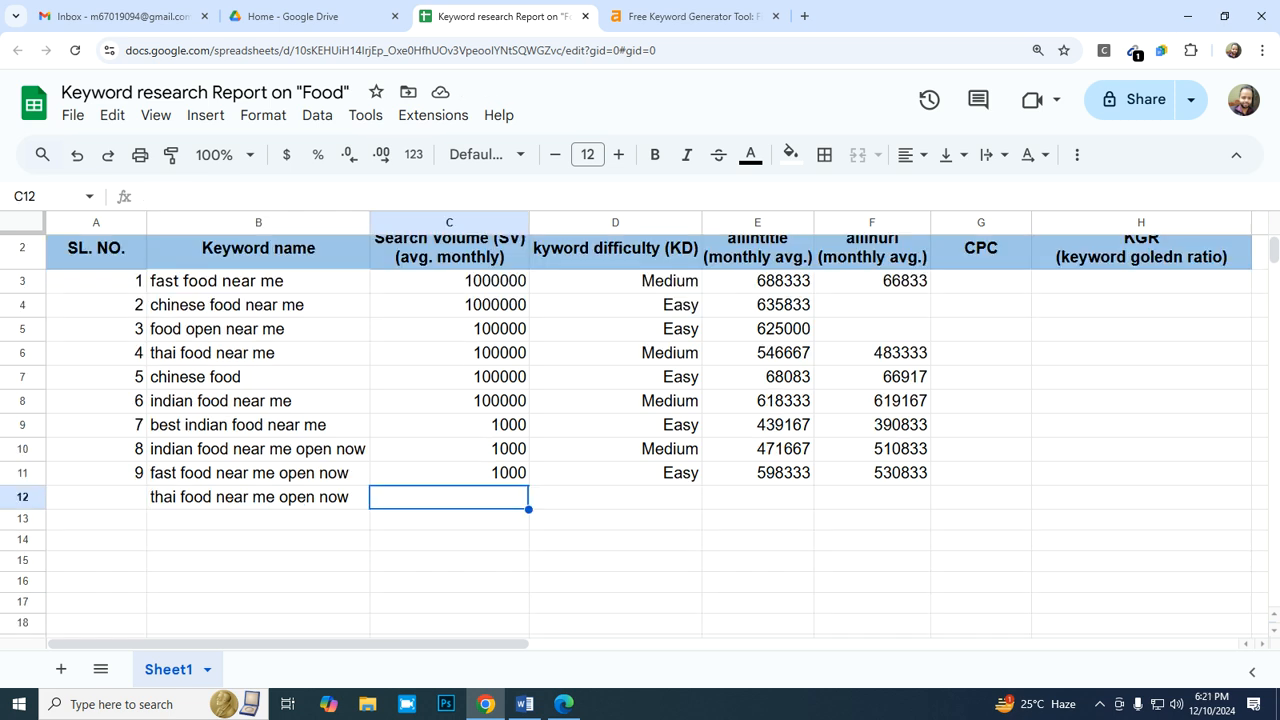
text(1000)
key(Tab)
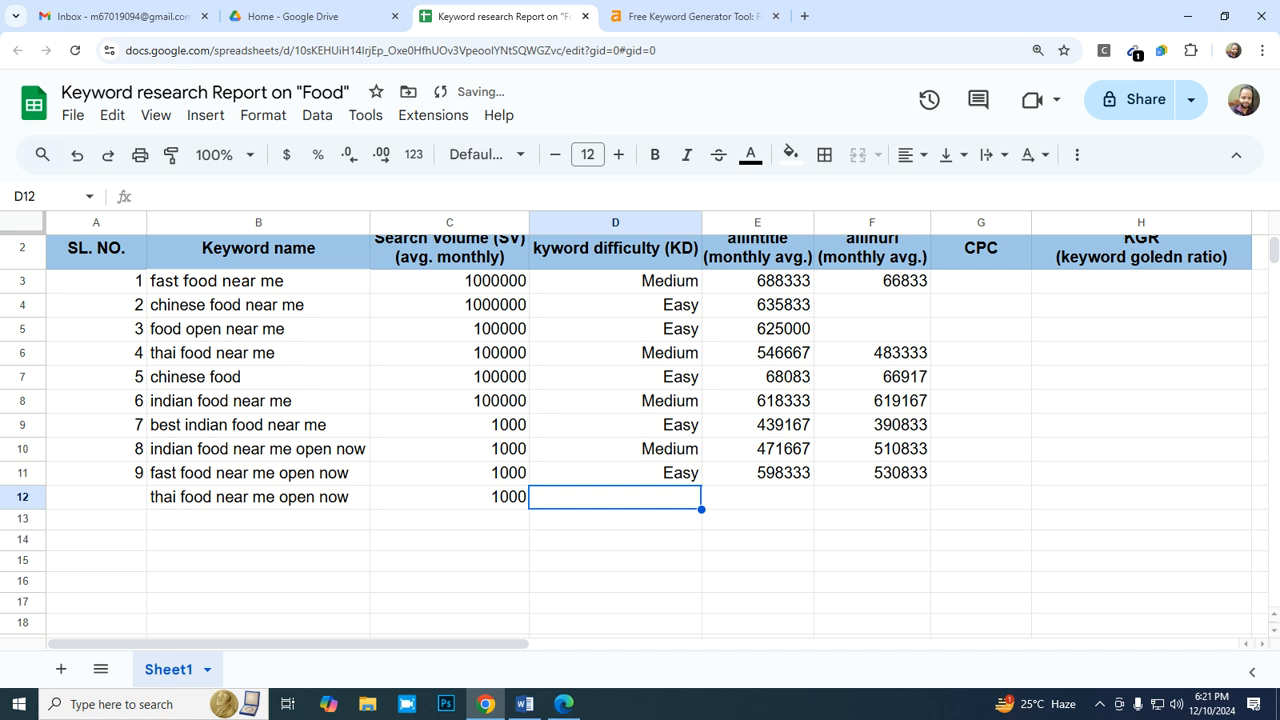
- Check the difficulty of "thai food near me open now" in Ahrefs and copy "Medium" from D10 into D12
click(694, 16)
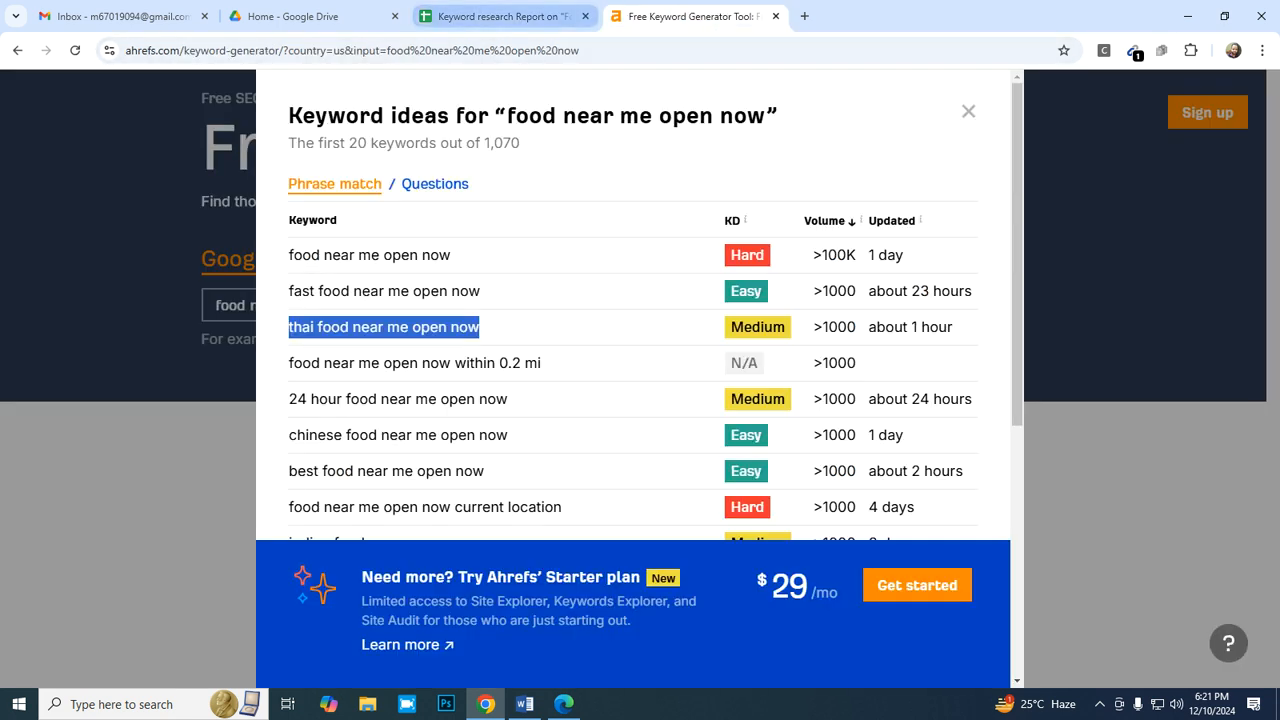
click(503, 16)
key(Up)
key(Up)
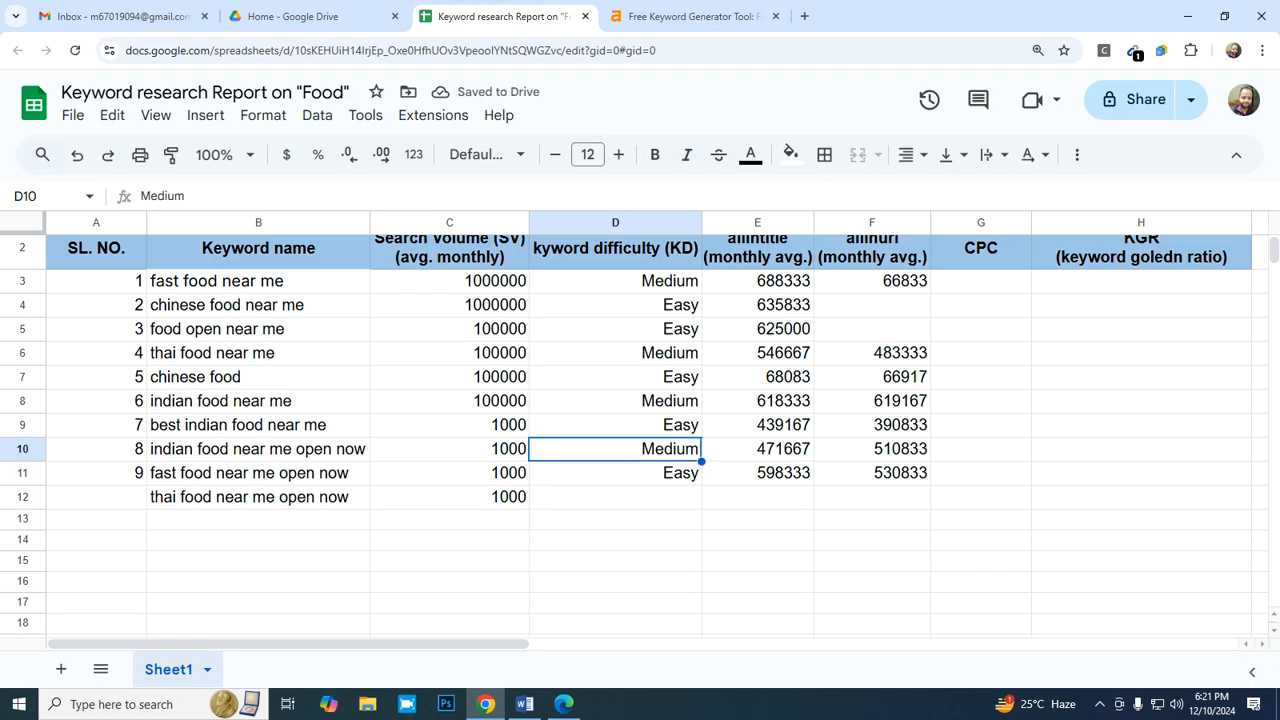
key(ctrl+c)
key(Down)
key(Down)
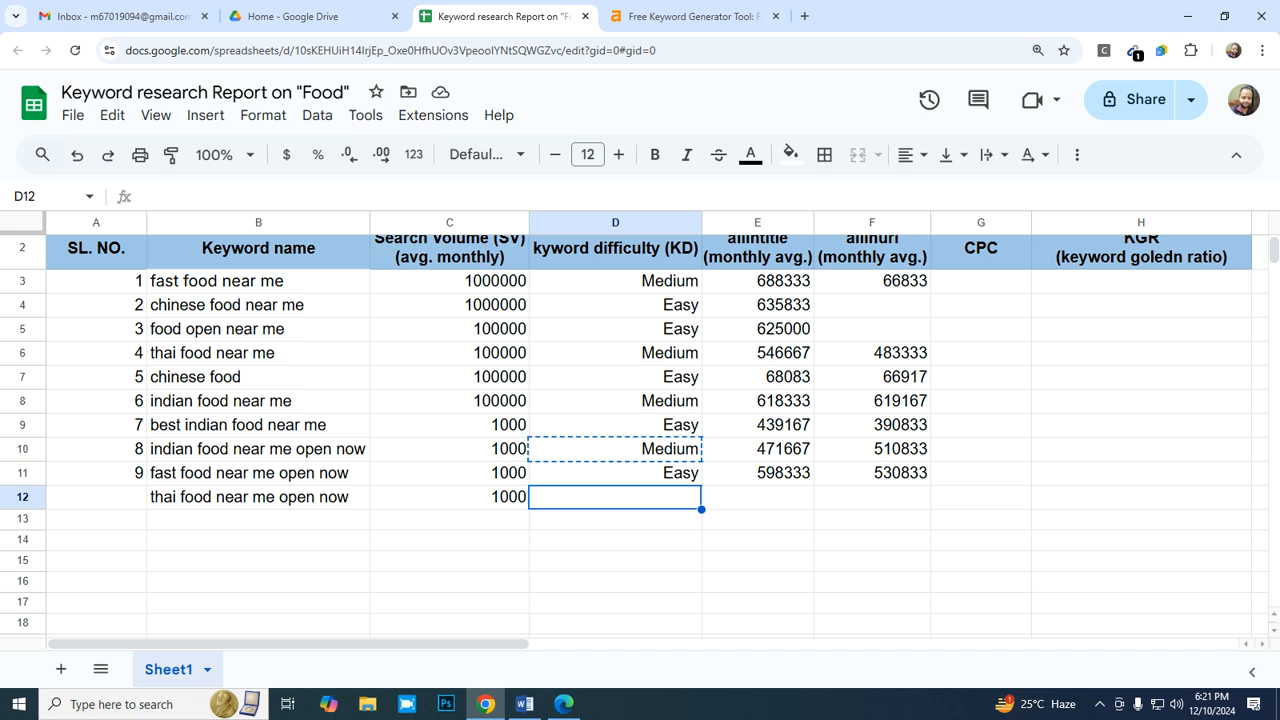
key(ctrl+v)
key(Right)
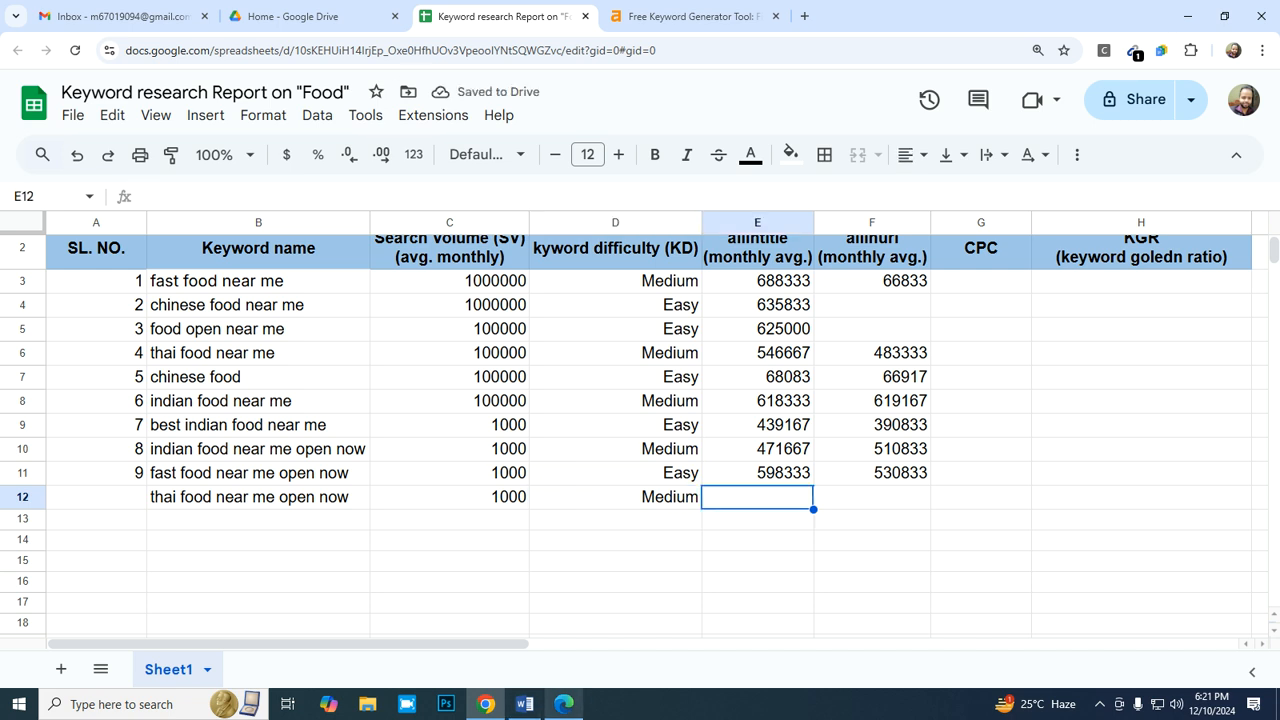
- Copy the keyword "thai food near me open now" from B12 and paste it into the Bing search query in Edge
click(564, 704)
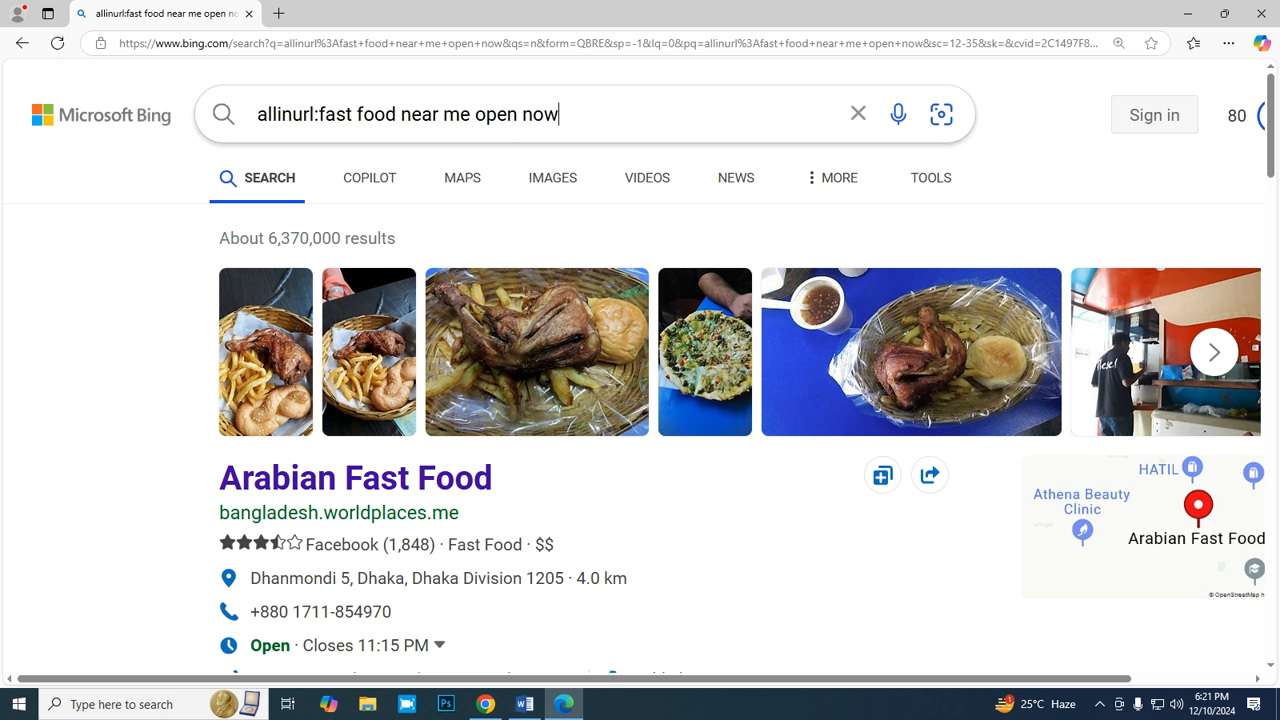
key(BackSpace)
key(BackSpace)
key(BackSpace)
key(BackSpace)
key(BackSpace)
key(BackSpace)
key(BackSpace)
key(BackSpace)
key(BackSpace)
key(BackSpace)
key(BackSpace)
key(BackSpace)
key(BackSpace)
key(BackSpace)
key(BackSpace)
key(BackSpace)
key(BackSpace)
key(BackSpace)
key(BackSpace)
key(BackSpace)
key(BackSpace)
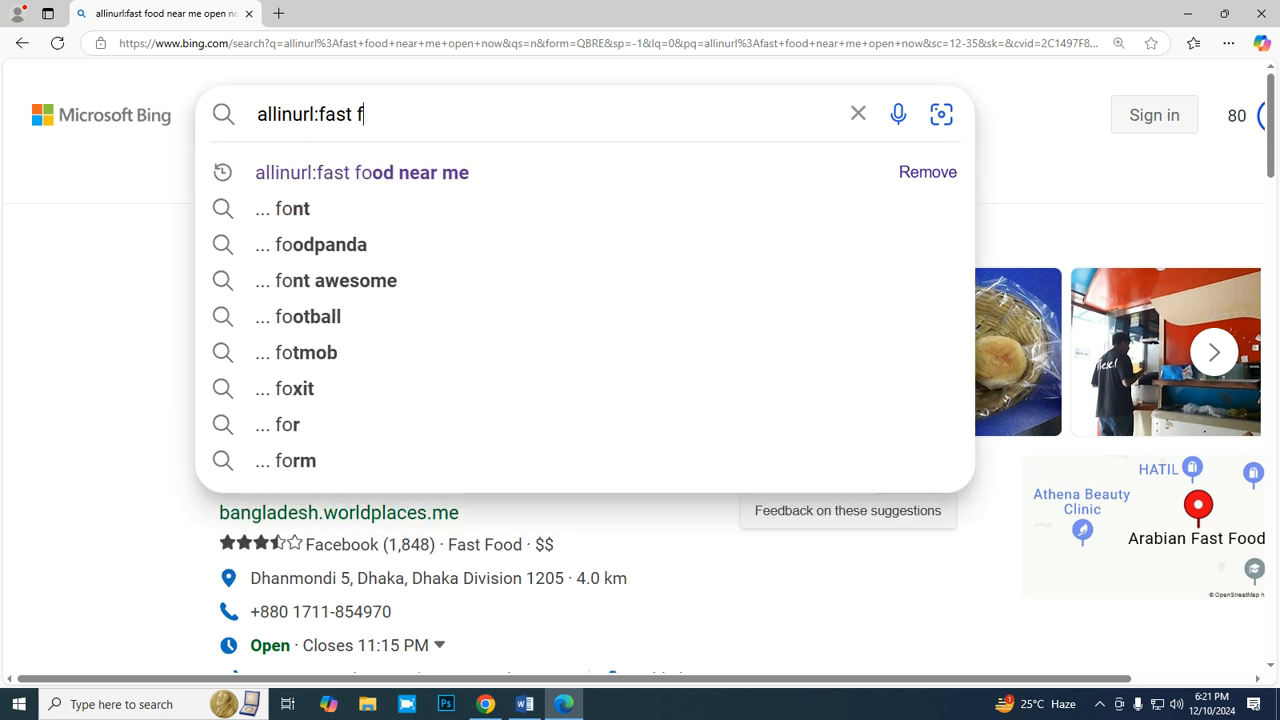
key(alt+Tab)
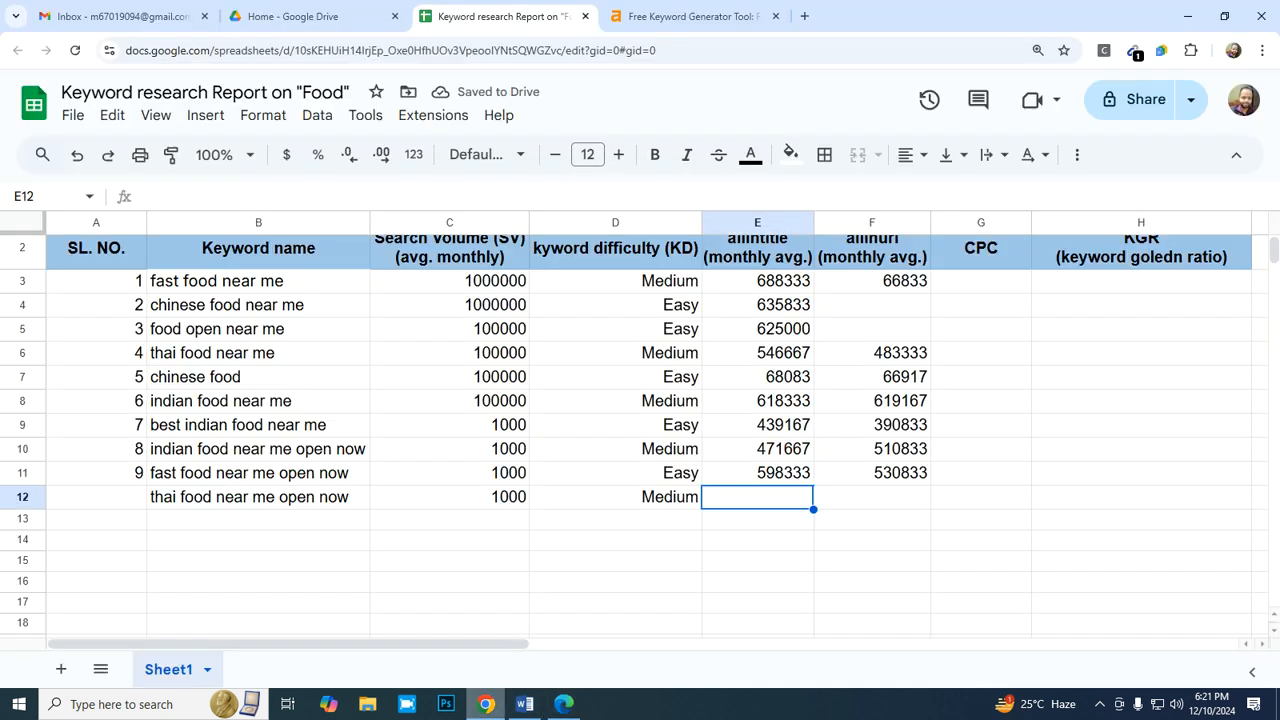
key(F2)
key(shift+Left)
key(shift+Left)
key(shift+Left)
key(shift+Left)
key(shift+Left)
key(shift+Left)
key(shift+Left)
key(shift+Left)
key(shift+Left)
key(shift+Left)
key(shift+Left)
key(shift+Left)
key(shift+Left)
key(shift+Left)
key(shift+Left)
key(shift+Left)
key(shift+Left)
key(shift+Left)
key(shift+Left)
key(shift+Left)
key(ctrl+c)
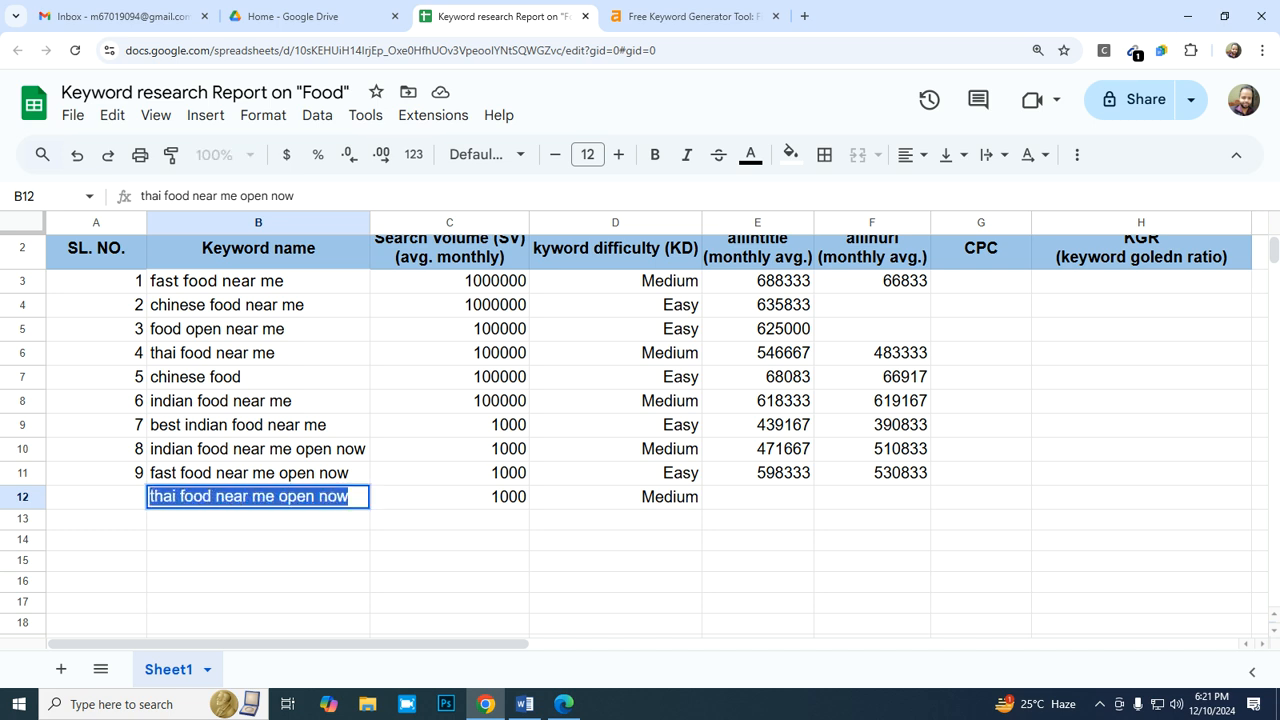
key(alt+Tab)
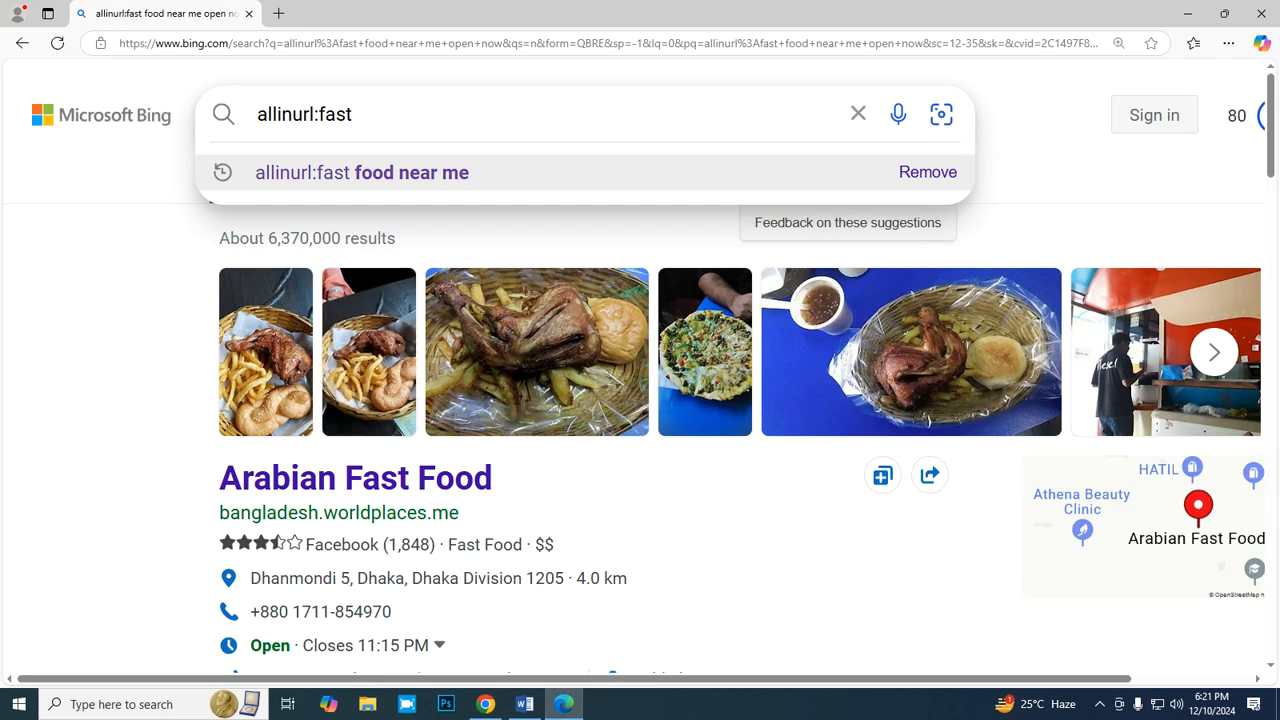
text(thai food near me open now)
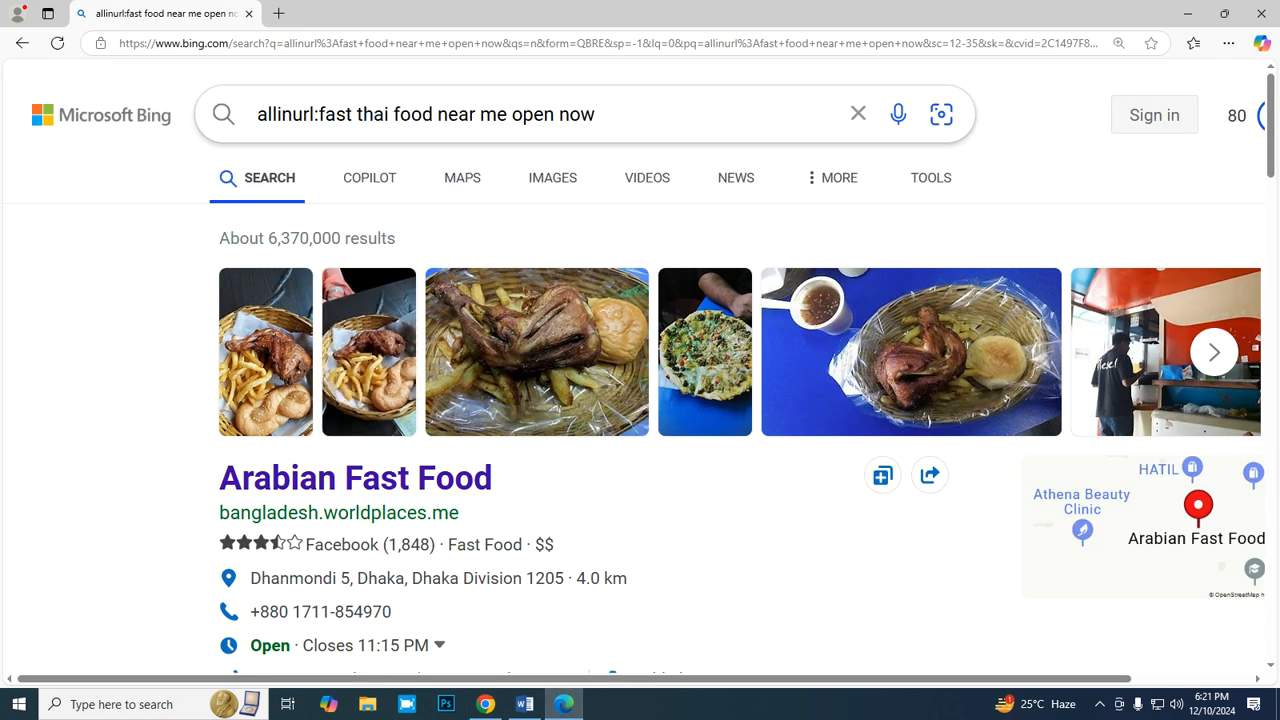
- Change the Bing query to "allintitle:thai food near me open now" and run the search
key(BackSpace)
key(BackSpace)
key(BackSpace)
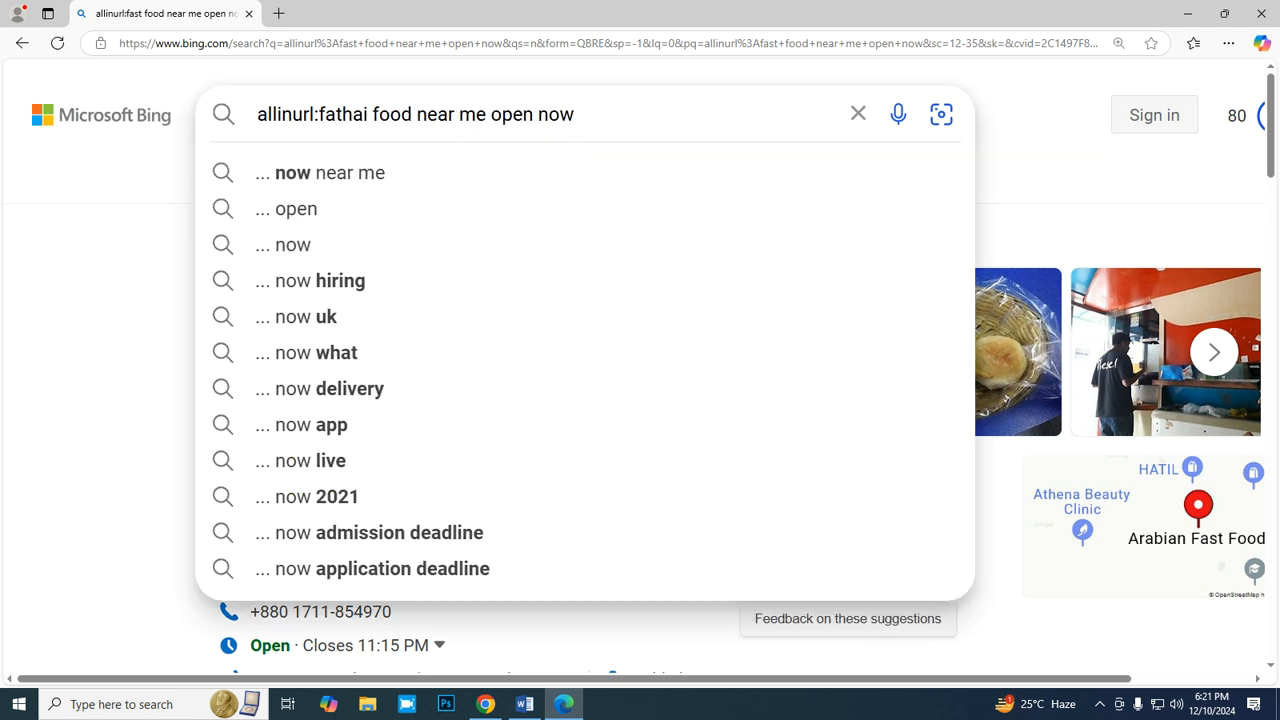
key(BackSpace)
key(BackSpace)
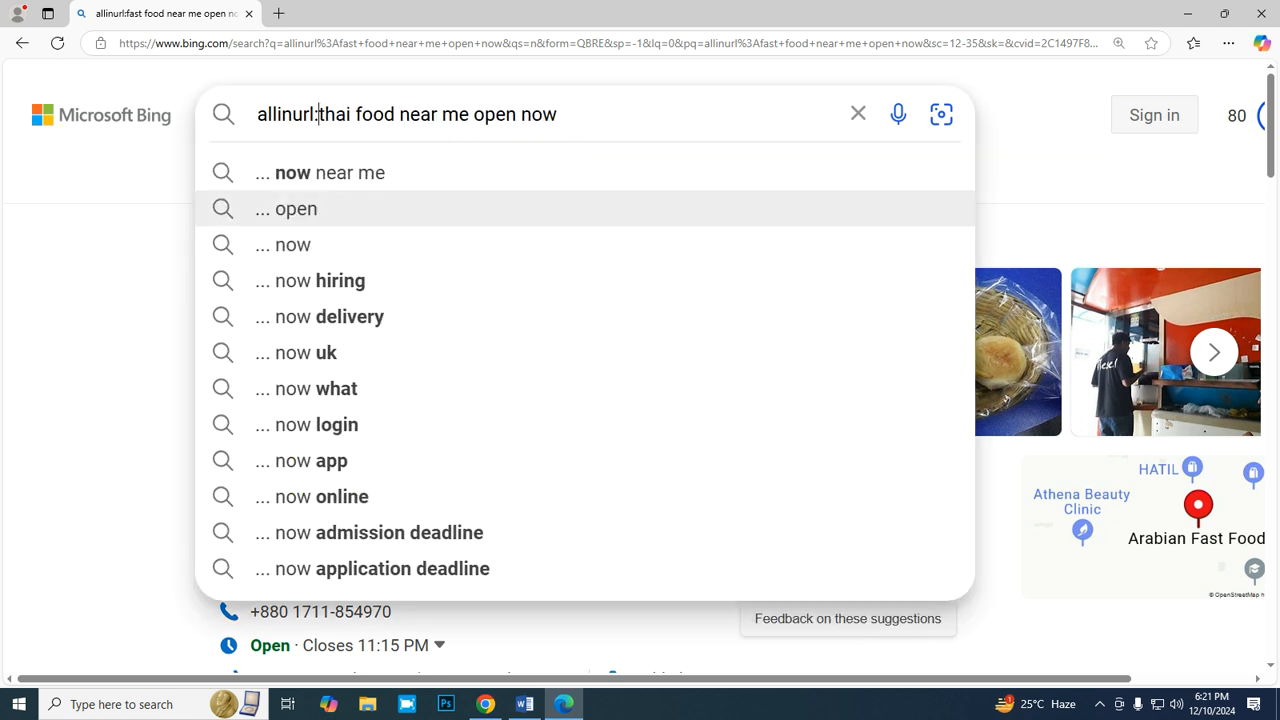
key(BackSpace)
key(BackSpace)
key(BackSpace)
key(BackSpace)
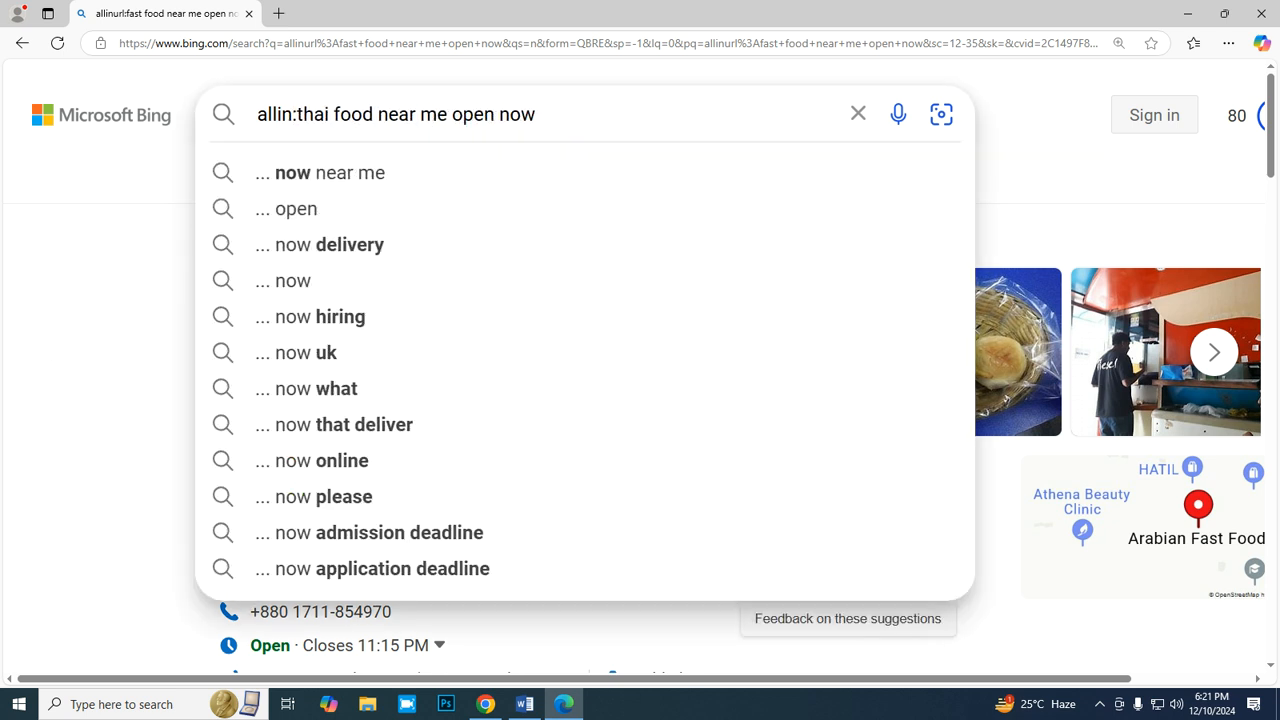
text(title)
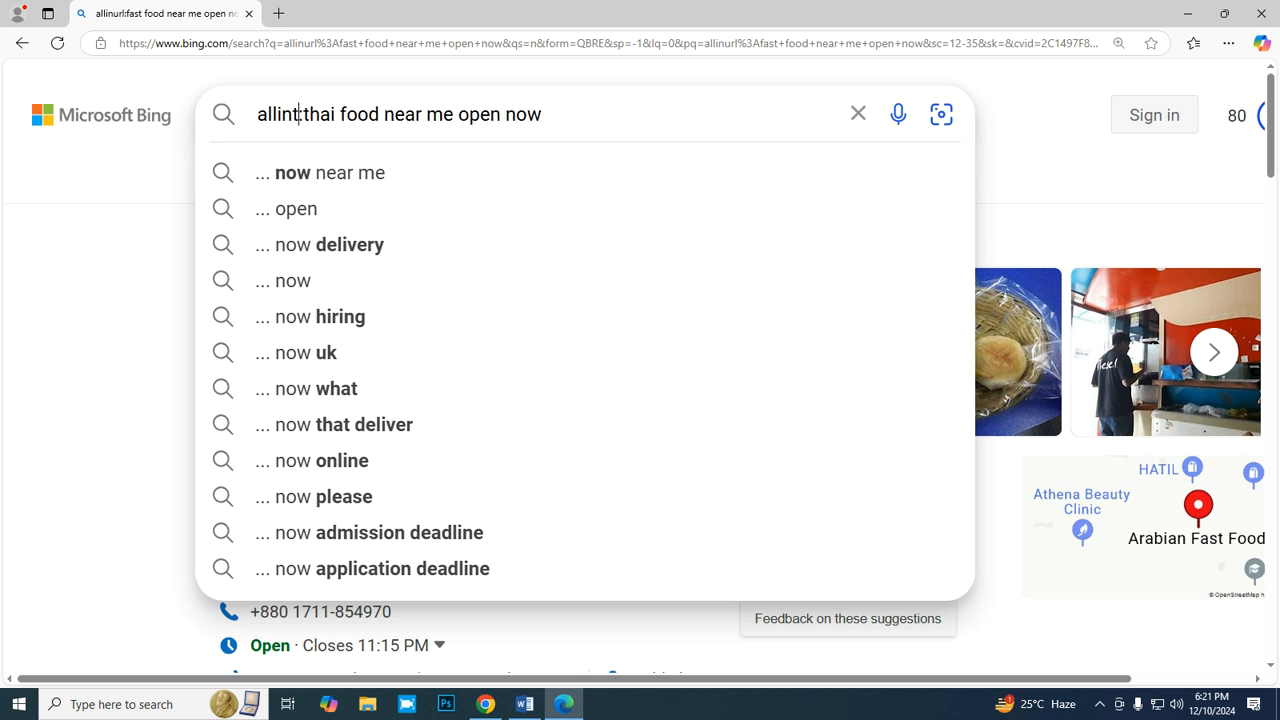
key(Return)
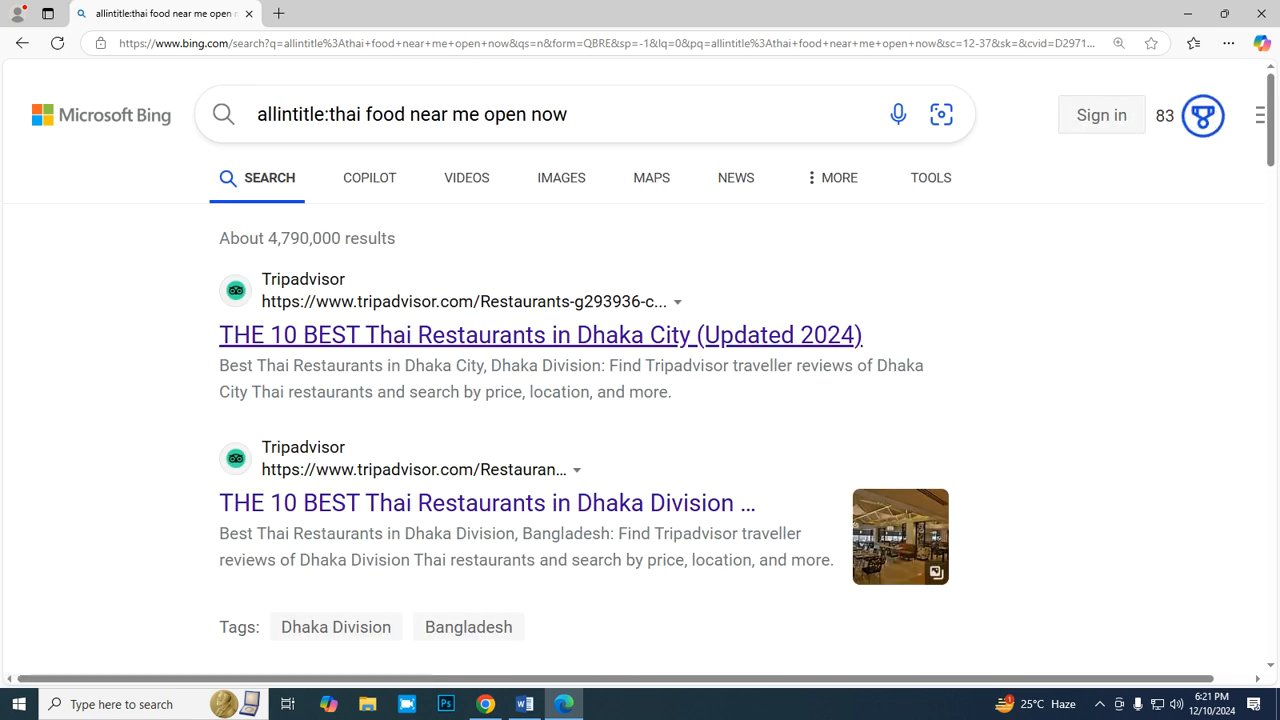
- Return to the spreadsheet and enter =4790000/12 as the monthly allintitle average in E12
key(alt+Tab)
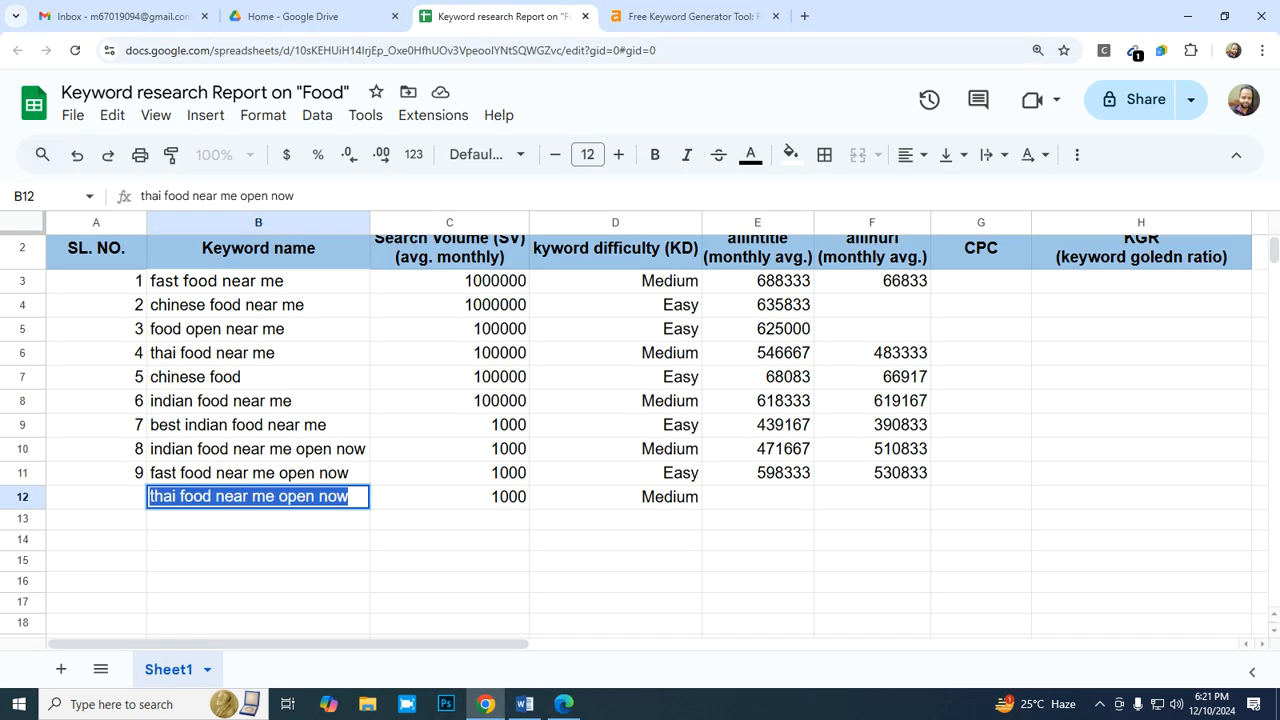
key(ctrl+v)
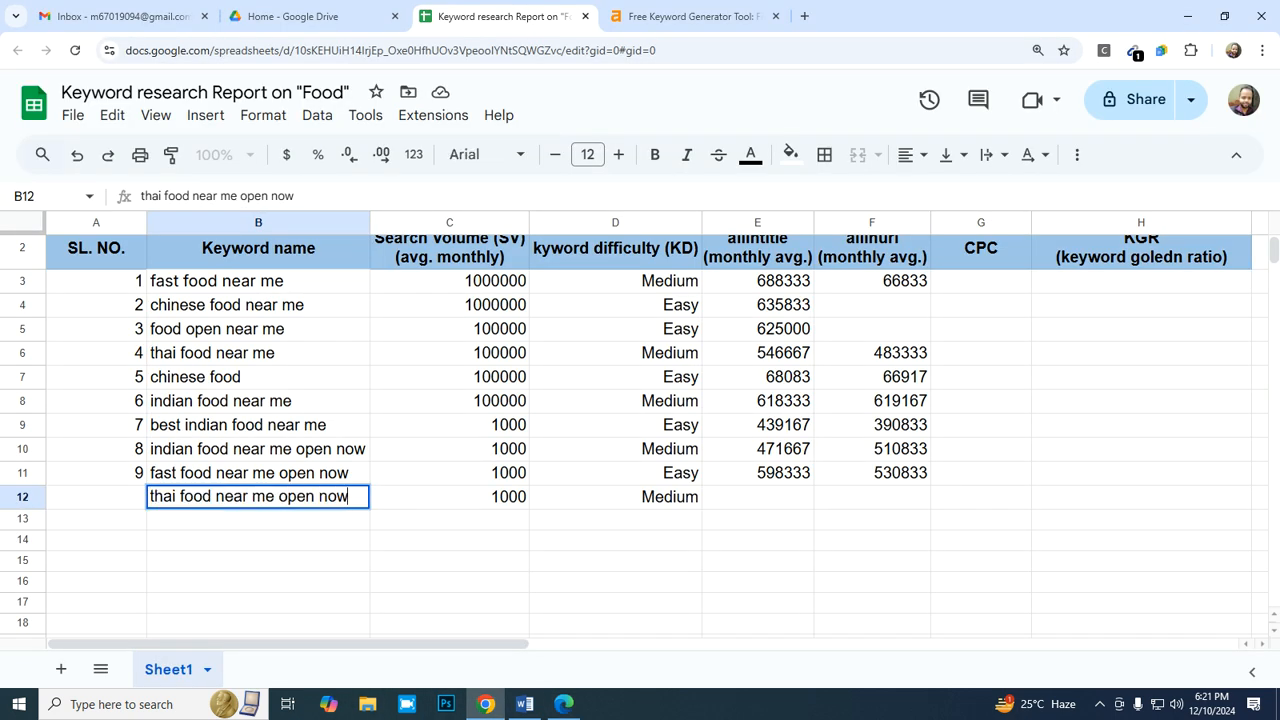
click(757, 497)
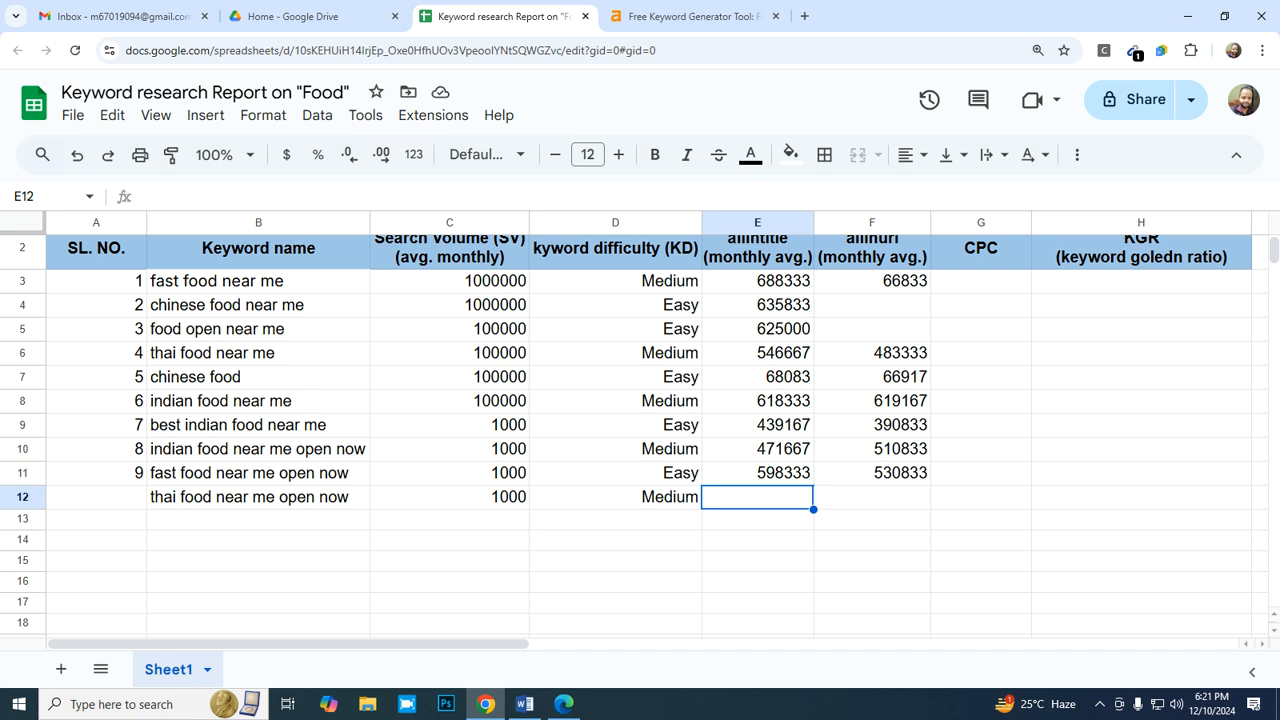
text(=47900)
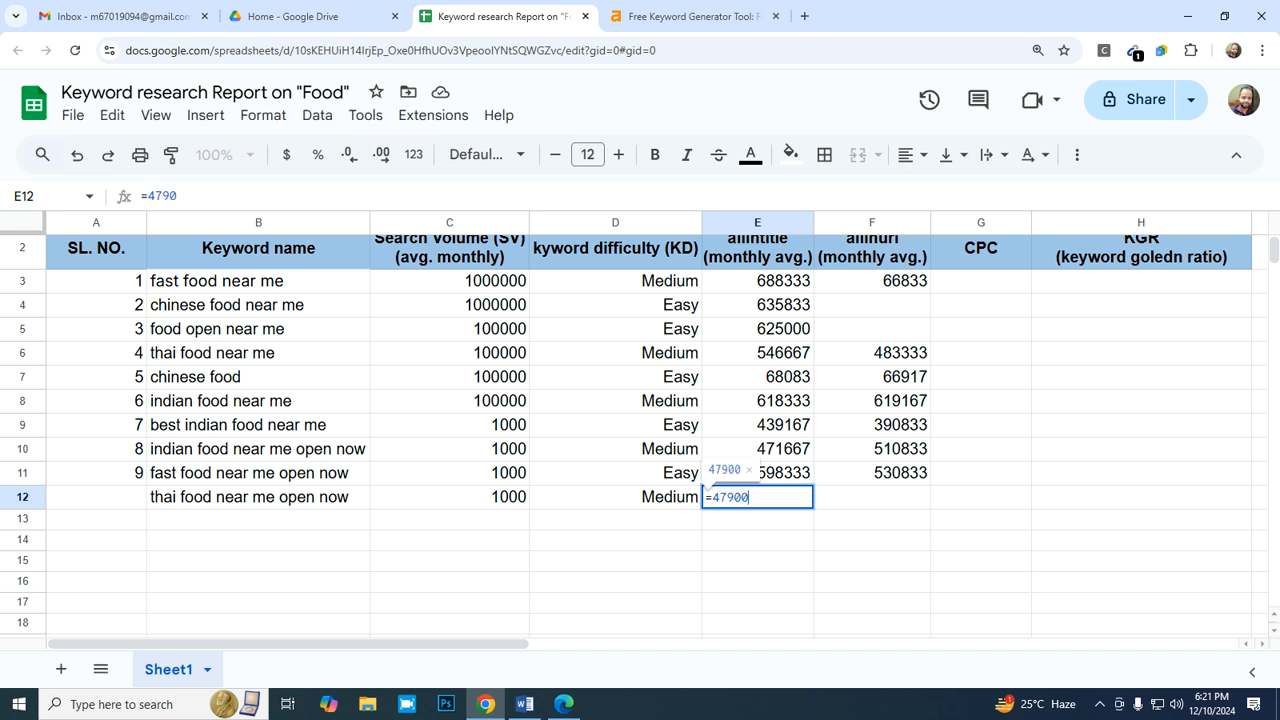
text(00/12)
key(Tab)
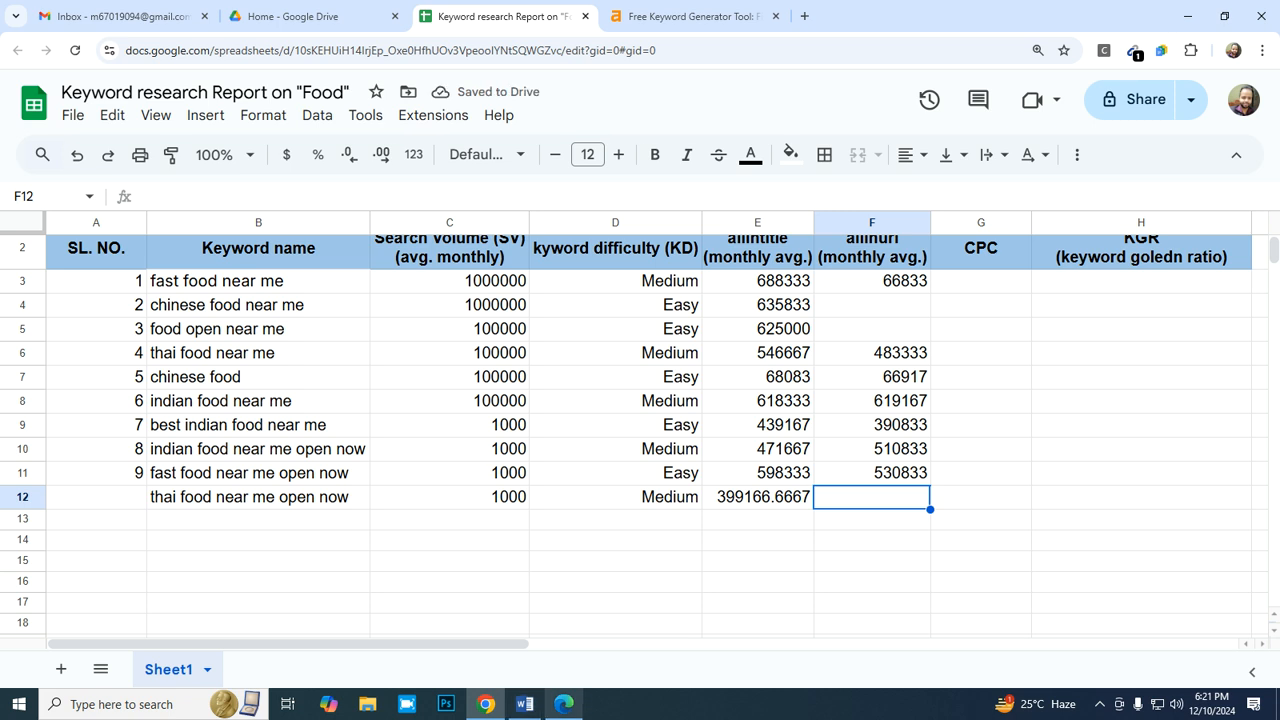
- Search Bing for "allinurl:thai food near me open now" by replacing the allintitle operator in the query
click(564, 704)
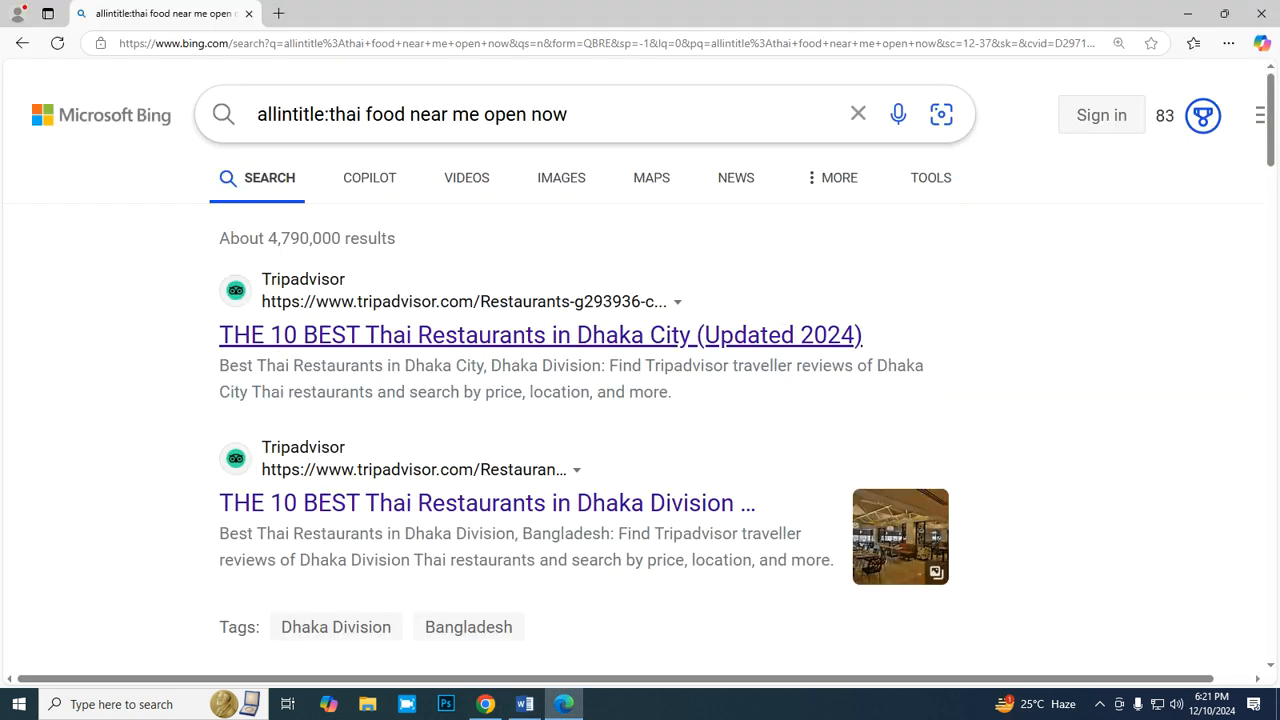
click(325, 114)
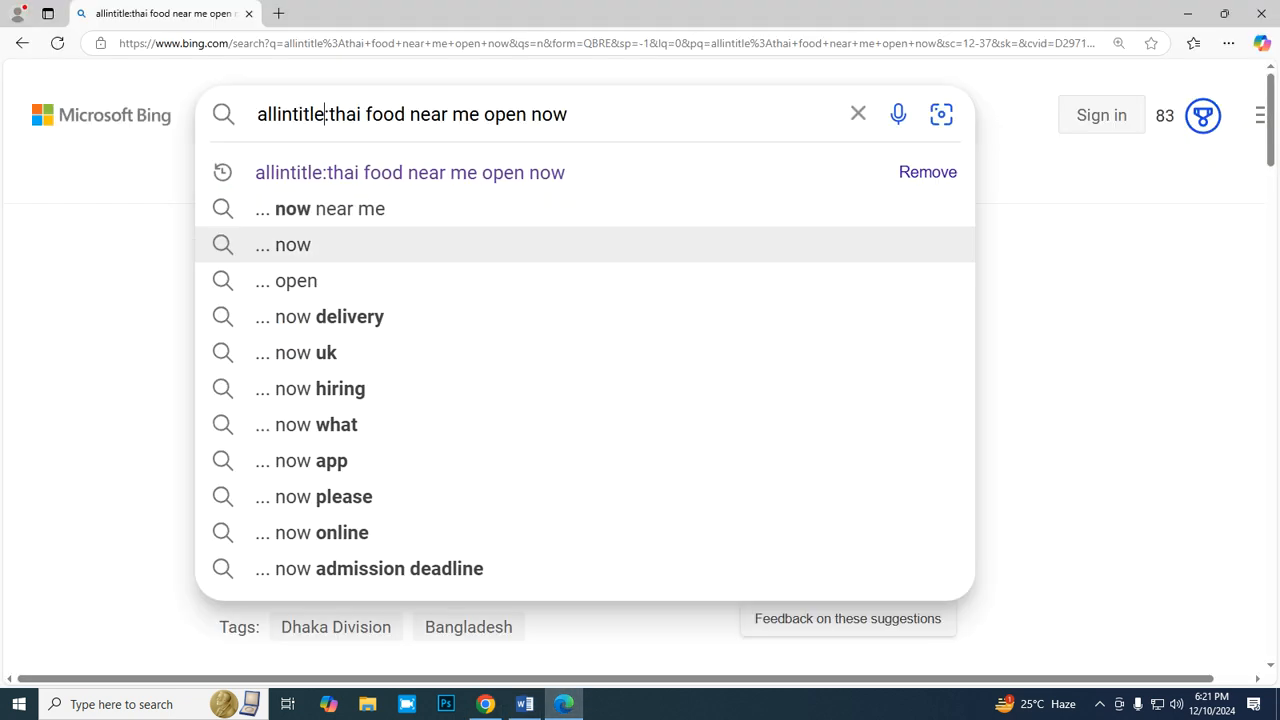
key(BackSpace)
key(BackSpace)
key(BackSpace)
key(BackSpace)
key(BackSpace)
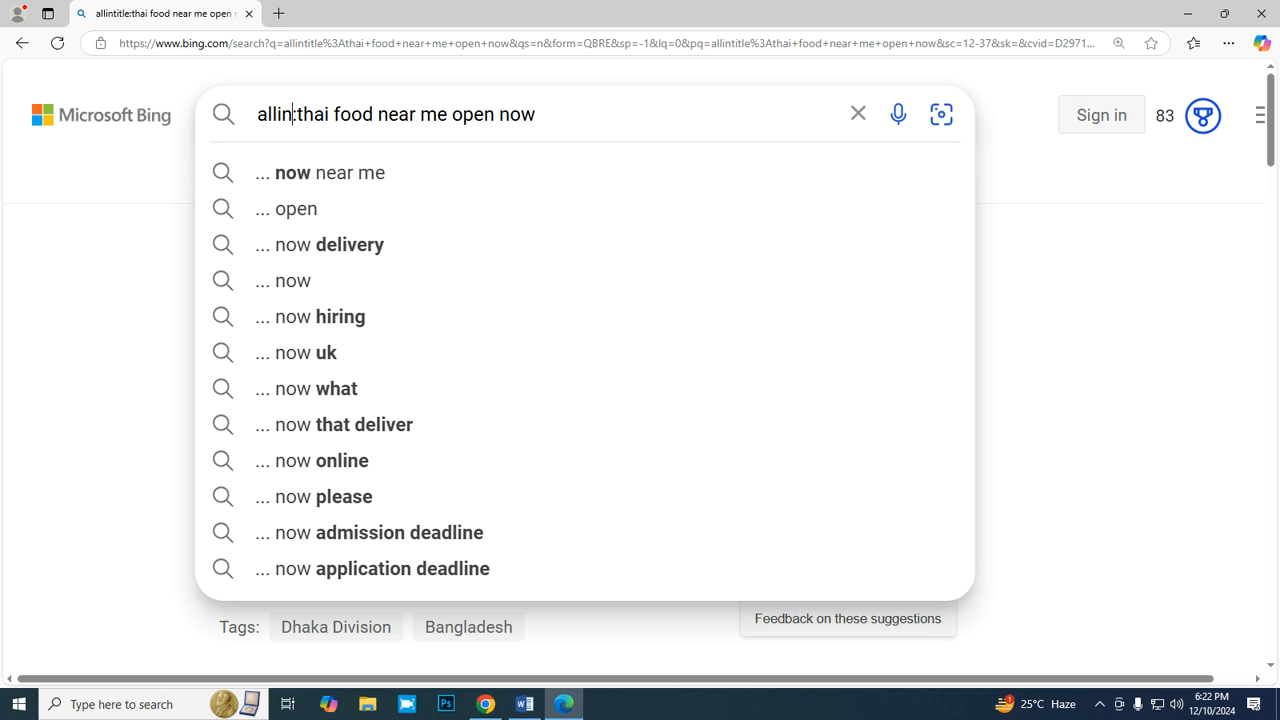
text(url)
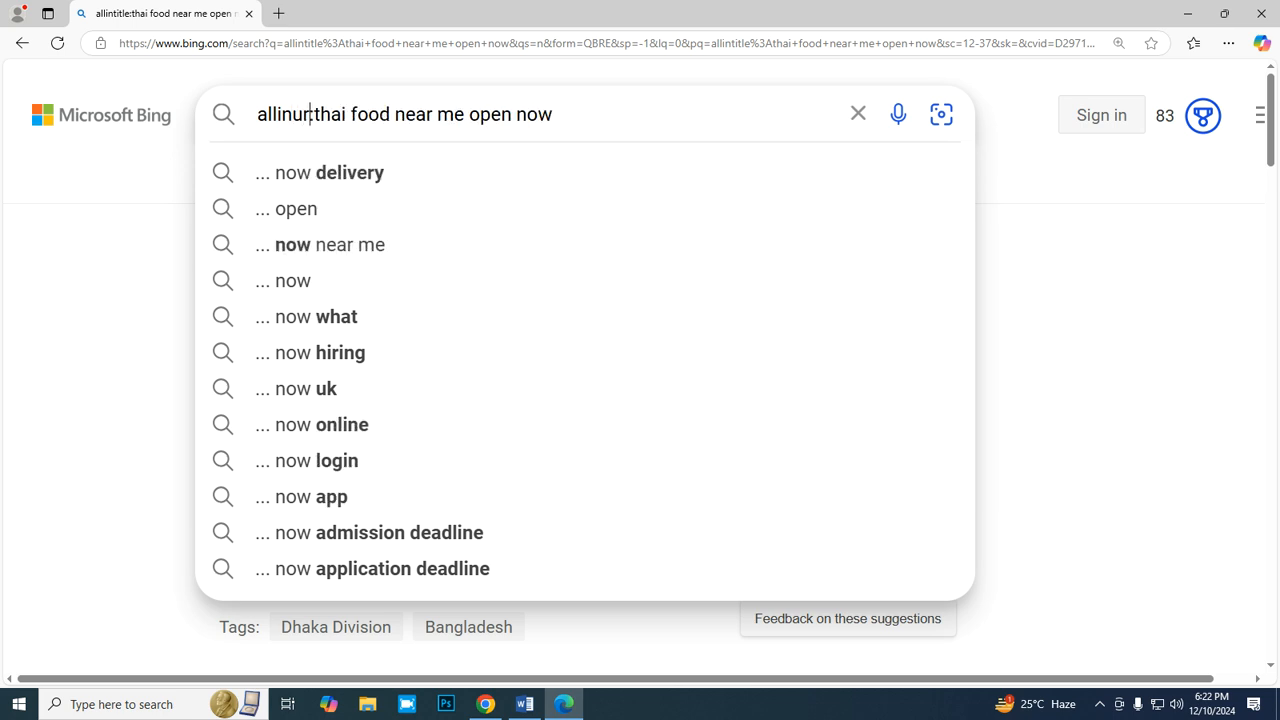
key(Return)
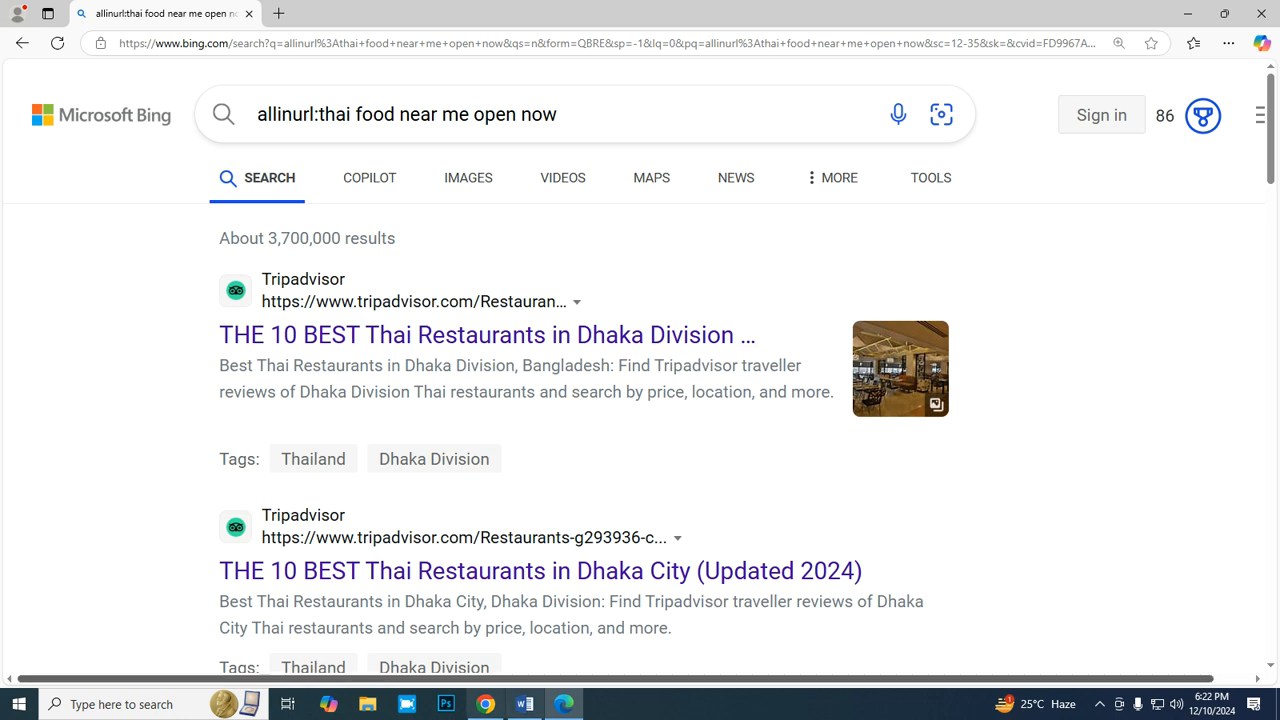
- Switch back to the spreadsheet and enter =3700000/12 as the monthly allinurl average in F12
click(485, 704)
text(=3700000/12)
key(Return)
- Apply the whole-number format "0" to the allinurl value in F12 and the allintitle value in E12
key(Up)
click(263, 115)
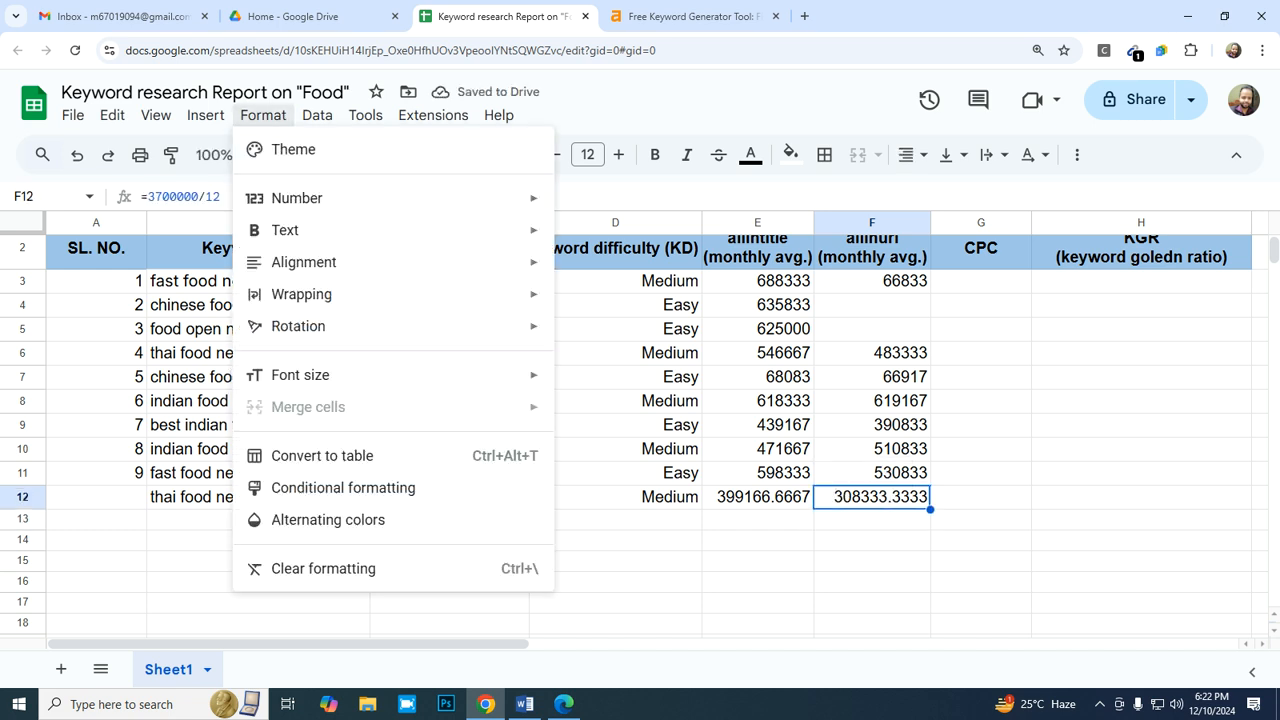
mouse_move(320, 198)
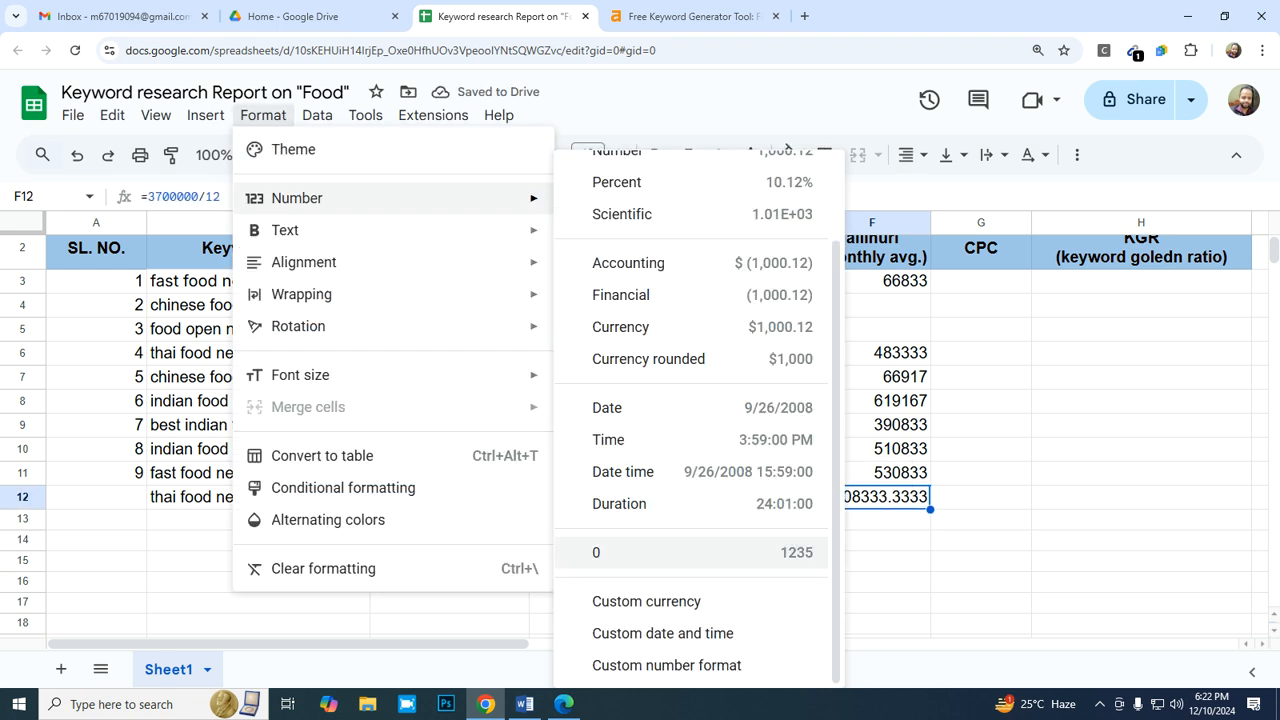
click(650, 552)
key(Left)
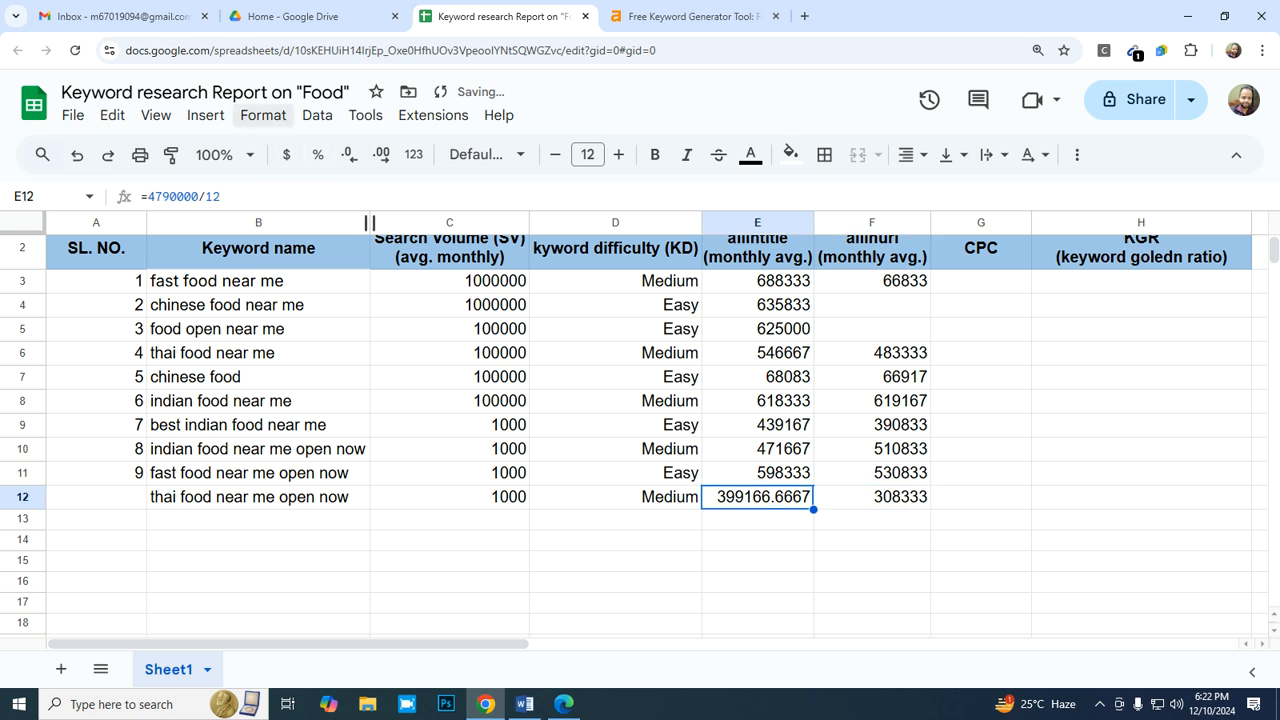
click(263, 115)
mouse_move(320, 198)
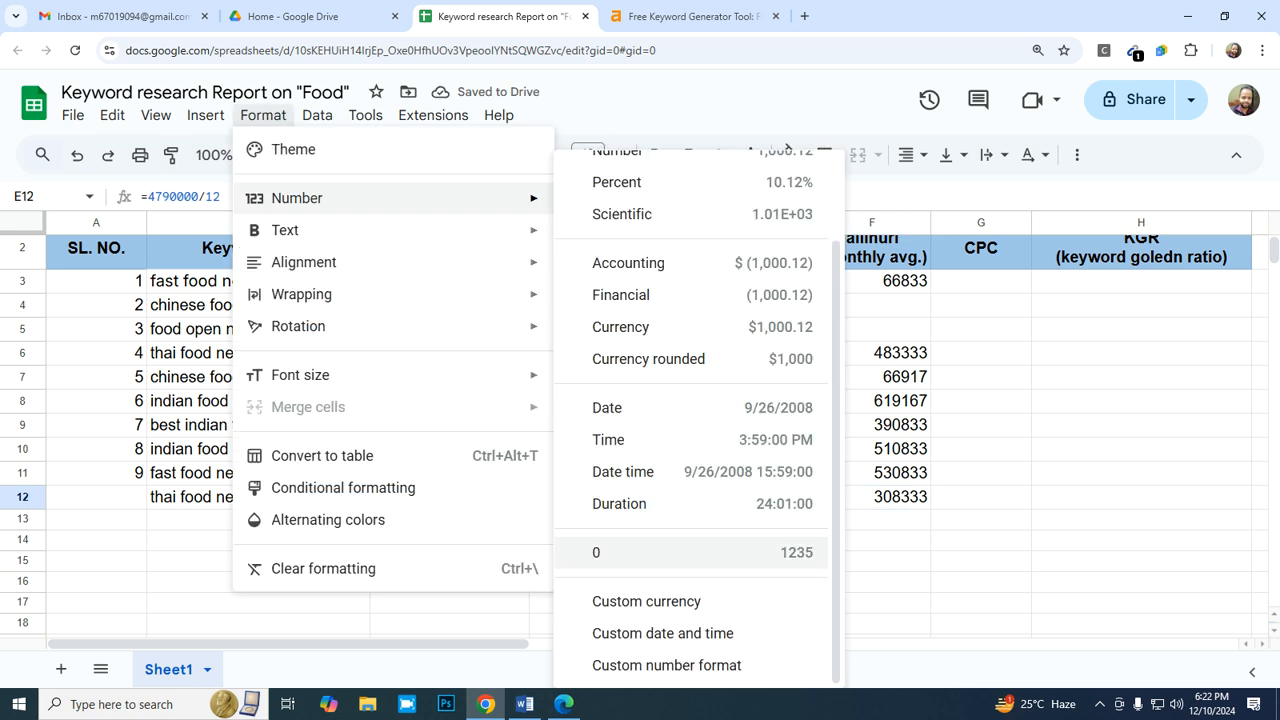
click(650, 552)
- Enter serial number 10 in A12 for the "thai food near me open now" row
key(Left)
key(Left)
key(Left)
key(Left)
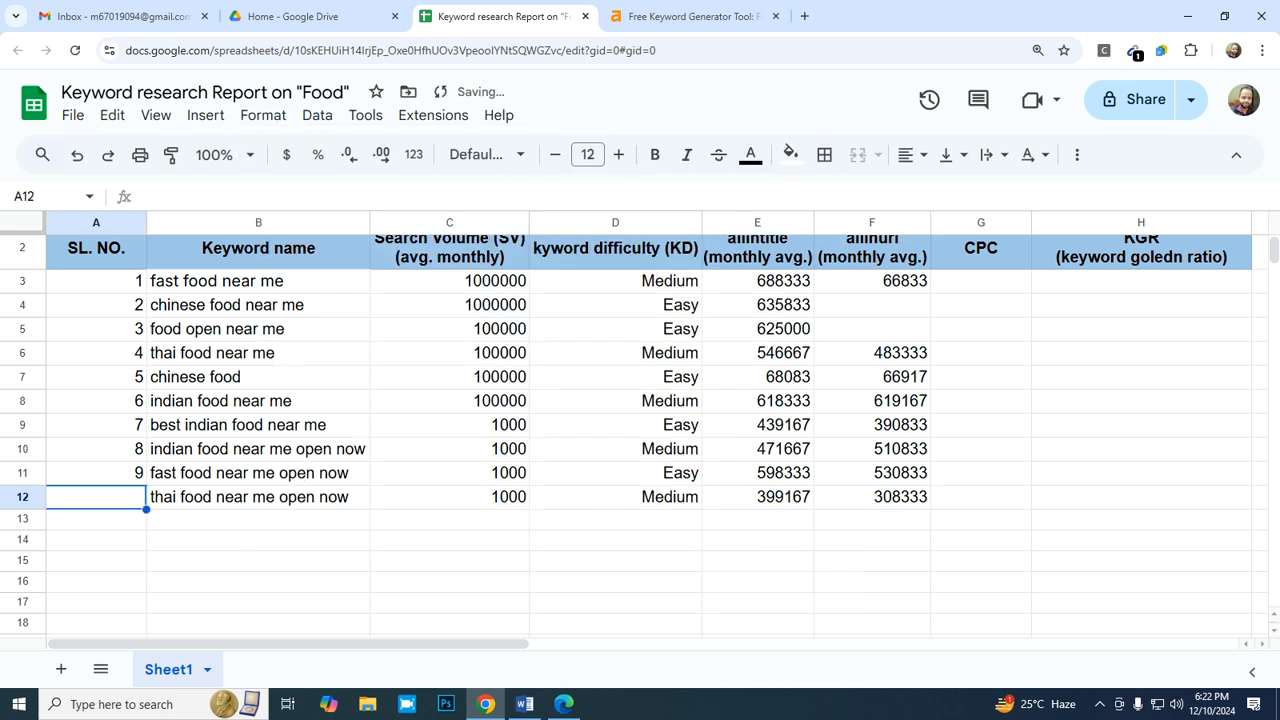
text(10)
key(Return)
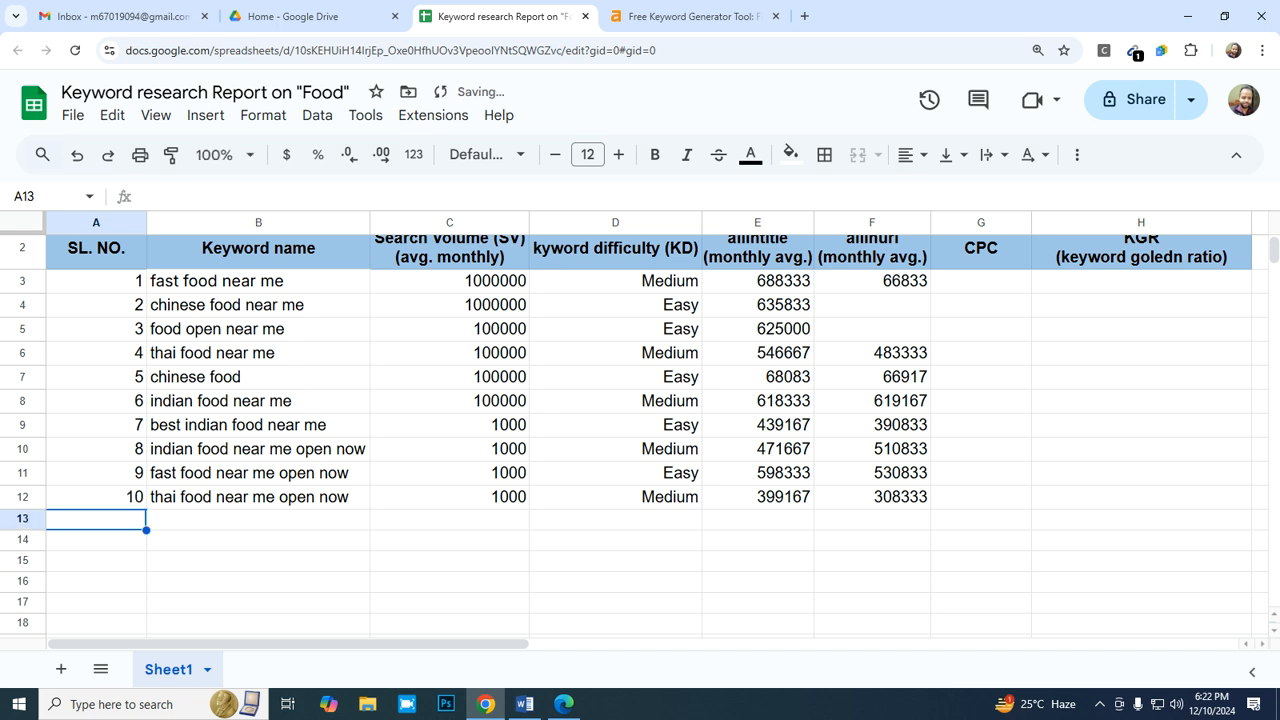
- Switch to the Ahrefs keyword generator, review the keyword ideas for "food near me open now", and close the list
click(690, 16)
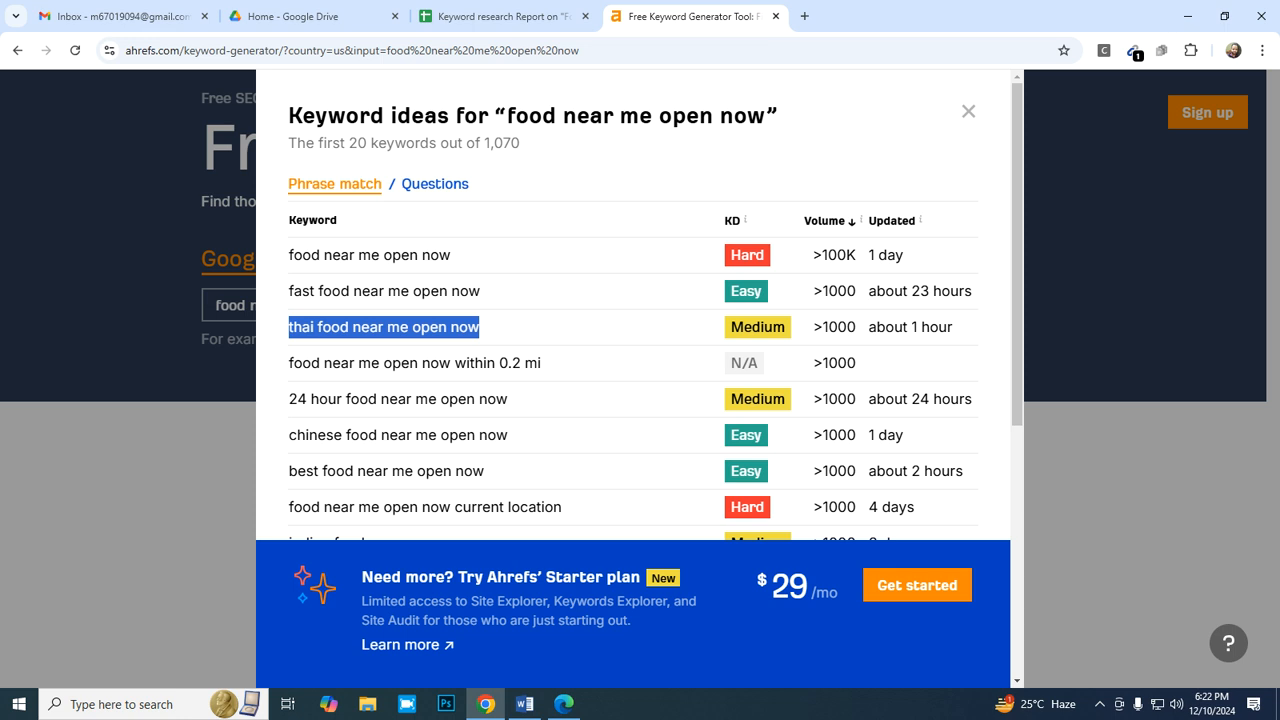
scroll(640, 400, down, 2)
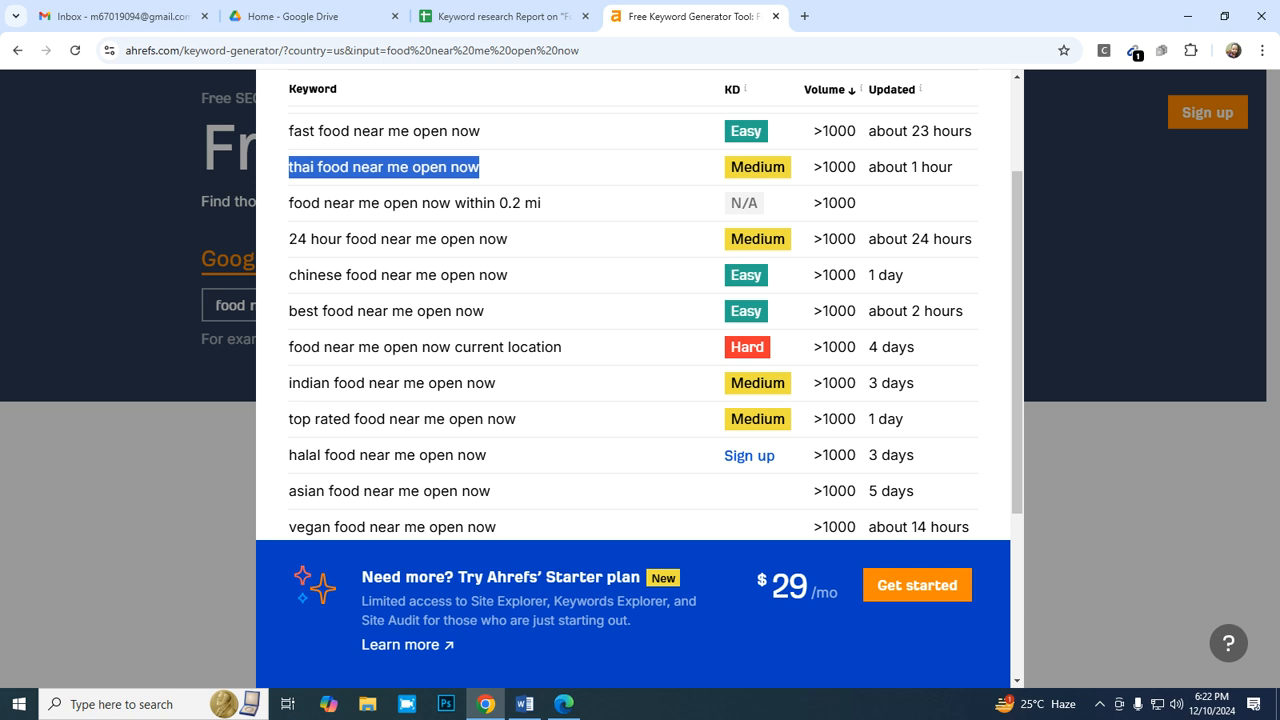
scroll(632, 320, down, 3)
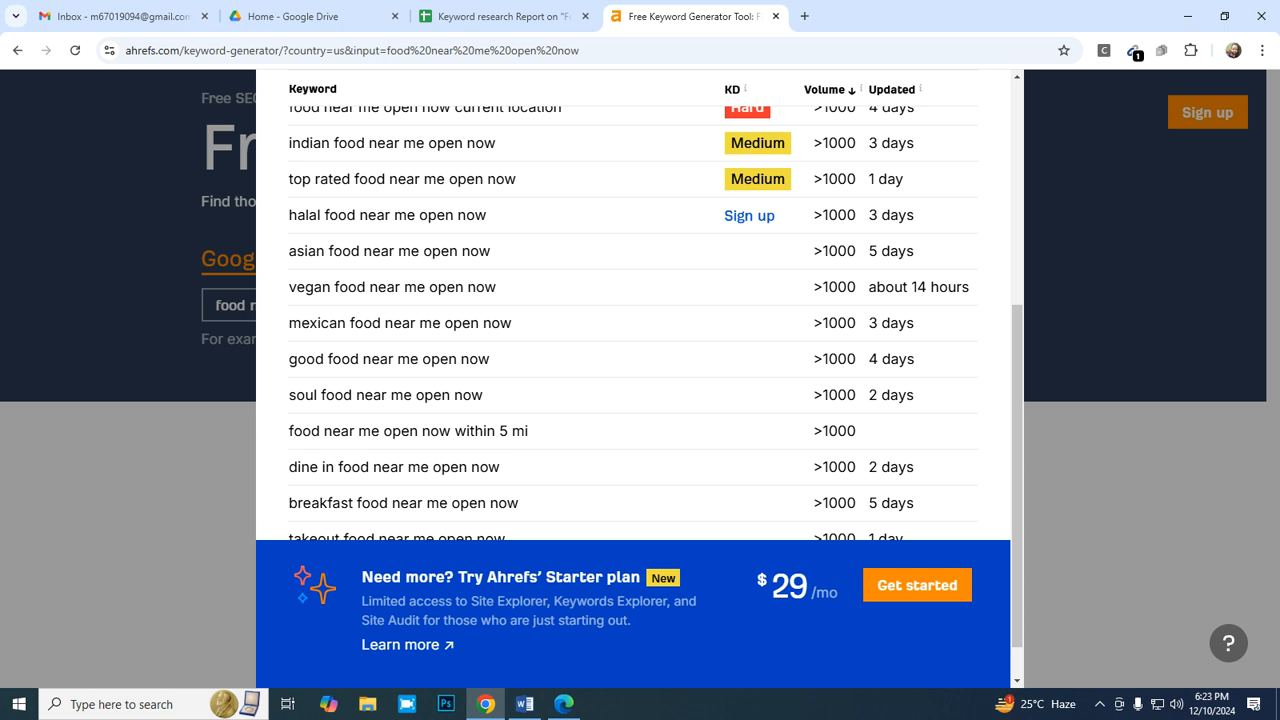
scroll(630, 320, down, 1)
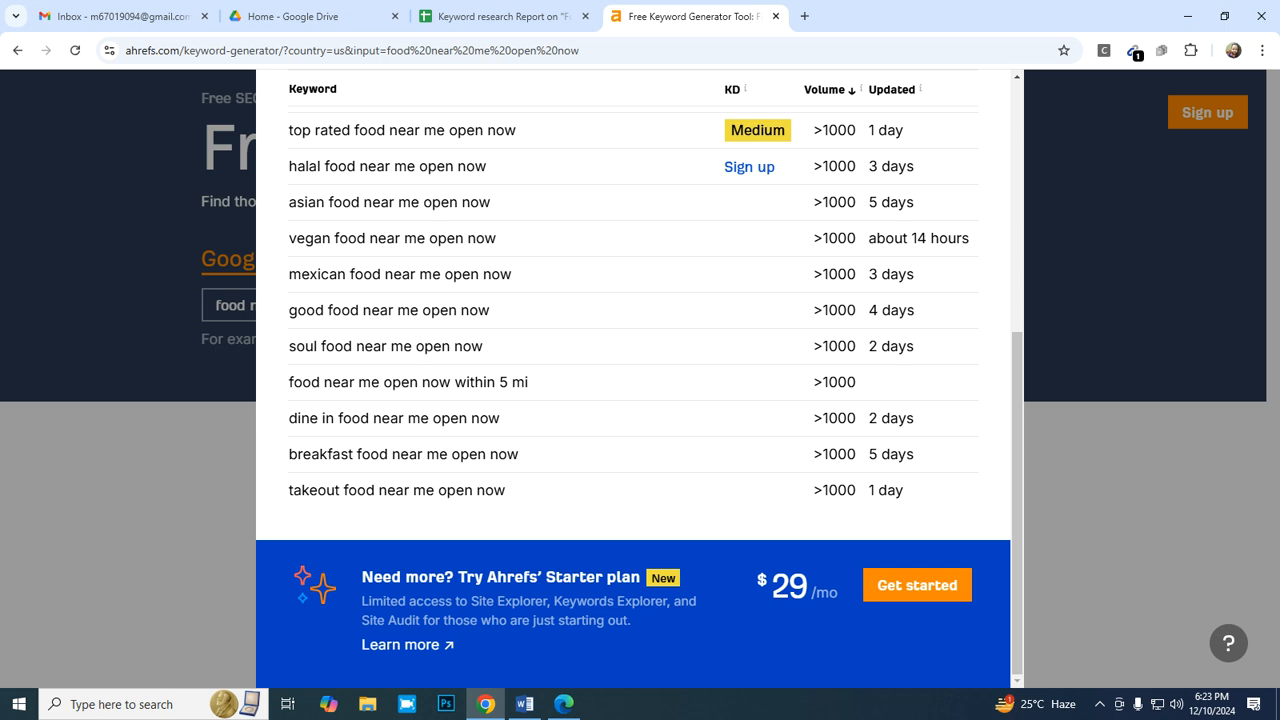
scroll(630, 320, up, 6)
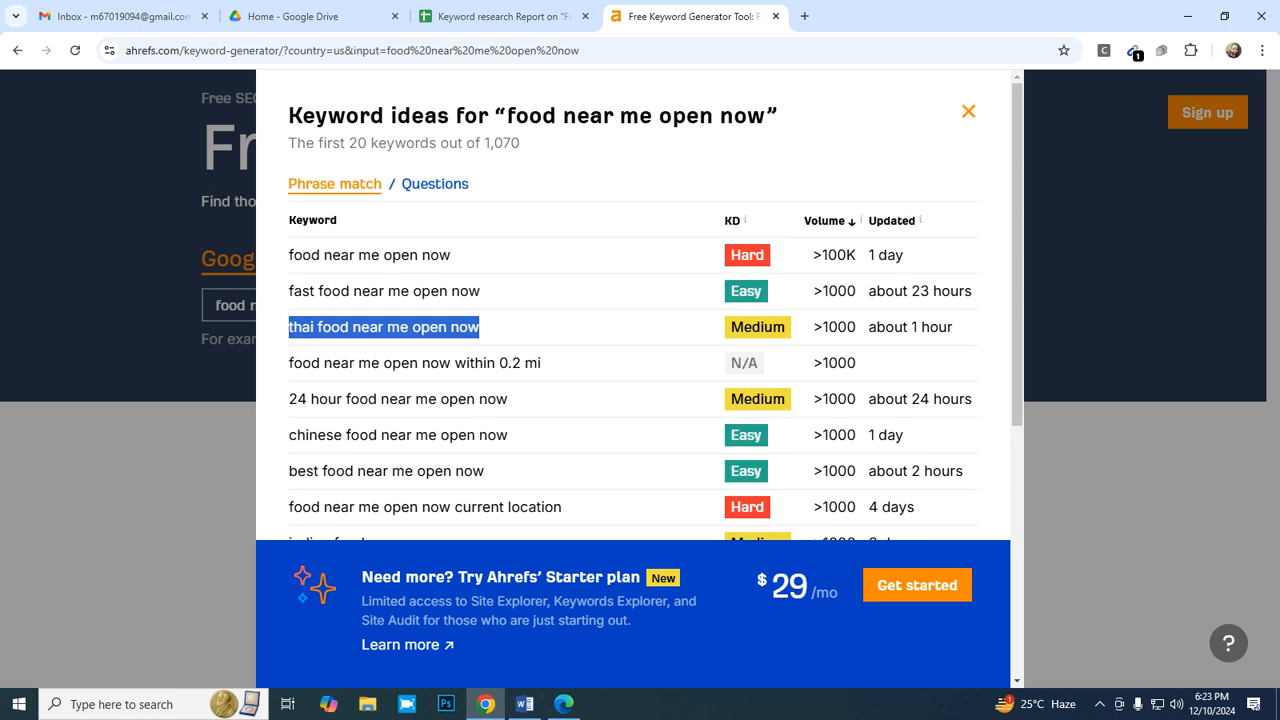
click(968, 111)
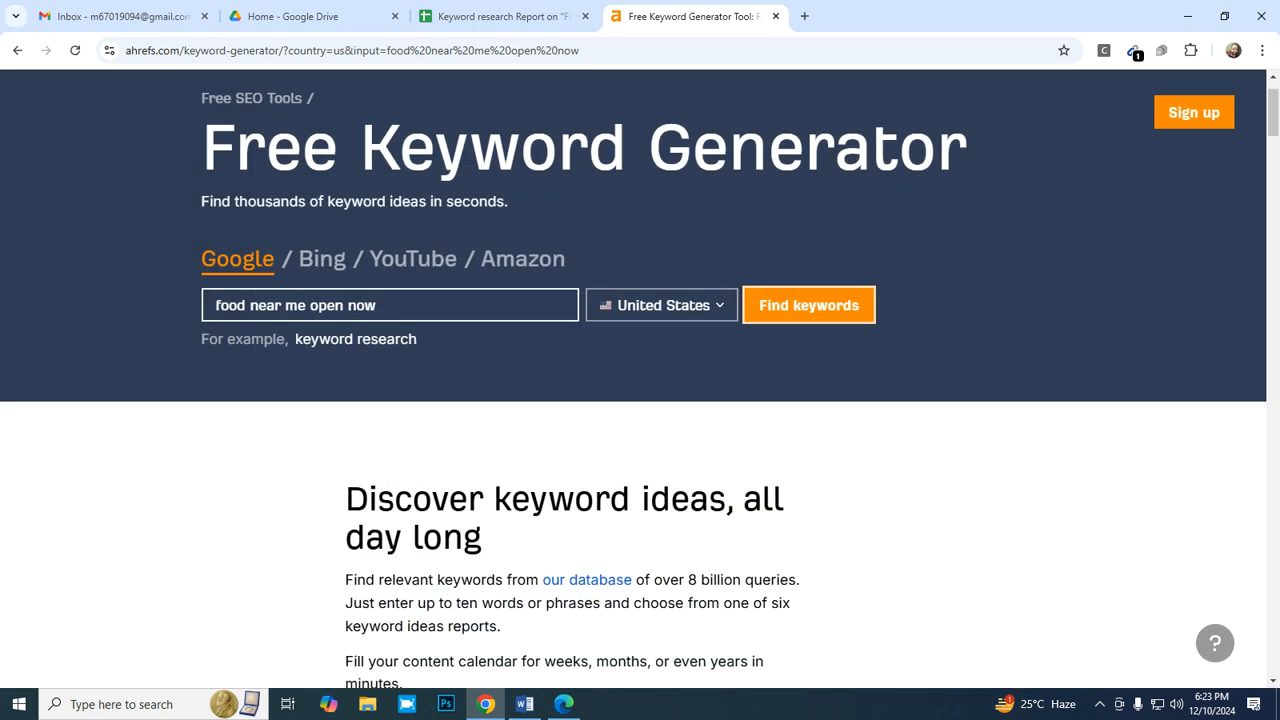
- Replace the Ahrefs search keyword with "food" and generate its keyword ideas for the United States
key(BackSpace)
key(BackSpace)
key(BackSpace)
key(BackSpace)
key(BackSpace)
key(BackSpace)
key(BackSpace)
key(BackSpace)
key(BackSpace)
key(BackSpace)
key(BackSpace)
key(BackSpace)
key(BackSpace)
key(BackSpace)
key(BackSpace)
key(BackSpace)
key(BackSpace)
key(BackSpace)
key(BackSpace)
key(BackSpace)
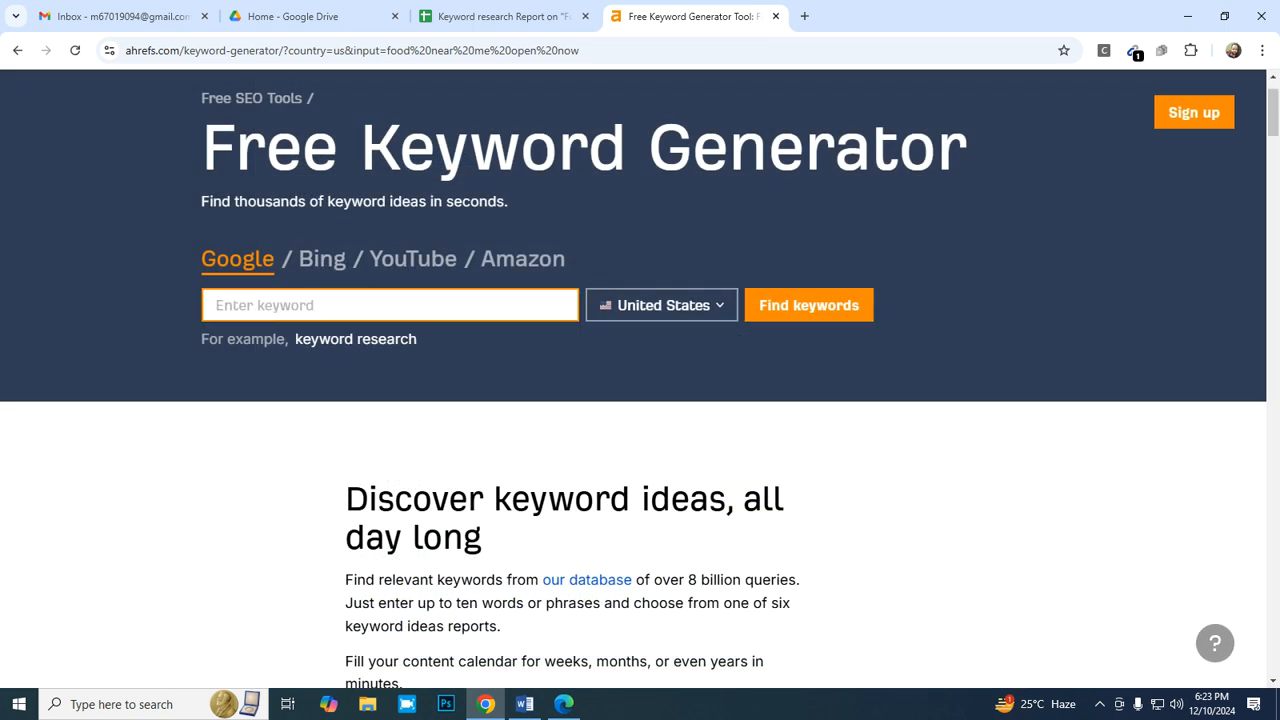
text(food)
click(809, 305)
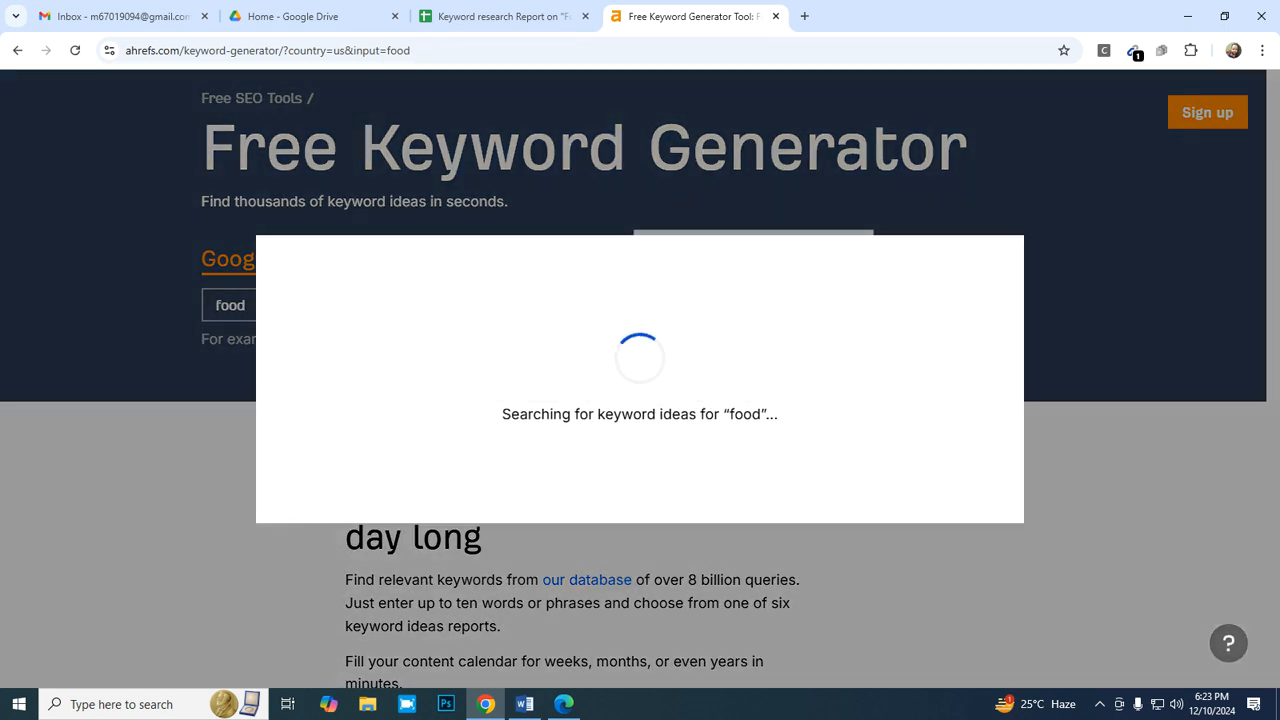
- Look through the "food" keyword ideas, highlight "mexican food" as a candidate, and close the list
scroll(640, 300, down, 4)
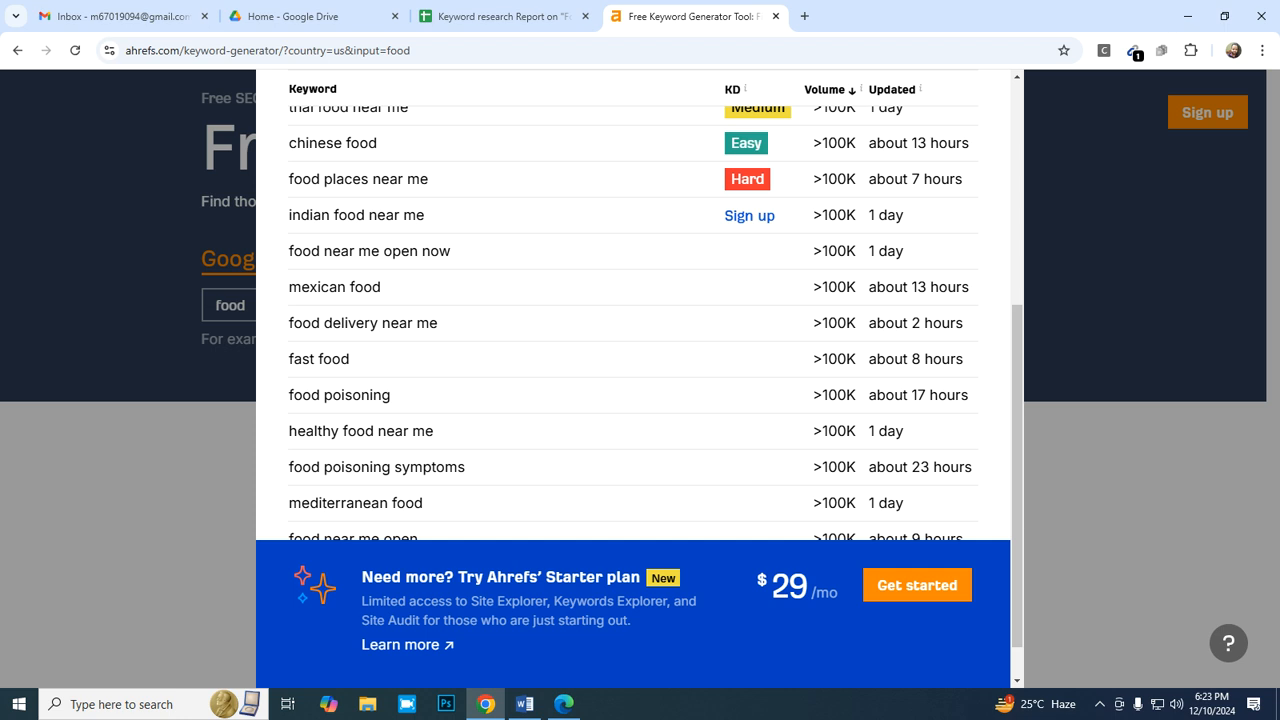
drag(381, 287, 288, 287)
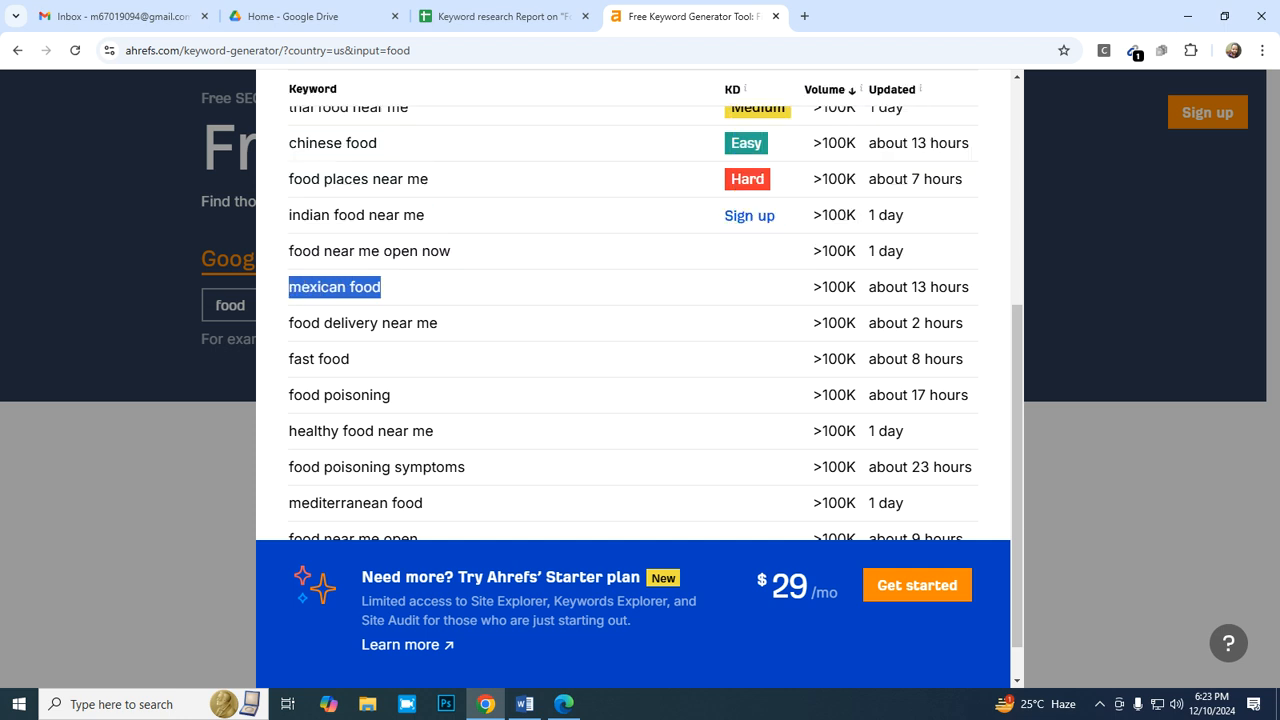
scroll(630, 320, up, 5)
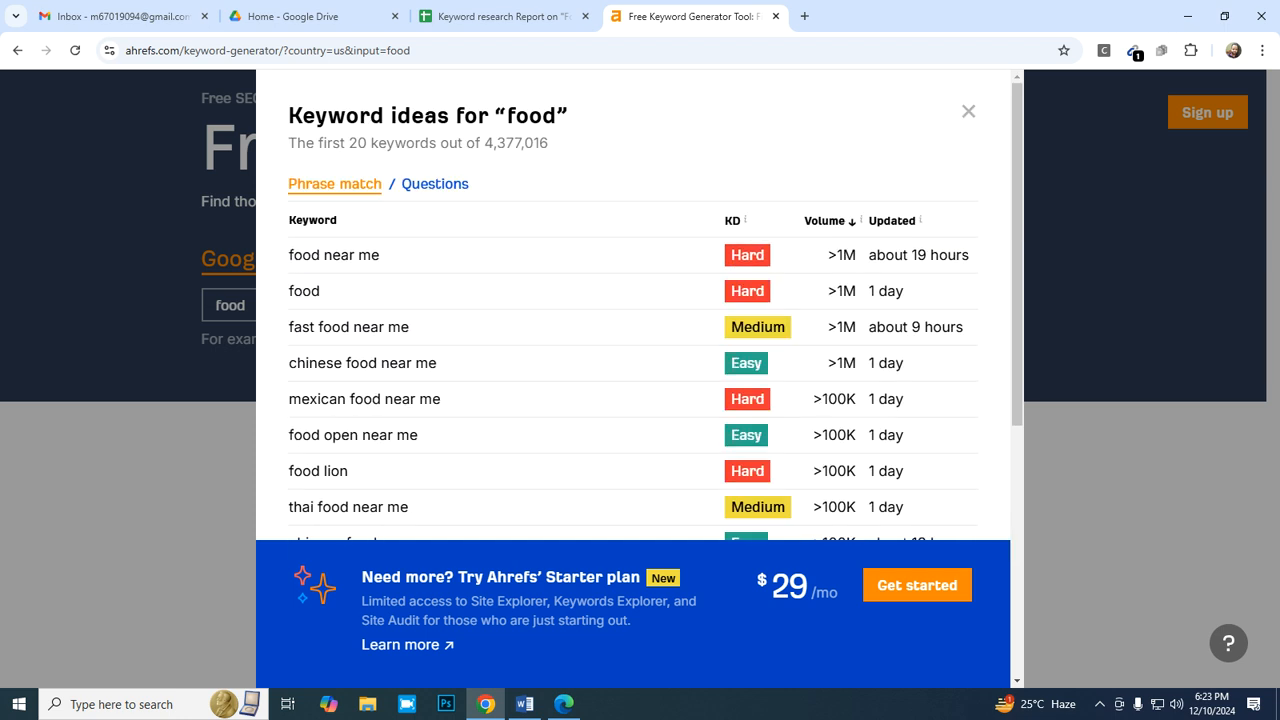
click(968, 105)
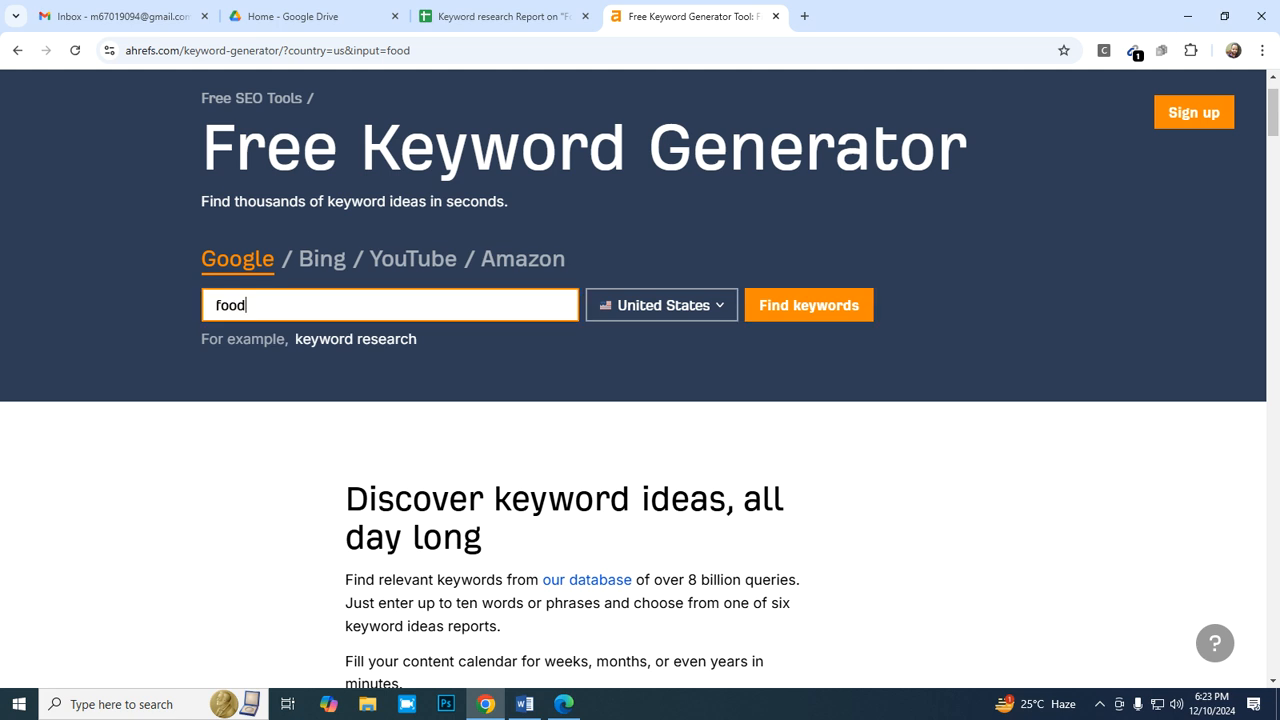
- Replace the Ahrefs search keyword with "mexican food" and generate its keyword ideas
key(BackSpace)
key(BackSpace)
key(BackSpace)
key(BackSpace)
text(mexican food)
key(Return)
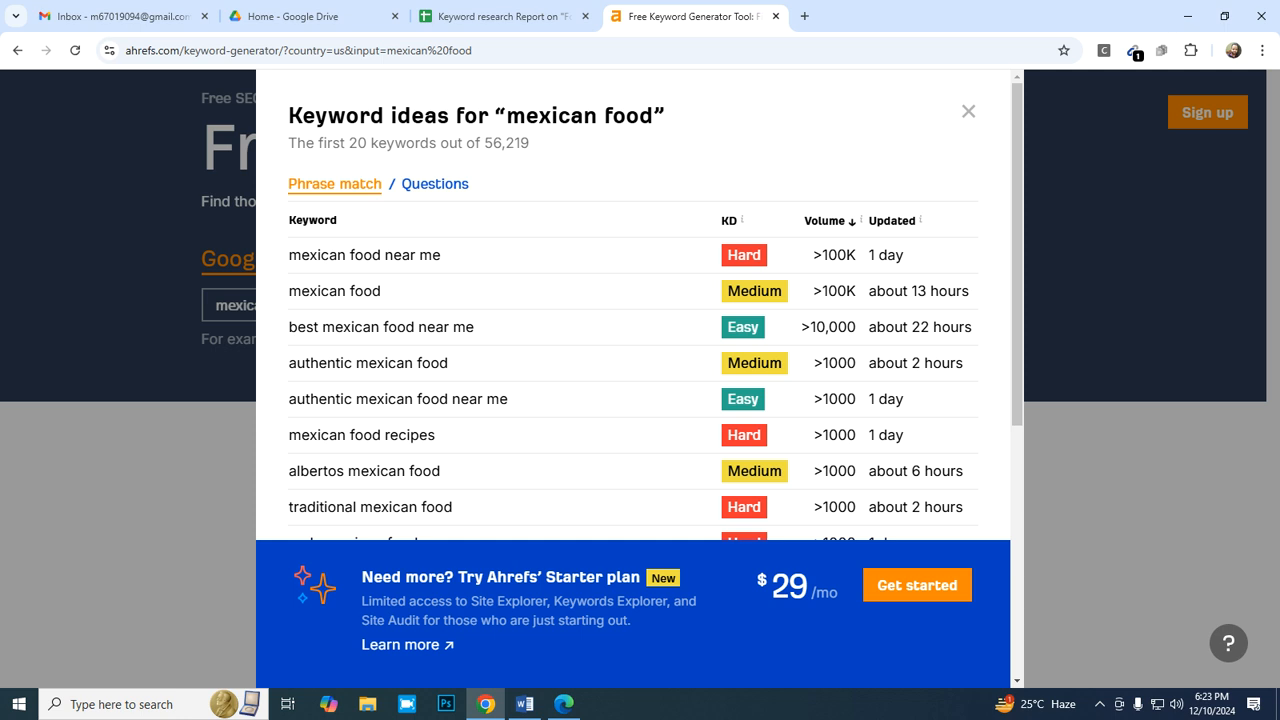
- Examine the keyword ideas for "mexican food" with their difficulty and volume, and return to the keyword report spreadsheet
scroll(640, 300, down, 3)
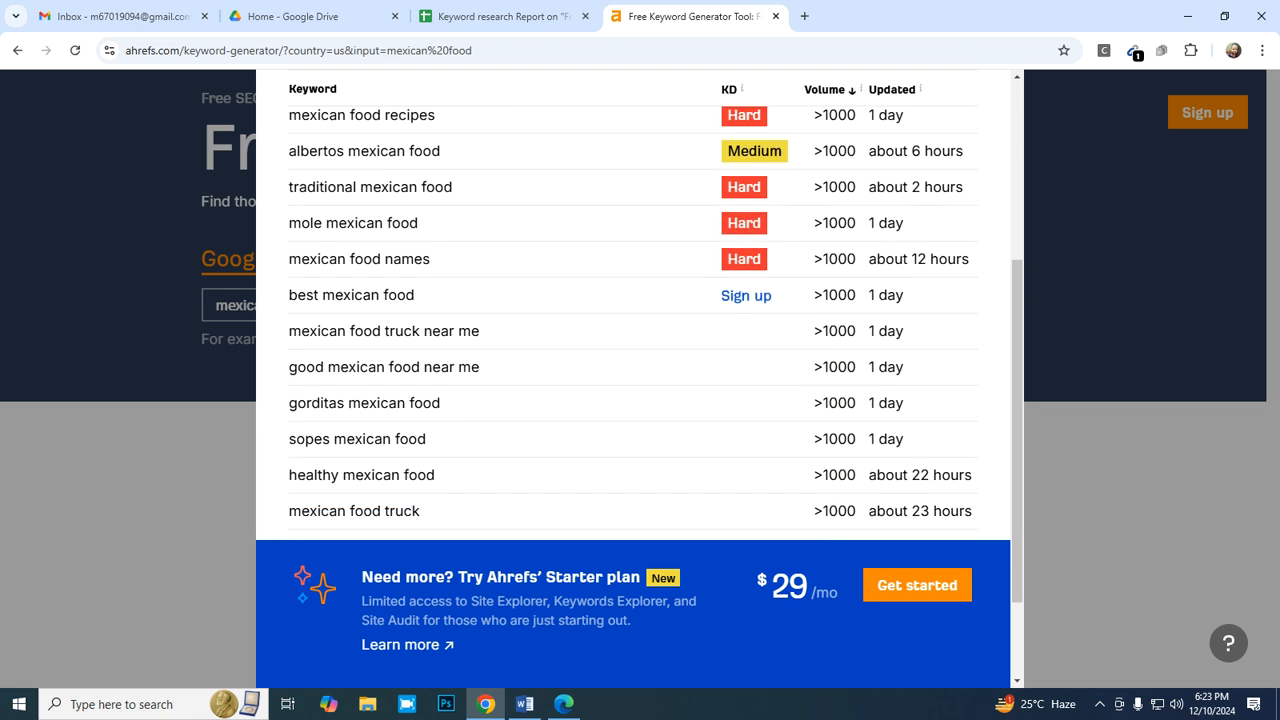
scroll(640, 350, down, 2)
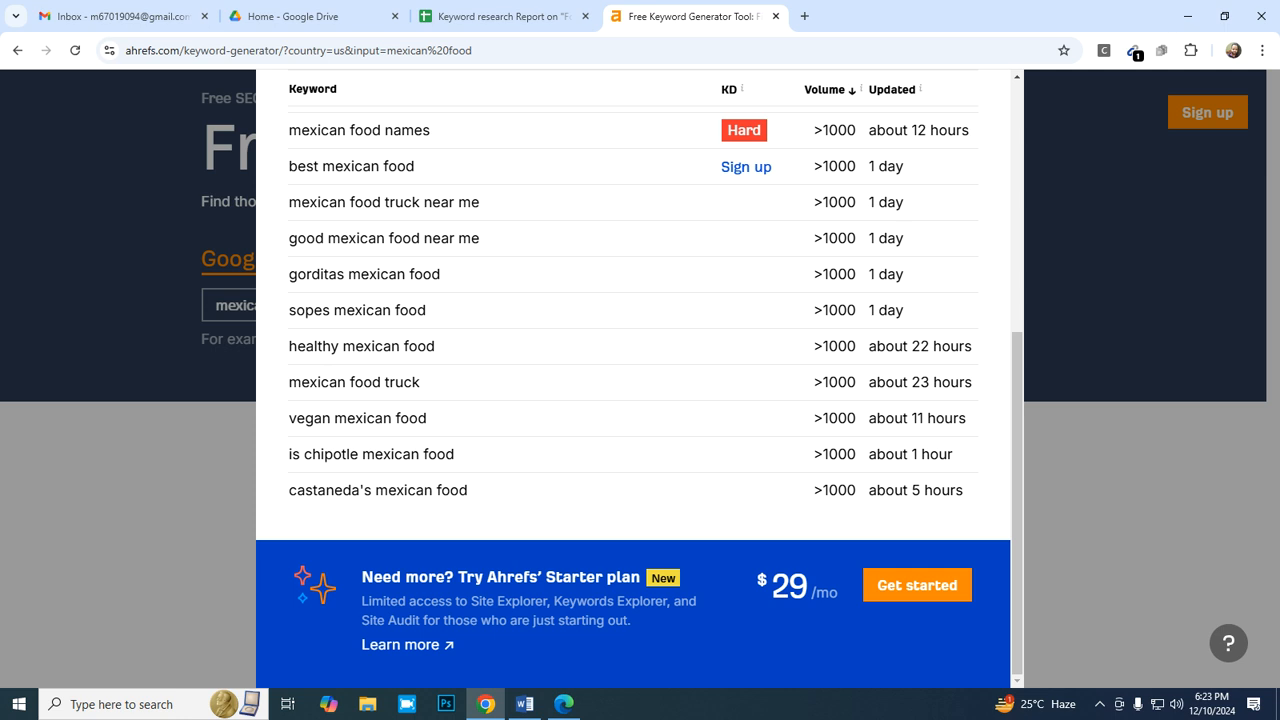
click(500, 16)
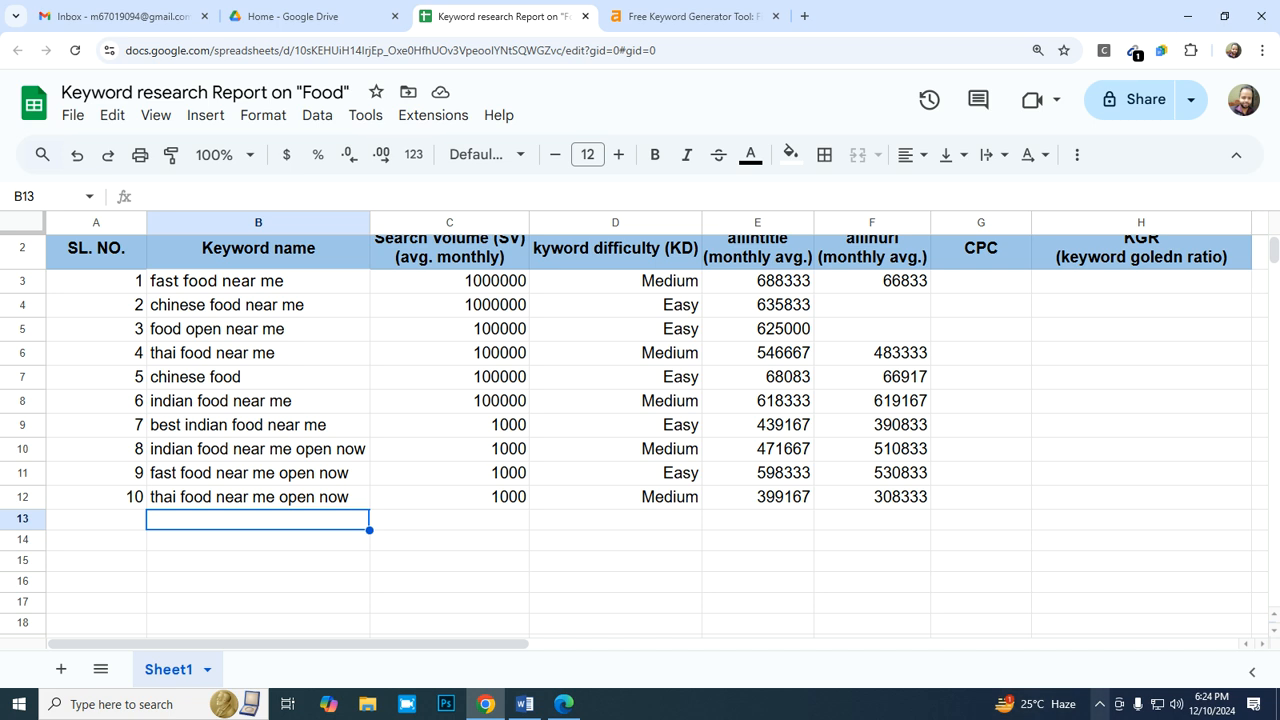
click(1099, 704)
right_click(1083, 671)
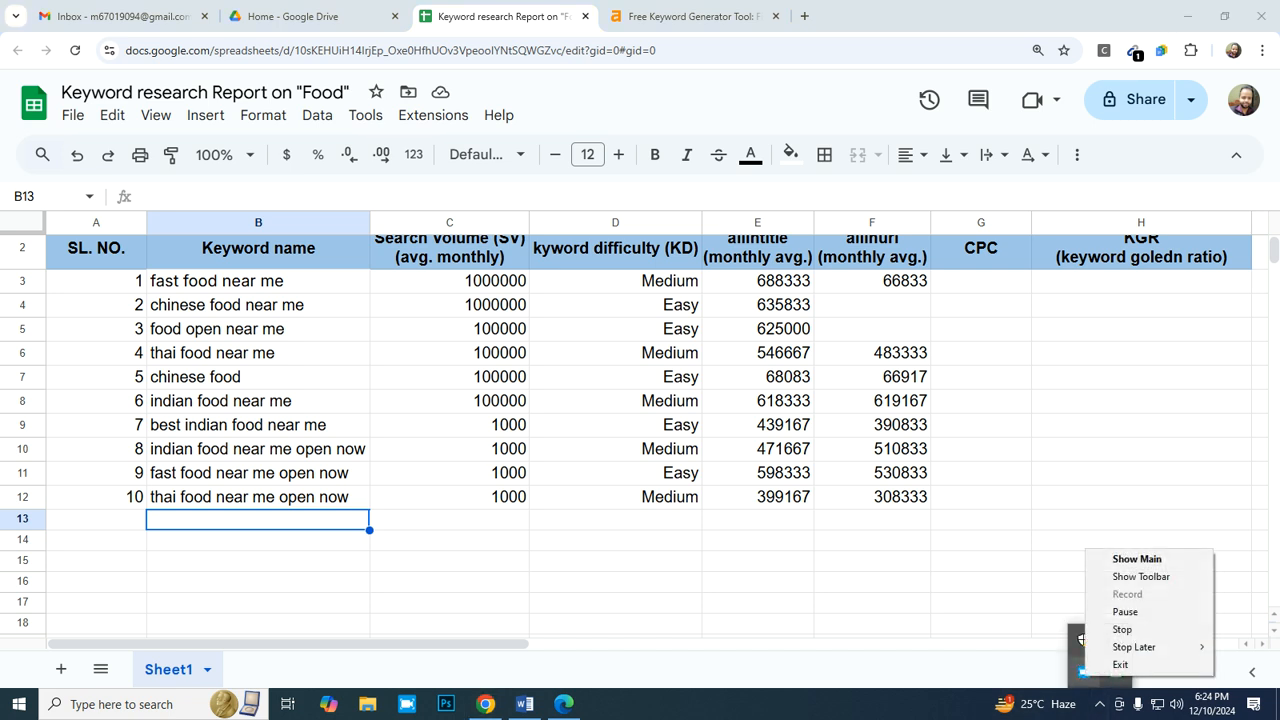
click(1141, 576)
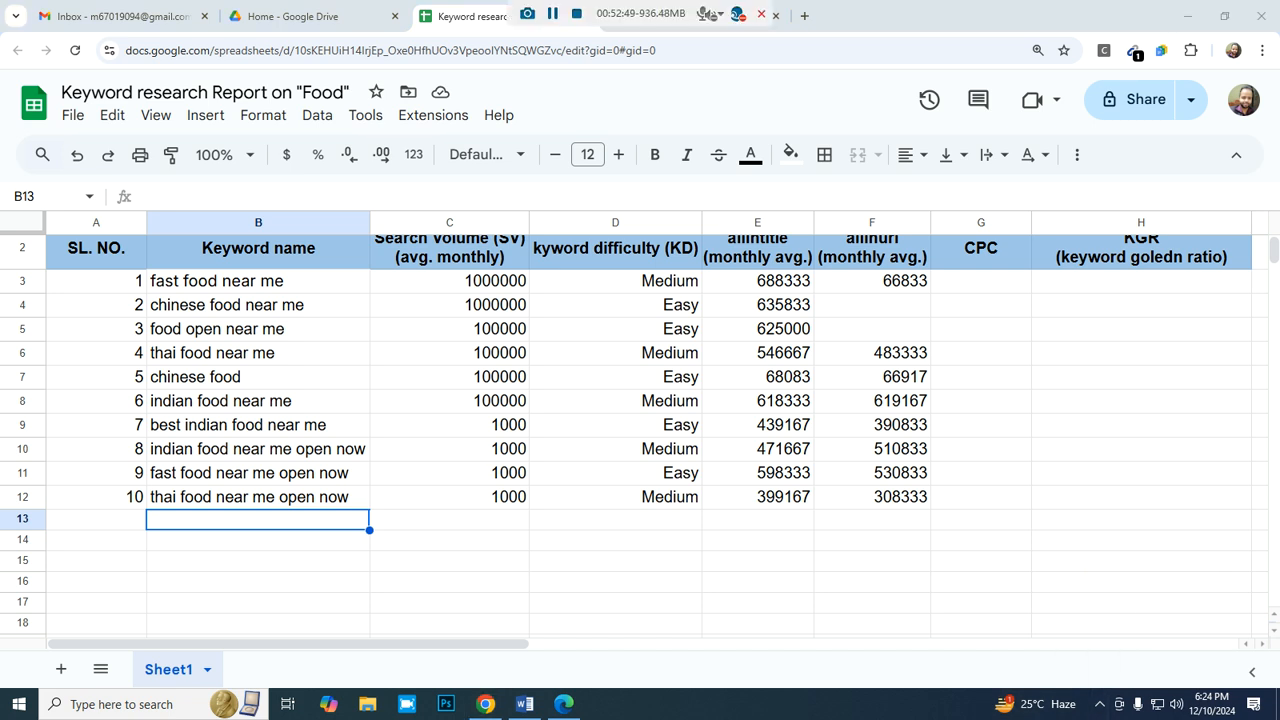